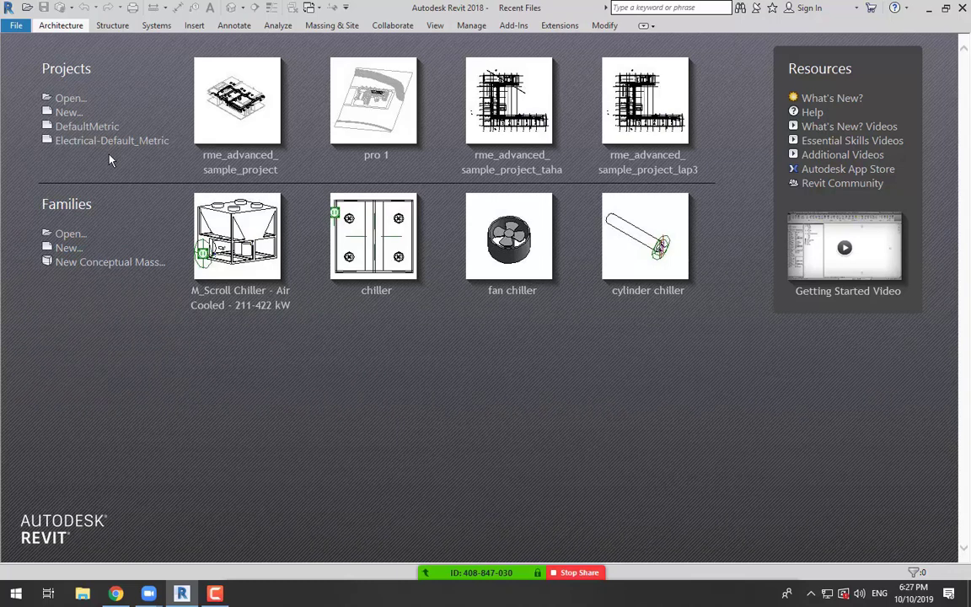
left_click(18, 27)
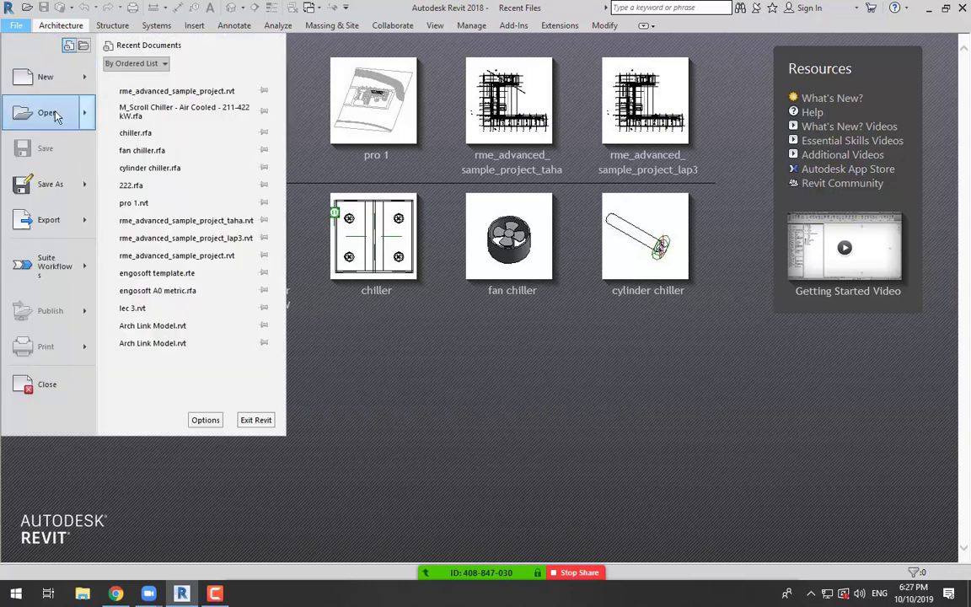
left_click(800, 399)
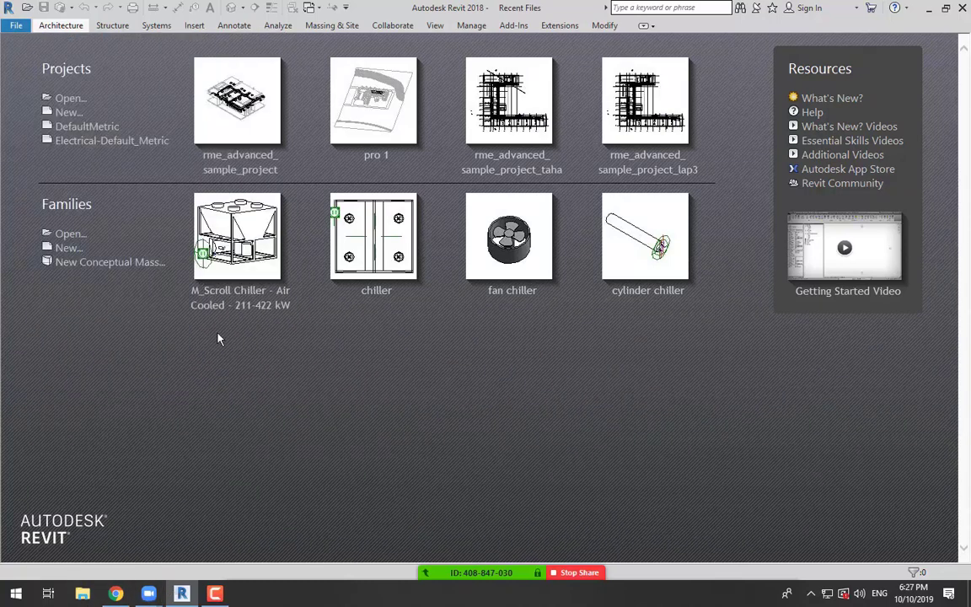
left_click(145, 594)
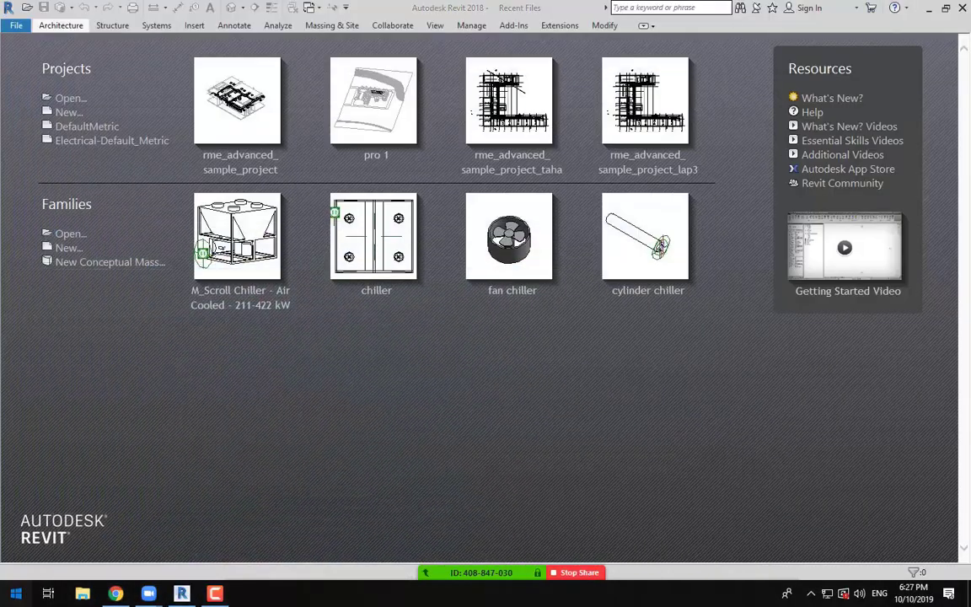
Find and launch the NetSupport School Tutor Console, and bring its window to the front.
left_click(15, 594)
type("net")
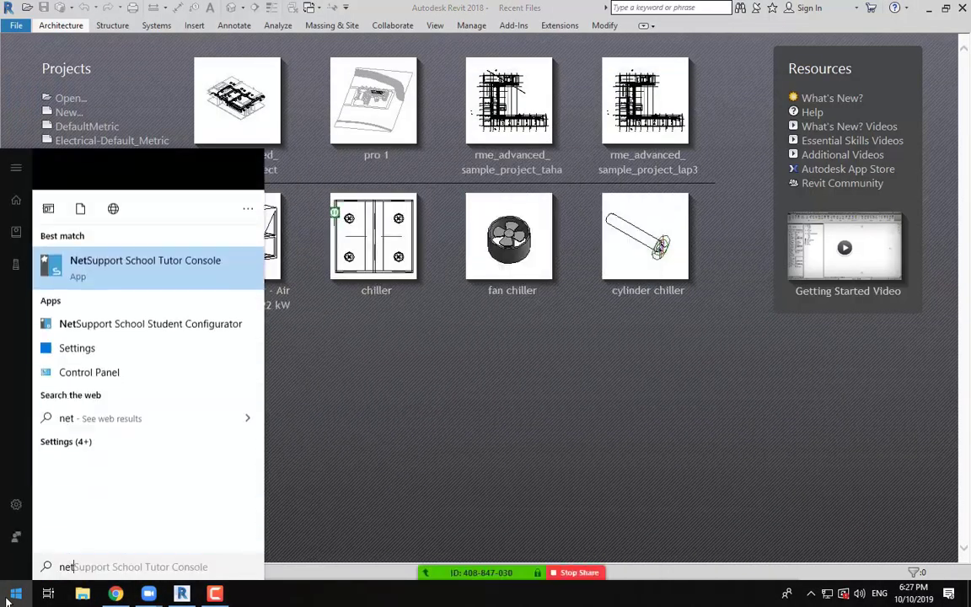
left_click(140, 240)
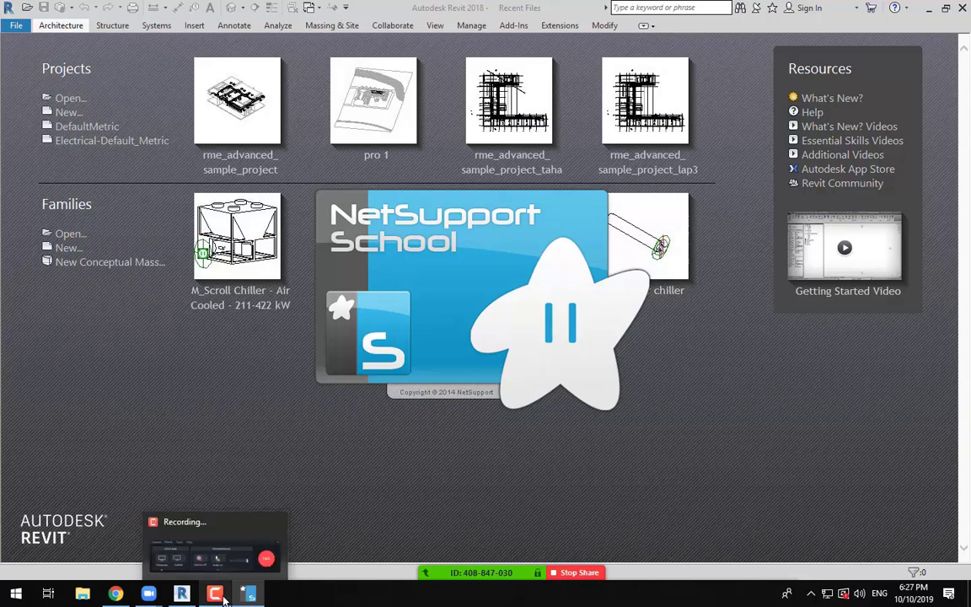
left_click(203, 535)
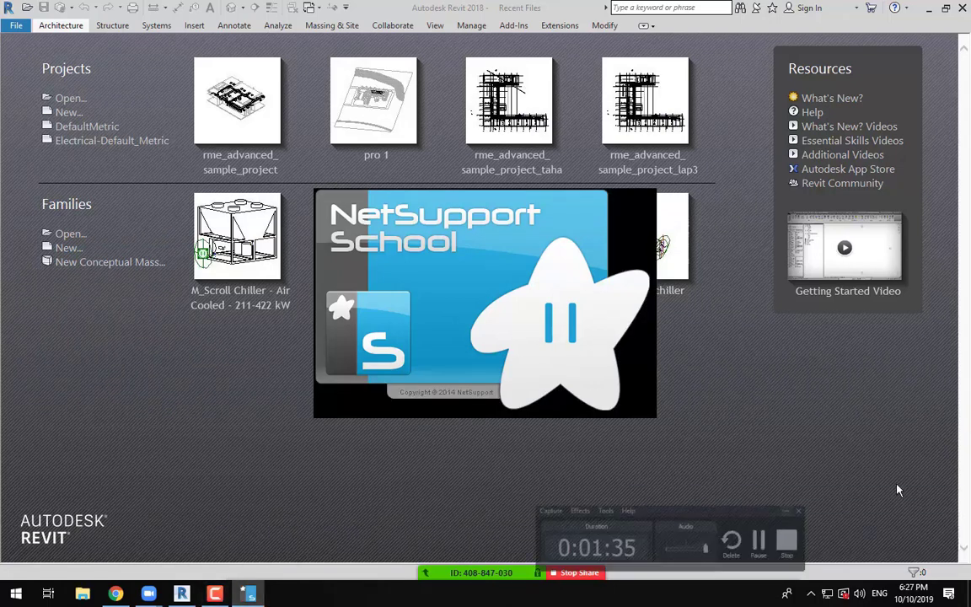
left_click(216, 595)
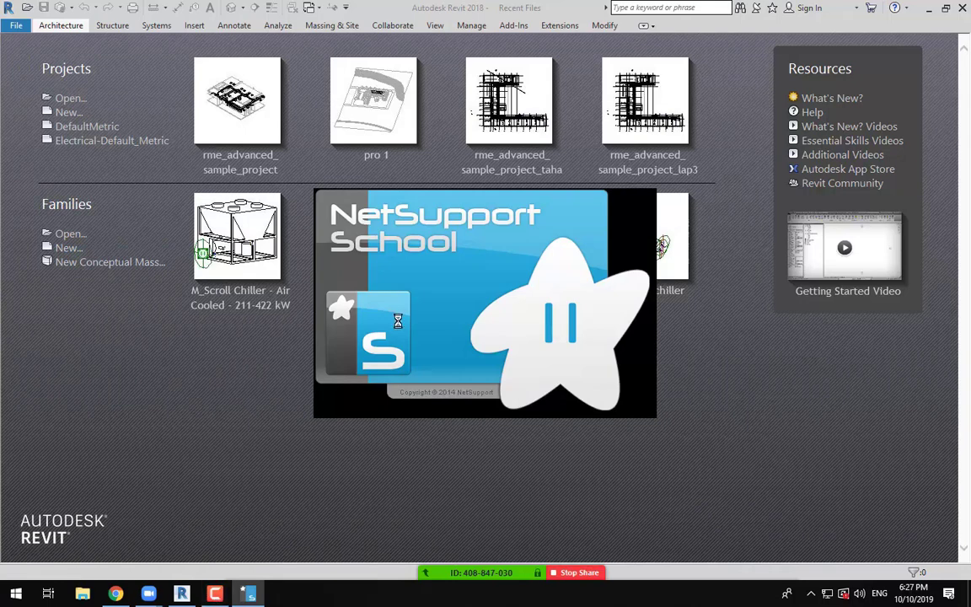
left_click(218, 367)
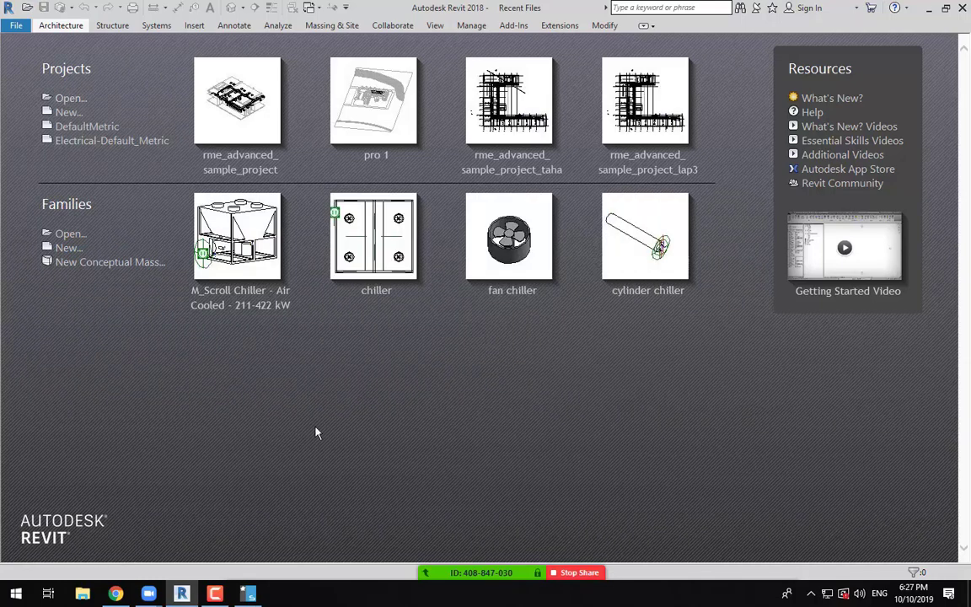
left_click(253, 595)
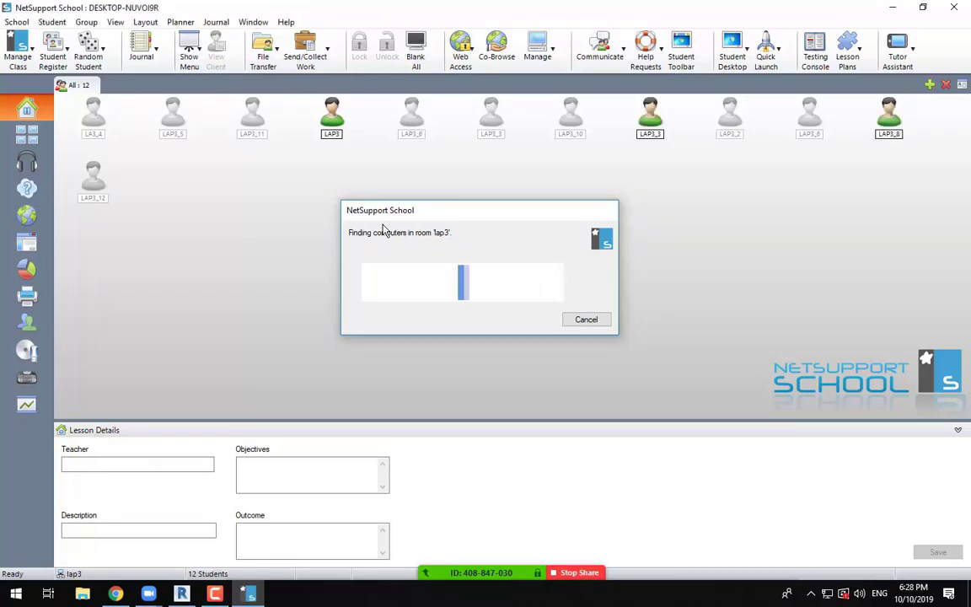
Connect to the class computers in room lap3 and show the desktop to all students.
left_click(18, 51)
left_click(74, 84)
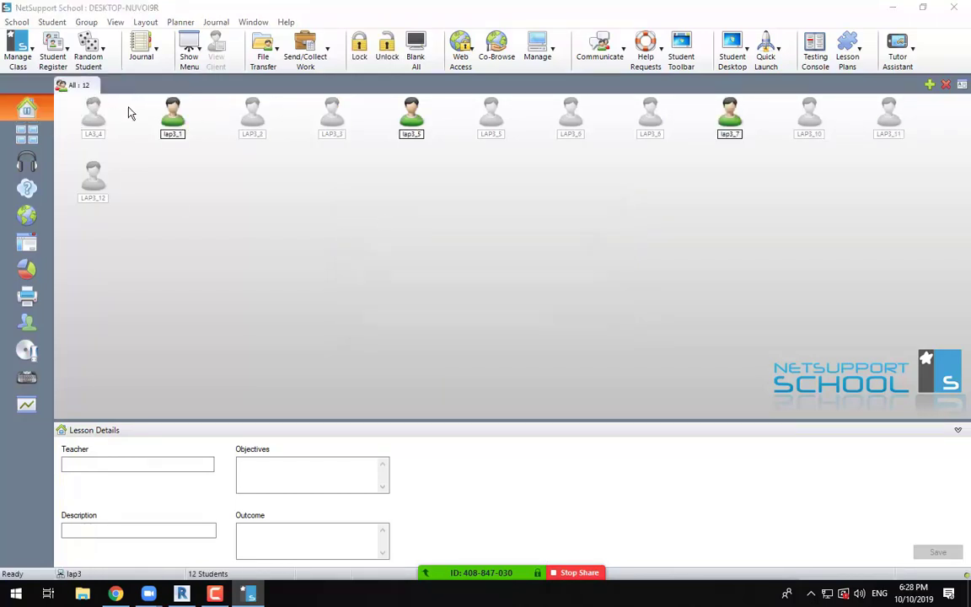
left_click(189, 59)
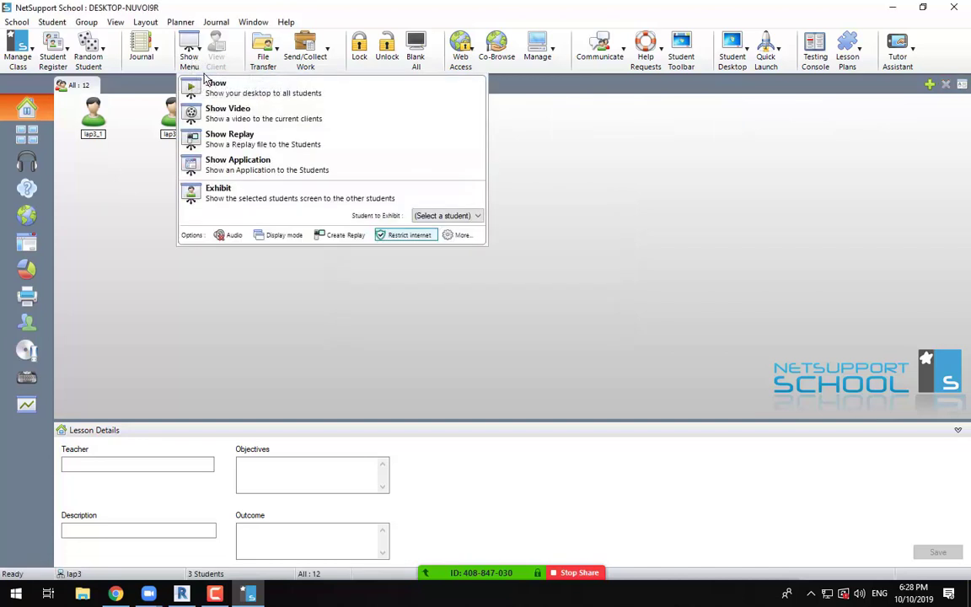
left_click(210, 85)
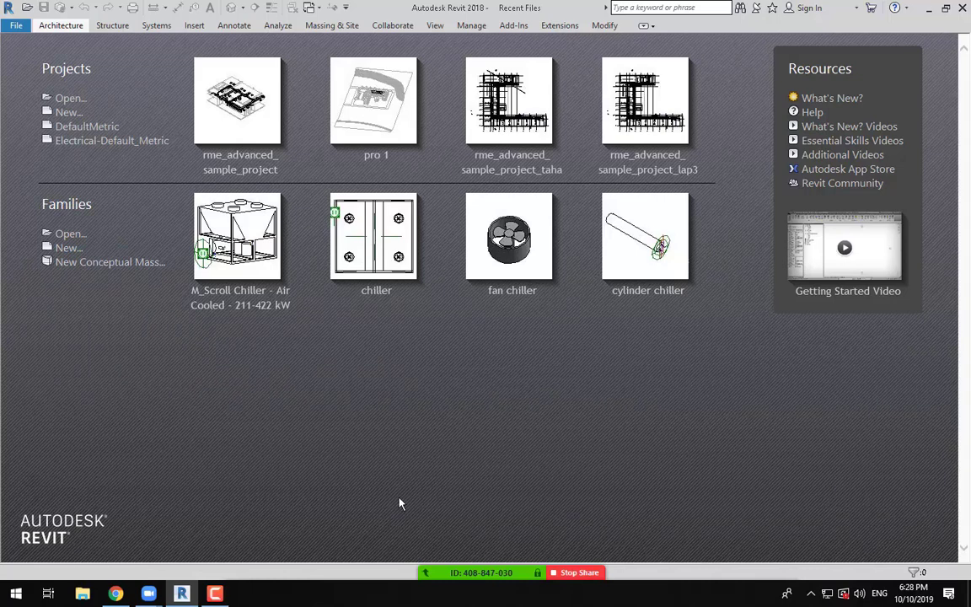
Open the Revit sample file rme_advanced_sample_project from the Samples folder.
left_click(18, 28)
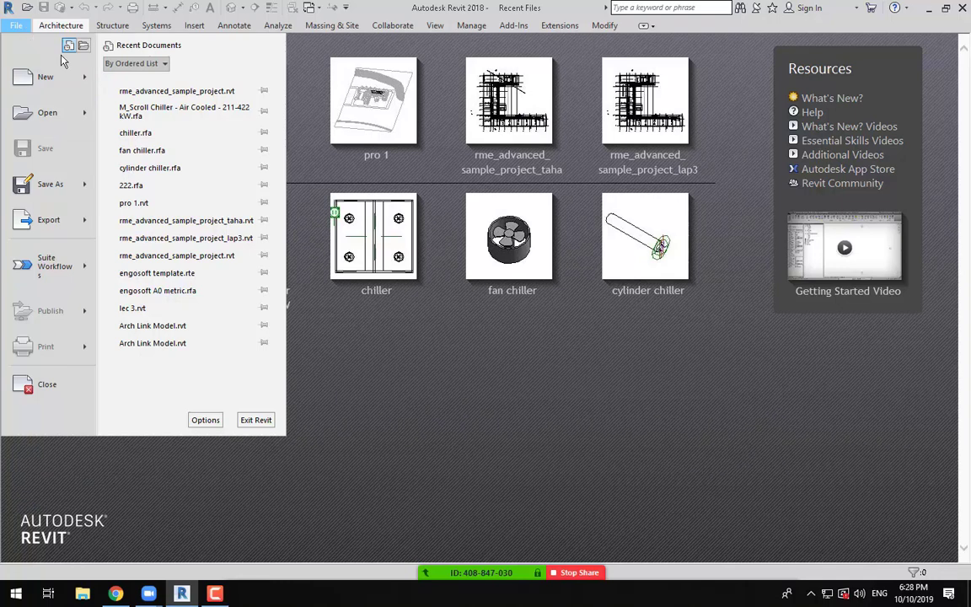
mouse_move(85, 107)
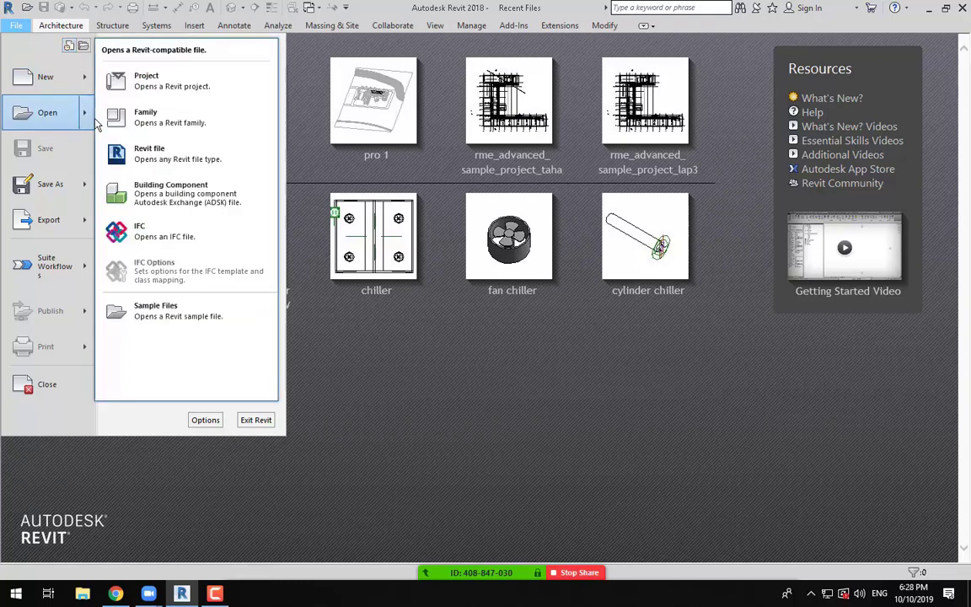
left_click(202, 317)
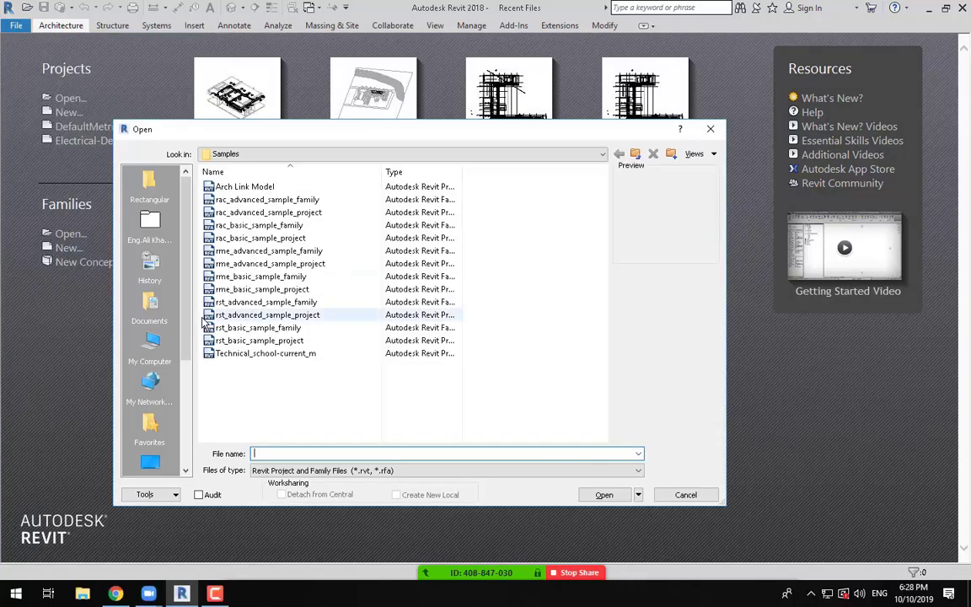
left_click(257, 264)
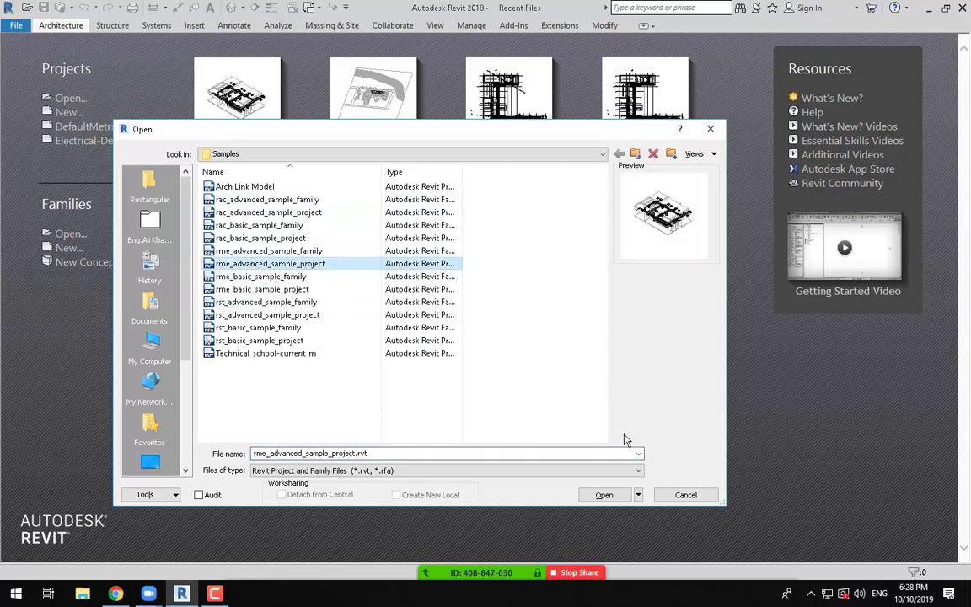
left_click(607, 497)
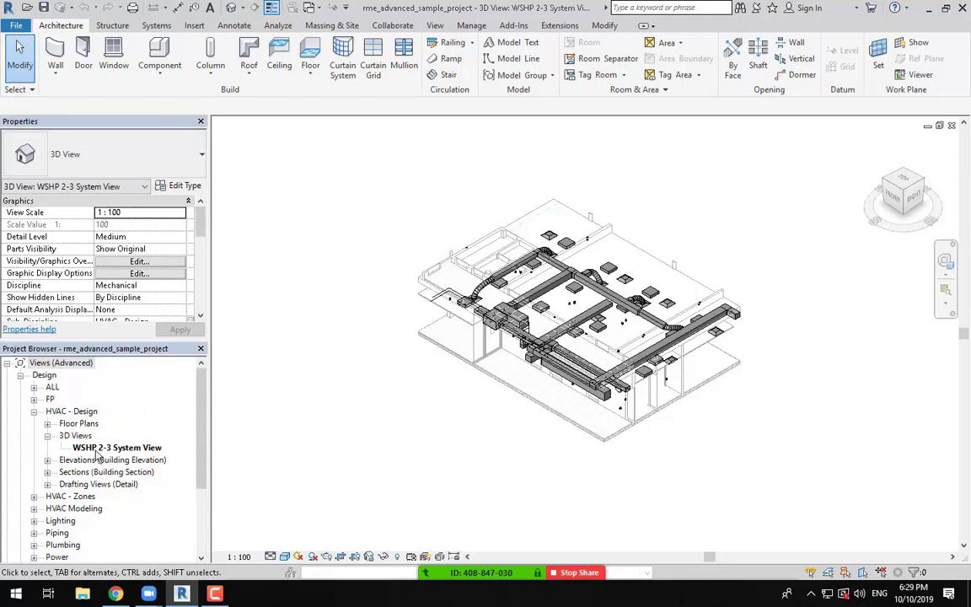
Open the Level 2 HVAC Plan from the floor plans of the HVAC - Design group.
left_click(47, 423)
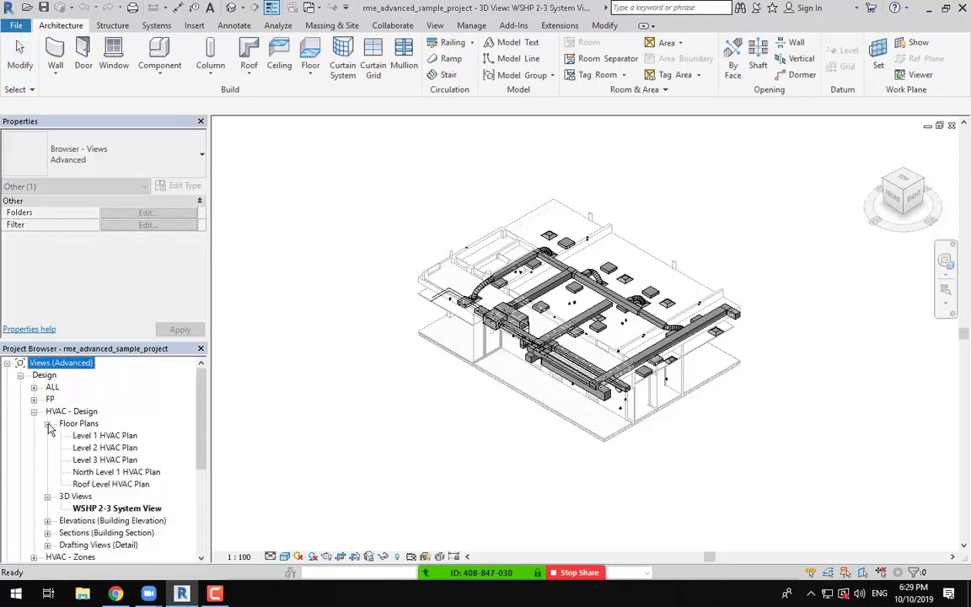
left_click(109, 450)
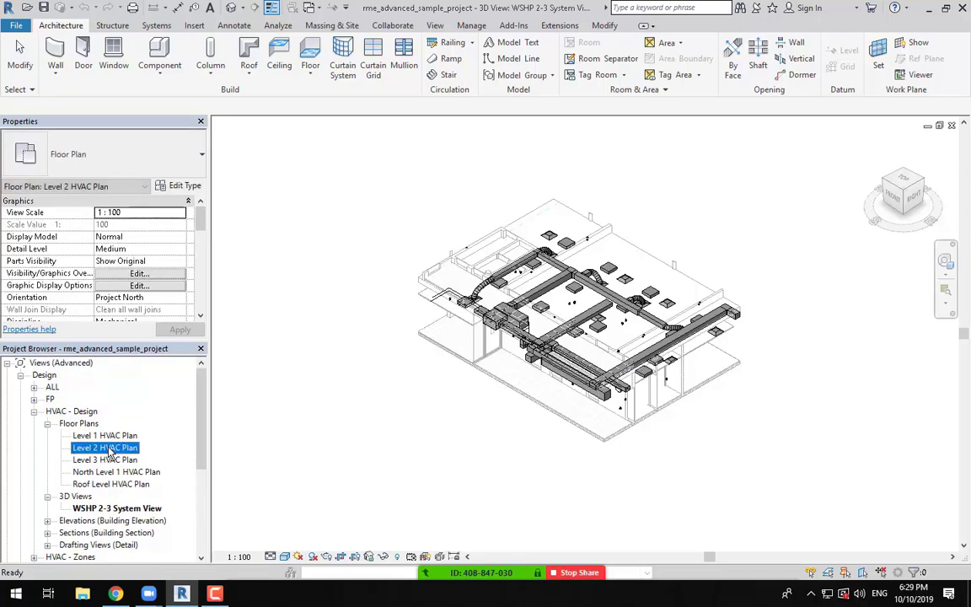
double_click(109, 450)
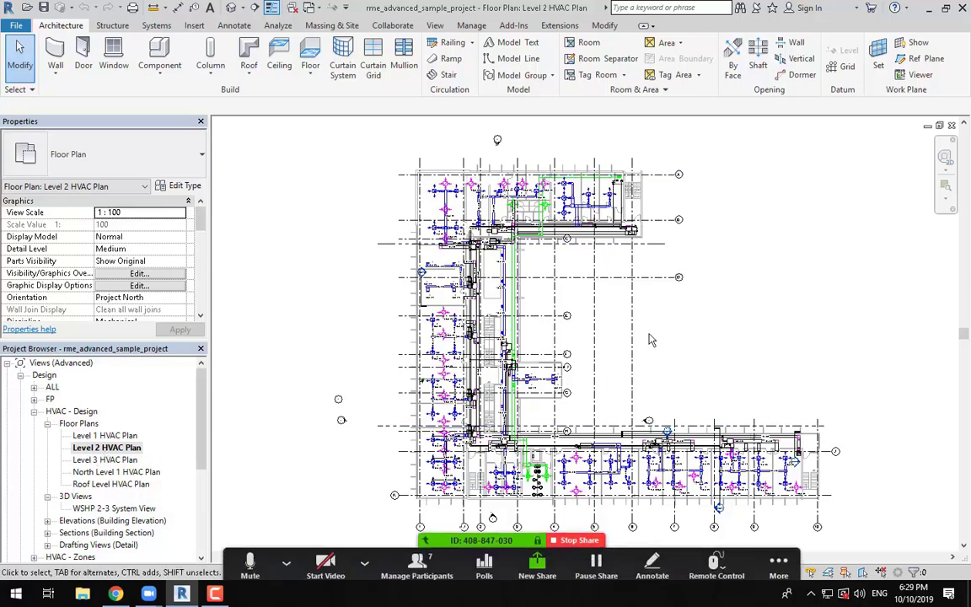
Move the floating screen-share controls to the upper edge of the display, clear of the view controls.
left_click(778, 559)
left_click_drag(778, 559, 675, 20)
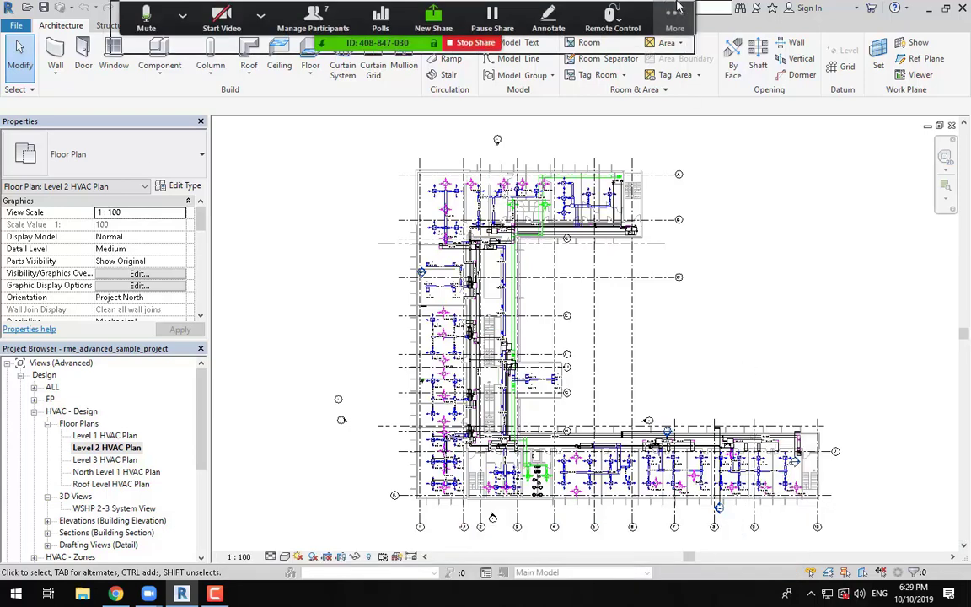
left_click(675, 18)
left_click(270, 243)
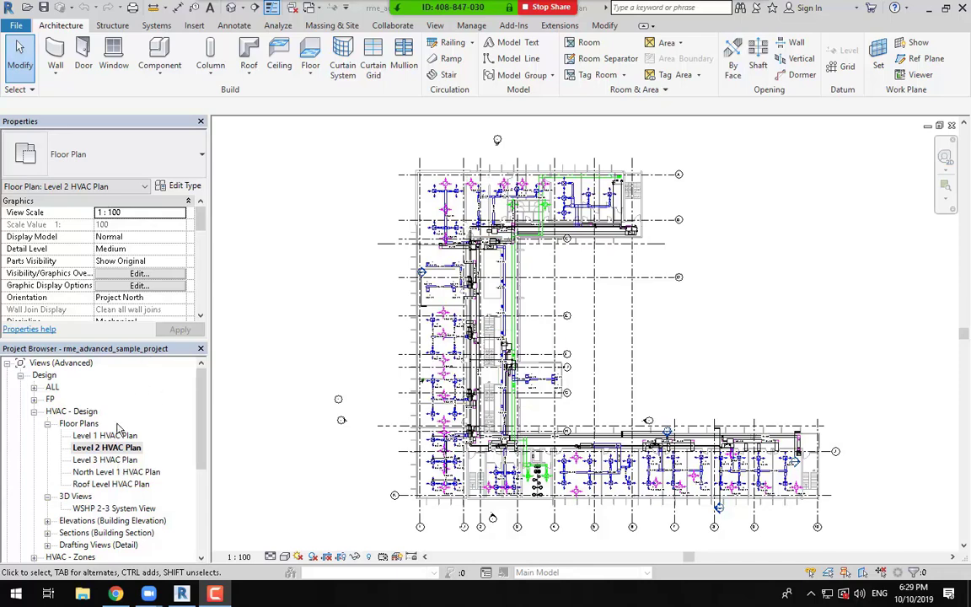
Collapse the HVAC - Design group in the Project Browser and look over the remaining browser categories.
left_click(35, 411)
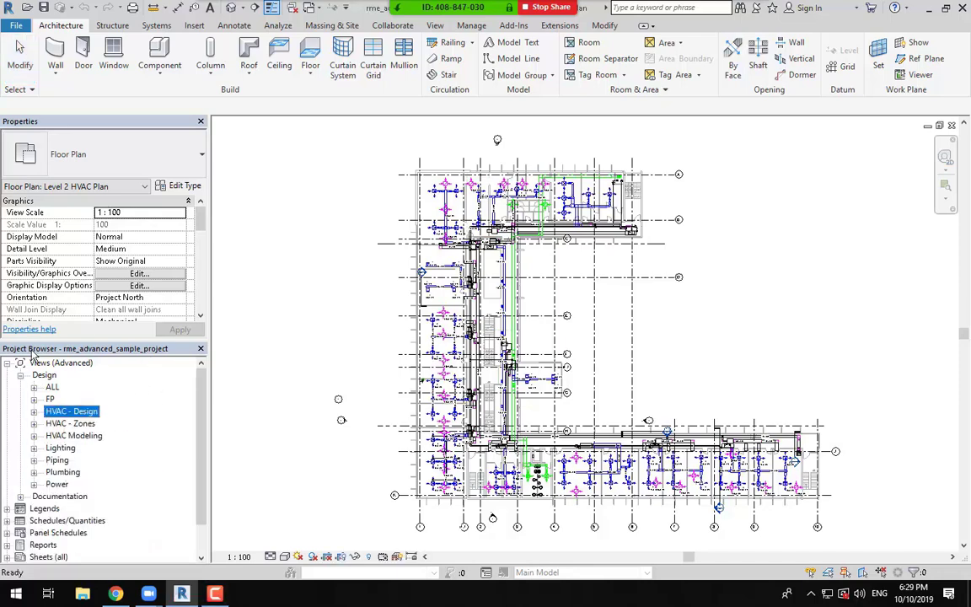
scroll(57, 468, "down", 1)
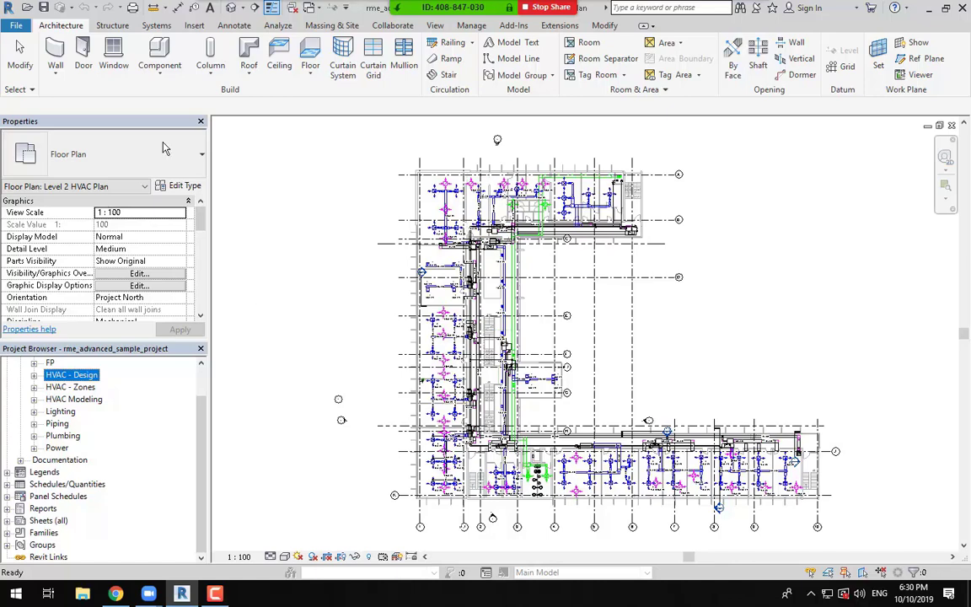
Examine the placement options and properties of the Duct and Cable Tray commands without placing anything.
left_click(156, 25)
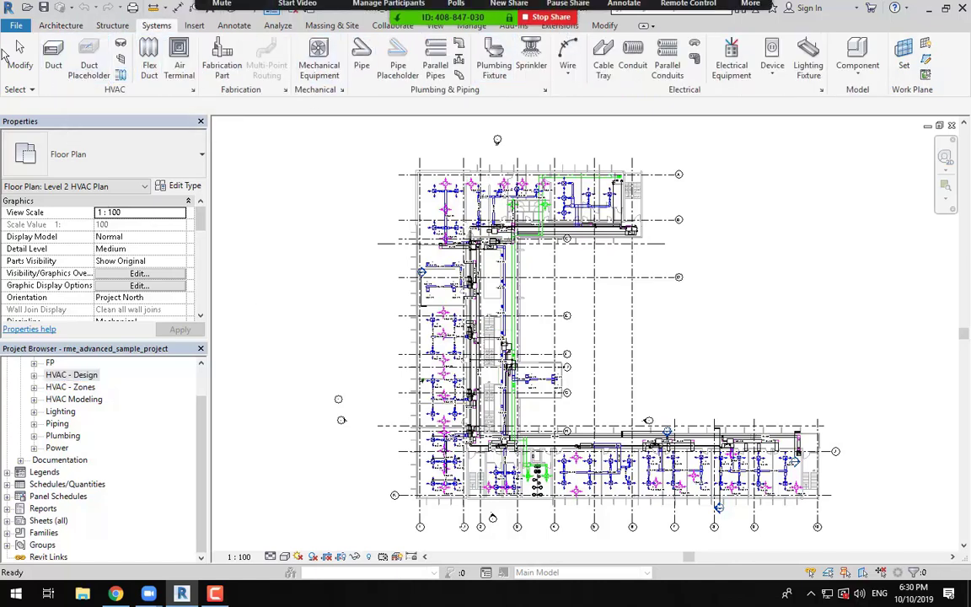
left_click(54, 68)
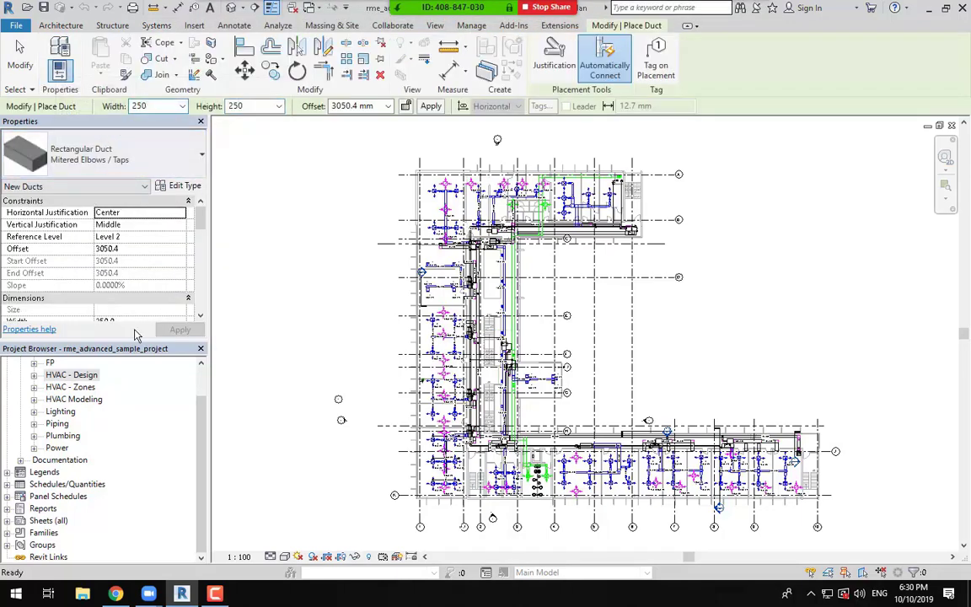
left_click(21, 59)
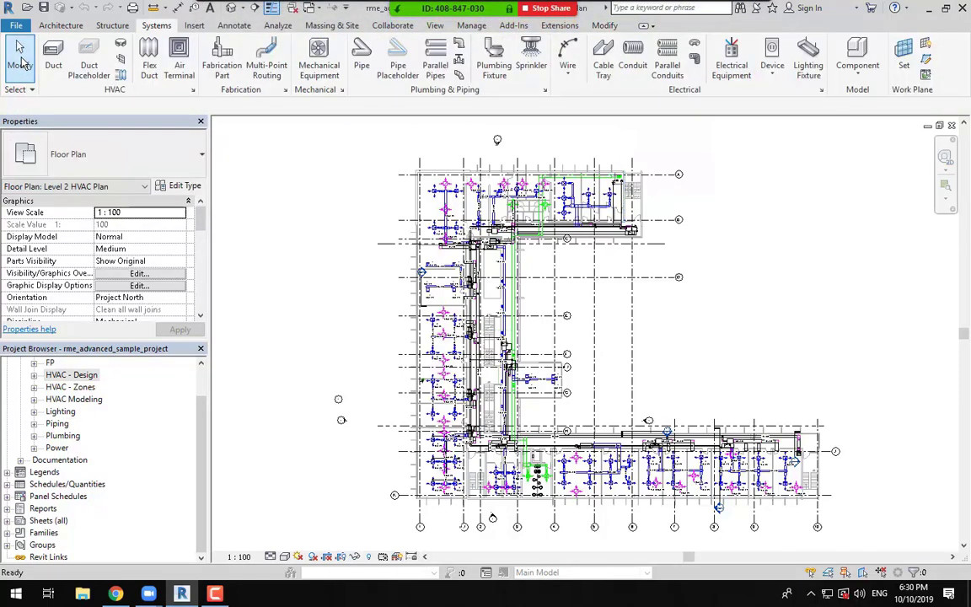
left_click(215, 594)
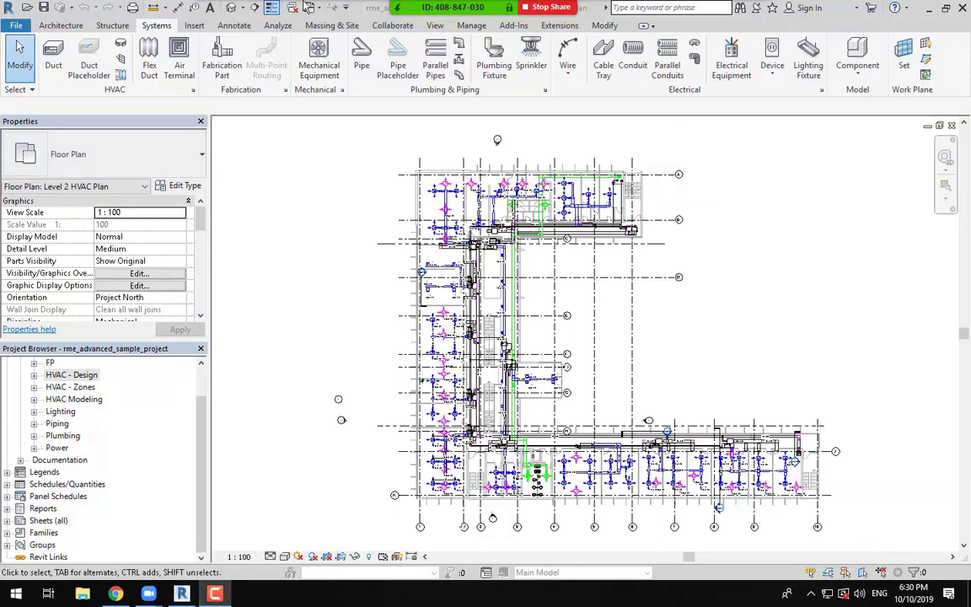
left_click(604, 71)
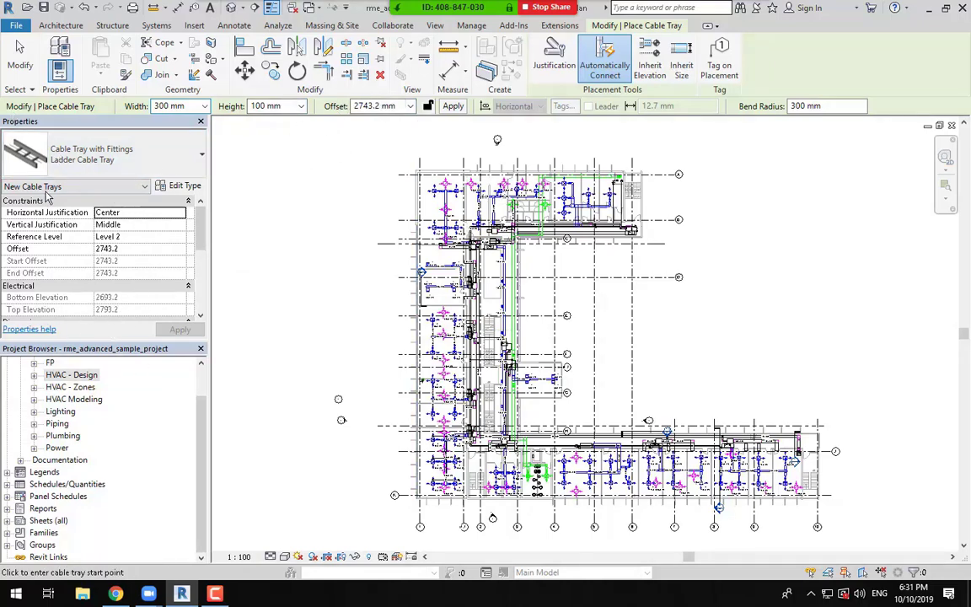
left_click(18, 60)
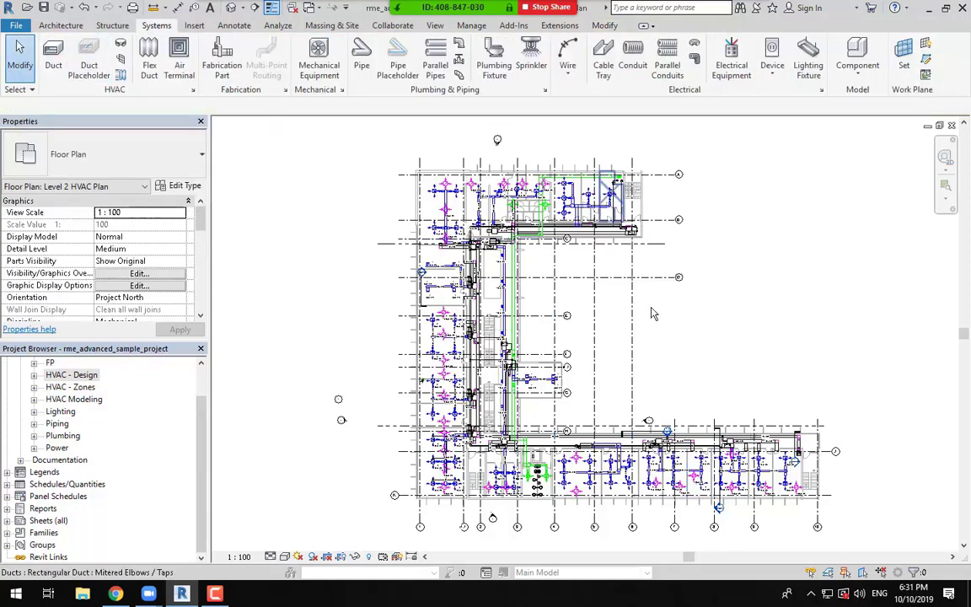
Examine the device categories available for electrical placement.
scroll(97, 477, "up", 1)
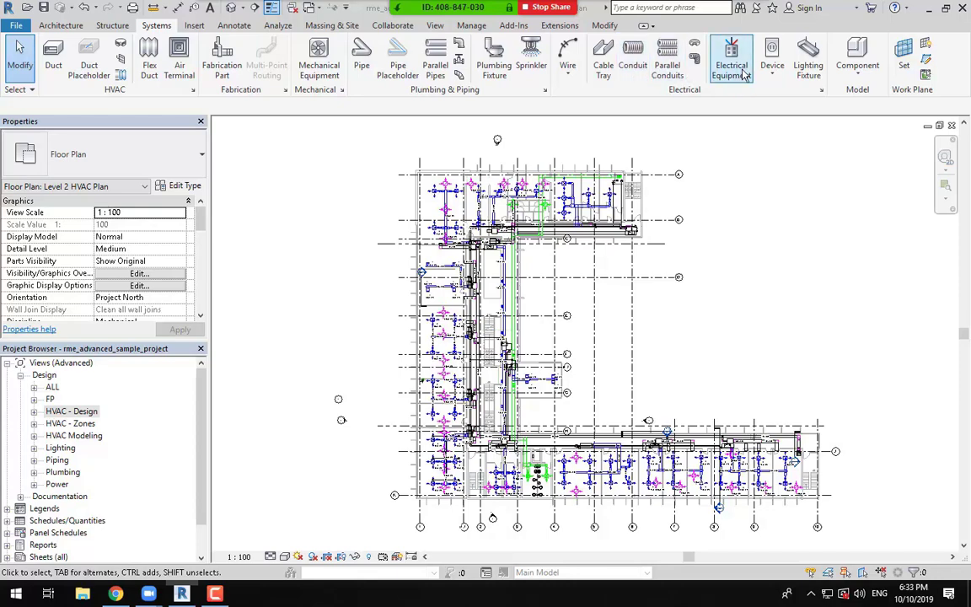
left_click(775, 77)
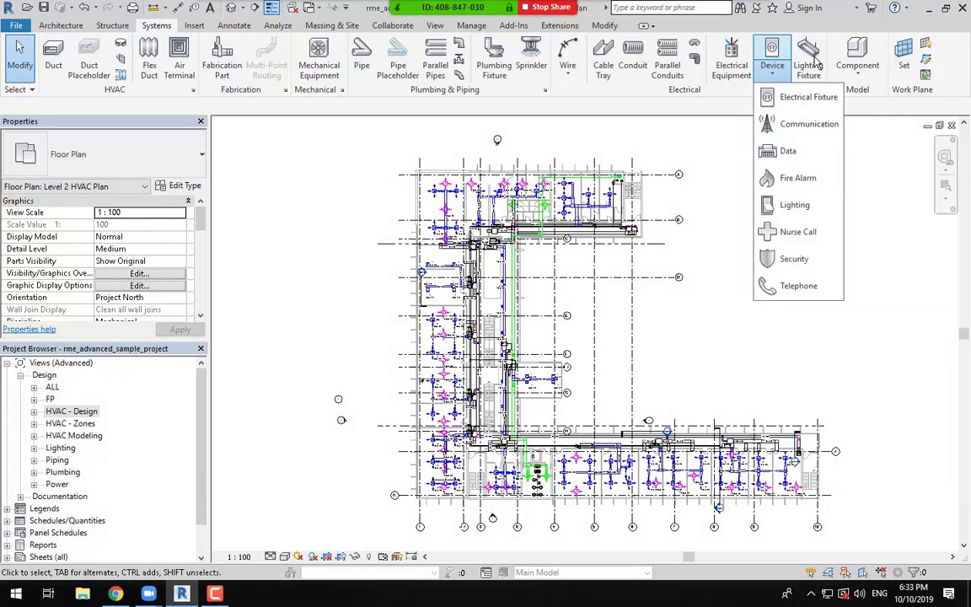
left_click(861, 101)
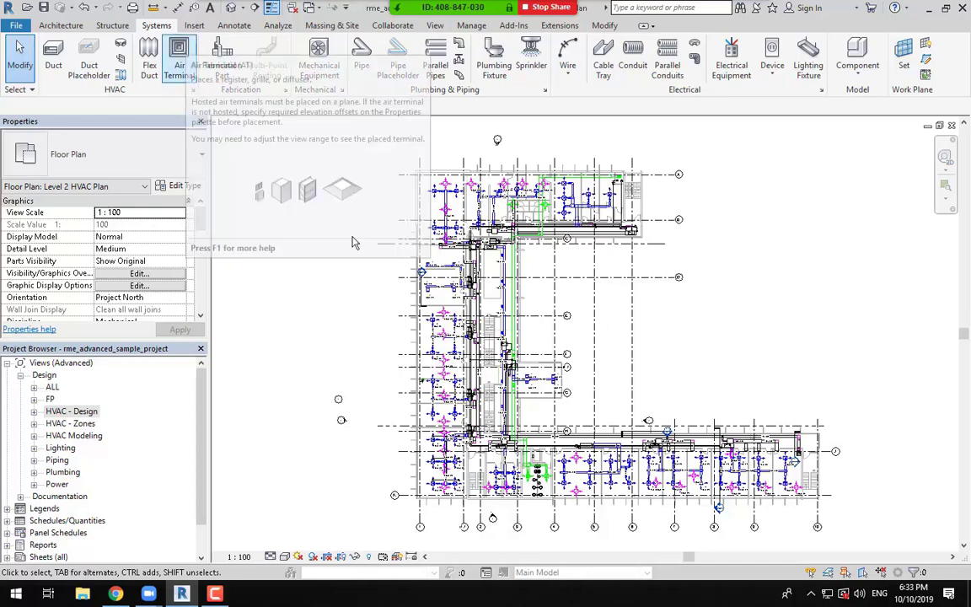
left_click(215, 593)
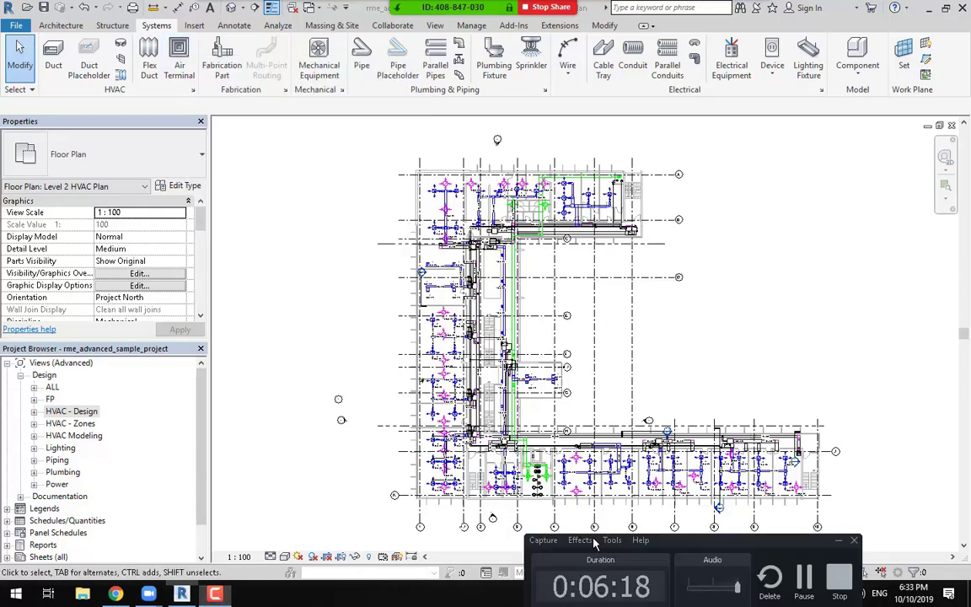
left_click(803, 582)
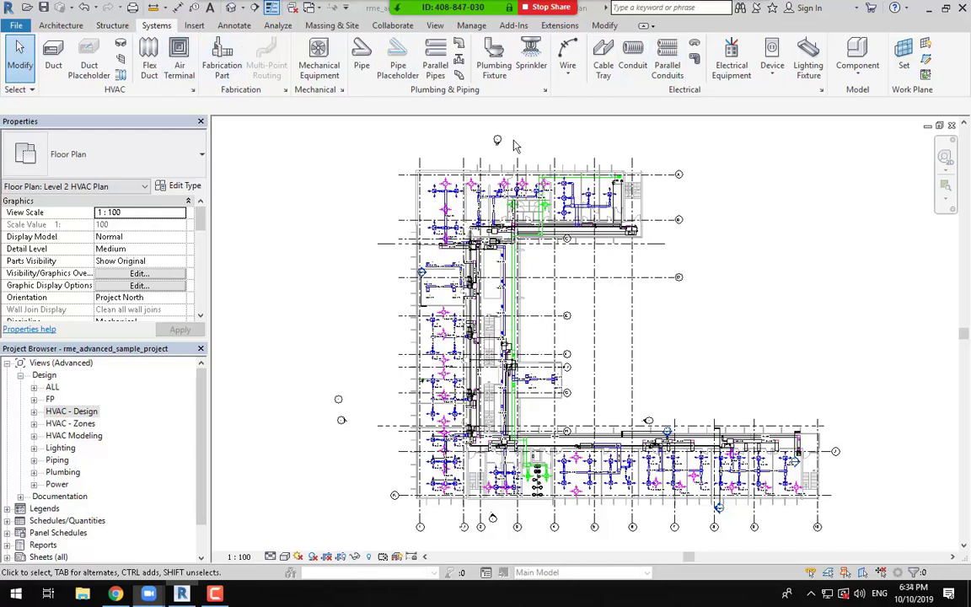
Look over the tools for linking and importing files, and pause the screen recording.
left_click(194, 27)
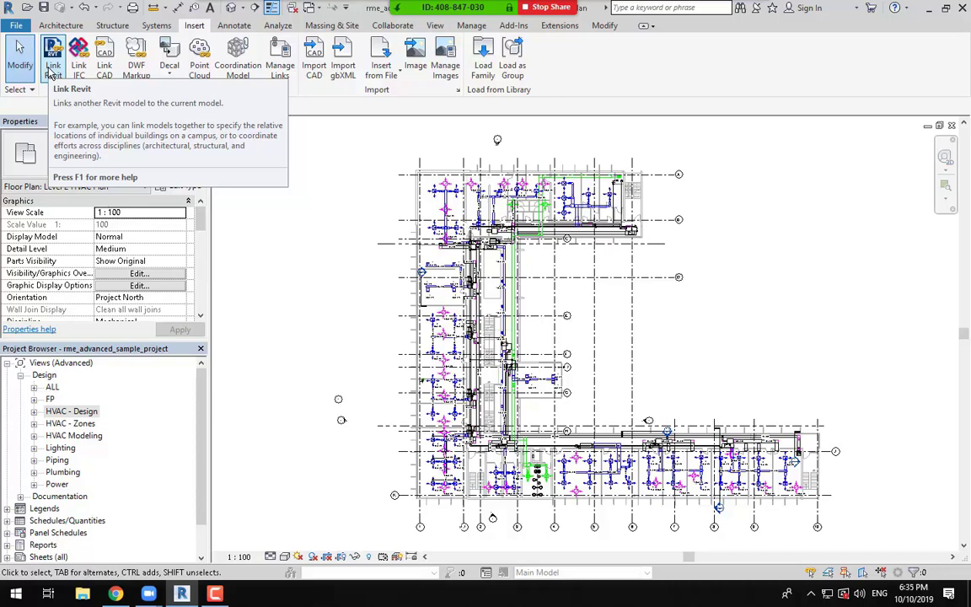
left_click(215, 594)
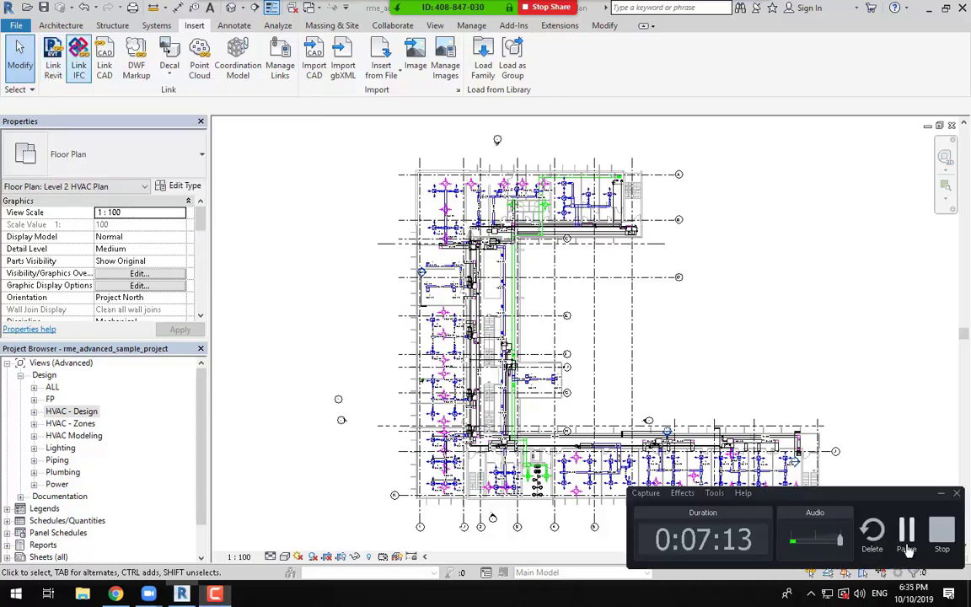
left_click(917, 526)
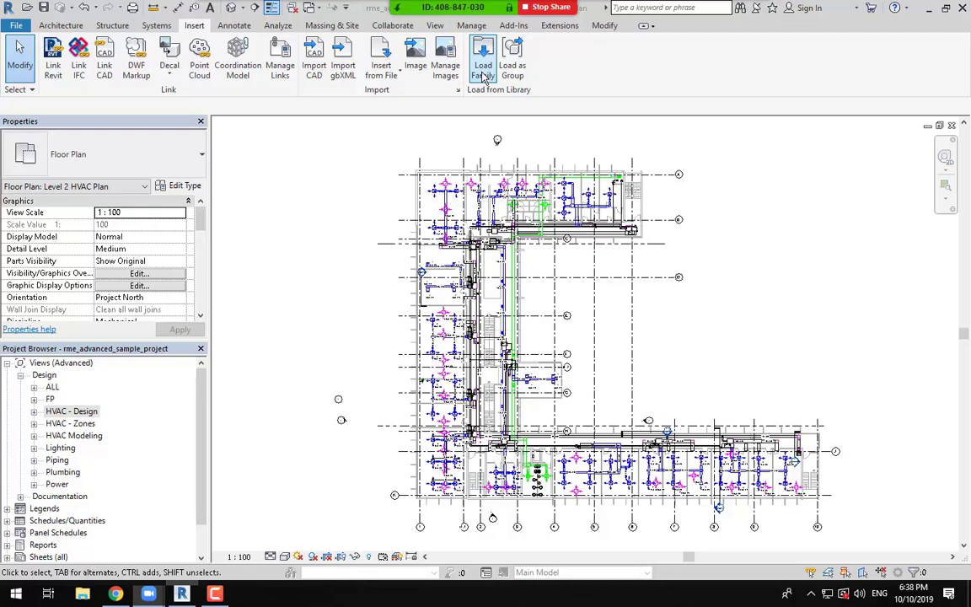
Expand the Families branch of the Project Browser and look over its family categories.
scroll(50, 455, "down", 1)
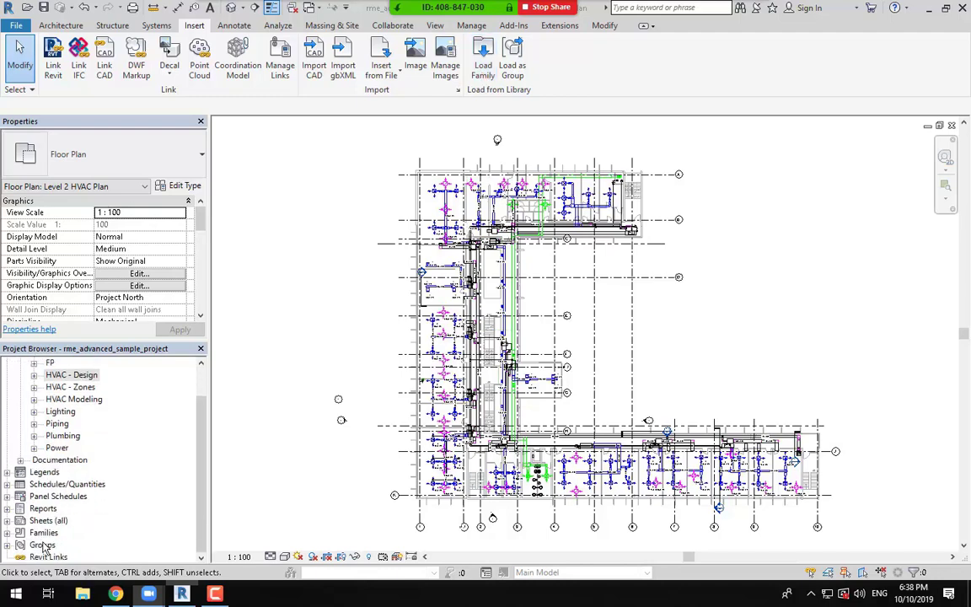
left_click(8, 533)
scroll(57, 403, "down", 1)
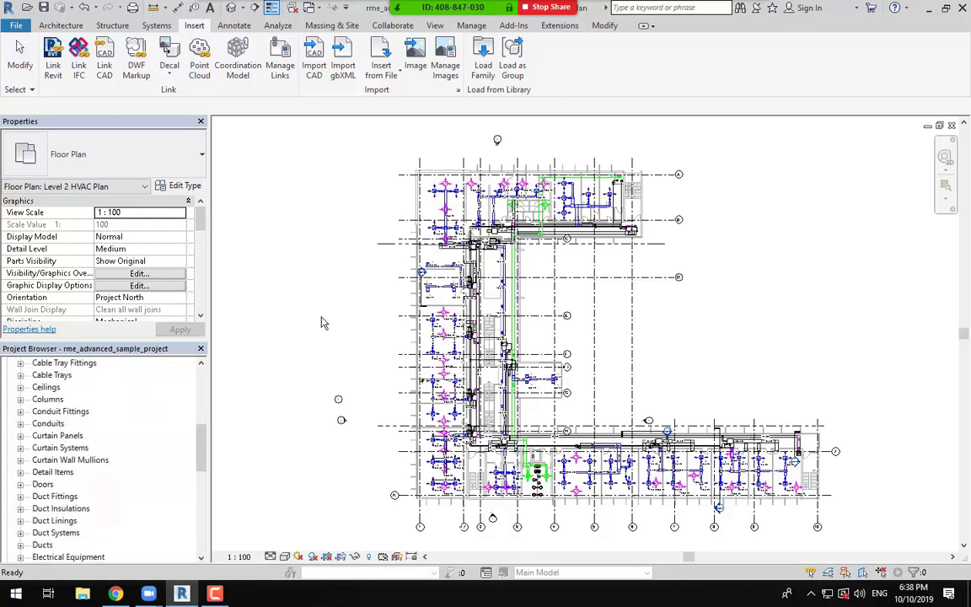
Open Load Family, move its dialog clear of the screen-share controls, and look over the US Metric library folders.
left_click(487, 68)
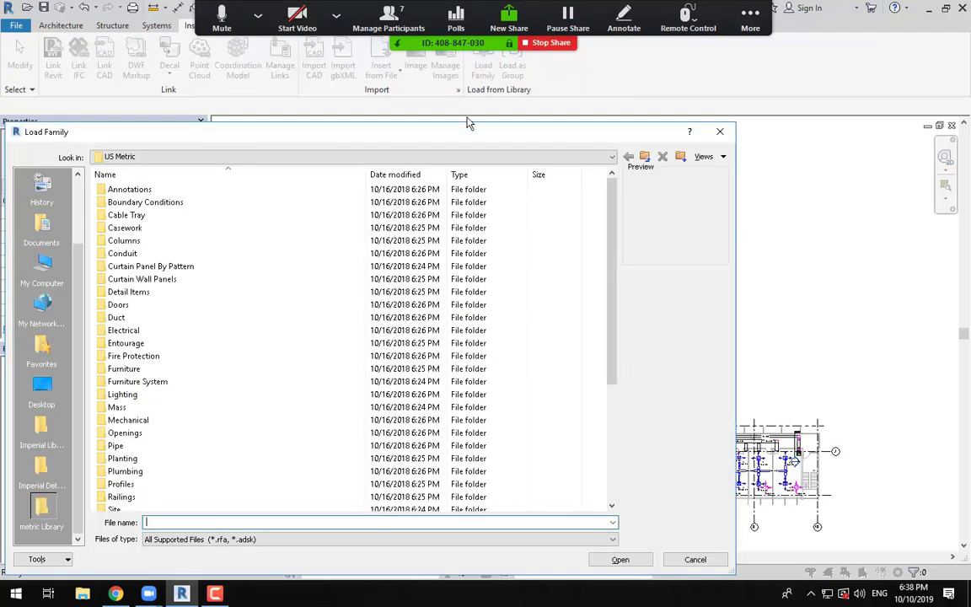
left_click_drag(476, 133, 598, 113)
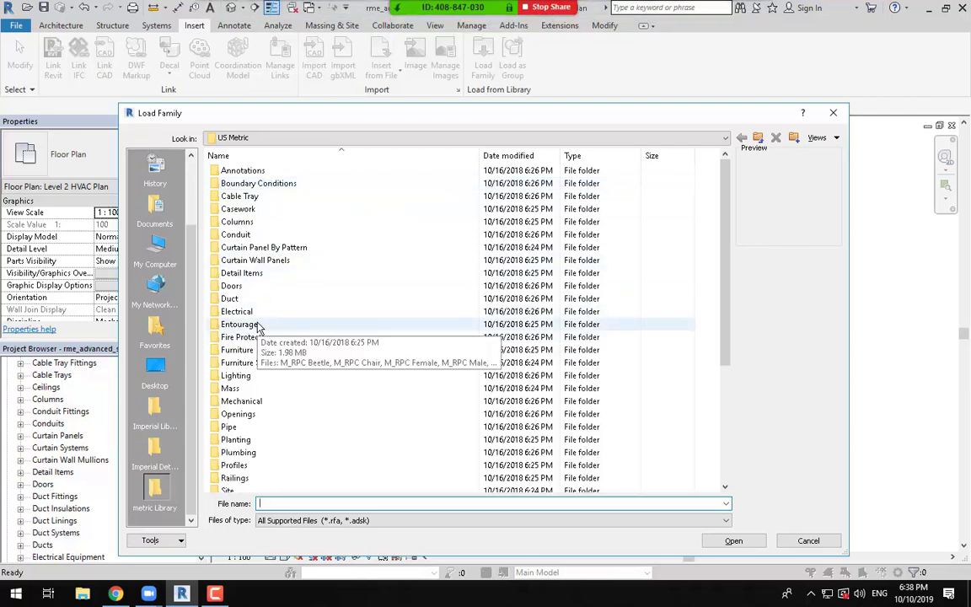
scroll(261, 346, "down", 1)
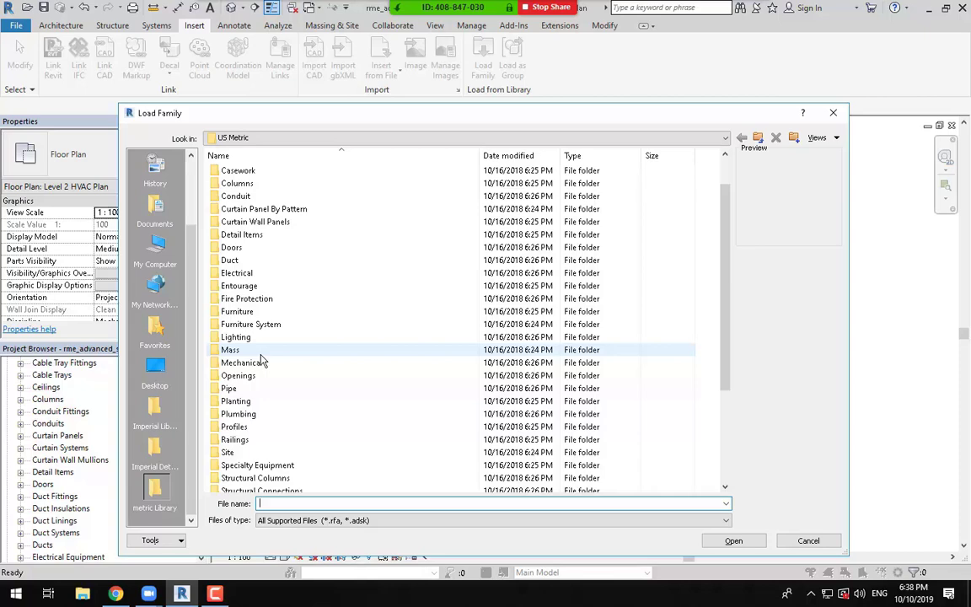
scroll(261, 360, "down", 2)
scroll(261, 358, "up", 3)
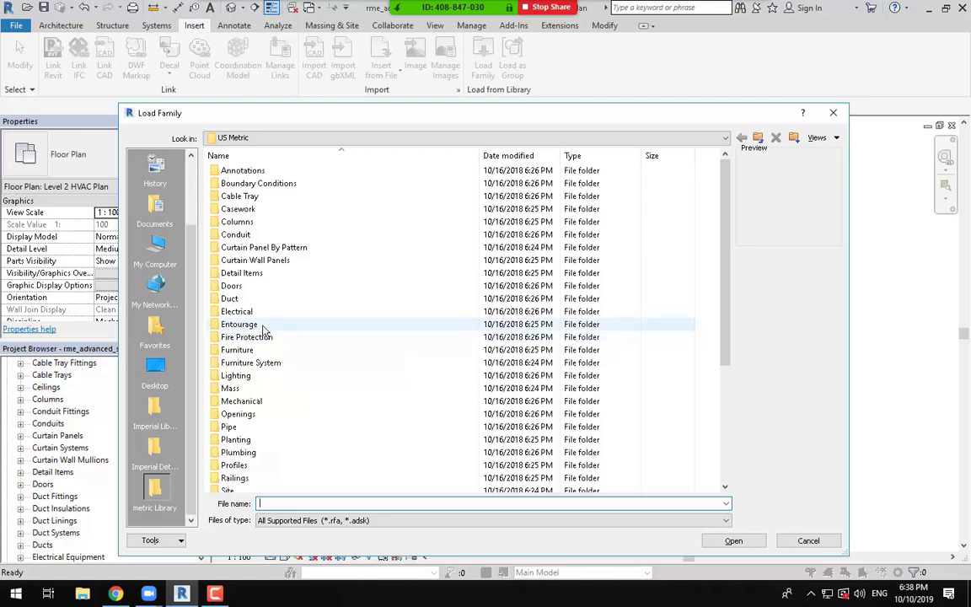
Browse the library to Mechanical, MEP, Water-Side Components, Chillers and preview the 70-193 kW and 211-422 kW air-cooled scroll chillers.
left_click(255, 408)
double_click(256, 408)
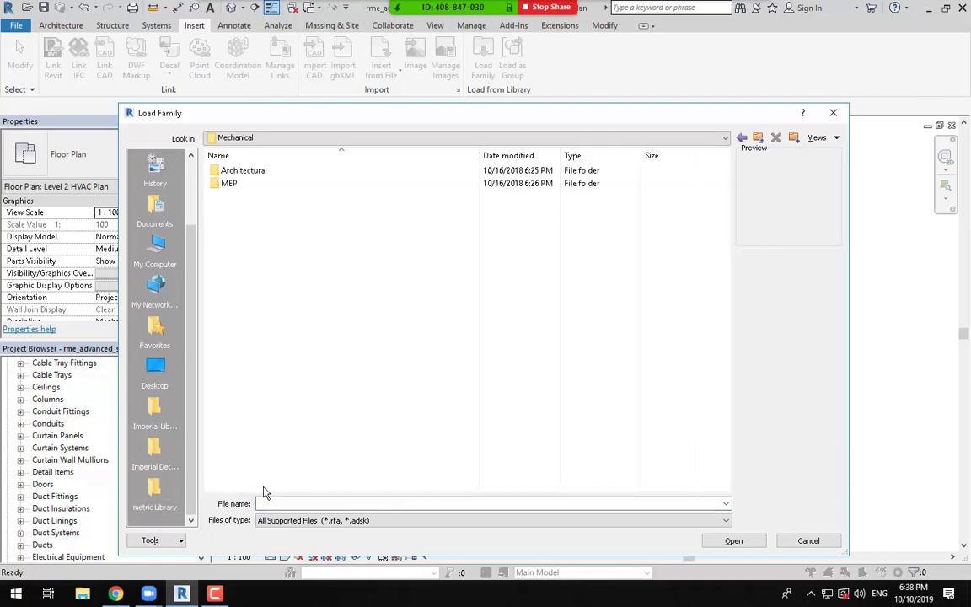
double_click(231, 184)
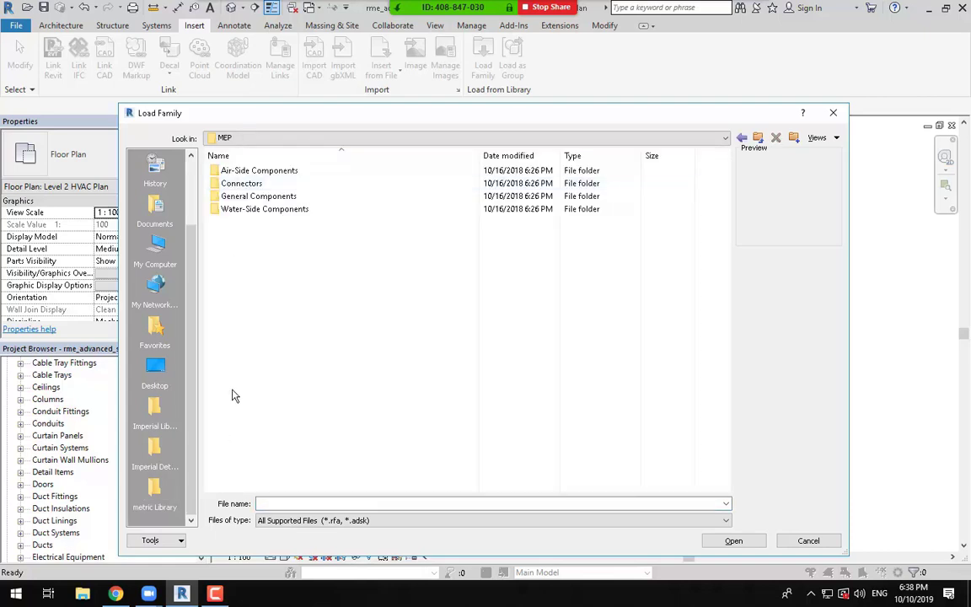
double_click(275, 209)
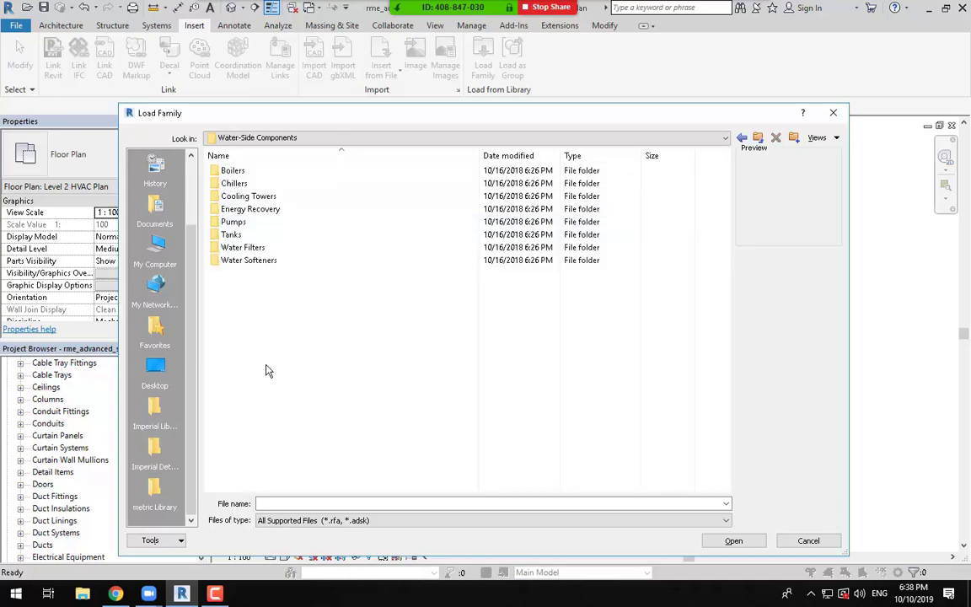
double_click(249, 184)
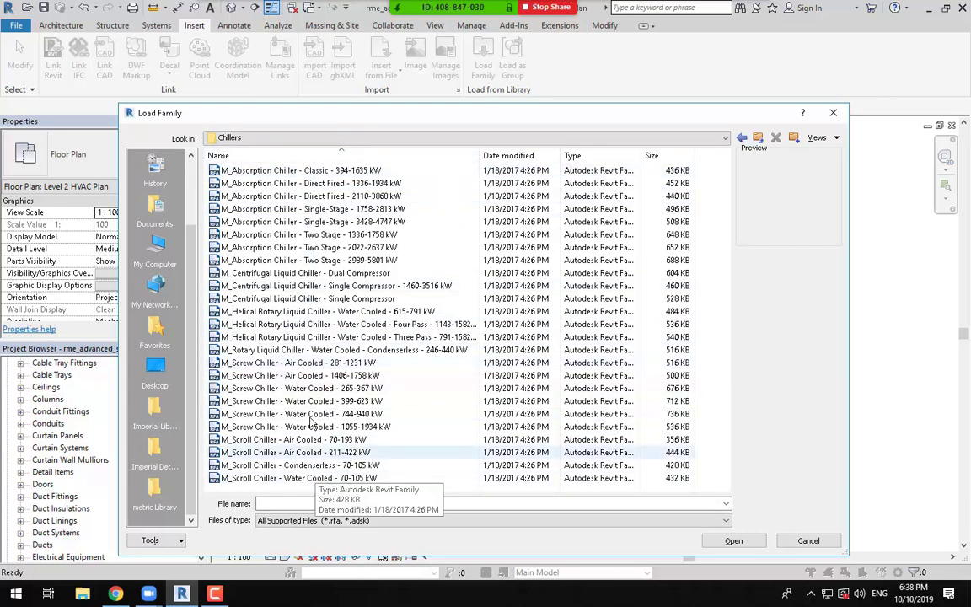
left_click(291, 439)
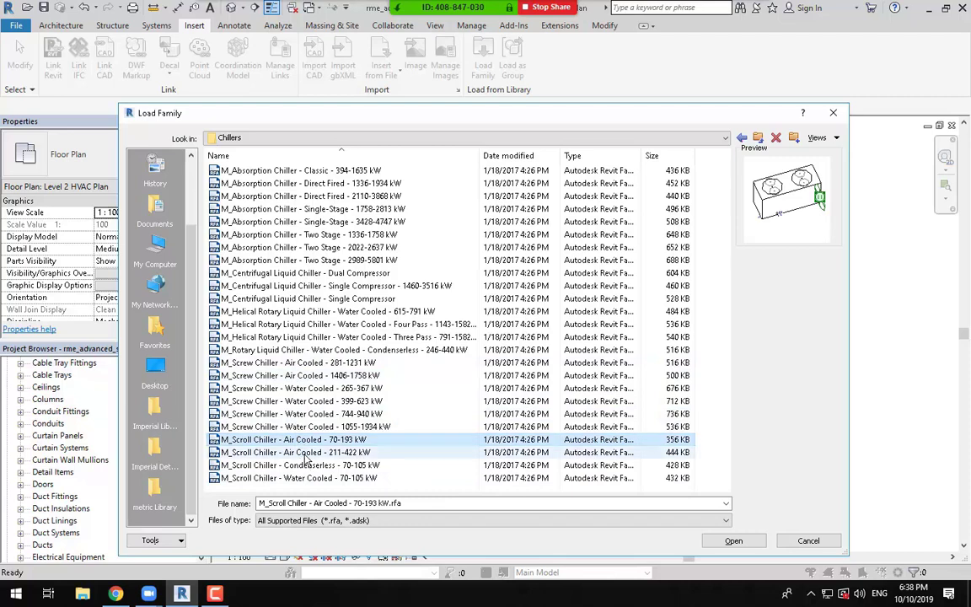
left_click(306, 453)
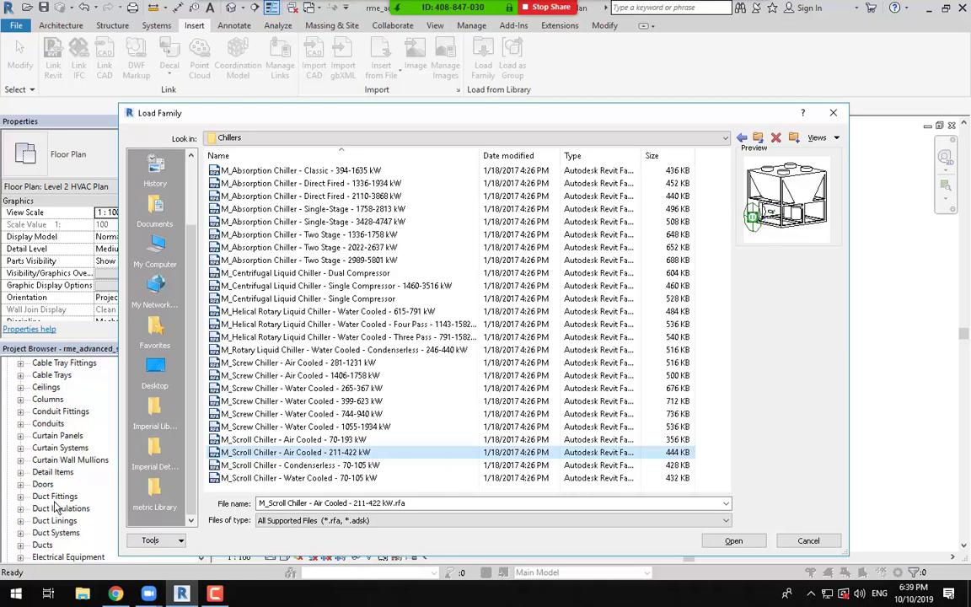
Pause the screen recording and leave Load Family without loading a chiller.
left_click(215, 594)
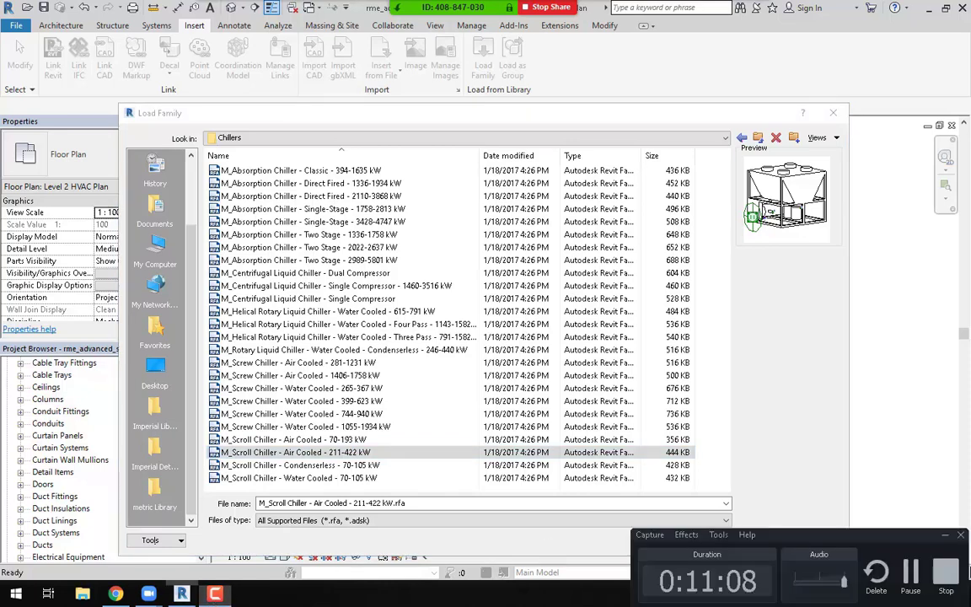
left_click(910, 576)
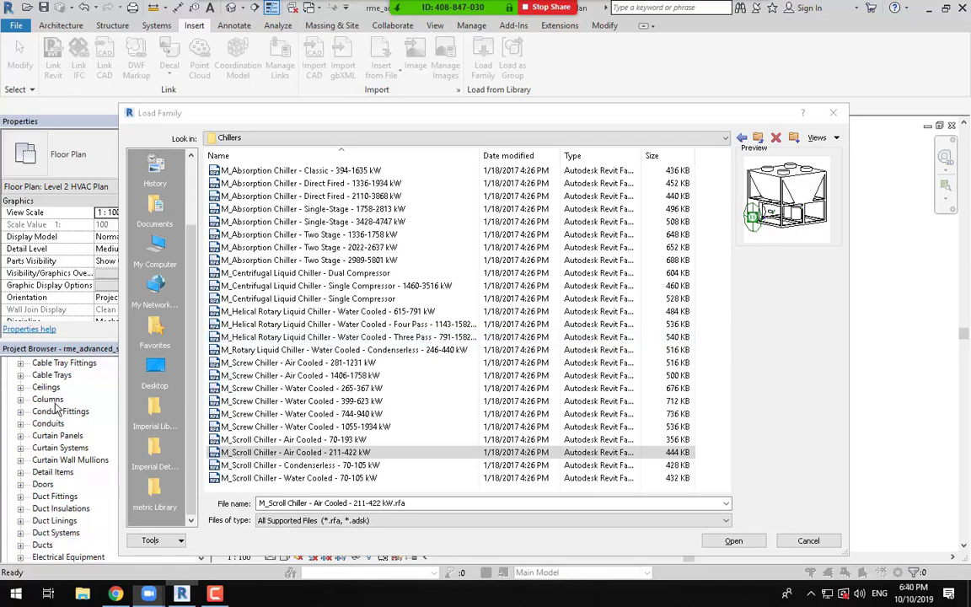
left_click(808, 542)
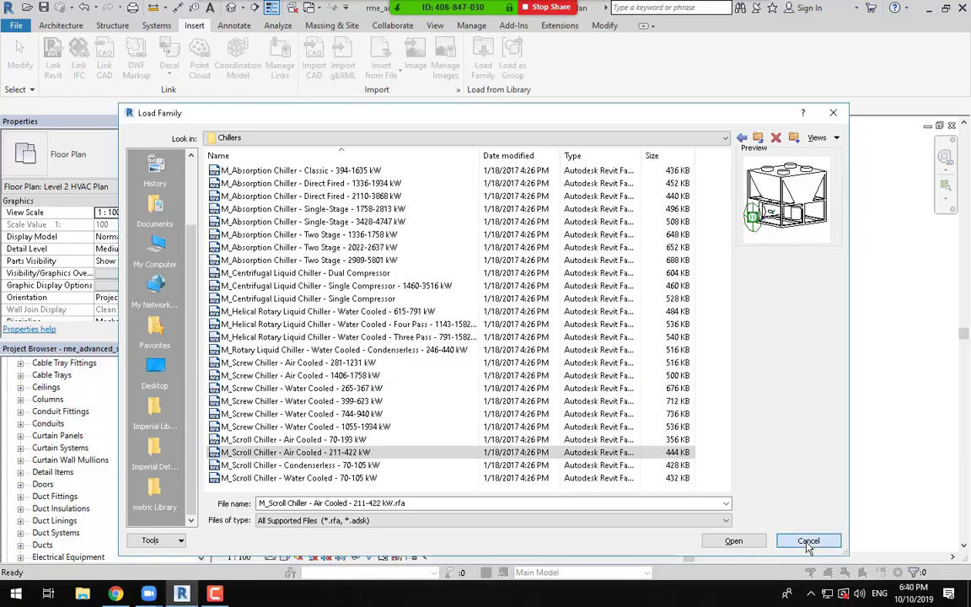
scroll(720, 301, "down", 1)
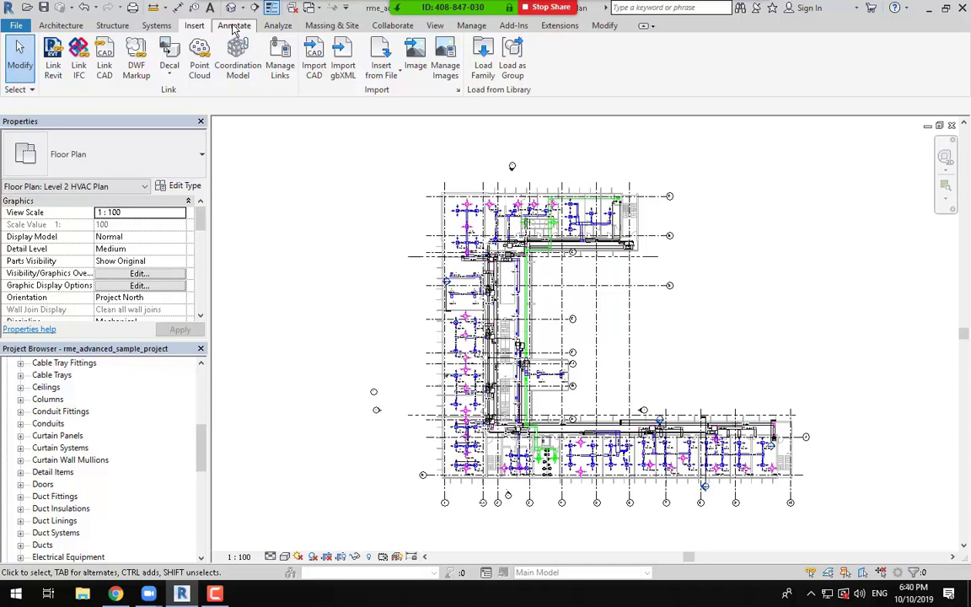
Delete the vertical 250x250 size tag from the upper-left branch duct in the room between grids E and F.
left_click(235, 27)
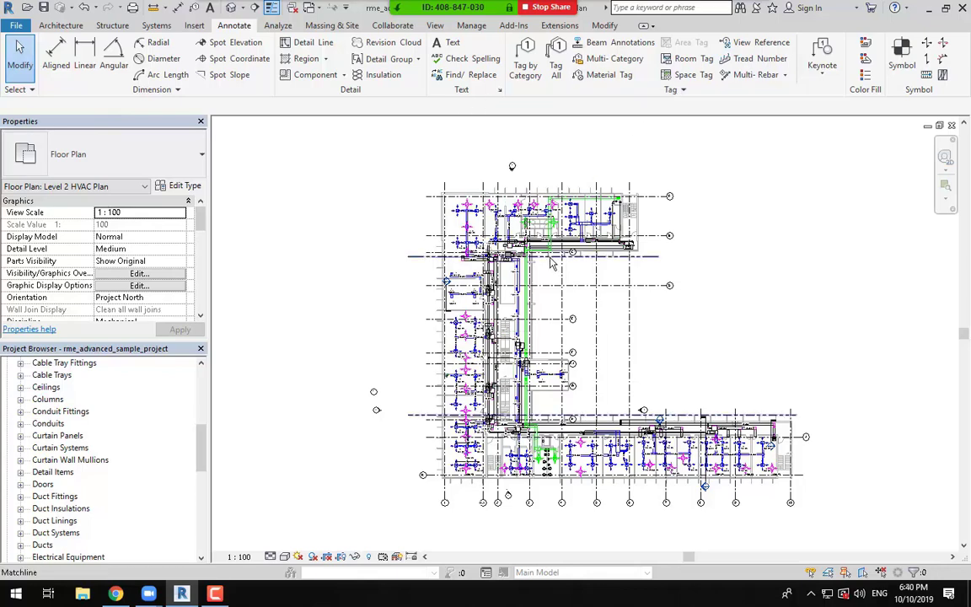
scroll(454, 349, "up", 10)
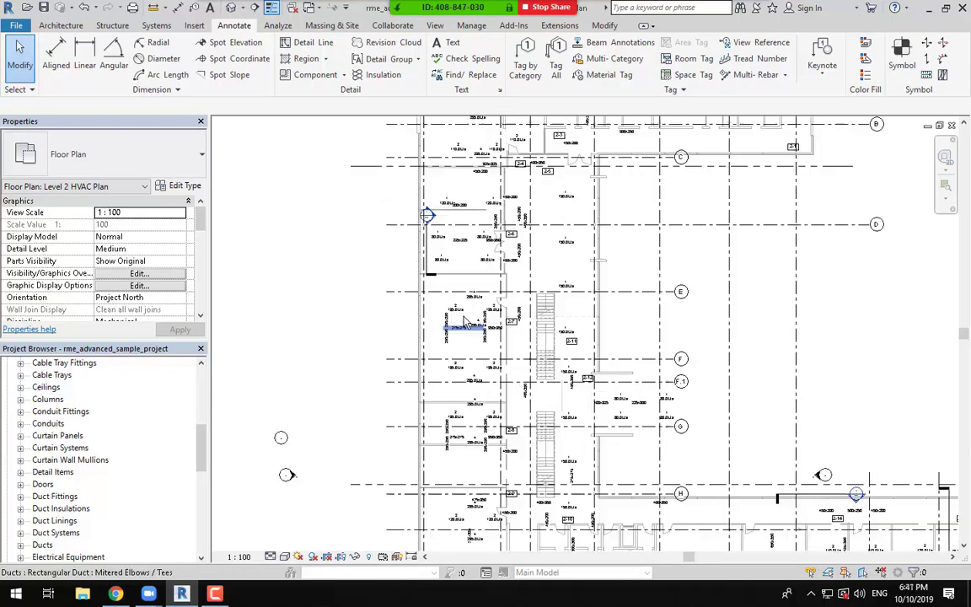
middle_click_drag(454, 349, 563, 288)
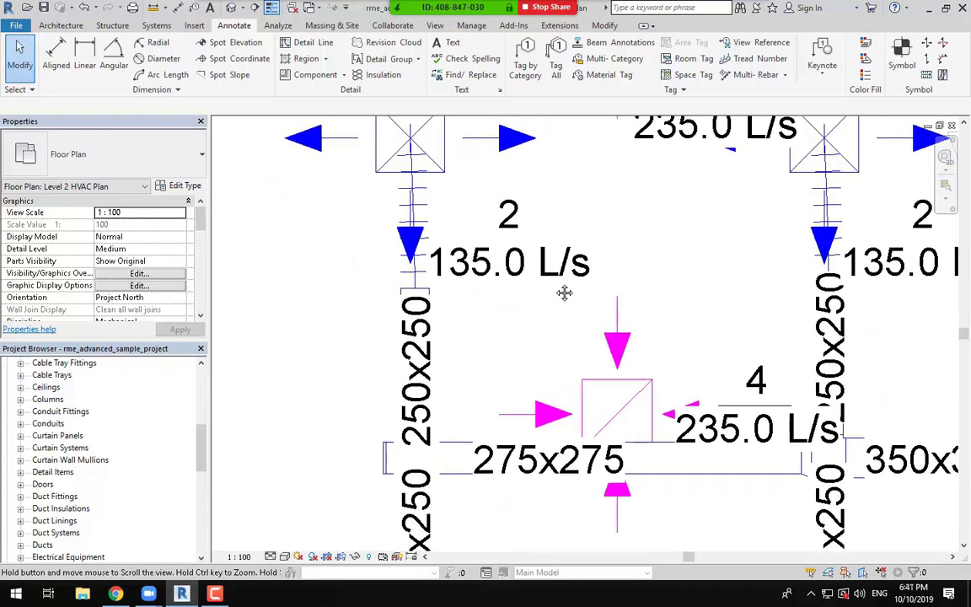
left_click(459, 352)
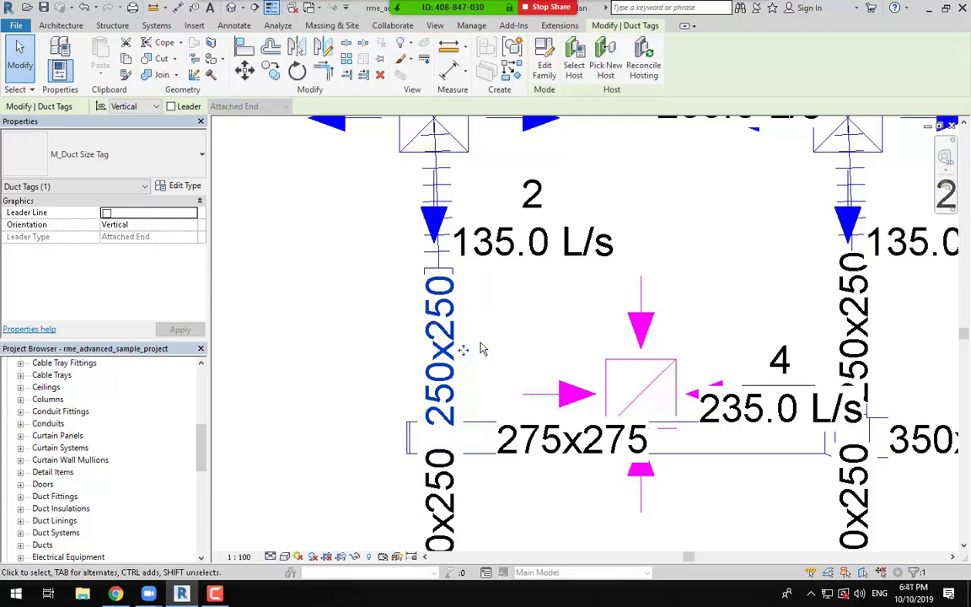
scroll(472, 346, "down", 3)
middle_click_drag(481, 346, 445, 347)
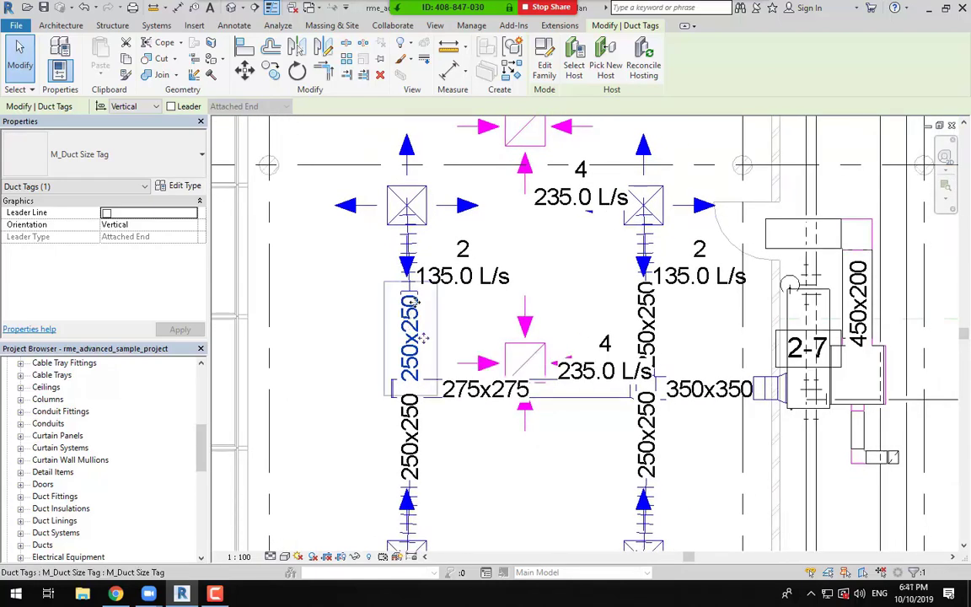
left_click(403, 321)
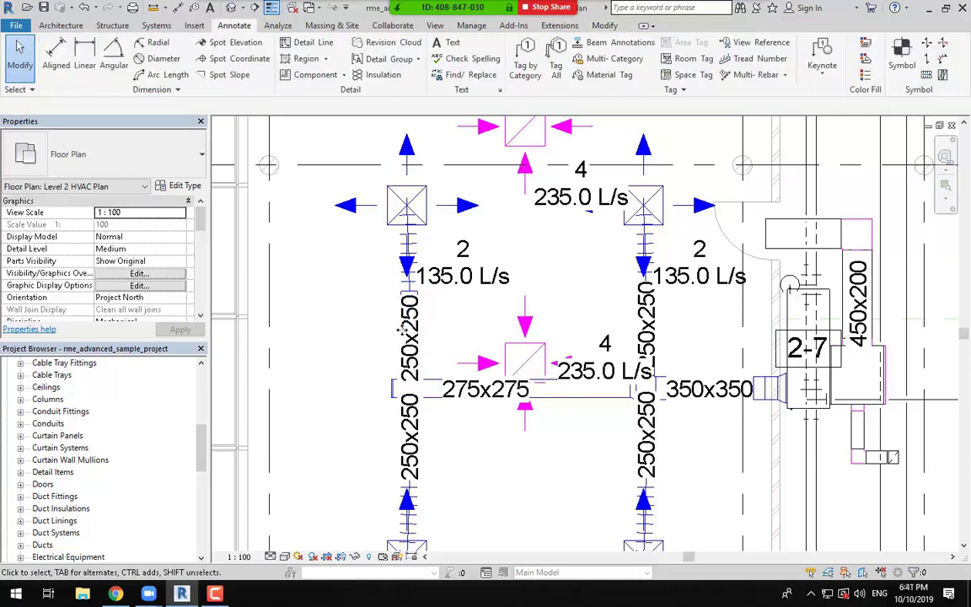
scroll(403, 320, "up", 2)
left_click(426, 330)
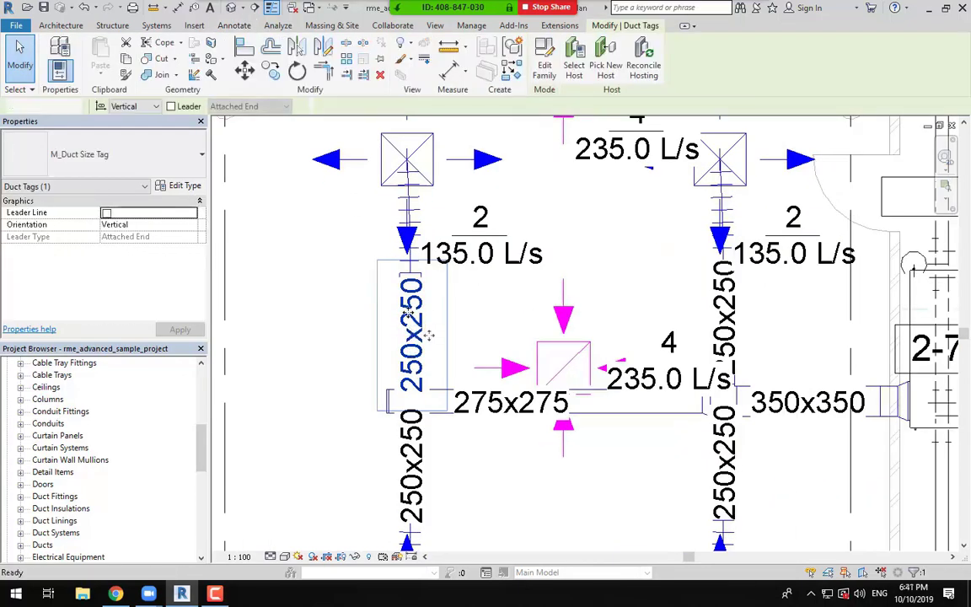
key("Delete")
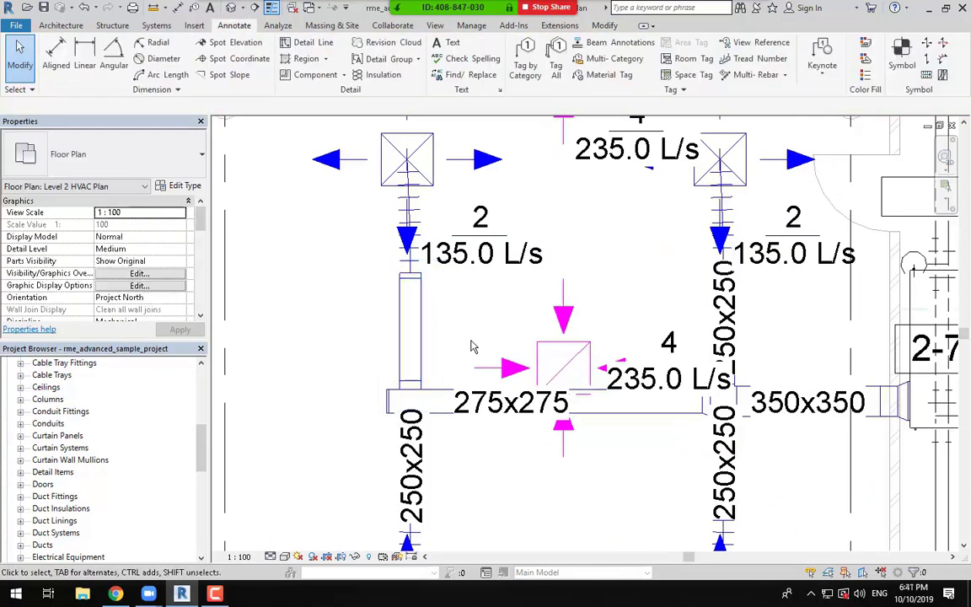
Examine the width, height and offset of the untagged branch duct without changing them.
left_click(412, 312)
scroll(411, 317, "up", 2)
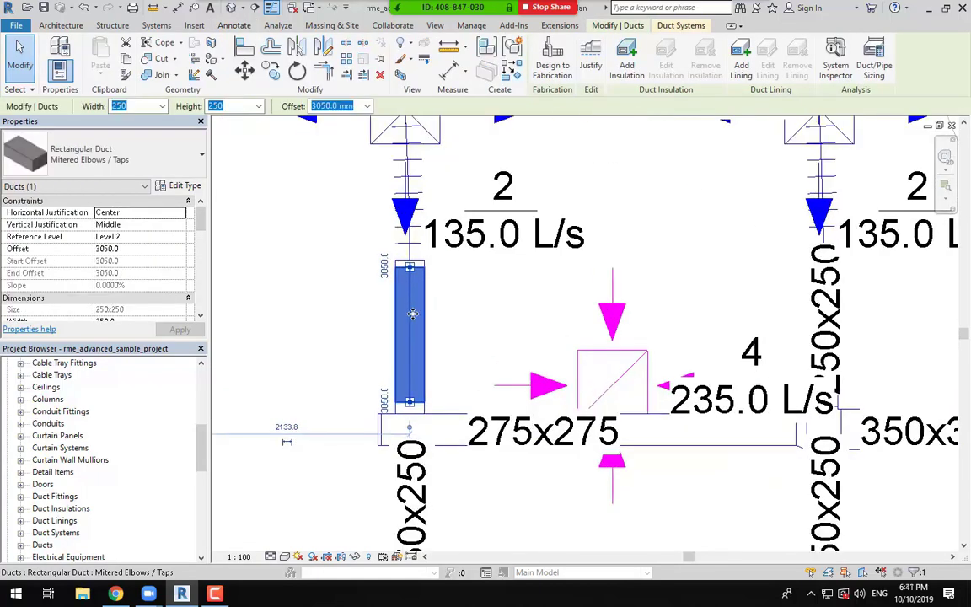
scroll(397, 346, "up", 2)
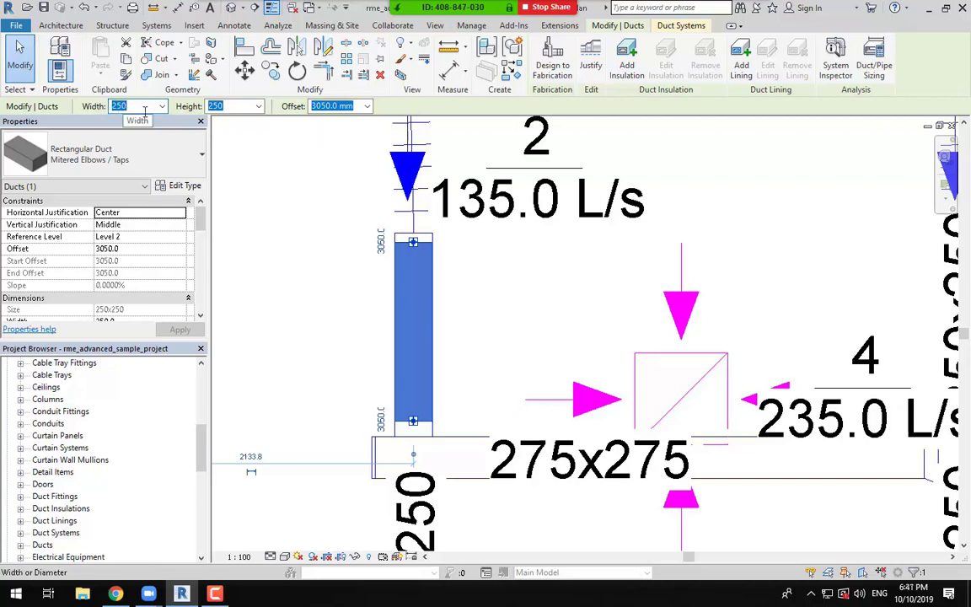
key("Tab")
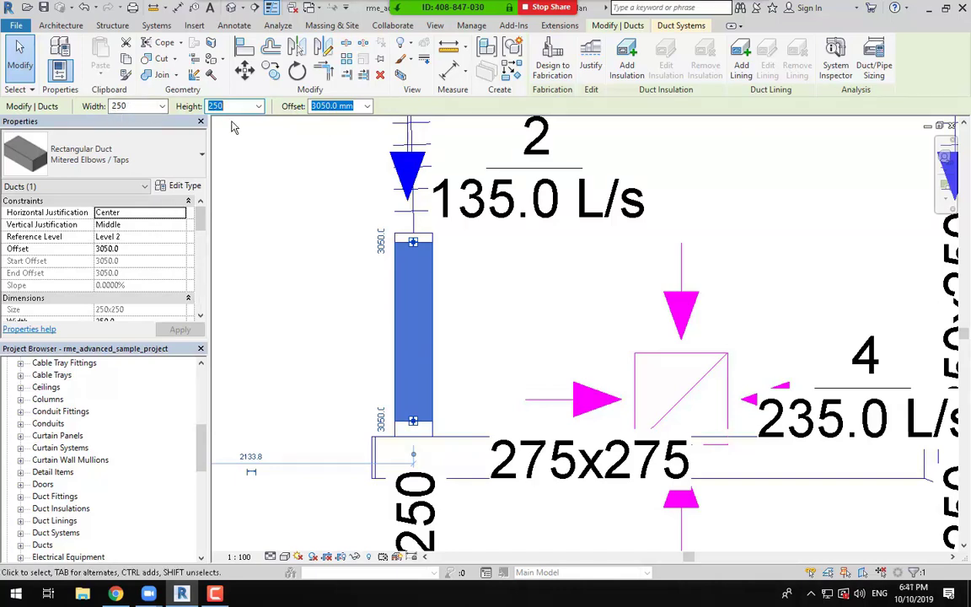
left_click(355, 268)
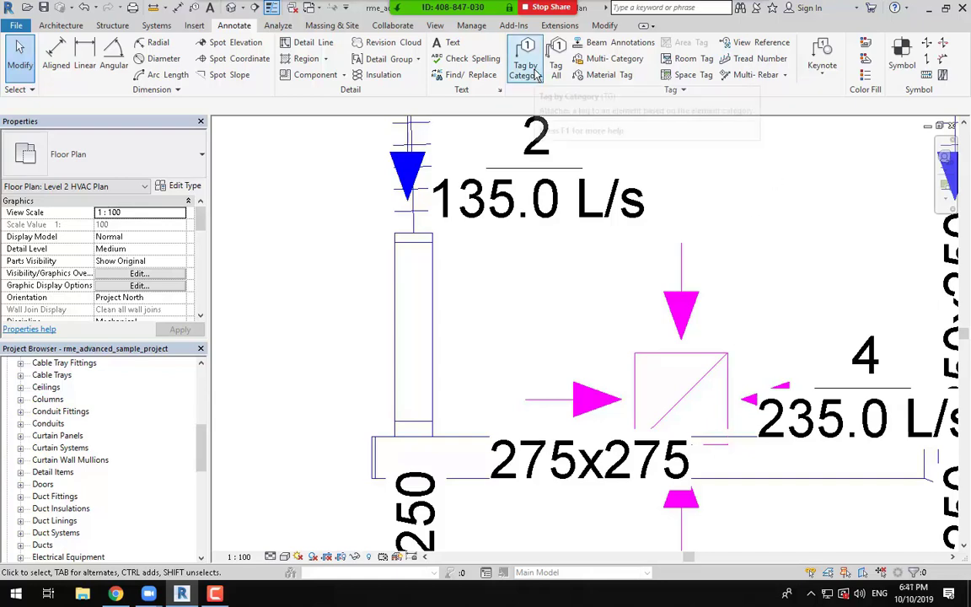
Tag the untagged branch duct by category with a horizontal tag and attached-end leader, and select the new tag.
left_click(534, 78)
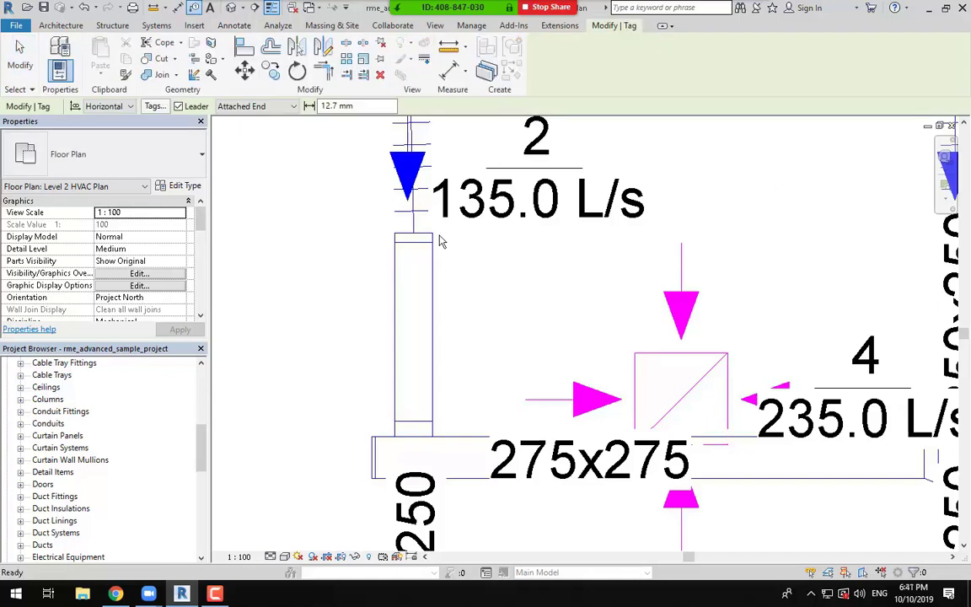
left_click(419, 338)
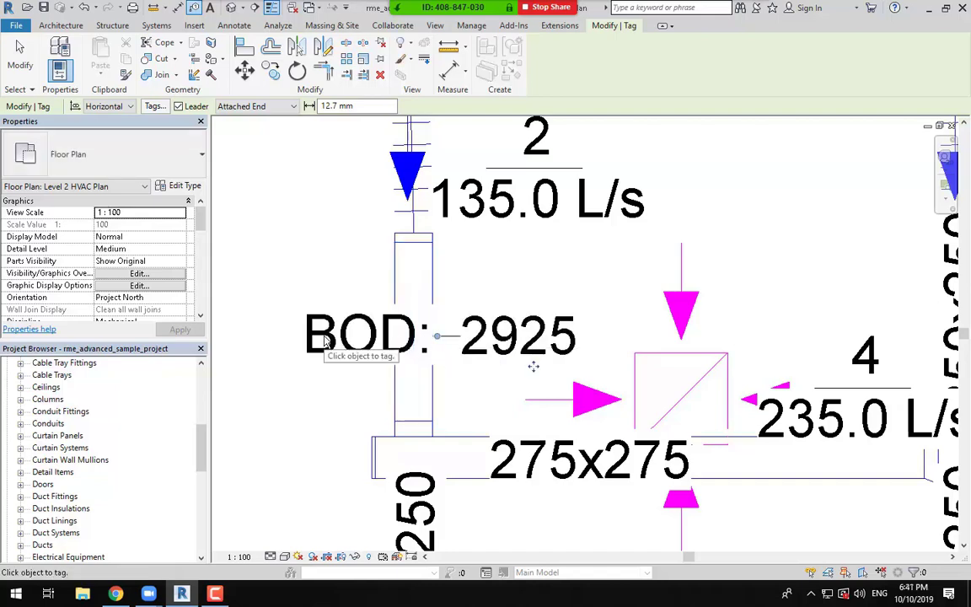
key("Escape")
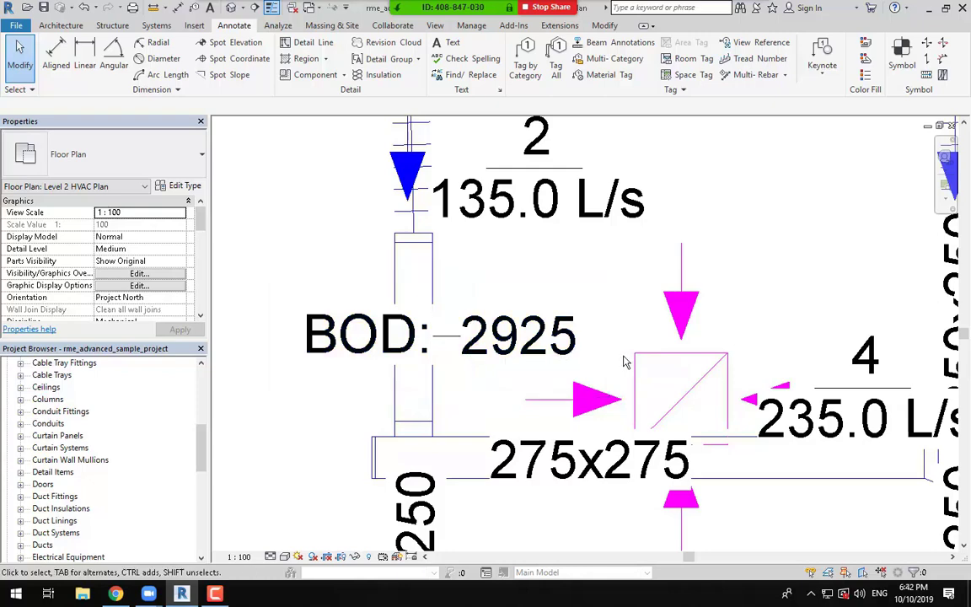
left_click(348, 341)
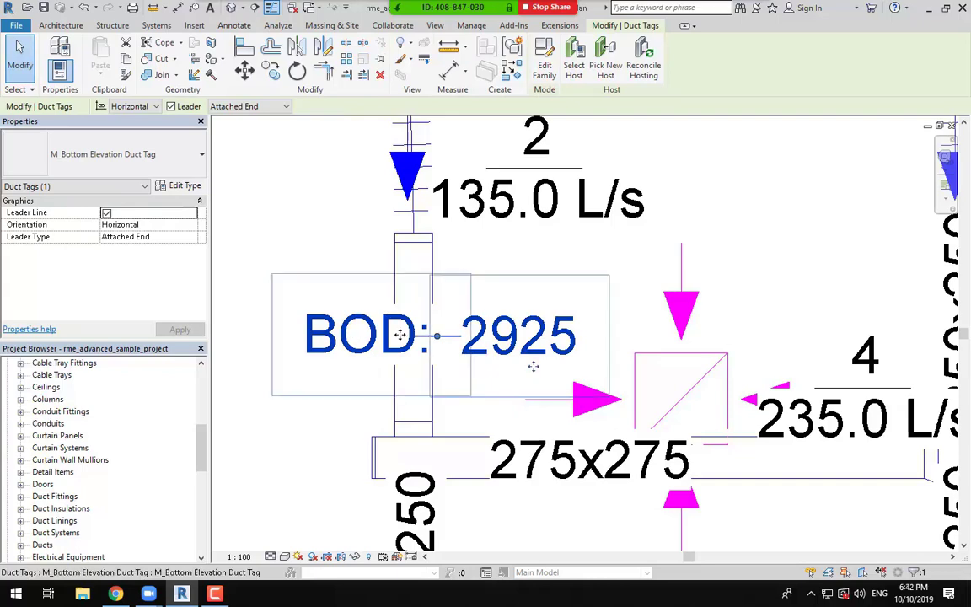
Change the new duct tag's type from bottom elevation to M_Duct Size Tag and deselect it.
left_click(174, 151)
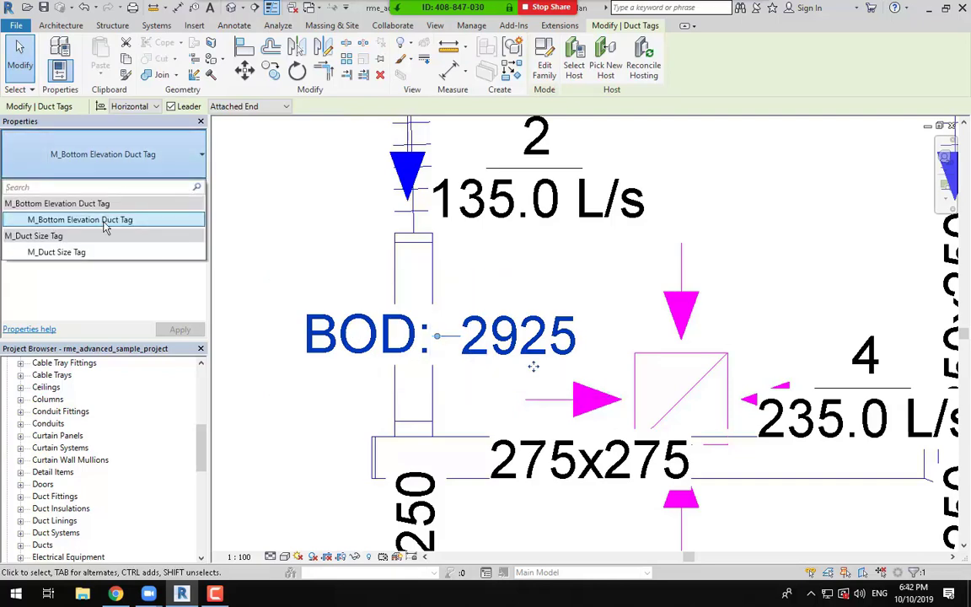
left_click(76, 251)
left_click(341, 255)
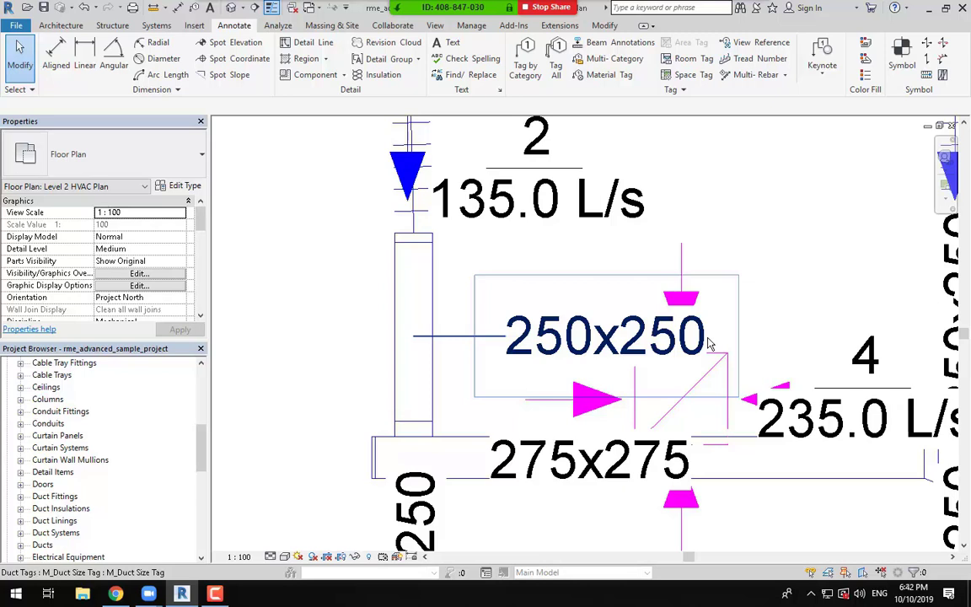
Admit the waiting participant to the Zoom meeting, and pause and resume the screen recording.
left_click(750, 19)
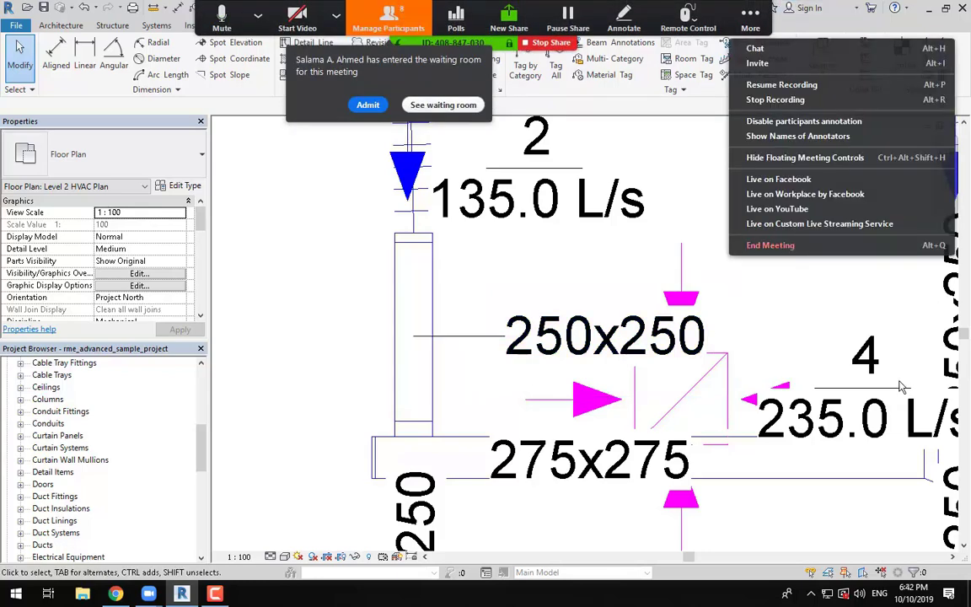
left_click(368, 107)
left_click(214, 594)
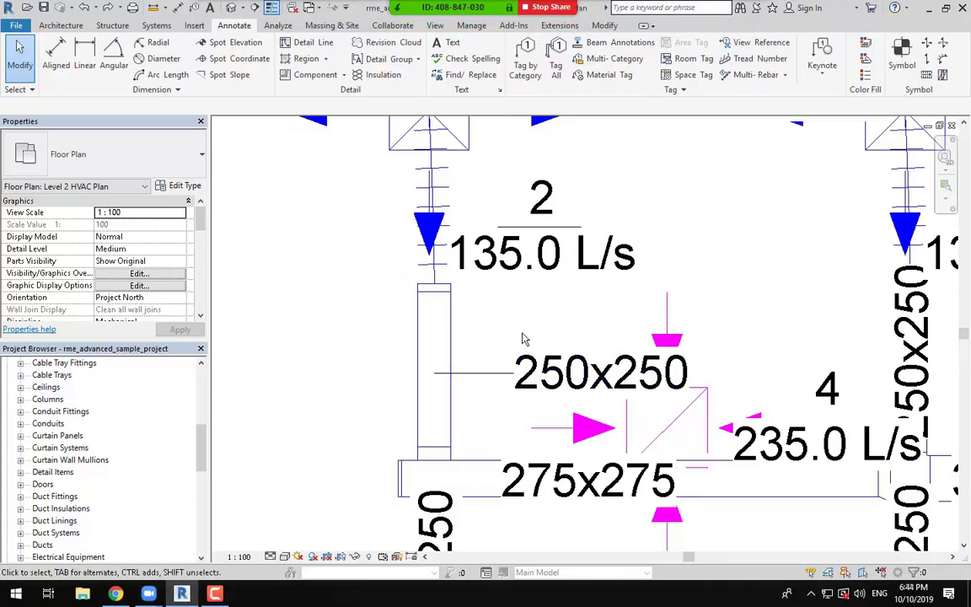
left_click(215, 593)
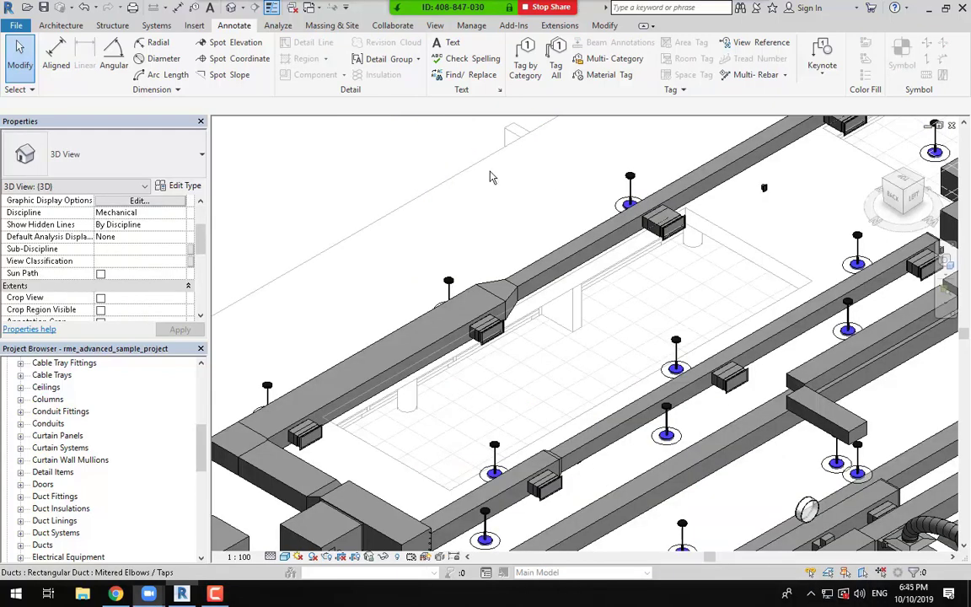
Close the 3D view to return to the Level 2 HVAC Plan.
scroll(375, 419, "down", 4)
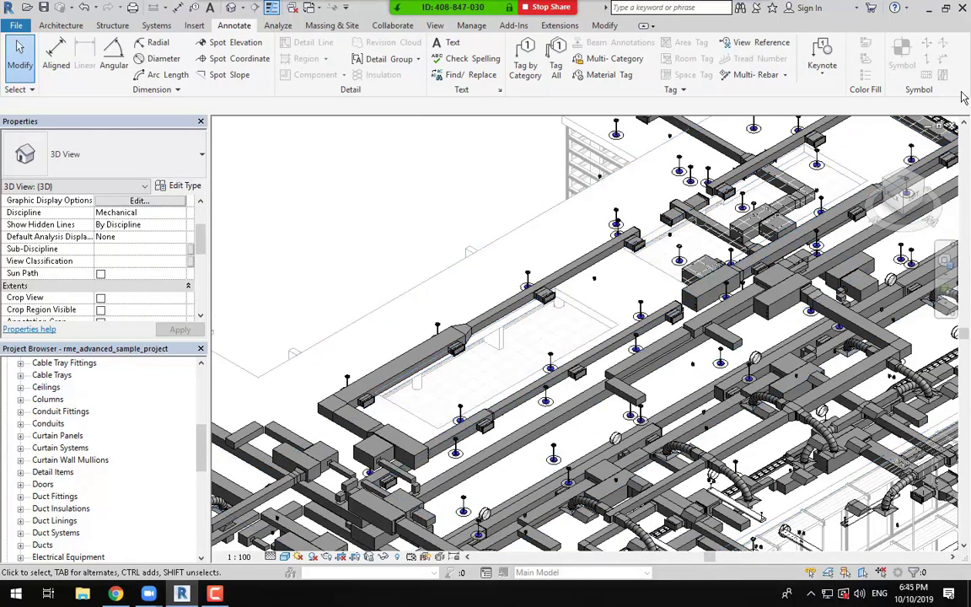
left_click(954, 125)
scroll(516, 315, "up", 3)
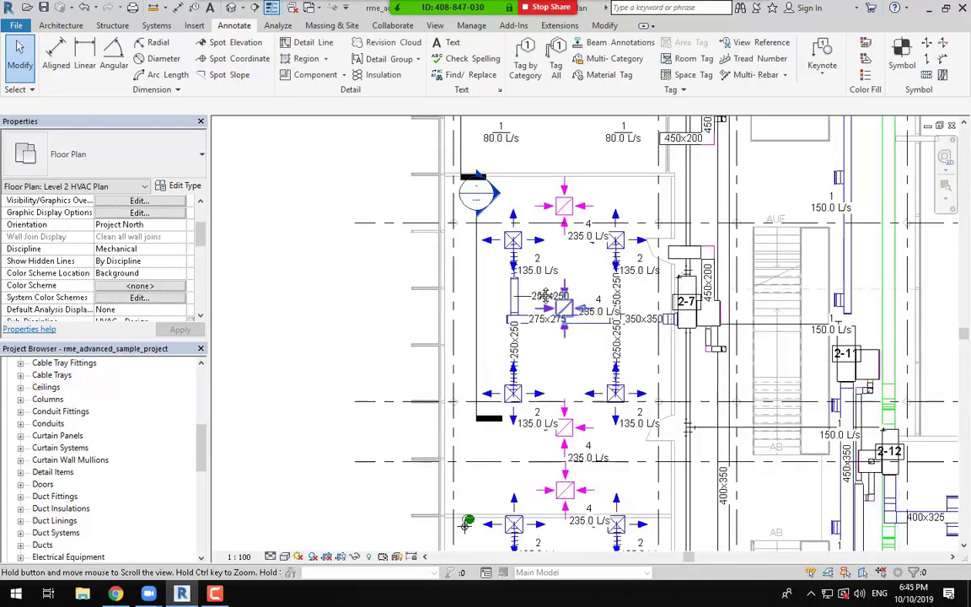
Examine the width, height and offset of the branch duct carrying the new horizontal size tag, leaving them as set.
scroll(515, 315, "up", 2)
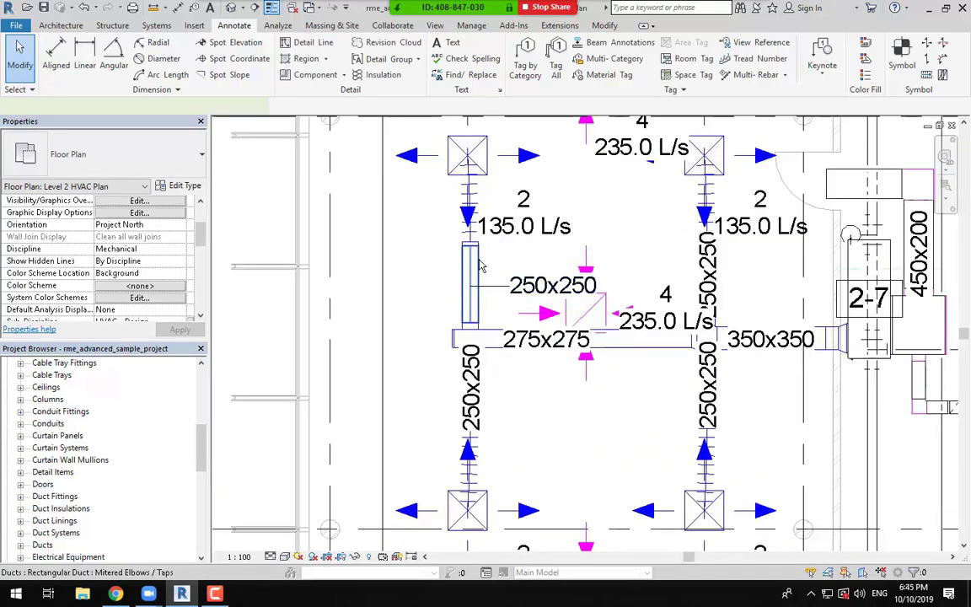
left_click(477, 268)
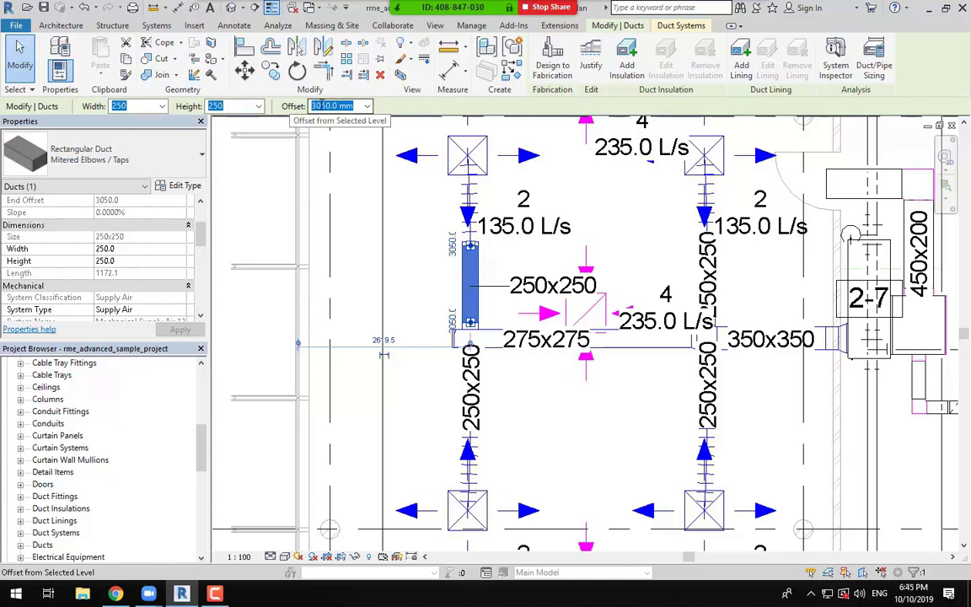
left_click(526, 258)
scroll(526, 259, "down", 1)
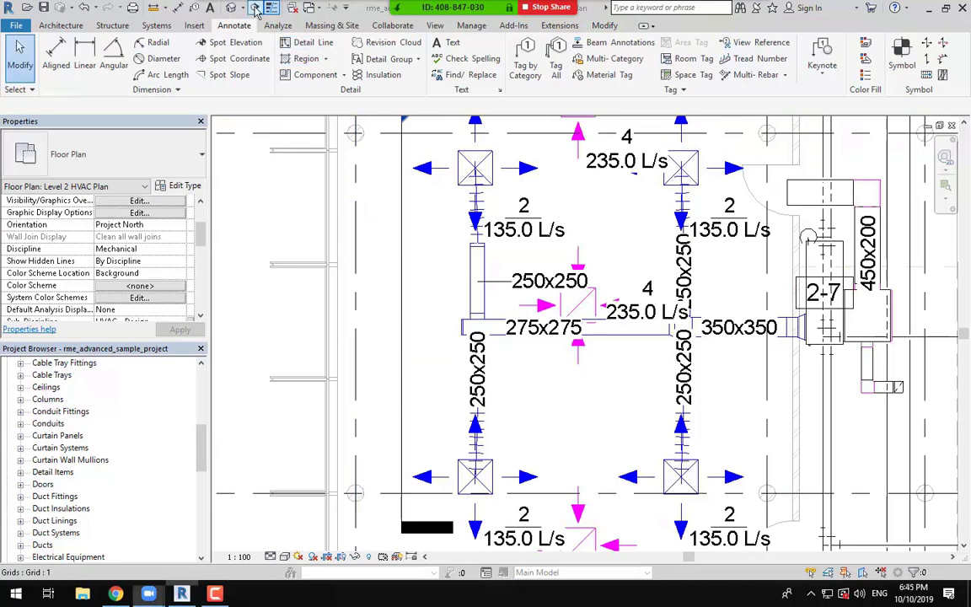
Delete the existing section line running along the left side of the room between grids E and F.
left_click(254, 8)
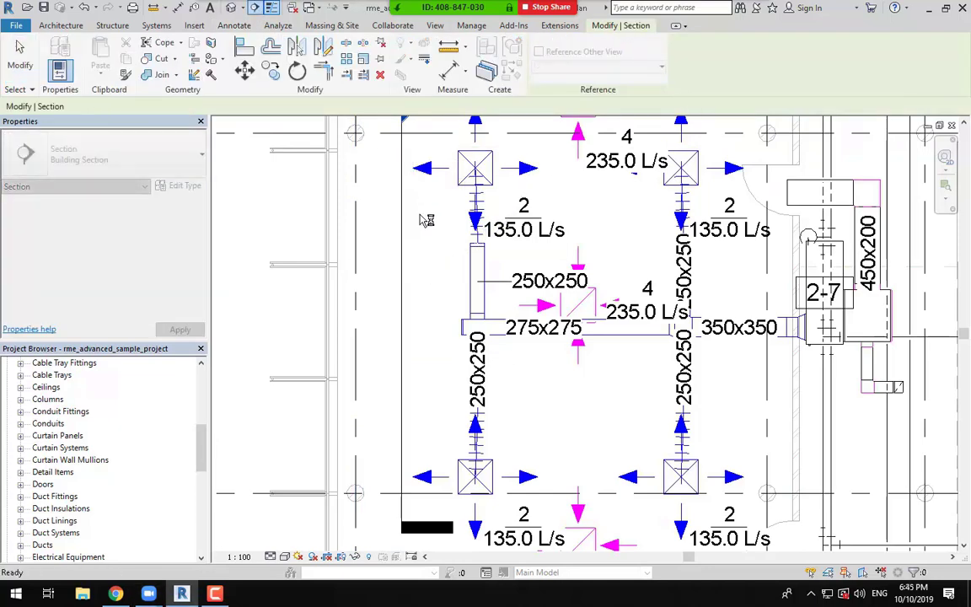
key("Escape")
scroll(436, 249, "down", 2)
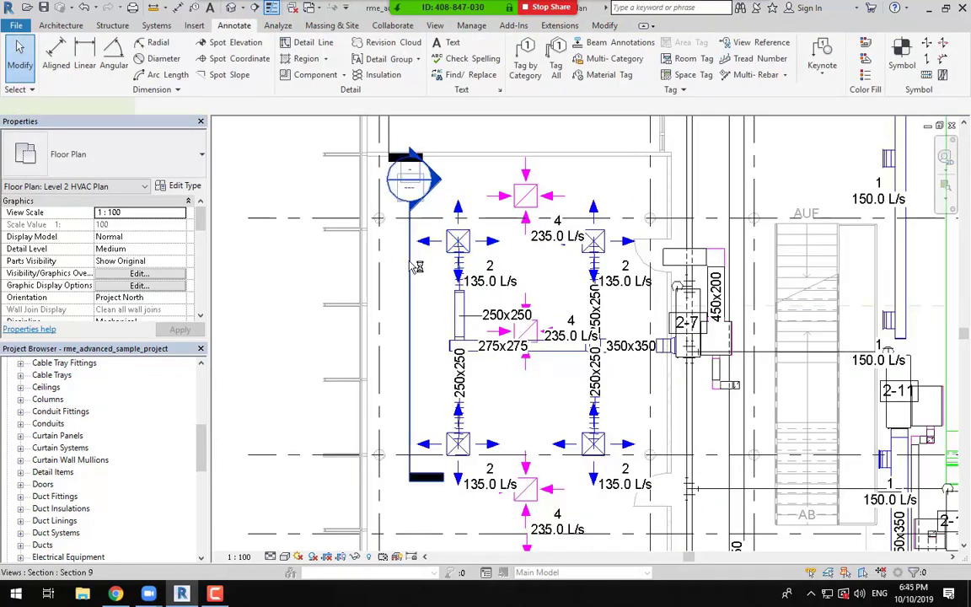
left_click(413, 266)
key("Delete")
left_click(529, 341)
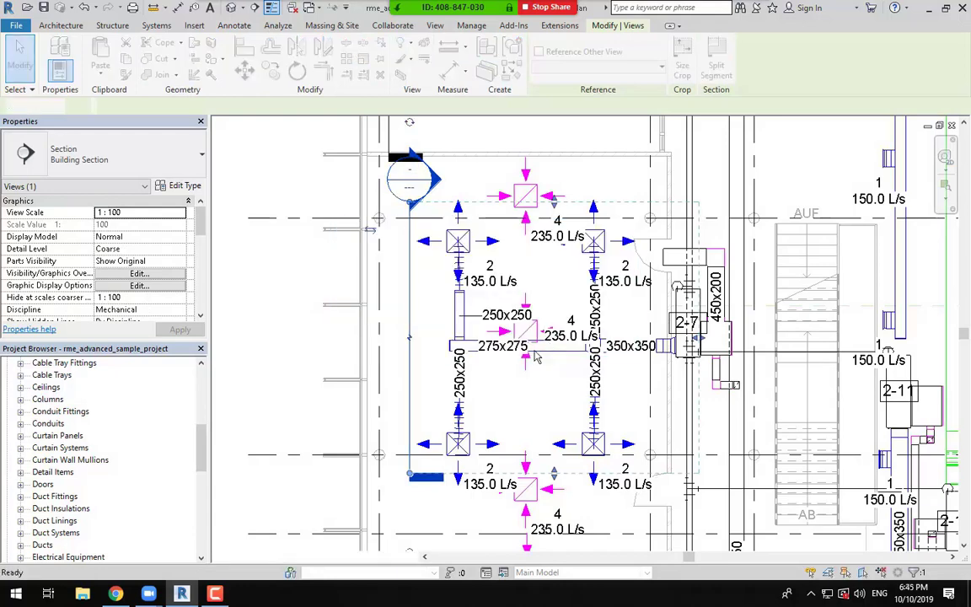
middle_click_drag(444, 314, 448, 292)
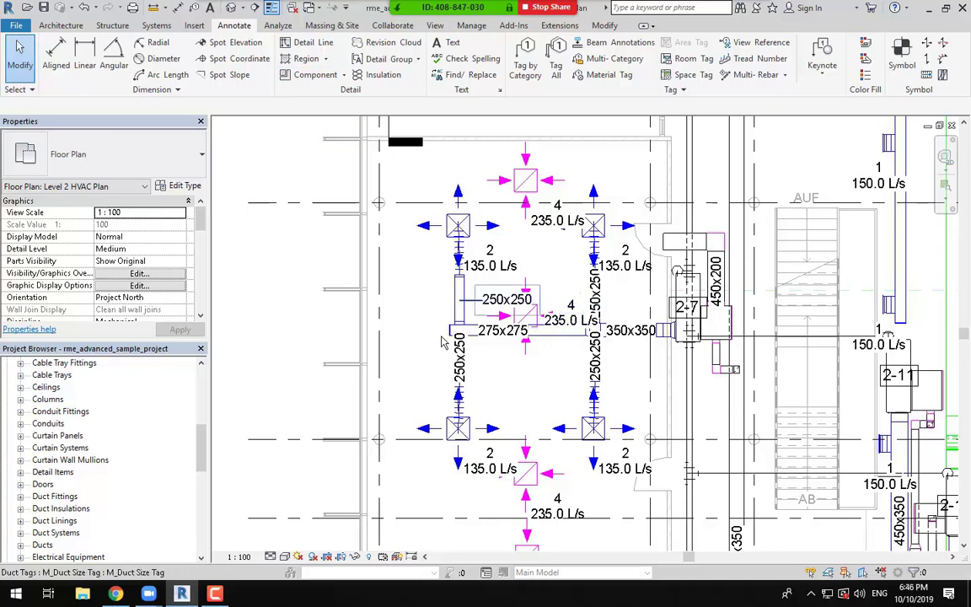
Draw a vertical building section along the room's left side, from above grid E to below grid F, looking toward the ducts.
left_click(256, 8)
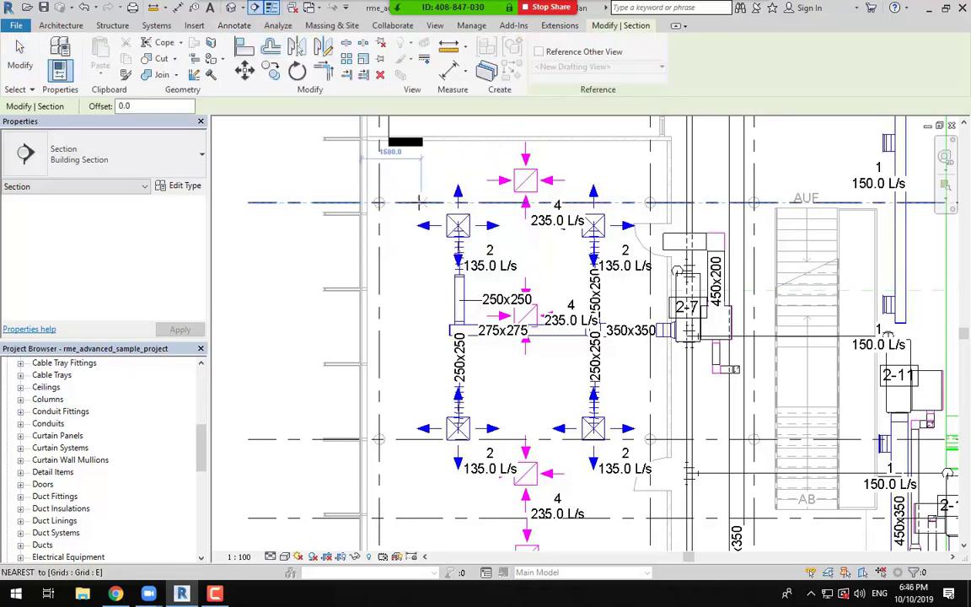
left_click(406, 160)
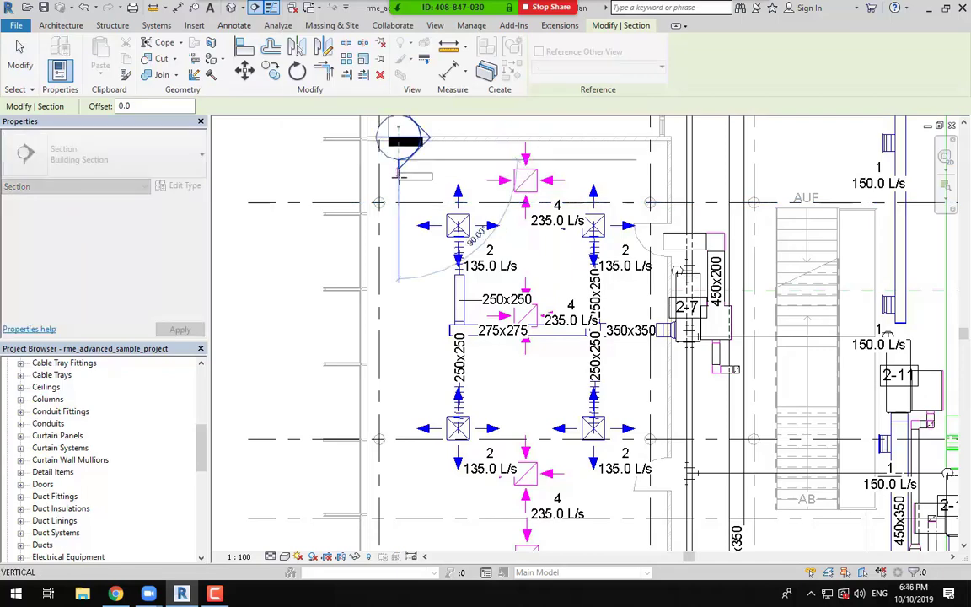
middle_click_drag(403, 312, 409, 248)
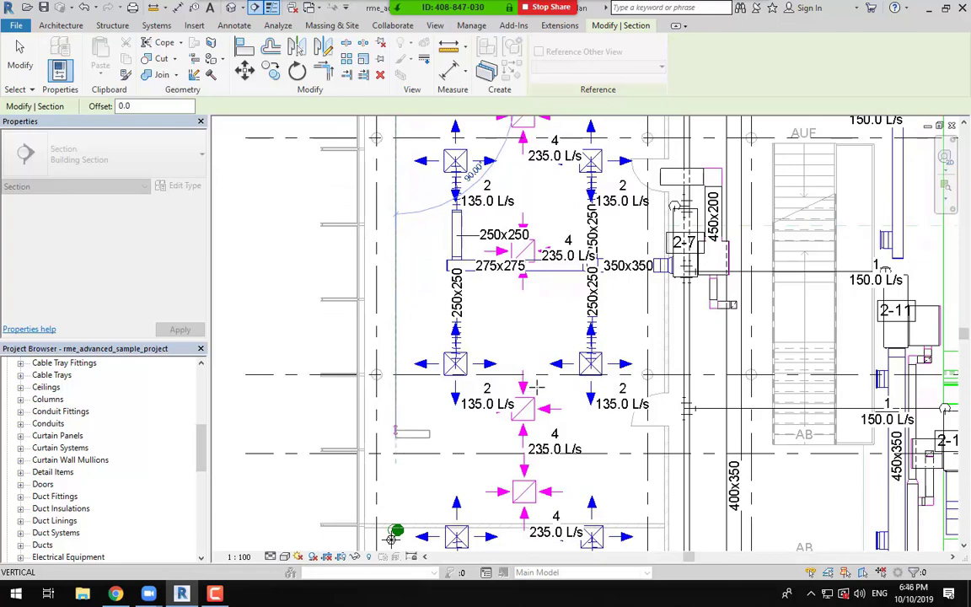
left_click(392, 535)
Shorten the new section's view depth so its far clip ends at unit 2-7, and deselect the section.
scroll(370, 379, "down", 4)
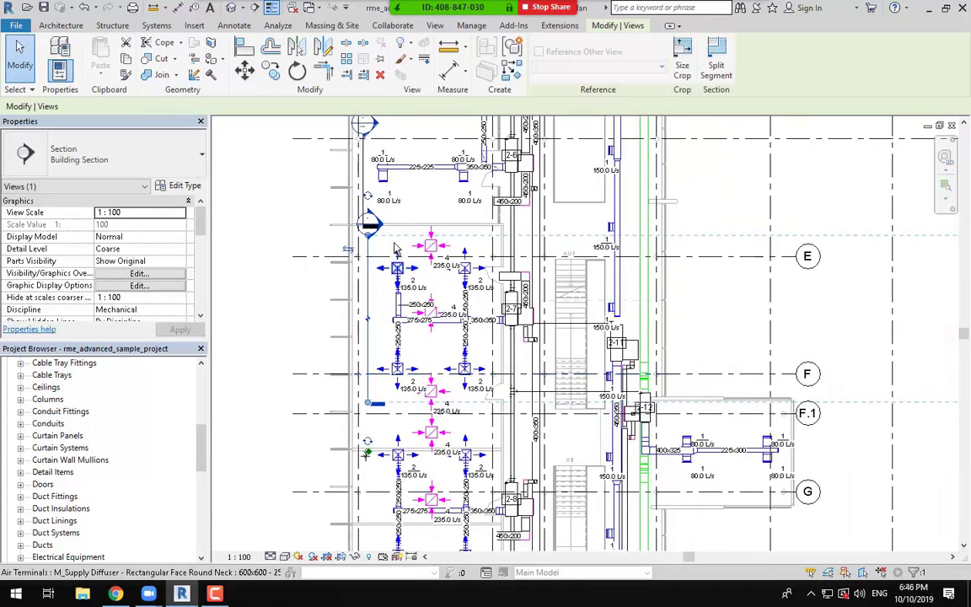
middle_click_drag(783, 396, 702, 396)
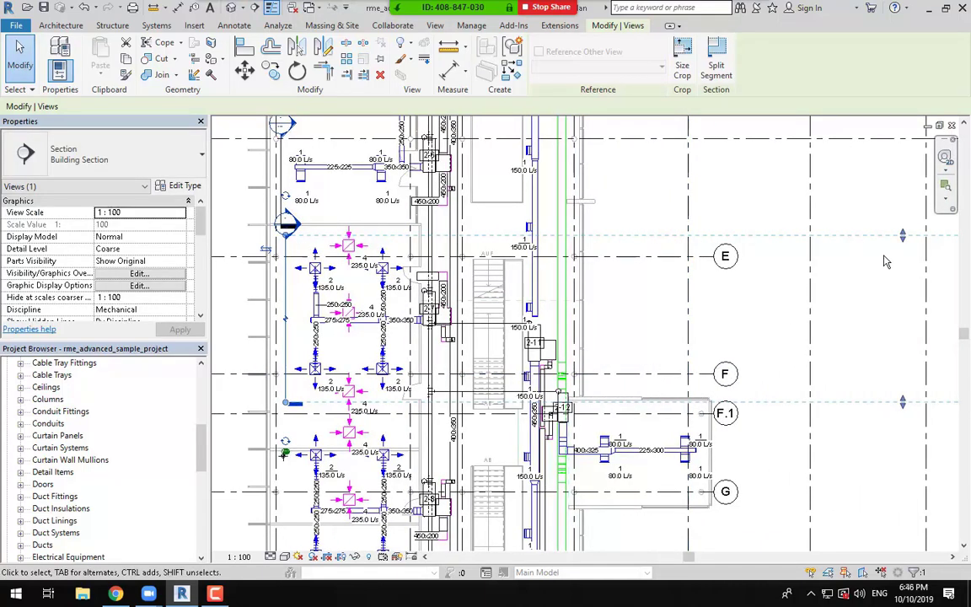
scroll(845, 390, "down", 3)
middle_click_drag(698, 398, 428, 396)
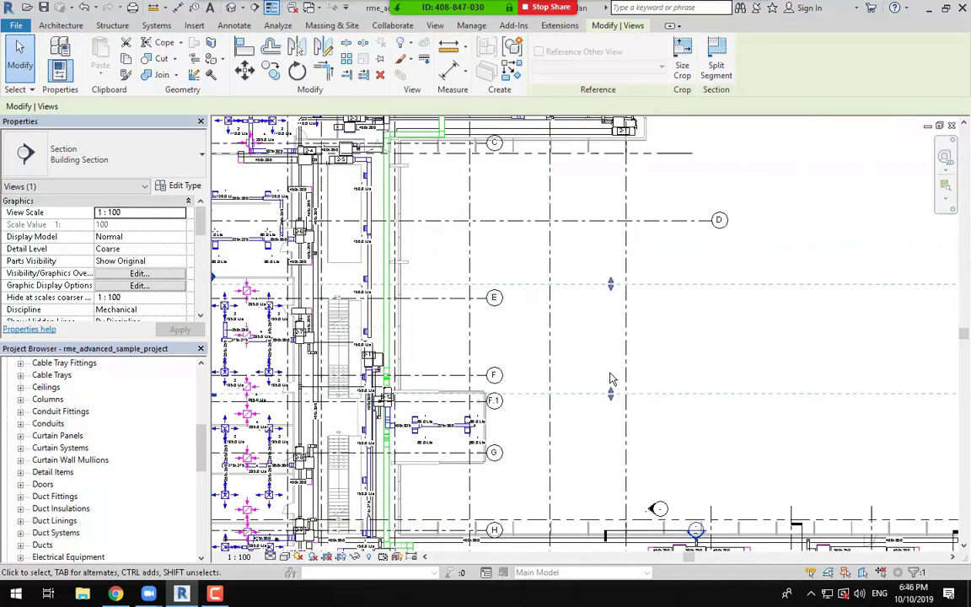
scroll(611, 380, "down", 3)
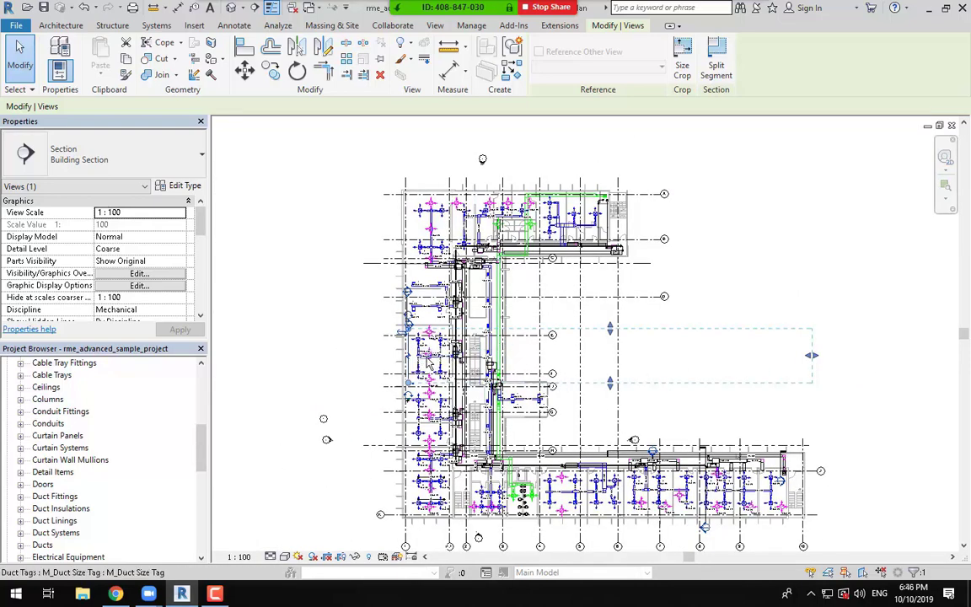
left_click_drag(811, 359, 524, 355)
left_click_drag(457, 355, 455, 355)
scroll(421, 354, "up", 8)
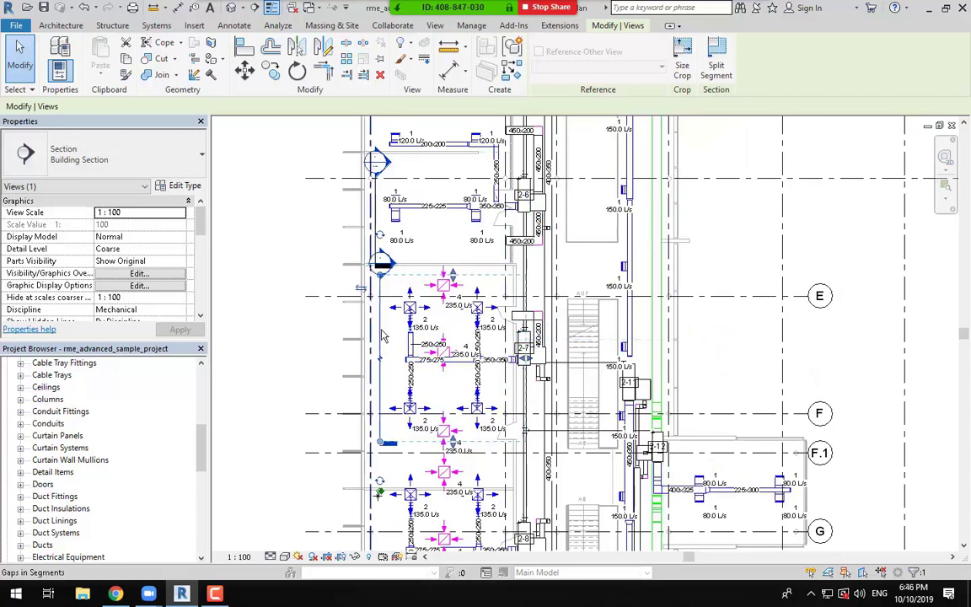
key("Escape")
Open the view defined by the new section from its section head.
scroll(399, 356, "up", 4)
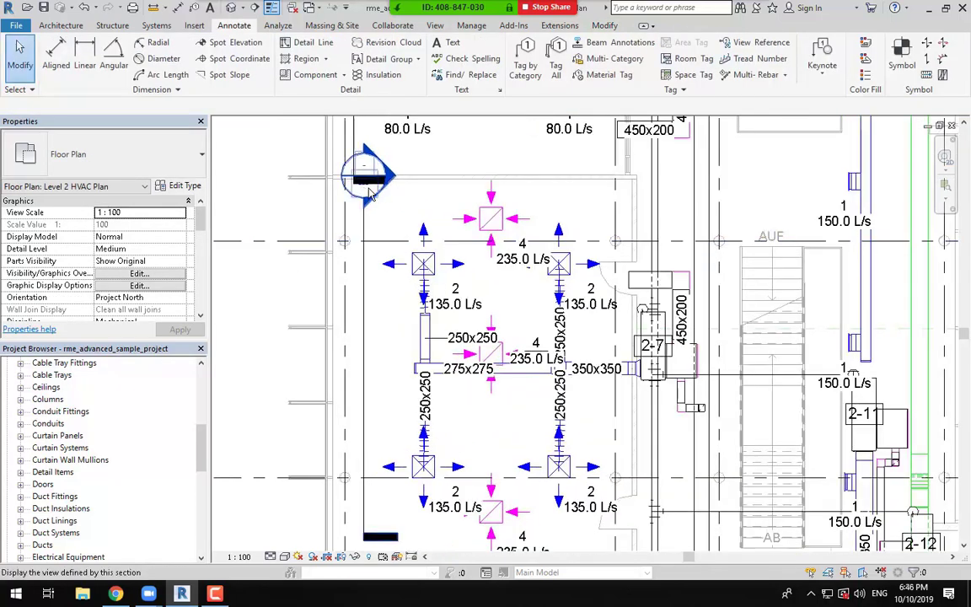
scroll(374, 187, "up", 2)
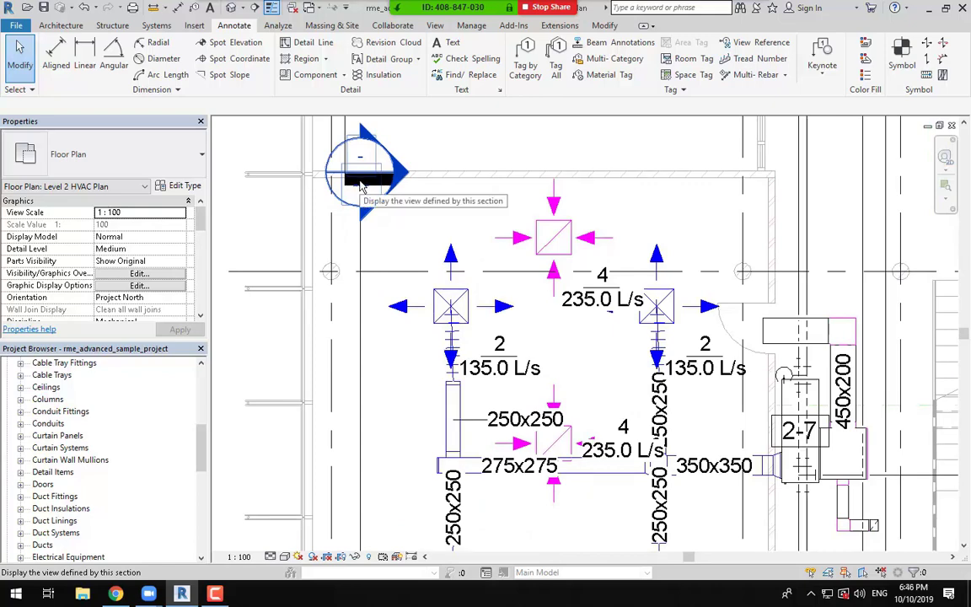
double_click(361, 186)
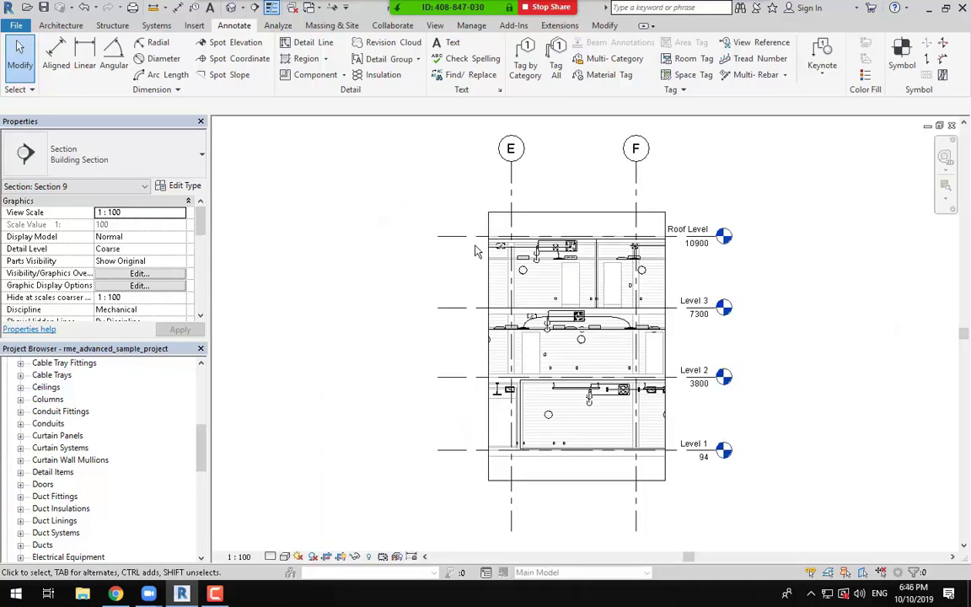
Set the section view's detail level to Fine.
scroll(664, 364, "up", 3)
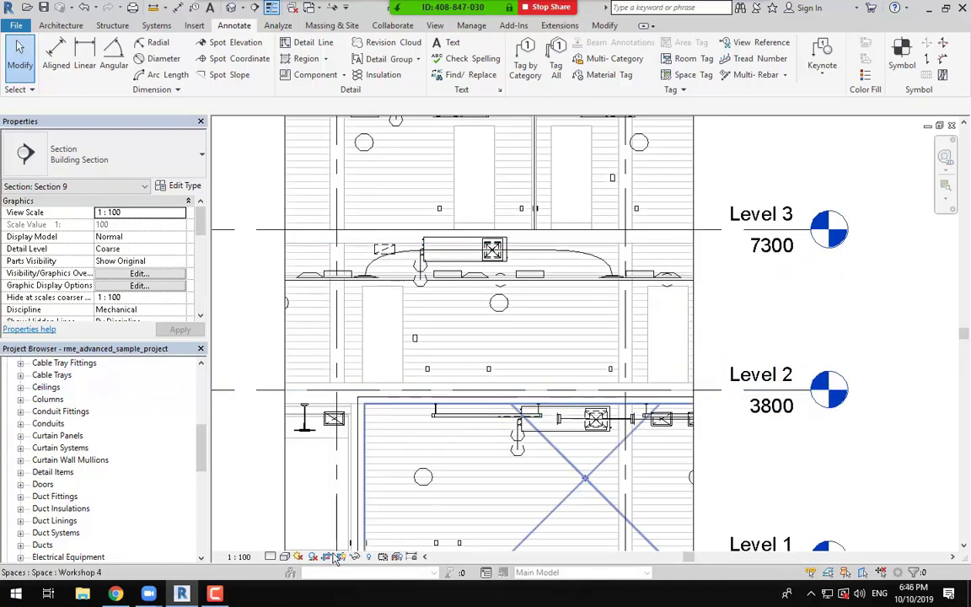
scroll(449, 327, "up", 1)
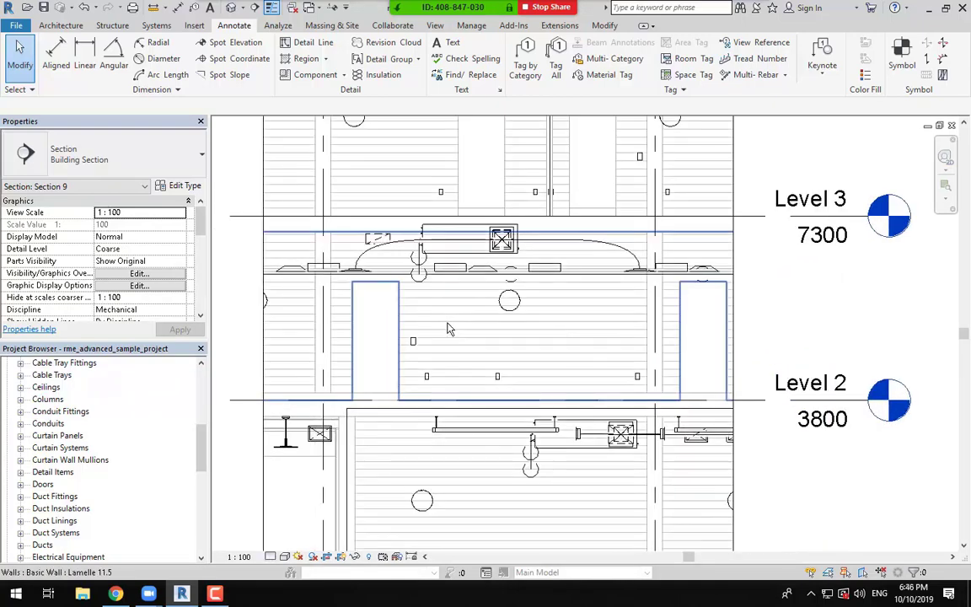
scroll(631, 276, "up", 1)
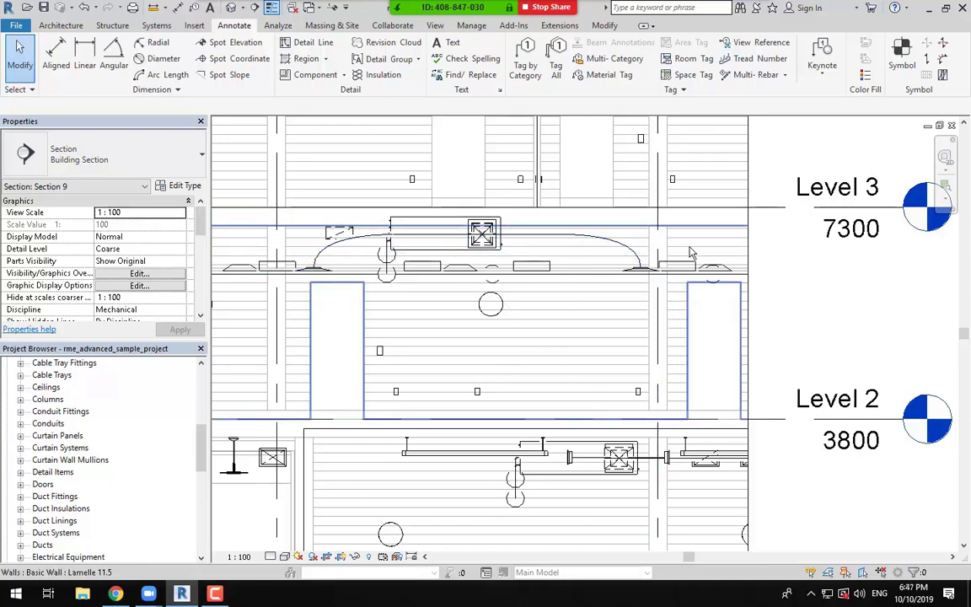
left_click(139, 250)
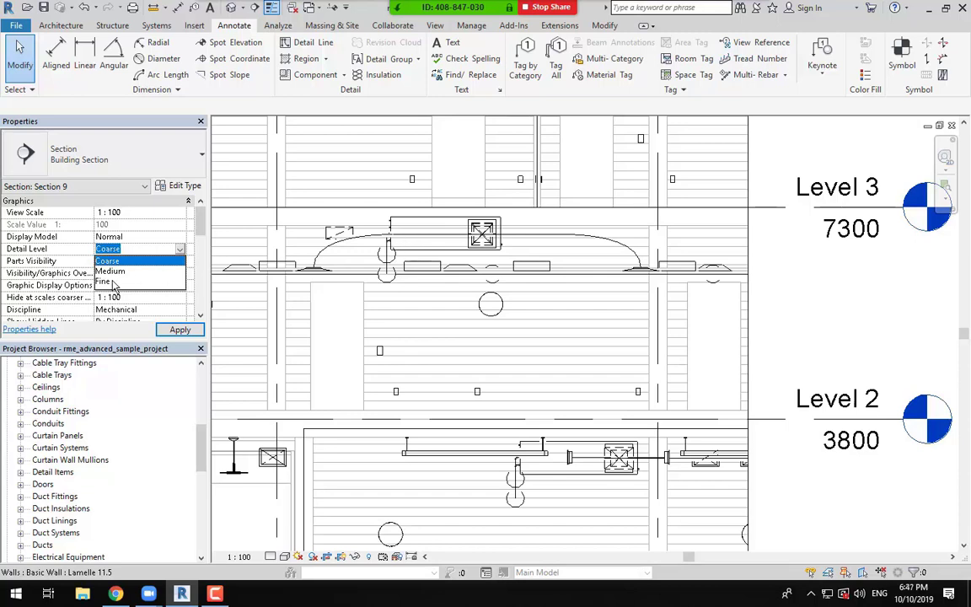
left_click(112, 283)
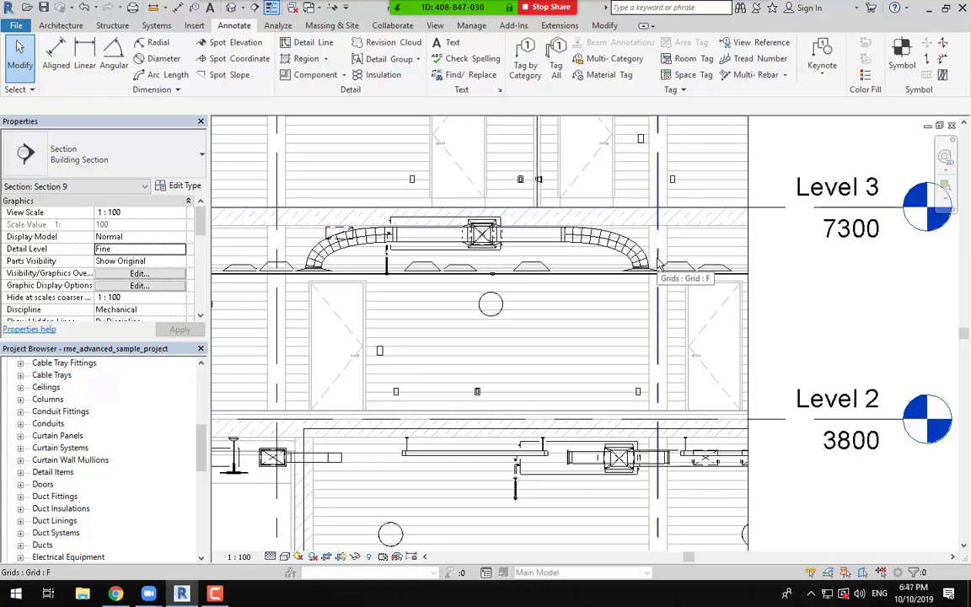
Select the straight duct below Level 3 beside the flexible duct, and examine its offset and reference level against the level lines.
scroll(523, 253, "up", 3)
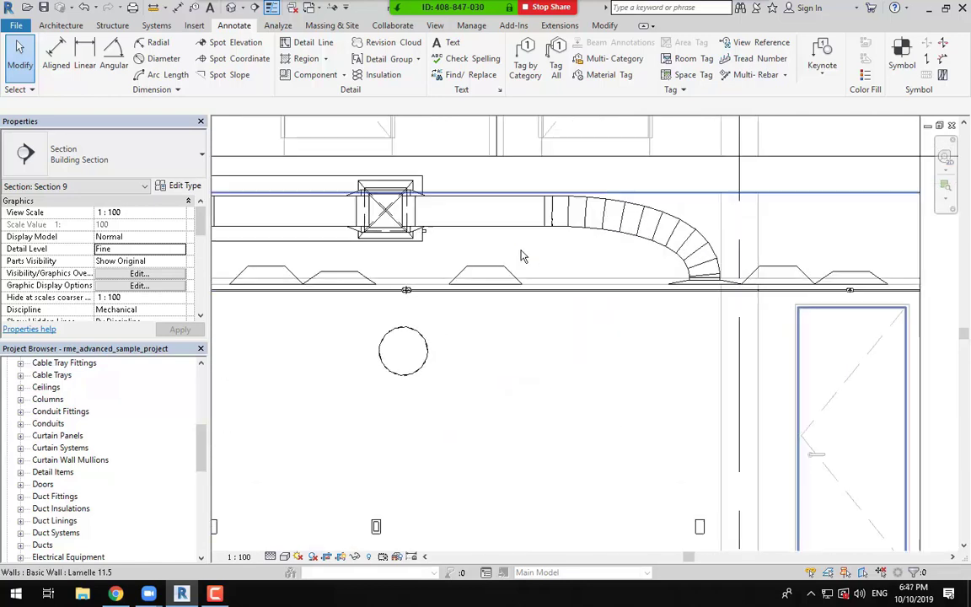
left_click(493, 208)
scroll(523, 262, "down", 5)
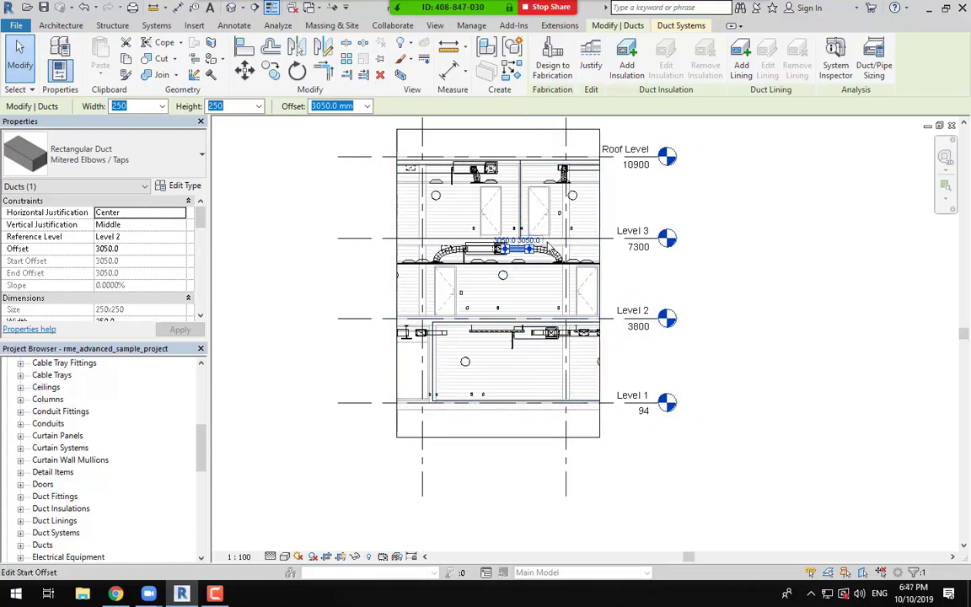
scroll(107, 407, "up", 7)
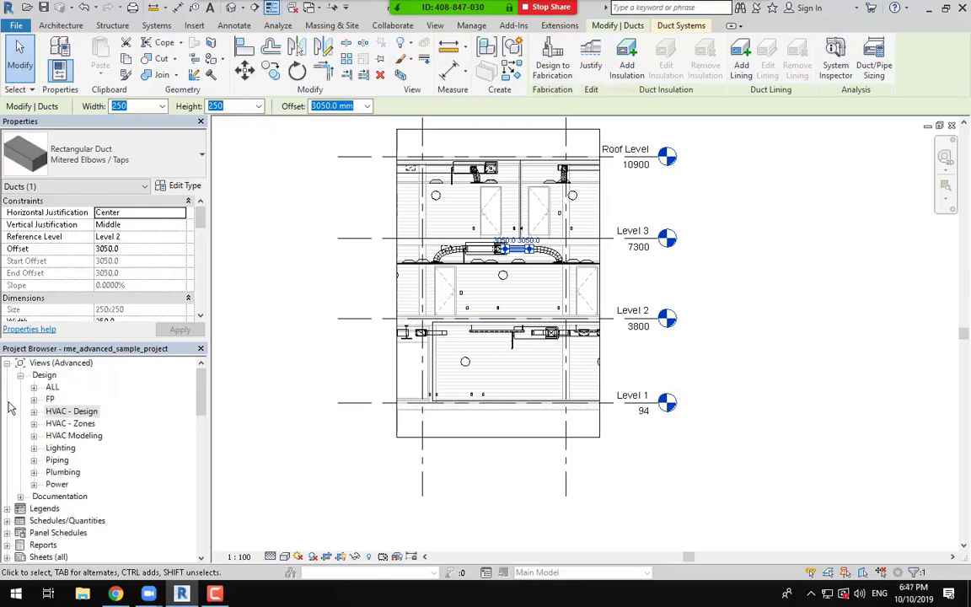
scroll(538, 290, "up", 4)
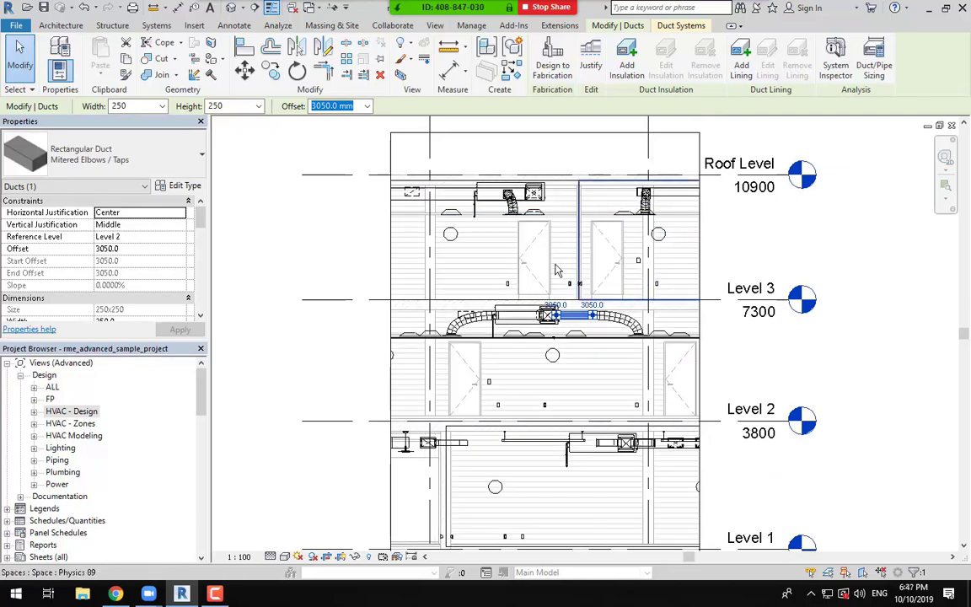
middle_click_drag(698, 309, 600, 216)
scroll(655, 385, "down", 1)
middle_click_drag(671, 395, 644, 392)
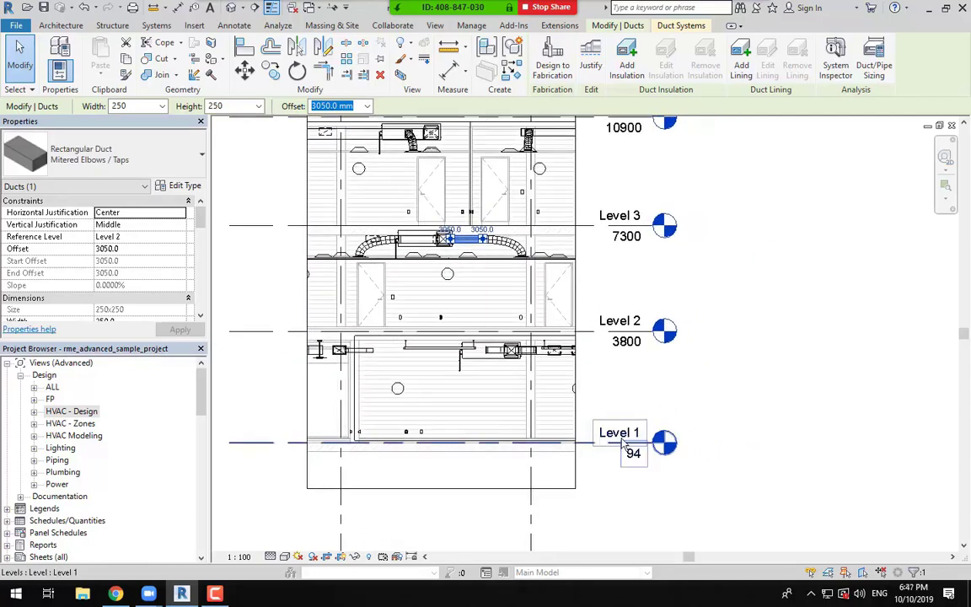
Examine the selected duct's vertical position against the Level 1, Level 2 and Level 3 lines, along with its vertical justification.
scroll(600, 443, "up", 2)
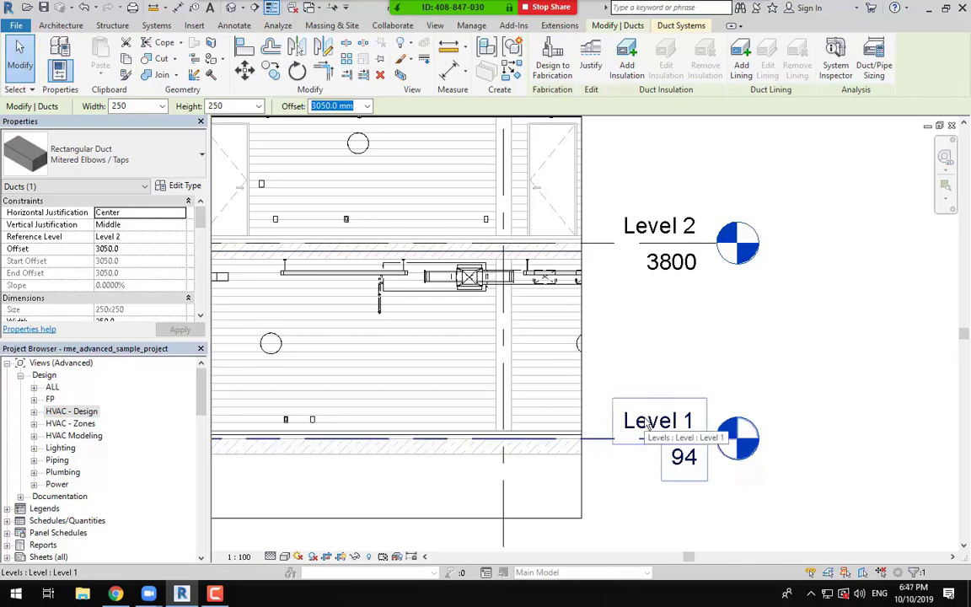
middle_click_drag(587, 451, 727, 451)
middle_click_drag(705, 406, 703, 471)
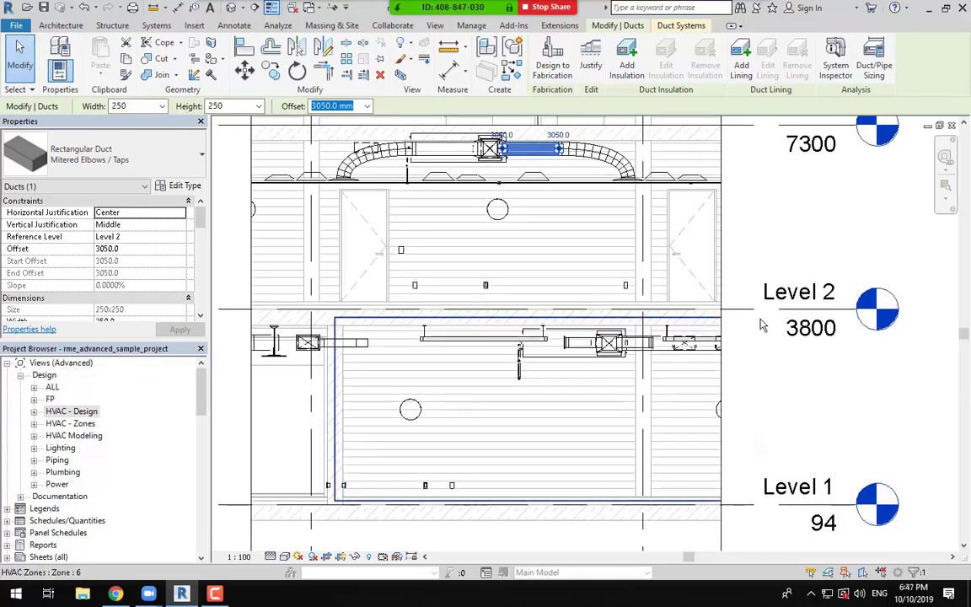
middle_click_drag(586, 182, 631, 326)
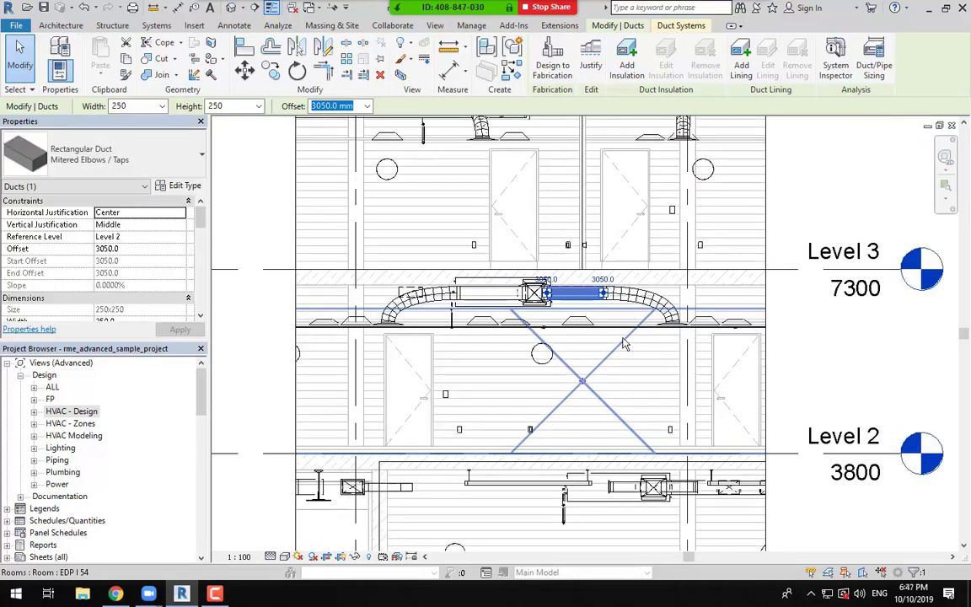
scroll(631, 326, "up", 2)
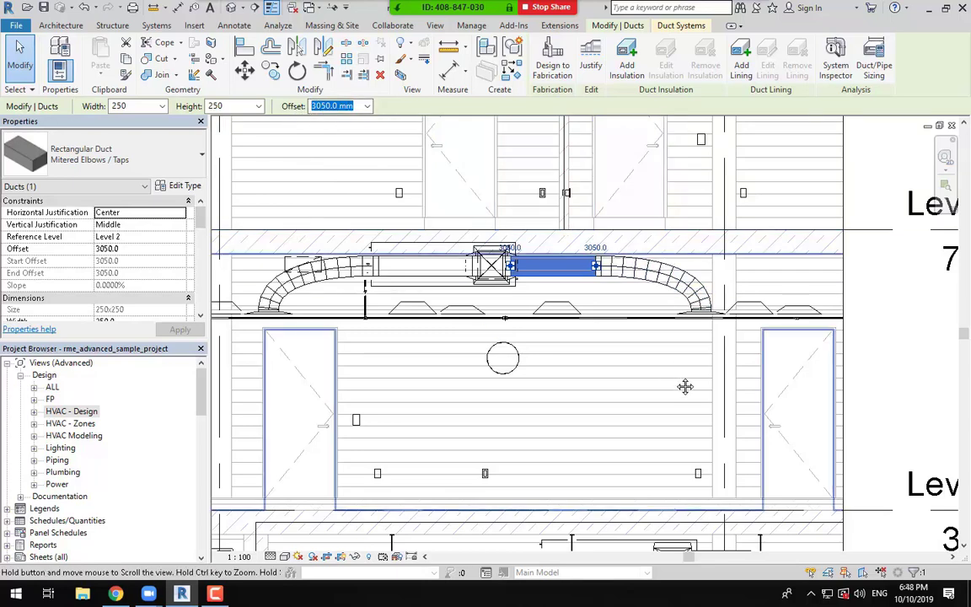
middle_click_drag(615, 343, 541, 307)
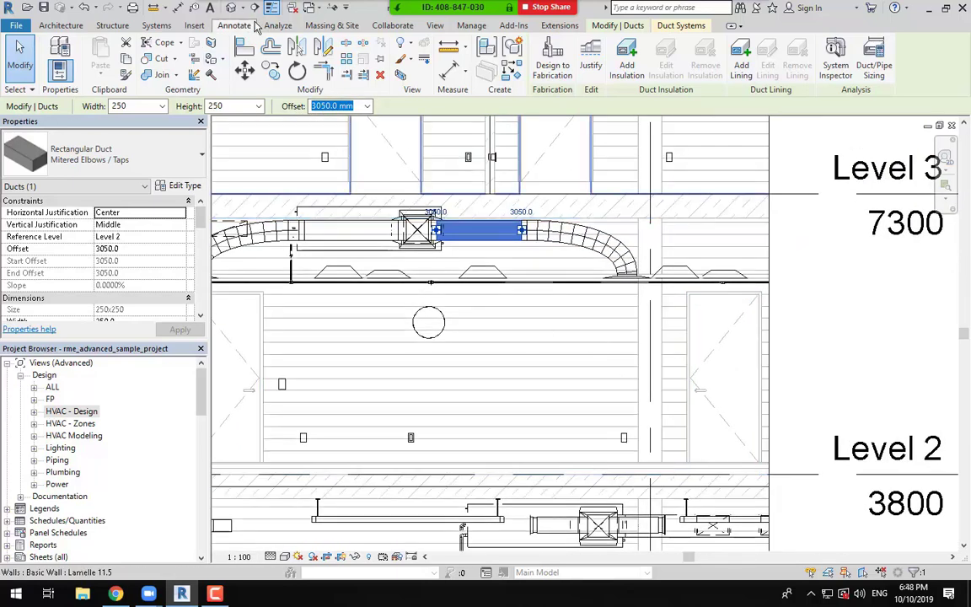
left_click(132, 225)
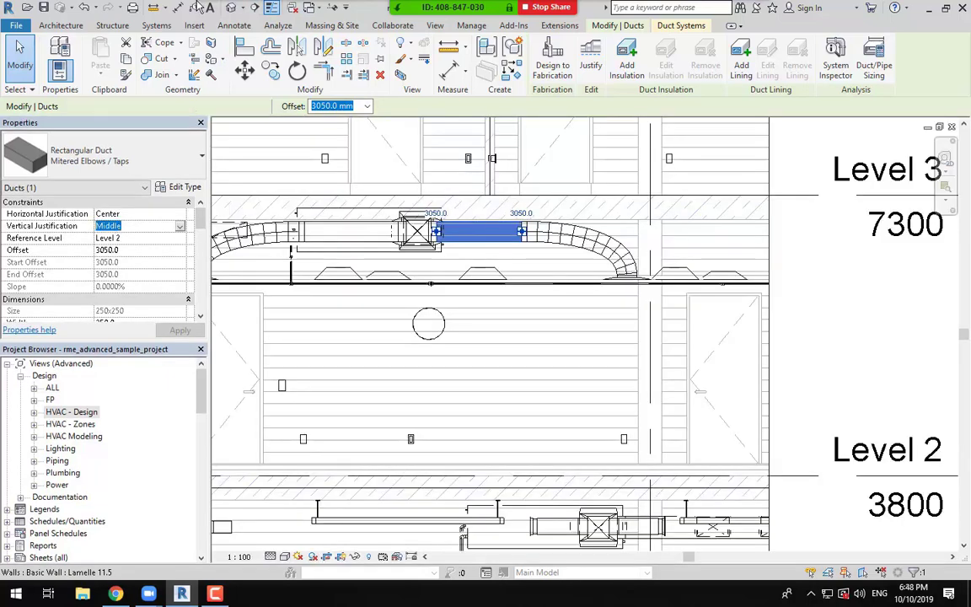
Measure the vertical distance from the straight duct's centreline down to the Level 2 line, and end the measurement.
left_click(160, 8)
left_click(177, 31)
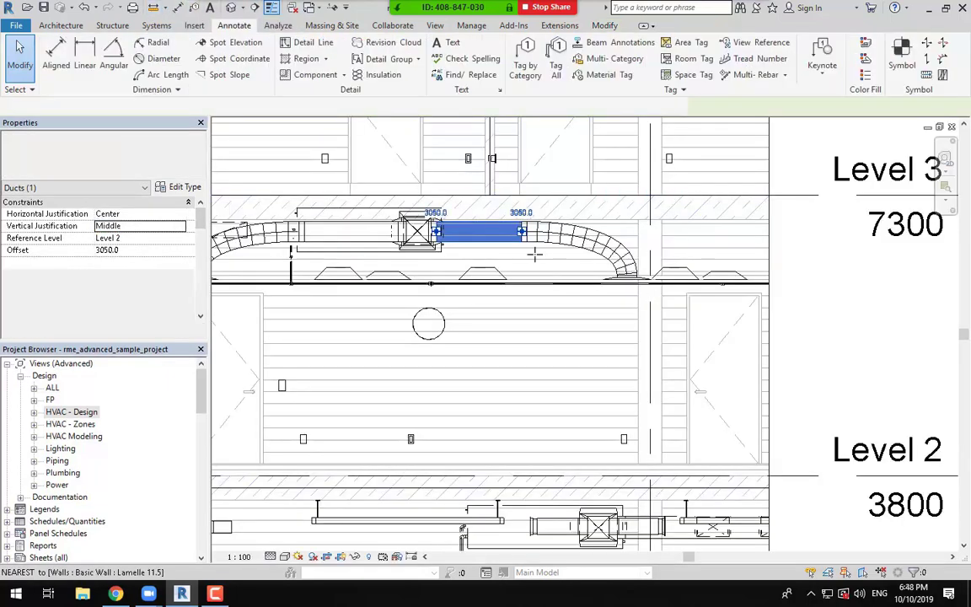
left_click(498, 232)
left_click(495, 464)
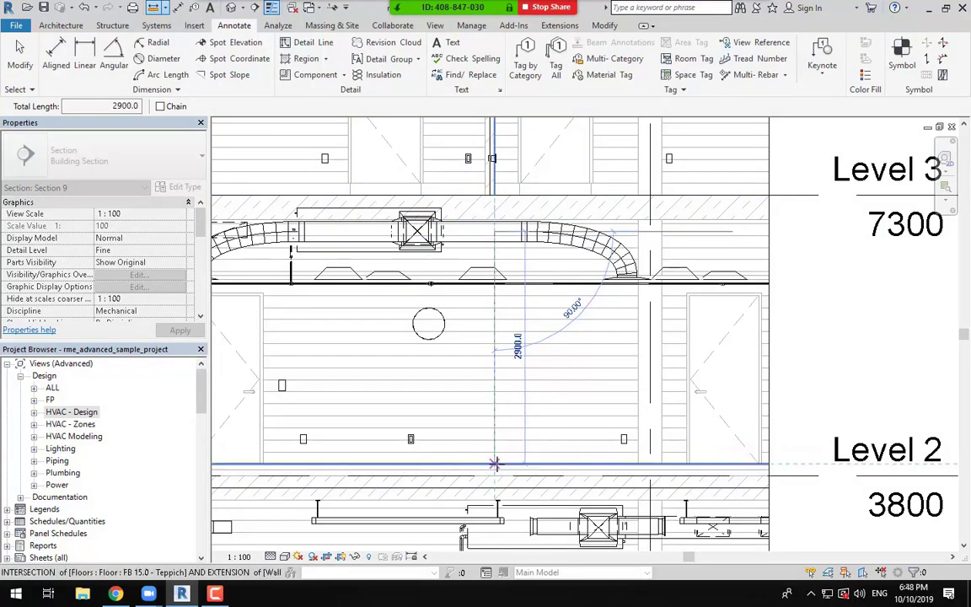
scroll(494, 464, "up", 2)
scroll(494, 473, "down", 2)
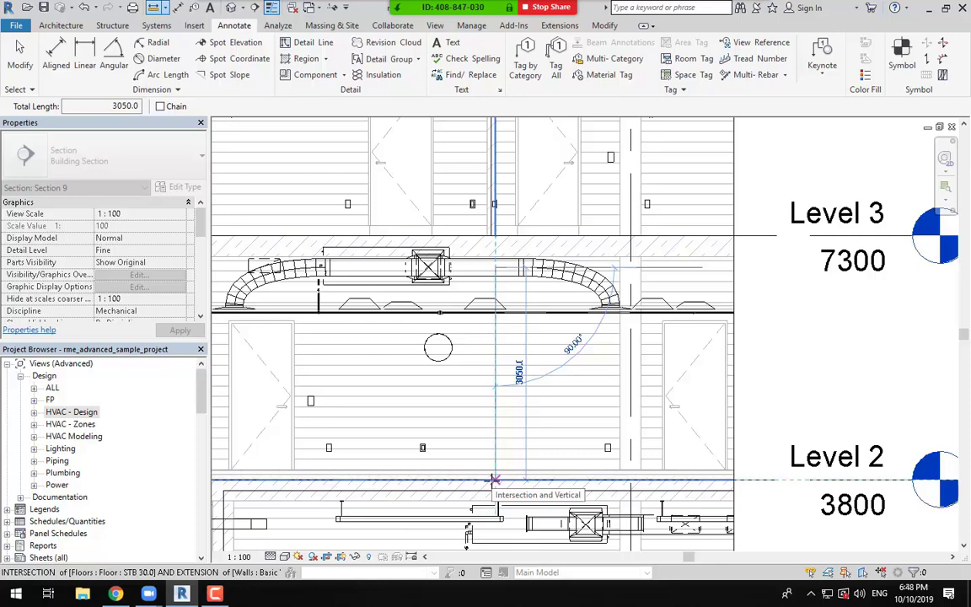
left_click(495, 480)
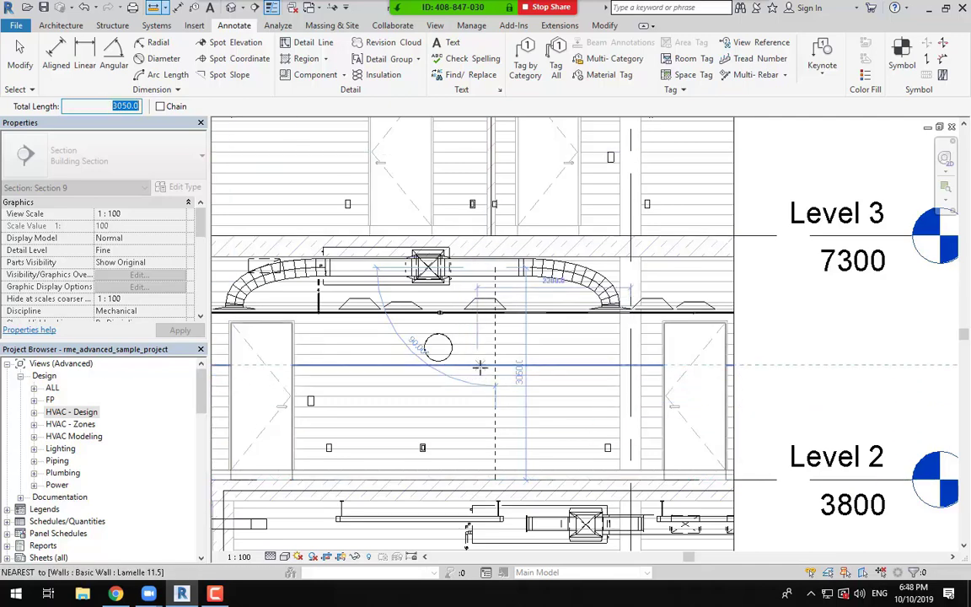
left_click(19, 55)
Select the recessed lighting fixture below the duct run and examine its elevation and offset.
scroll(366, 297, "up", 2)
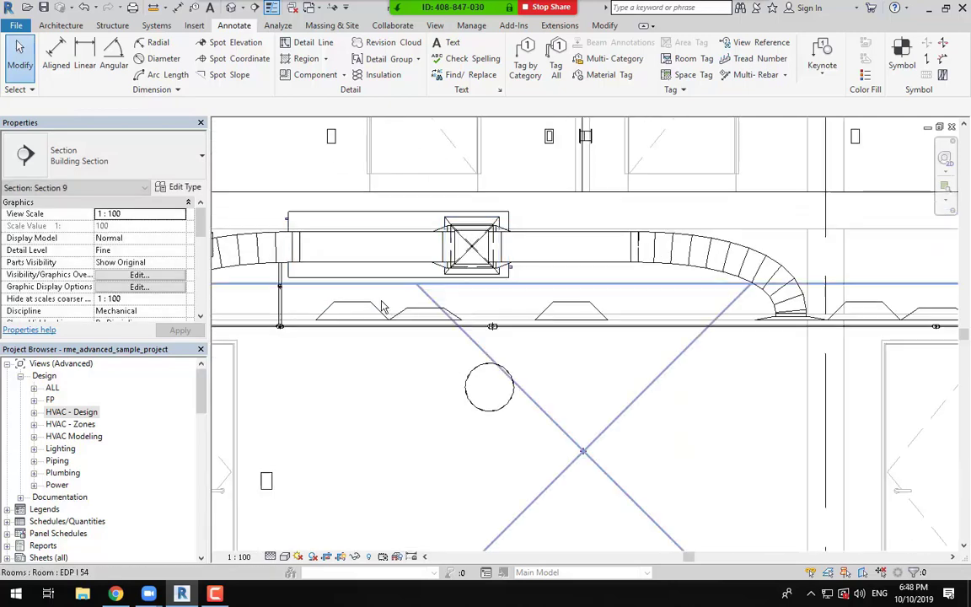
left_click(375, 316)
middle_click_drag(396, 393, 472, 325)
scroll(486, 321, "down", 2)
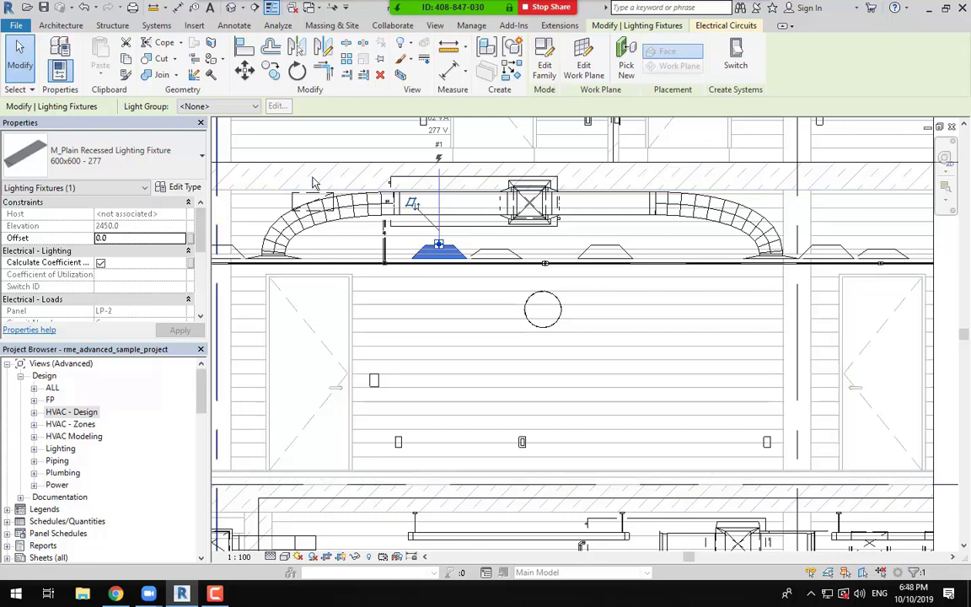
scroll(426, 246, "up", 2)
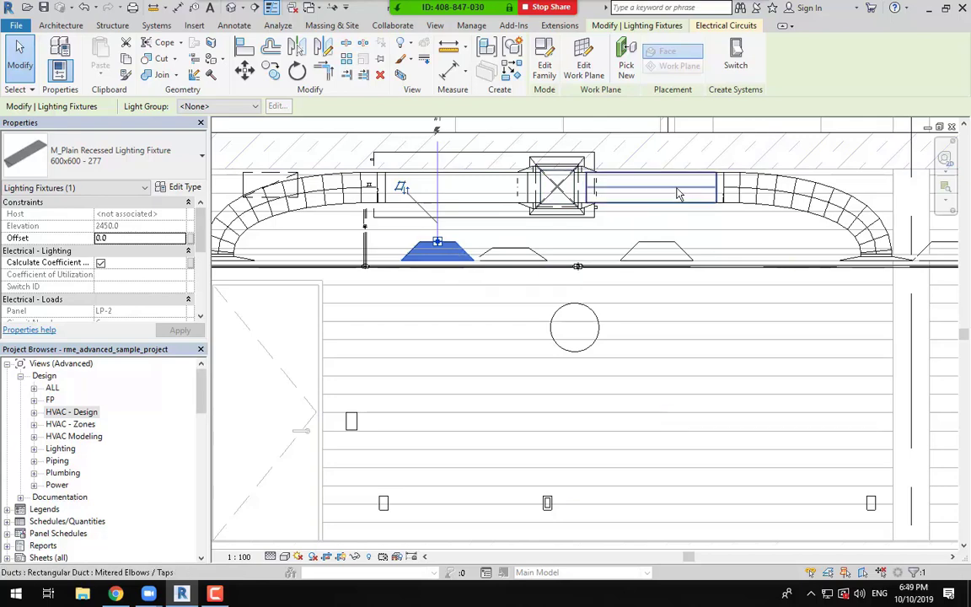
Compare the straight duct's offset with the lighting fixture's elevation by selecting each in turn, ending on the duct.
key("Escape")
left_click(566, 190)
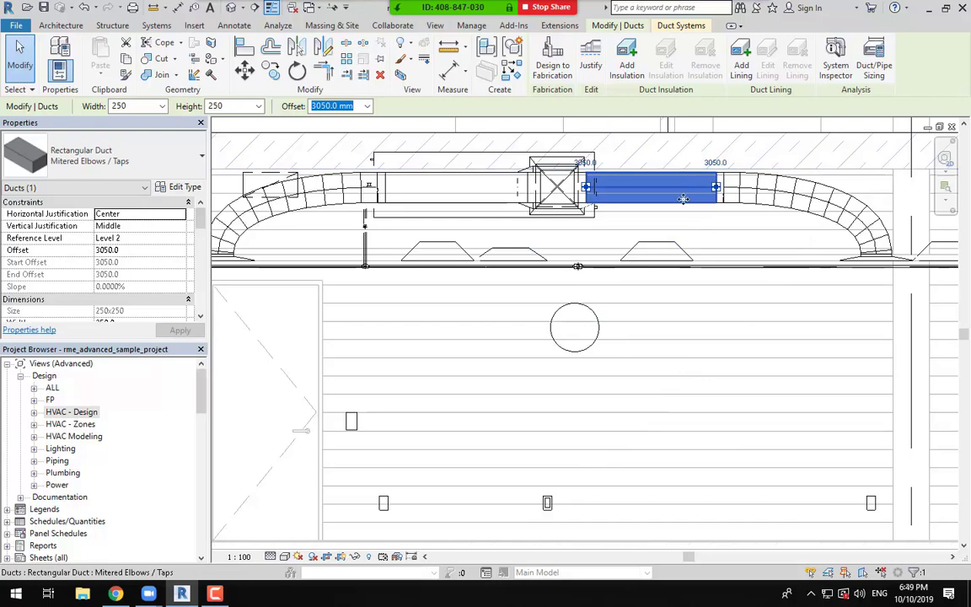
left_click(447, 250)
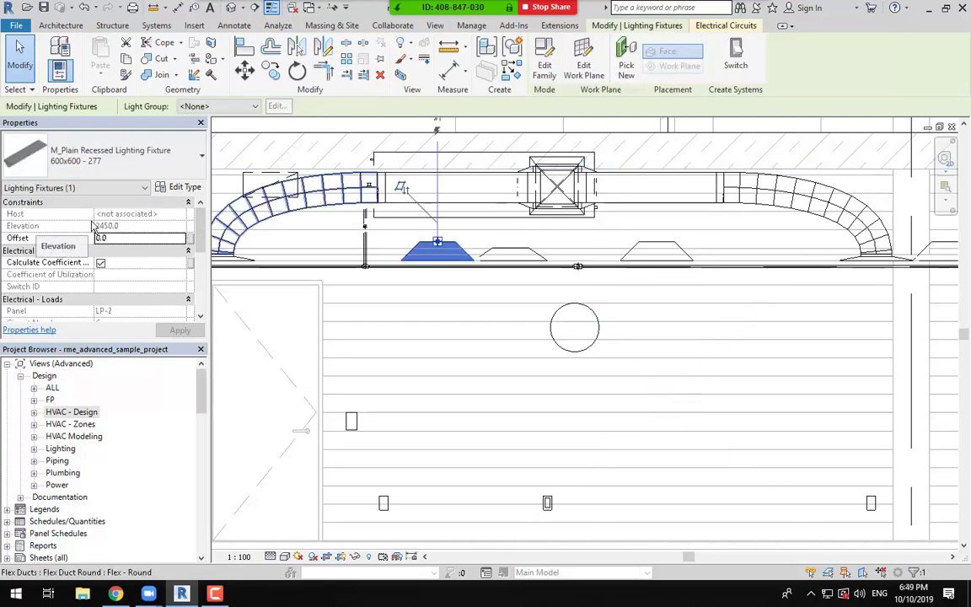
left_click(670, 185)
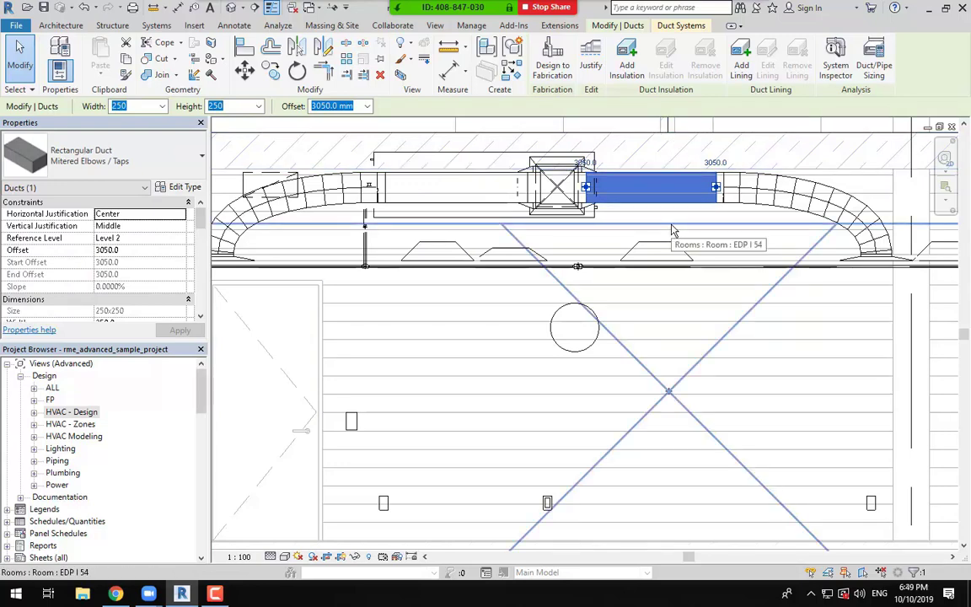
left_click(214, 594)
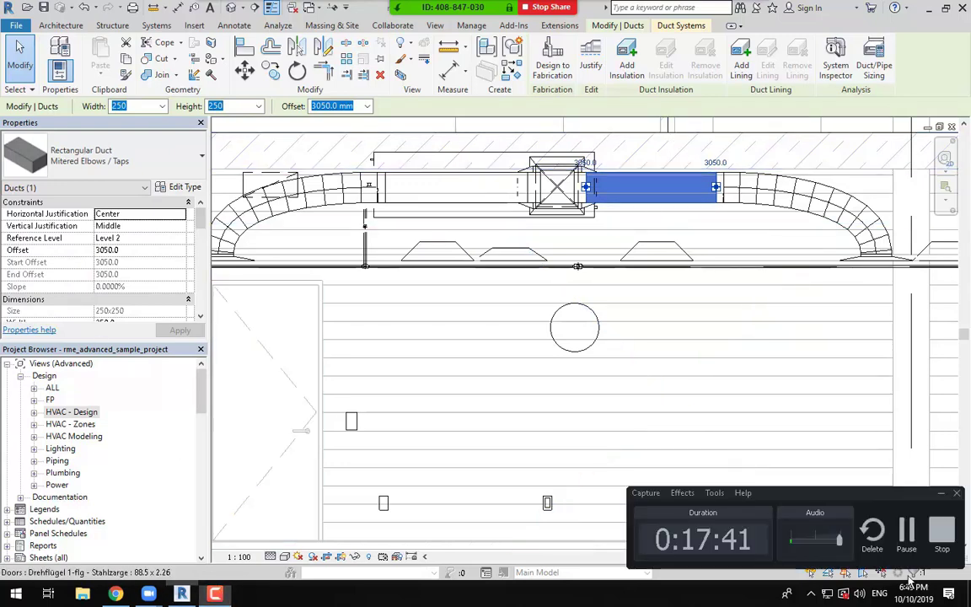
left_click(908, 542)
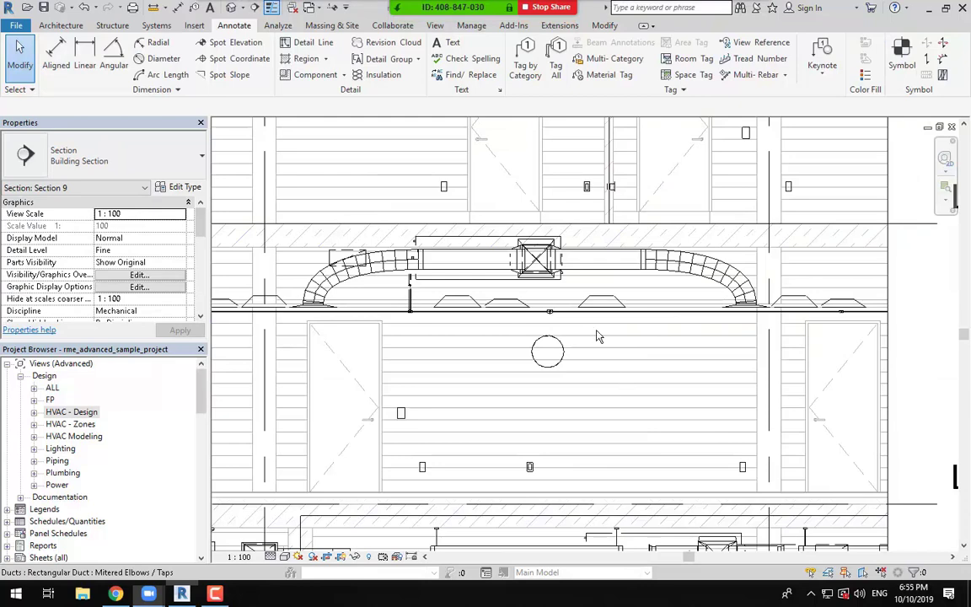
left_click(215, 594)
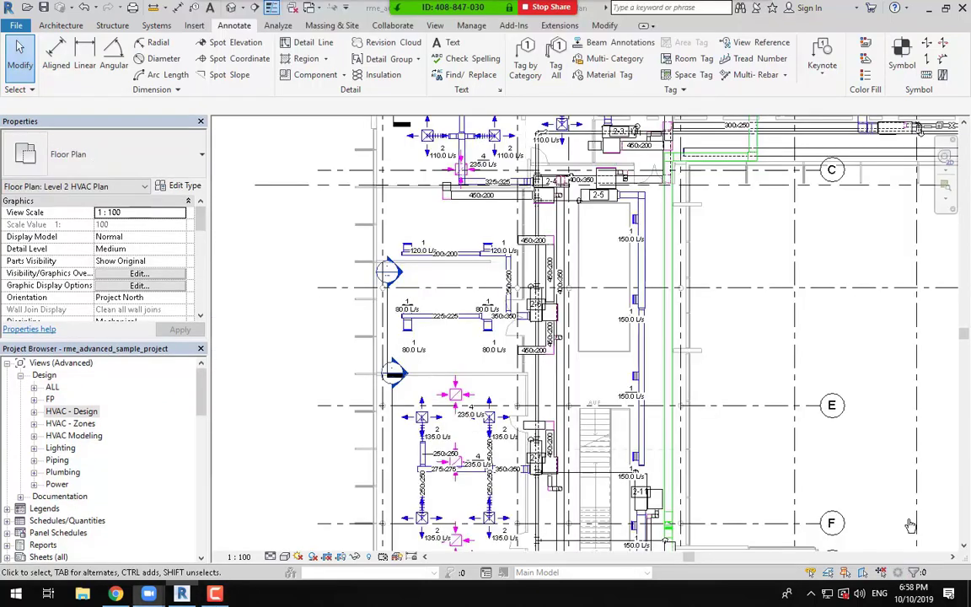
scroll(306, 262, "down", 2)
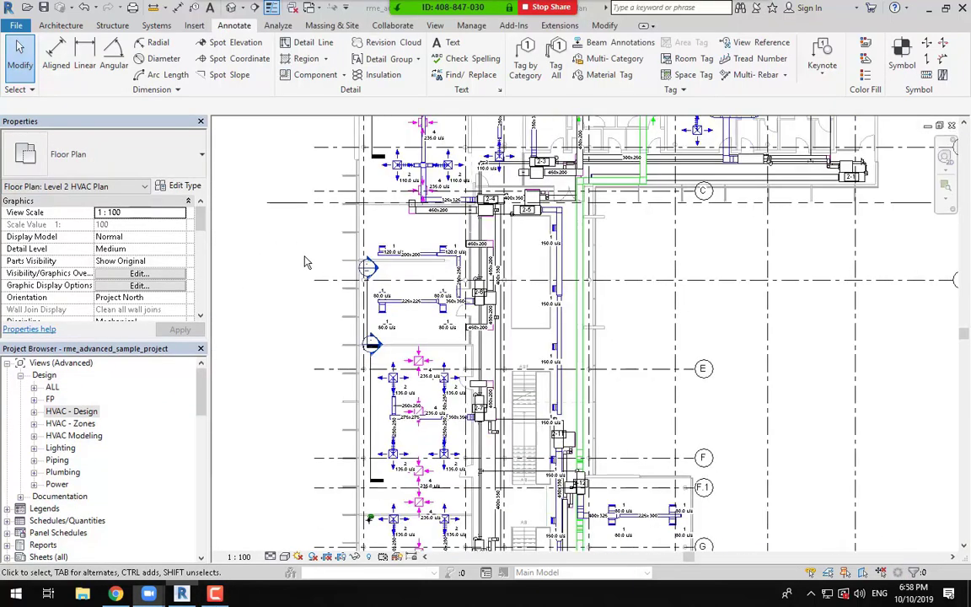
left_click(215, 593)
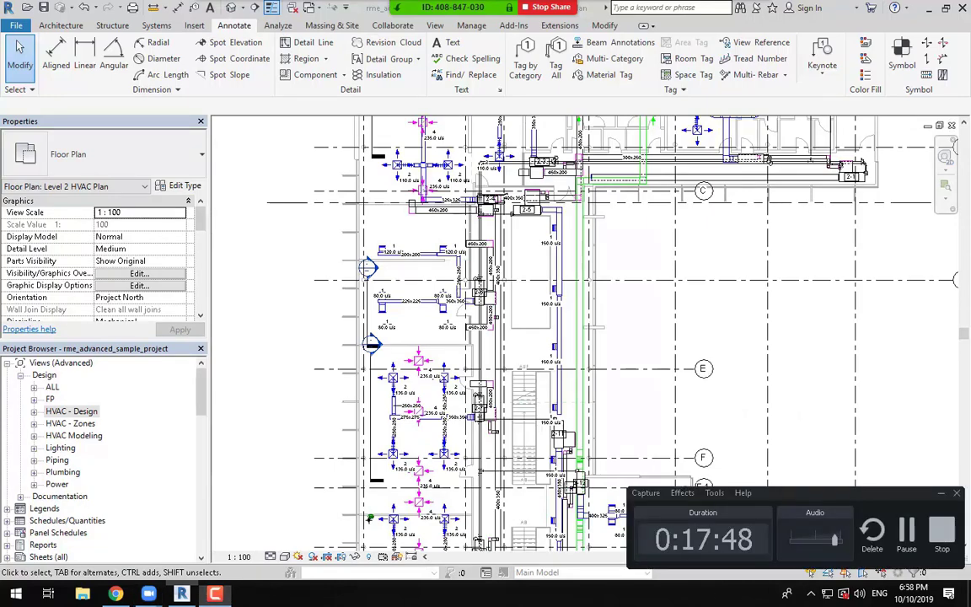
left_click(906, 531)
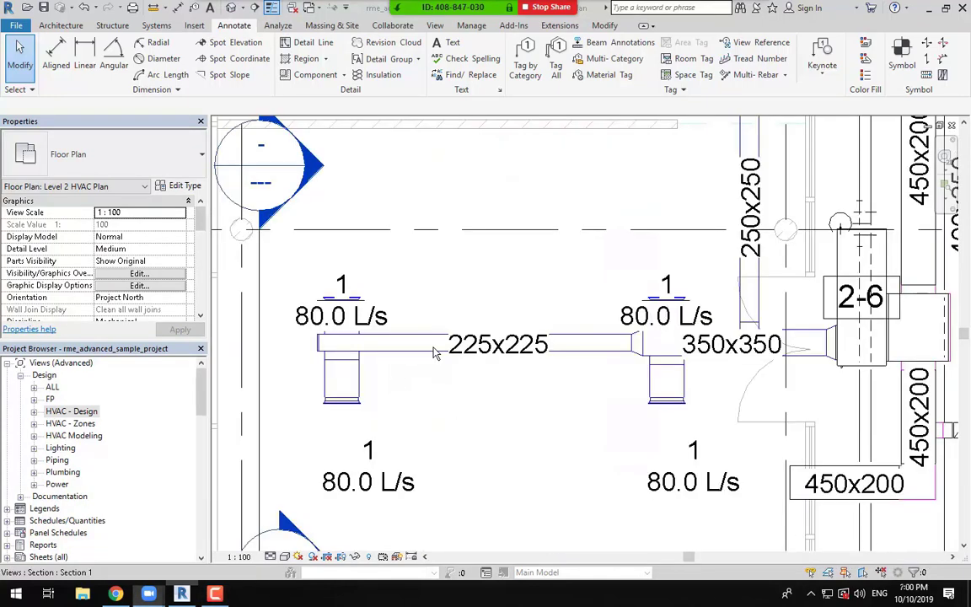
Review the Level 2 HVAC floor plan together with the available analysis, massing, collaboration and view-creation tools.
scroll(483, 321, "down", 4)
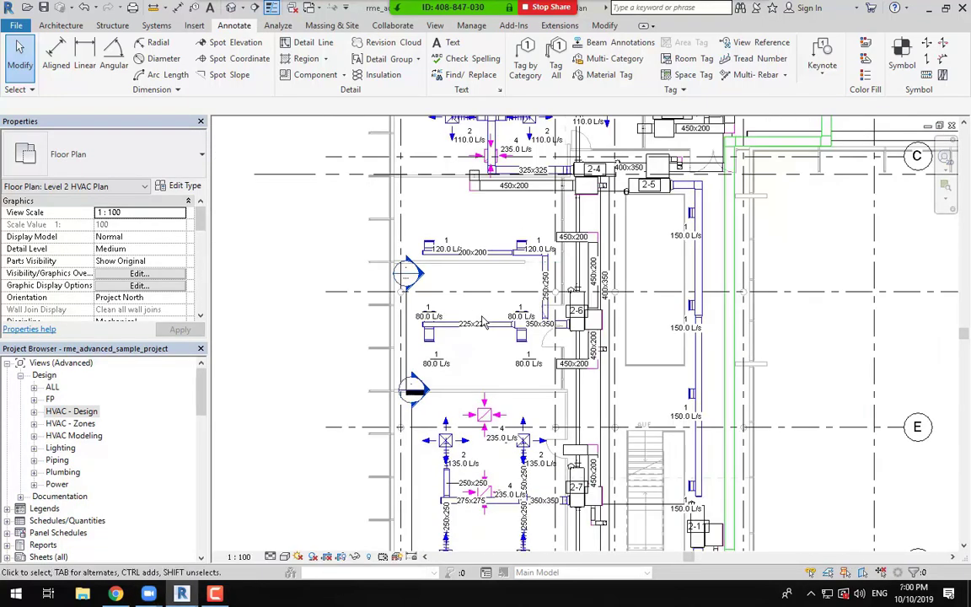
middle_click_drag(463, 308, 426, 375)
scroll(498, 261, "down", 1)
middle_click_drag(450, 267, 437, 258)
scroll(445, 273, "up", 1)
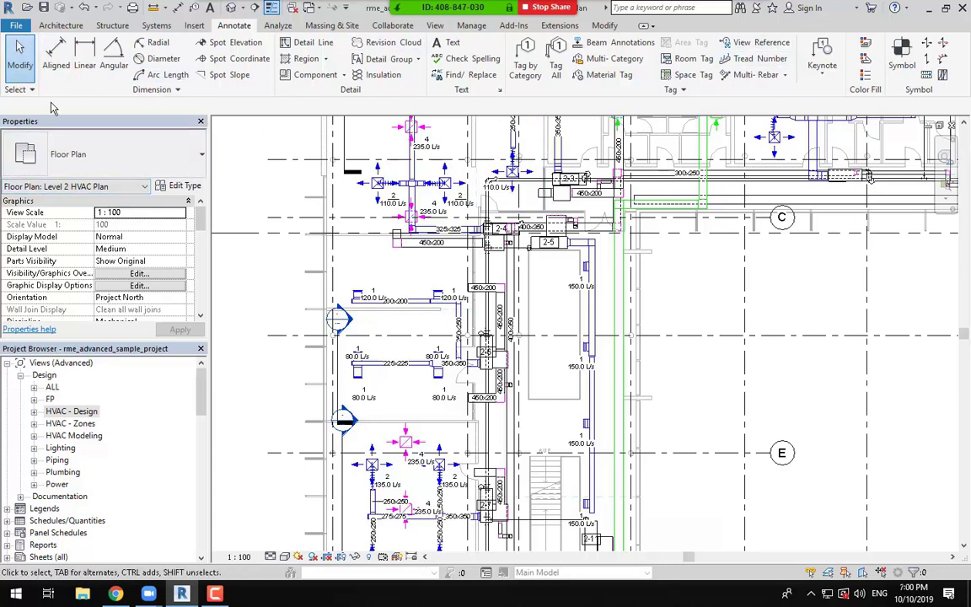
left_click(278, 26)
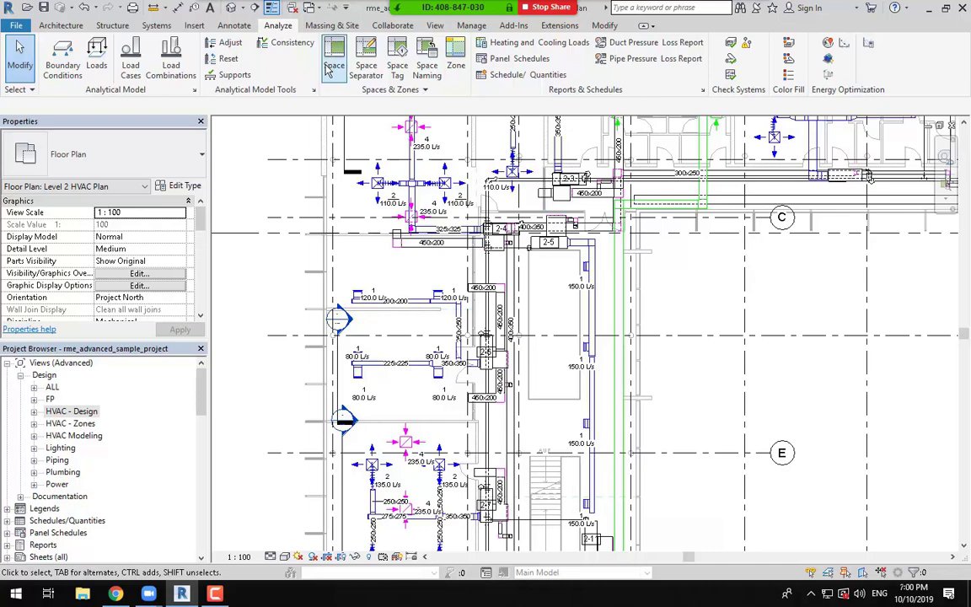
left_click(338, 26)
left_click(392, 27)
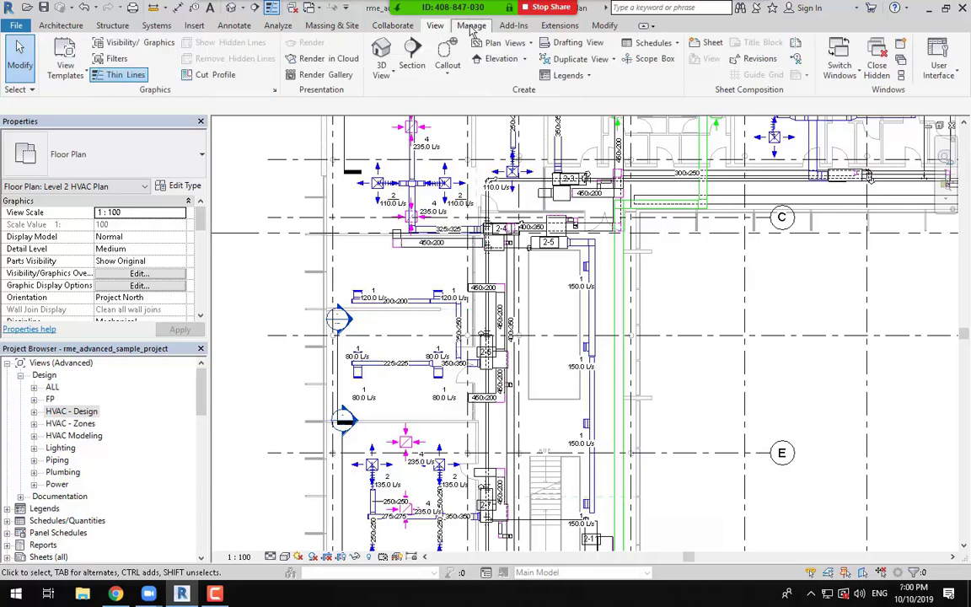
scroll(528, 329, "down", 4)
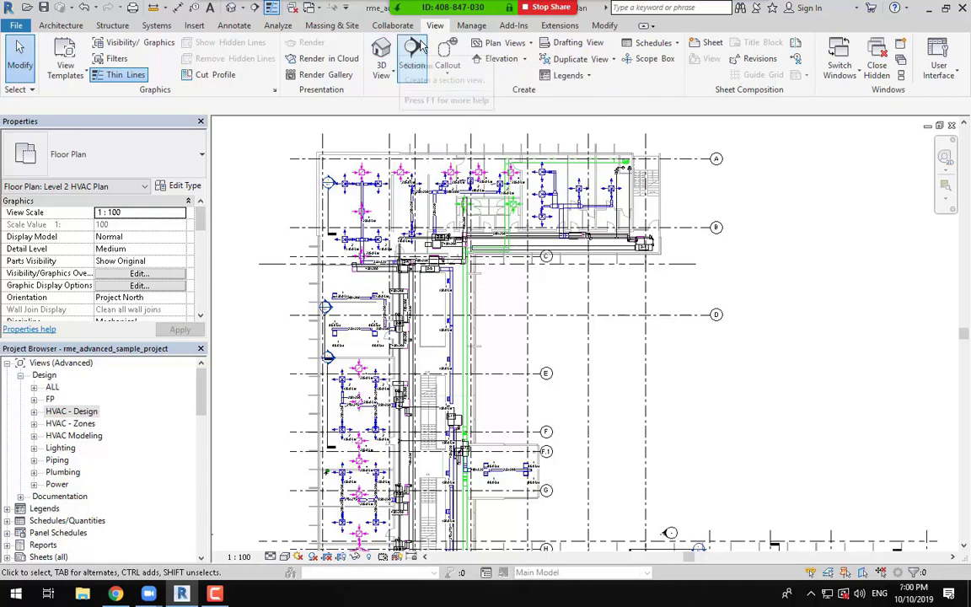
left_click_drag(730, 17, 841, 582)
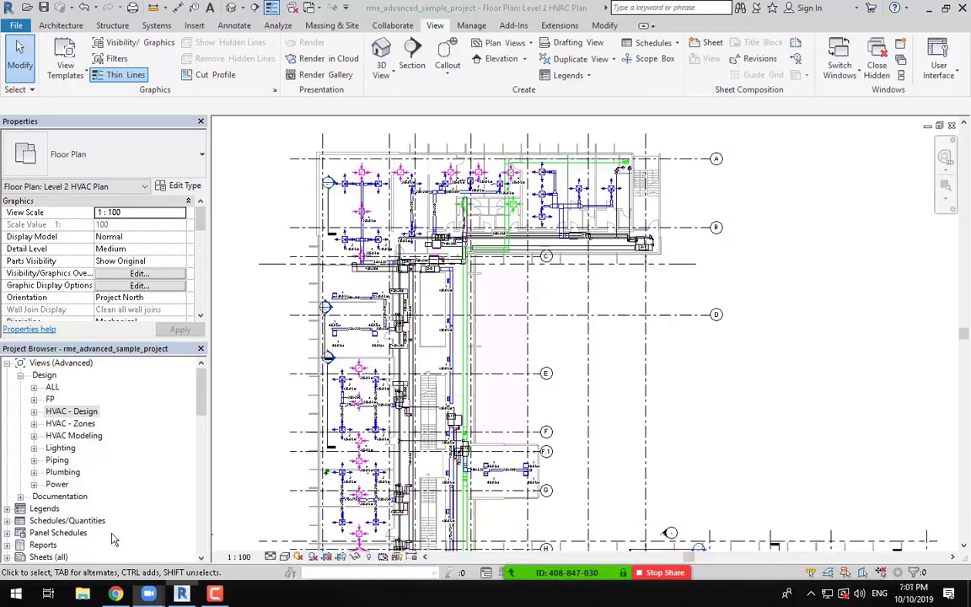
left_click(215, 595)
left_click(217, 595)
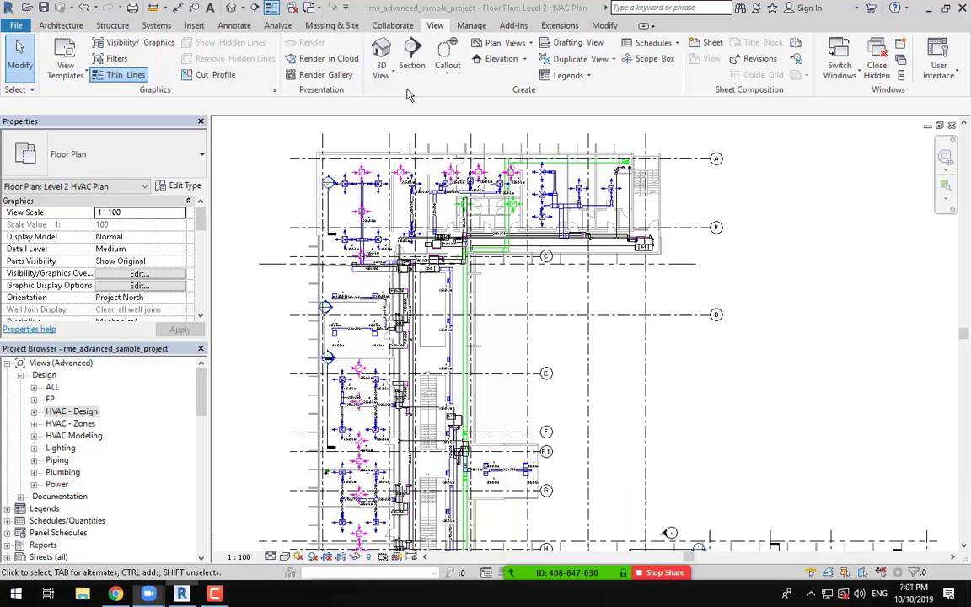
Open the default 3D view of the project and activate the Full Navigation Wheel for it.
left_click(387, 51)
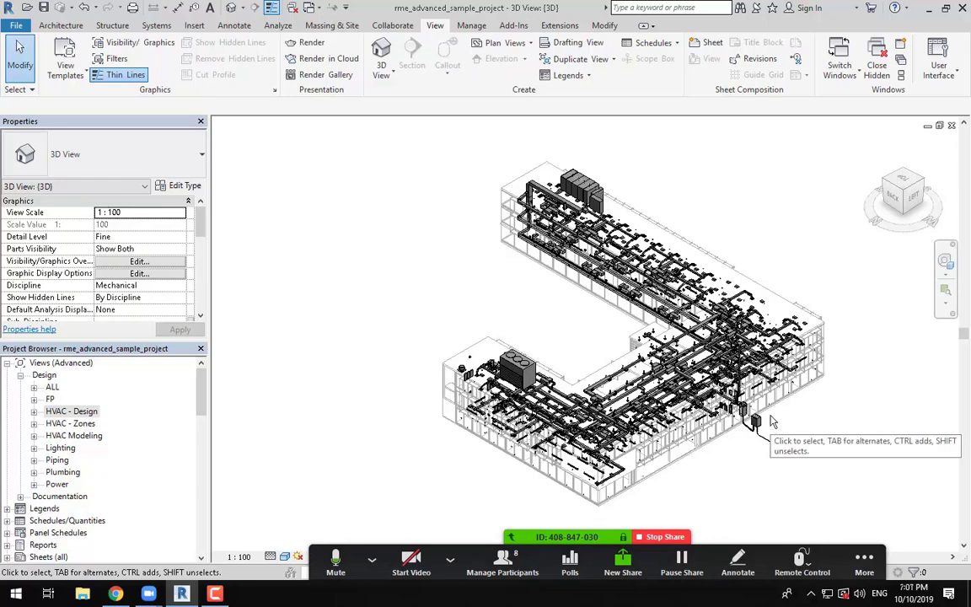
left_click(945, 264)
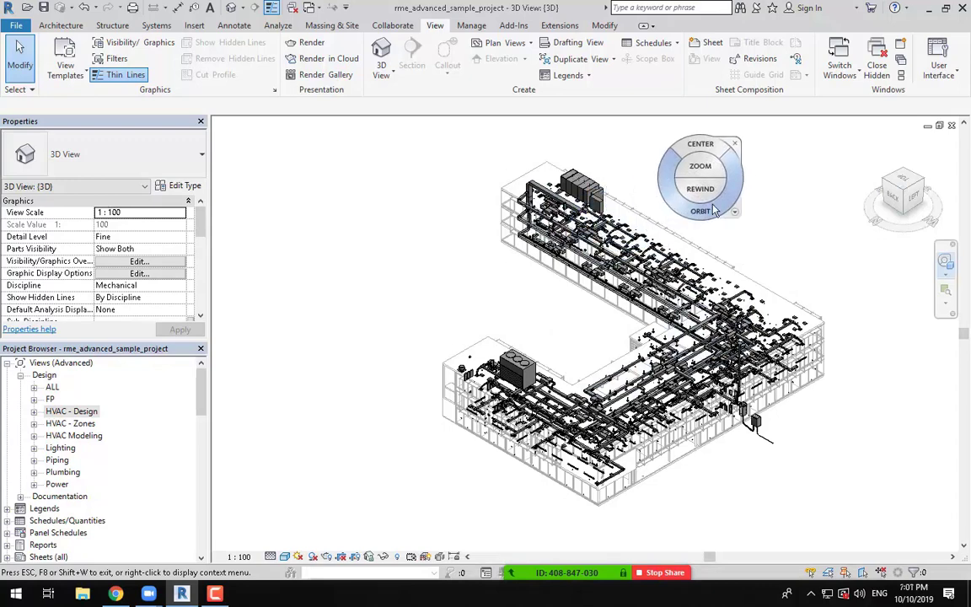
left_click(916, 296)
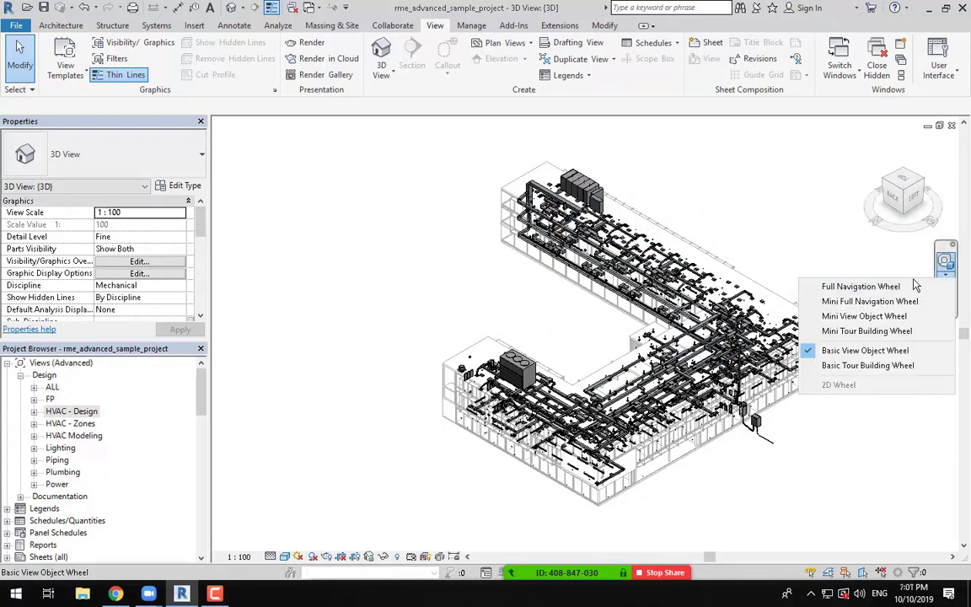
left_click(906, 272)
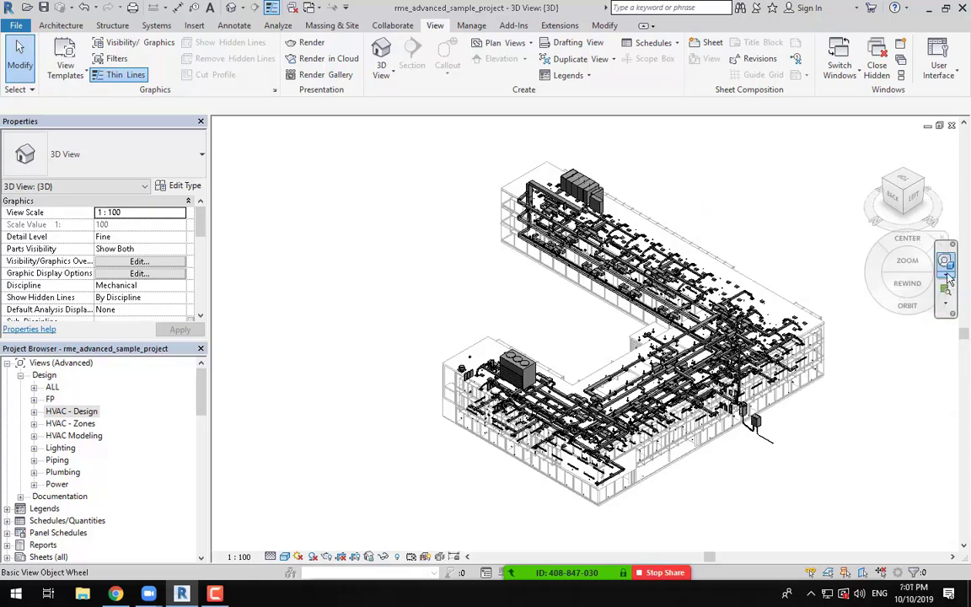
left_click(947, 276)
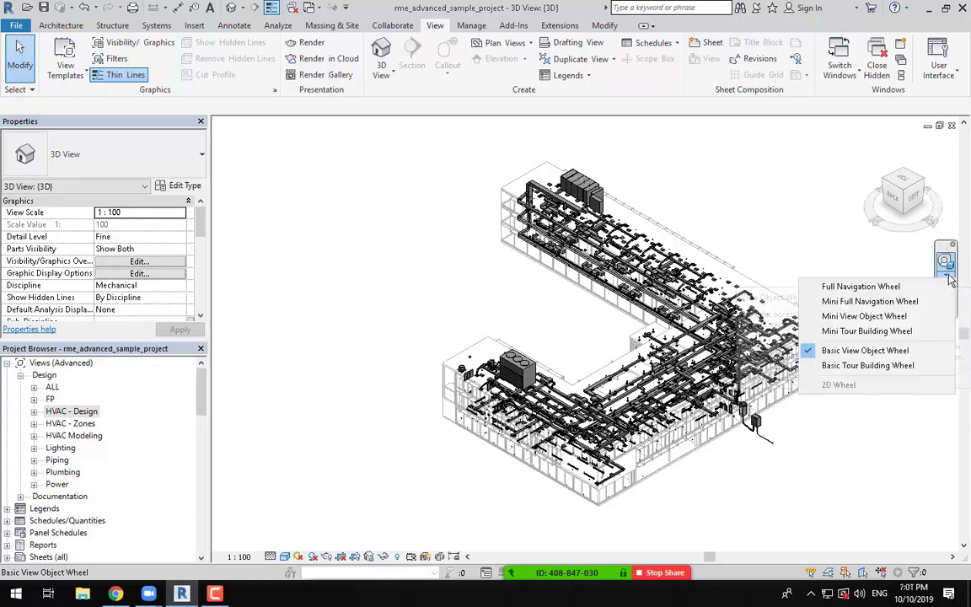
left_click(869, 288)
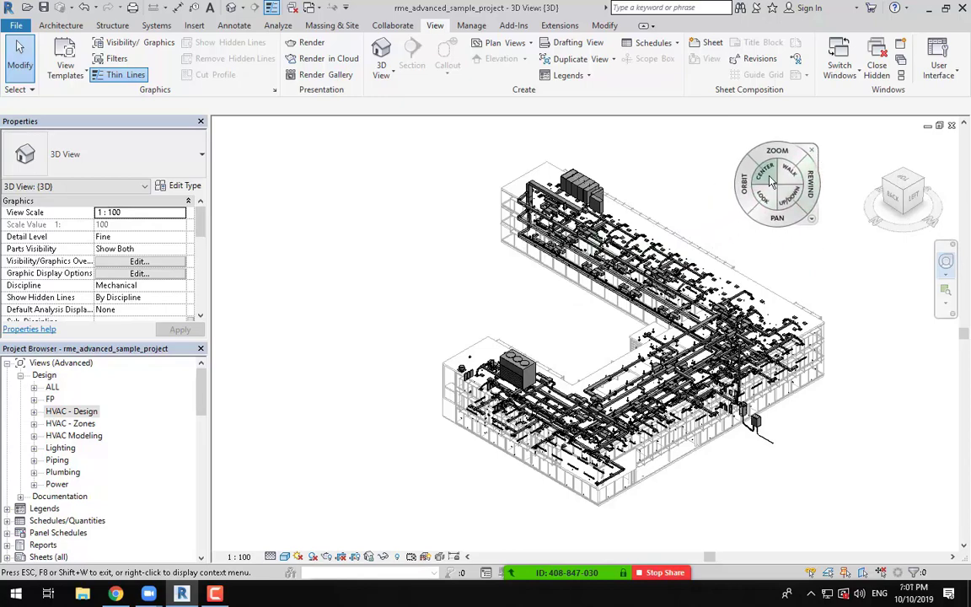
Inspect the building by orbiting, panning and zooming with the Full Navigation Wheel, and close the wheel once back at an isometric orientation.
mouse_move(741, 187)
left_mouse_down()
mouse_move(733, 206)
mouse_move(662, 215)
mouse_move(628, 189)
mouse_move(459, 187)
mouse_move(759, 171)
mouse_move(548, 182)
mouse_move(296, 178)
mouse_move(563, 170)
mouse_move(799, 183)
mouse_move(759, 173)
mouse_move(590, 190)
mouse_move(448, 178)
mouse_move(847, 178)
mouse_move(294, 183)
mouse_move(451, 182)
mouse_move(215, 173)
mouse_move(838, 178)
mouse_move(733, 182)
left_mouse_up()
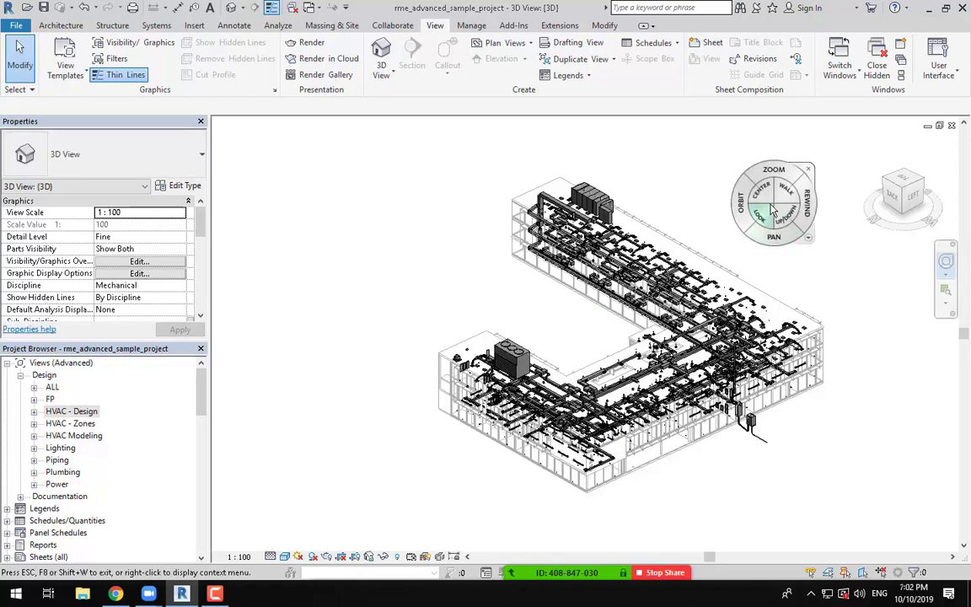
left_click_drag(769, 194, 592, 208)
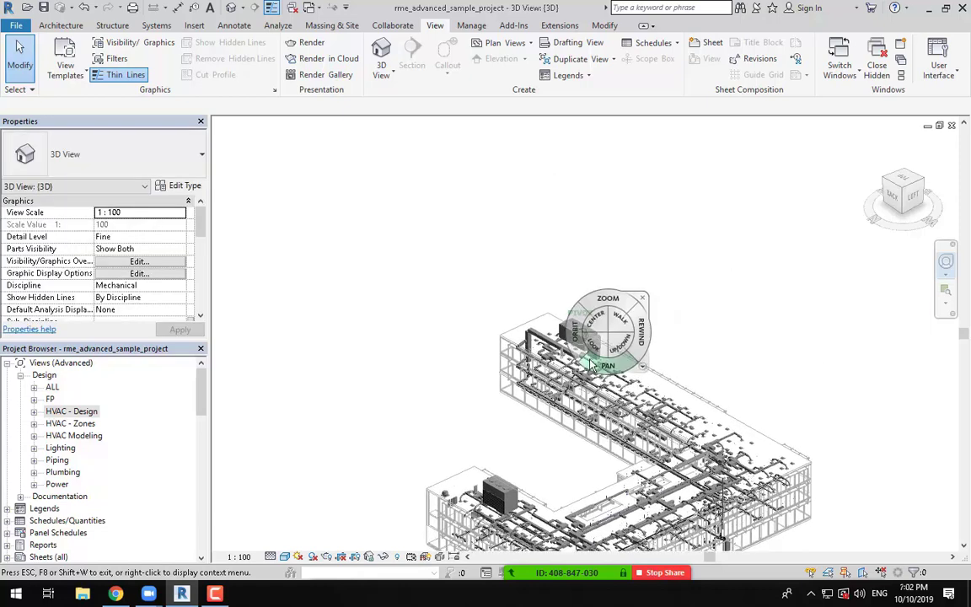
left_click_drag(578, 335, 455, 328)
scroll(608, 359, "up", 3)
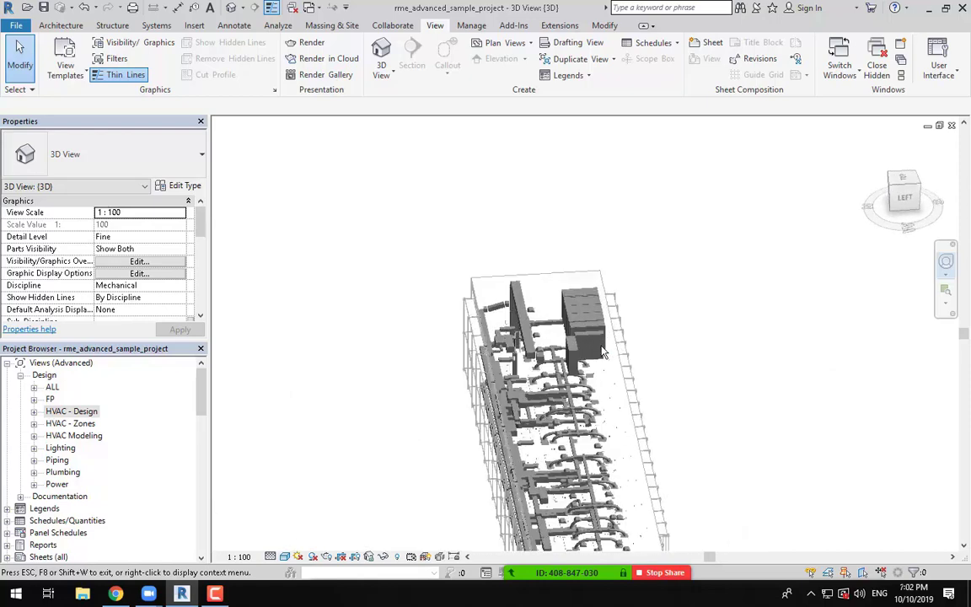
scroll(362, 474, "down", 3)
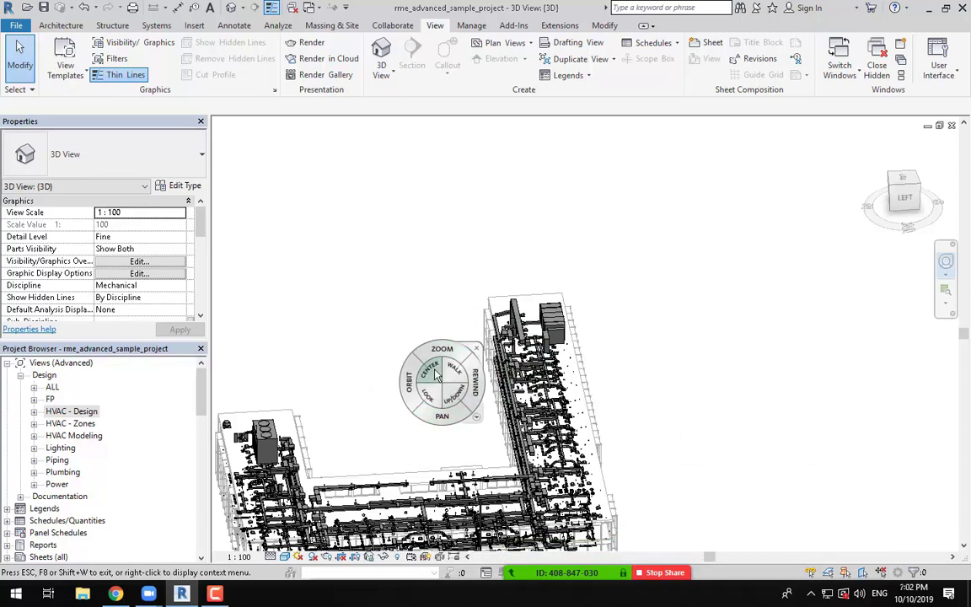
left_click_drag(436, 375, 344, 413)
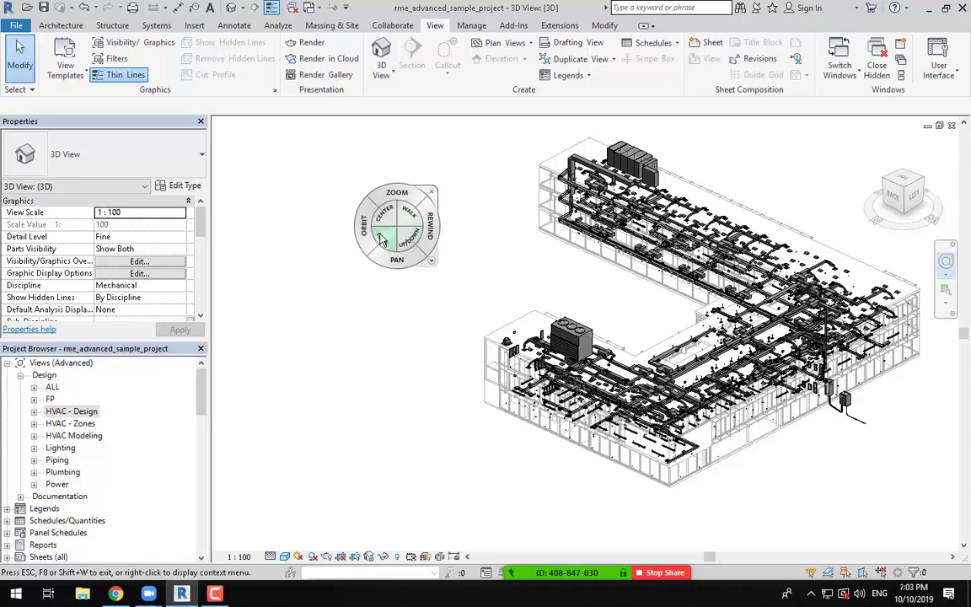
left_click(431, 193)
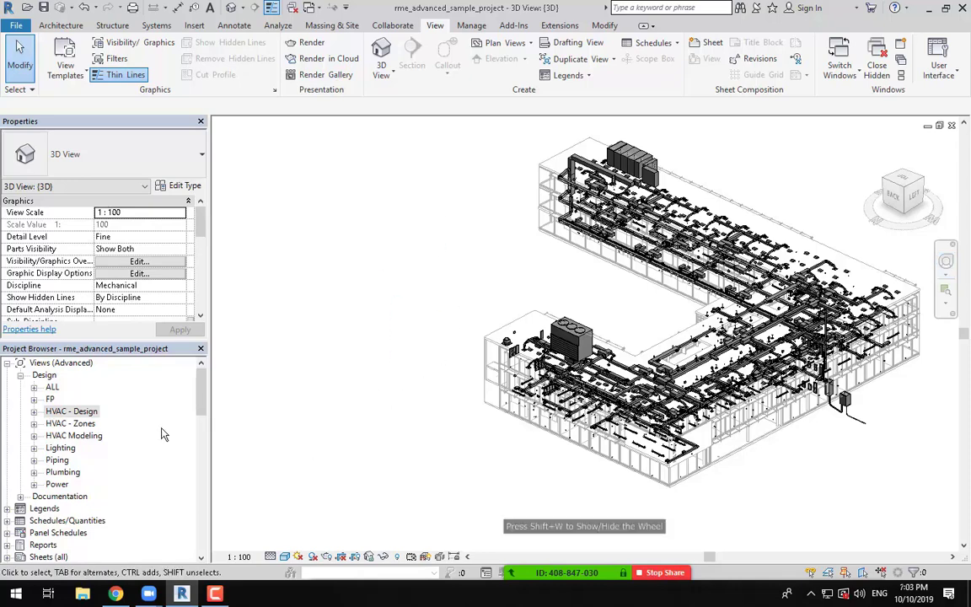
Open the Level 1 HVAC Plan from the HVAC - Design floor plans, showing the ductwork around the staircase.
left_click(34, 413)
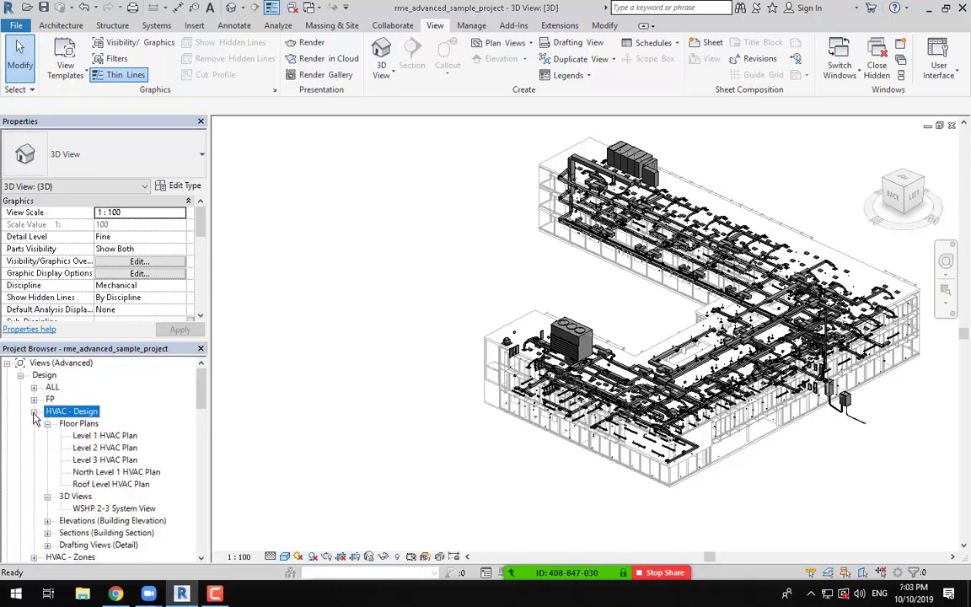
left_click(110, 439)
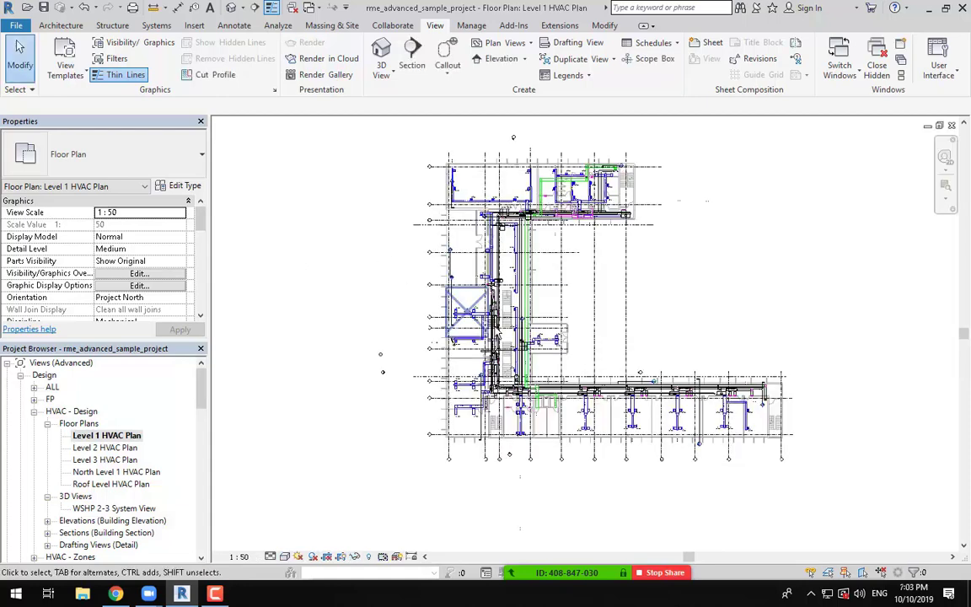
scroll(520, 397, "up", 4)
scroll(520, 396, "up", 3)
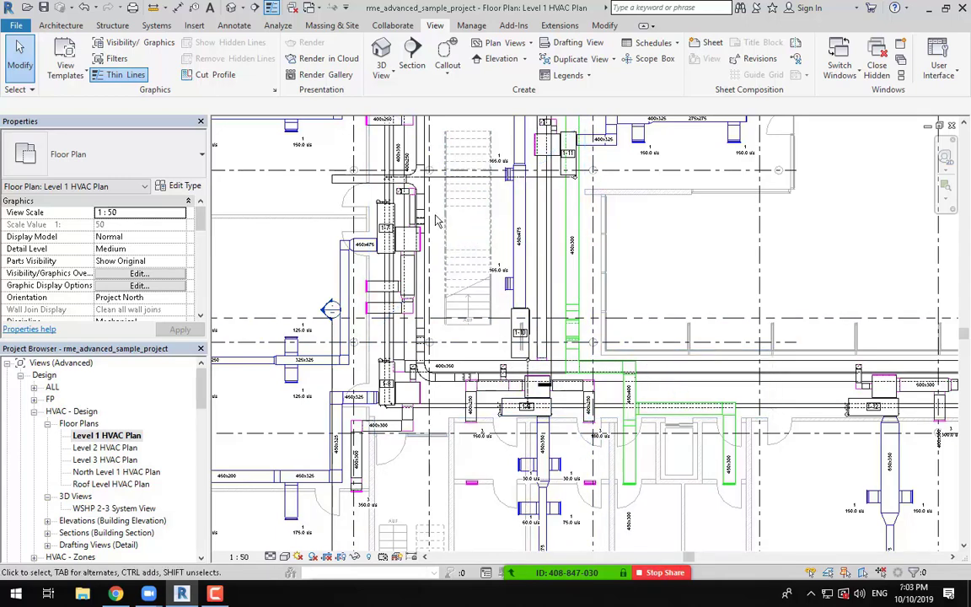
scroll(466, 257, "up", 1)
middle_click_drag(465, 256, 412, 214)
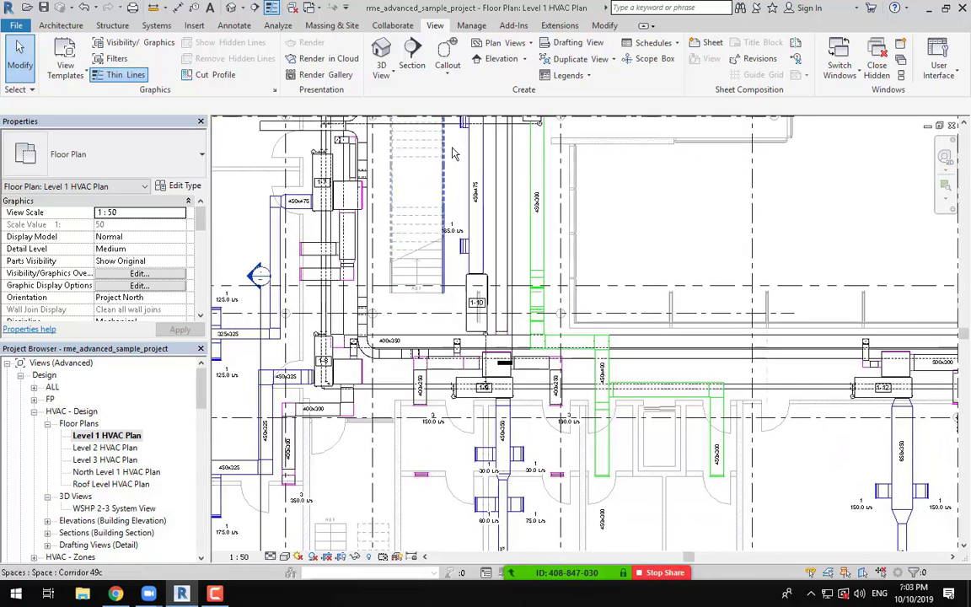
Create a perspective camera view with its eye point in the corridor below the staircase and its target beyond the stair's lower end.
left_click(383, 73)
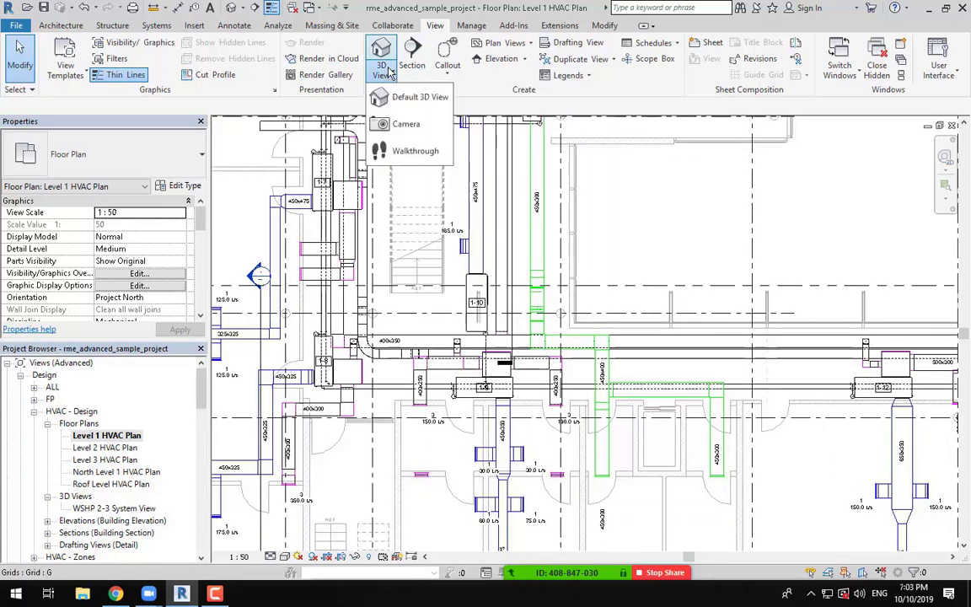
left_click(405, 124)
middle_click_drag(501, 359, 514, 410)
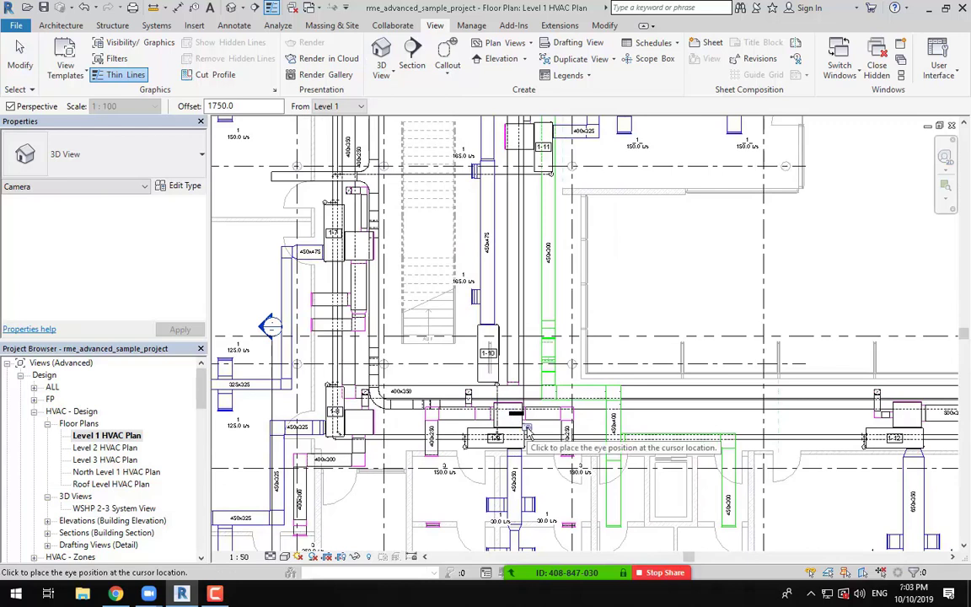
left_click(529, 432)
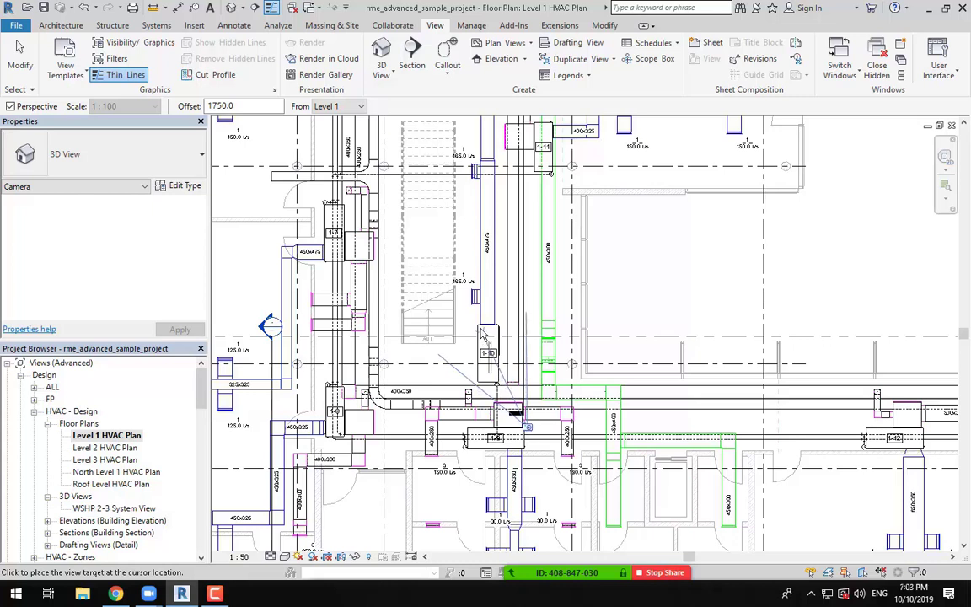
left_click(455, 264)
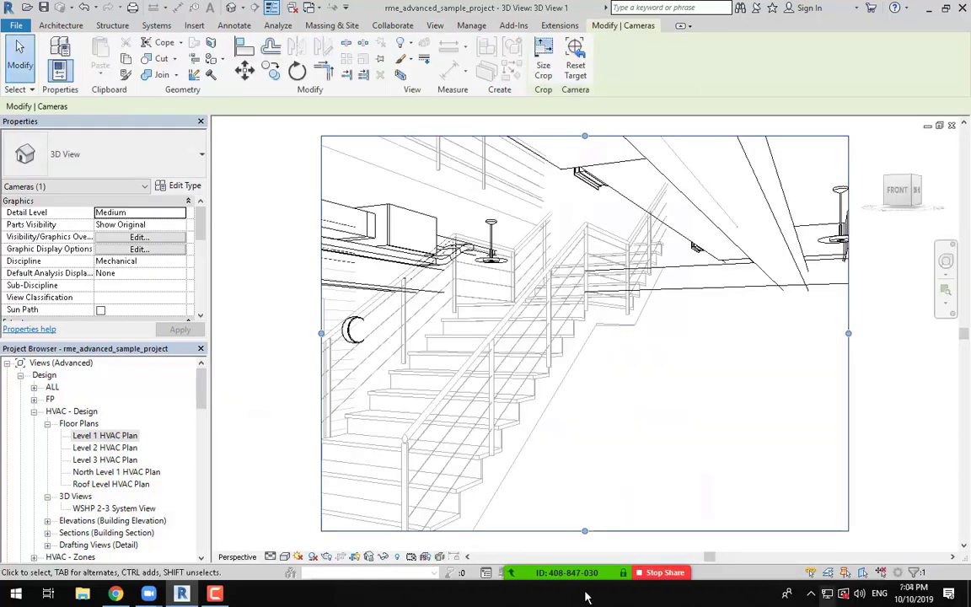
Enlarge the camera view's crop region downward and outward on both sides to take in more of the stair and corridor.
scroll(557, 361, "down", 2)
middle_click_drag(563, 371, 517, 368)
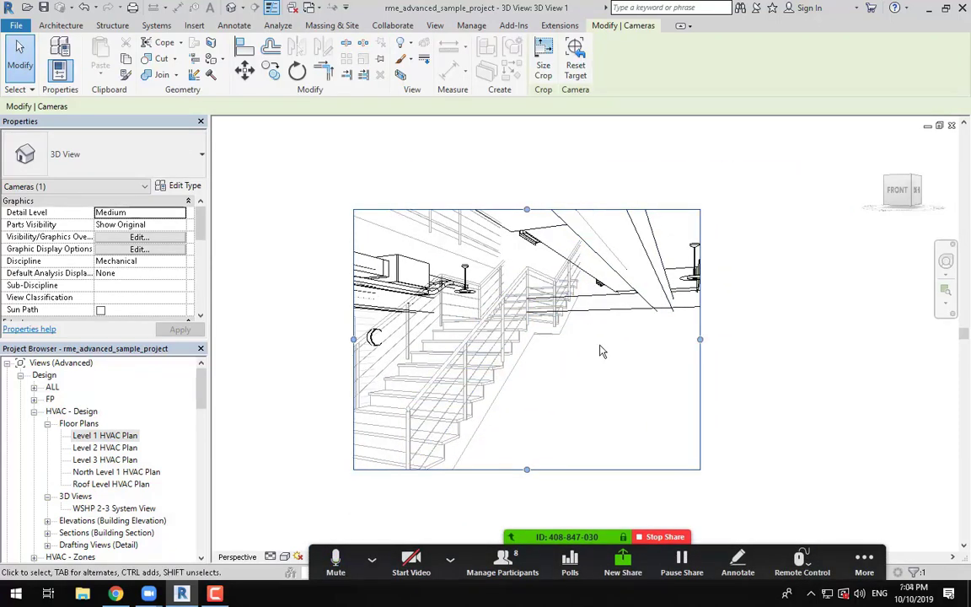
middle_click_drag(609, 354, 573, 330)
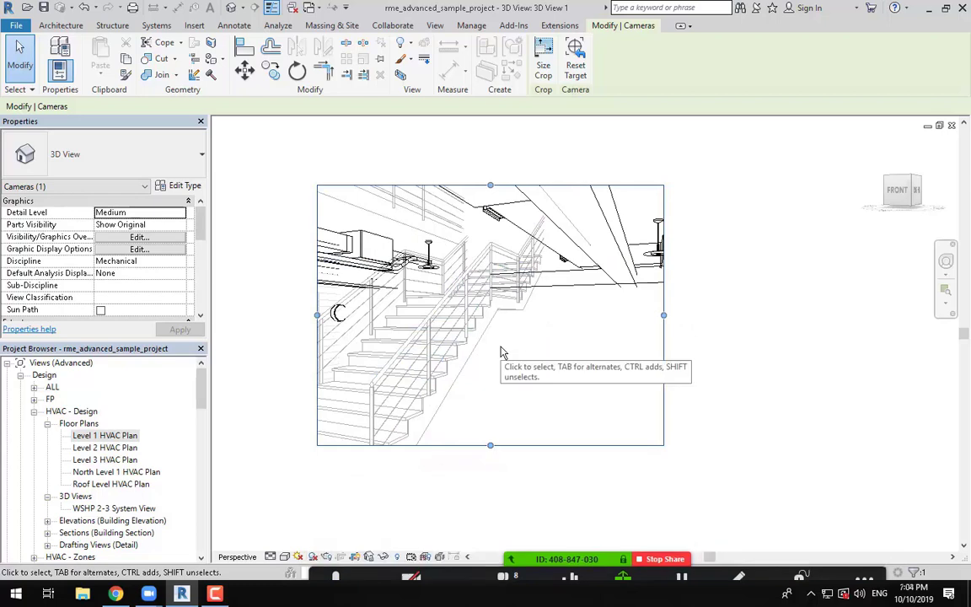
middle_click_drag(508, 353, 487, 339)
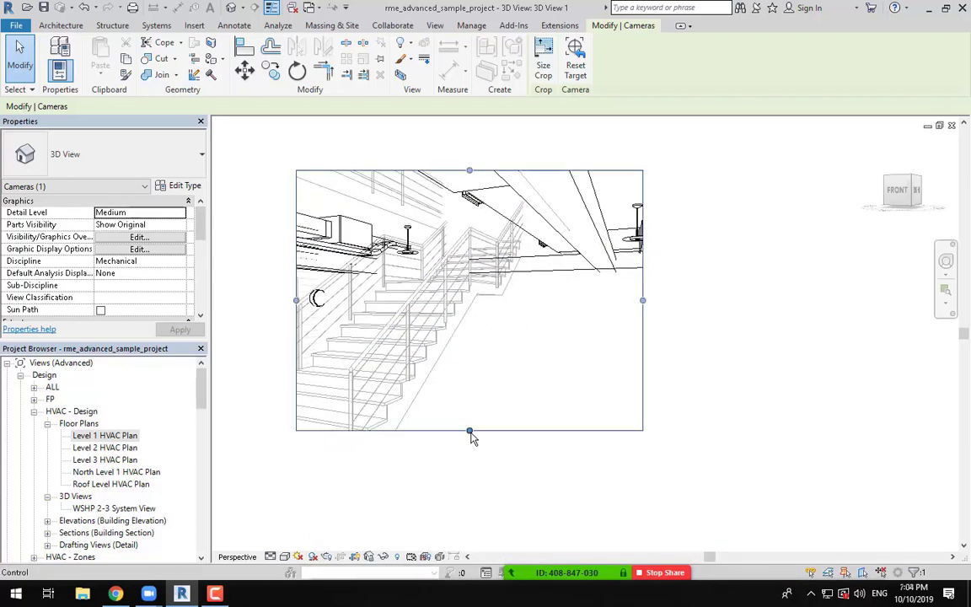
left_click_drag(470, 432, 470, 482)
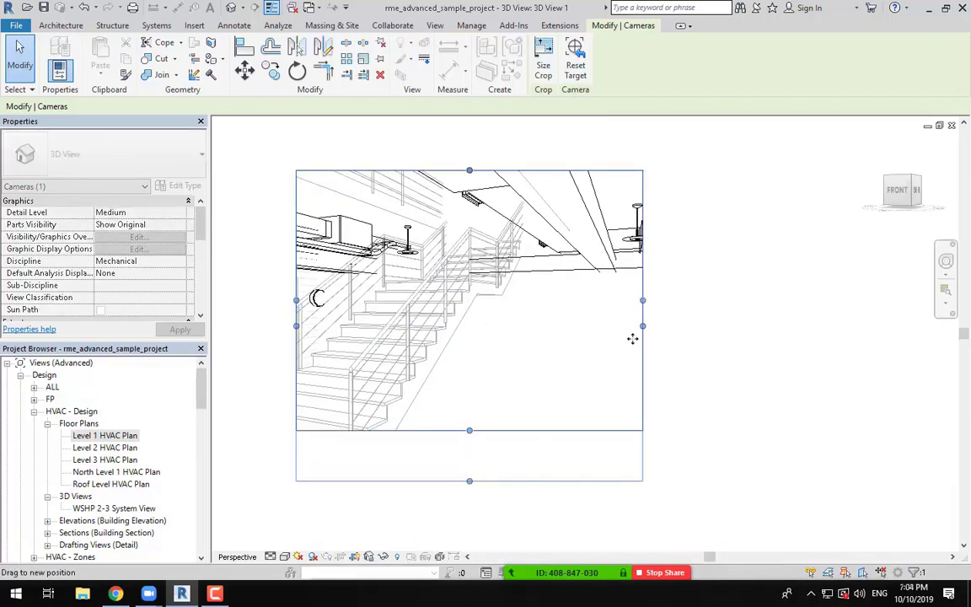
left_click_drag(644, 326, 770, 326)
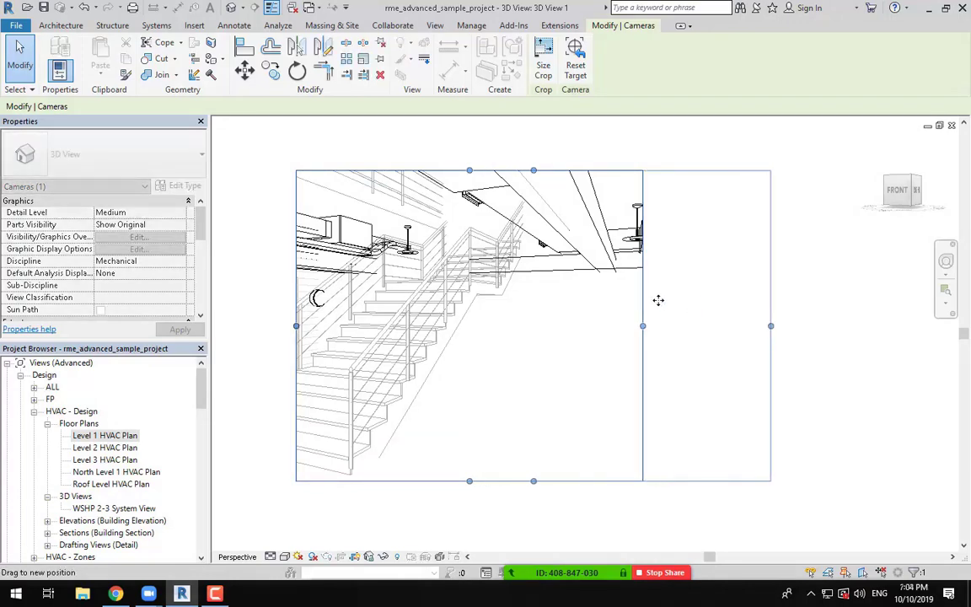
middle_click_drag(596, 295, 680, 336)
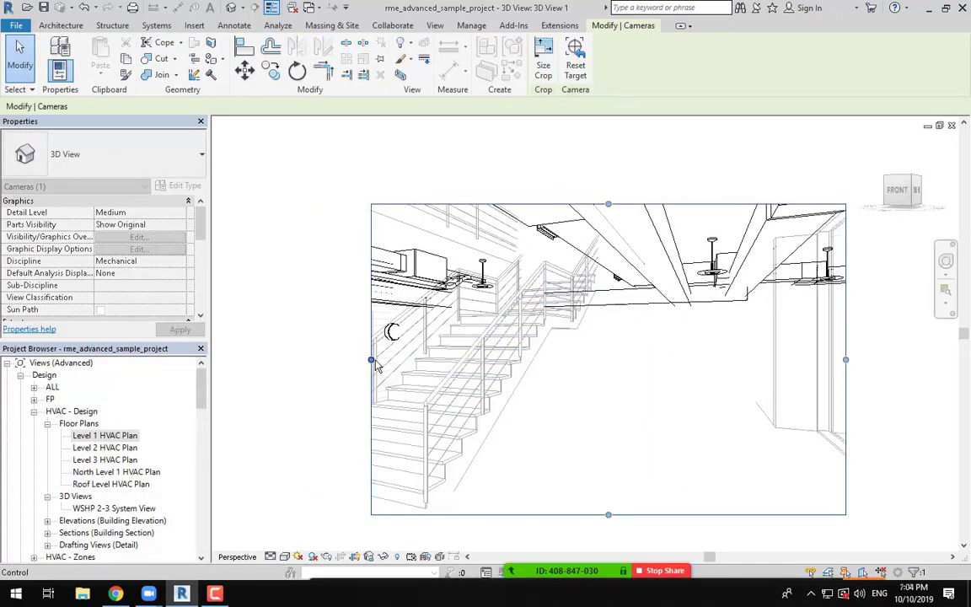
left_click_drag(368, 359, 335, 358)
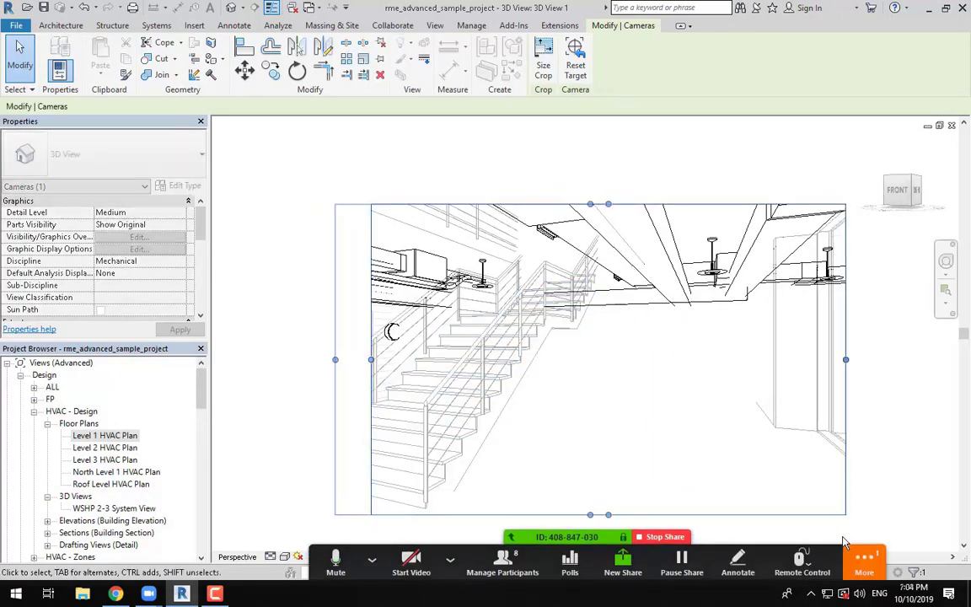
Open the Zoom meeting's group chat, move its window aside and read the participants' messages.
left_click(864, 560)
left_click(826, 314)
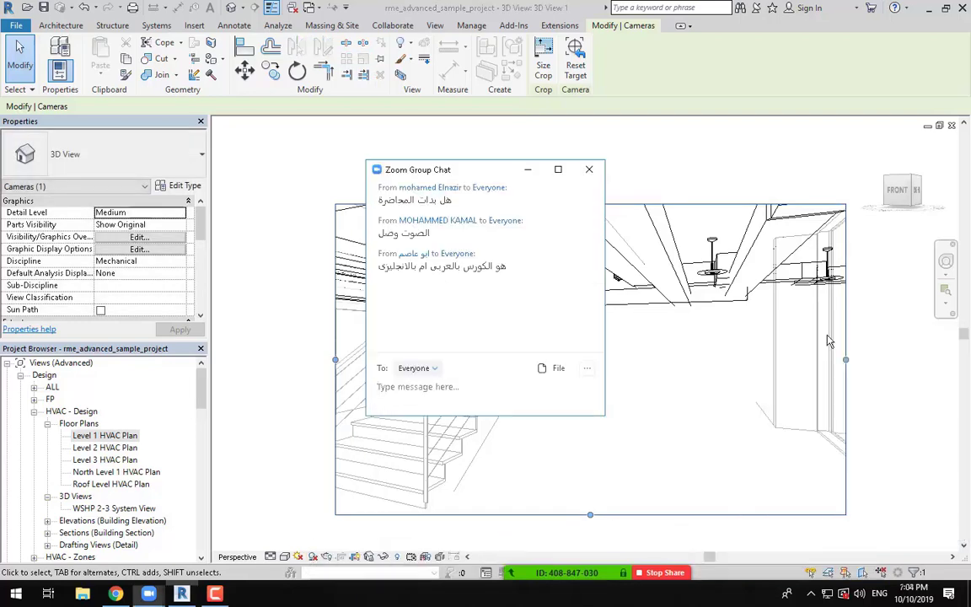
left_click_drag(485, 170, 519, 135)
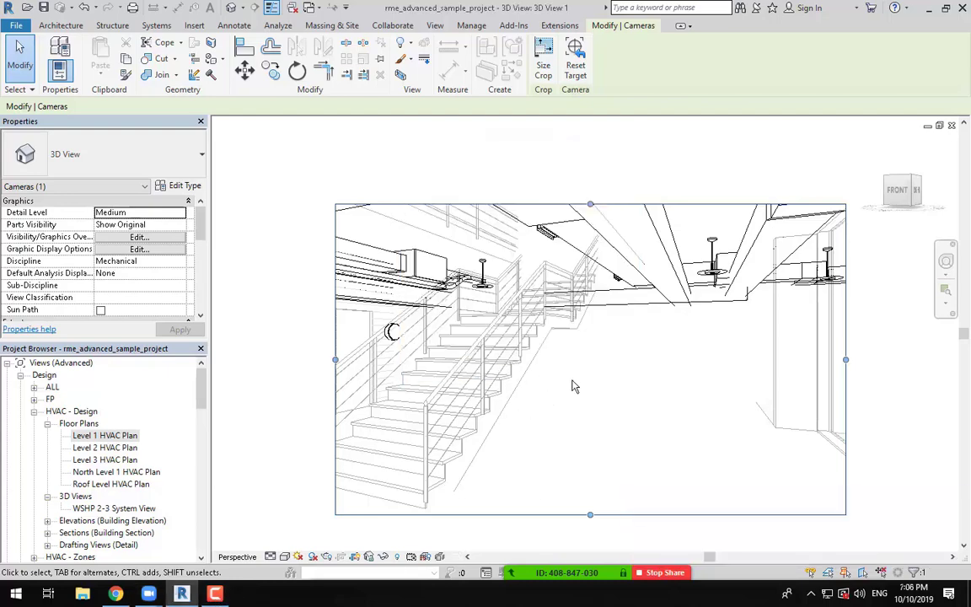
scroll(573, 387, "down", 2)
scroll(579, 396, "up", 2)
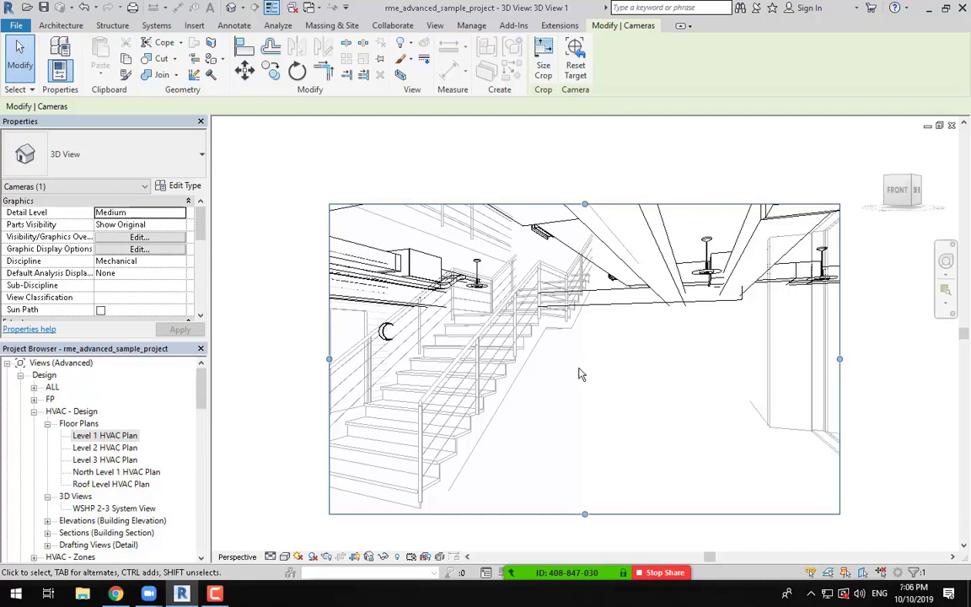
scroll(580, 375, "down", 3)
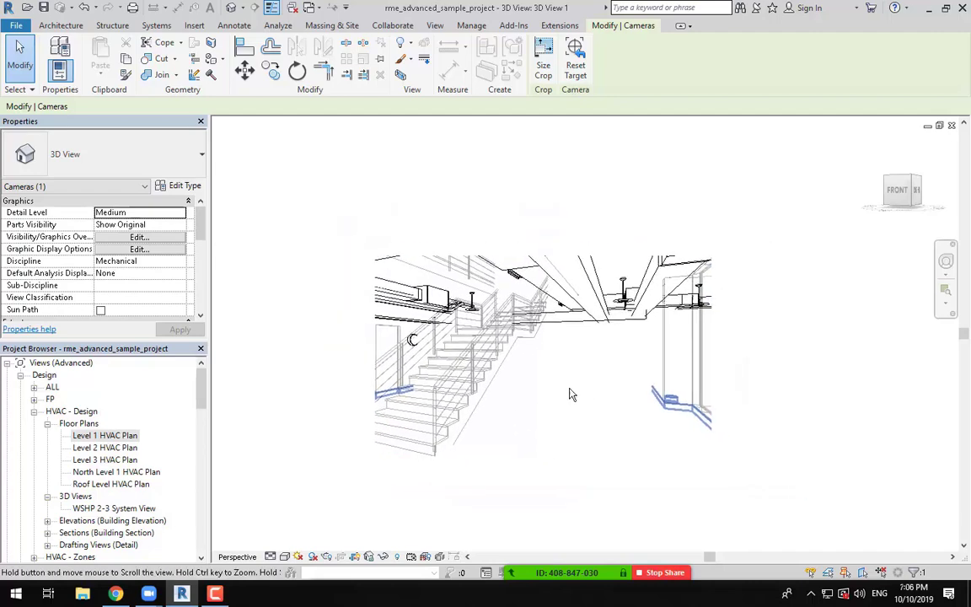
scroll(569, 394, "up", 3)
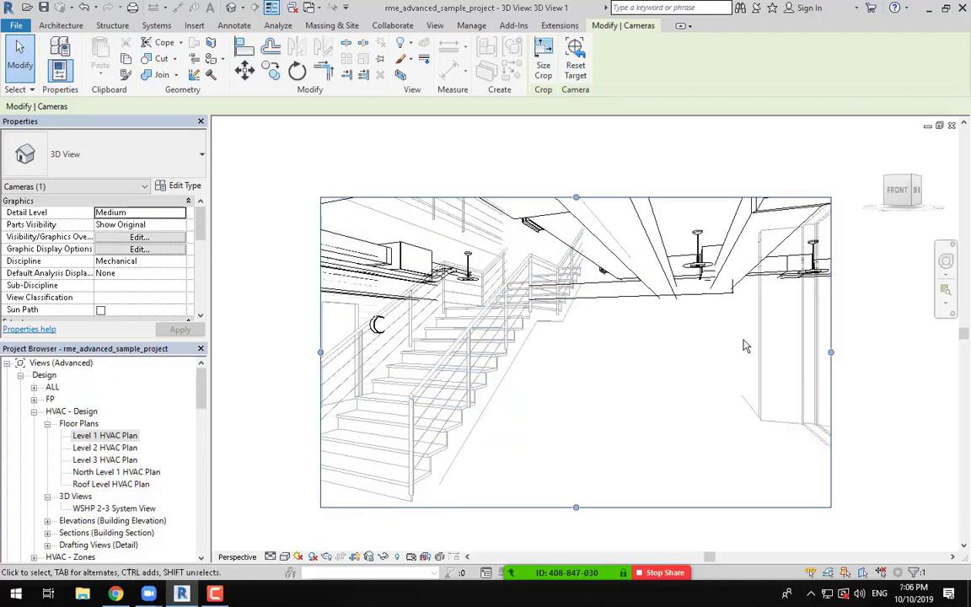
Set the camera view's visual style to Realistic and deselect the camera.
scroll(629, 353, "down", 2)
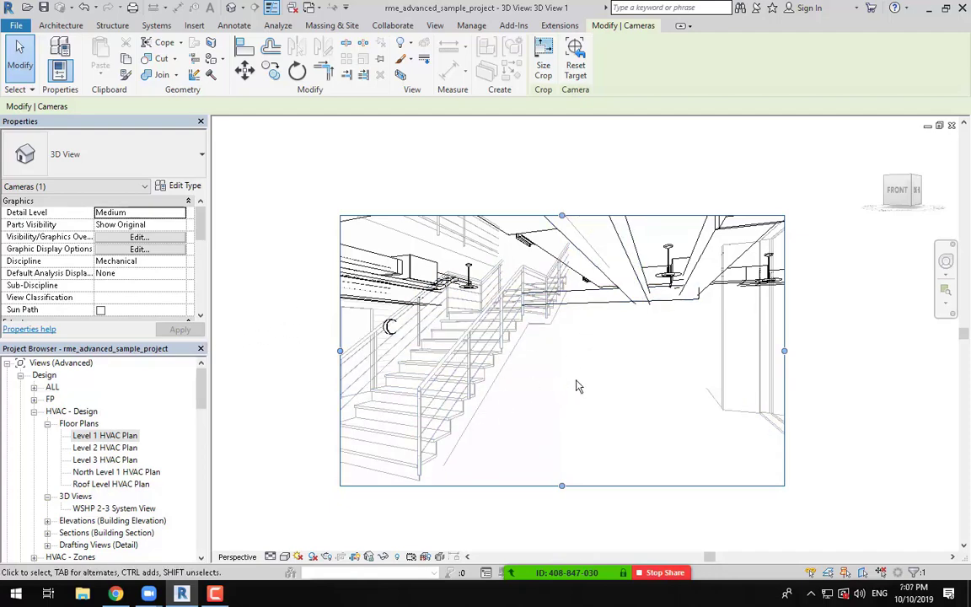
left_click(285, 557)
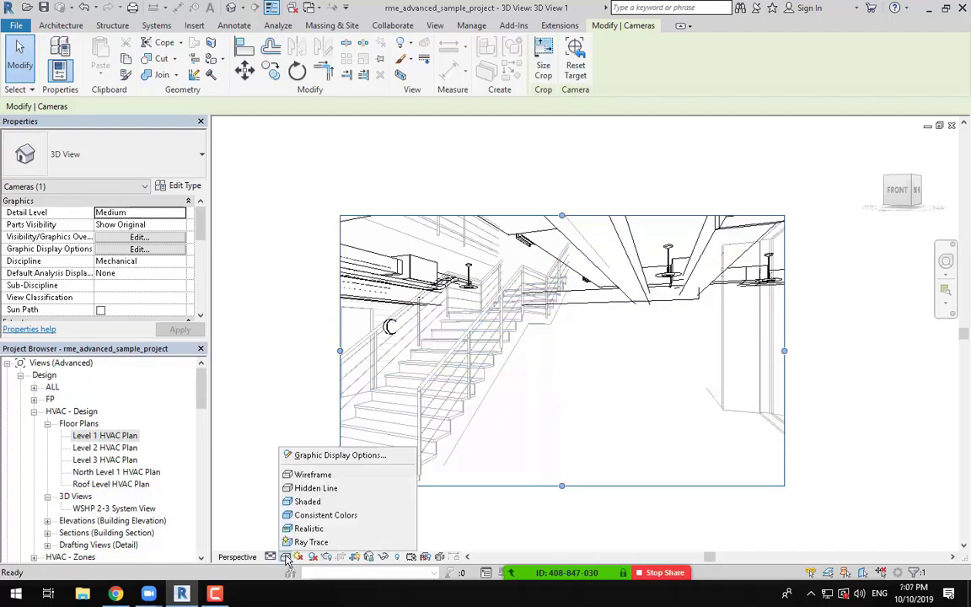
left_click(334, 528)
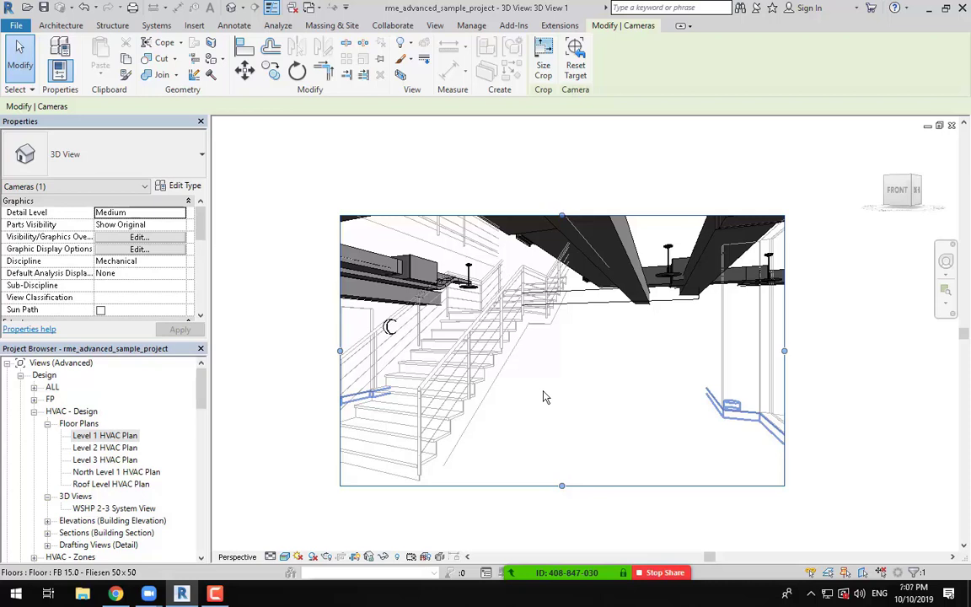
left_click(284, 557)
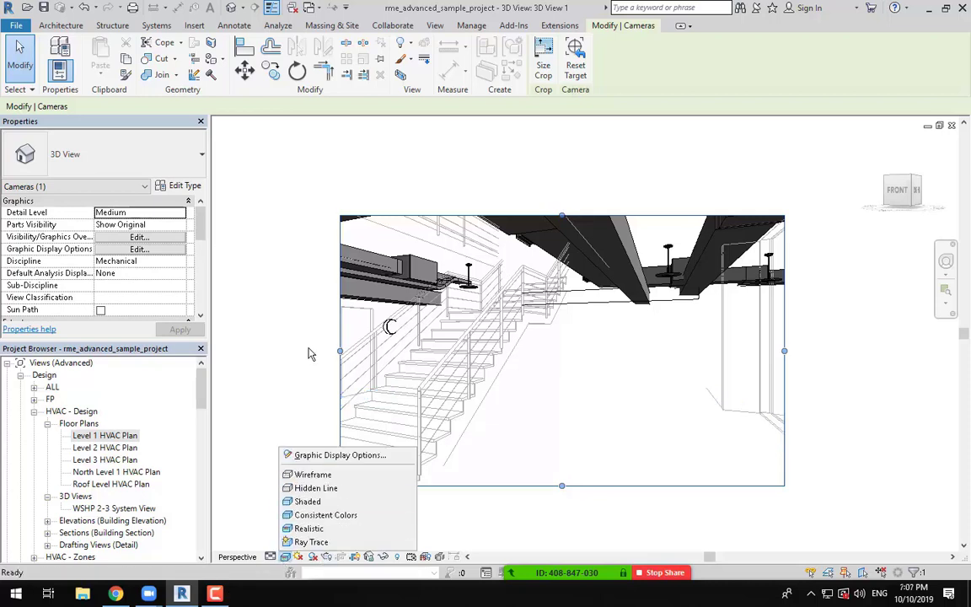
left_click(295, 404)
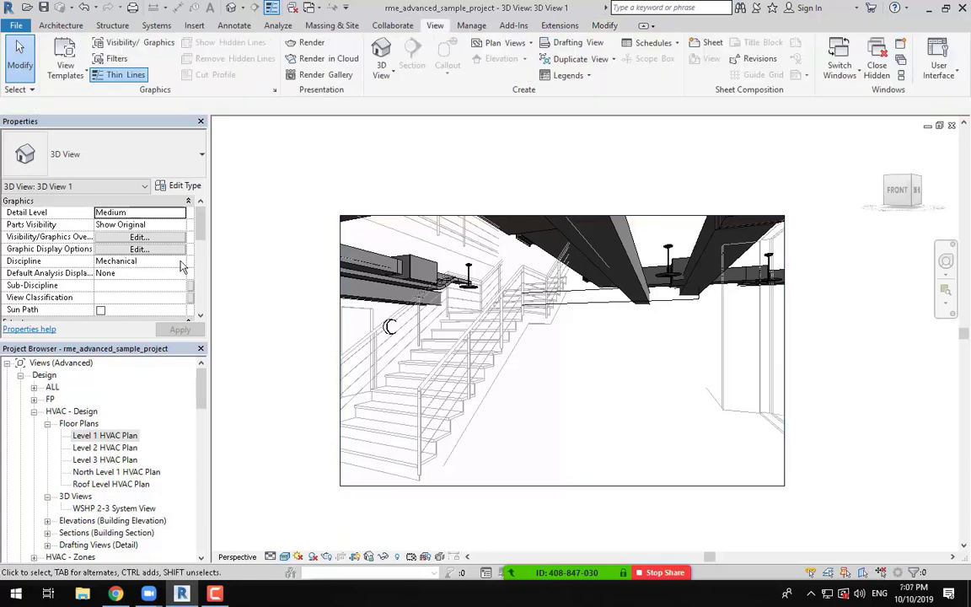
Set the camera view's discipline to Architectural and apply the change.
left_click(181, 263)
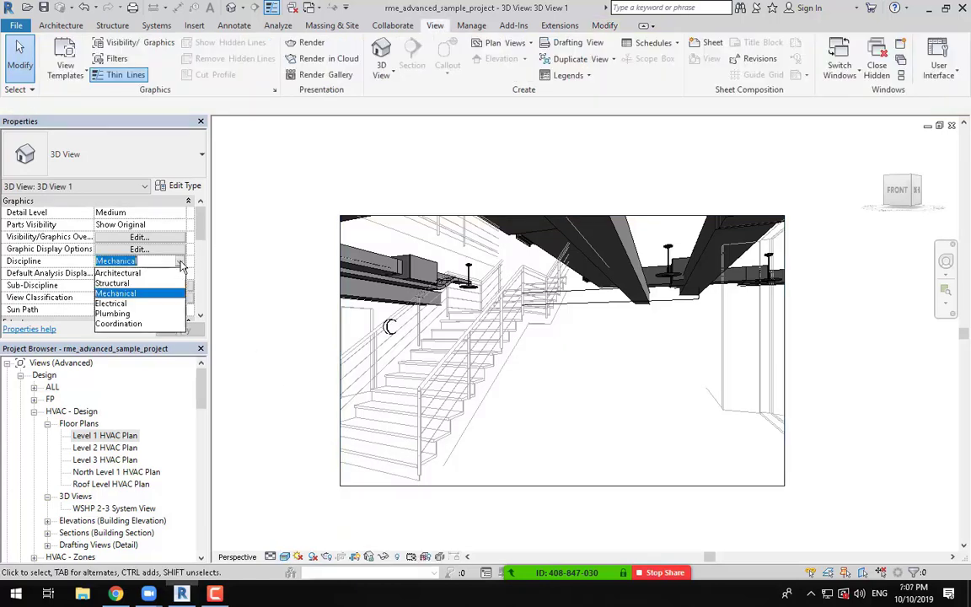
left_click(118, 273)
left_click(179, 330)
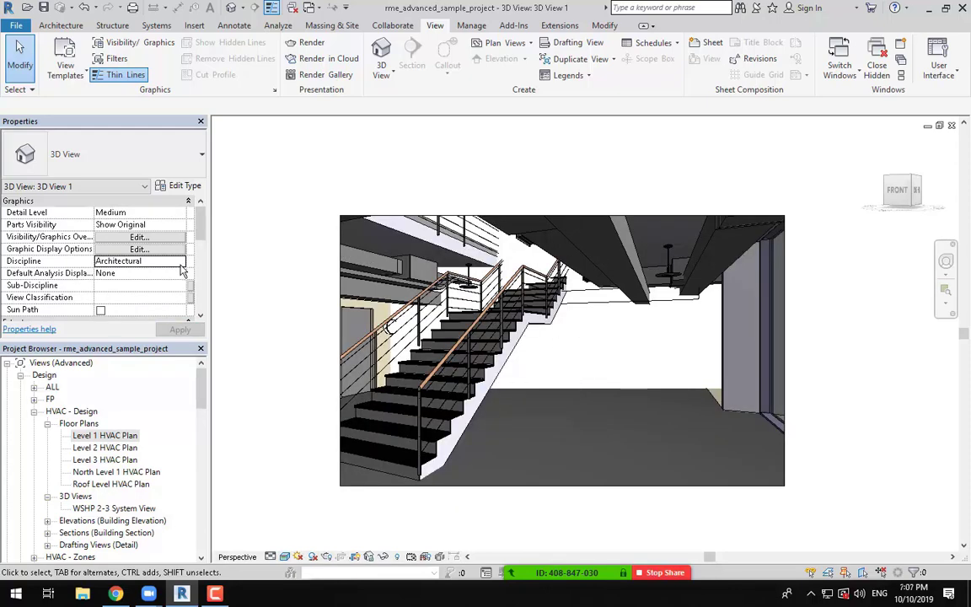
Set the camera view's discipline to Coordination and show the available discipline options again.
left_click(181, 264)
left_click(118, 323)
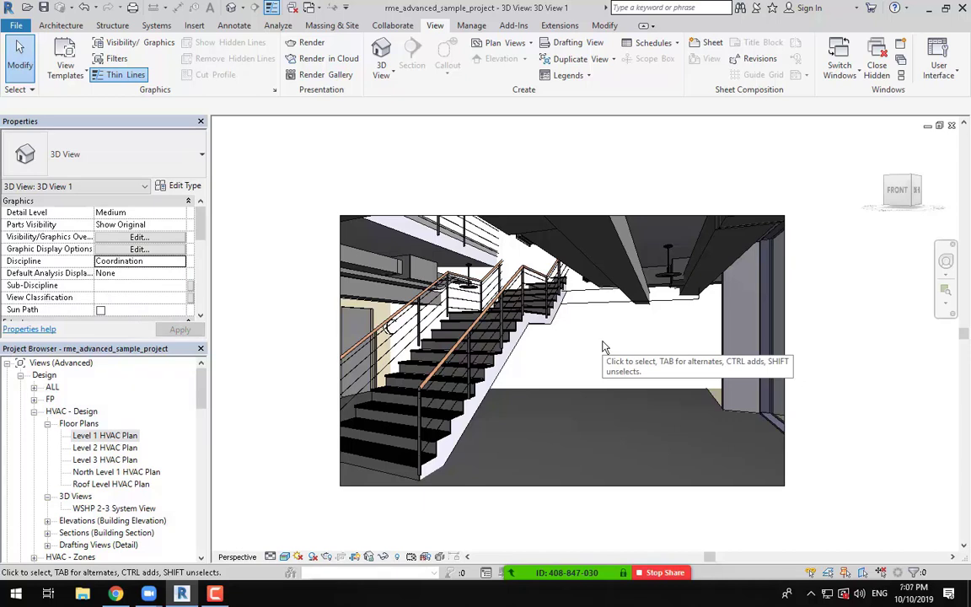
left_click(181, 262)
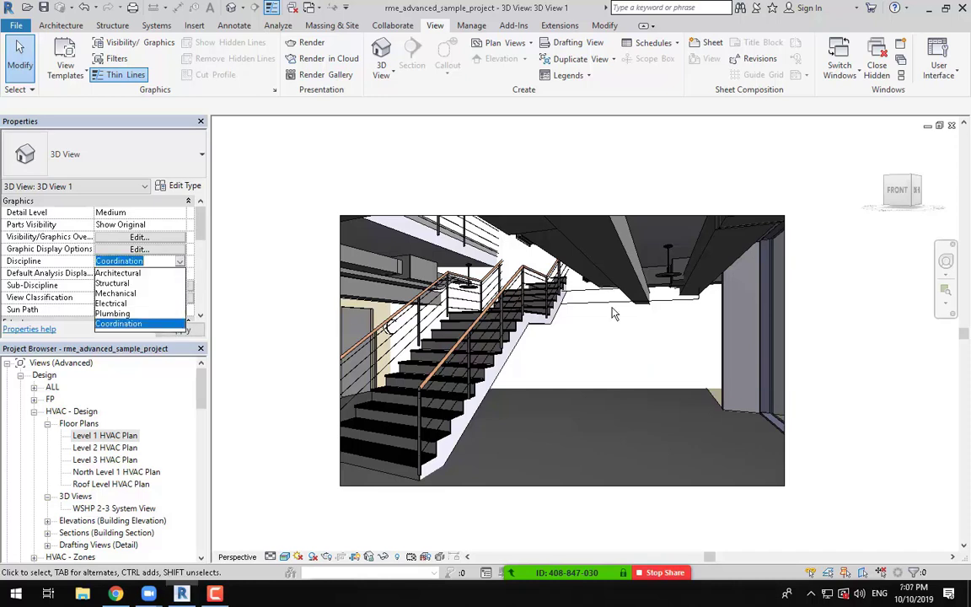
Leave the discipline options without changing Coordination and set the camera view's visual style to Realistic.
left_click(515, 308)
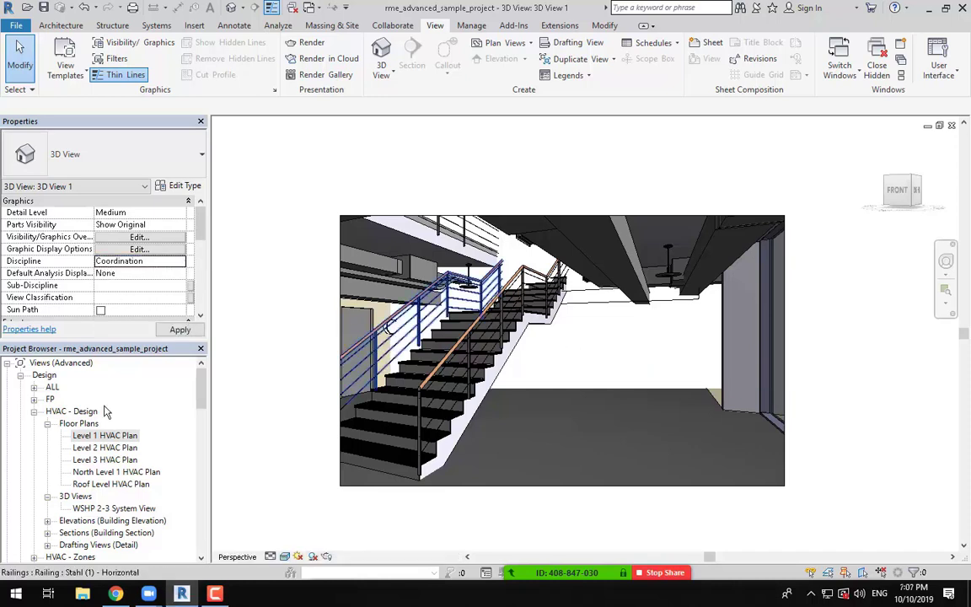
left_click(285, 557)
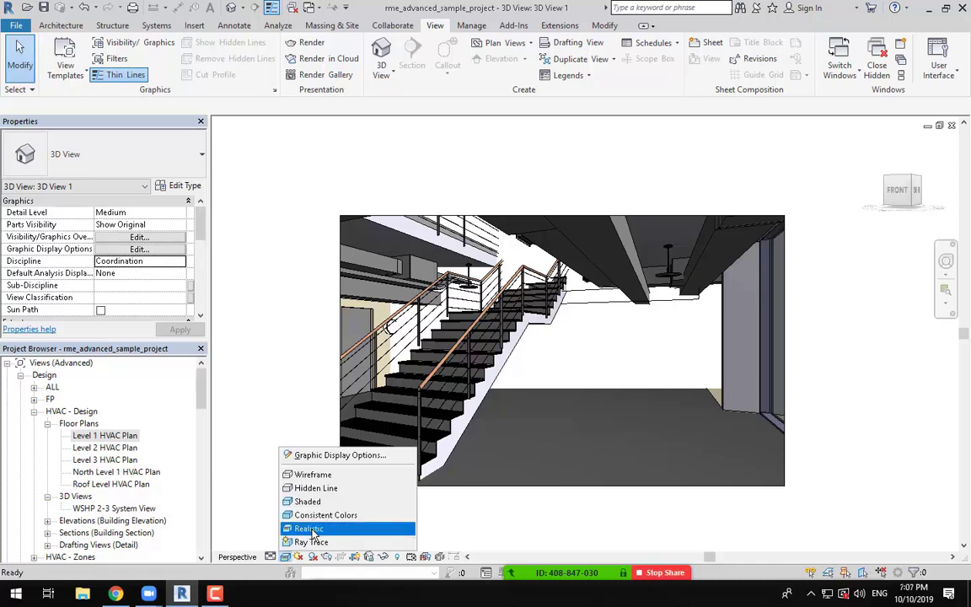
left_click(312, 533)
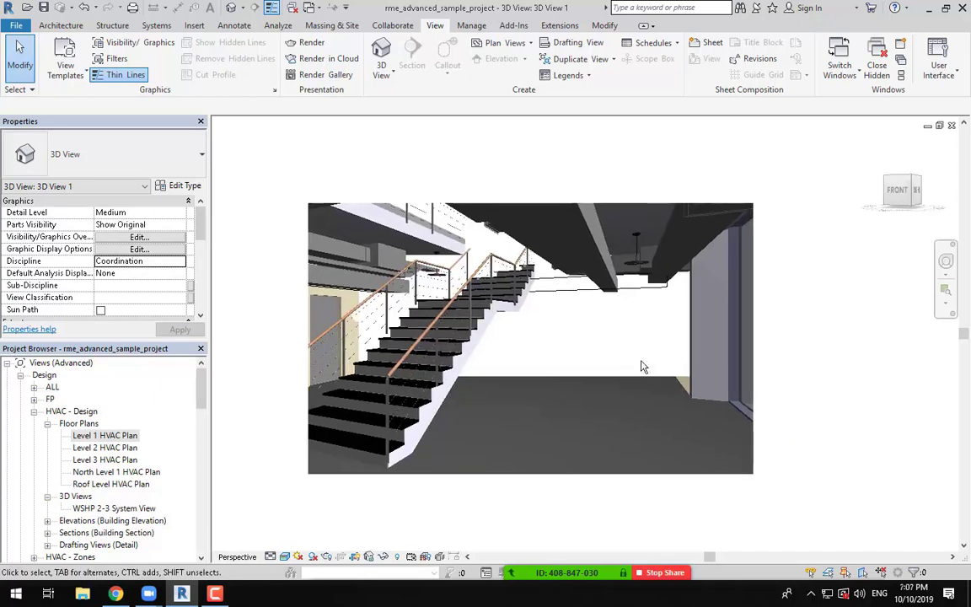
Activate the Full Navigation Wheel, use its Look tool to tilt the camera up towards the ceiling ducts and lights, and close the wheel.
left_click(945, 261)
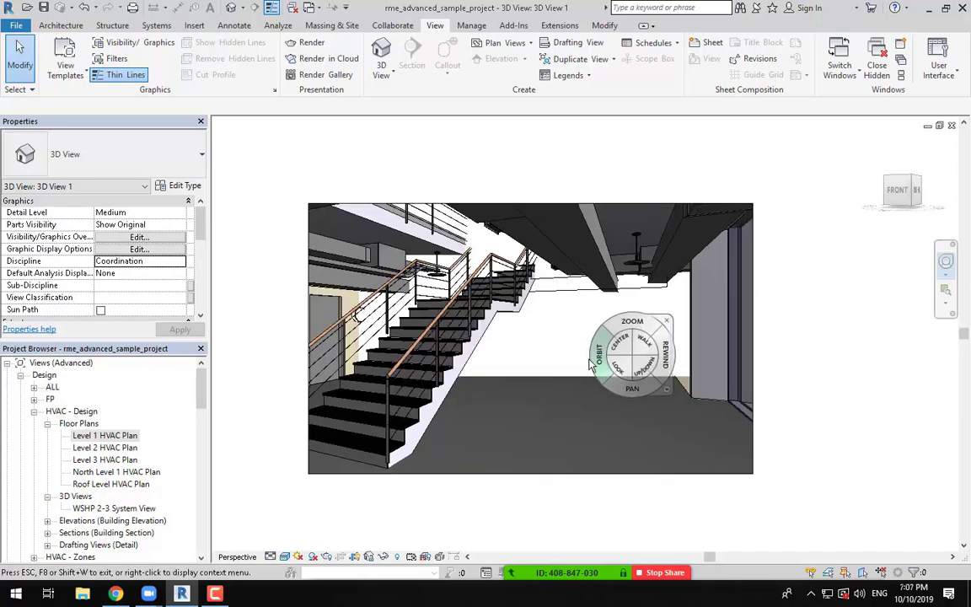
left_click(944, 276)
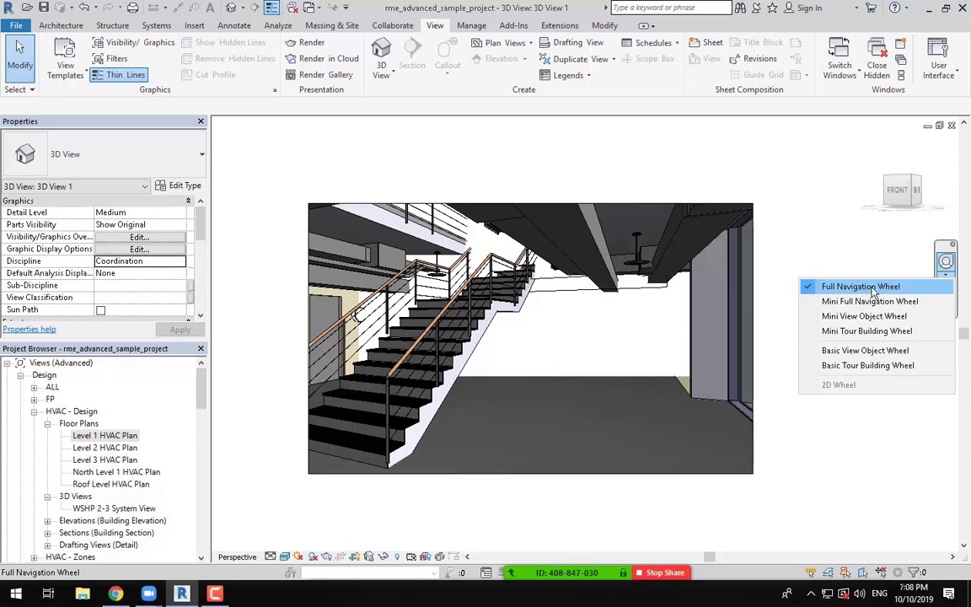
left_click(860, 287)
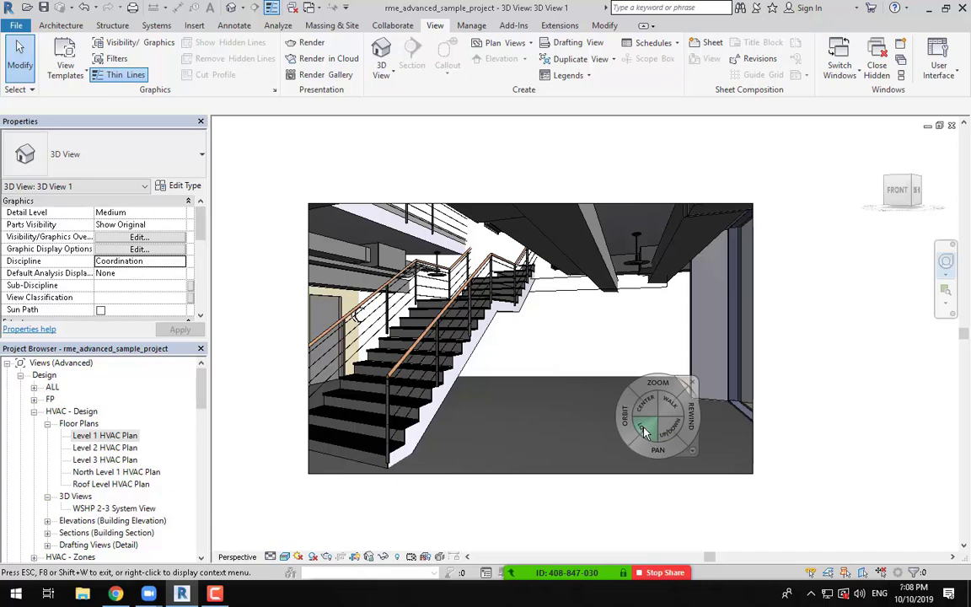
left_click_drag(643, 430, 697, 350)
scroll(602, 304, "up", 2)
left_click(672, 282)
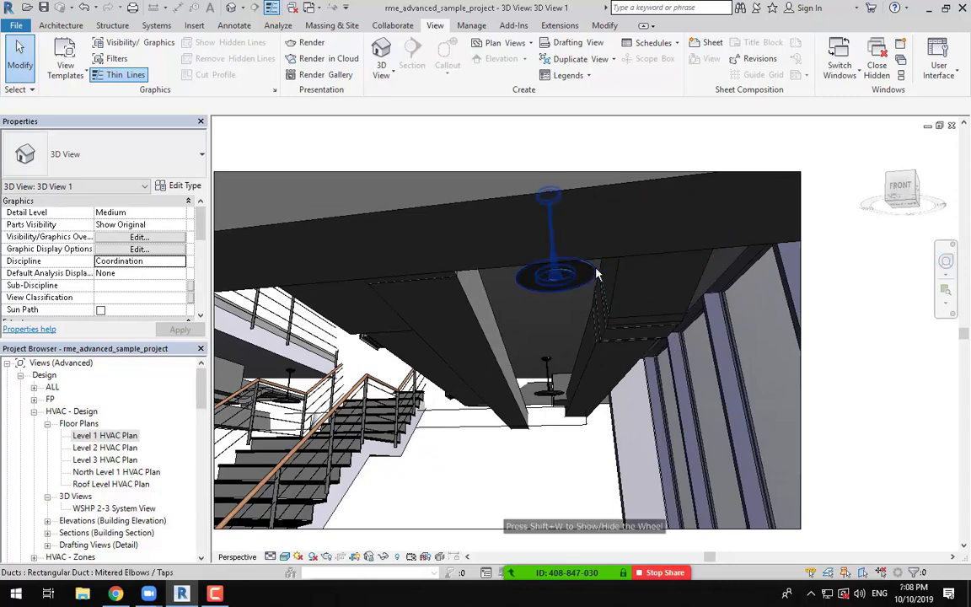
Select the nearest pendant light and the long rectangular duct beside it in turn to review each one's properties.
left_click(554, 275)
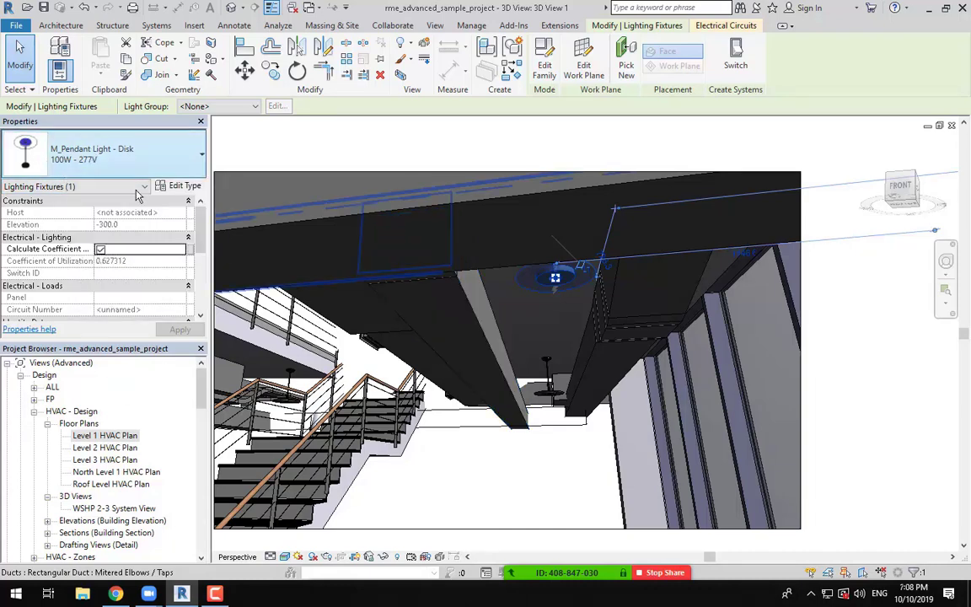
scroll(138, 258, "down", 1)
scroll(140, 262, "down", 3)
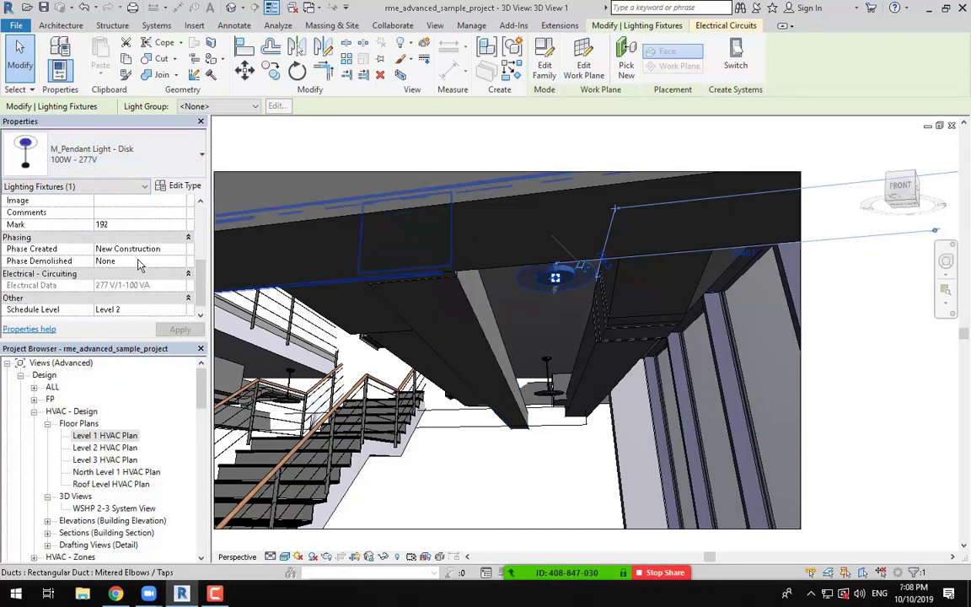
scroll(140, 263, "up", 4)
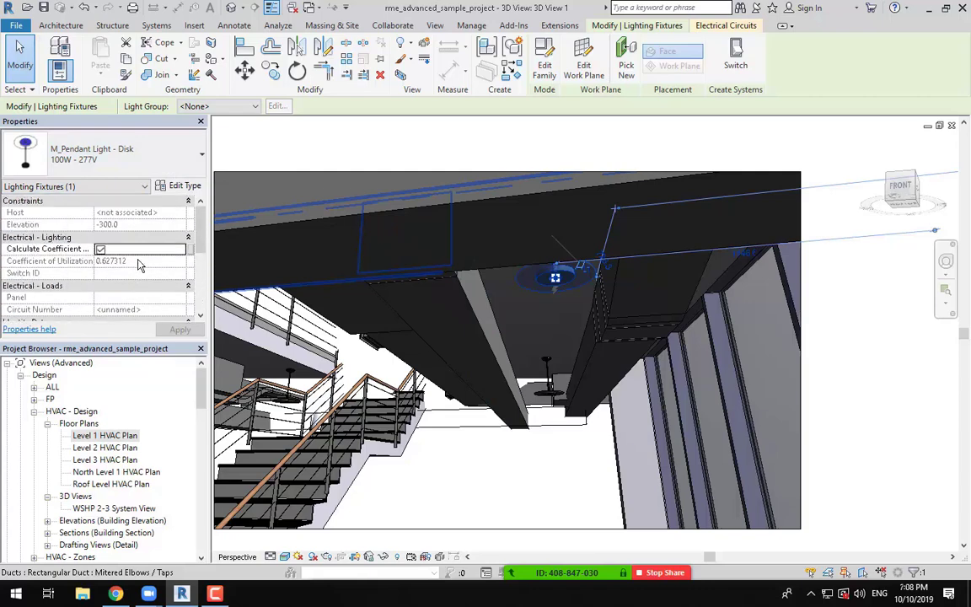
left_click(487, 330)
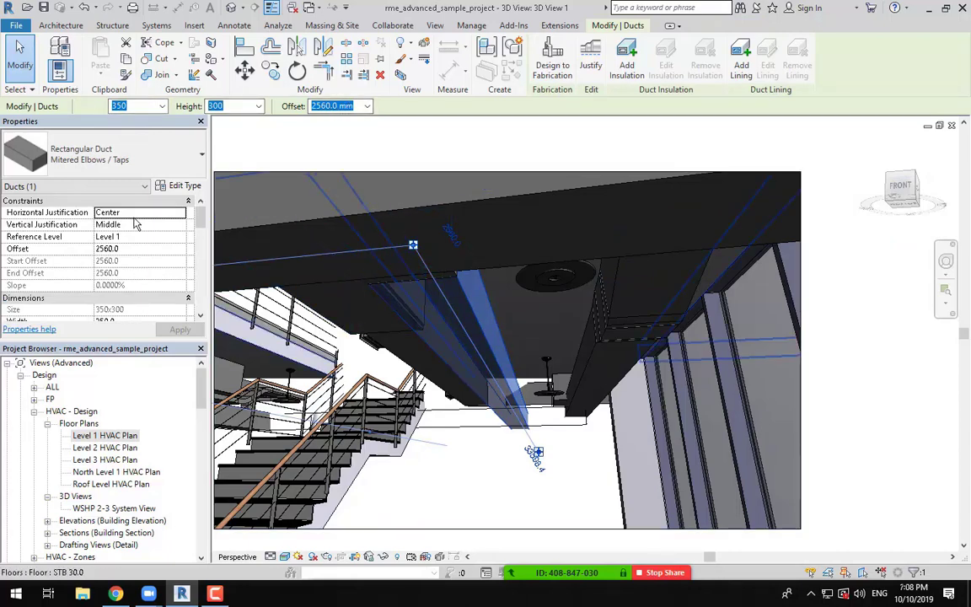
scroll(562, 470, "down", 2)
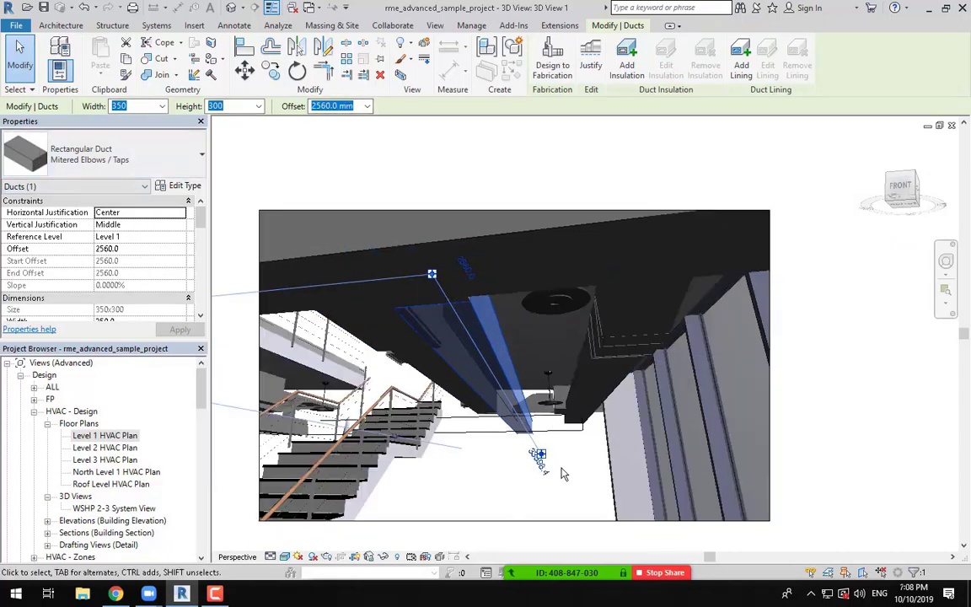
Use the navigation wheel's Look and Walk tools to level the camera and walk forward past the staircase.
left_click(946, 261)
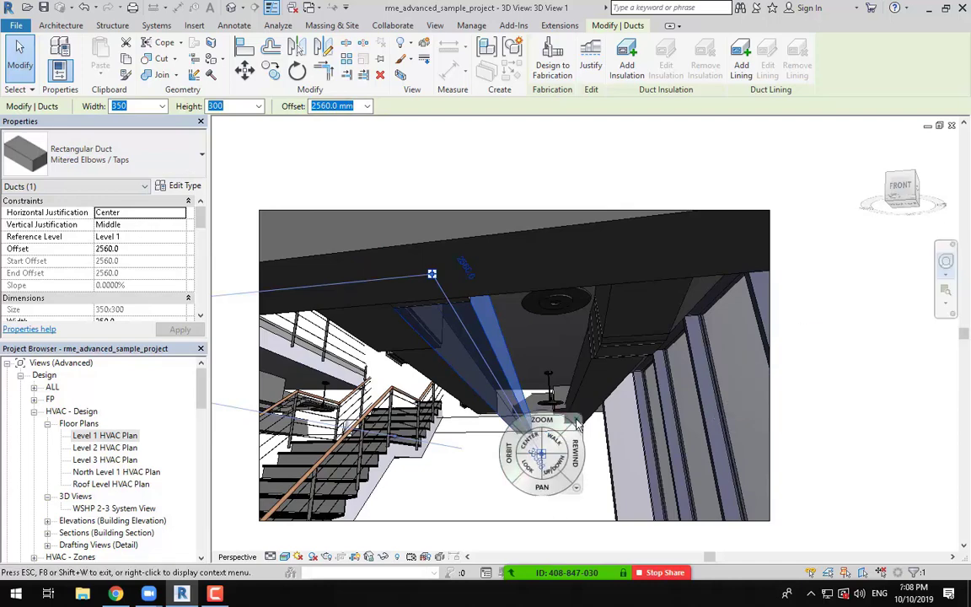
left_click_drag(531, 466, 578, 498)
left_click_drag(532, 516, 550, 531)
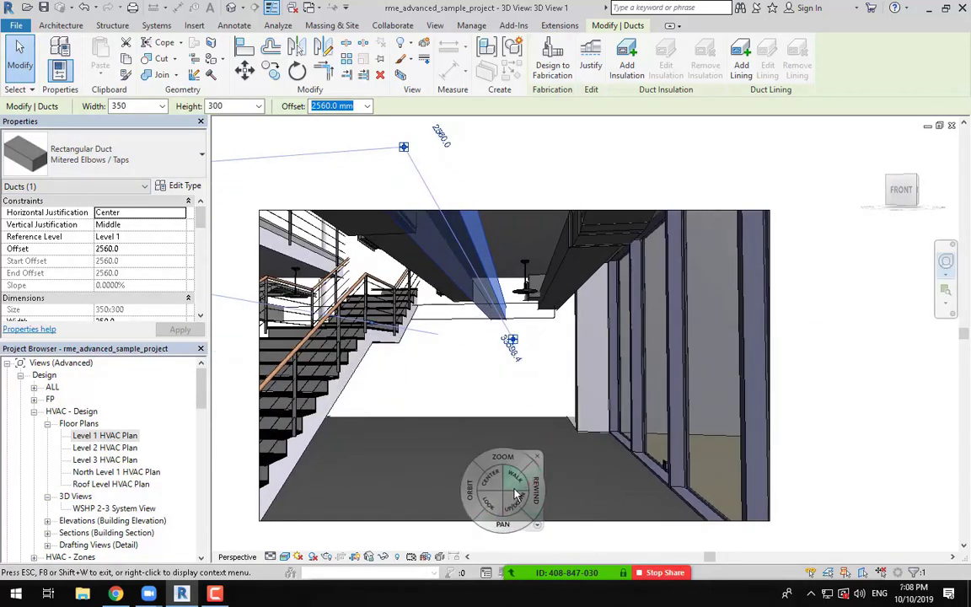
left_click_drag(521, 484, 483, 426)
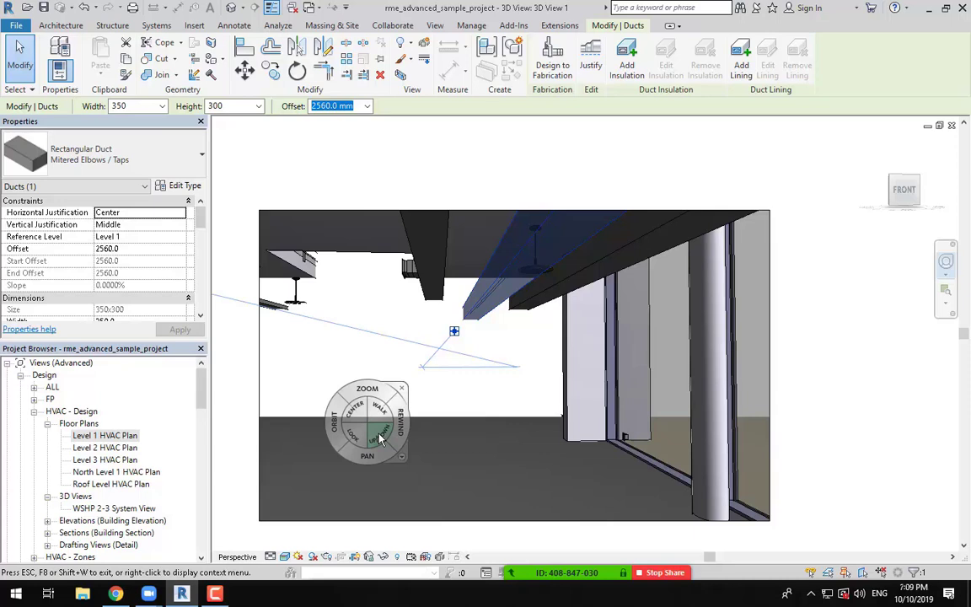
Raise the camera to the floor above with Up/Down, look around towards the wall with the door, and close the wheel.
left_click_drag(379, 437, 379, 436)
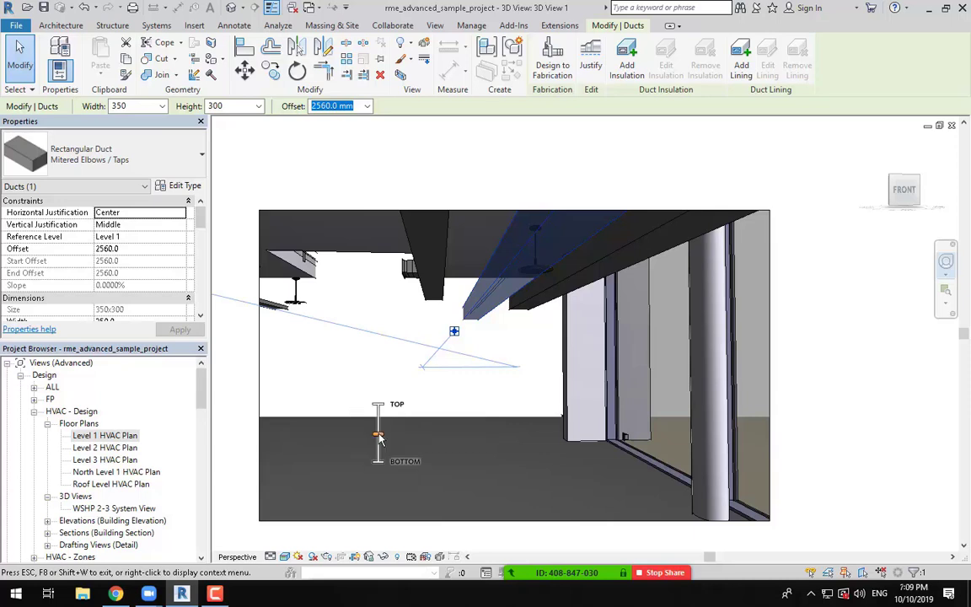
left_click_drag(379, 426, 407, 220)
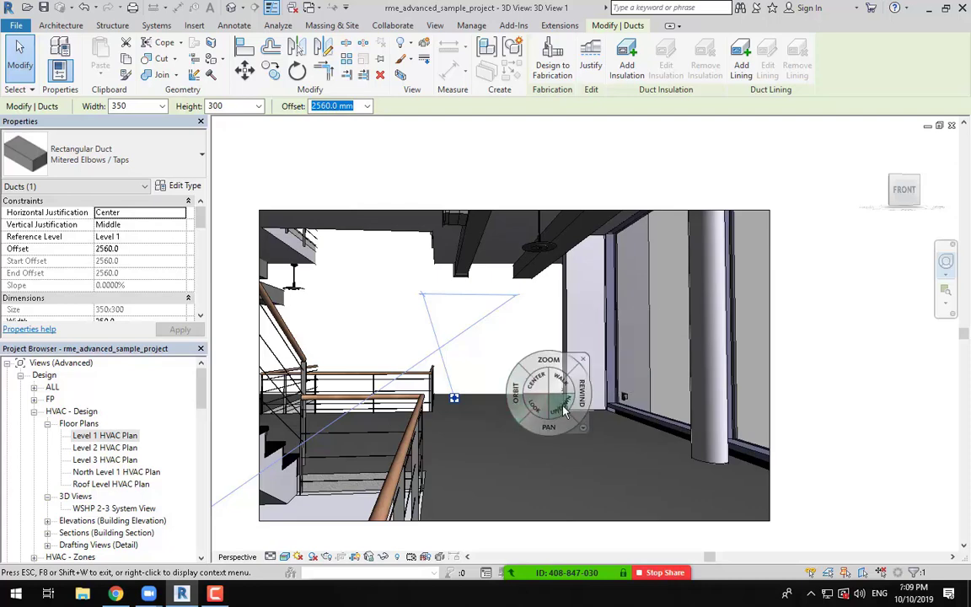
left_click_drag(536, 405, 517, 429)
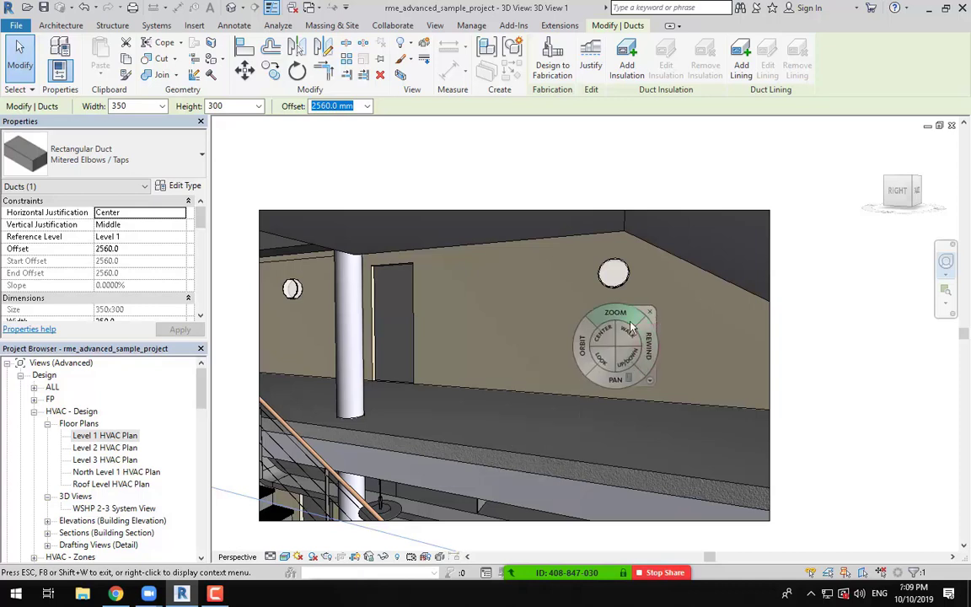
left_click(659, 305)
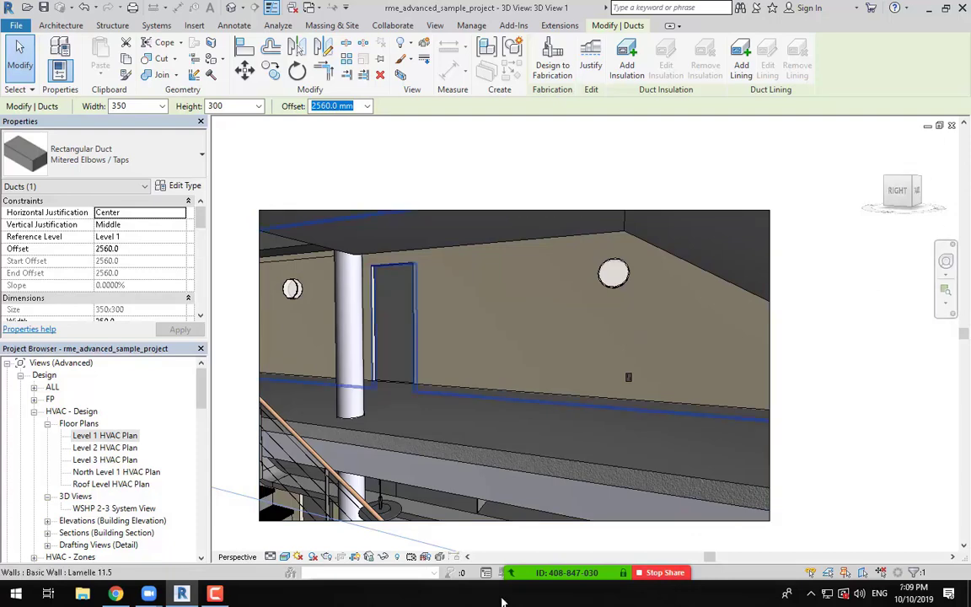
left_click(215, 594)
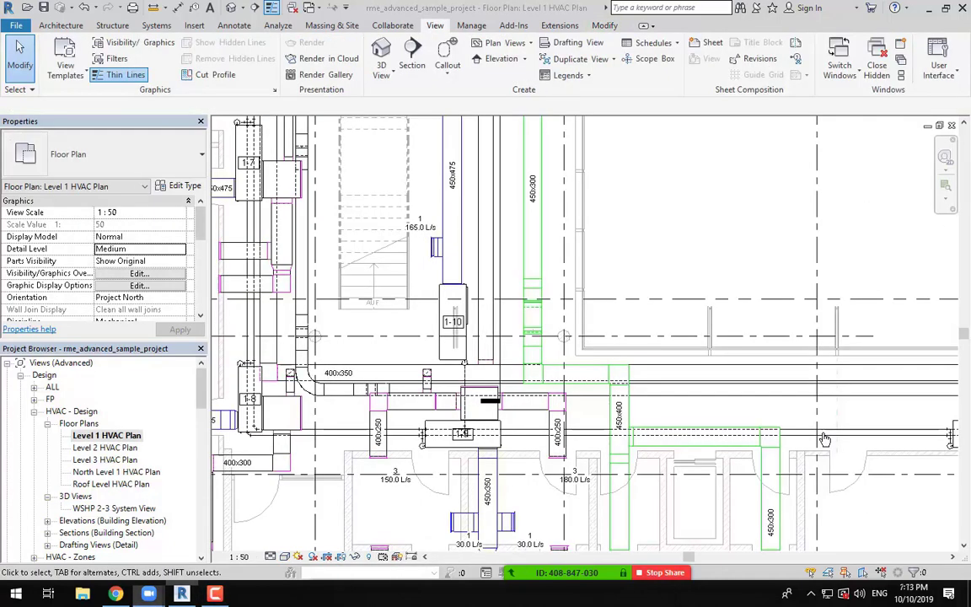
Show the available 3D view types from the Level 1 HVAC Plan and dismiss them without choosing one.
left_click(383, 75)
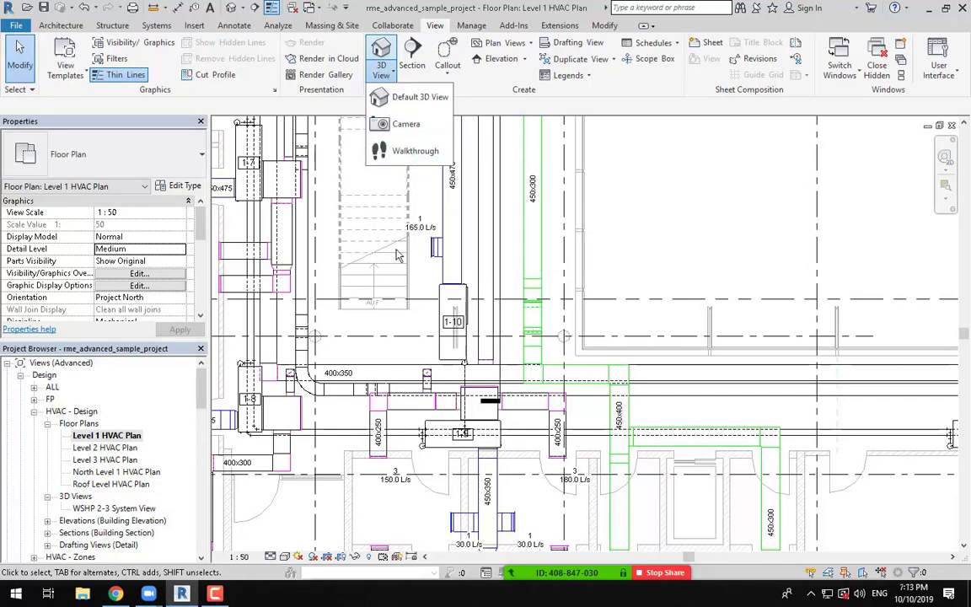
scroll(392, 245, "down", 1)
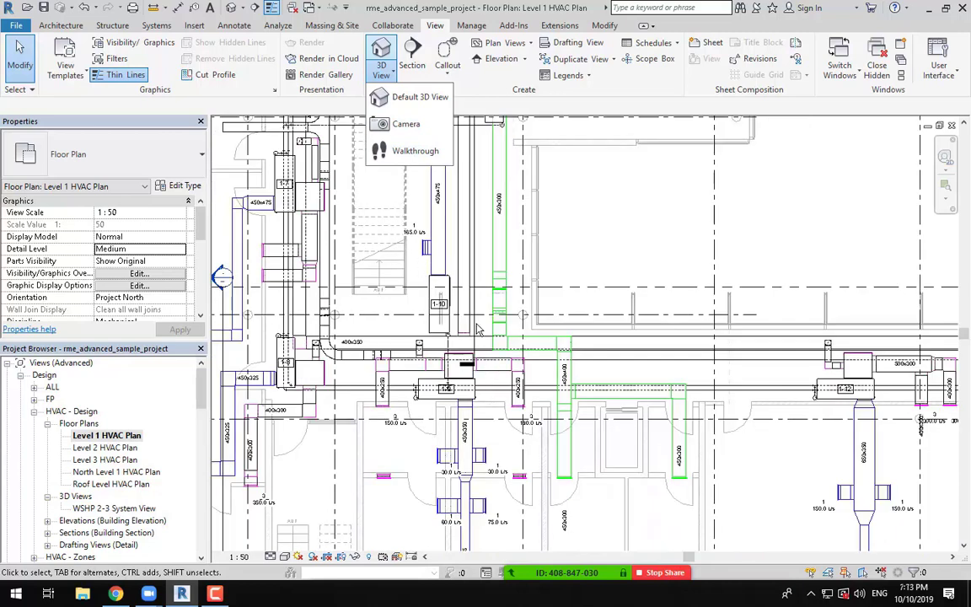
scroll(438, 282, "down", 2)
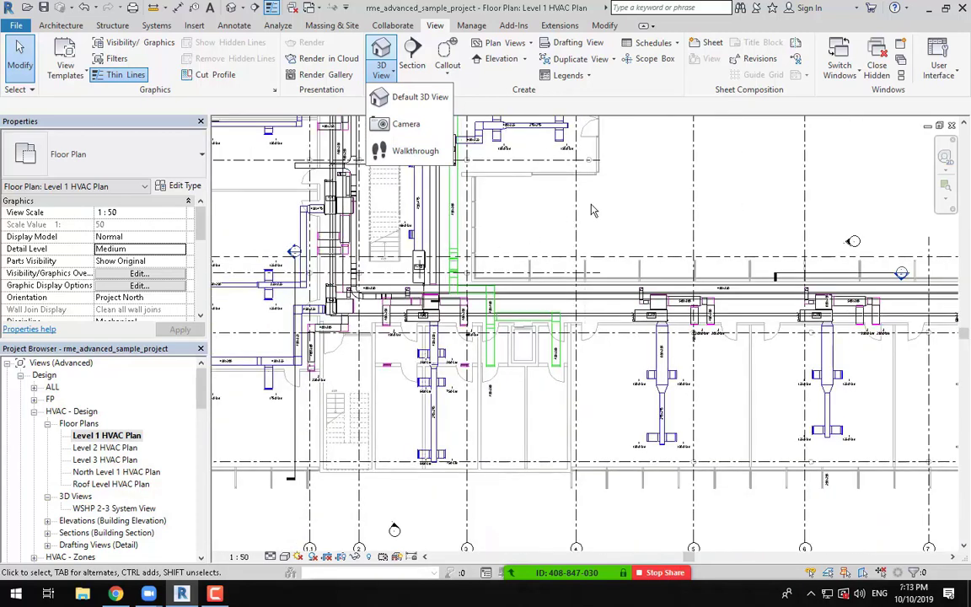
left_click(593, 210)
Create a perspective walkthrough on the Level 1 HVAC Plan, running from the room between grids C and D through the double doors and along the corridor.
scroll(527, 306, "down", 3)
middle_click_drag(477, 216, 567, 376)
scroll(569, 178, "up", 2)
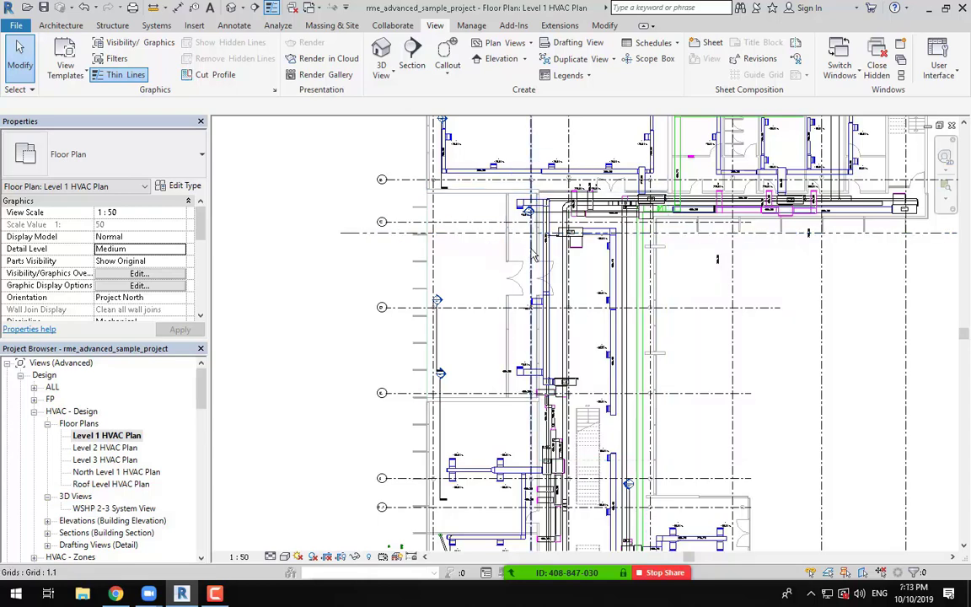
scroll(613, 297, "up", 3)
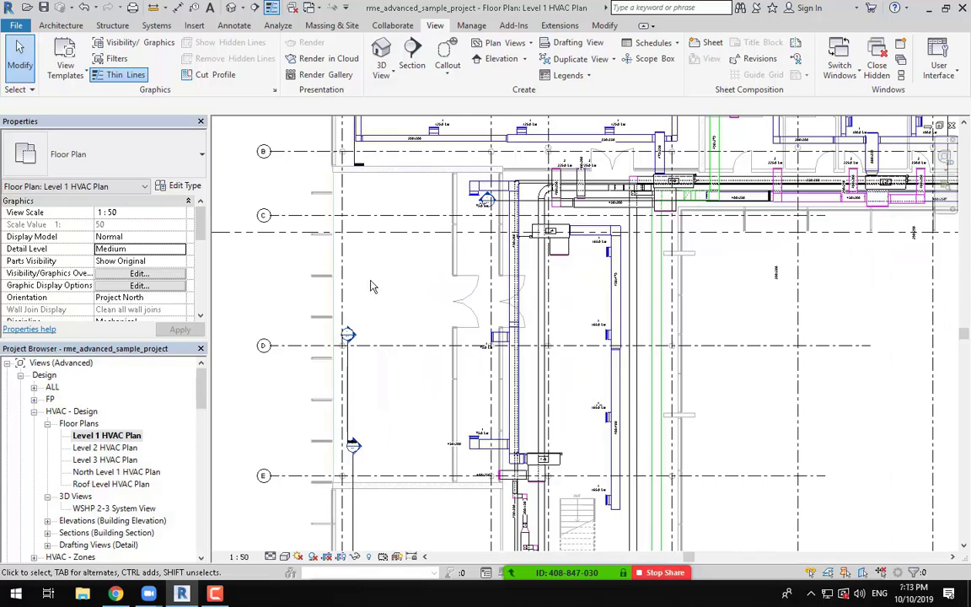
left_click(381, 67)
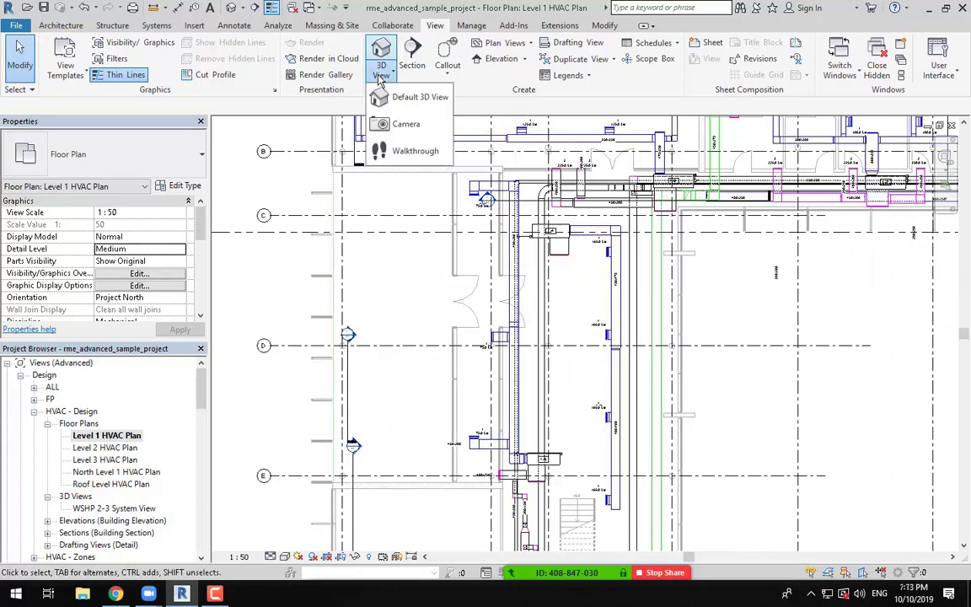
left_click(407, 152)
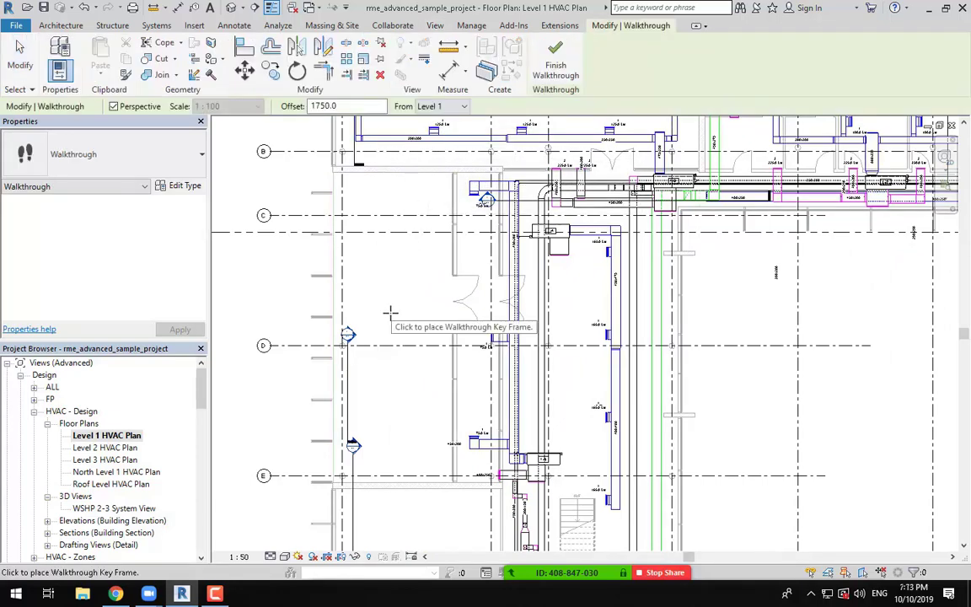
left_click(366, 296)
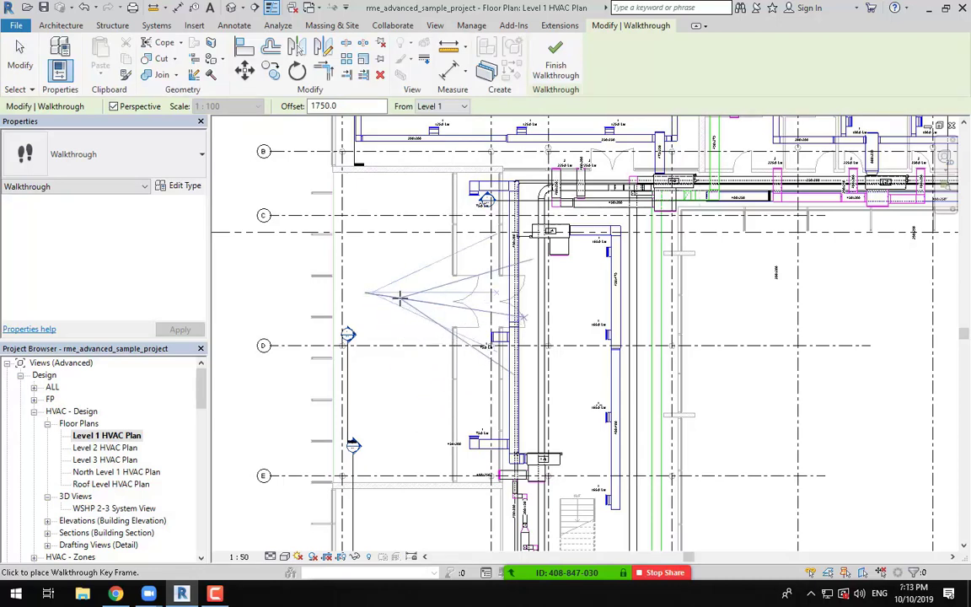
left_click(469, 292)
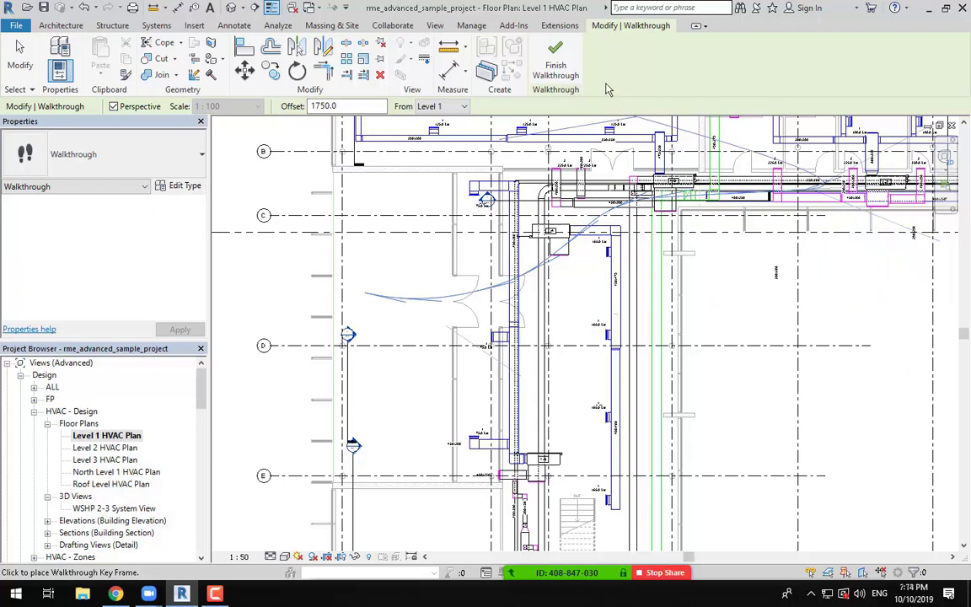
left_click(309, 106)
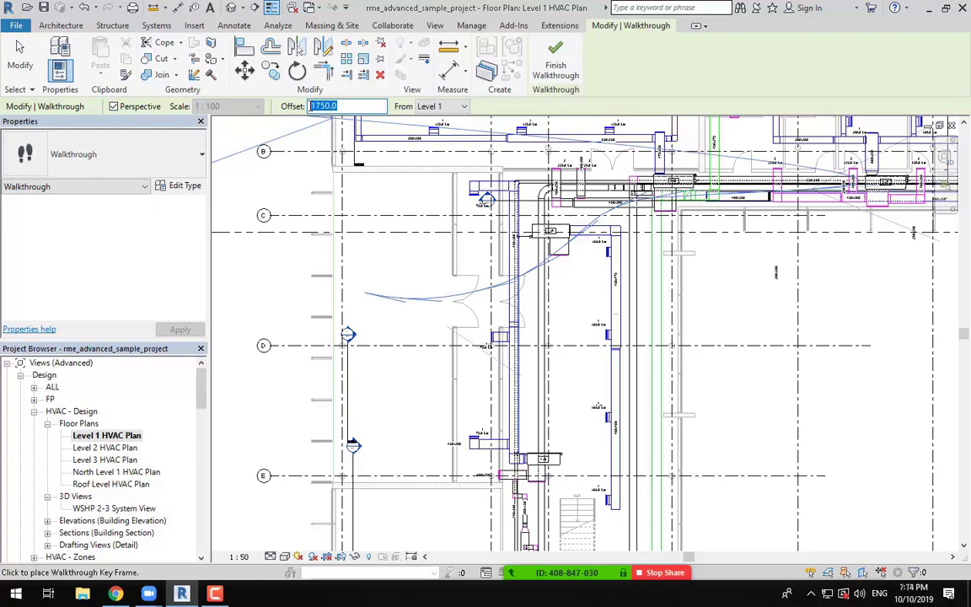
left_click(570, 74)
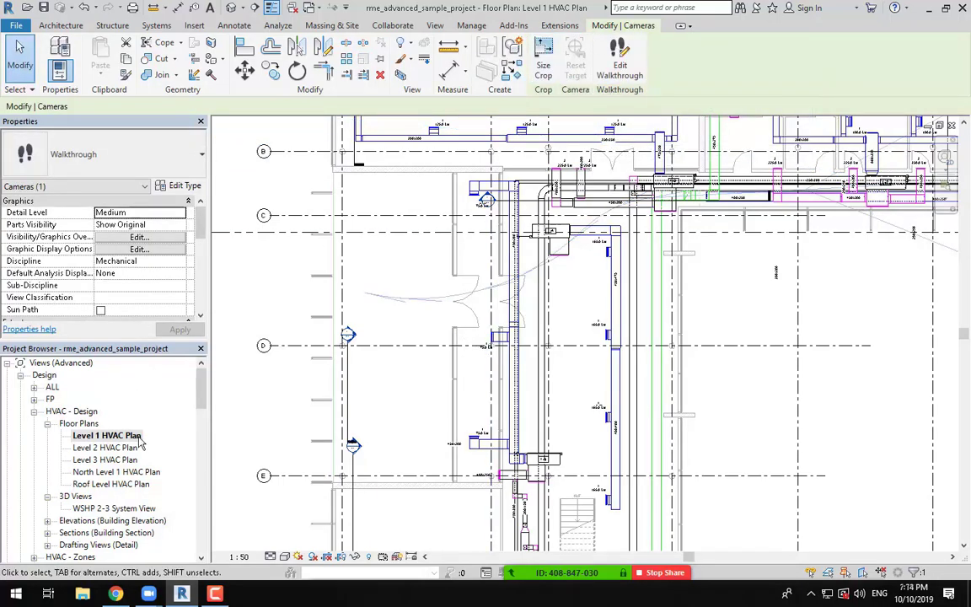
Edit the walkthrough, set its active frame to 1 and open the walkthrough view.
left_click(616, 63)
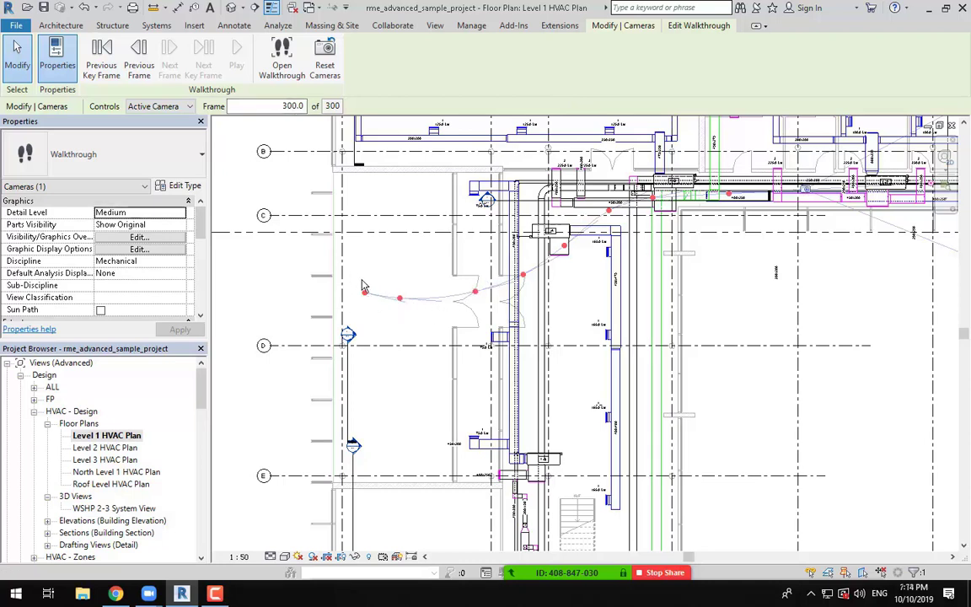
left_click_drag(263, 105, 335, 102)
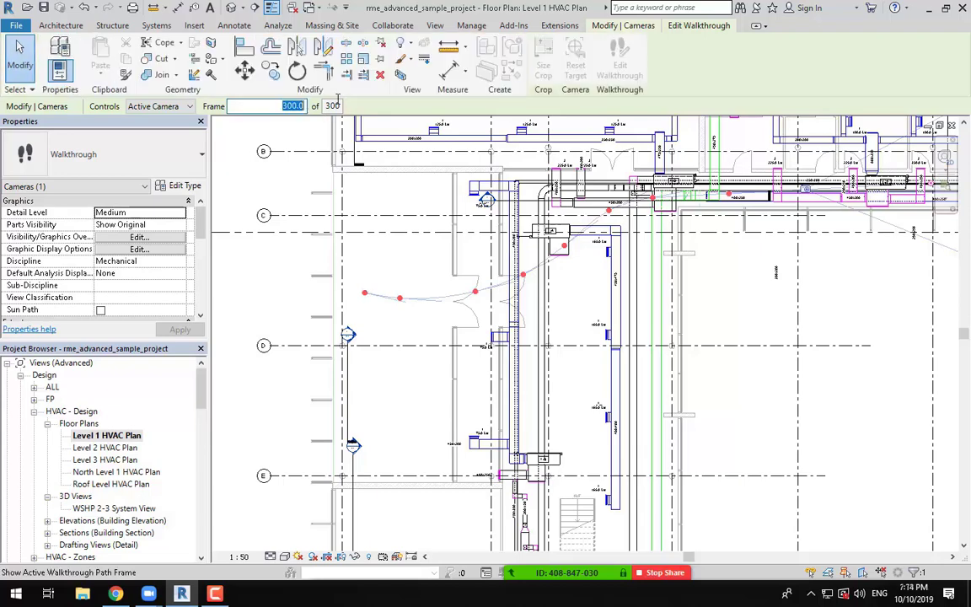
type("1")
key("Return")
left_click(684, 28)
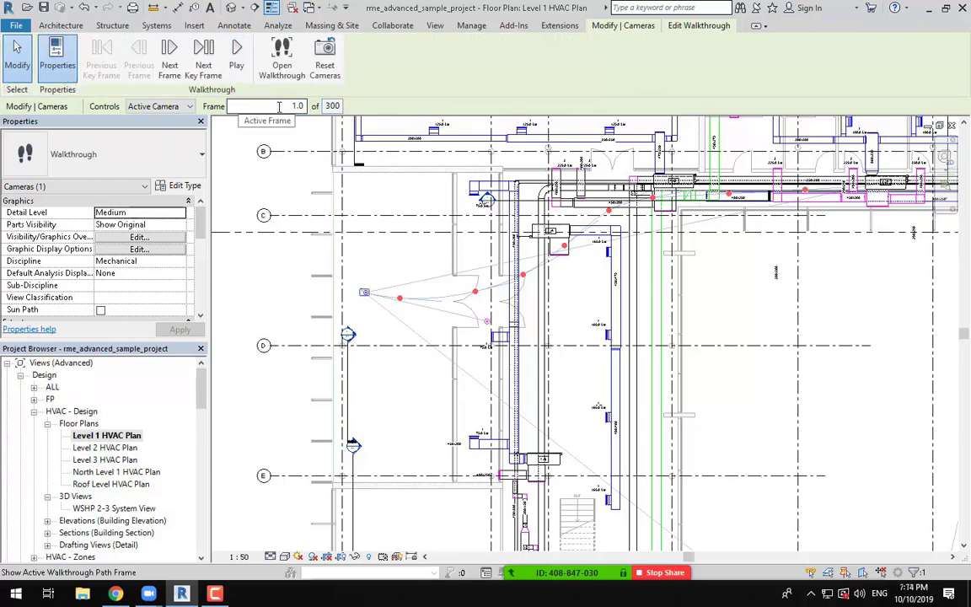
left_click(281, 50)
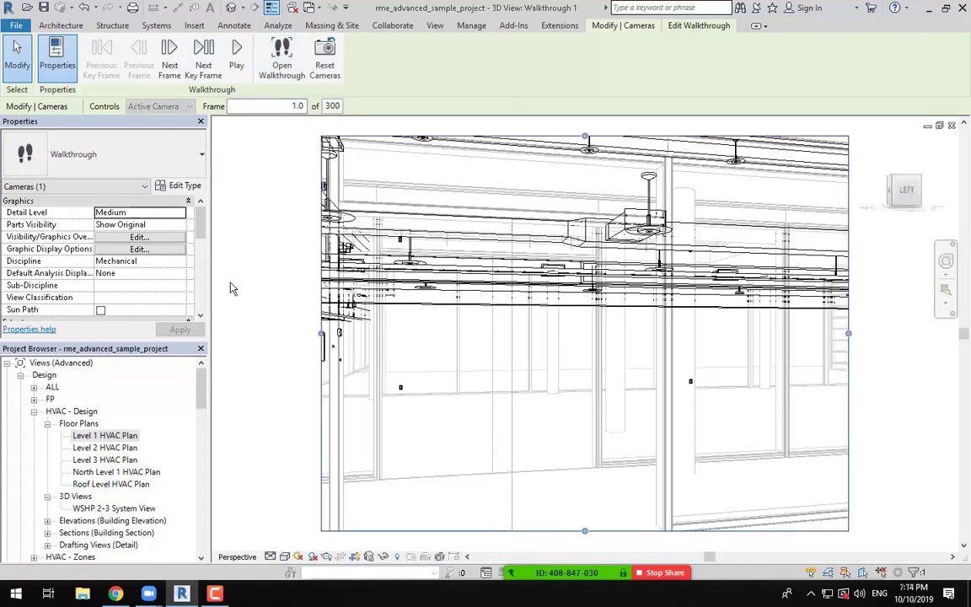
Set the walkthrough view to the Coordination discipline with a shaded visual style and play the walkthrough.
left_click(183, 263)
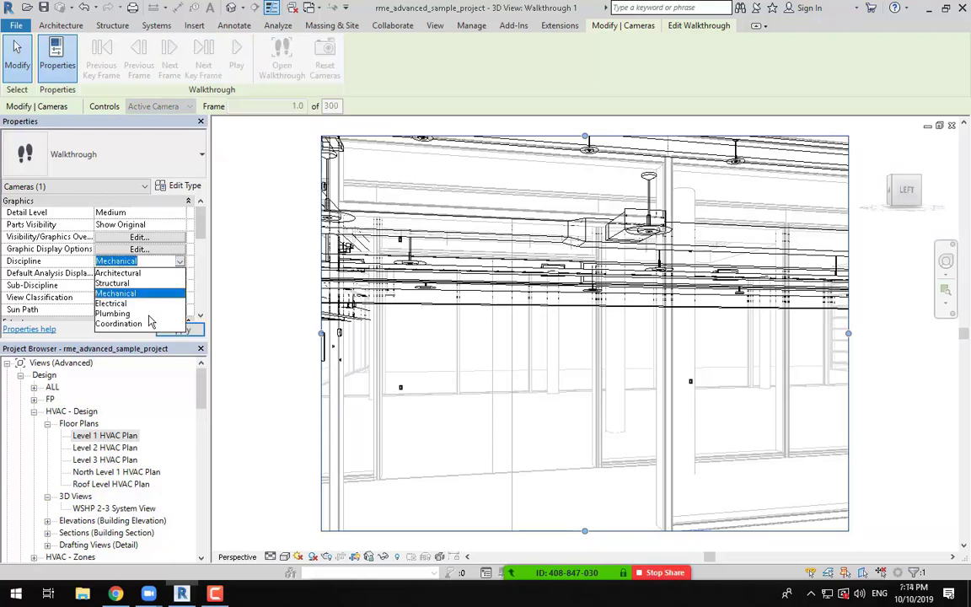
left_click(149, 324)
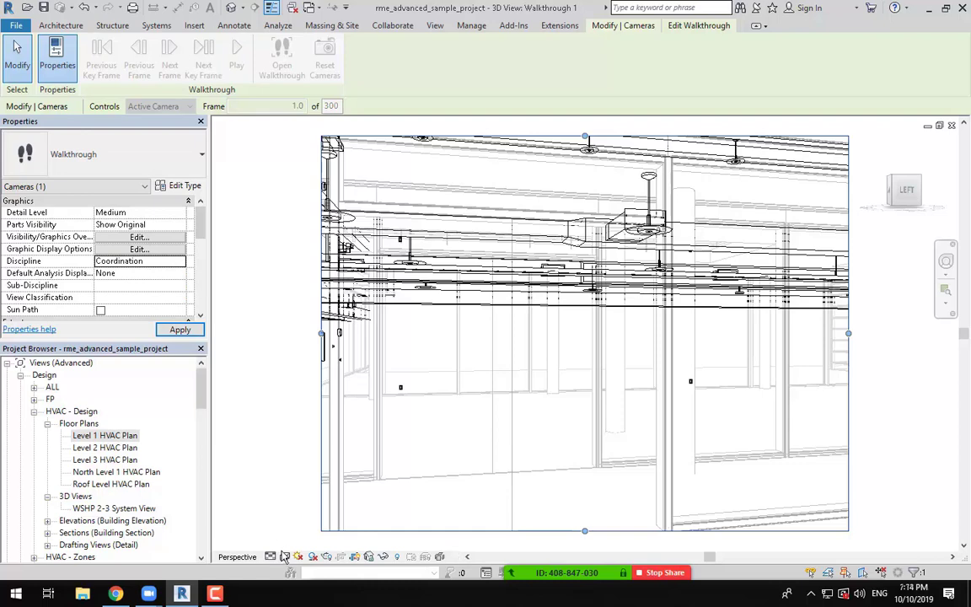
left_click(285, 557)
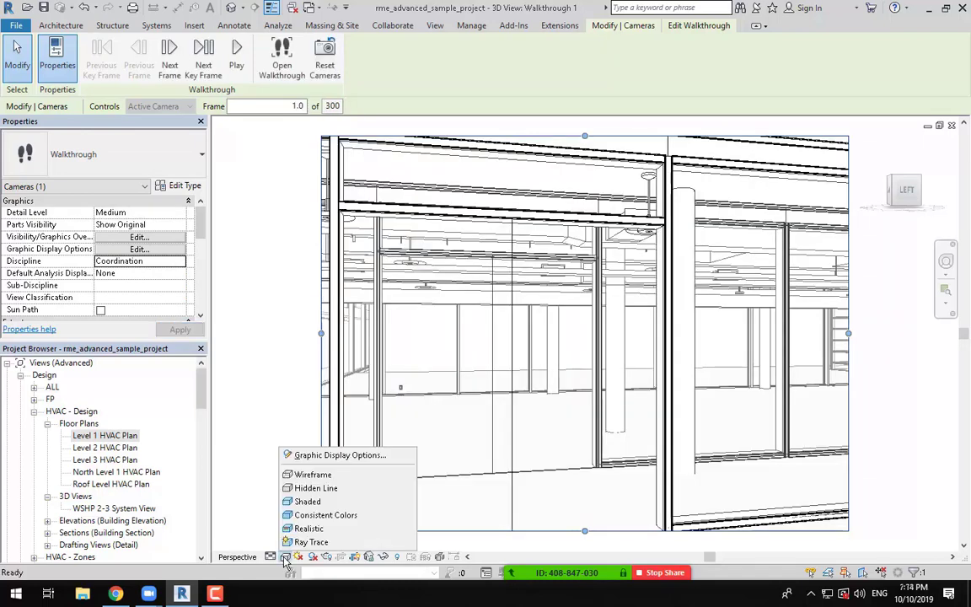
left_click(311, 516)
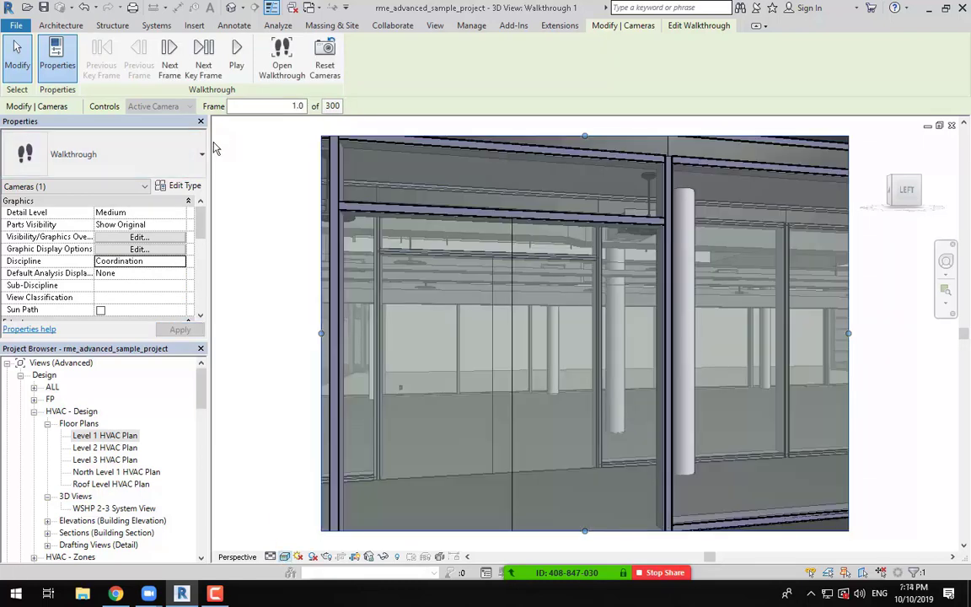
left_click(236, 58)
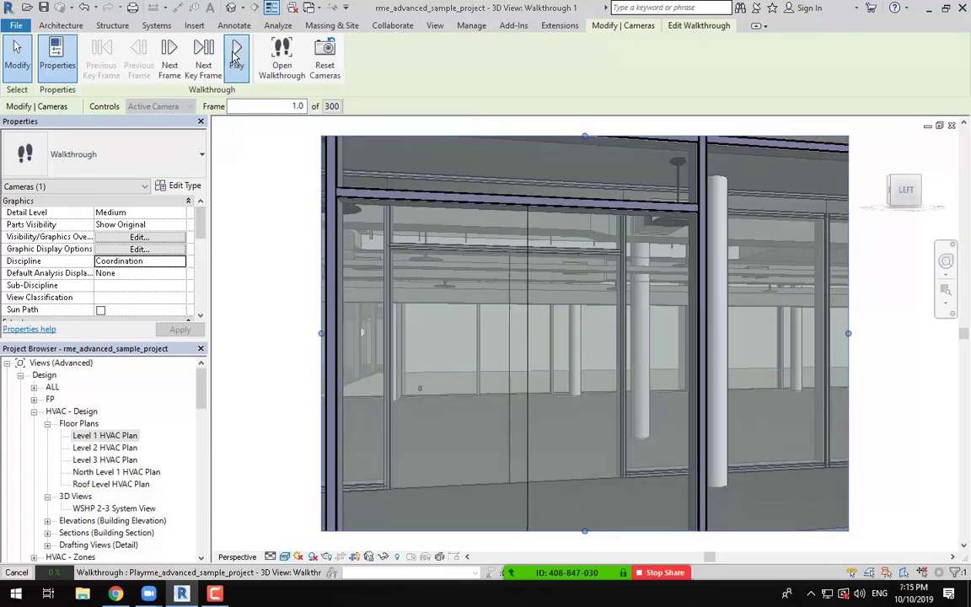
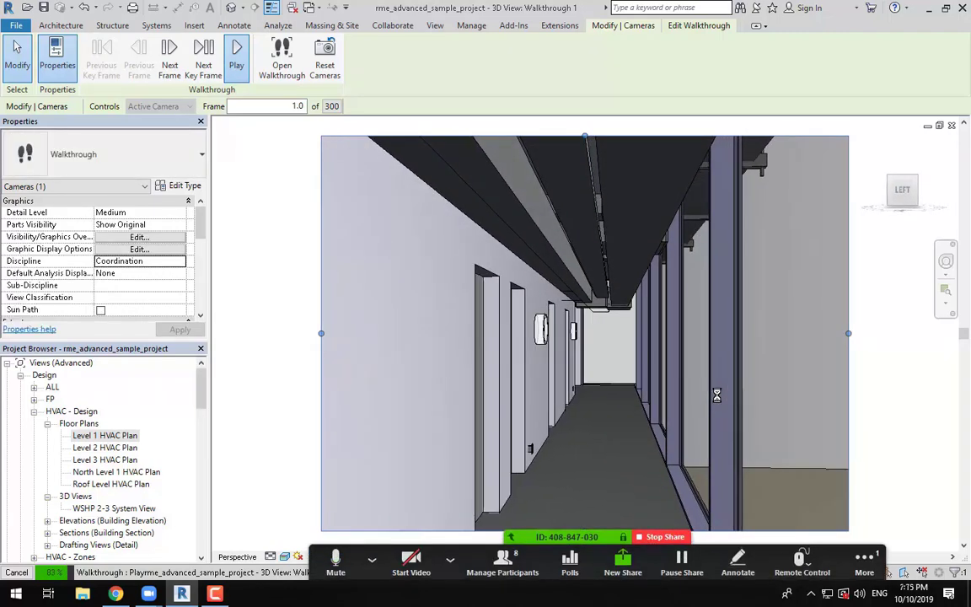
Open the Zoom group chat and read the new message.
left_click(873, 566)
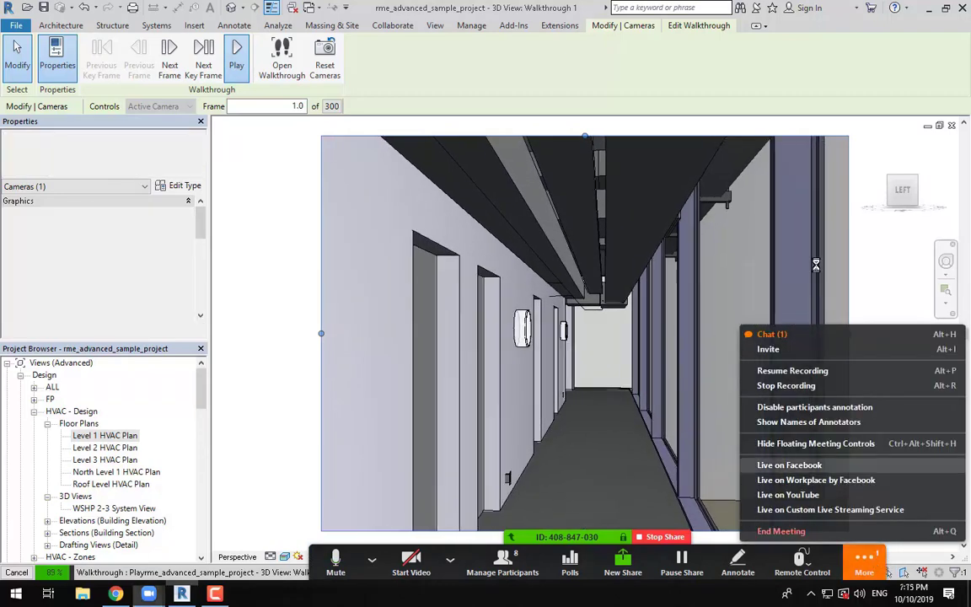
left_click(826, 334)
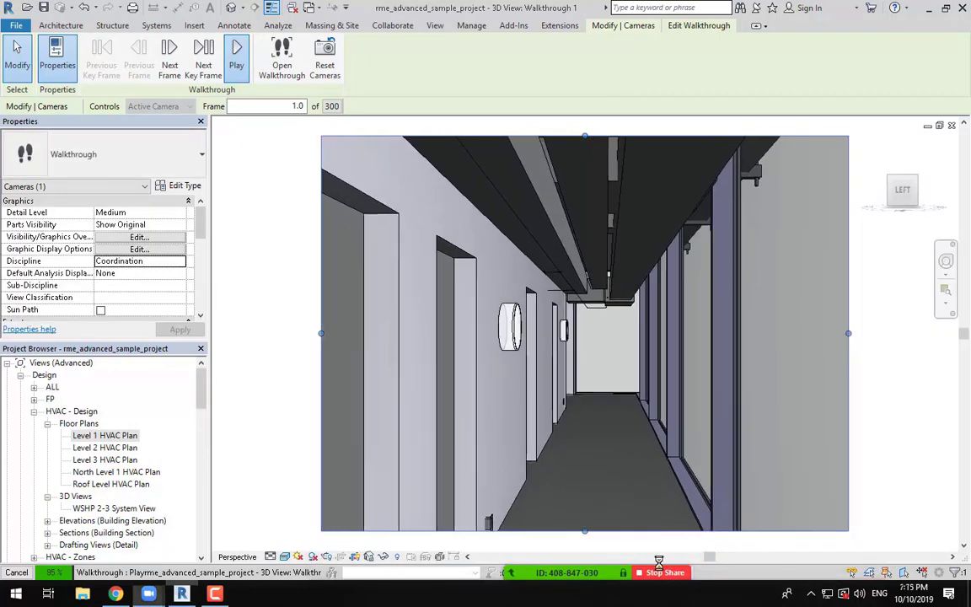
left_click(864, 560)
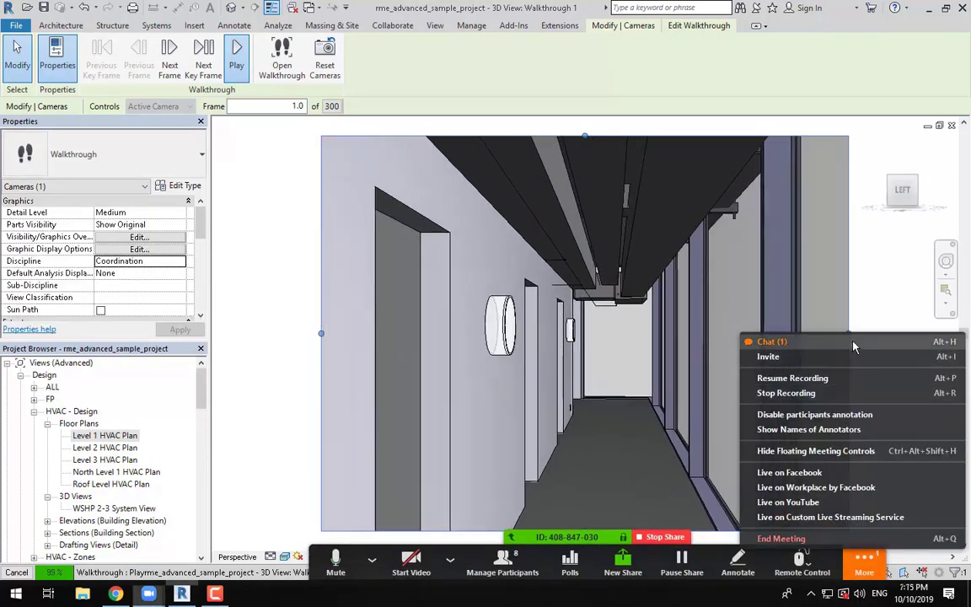
left_click(771, 341)
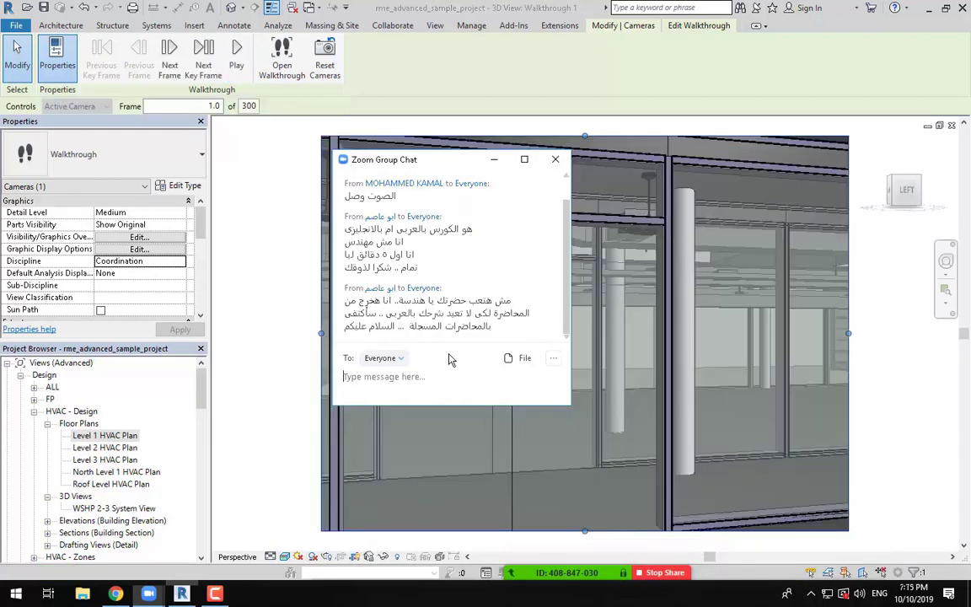
left_click(422, 392)
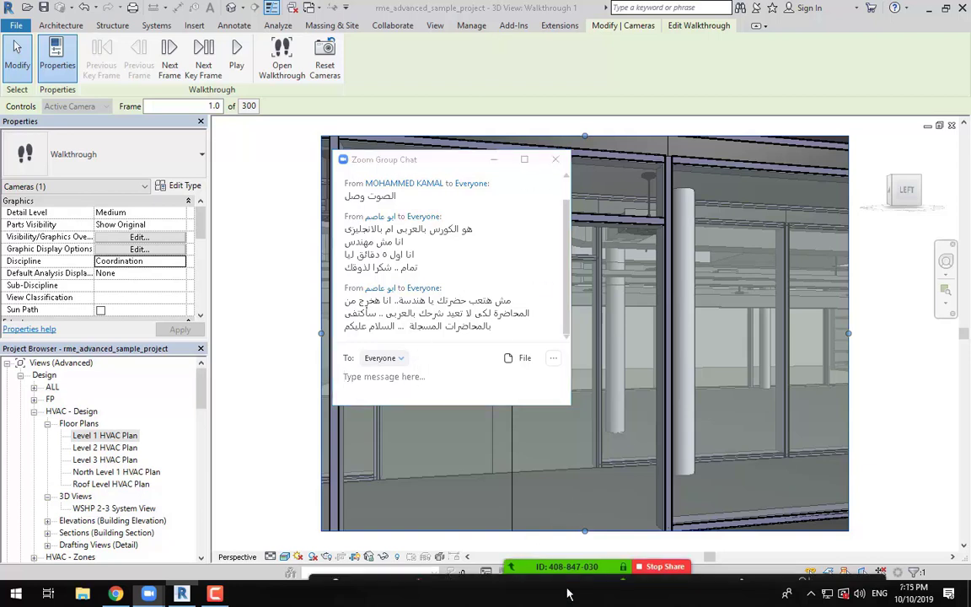
Look through the whole Zoom participants list and minimise both the list and the group chat.
left_click(499, 563)
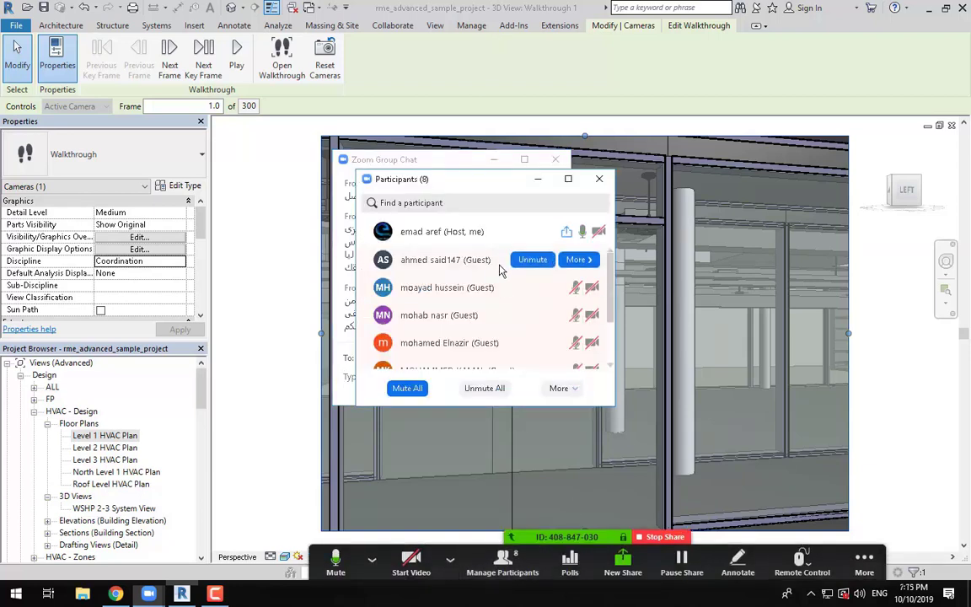
scroll(493, 295, "down", 2)
scroll(493, 301, "down", 1)
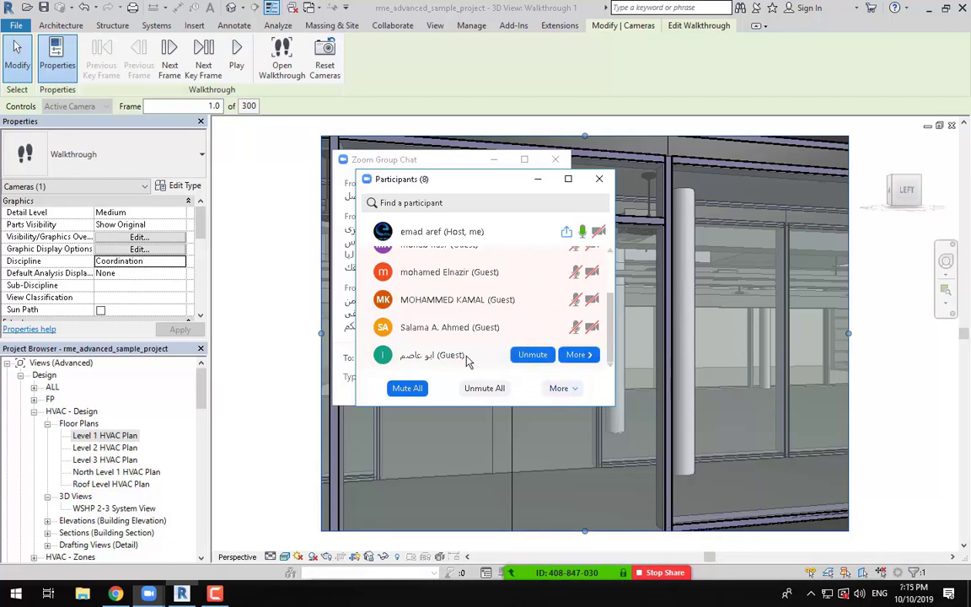
scroll(476, 333, "up", 3)
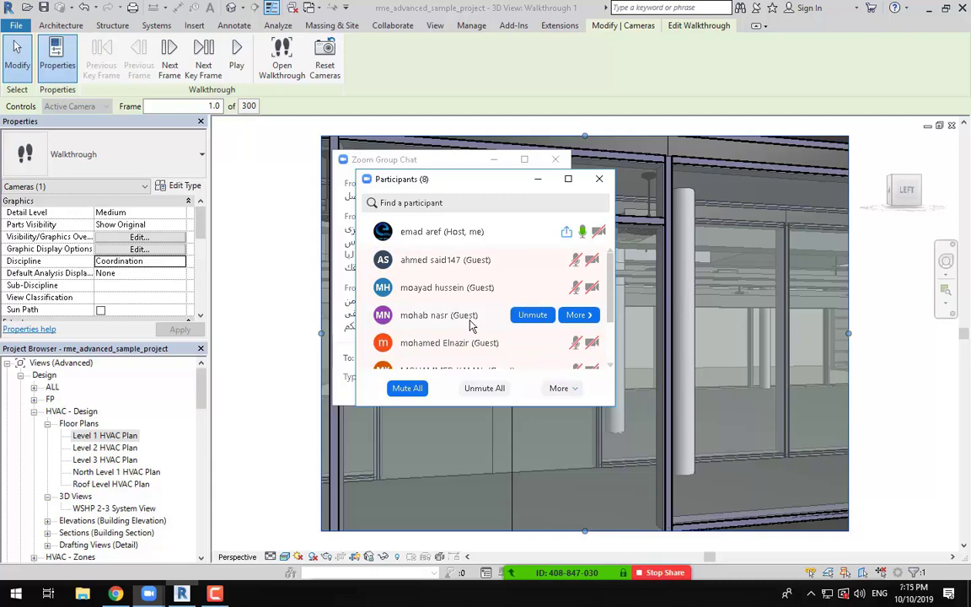
left_click_drag(486, 182, 586, 241)
scroll(563, 365, "down", 2)
scroll(565, 371, "down", 1)
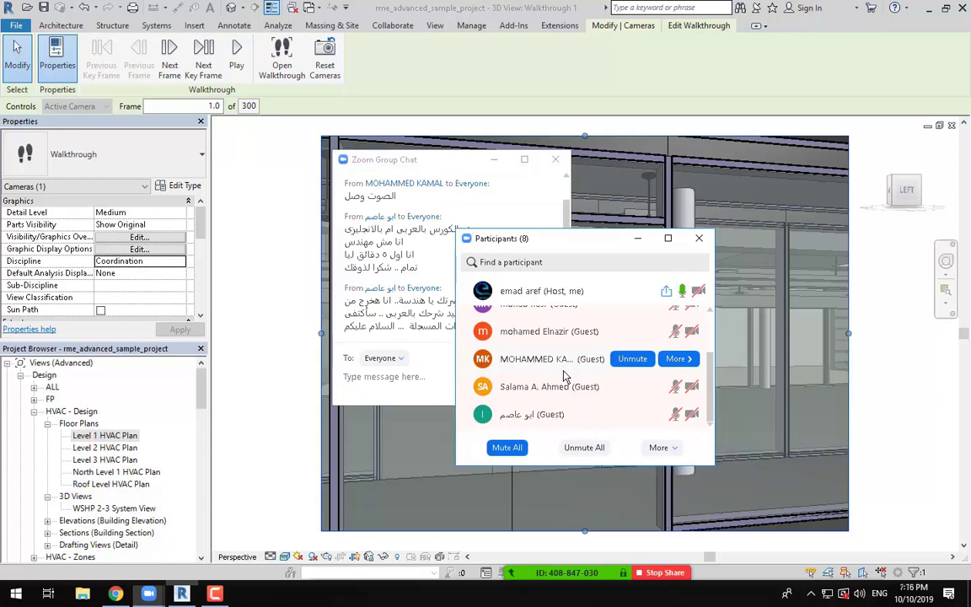
left_click(640, 241)
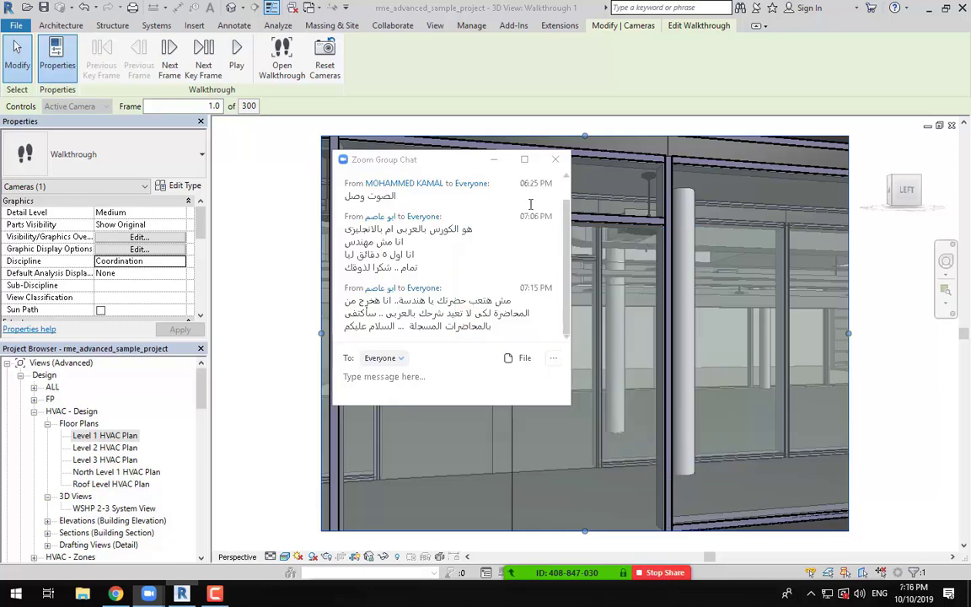
left_click(494, 160)
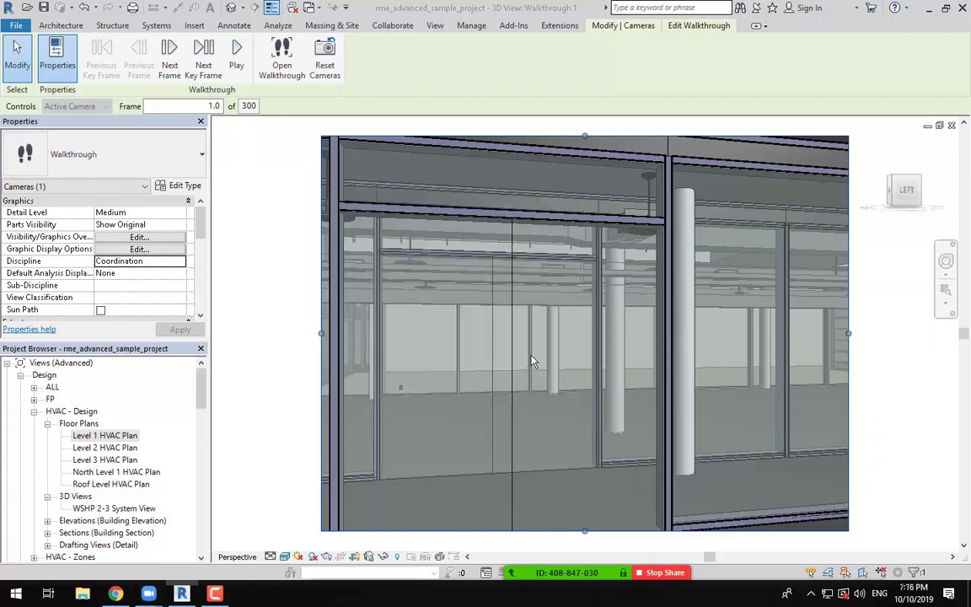
Bring back the Zoom participants list, check its first entries and minimise it again.
left_click(211, 105)
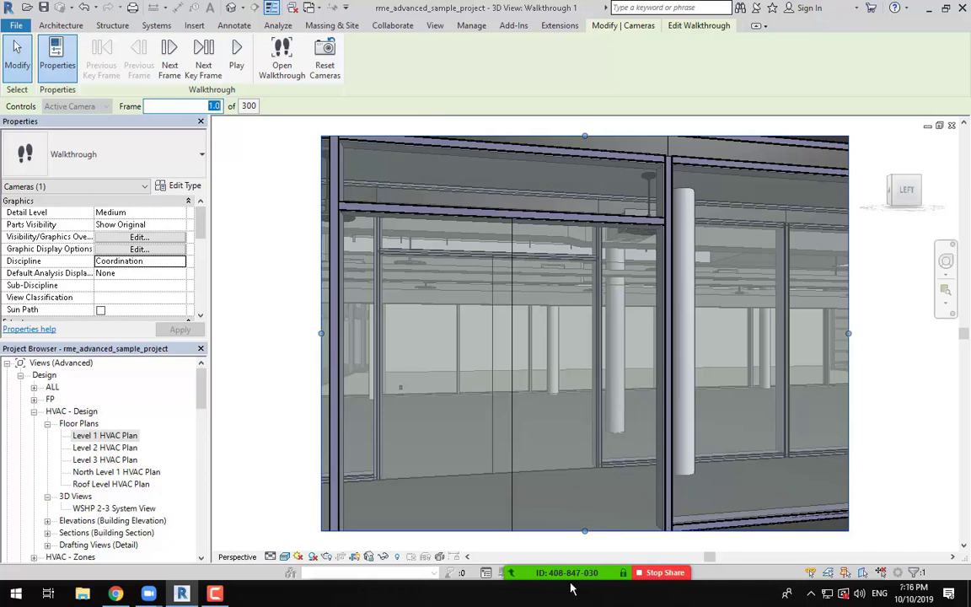
mouse_move(547, 573)
left_click(504, 566)
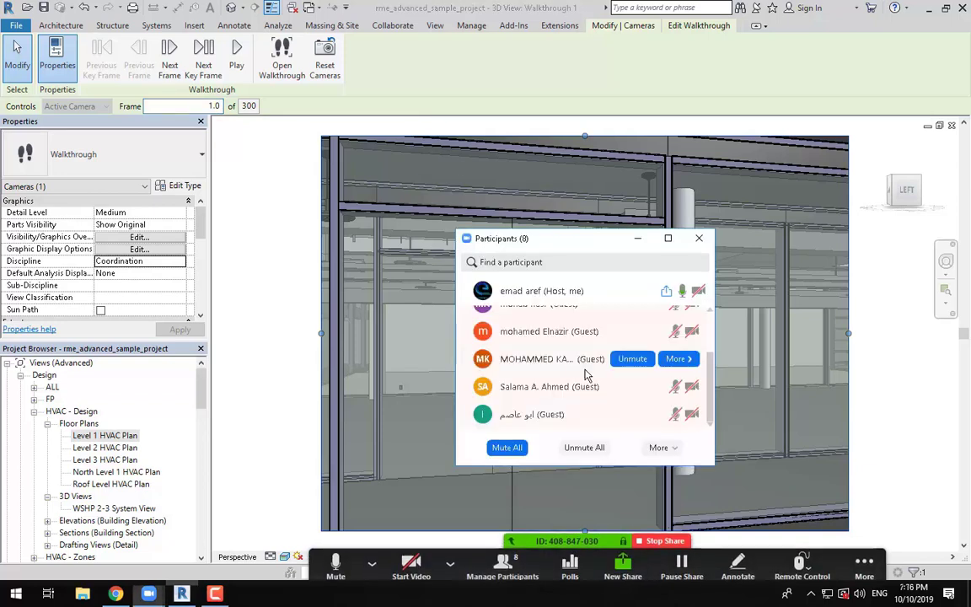
scroll(586, 371, "up", 3)
left_click(637, 238)
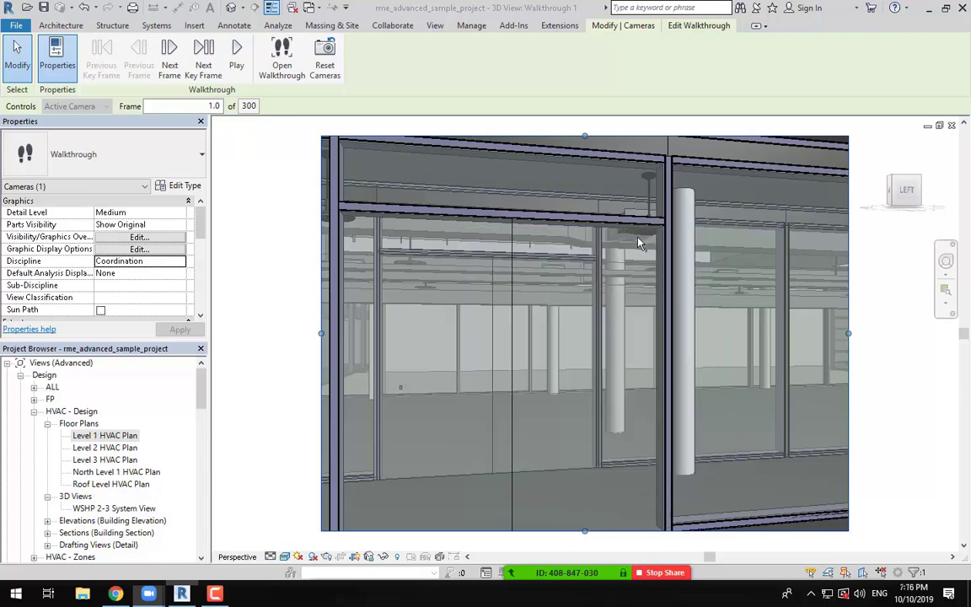
Reopen the Zoom group chat, read the latest reply and minimise the chat.
mouse_move(472, 573)
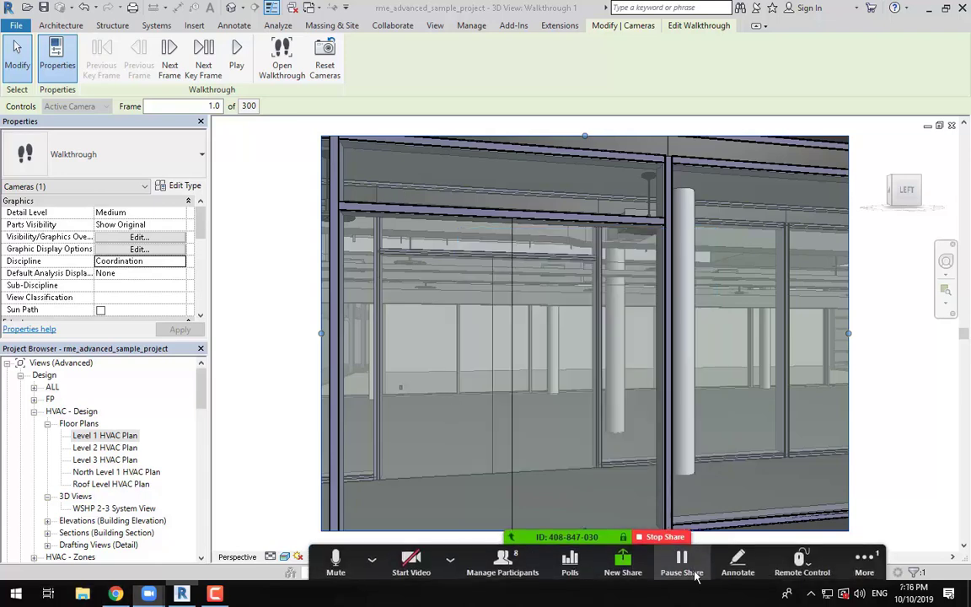
left_click(864, 563)
left_click(769, 334)
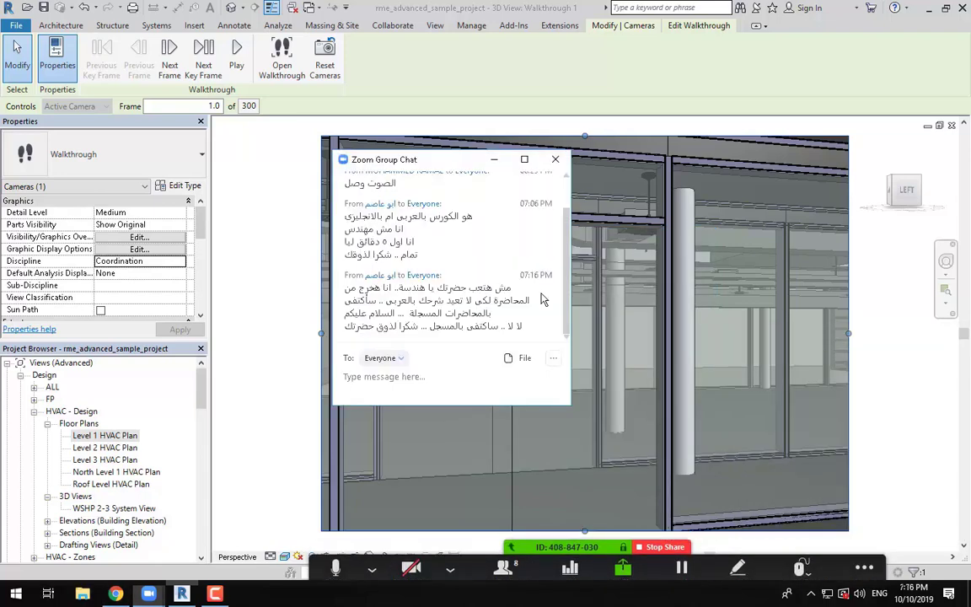
scroll(532, 287, "up", 2)
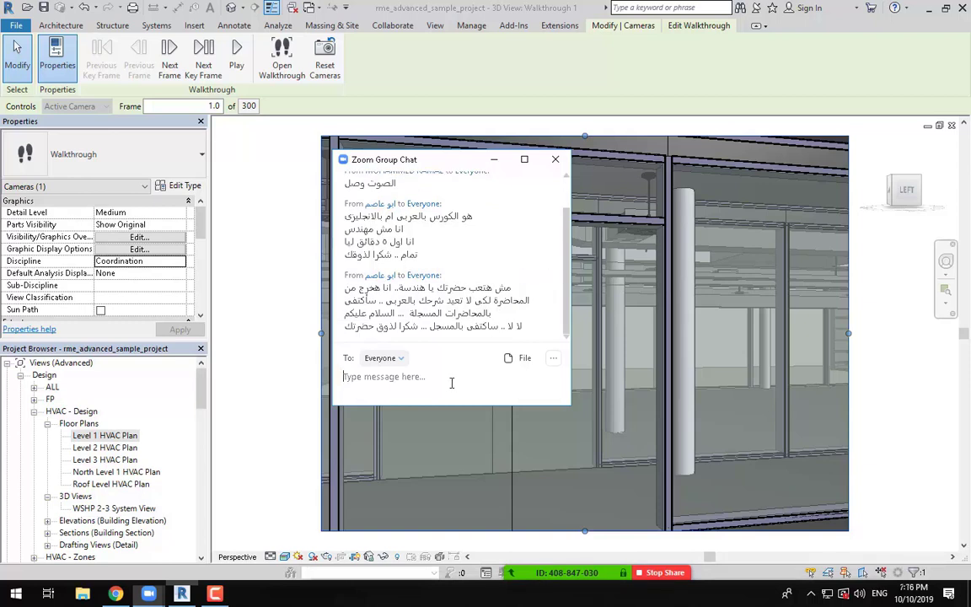
left_click(494, 159)
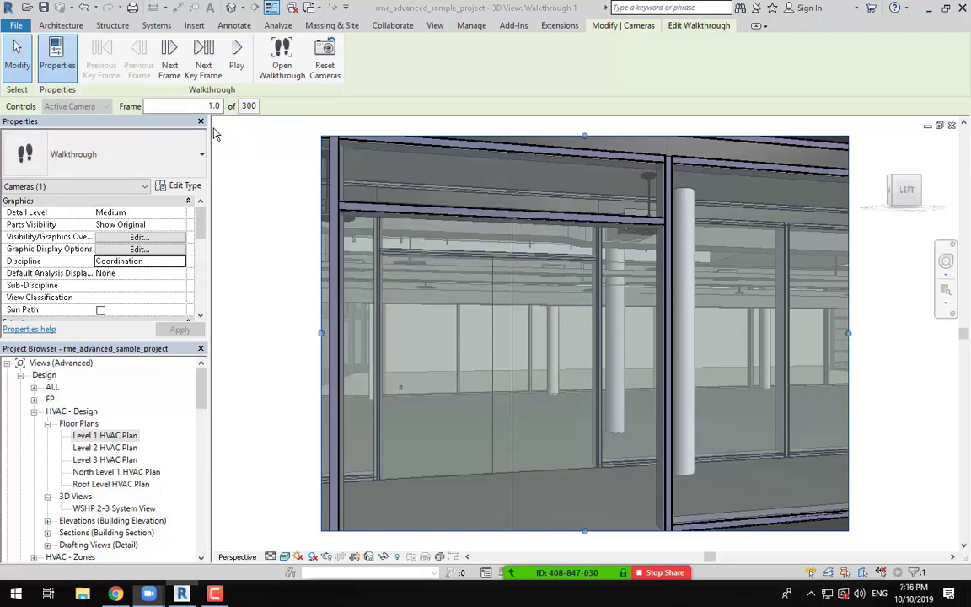
Check the elapsed recording time in the screen recorder and minimise the recorder.
left_click(210, 596)
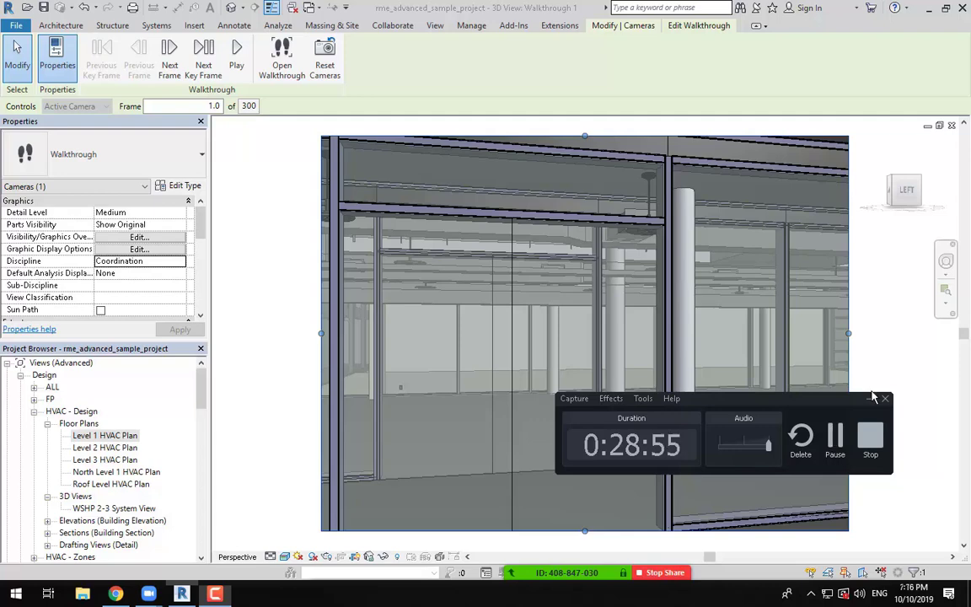
left_click(874, 404)
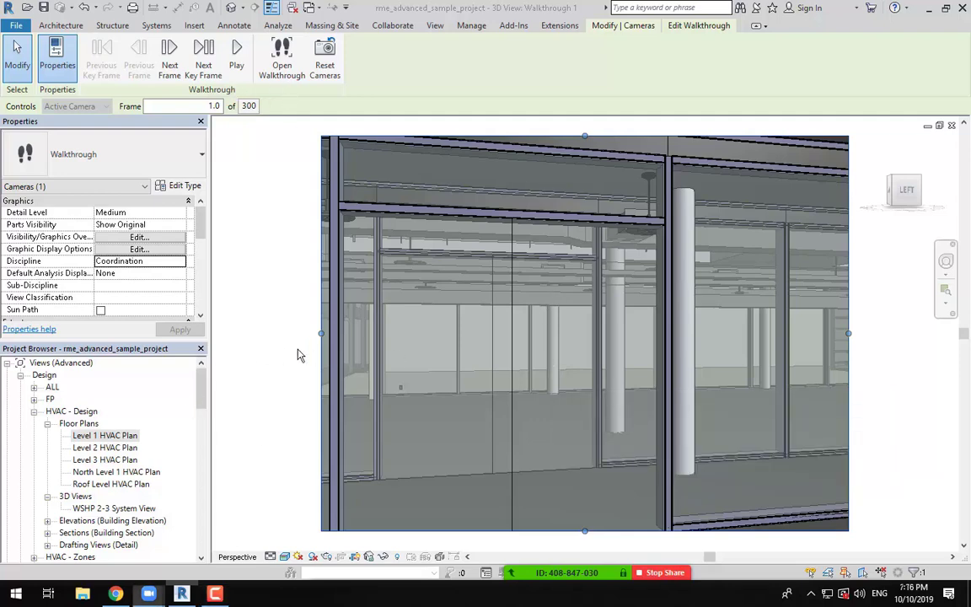
left_click(215, 594)
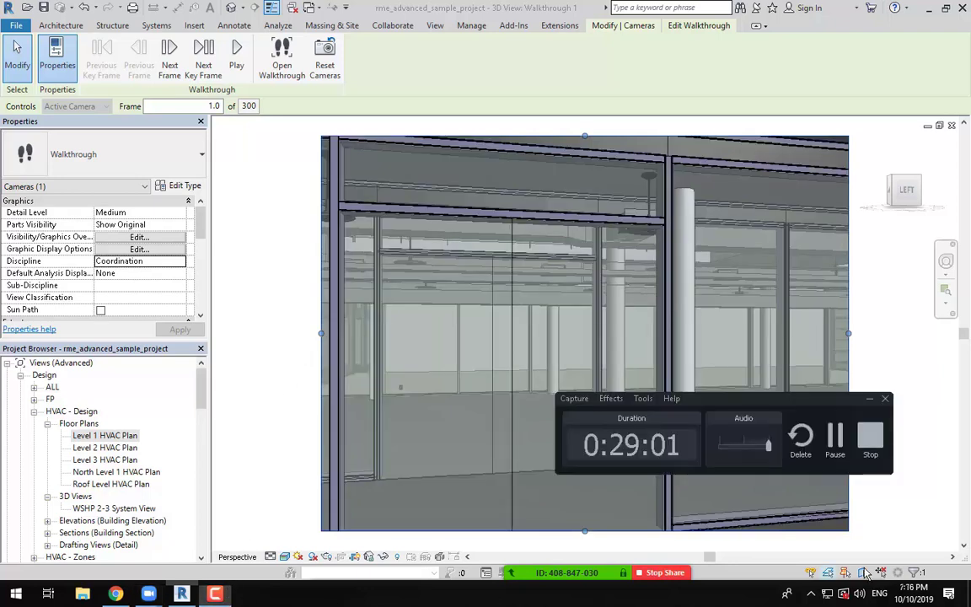
left_click(874, 404)
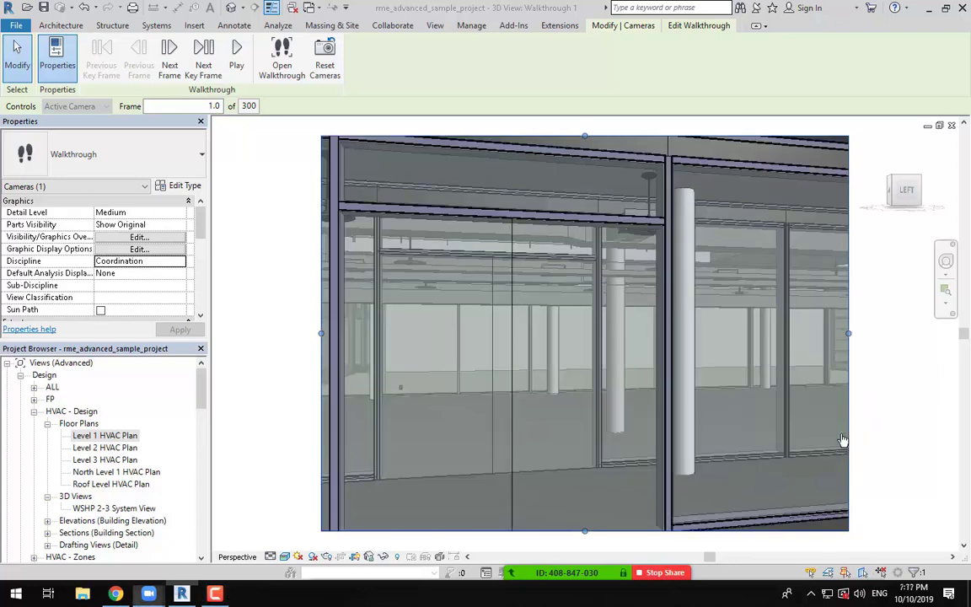
Close the Walkthrough 1 view and return to the Level 1 HVAC Plan.
left_click(952, 126)
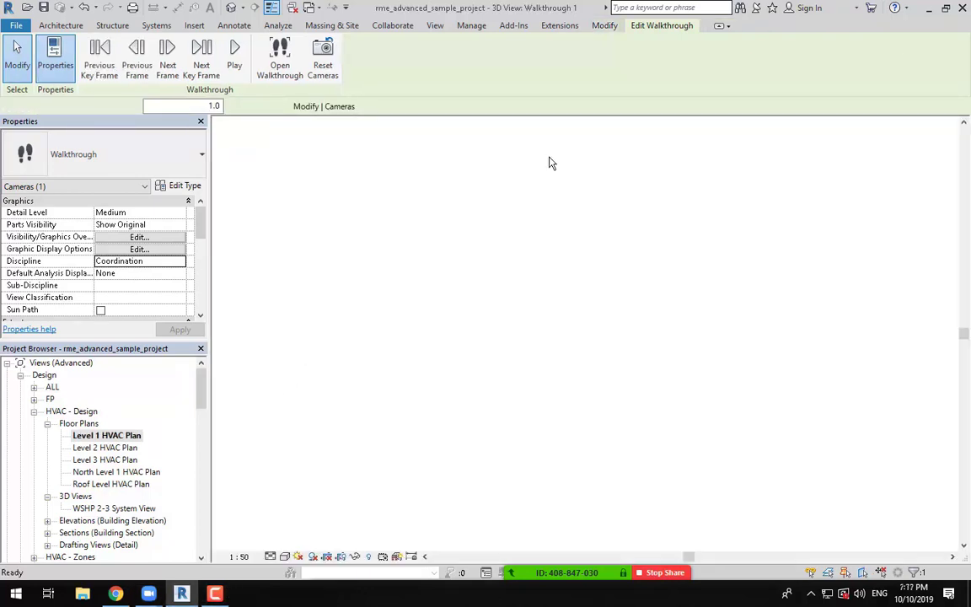
scroll(716, 324, "down", 2)
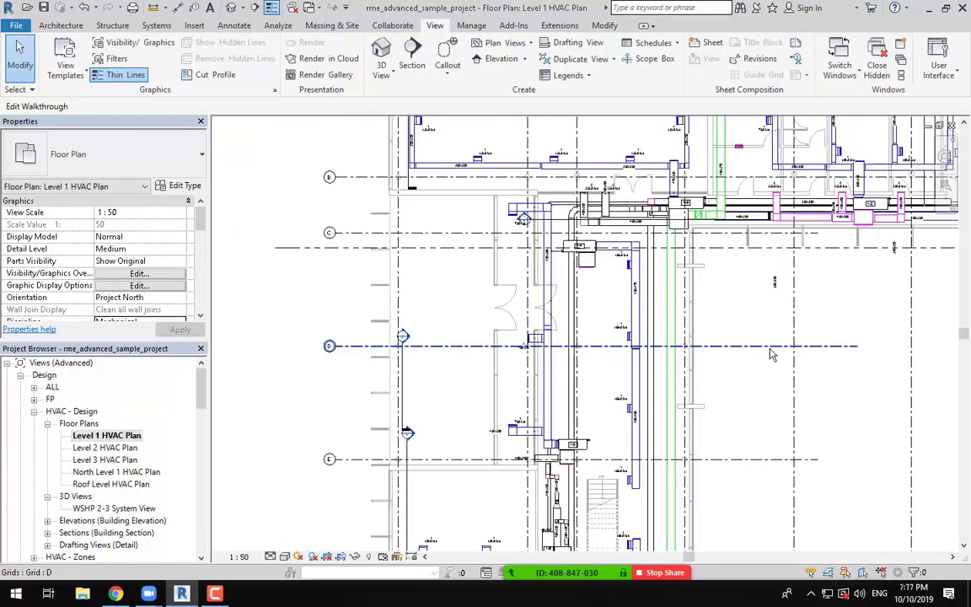
middle_click_drag(715, 328, 747, 368)
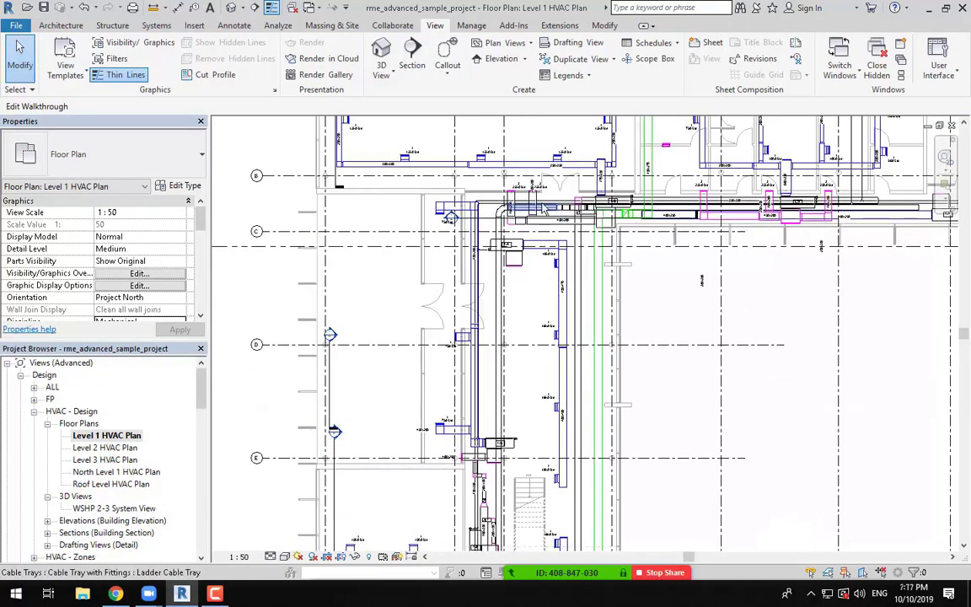
Open the project's Electrical Settings and show the Voltage Definitions.
left_click(472, 25)
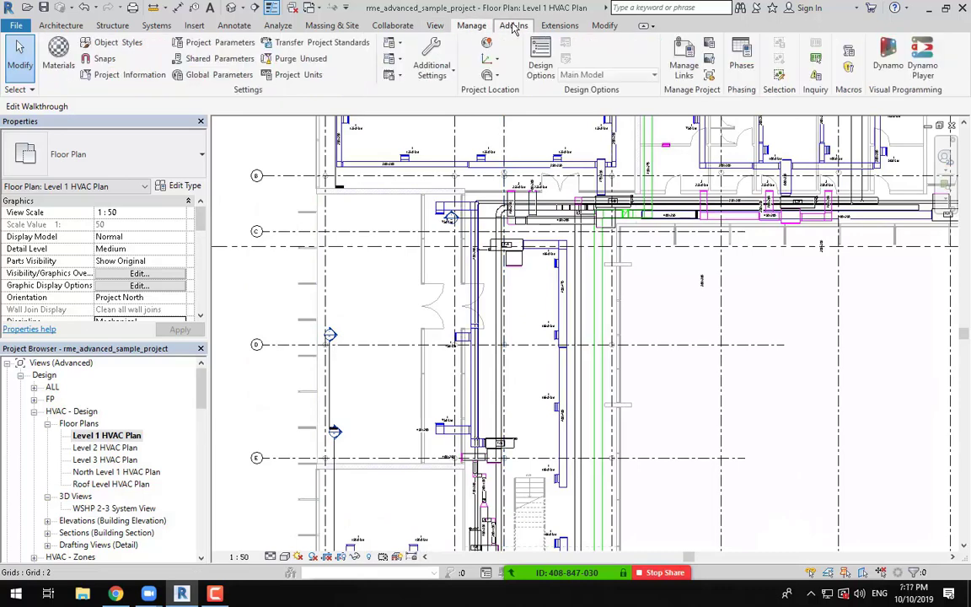
left_click(401, 61)
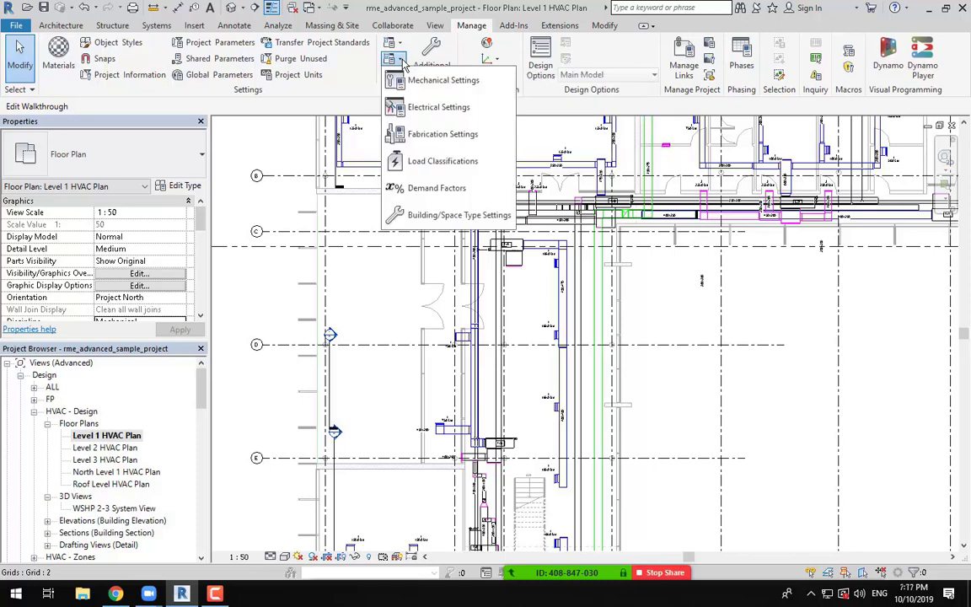
left_click(438, 110)
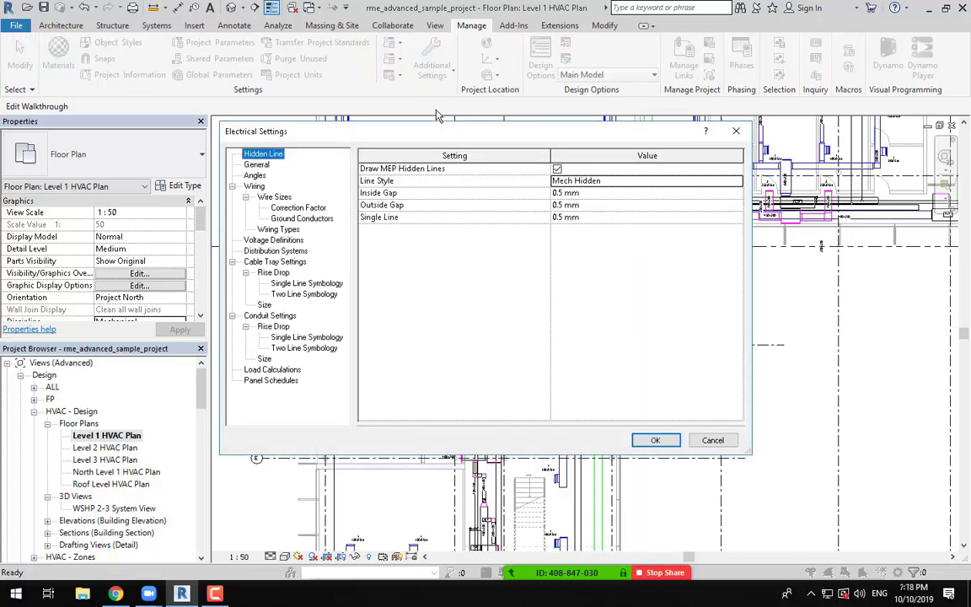
left_click(272, 240)
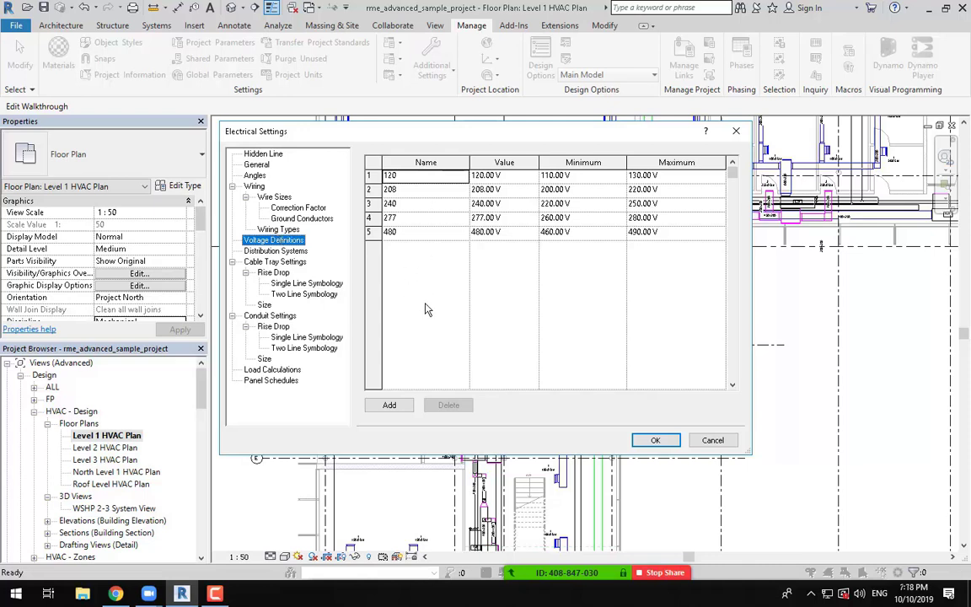
Add a voltage definition named 220 with a value of 220 V.
left_click(394, 407)
left_click(443, 247)
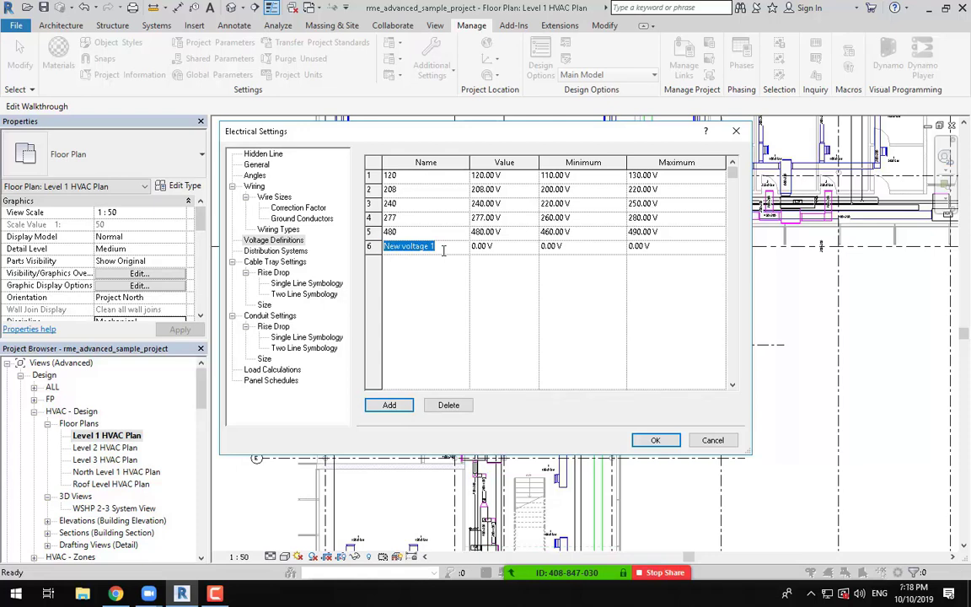
type("220")
left_click(487, 286)
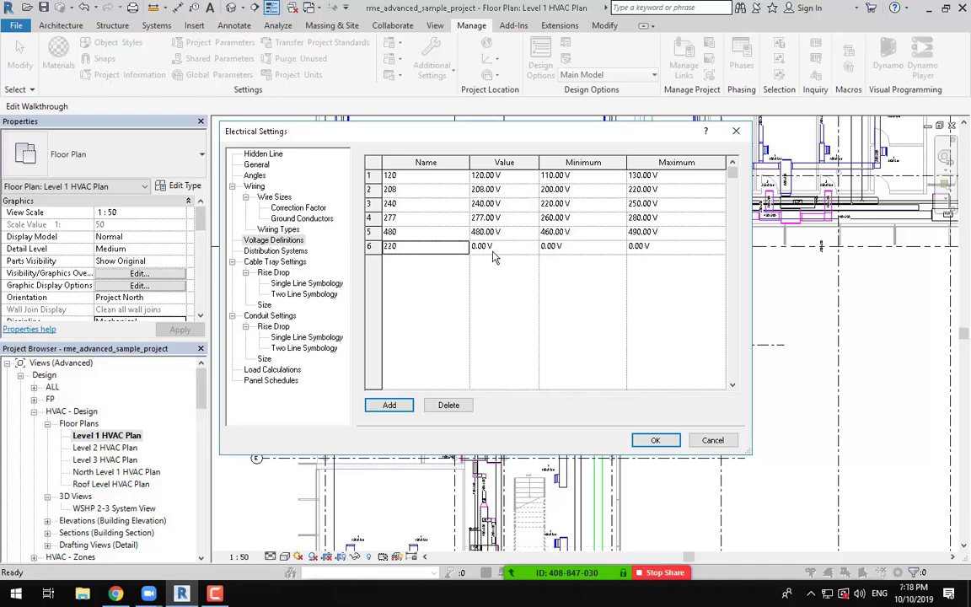
left_click(485, 247)
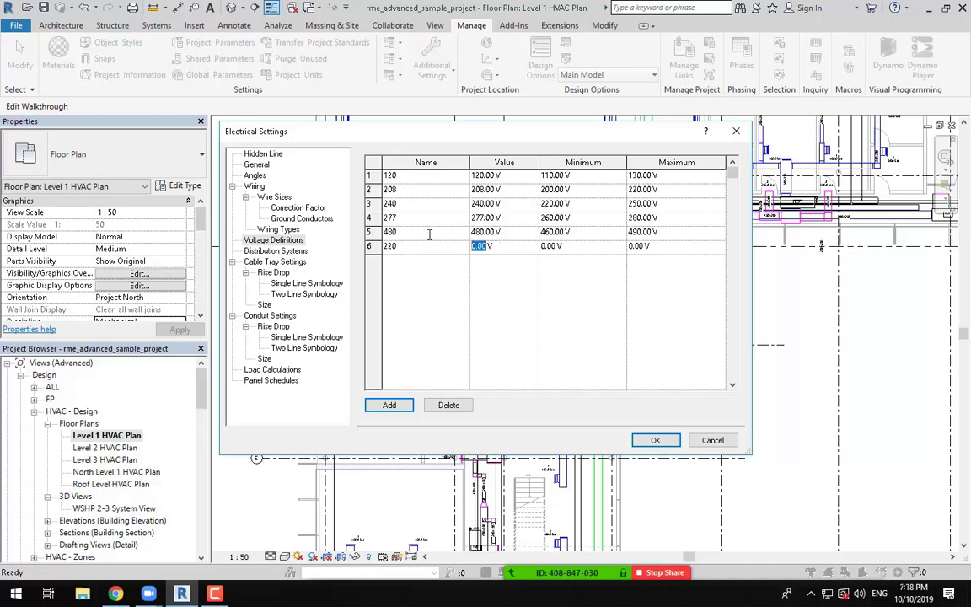
type("220")
Set the 220 voltage definition's minimum to 210 V and its maximum to 230 V.
left_click(557, 286)
left_click(548, 247)
left_click_drag(554, 246, 484, 246)
type("210")
key("Return")
left_click(639, 247)
left_click_drag(635, 246, 613, 245)
type("230")
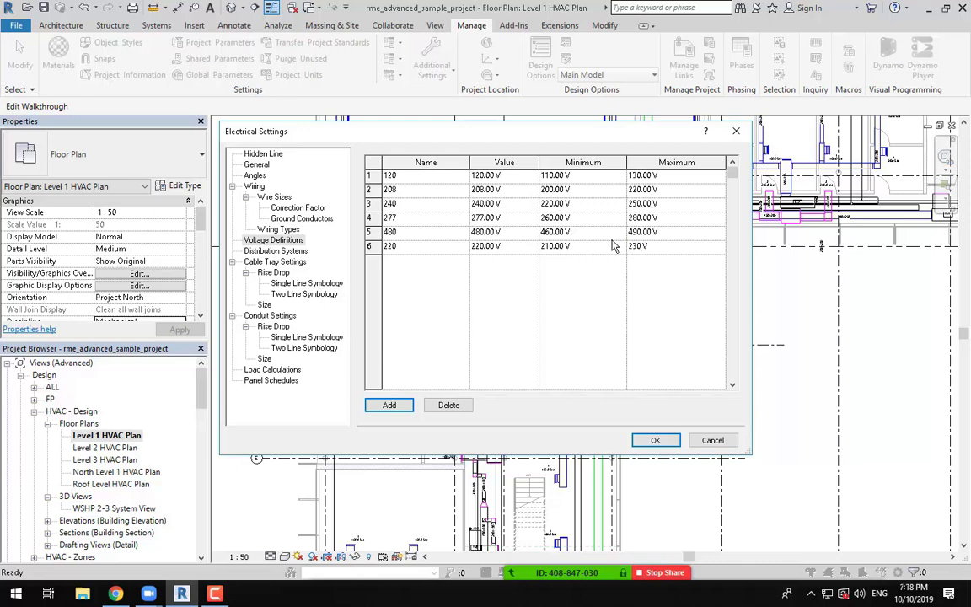
key("Return")
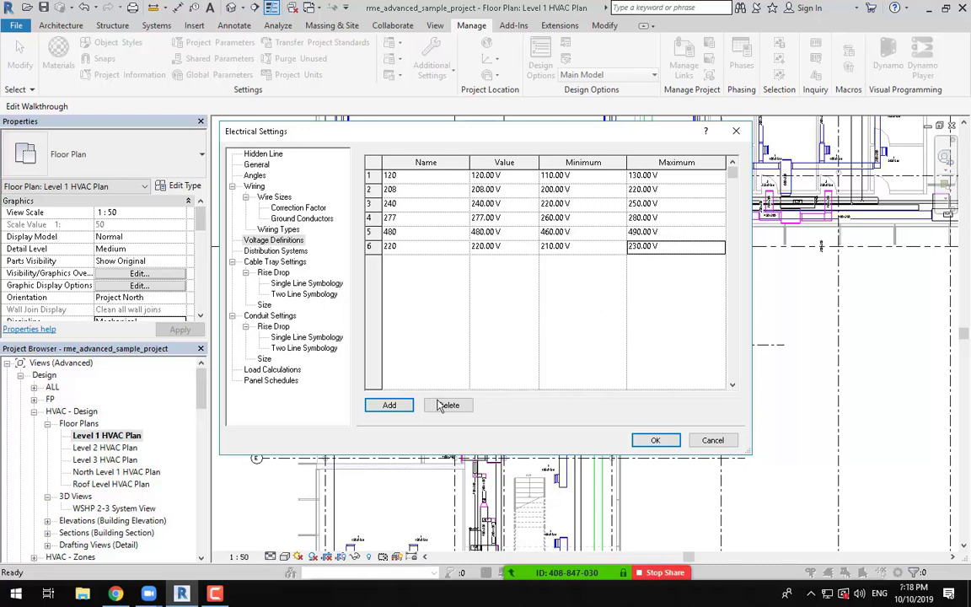
Add another voltage definition named 380 with a value of 380 V.
left_click(215, 593)
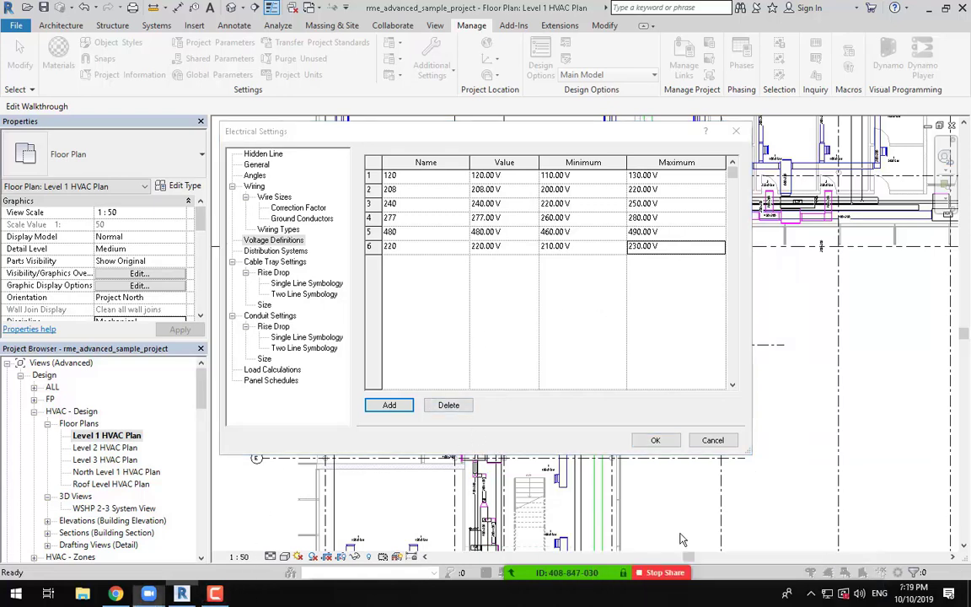
left_click(389, 404)
left_click_drag(435, 260, 241, 268)
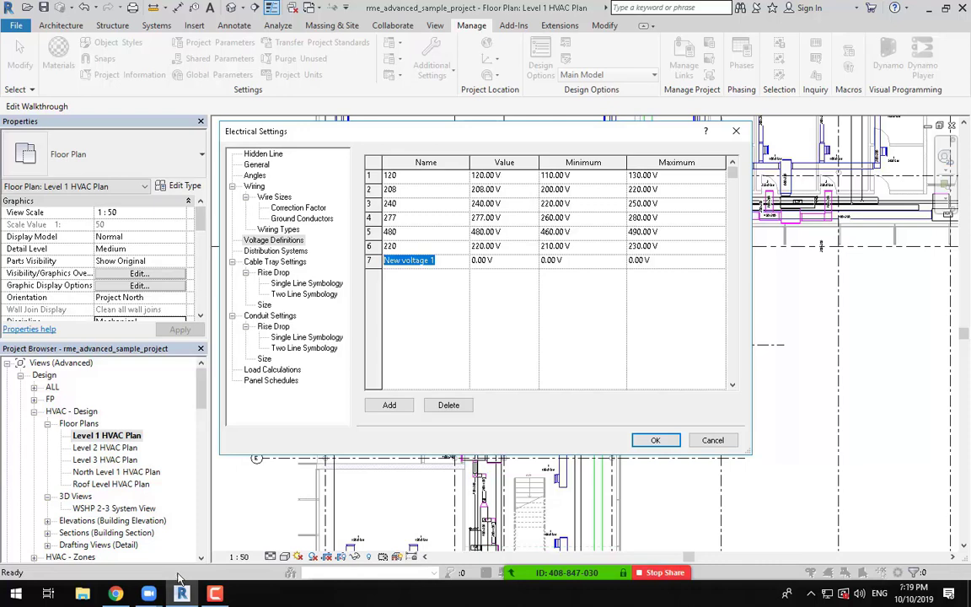
left_click(214, 593)
left_click(823, 559)
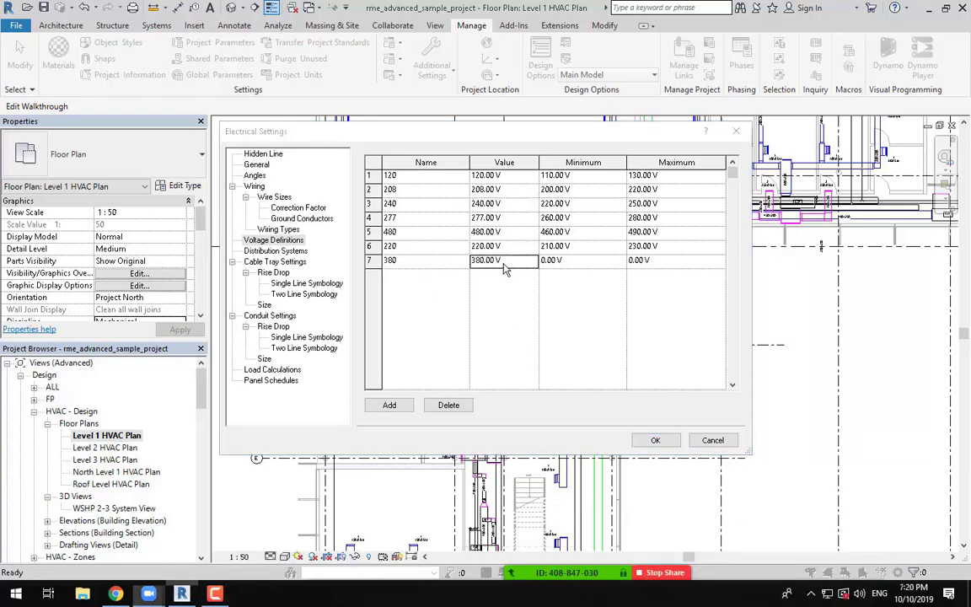
Set the 380 voltage definition's minimum to 360 V and its maximum to 400 V.
left_click(556, 263)
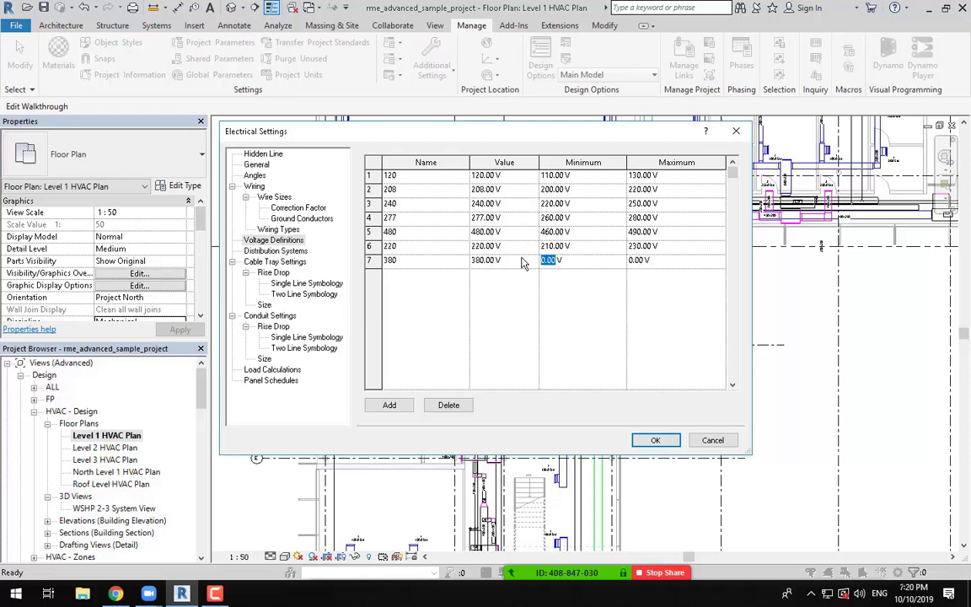
type("360")
key("Return")
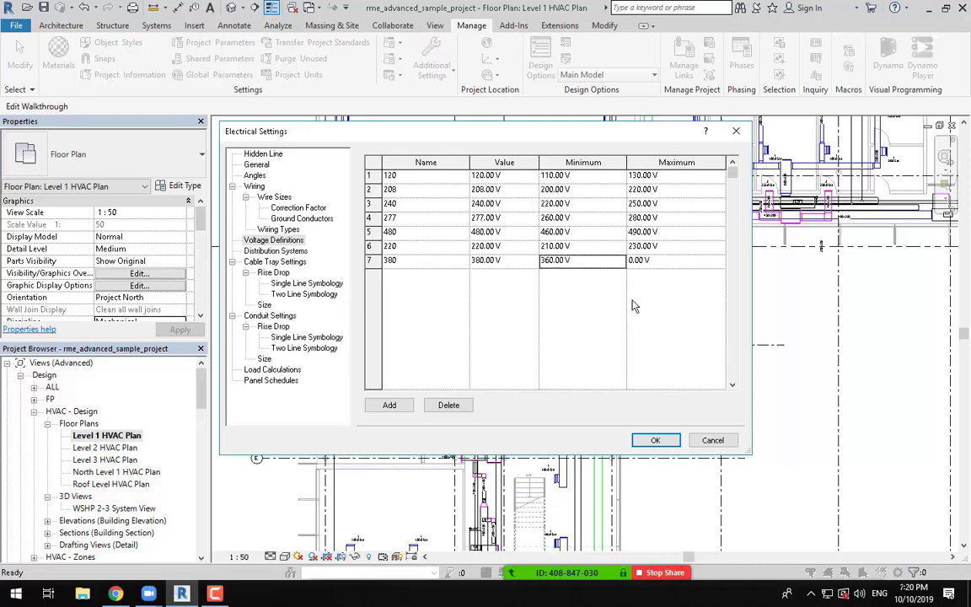
left_click(639, 262)
left_click_drag(644, 260, 604, 260)
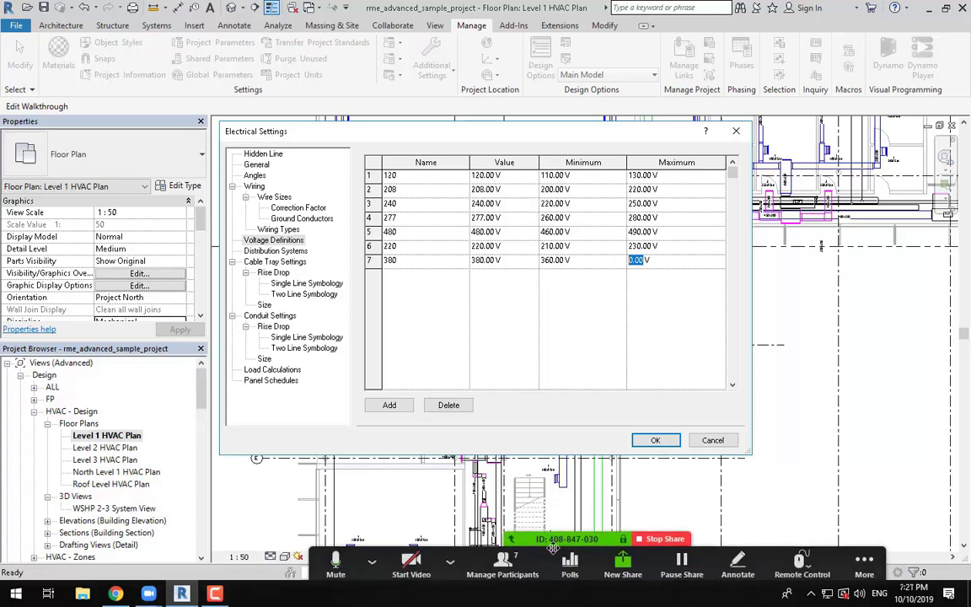
left_click(215, 593)
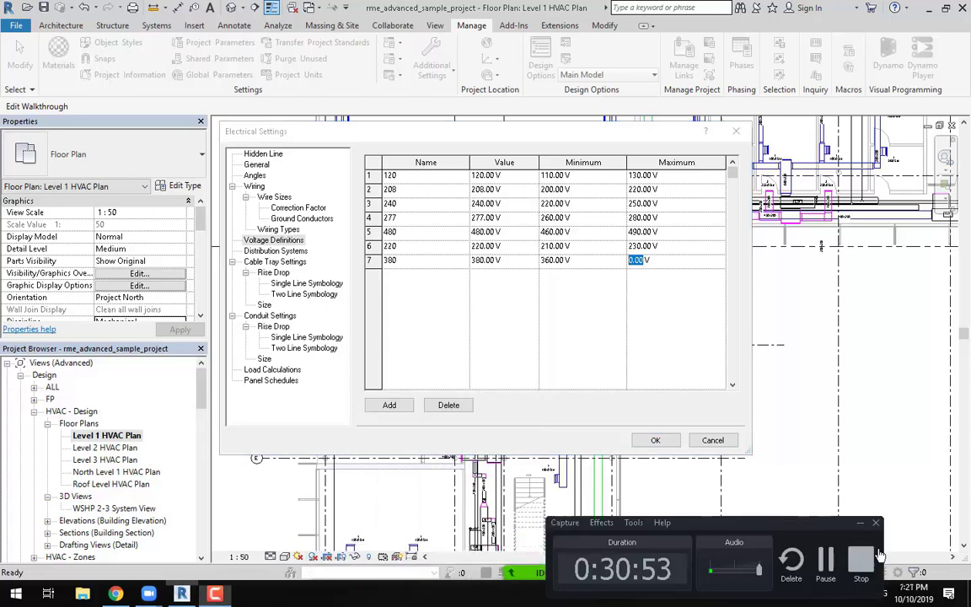
left_click(666, 388)
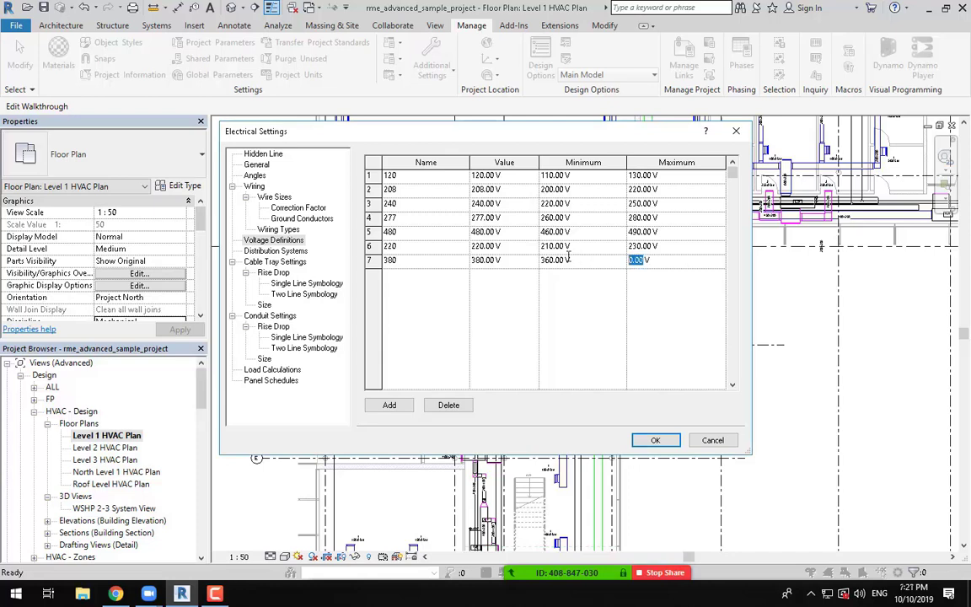
type("400")
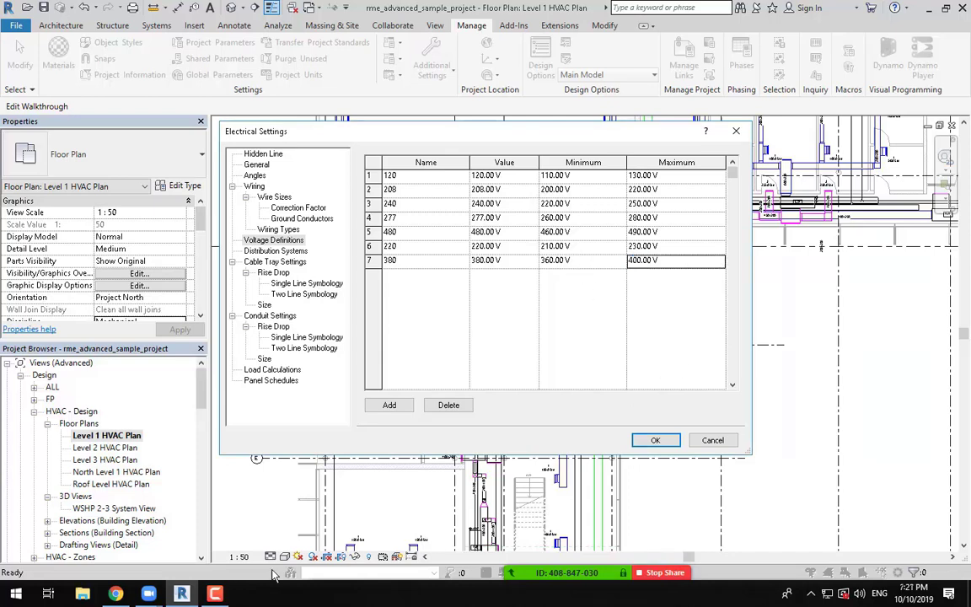
Add a distribution system named 380/220 and set its phase to Three.
left_click(215, 594)
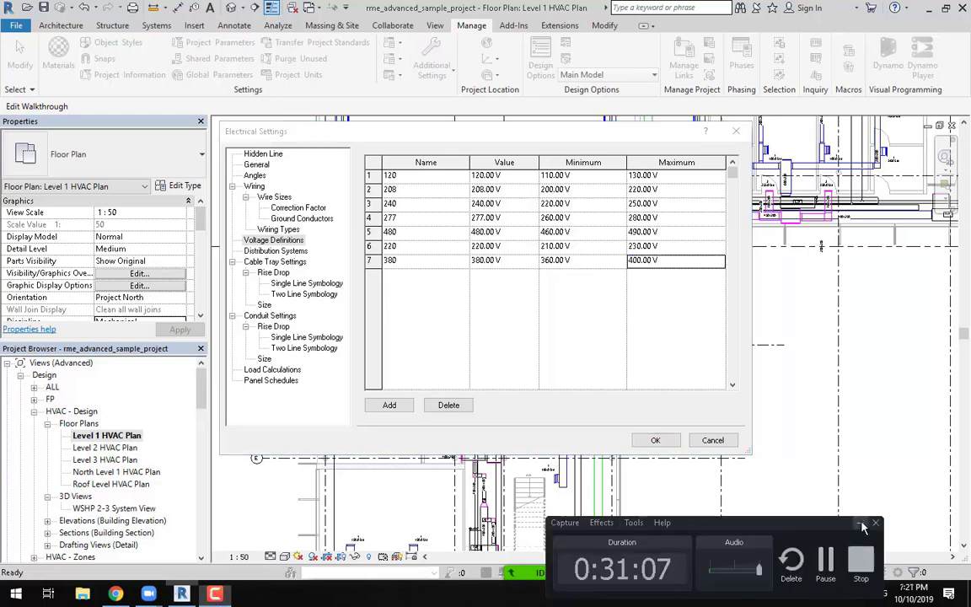
left_click(861, 525)
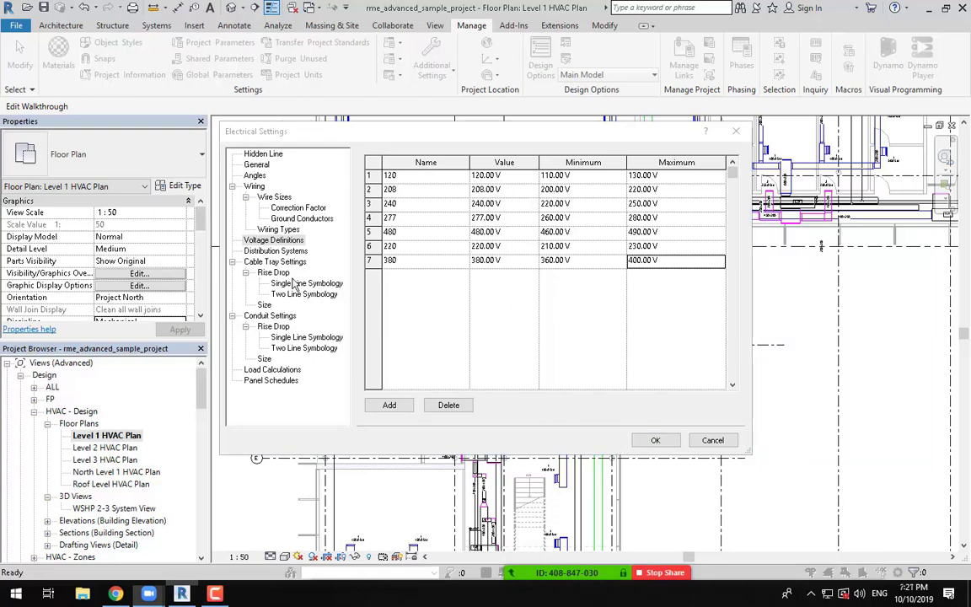
left_click(268, 250)
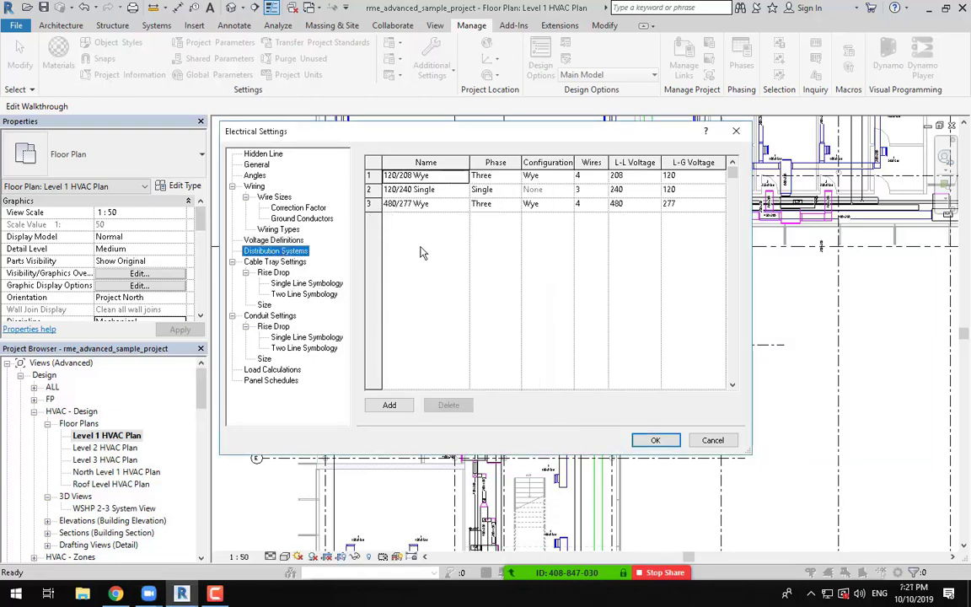
left_click(390, 405)
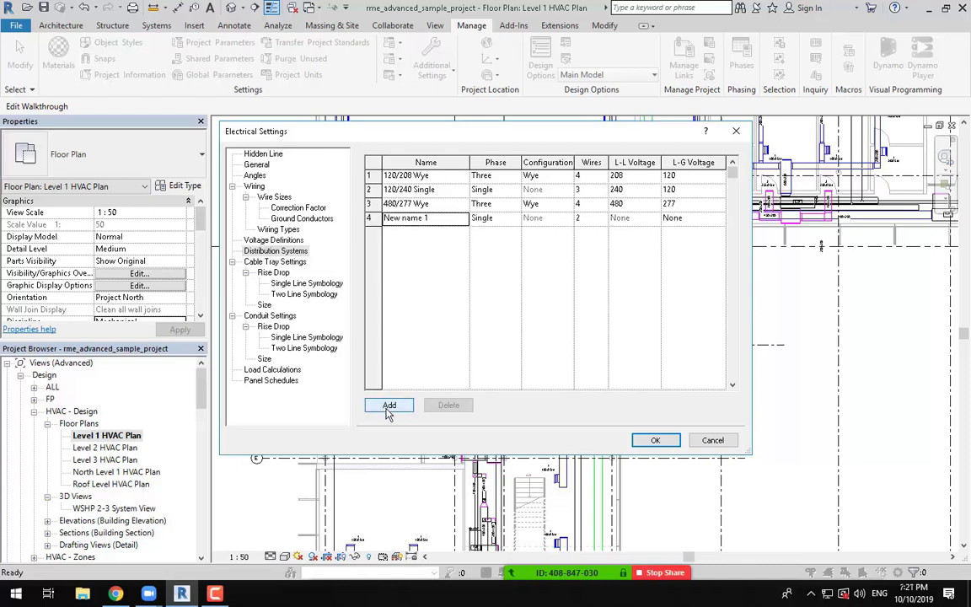
left_click(437, 221)
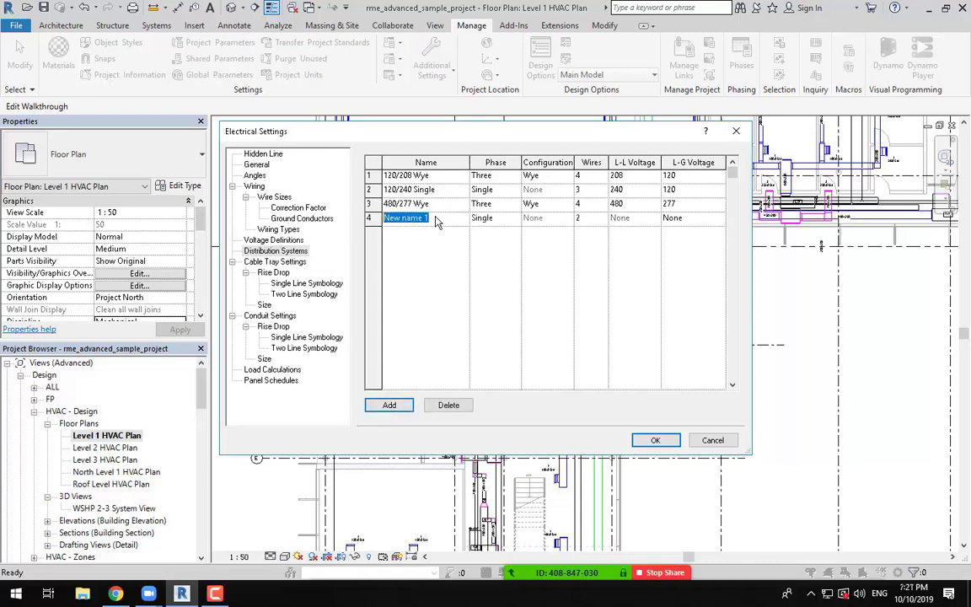
type("380/220")
left_click(430, 281)
left_click(513, 220)
left_click(496, 241)
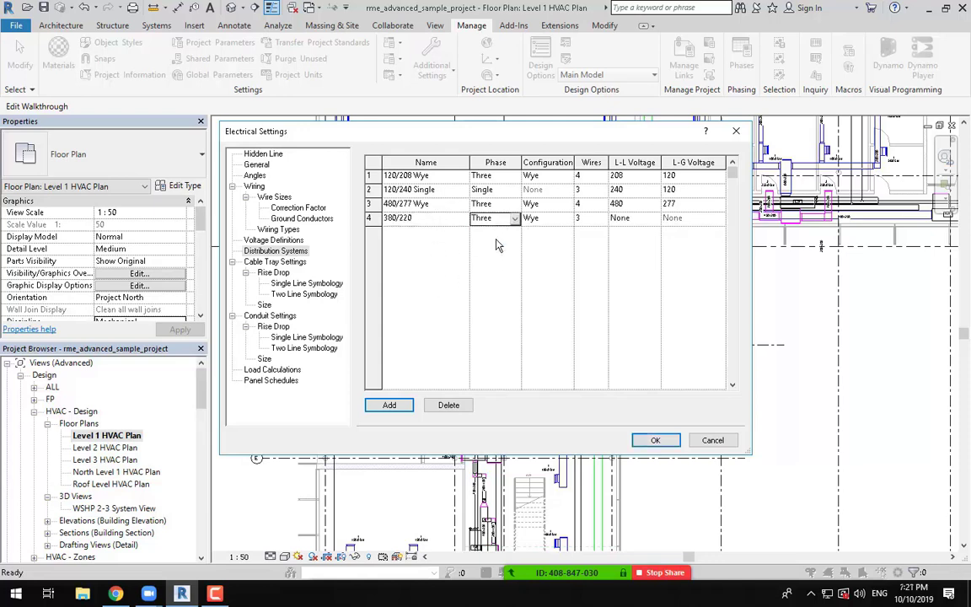
Set the 380/220 distribution system to 4 wires with an L-L voltage of 380.
left_click(582, 217)
left_click(601, 218)
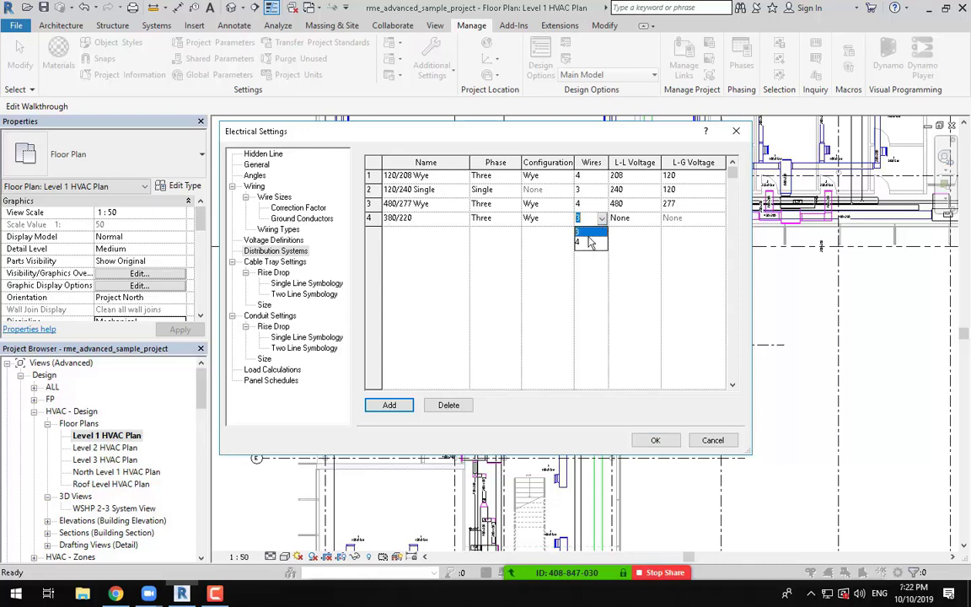
left_click(599, 242)
left_click(627, 217)
left_click(655, 219)
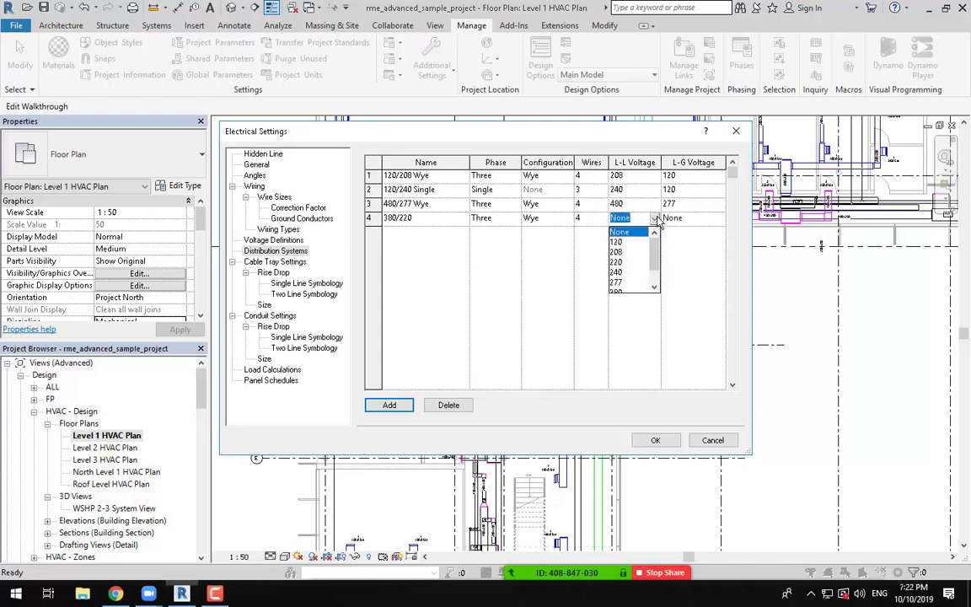
scroll(635, 287, "down", 1)
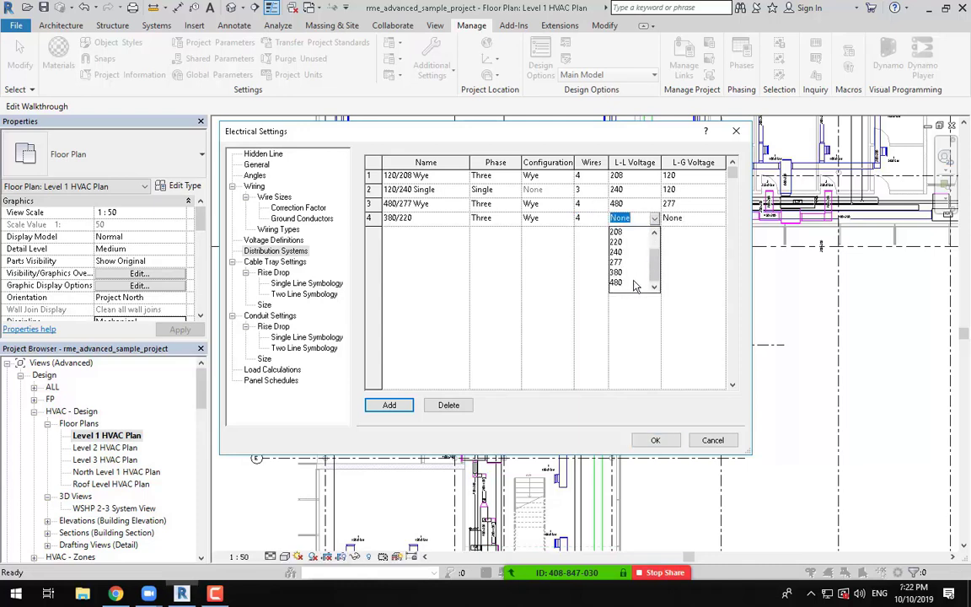
left_click(627, 273)
Set the 380/220 system's L-G voltage to 220 and accept the Electrical Settings.
left_click(691, 218)
left_click(718, 219)
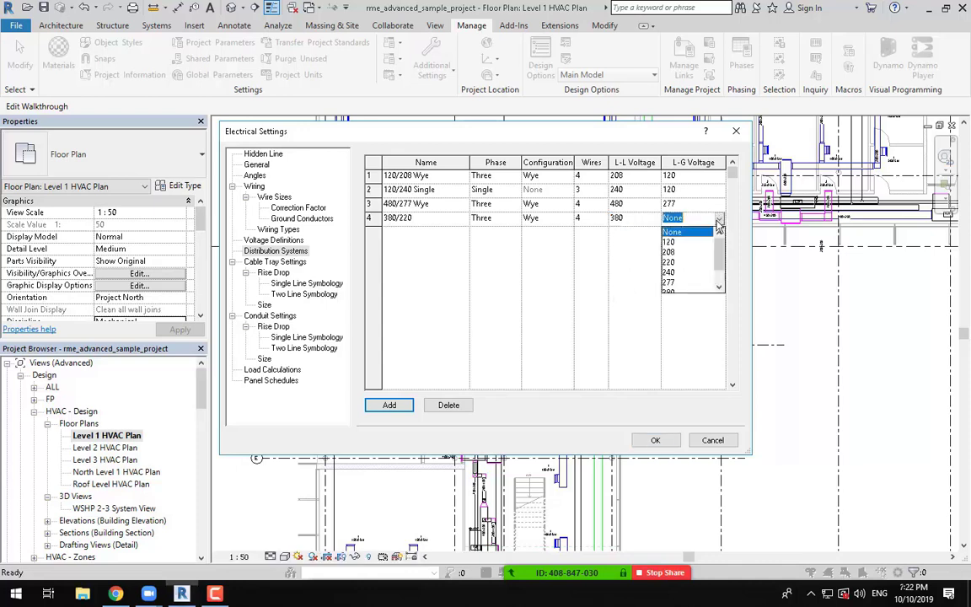
scroll(706, 275, "down", 1)
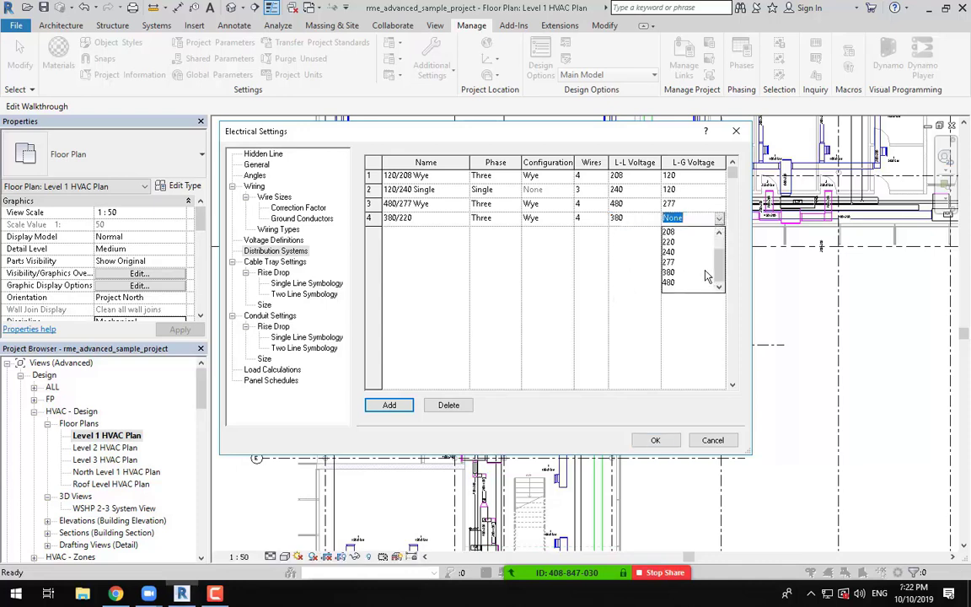
left_click(669, 241)
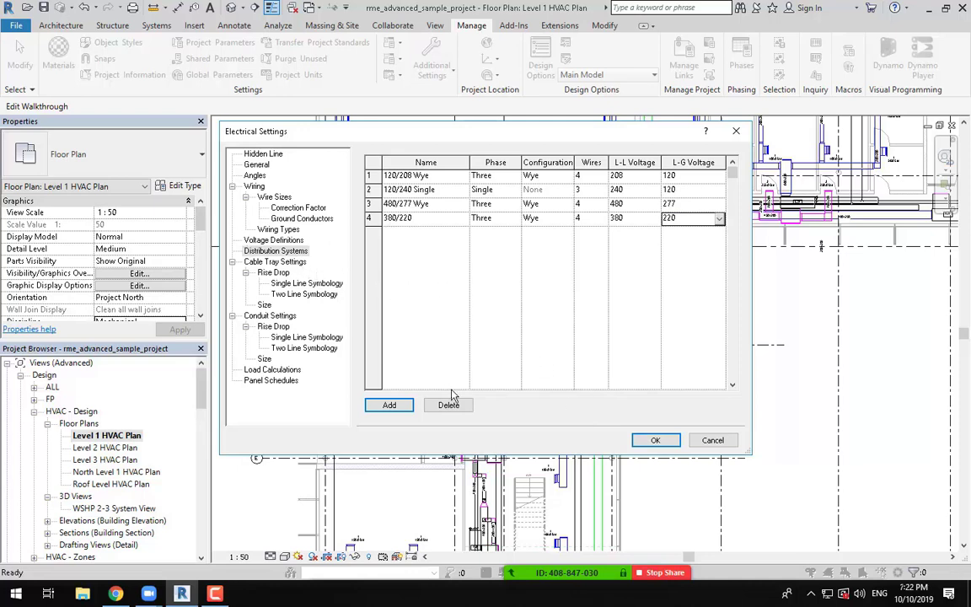
left_click(214, 593)
left_click(828, 563)
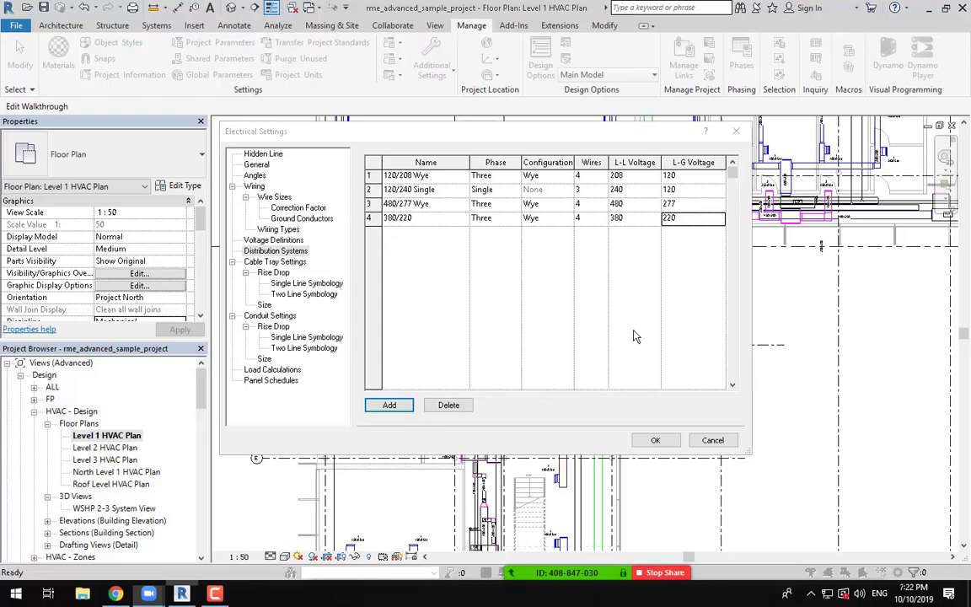
left_click(656, 440)
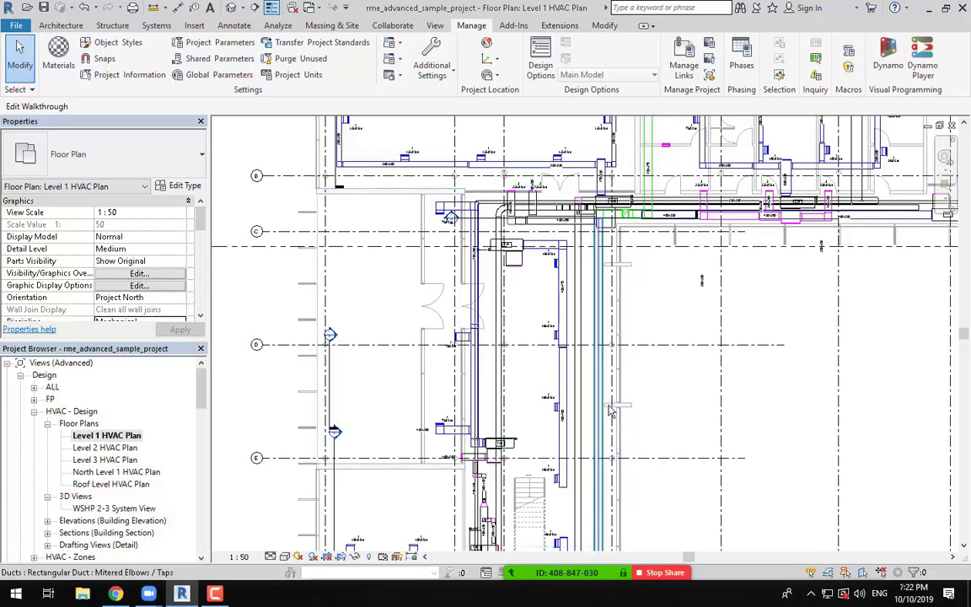
View the whole Level 1 HVAC Plan and show the Systems tools.
scroll(606, 424, "down", 5)
mouse_move(666, 357)
middle_mouse_down()
mouse_move(596, 307)
mouse_move(558, 357)
middle_mouse_up()
scroll(585, 299, "down", 2)
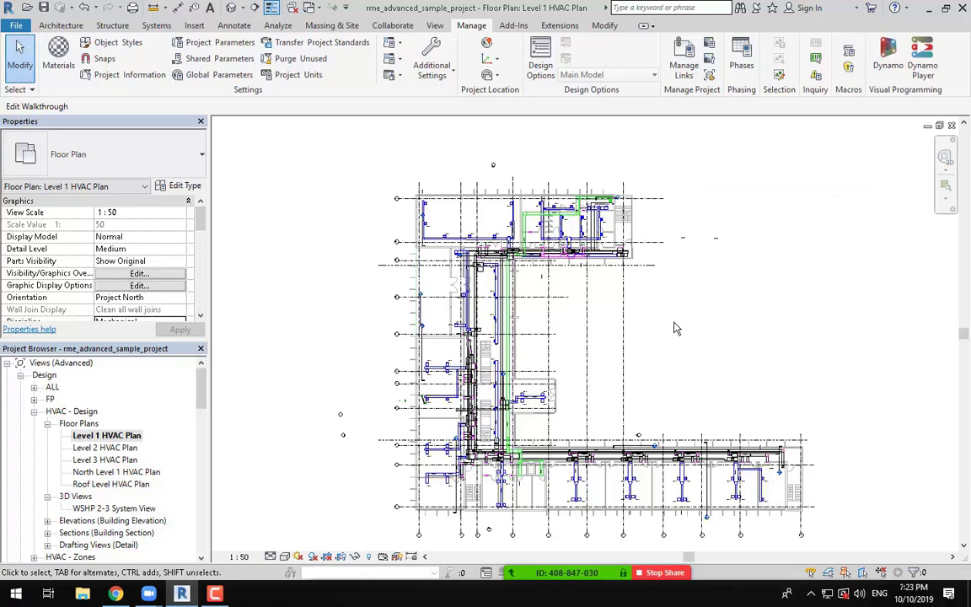
left_click(153, 26)
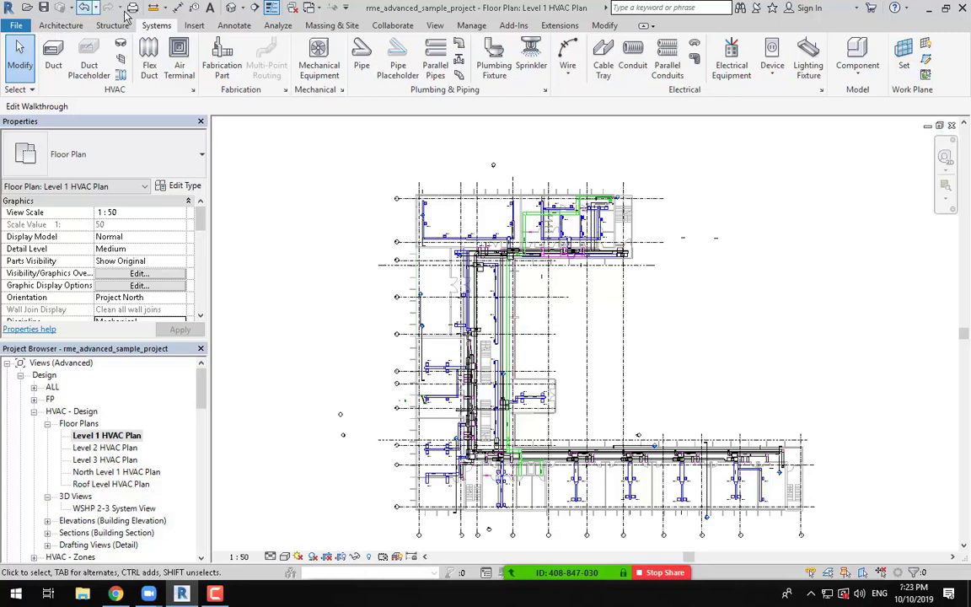
Close all open views of rme_advanced_sample_project and close the project without saving changes.
left_click(952, 126)
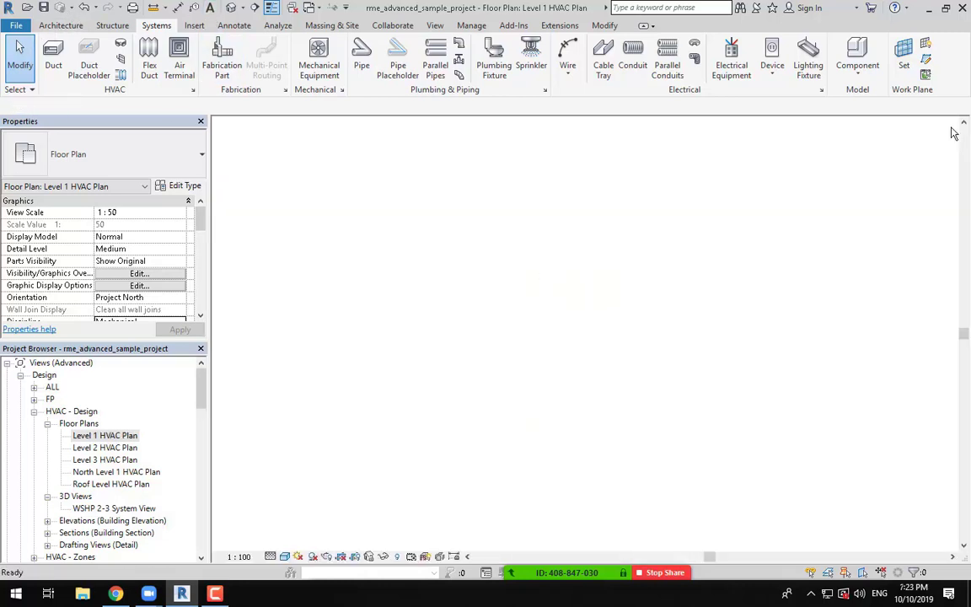
left_click(951, 130)
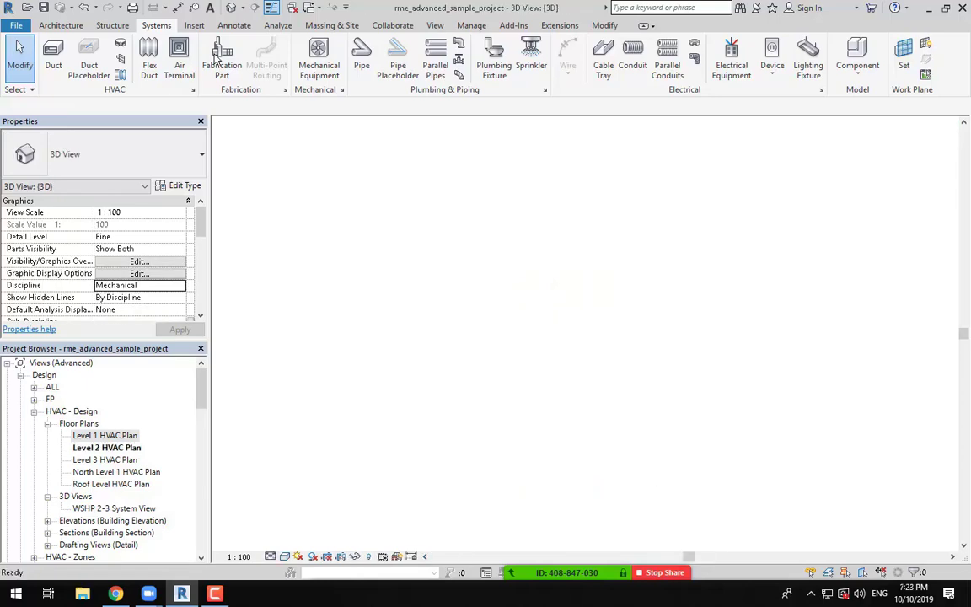
left_click(952, 126)
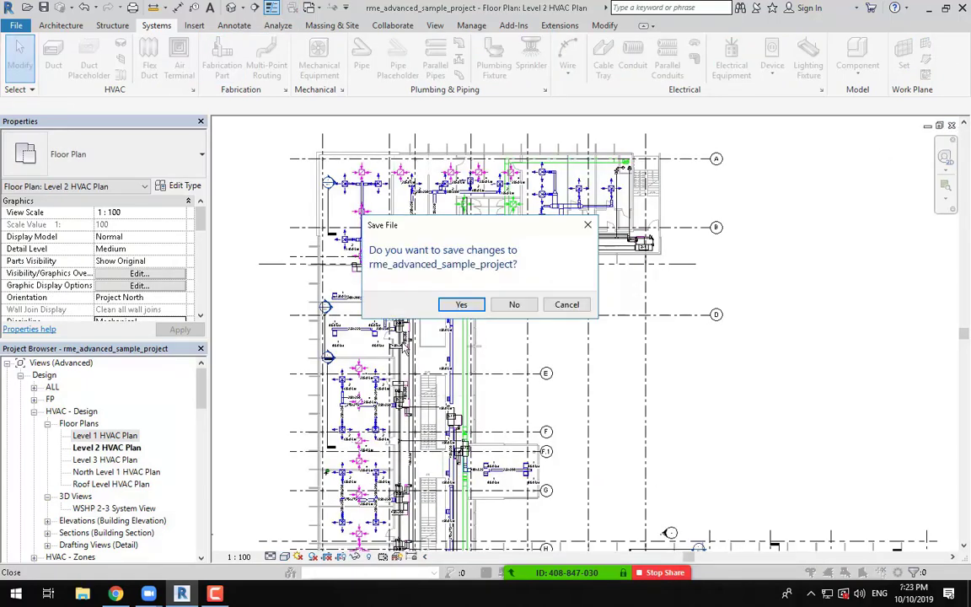
left_click(514, 306)
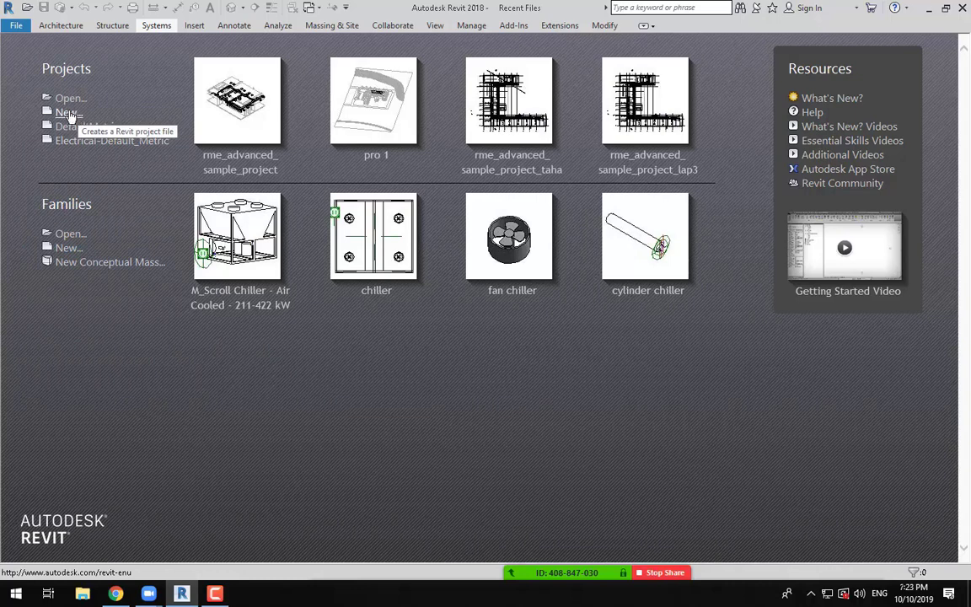
left_click(67, 113)
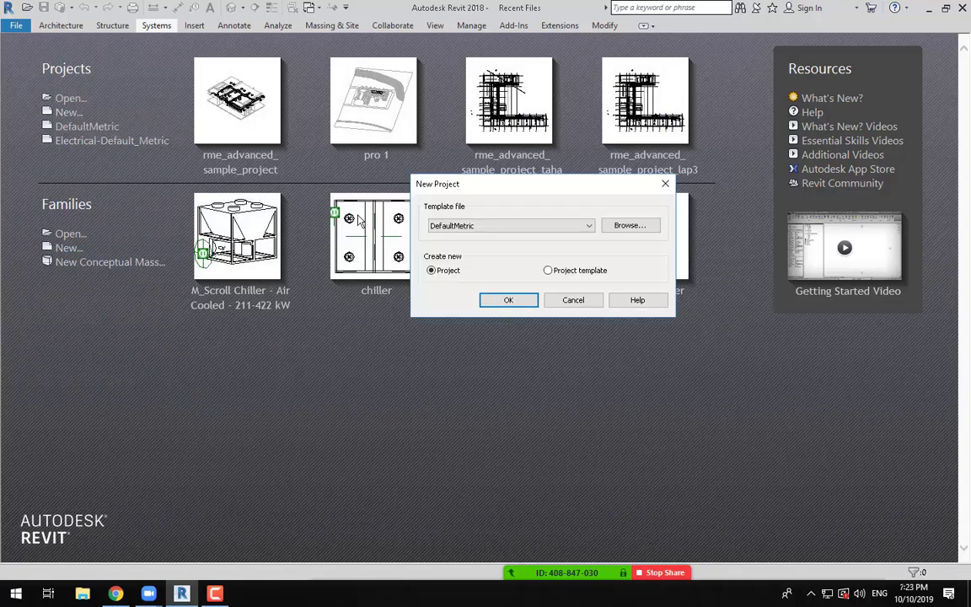
left_click(498, 225)
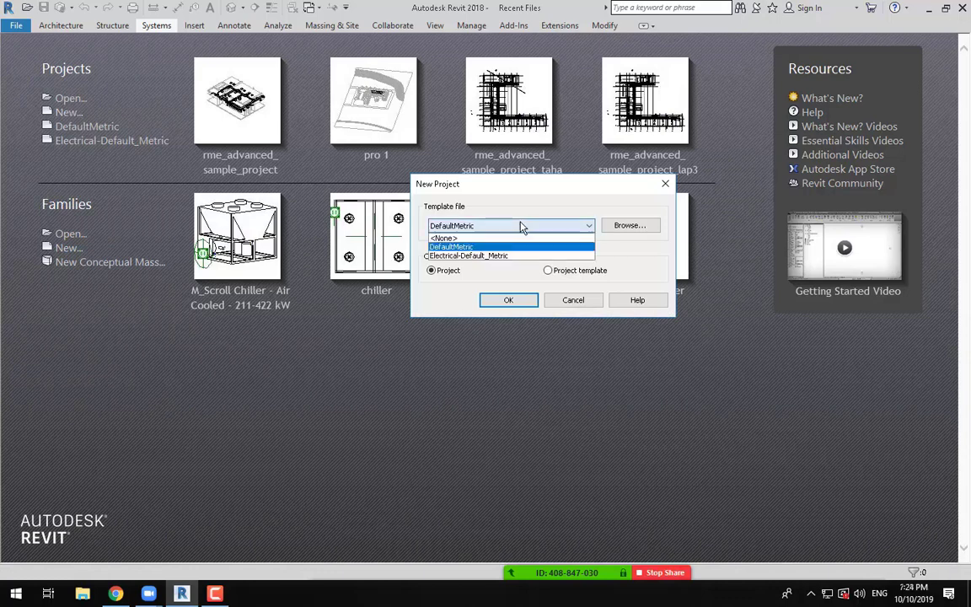
left_click(495, 256)
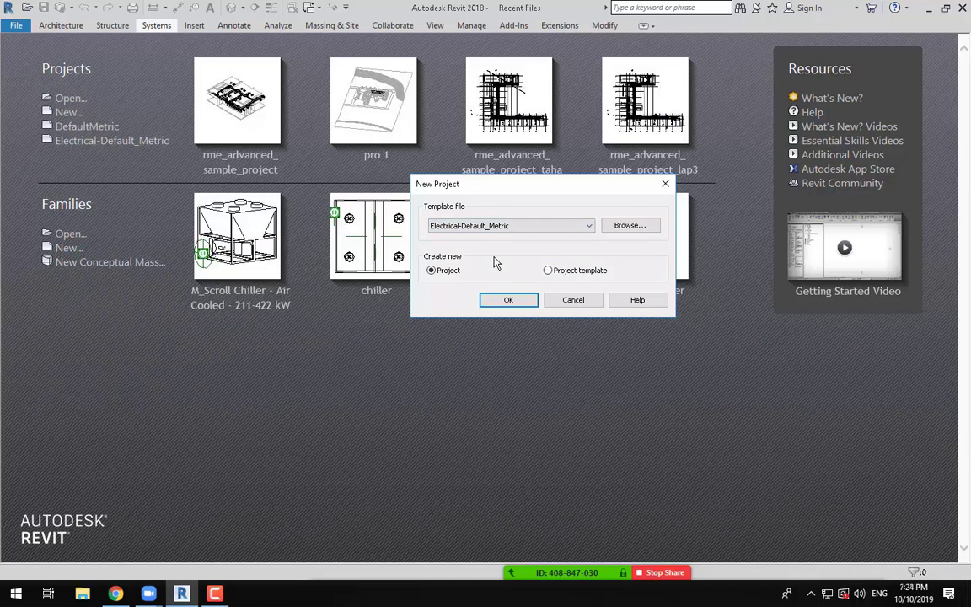
key("Escape")
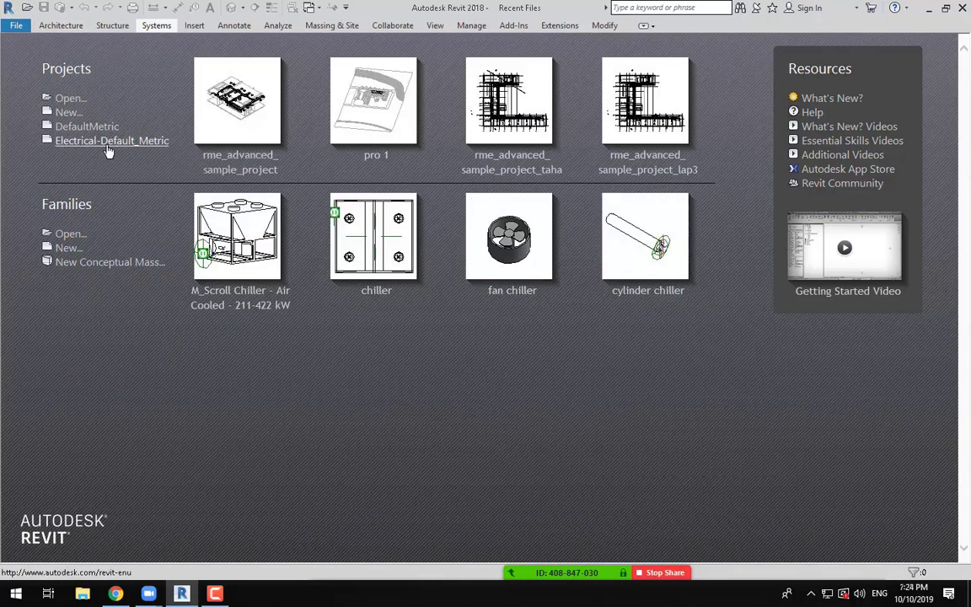
Open the File Locations options and start adding a project template file.
left_click(15, 27)
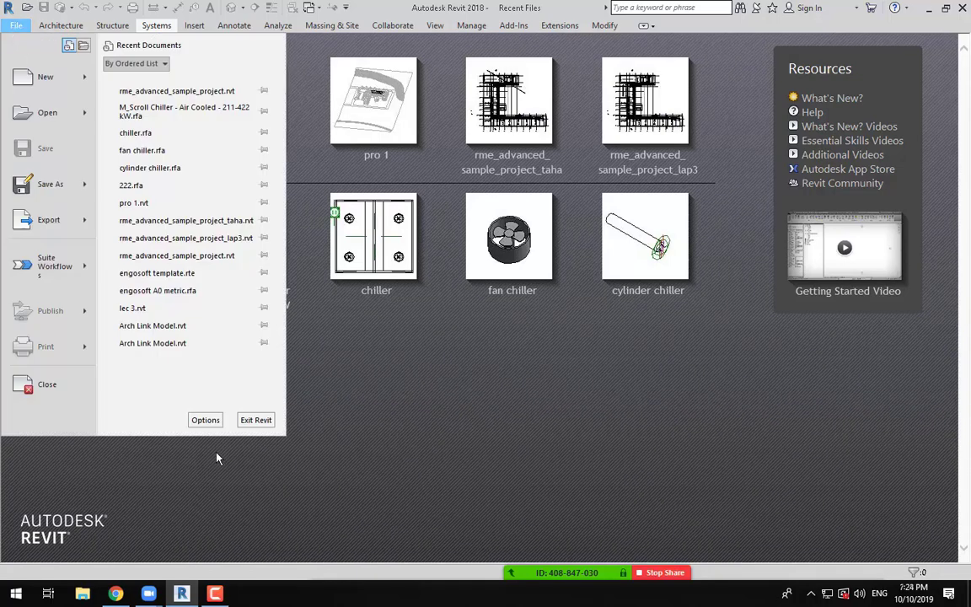
left_click(205, 420)
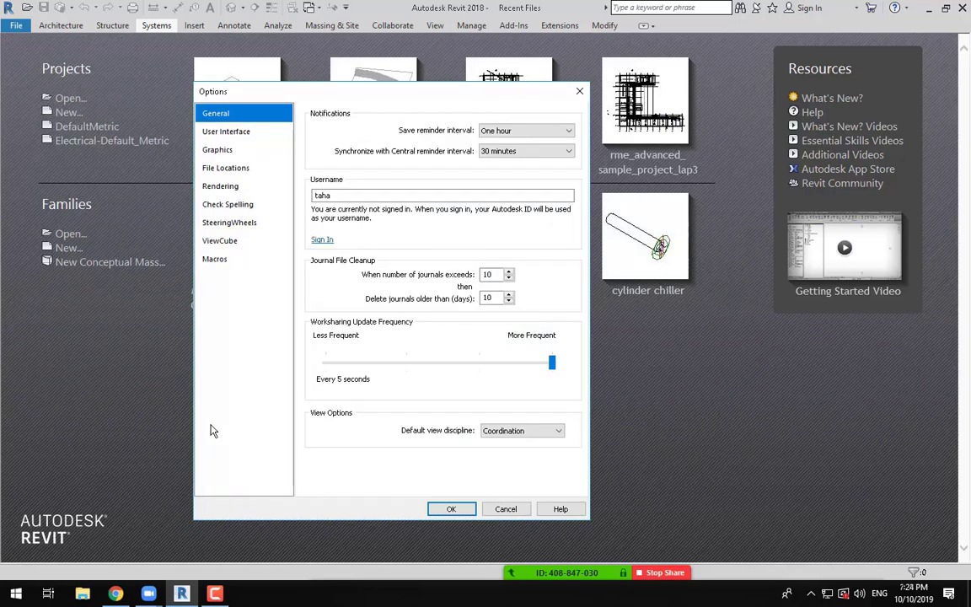
left_click(226, 168)
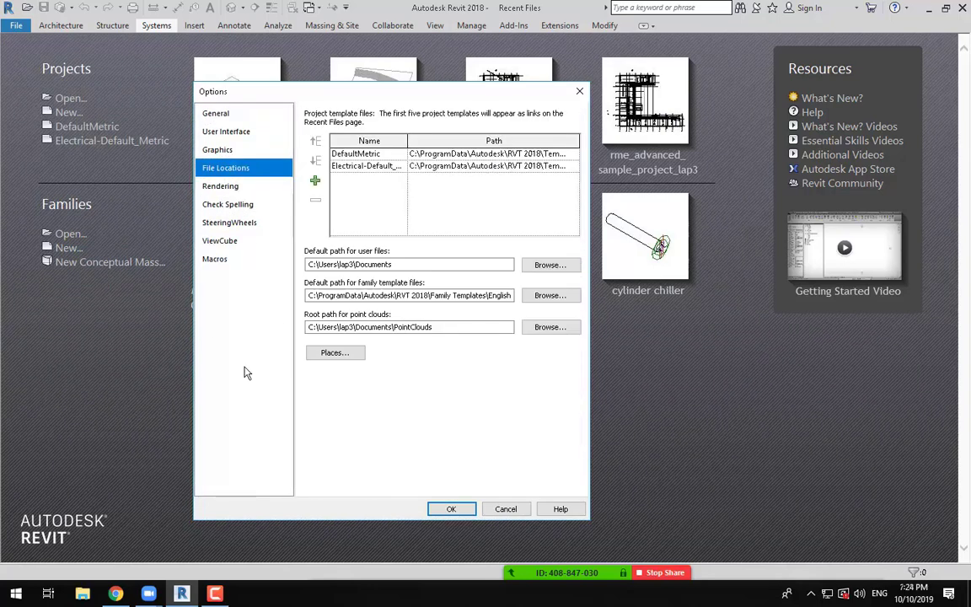
left_click(315, 180)
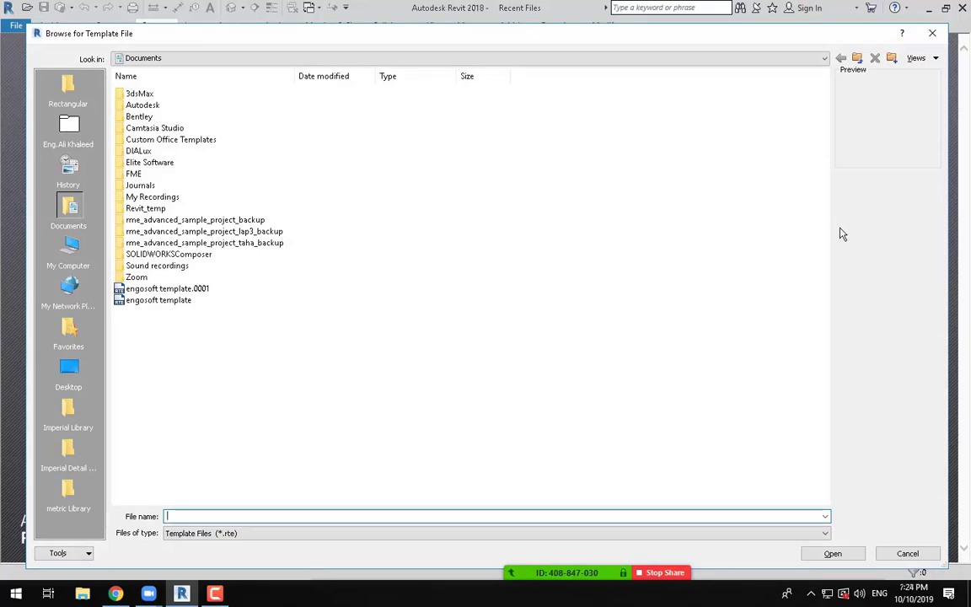
Browse to the Autodesk folder inside ProgramData on Local Disk (C:) to find the Revit templates.
left_click(857, 58)
left_click(857, 58)
left_click(858, 58)
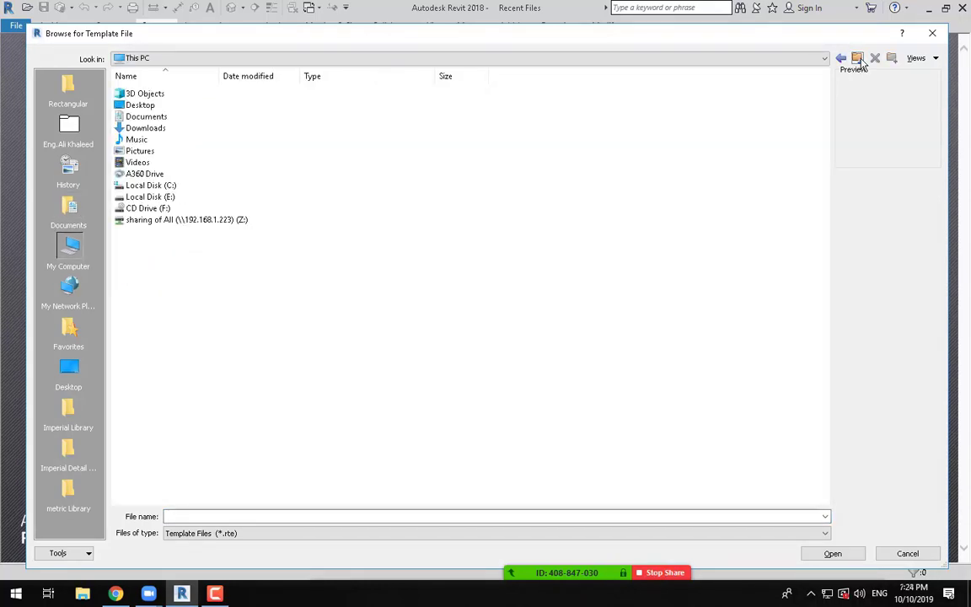
double_click(152, 186)
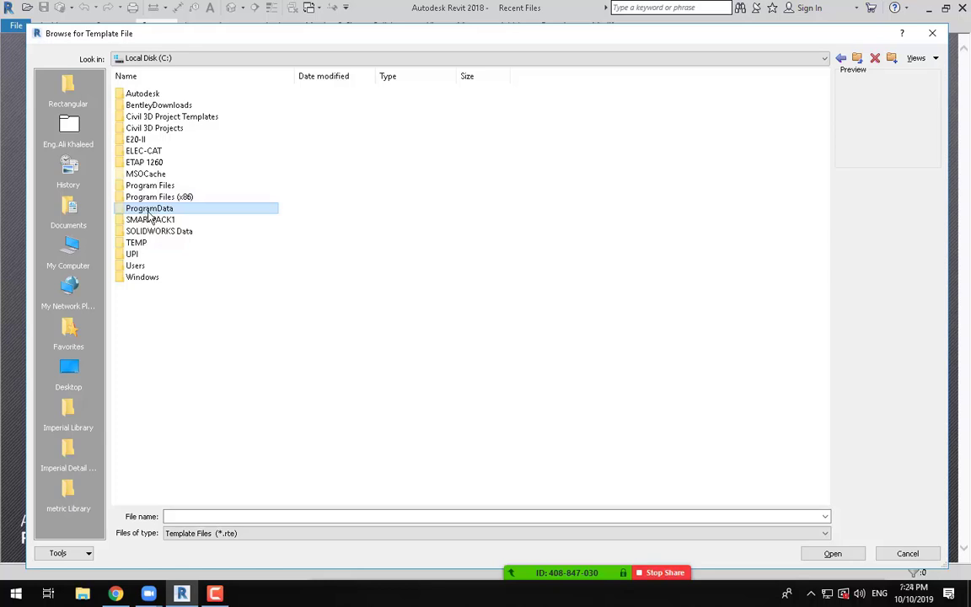
left_click(160, 212)
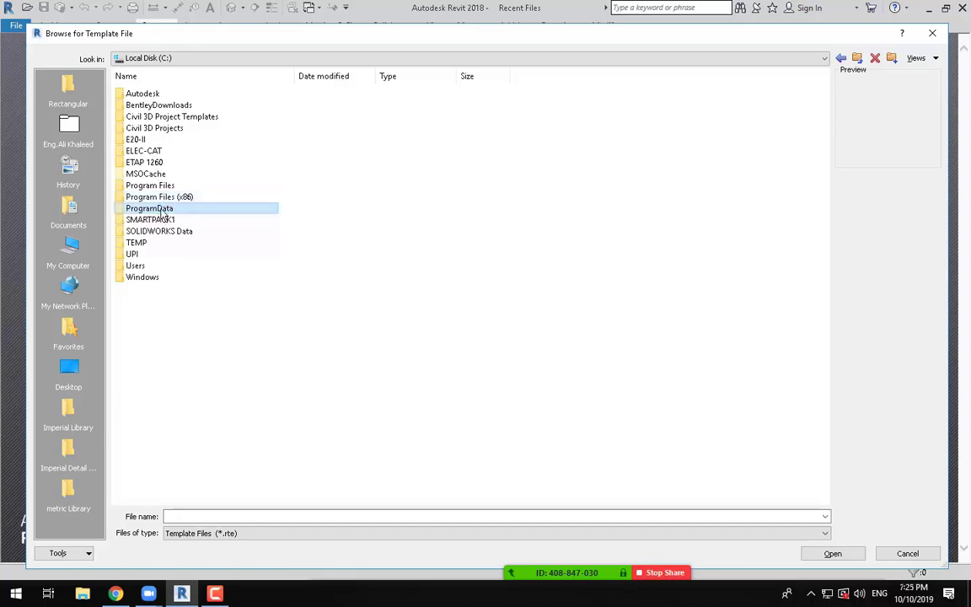
double_click(161, 208)
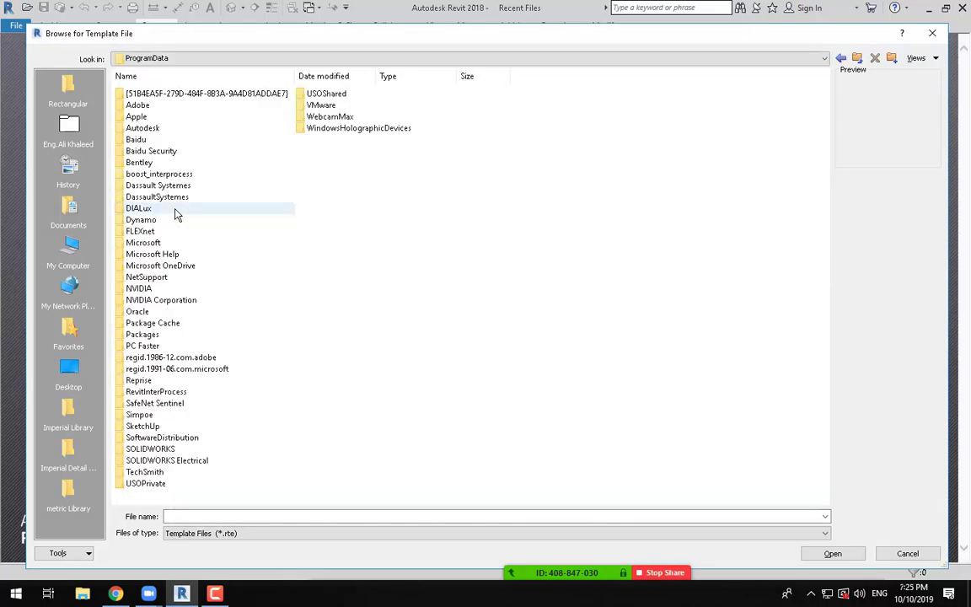
double_click(145, 129)
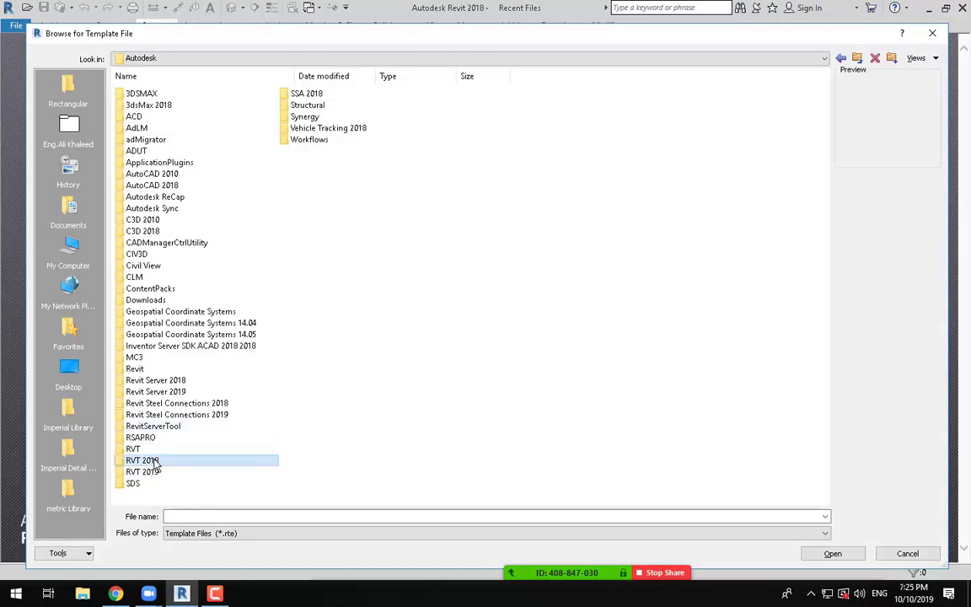
Open the US Metric template folder under RVT 2018\Templates.
left_click(164, 464)
double_click(164, 461)
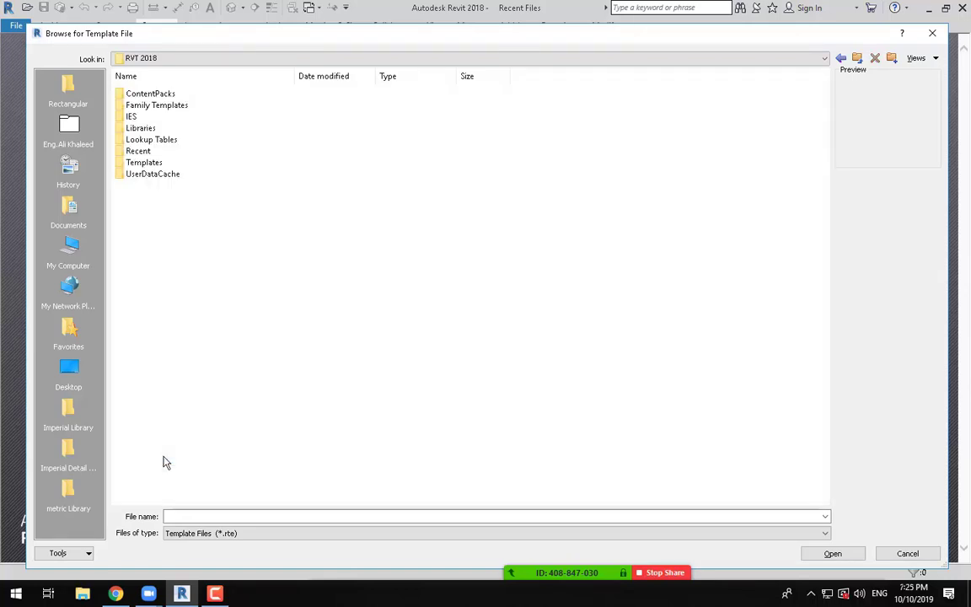
double_click(145, 165)
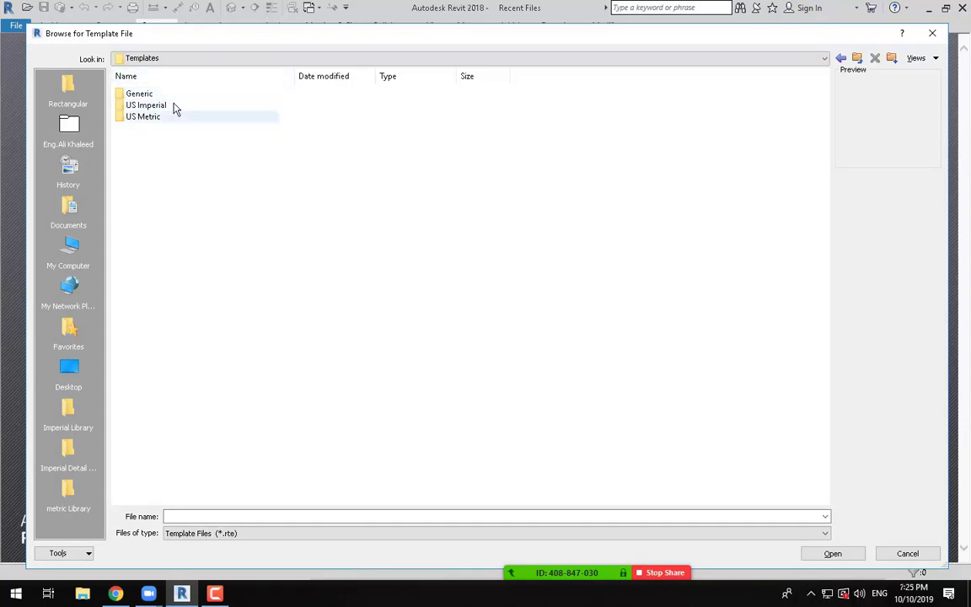
left_click(156, 119)
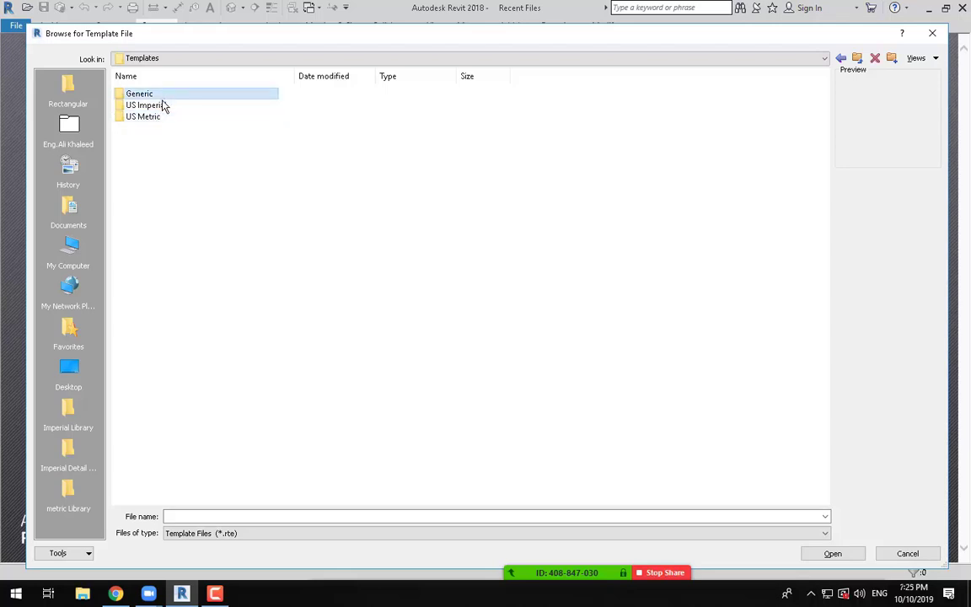
left_click(160, 105)
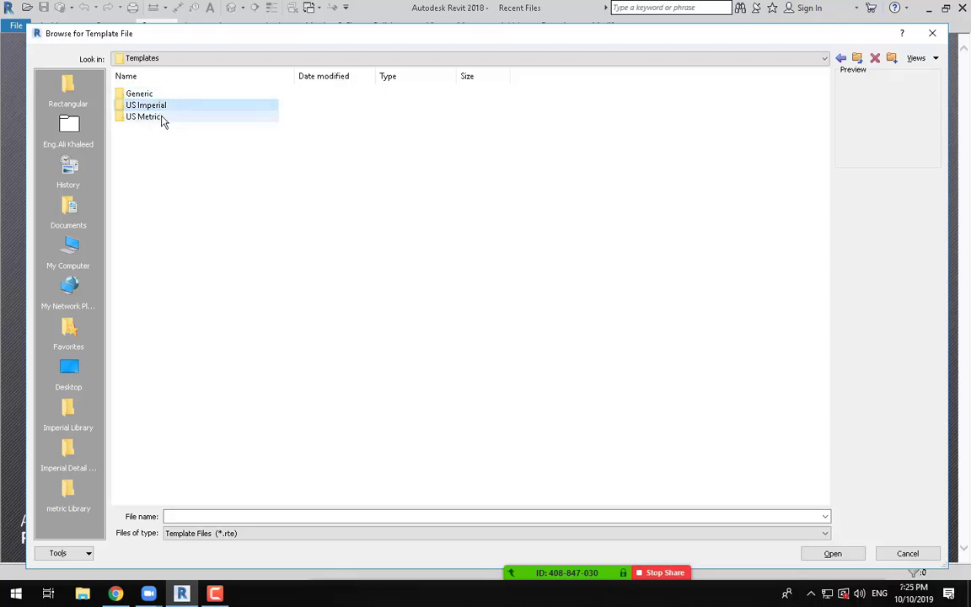
double_click(162, 119)
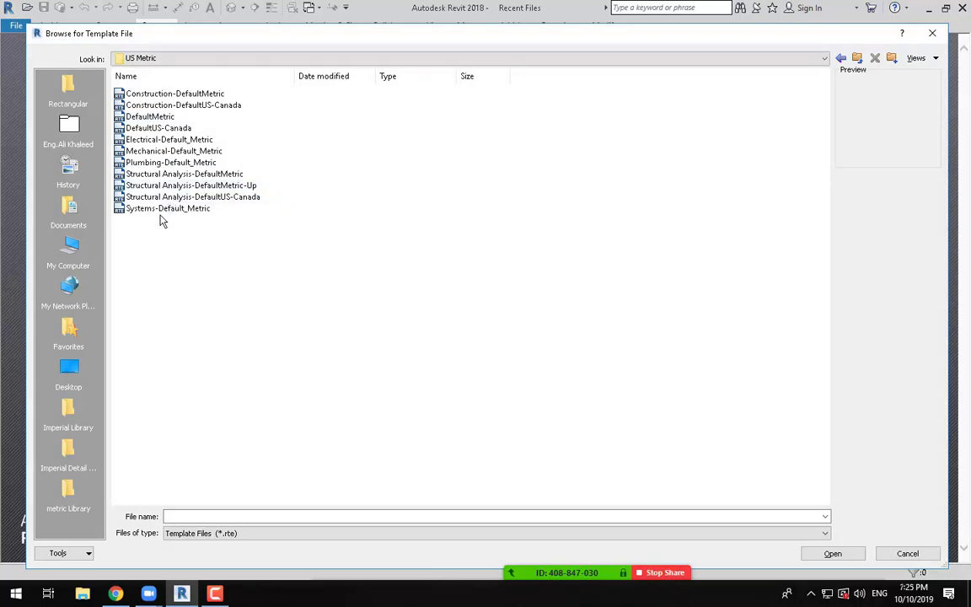
Examine the Electrical, Mechanical and Systems Default_Metric templates in the US Metric folder and compare which disciplines they serve.
left_click(178, 141)
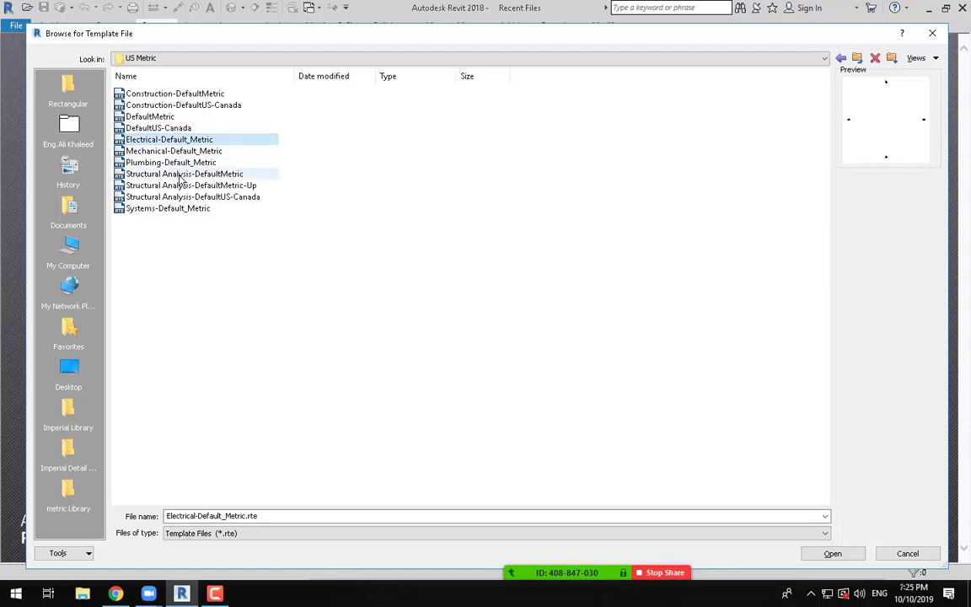
left_click(145, 213)
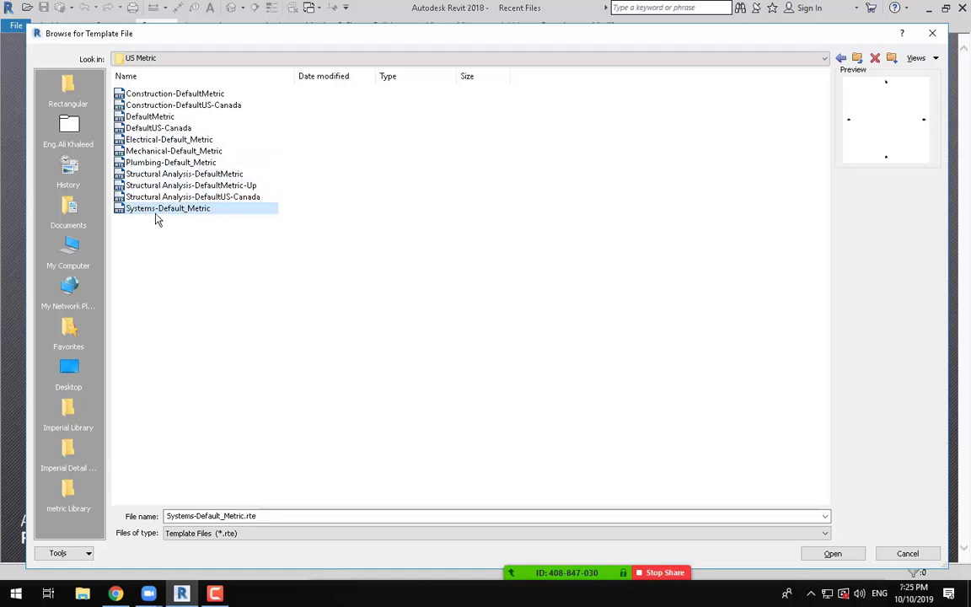
left_click(151, 139)
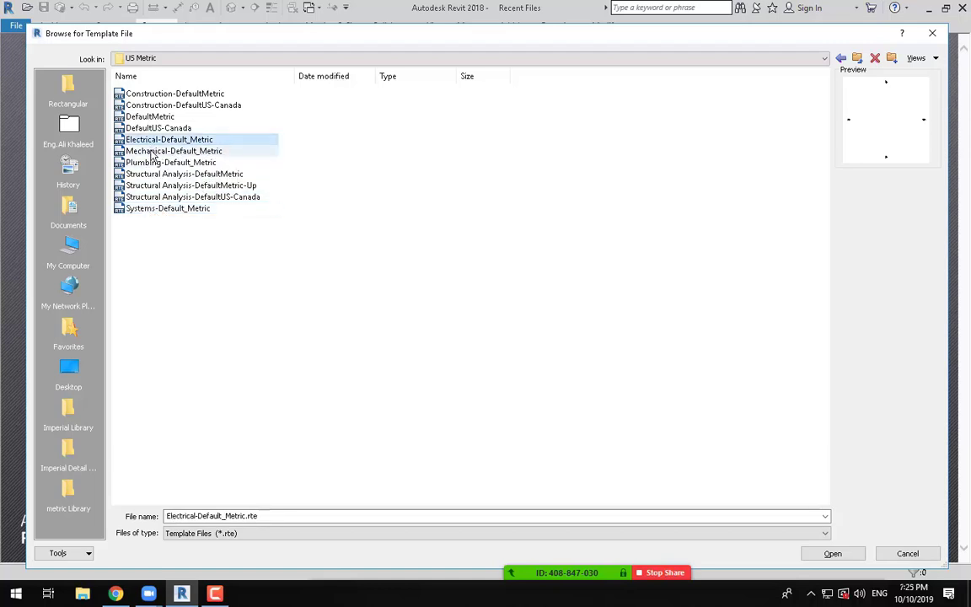
left_click(152, 152)
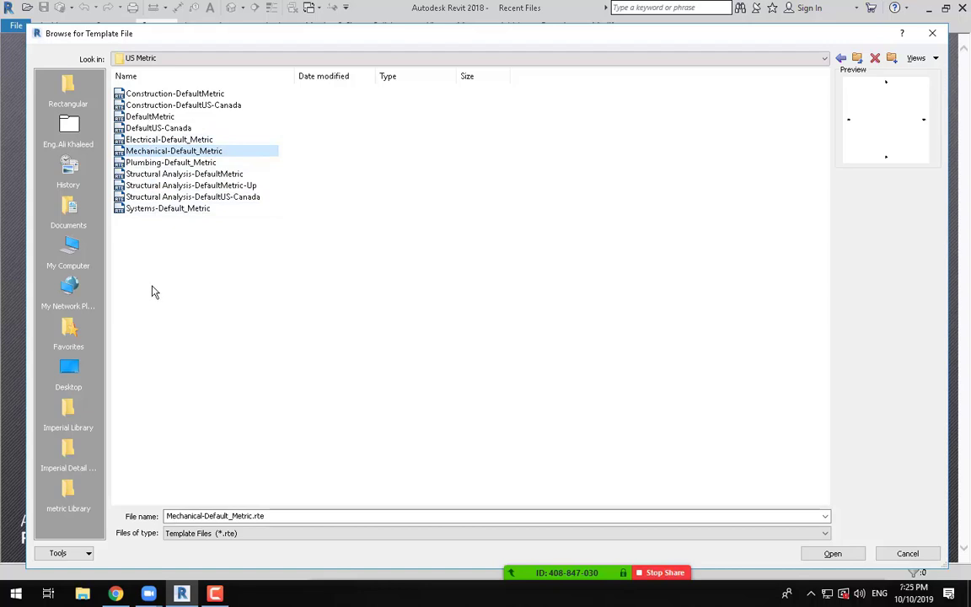
left_click(159, 208)
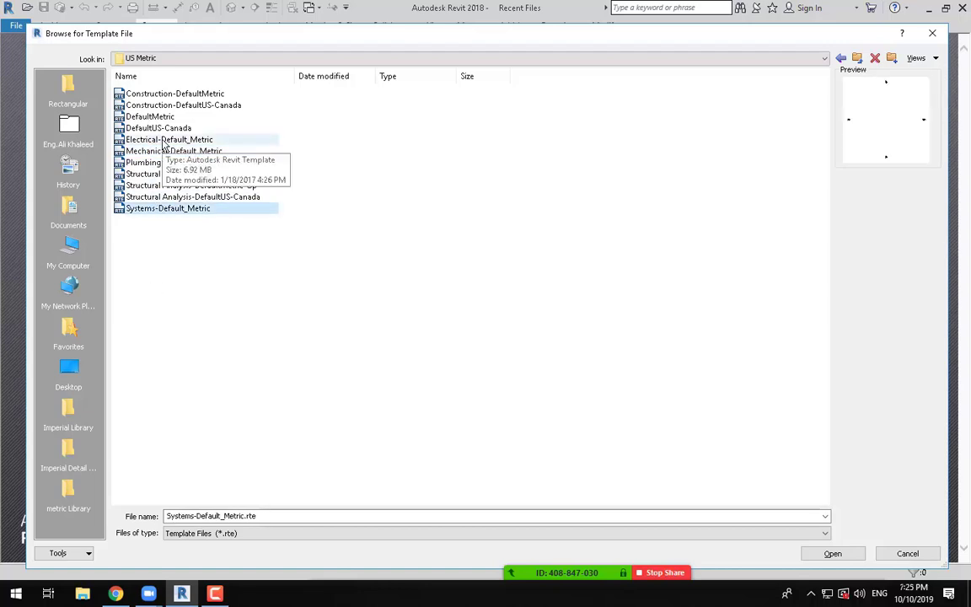
left_click(161, 141)
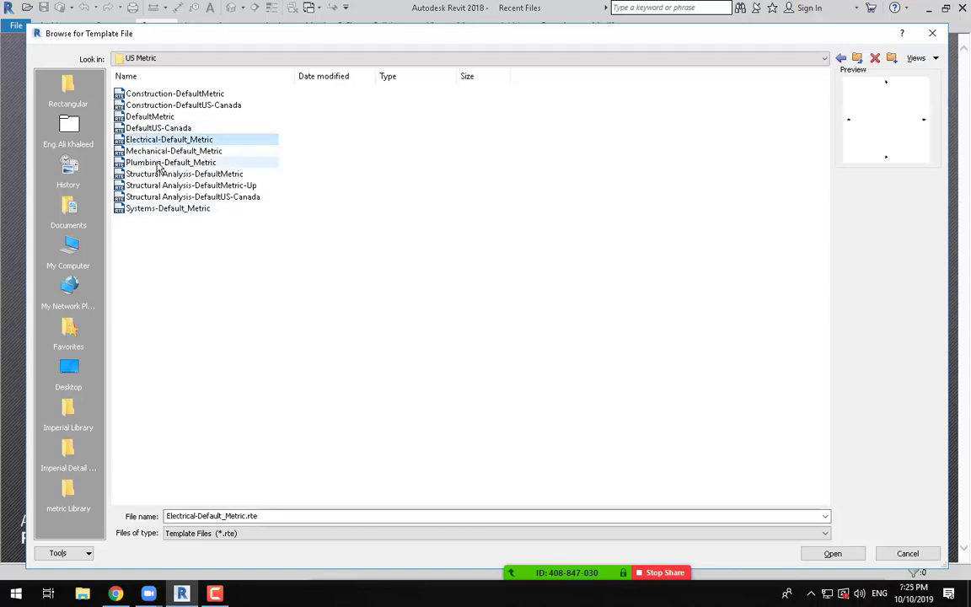
left_click(161, 152)
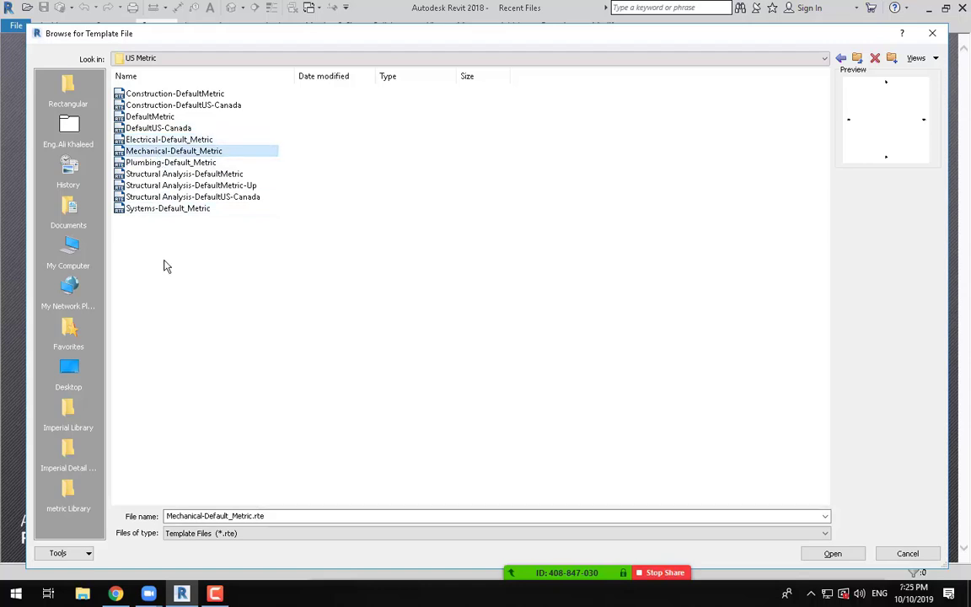
left_click(171, 141)
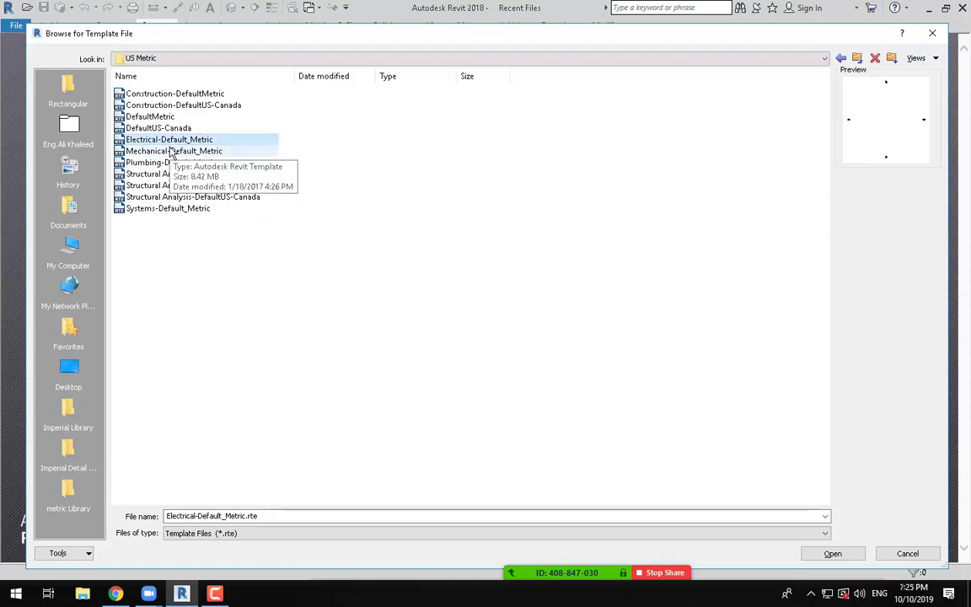
left_click(171, 152)
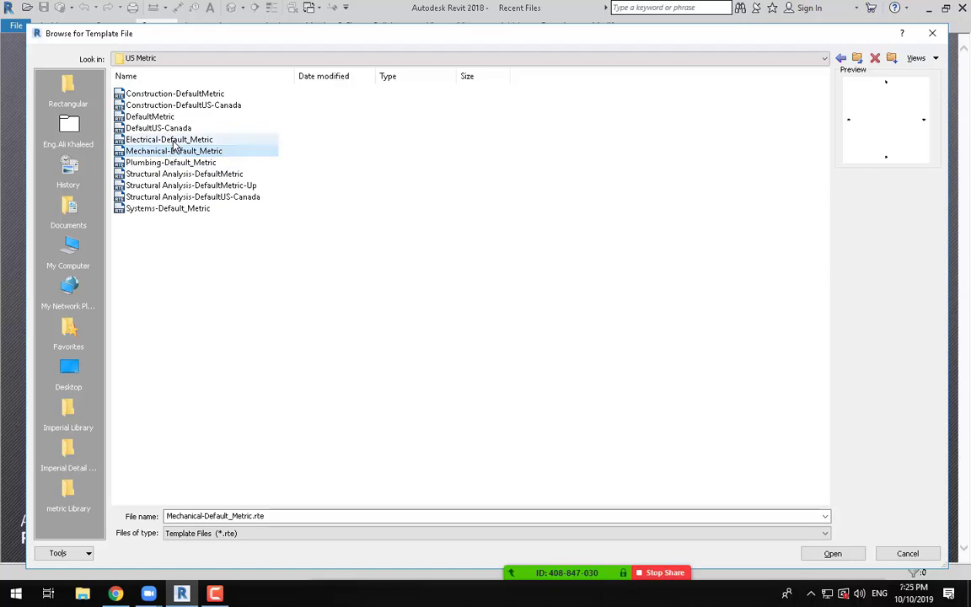
left_click(168, 209)
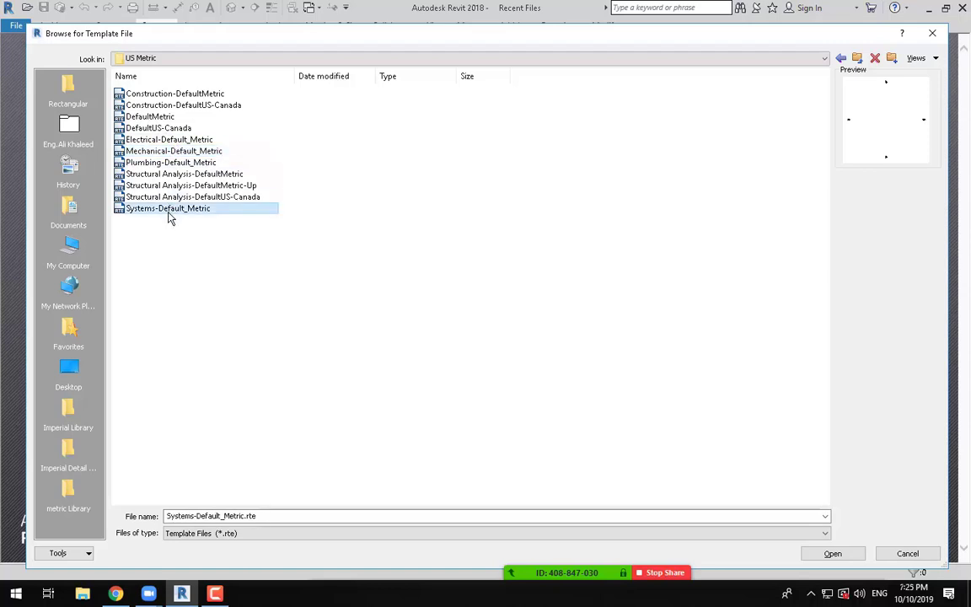
left_click(172, 153)
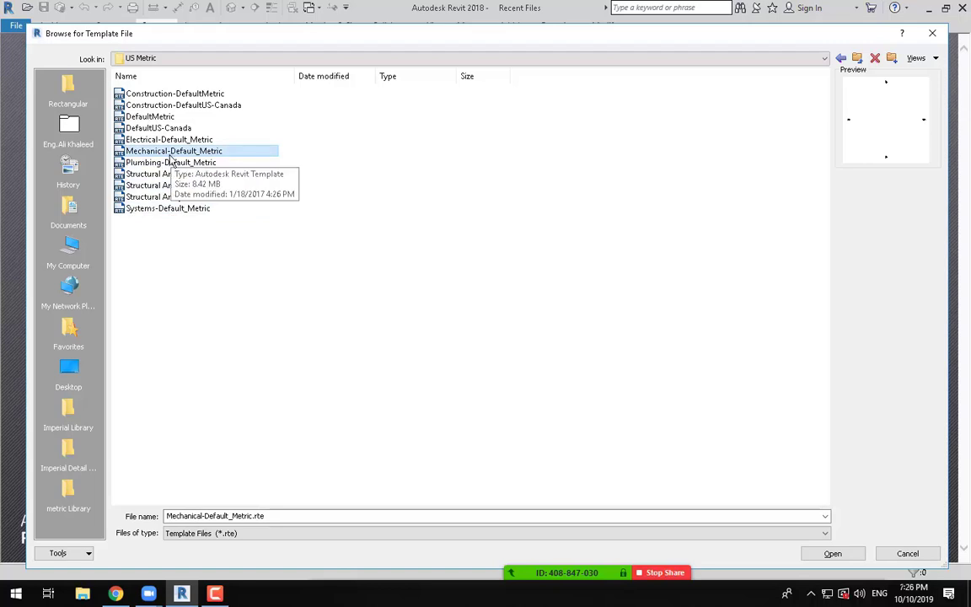
left_click(166, 212)
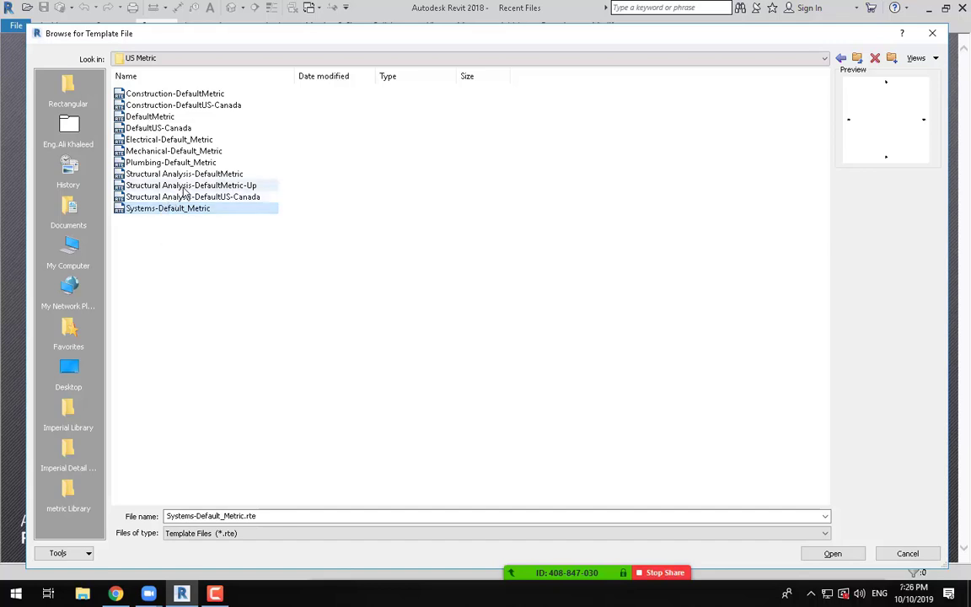
left_click(177, 187)
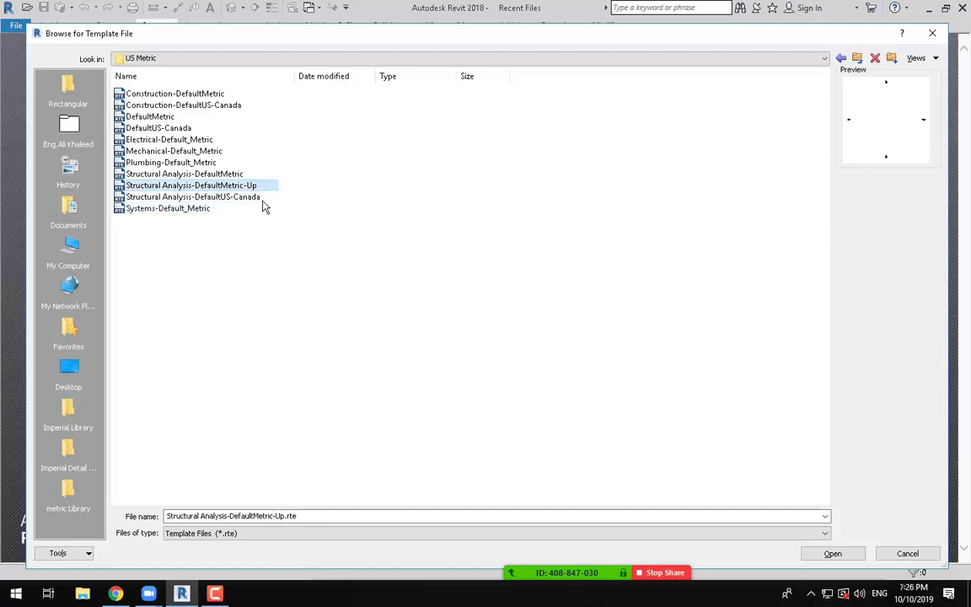
left_click(193, 210)
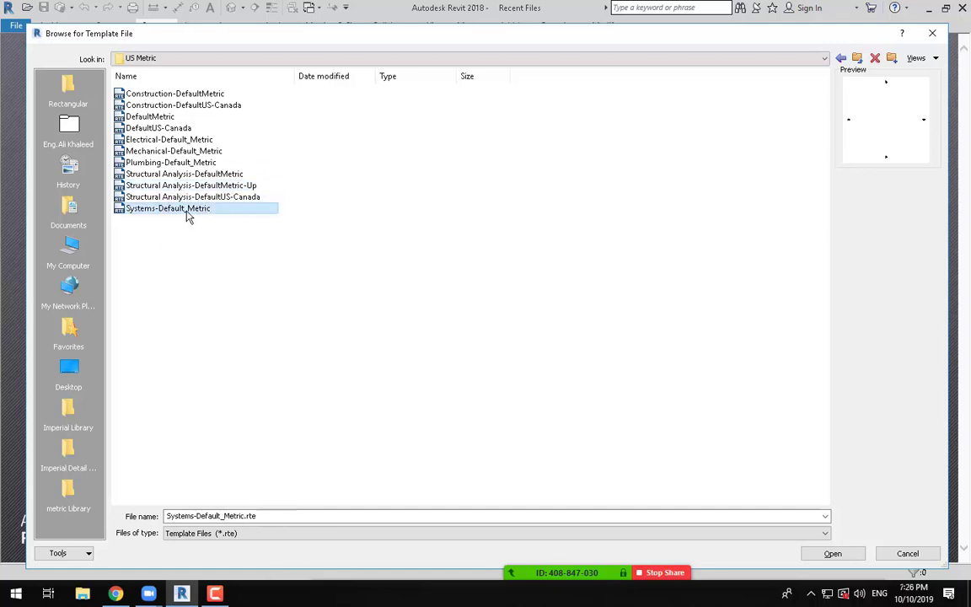
left_click(187, 141)
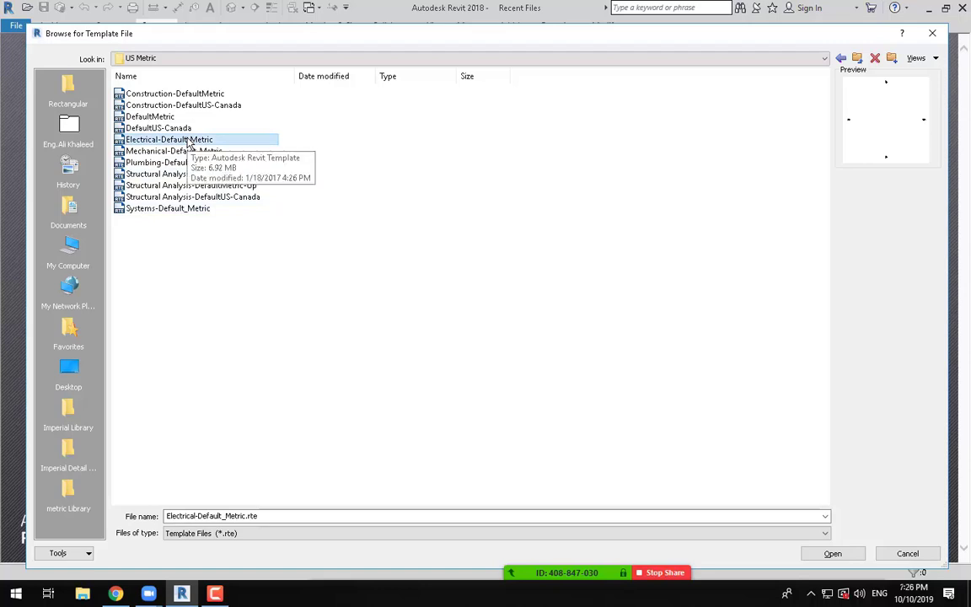
Add Systems-Default_Metric.rte to the project template files and accept the Options.
left_click(194, 210)
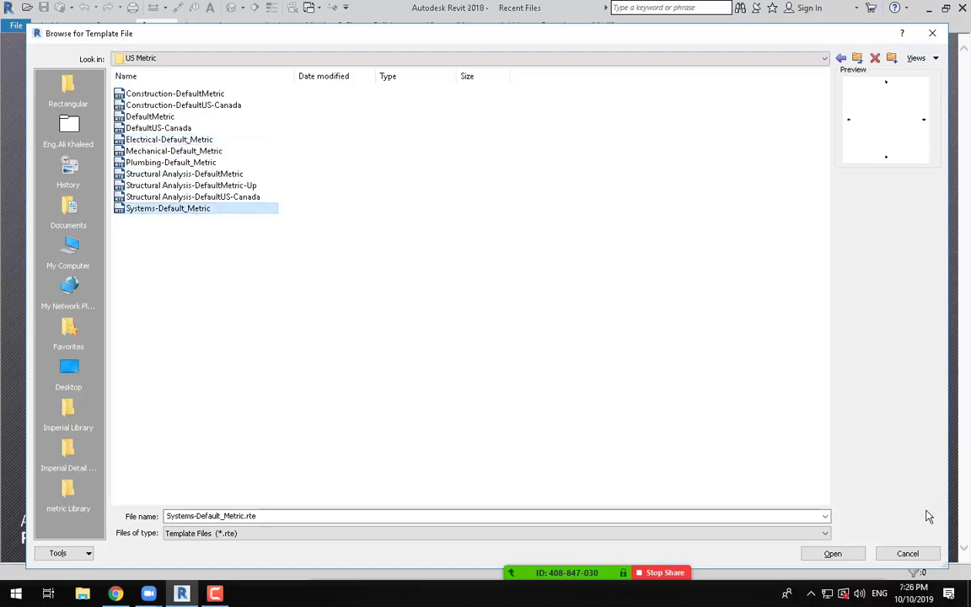
left_click(832, 553)
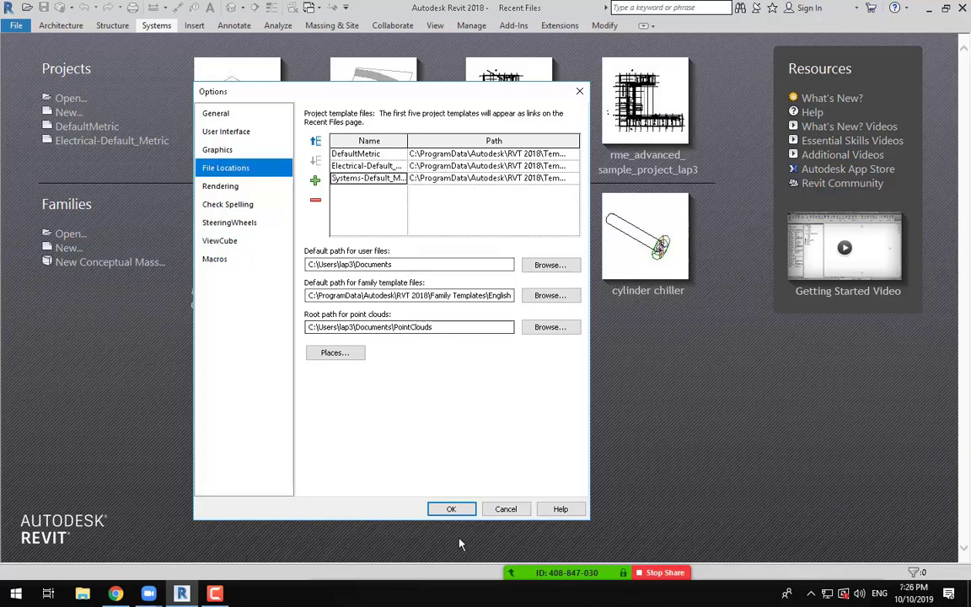
left_click(451, 509)
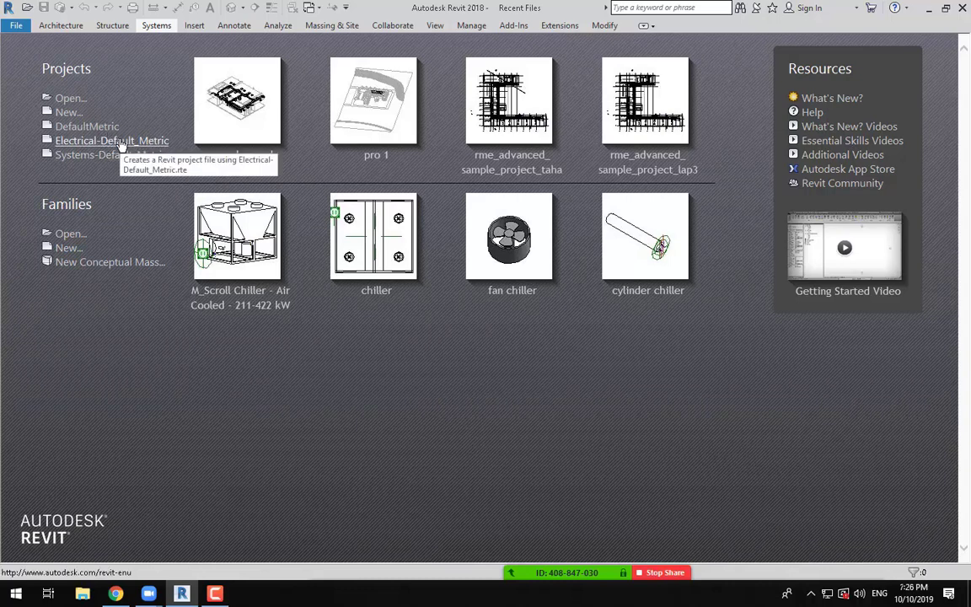
Start a new project and choose Electrical-Default_Metric as its template file.
left_click(70, 116)
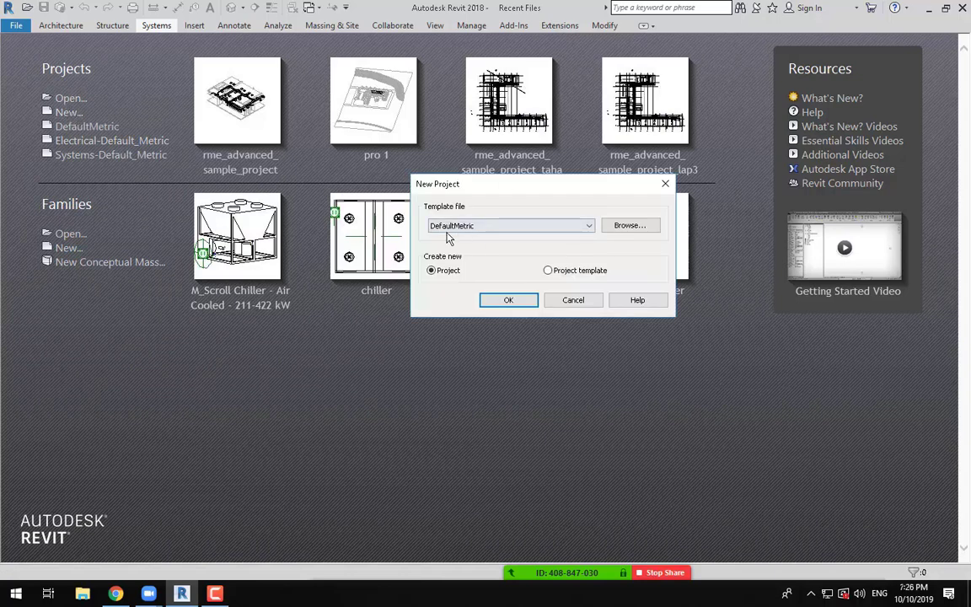
left_click(487, 226)
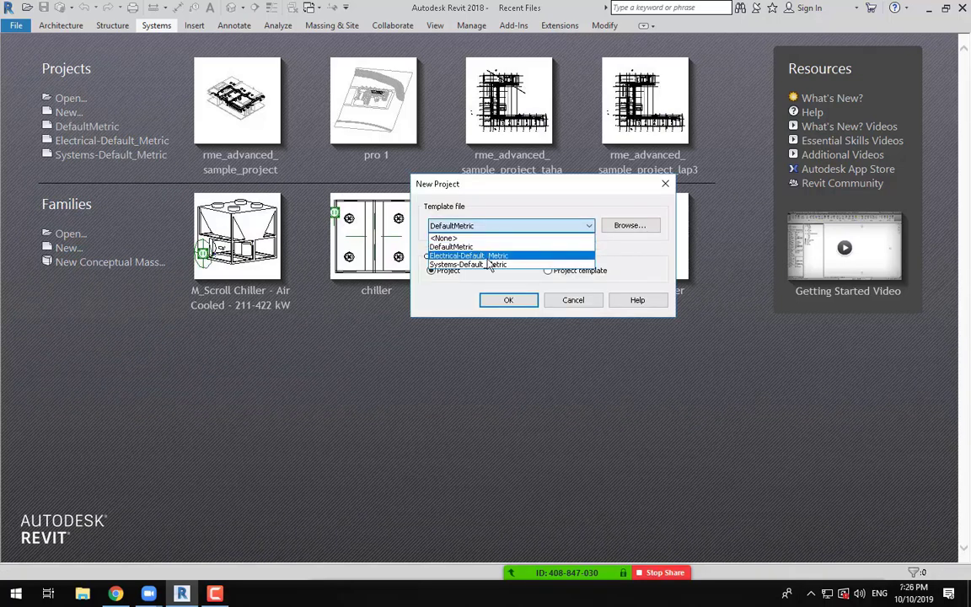
left_click(487, 259)
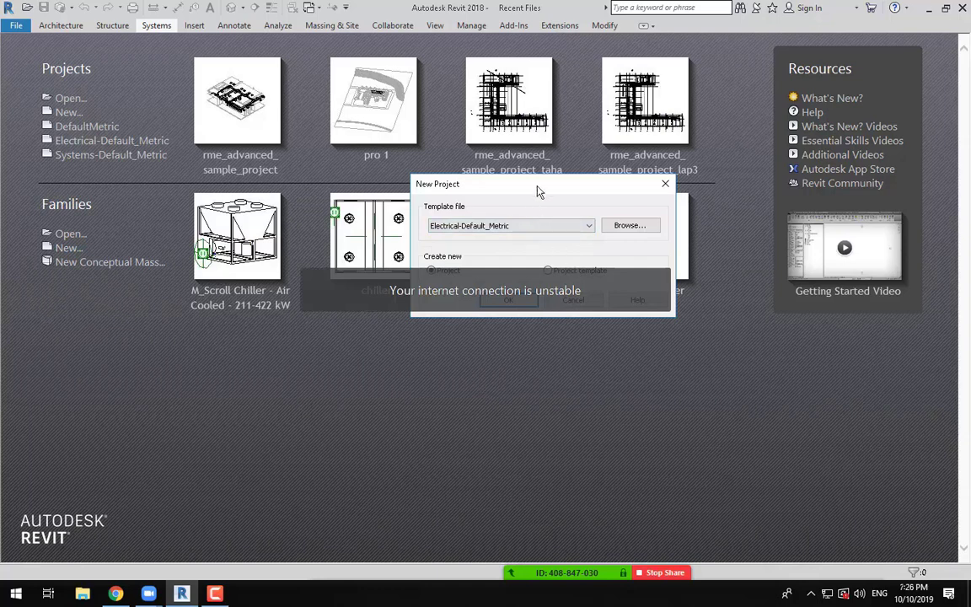
Create a new project, not a project template, from the Electrical-Default_Metric template.
left_click_drag(570, 181, 466, 327)
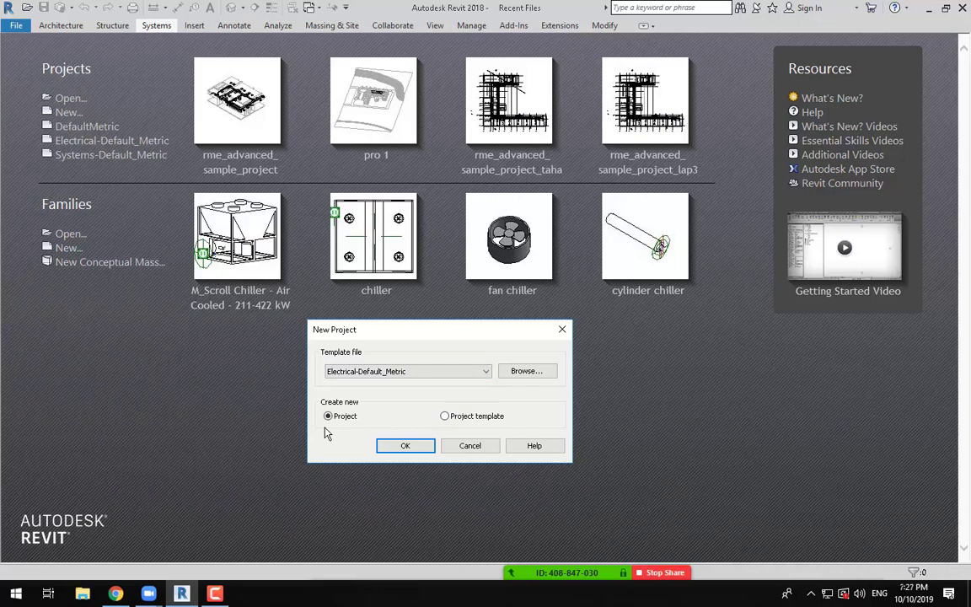
left_click(448, 421)
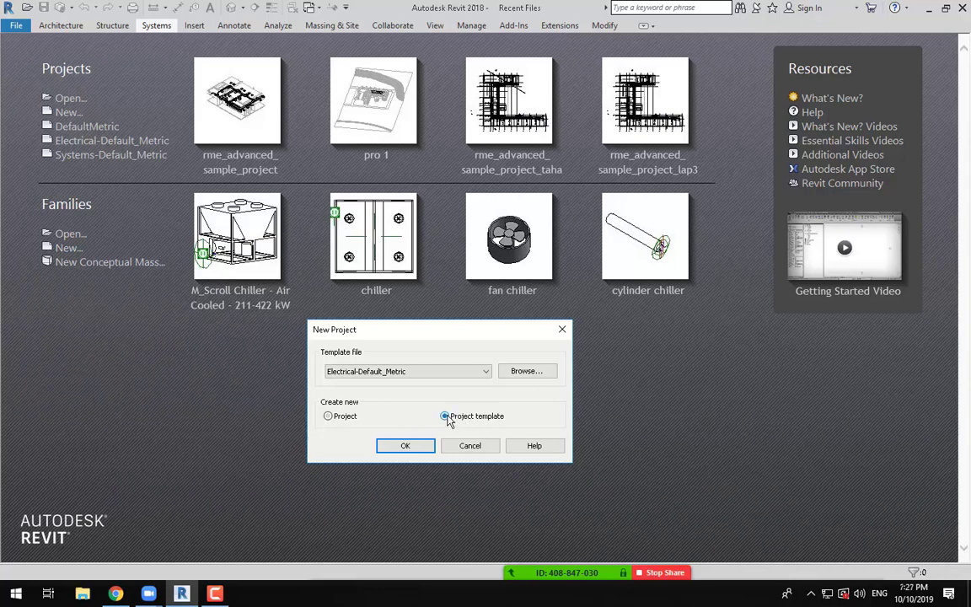
left_click(429, 372)
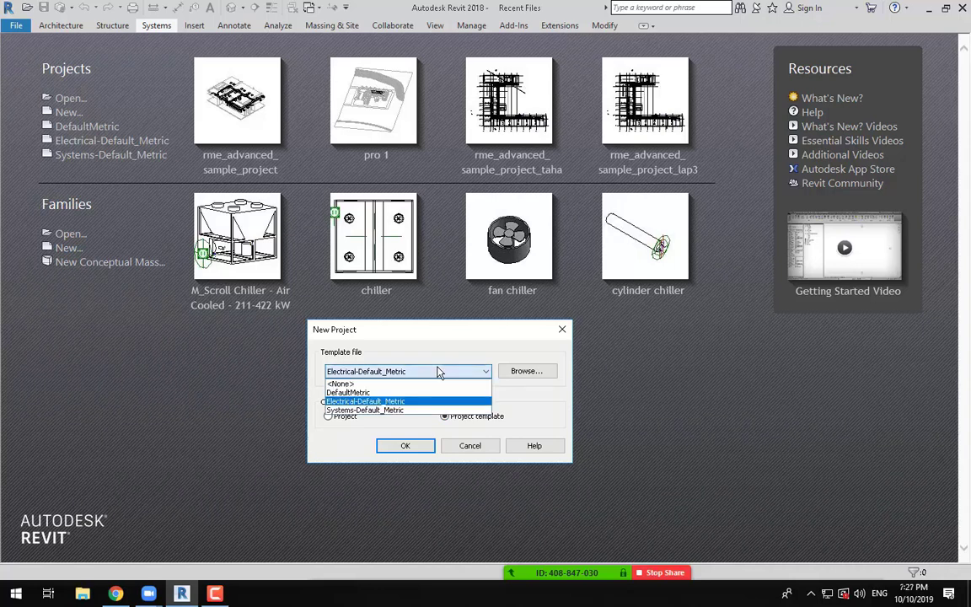
left_click(358, 401)
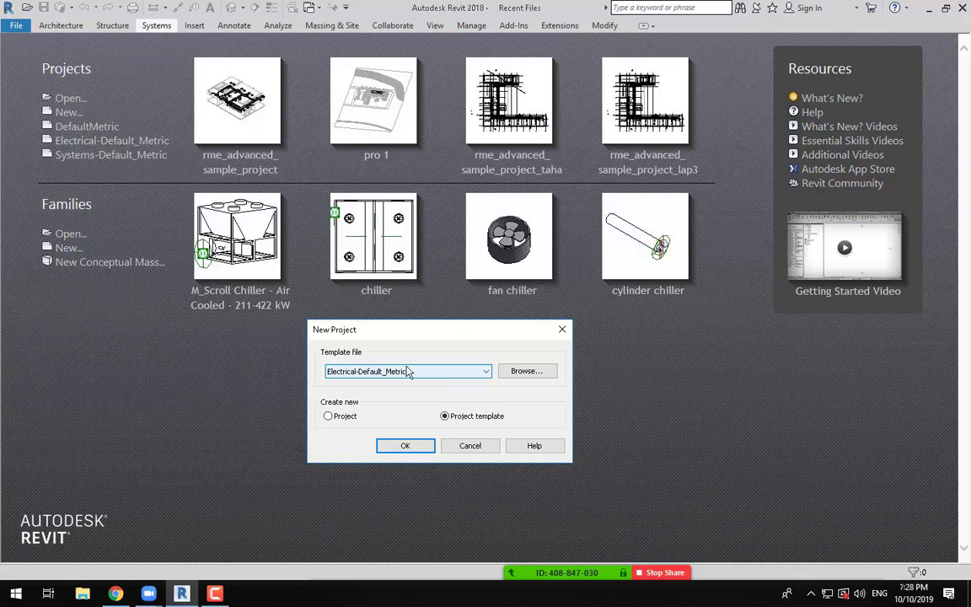
left_click(327, 417)
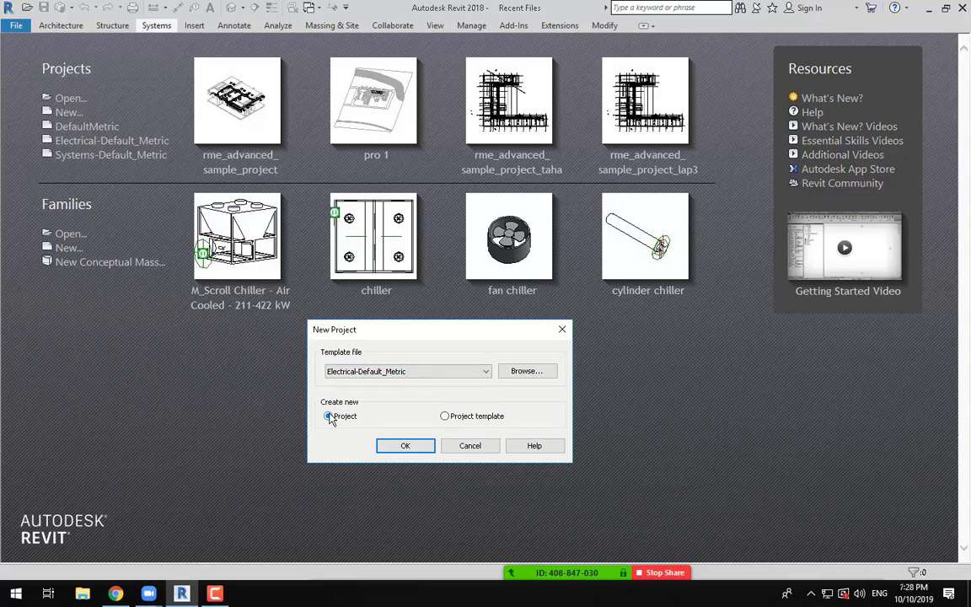
left_click(420, 445)
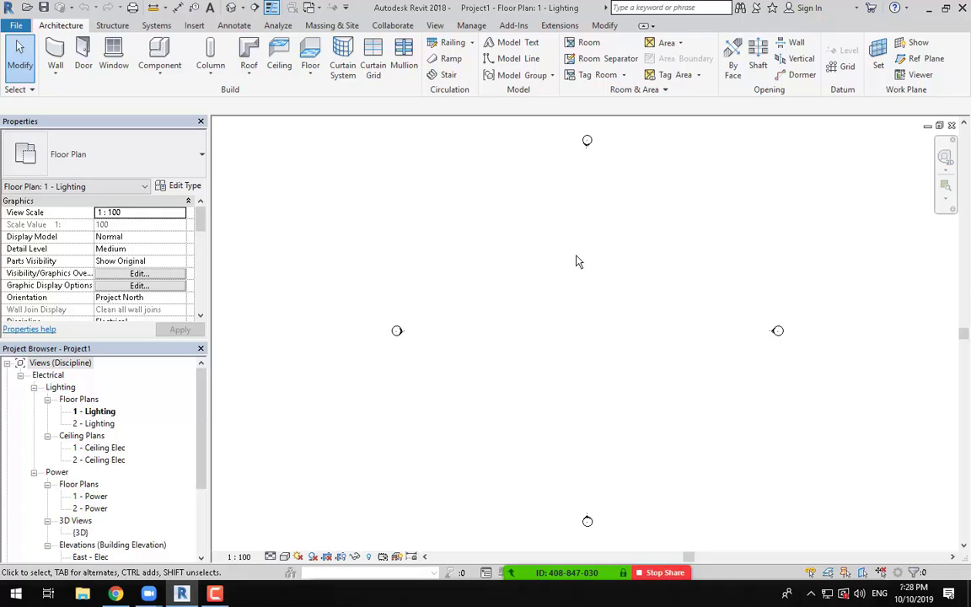
Start placing a cable tray with a width of 450 mm and a height of 150 mm.
scroll(580, 278, "down", 1)
scroll(605, 274, "up", 1)
left_click(151, 25)
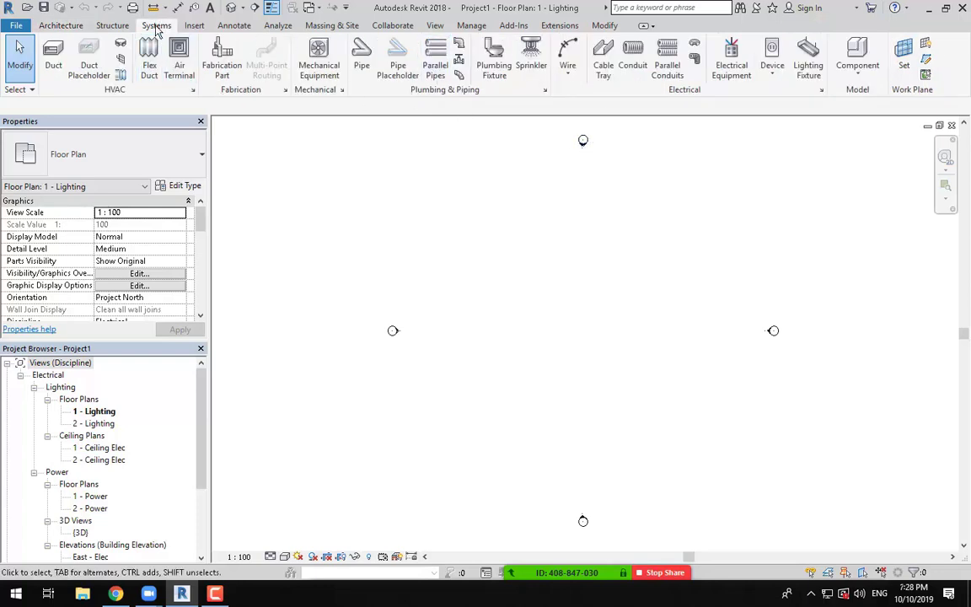
left_click(604, 66)
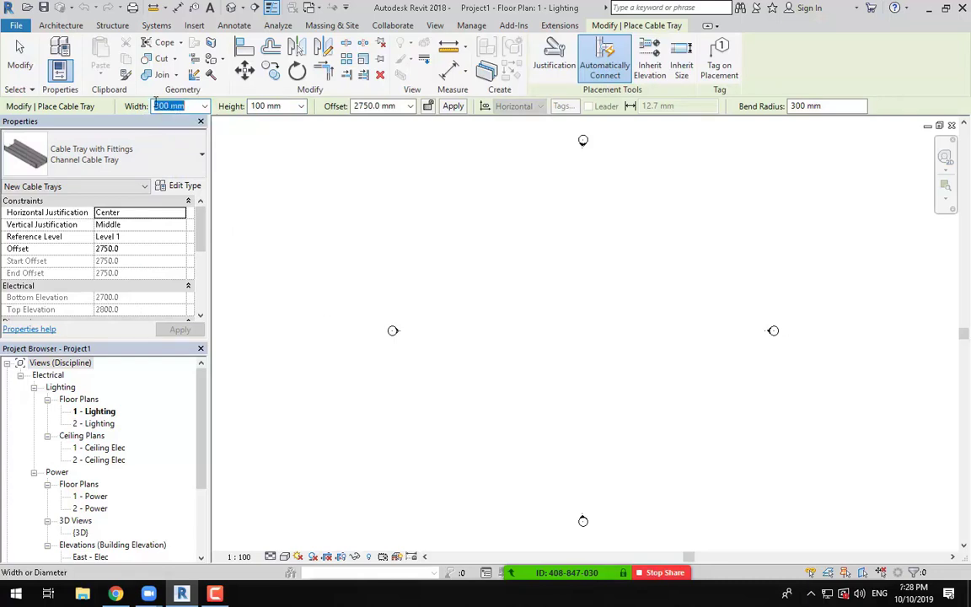
left_click(271, 106)
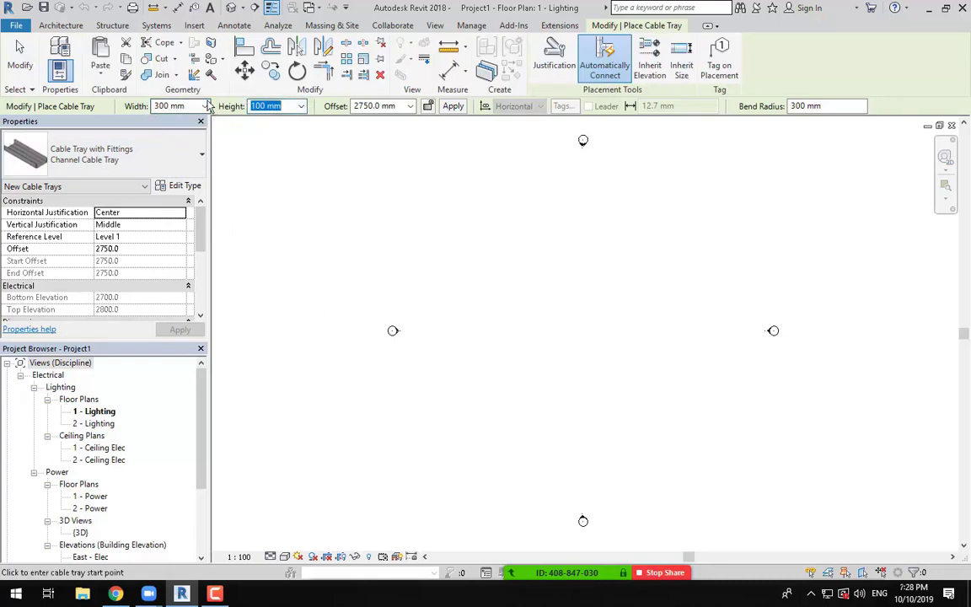
left_click(206, 106)
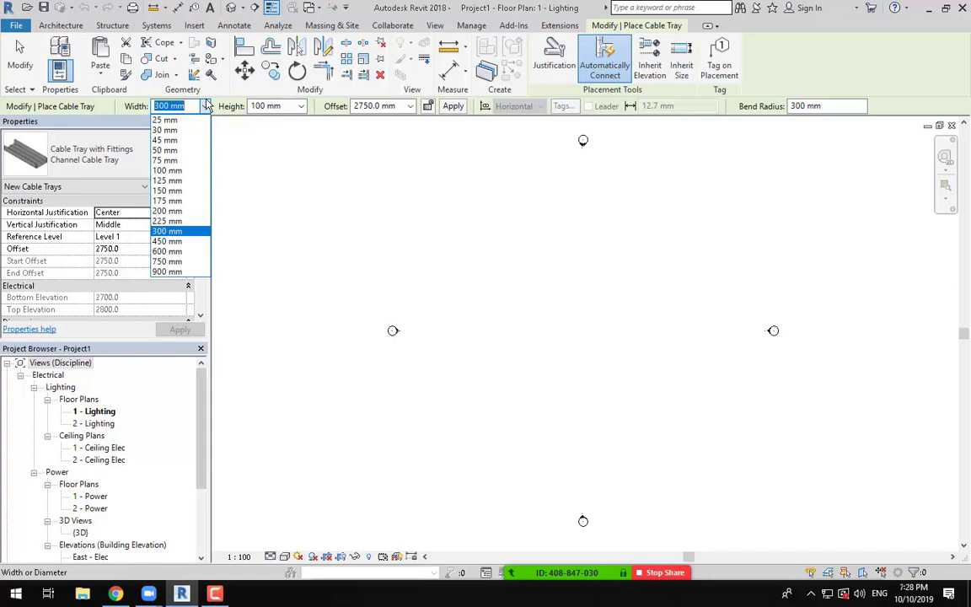
left_click(172, 242)
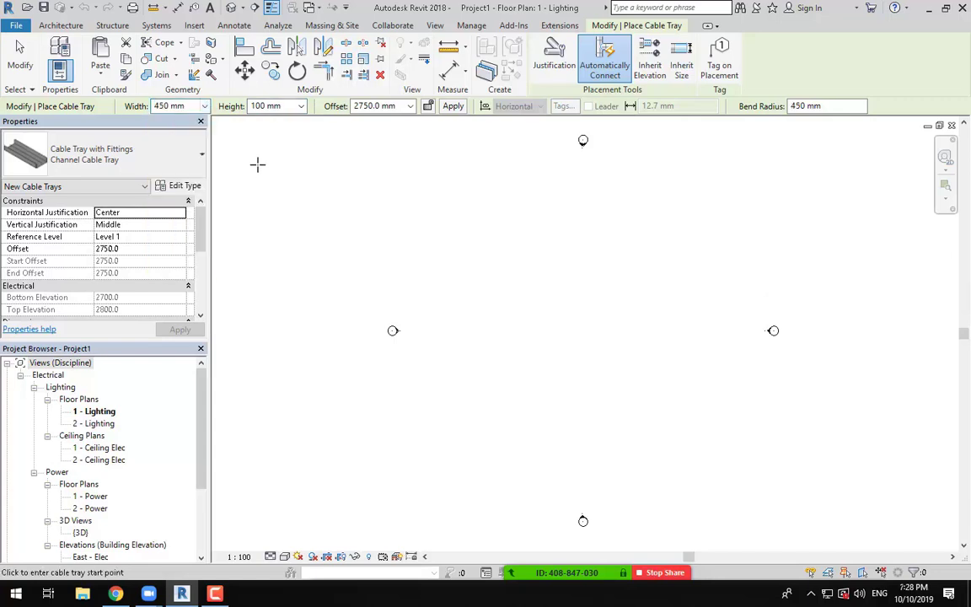
left_click(301, 105)
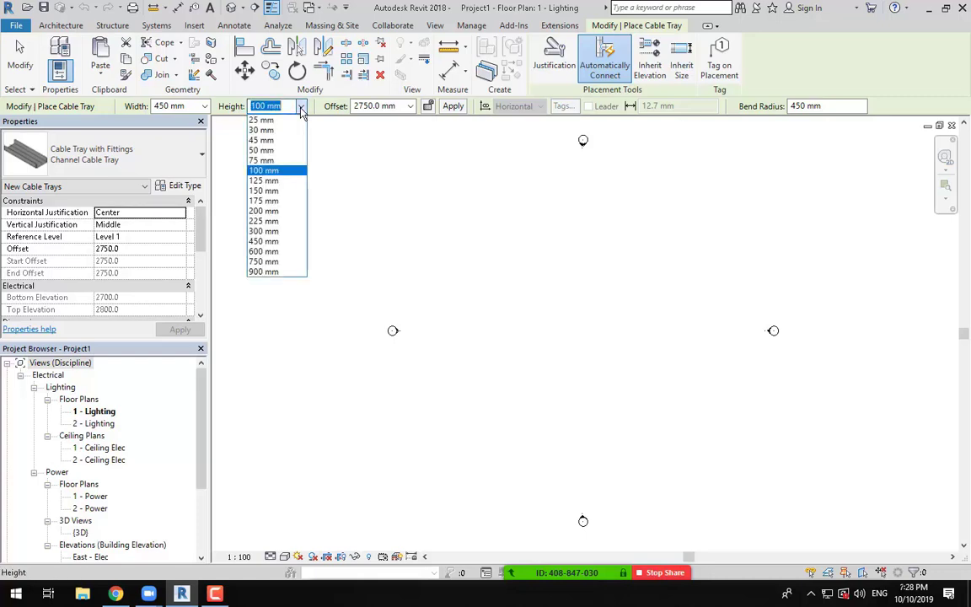
left_click(270, 190)
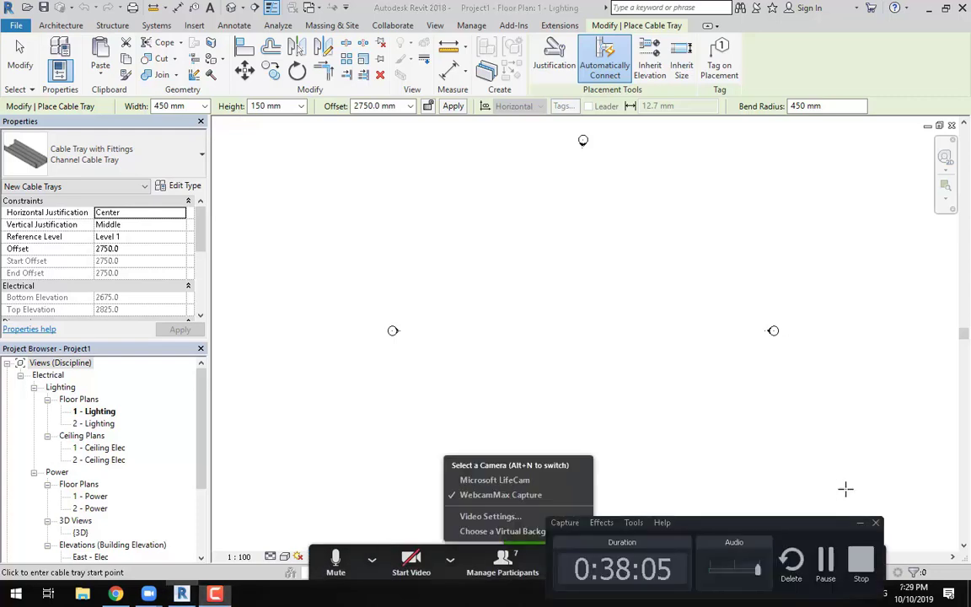
left_click(824, 568)
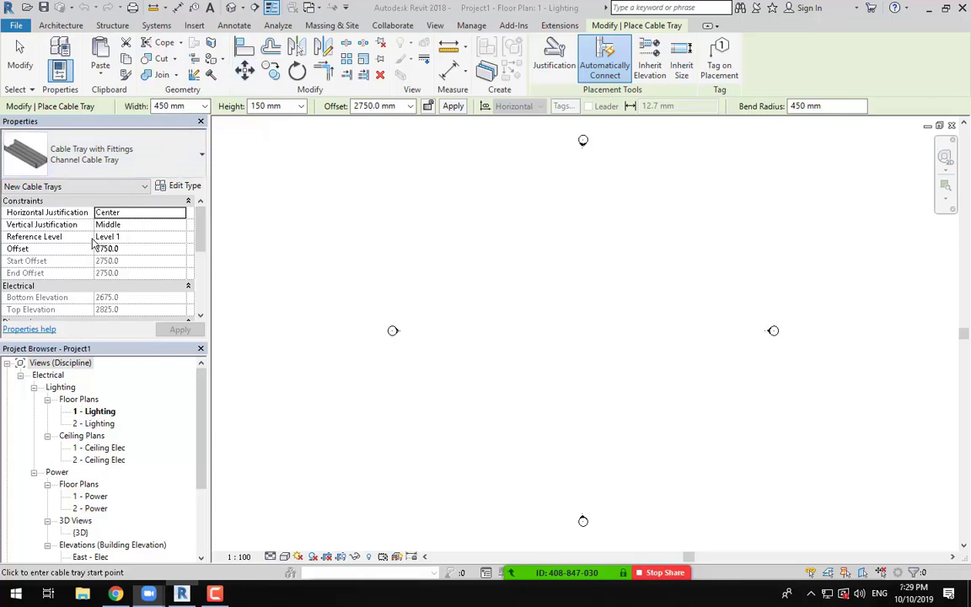
left_click(471, 26)
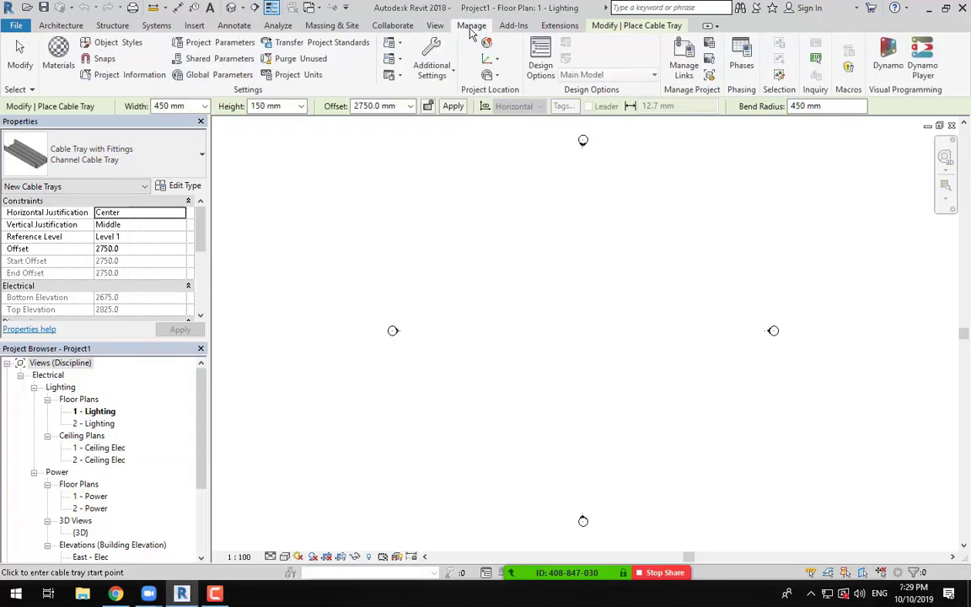
left_click(295, 79)
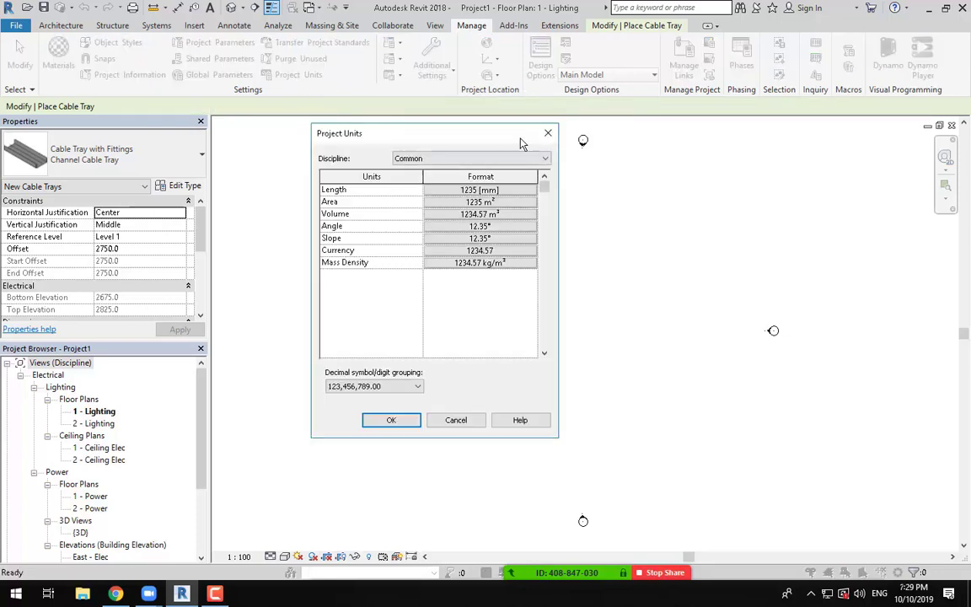
left_click_drag(474, 126, 489, 139)
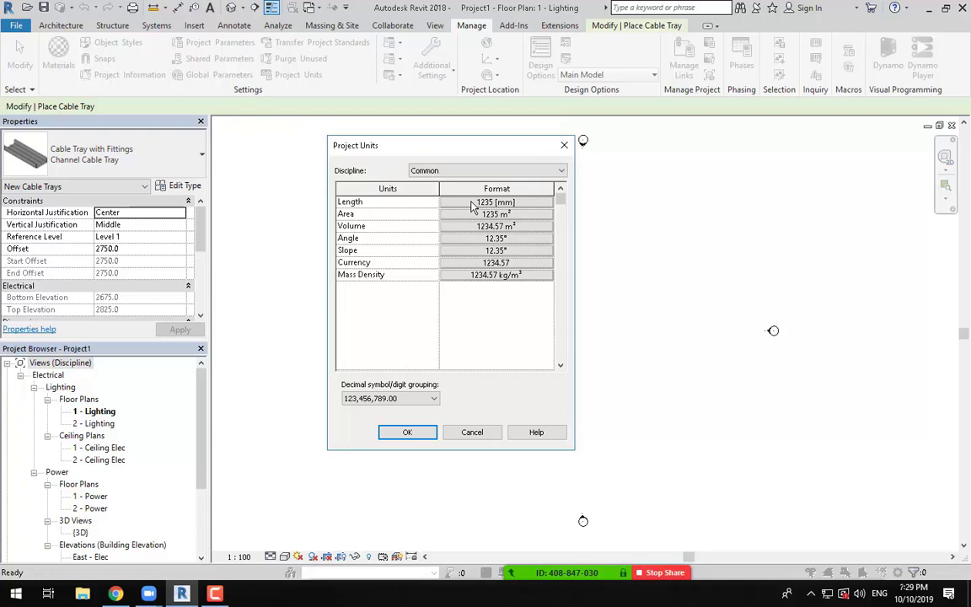
left_click(473, 207)
left_click_drag(662, 297, 582, 230)
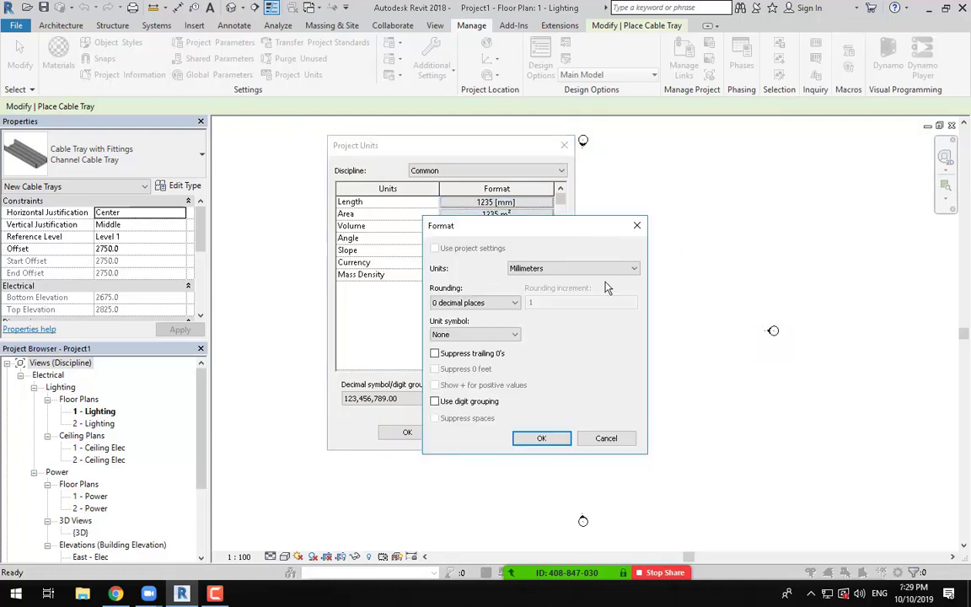
left_click(559, 271)
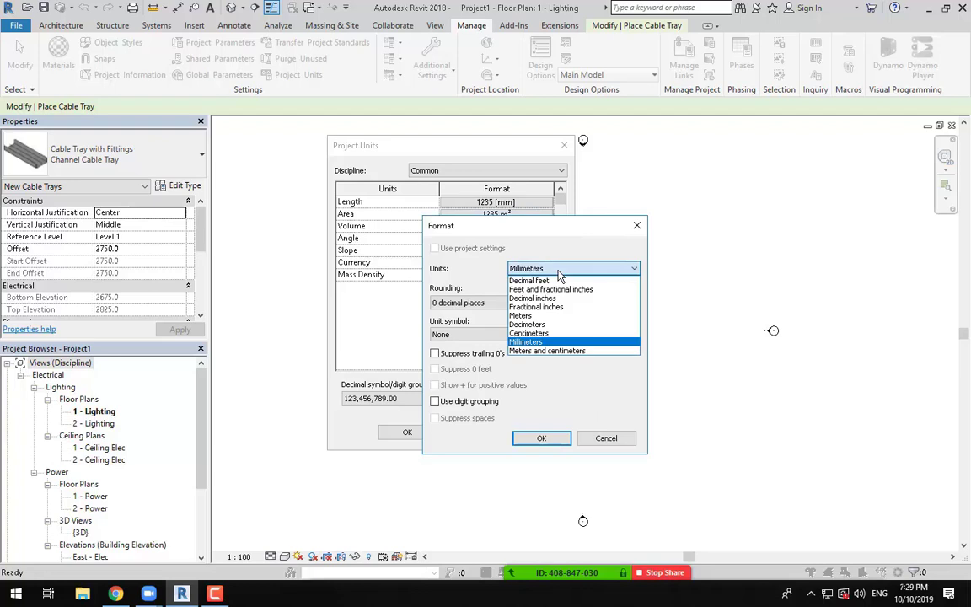
left_click(552, 308)
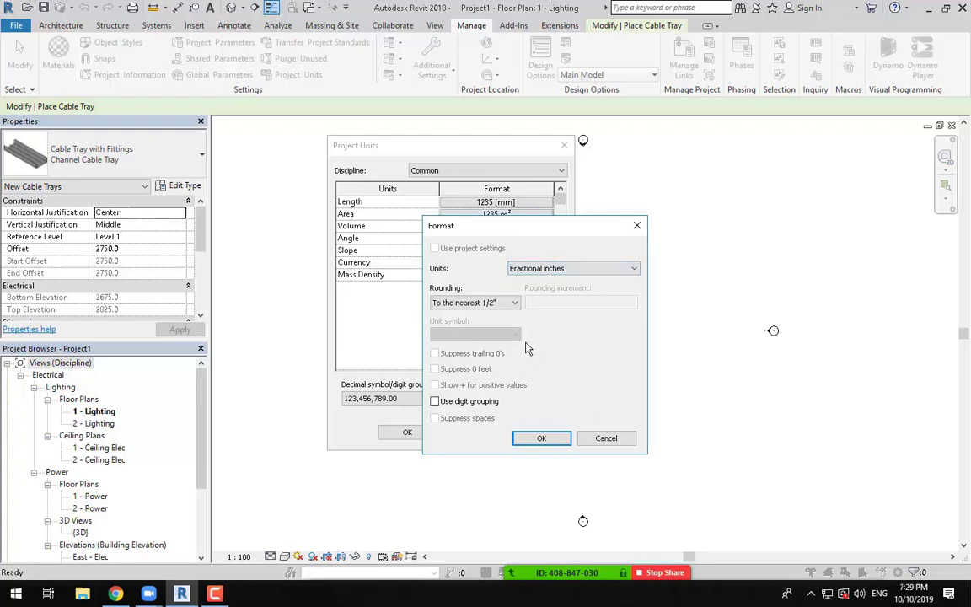
left_click(573, 268)
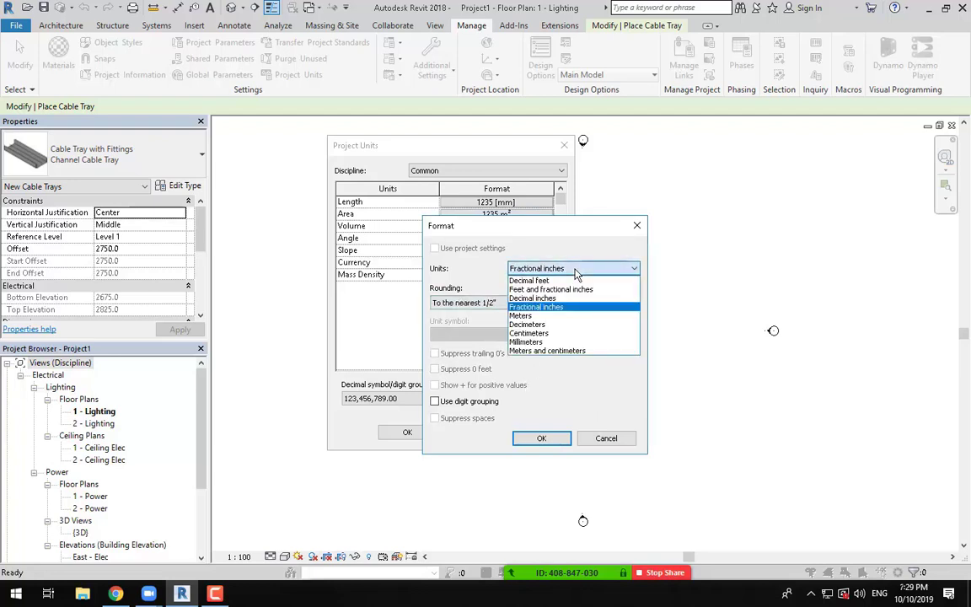
left_click(532, 297)
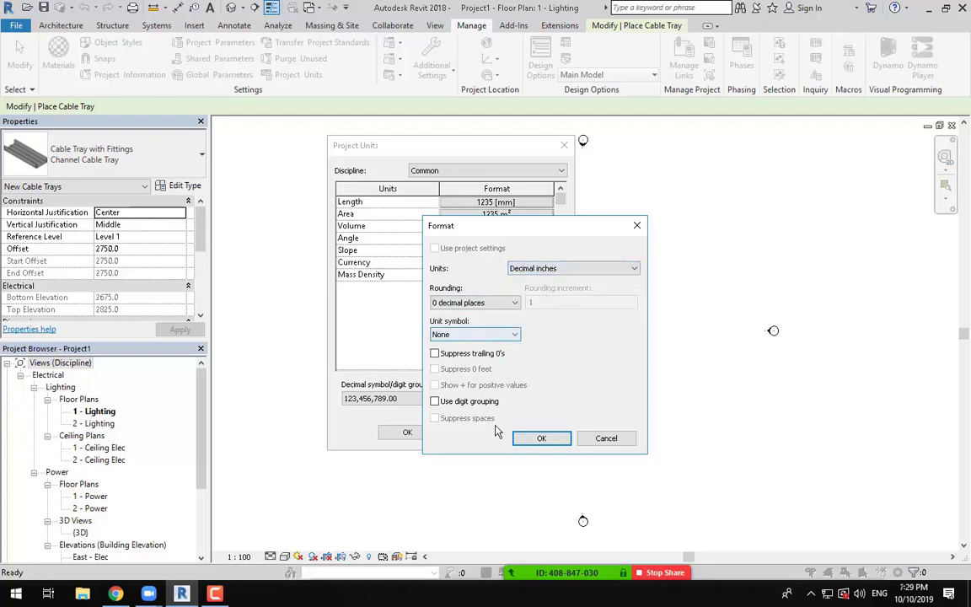
left_click(541, 439)
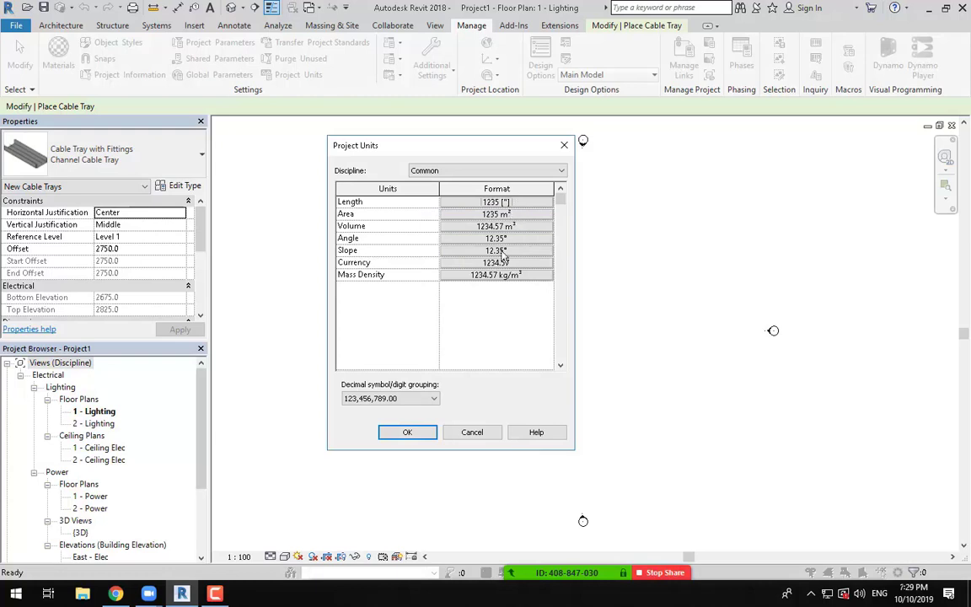
left_click(557, 172)
left_click(553, 178)
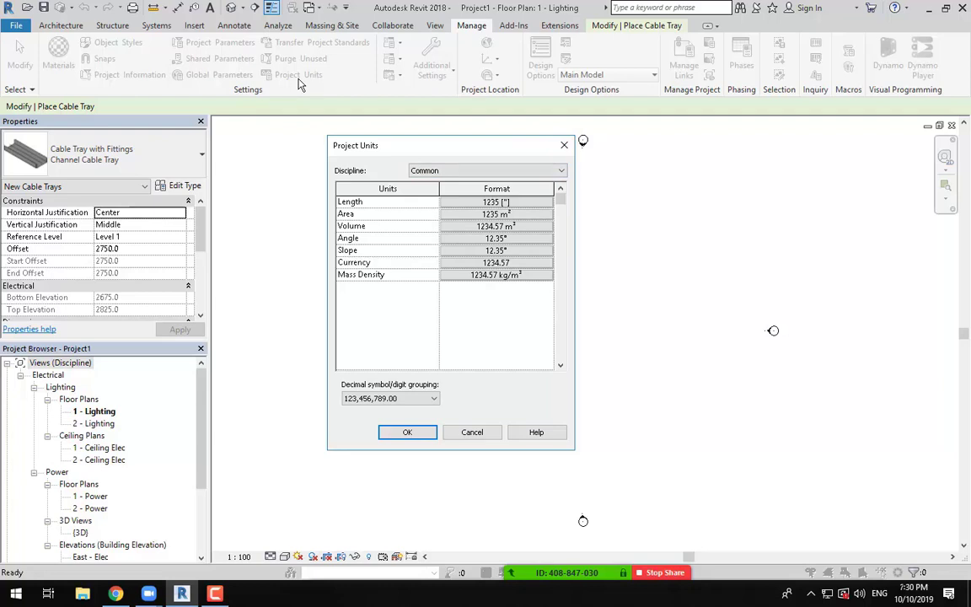
left_click(469, 433)
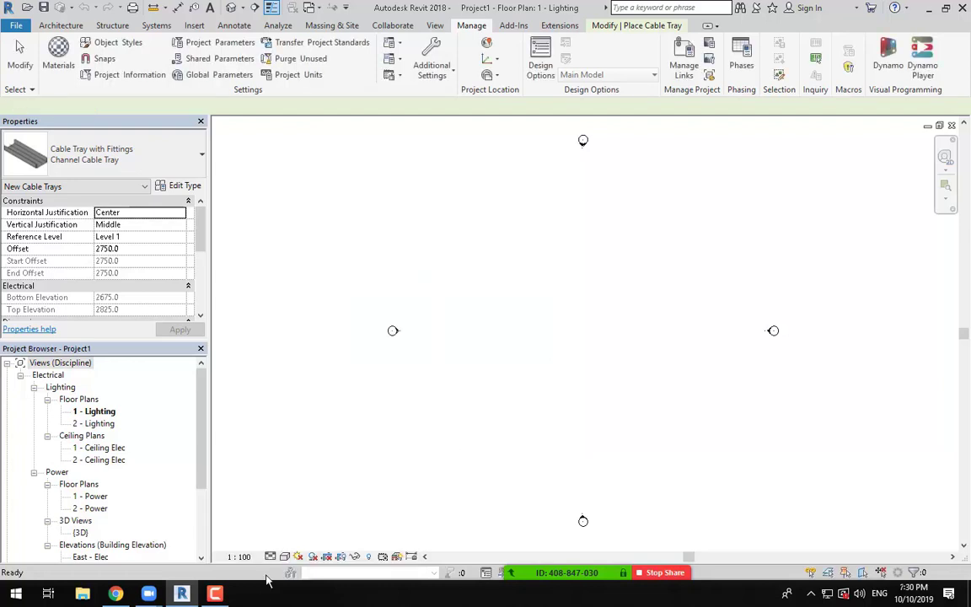
Set the project's common Length units to decimal inches with 0 decimal places and no unit symbol.
left_click(474, 25)
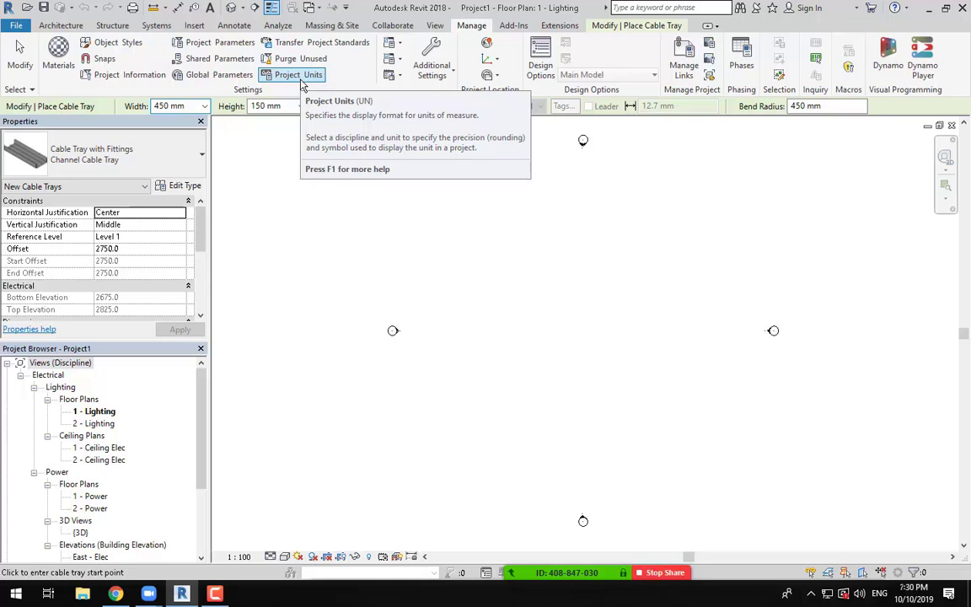
left_click(215, 594)
left_click(851, 578)
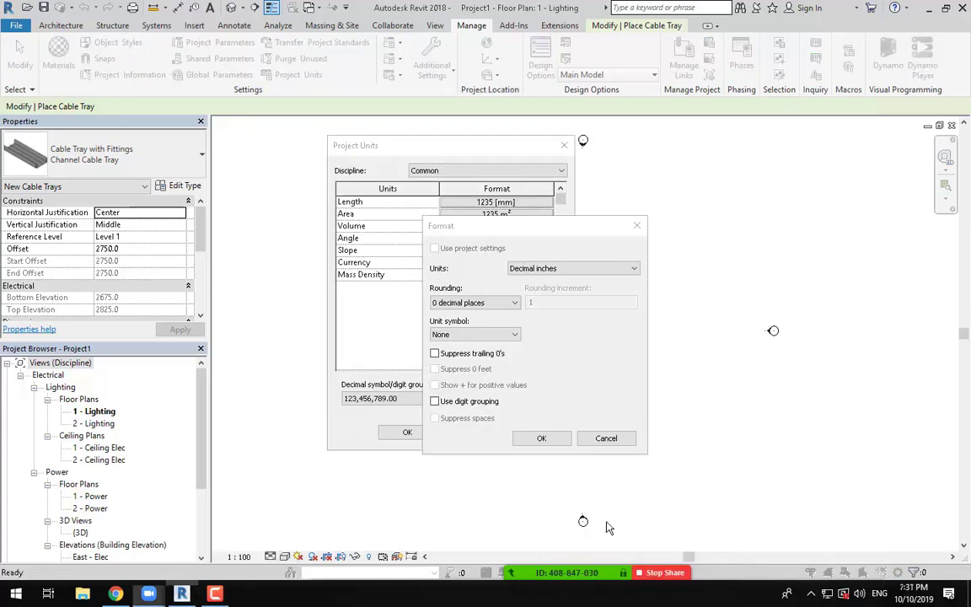
left_click(215, 595)
left_click(542, 439)
left_click(517, 204)
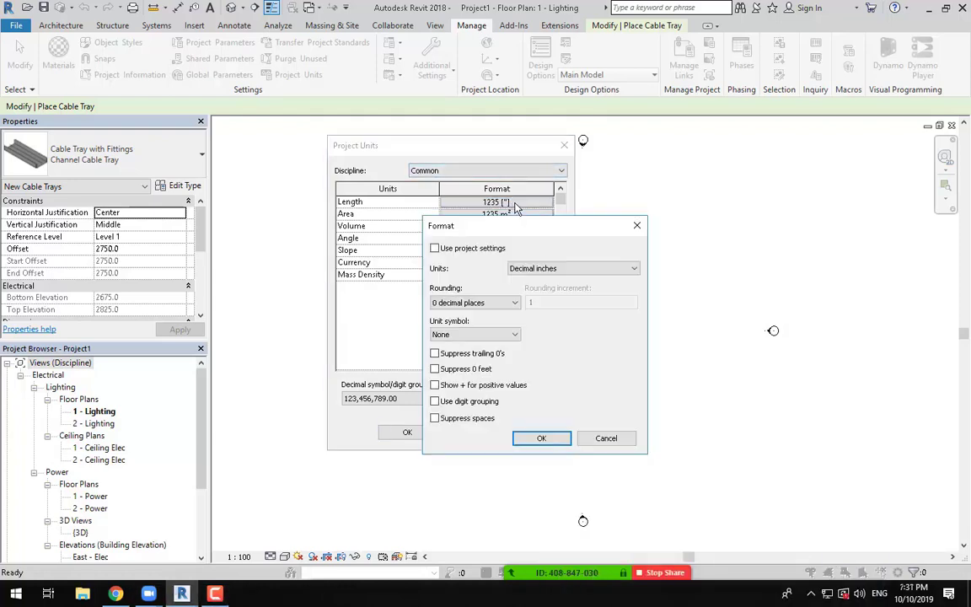
left_click(544, 437)
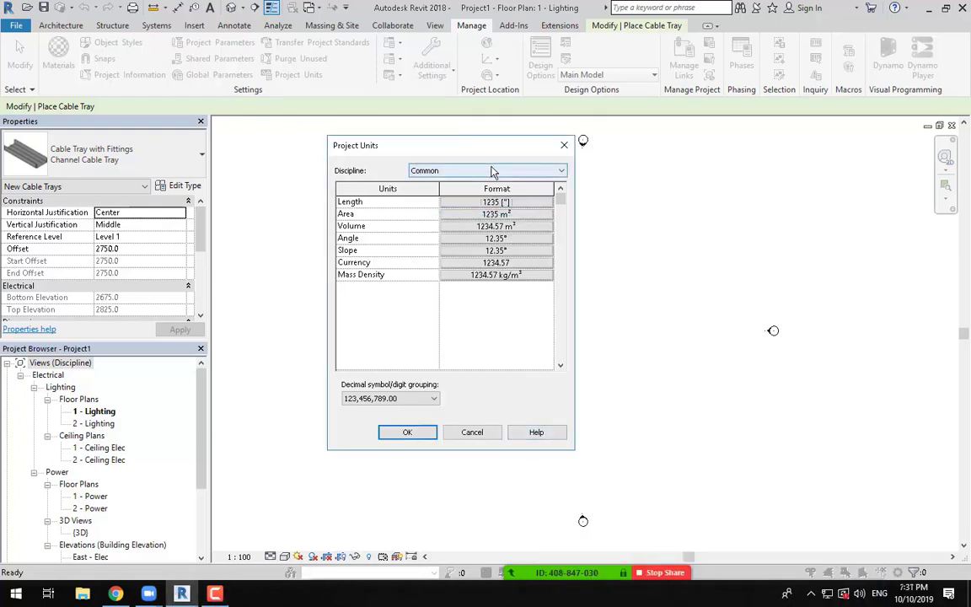
Set the Electrical discipline's Cable Tray Size units to decimal inches with 0 decimal places and the " unit symbol.
left_click(495, 171)
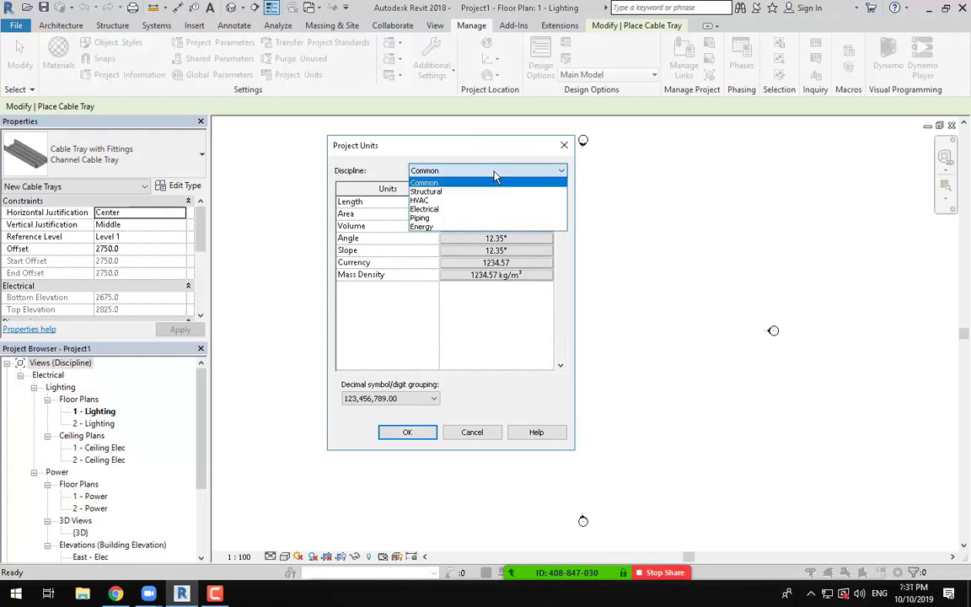
left_click(439, 210)
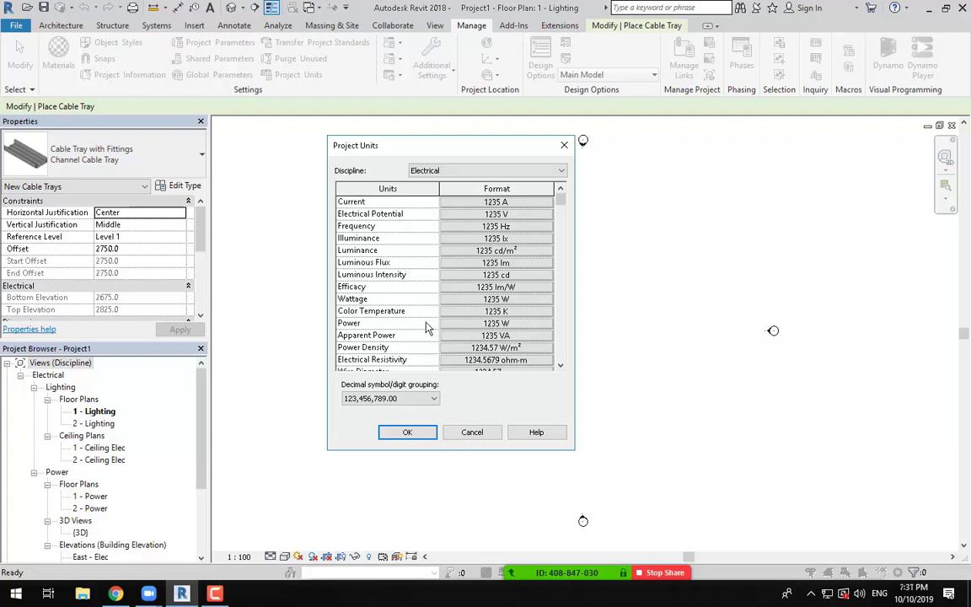
scroll(379, 263, "down", 2)
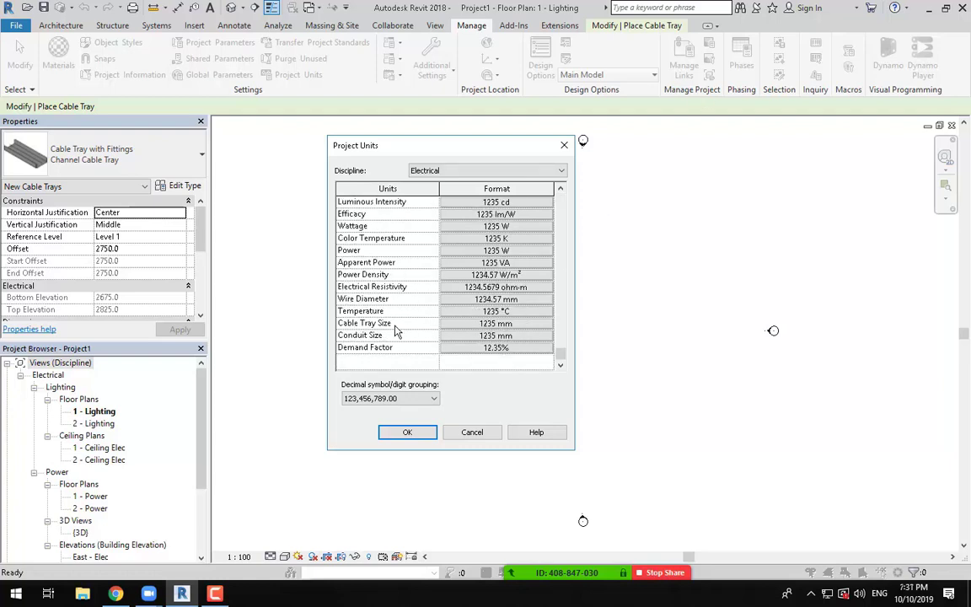
left_click(496, 323)
left_click(583, 273)
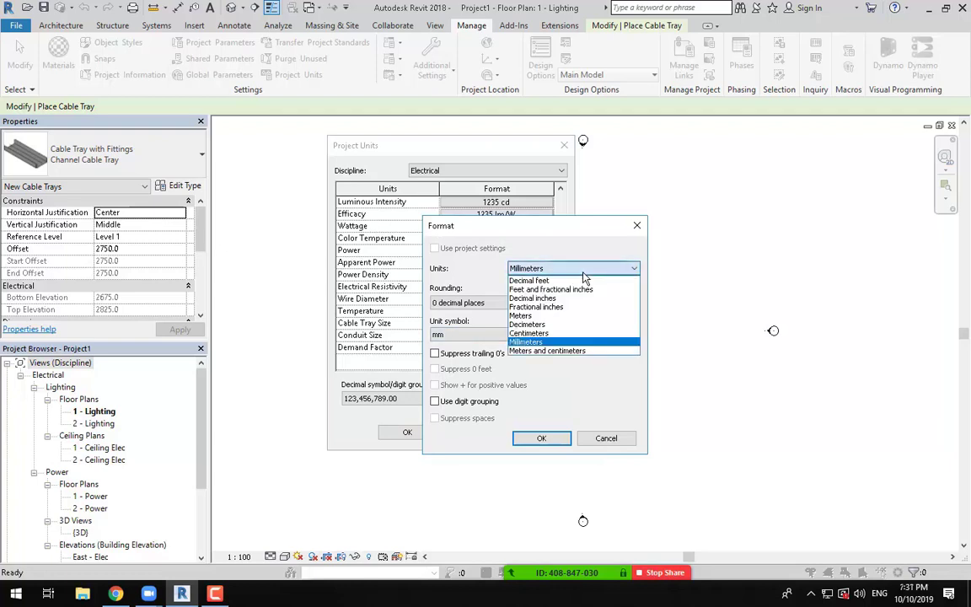
left_click(548, 297)
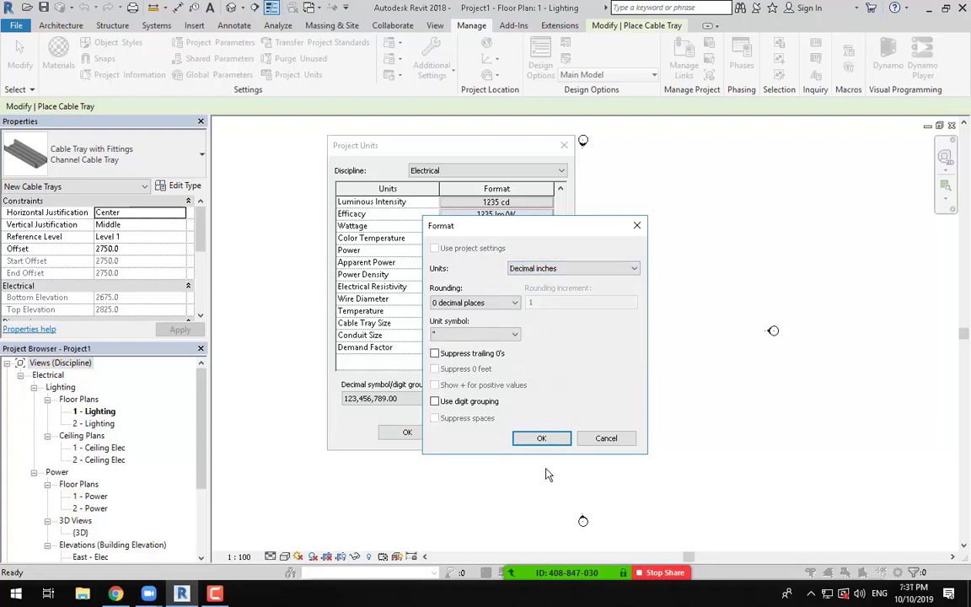
left_click(542, 437)
left_click(559, 170)
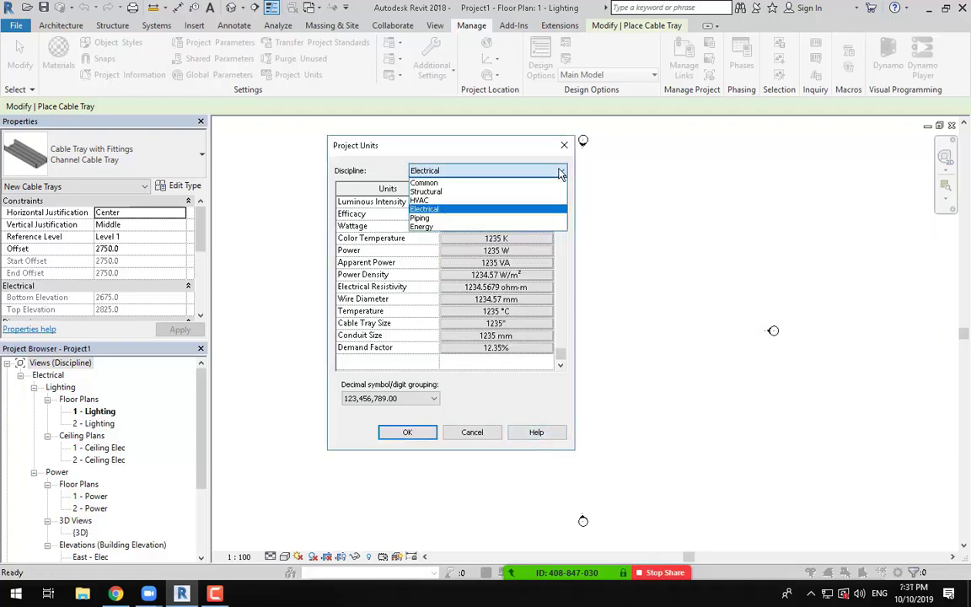
Set the project's common Length units to millimeters with 0 decimal places and no unit symbol.
left_click(477, 184)
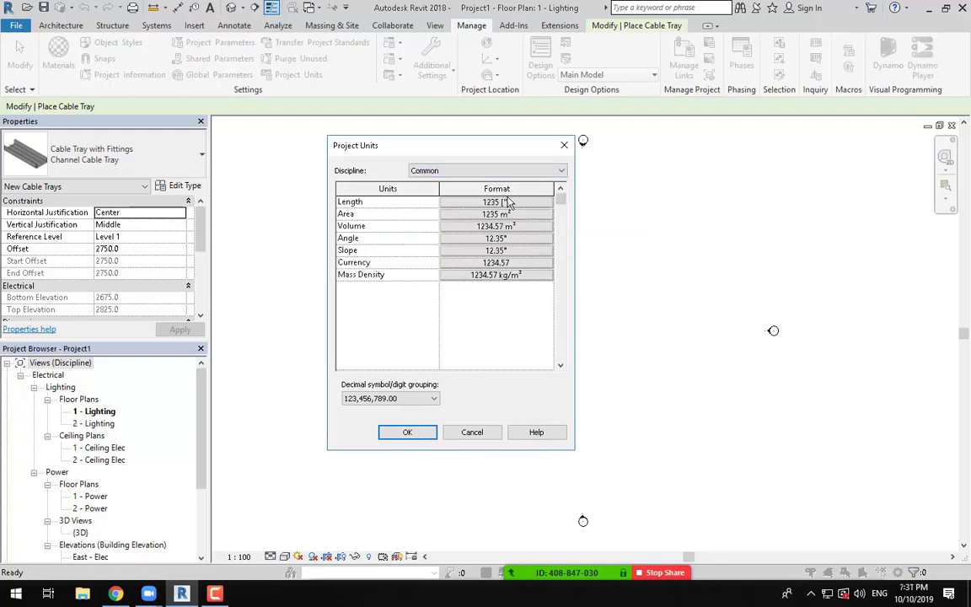
left_click(510, 203)
left_click(509, 269)
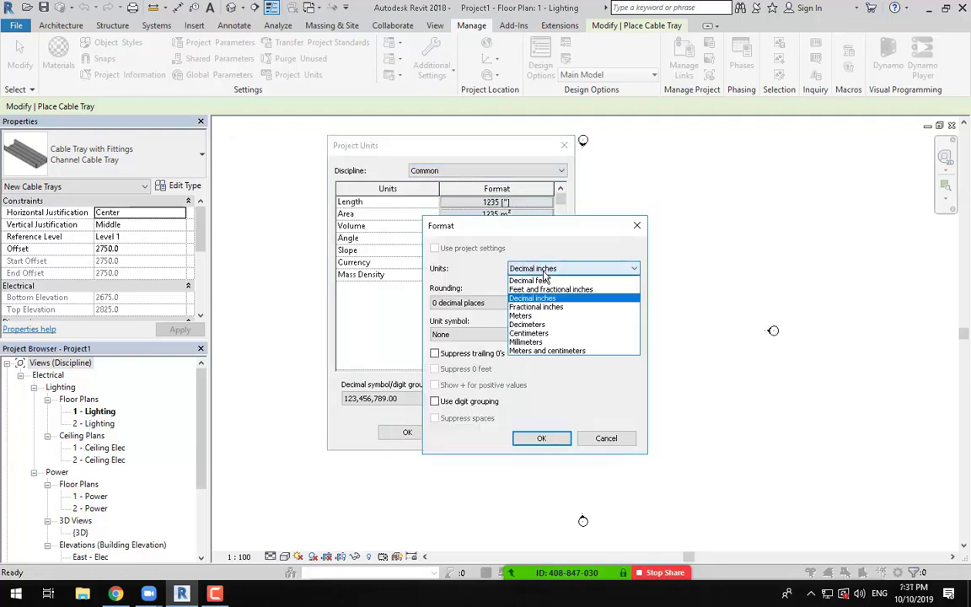
left_click(536, 341)
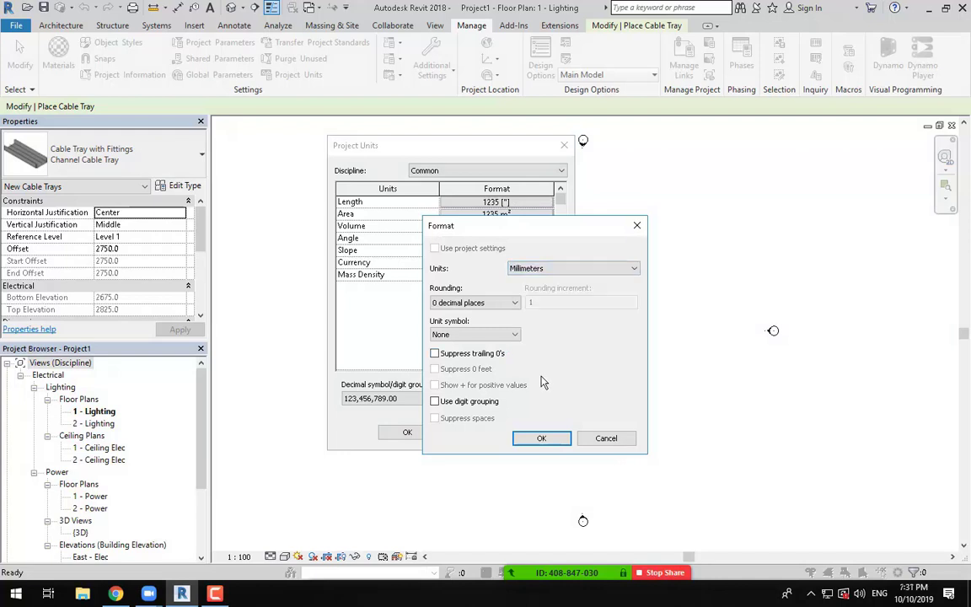
left_click(544, 438)
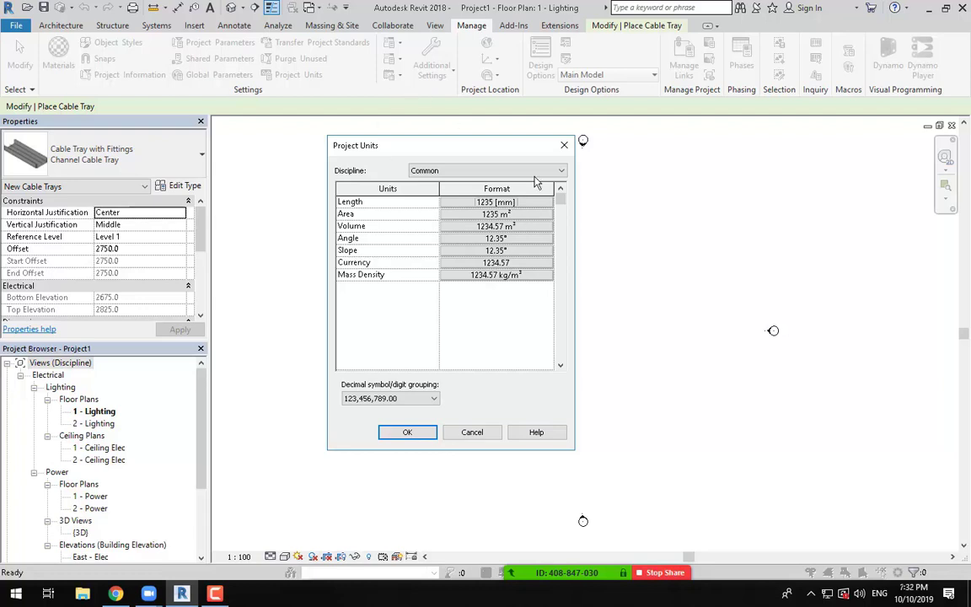
Set the Electrical discipline's Cable Tray Size units to millimeters with 0 decimal places and the mm unit symbol, and accept the project units.
left_click(492, 171)
left_click(423, 208)
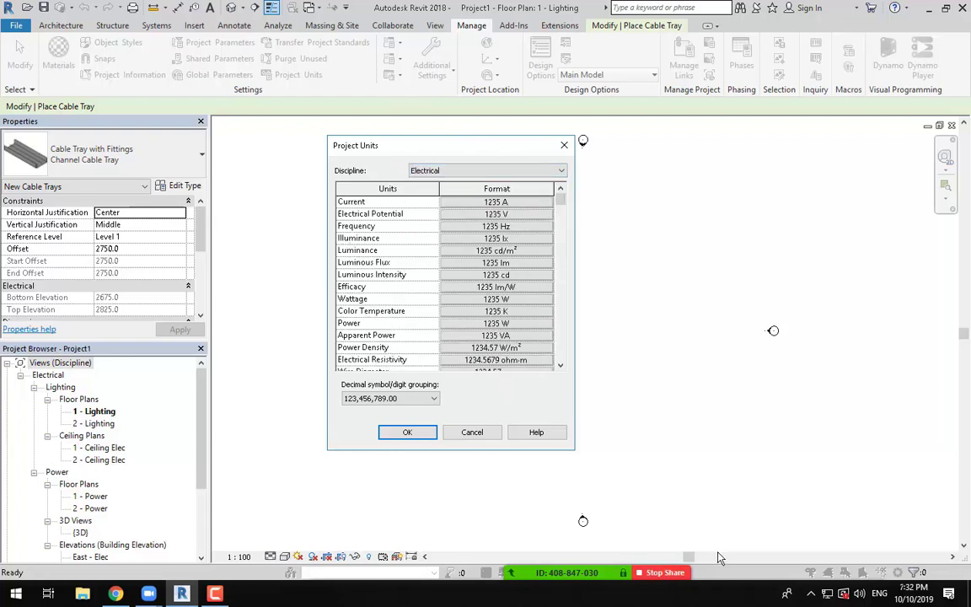
left_click(215, 595)
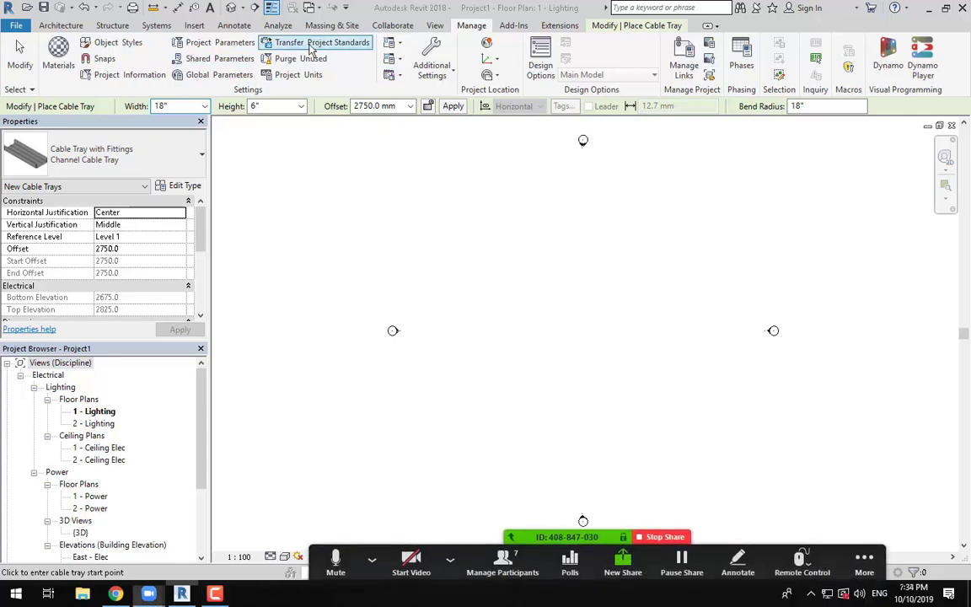
left_click(294, 73)
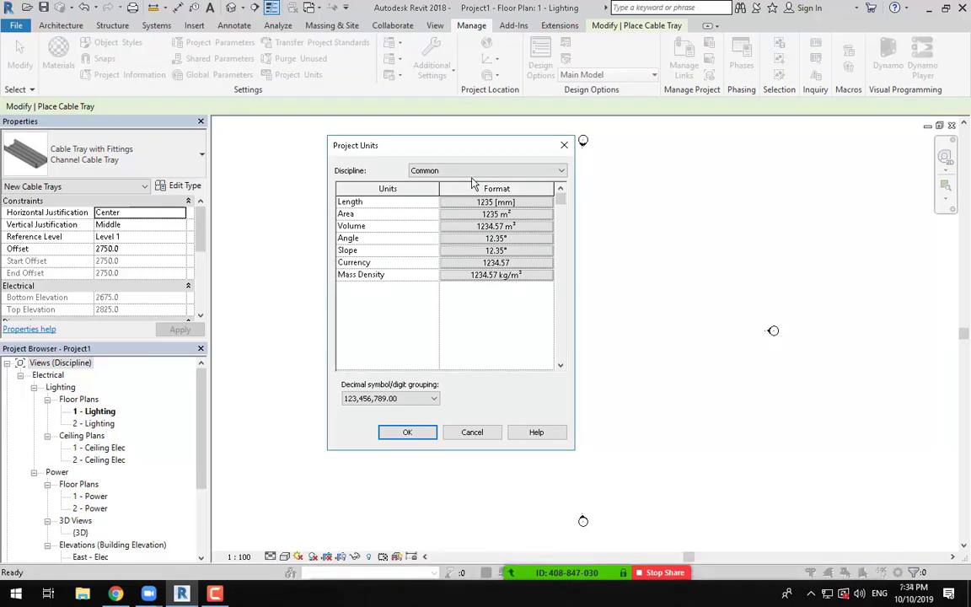
left_click(487, 171)
left_click(455, 206)
scroll(451, 333, "down", 2)
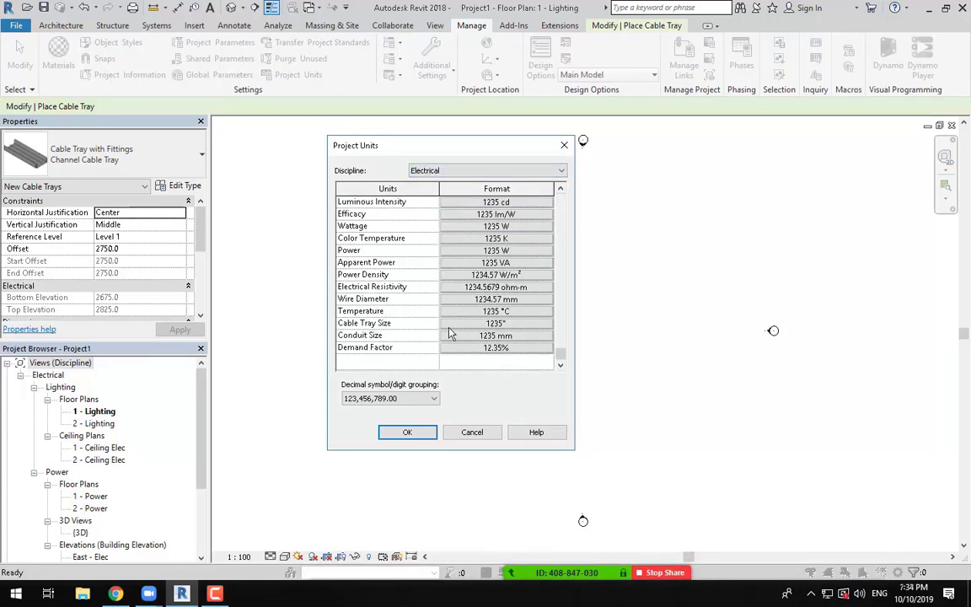
left_click(496, 323)
left_click(573, 268)
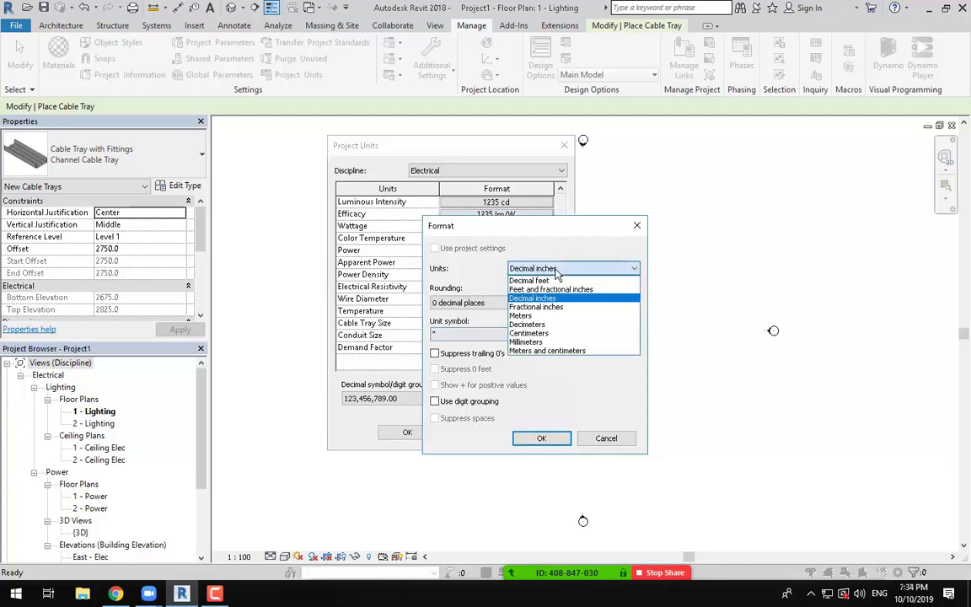
left_click(558, 343)
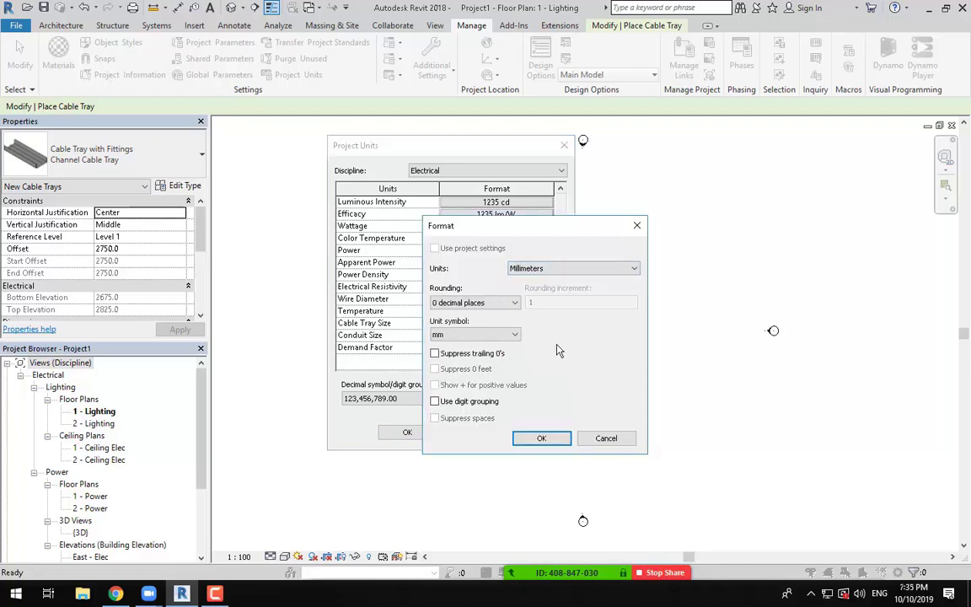
left_click(541, 438)
left_click(412, 433)
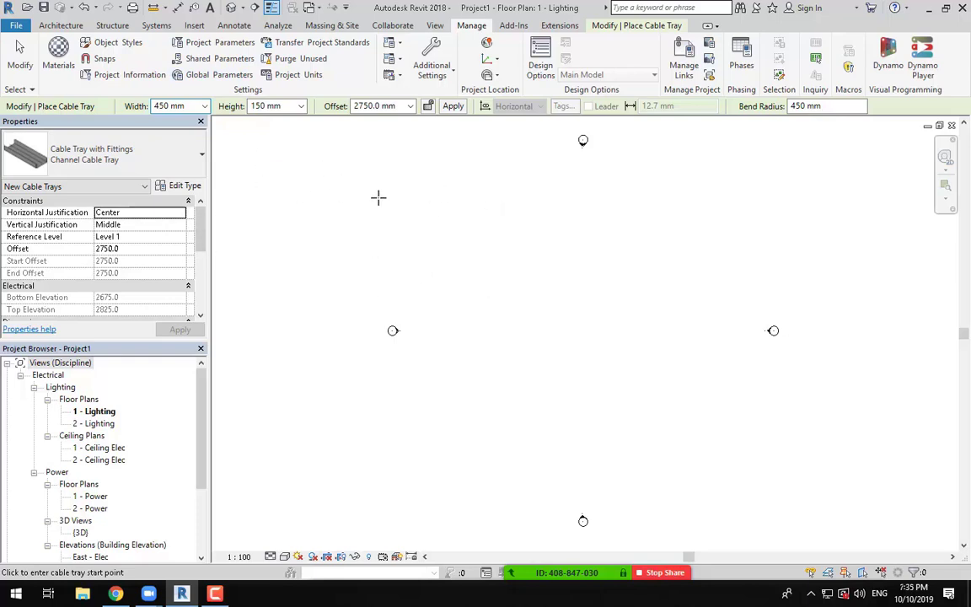
Examine the width, vertical justification, offset and reference level options for the new cable tray.
left_click(205, 107)
left_click(205, 107)
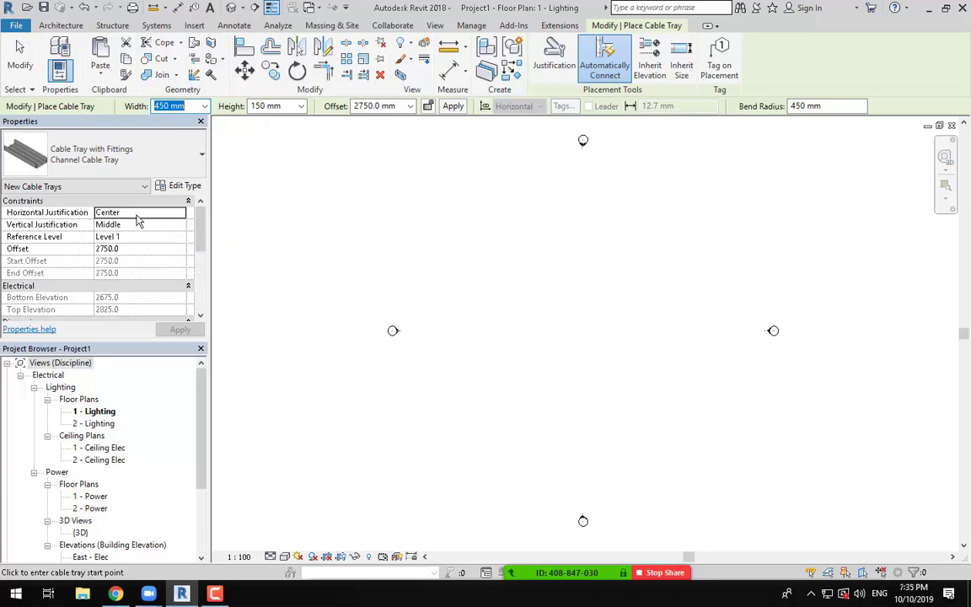
left_click(110, 225)
left_click(180, 224)
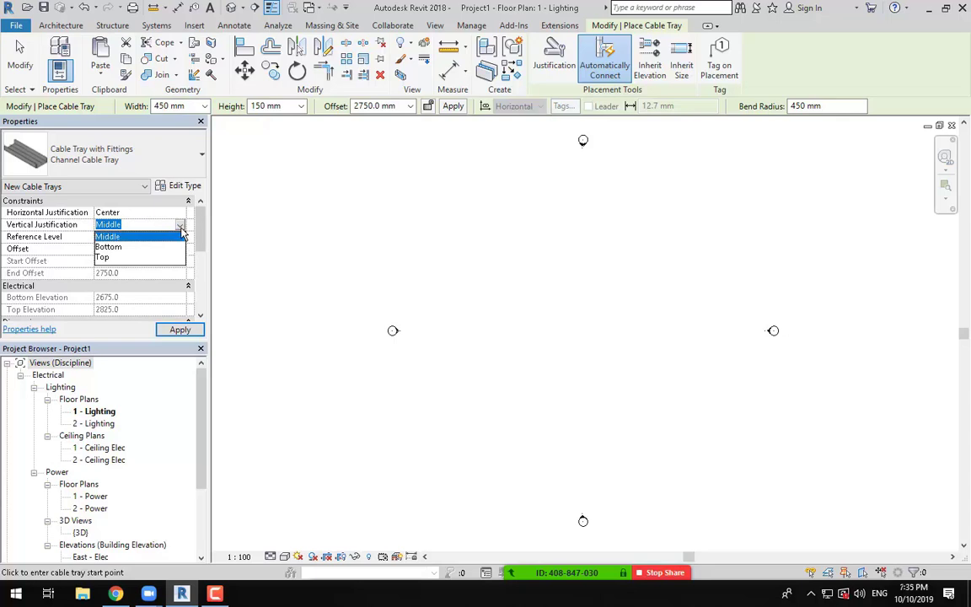
left_click(181, 226)
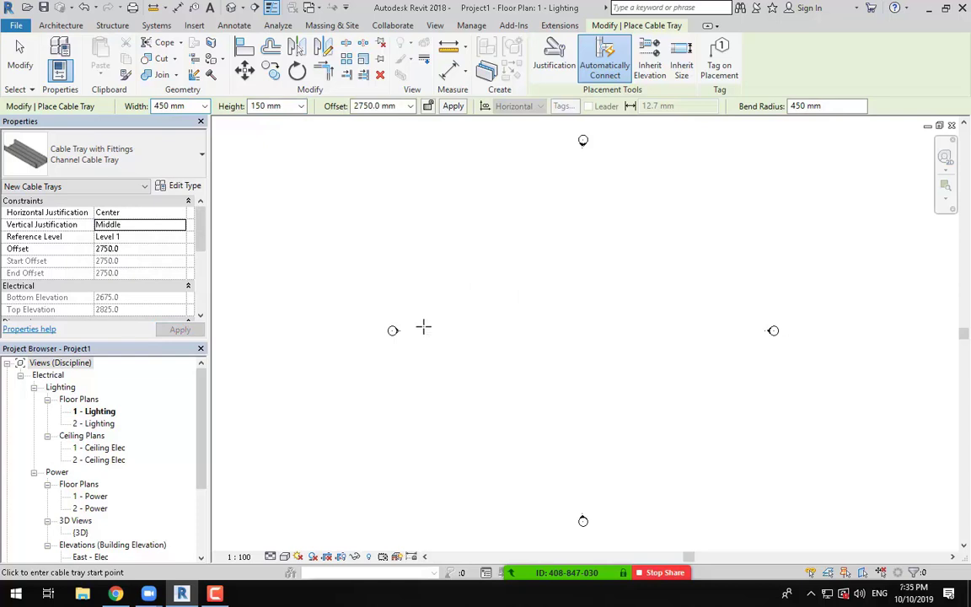
left_click(371, 106)
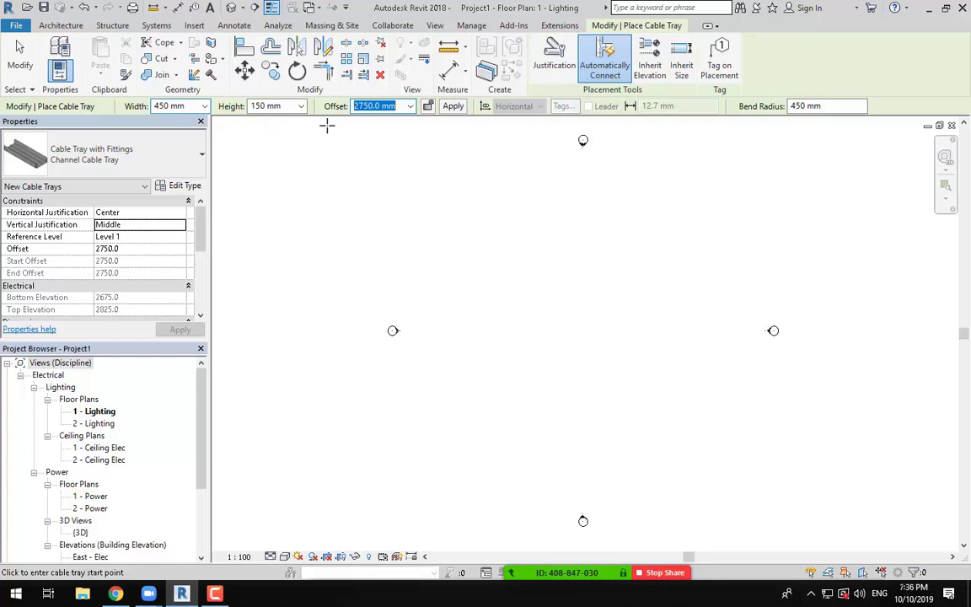
left_click(221, 595)
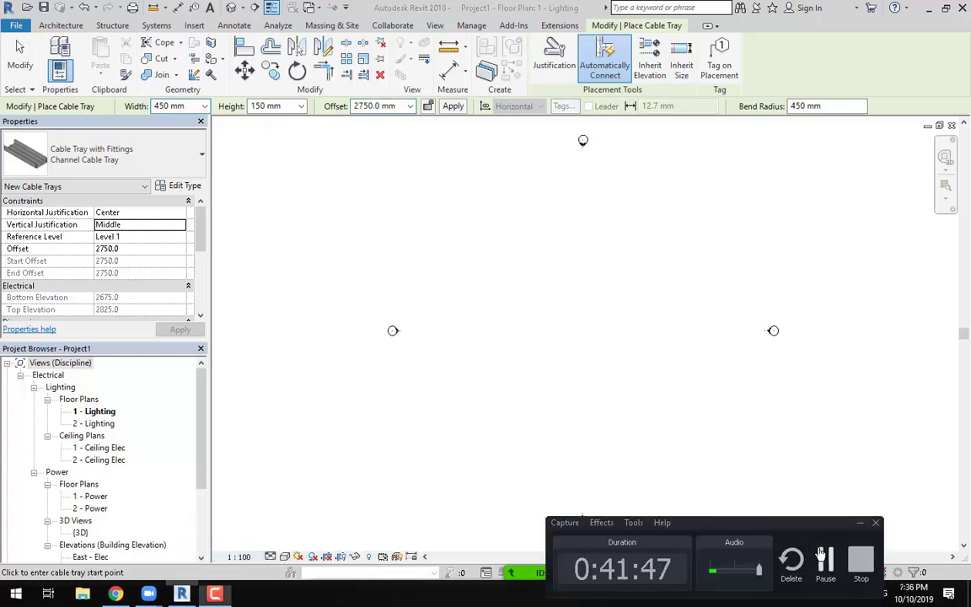
left_click(833, 557)
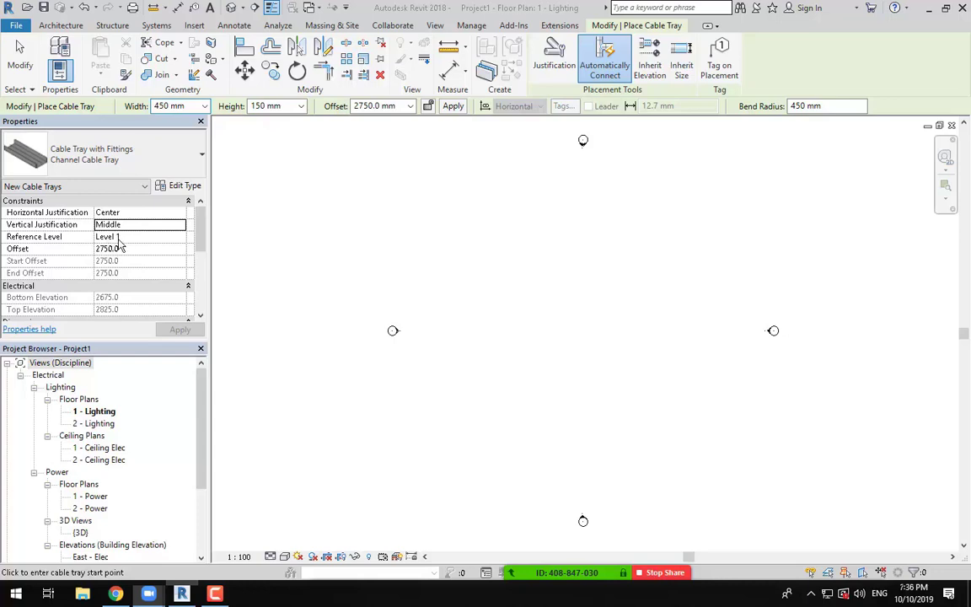
left_click(123, 238)
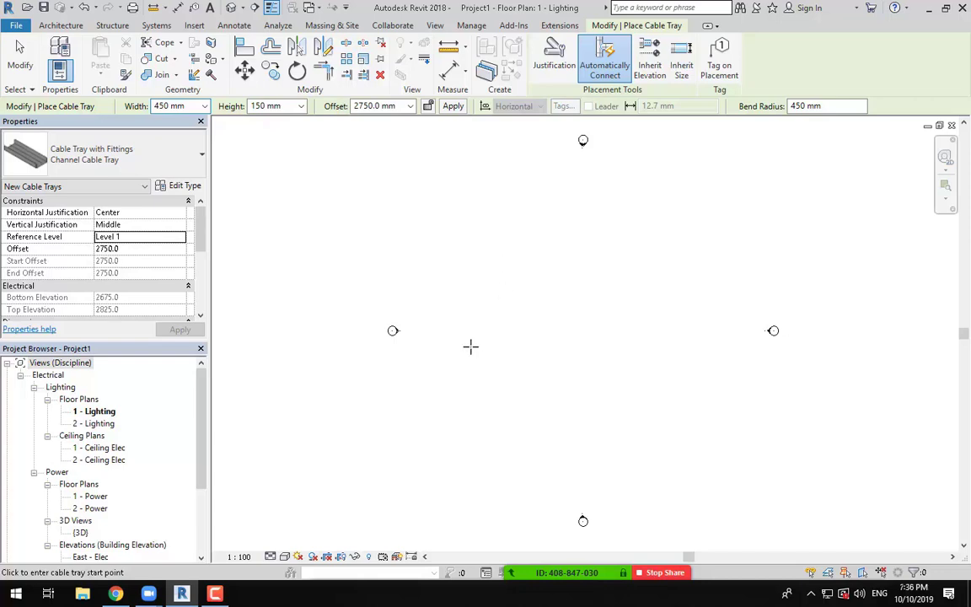
Draw a horizontal 450 x 150 mm cable tray about 24000 mm long at a 2750 mm offset, inside the elevation markers of the Level 1 Lighting plan.
left_click(422, 325)
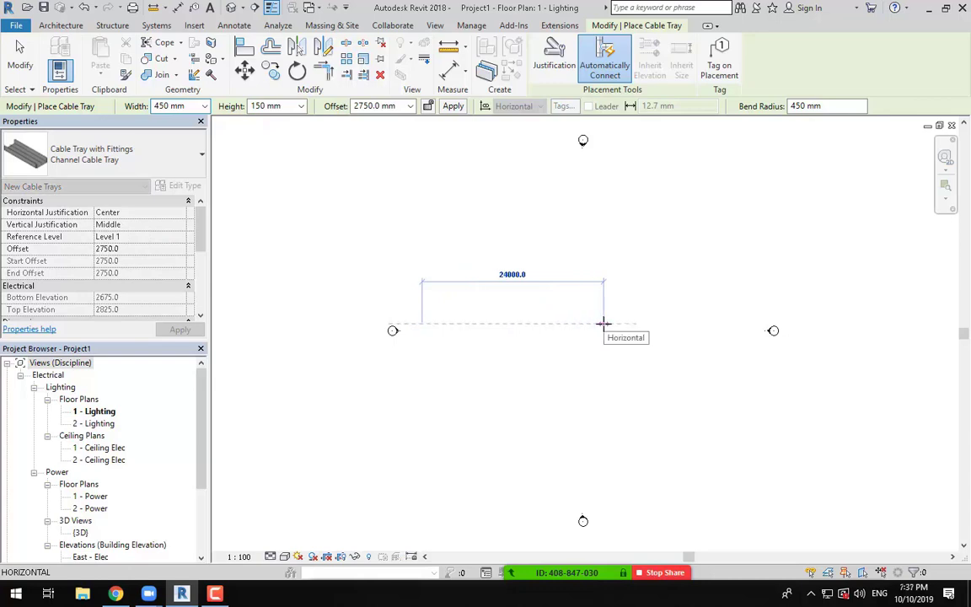
left_click(603, 324)
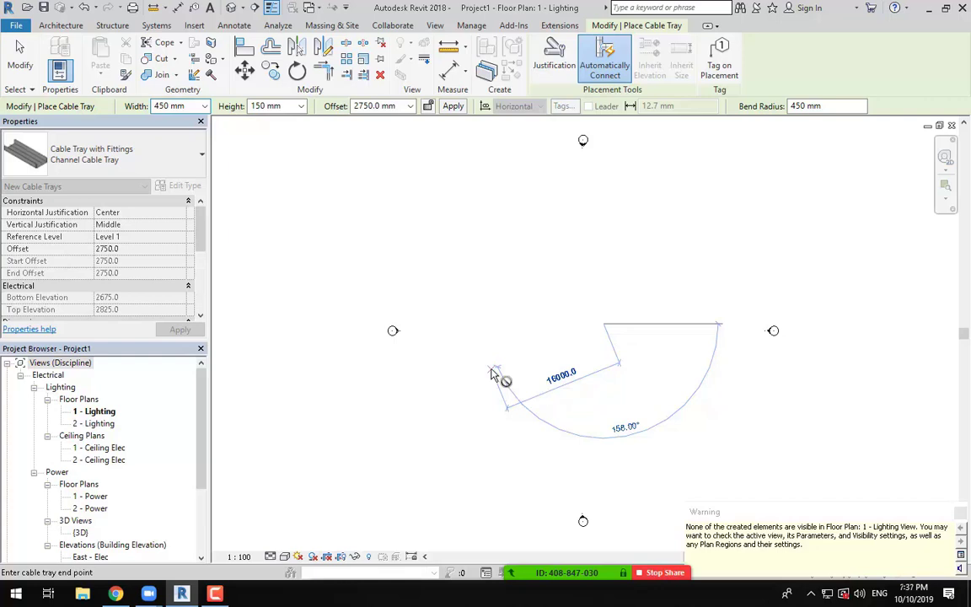
key("Escape")
key("Escape")
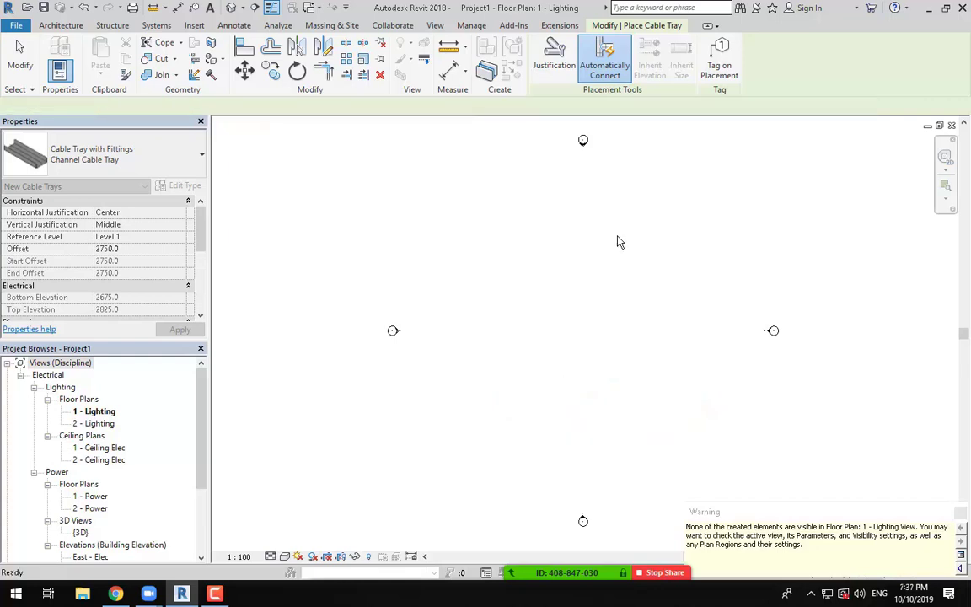
left_click(961, 512)
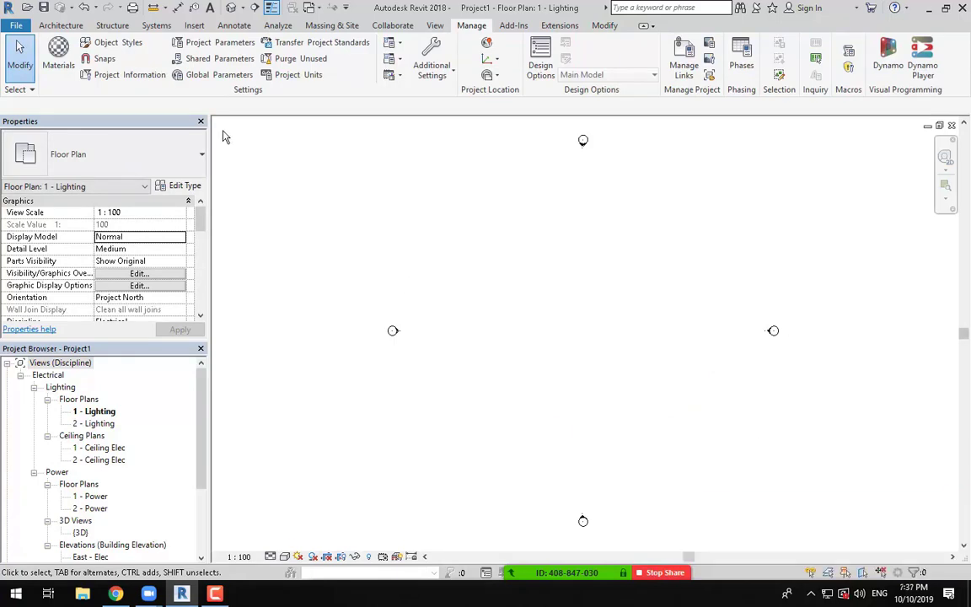
Include Electrical categories in the model category filter of the 1 - Lighting floor plan's Visibility/Graphic Overrides.
left_click(435, 26)
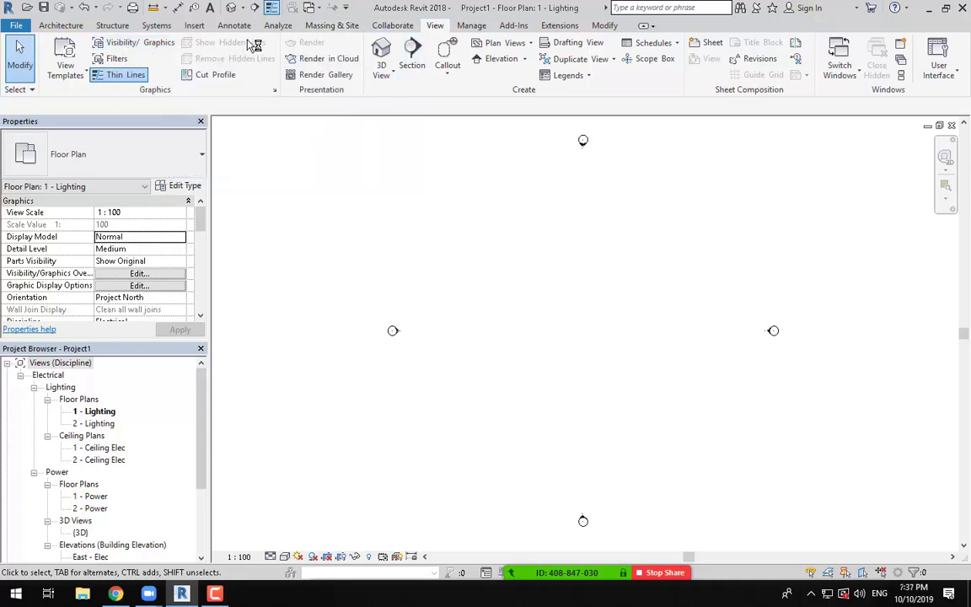
left_click(136, 43)
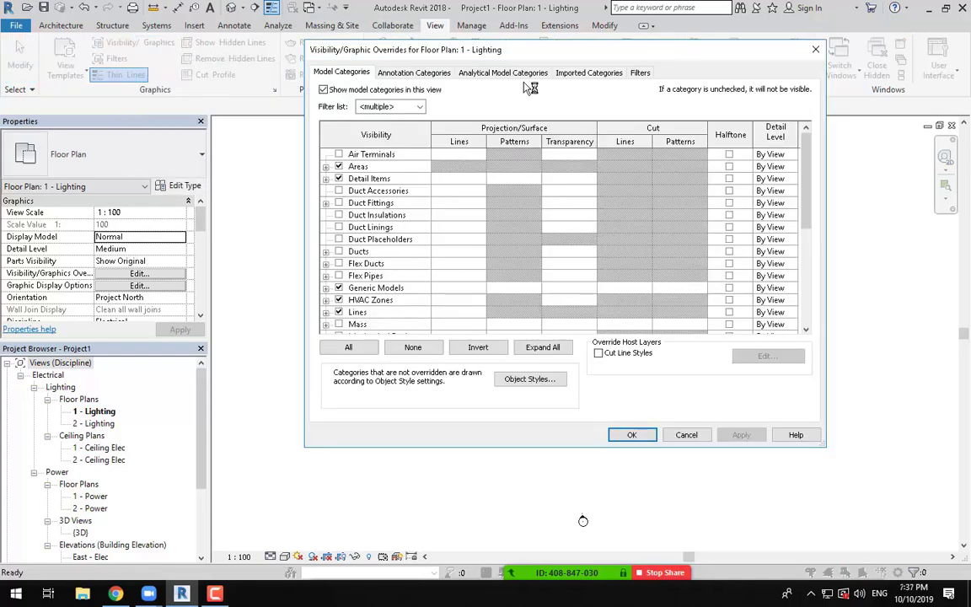
left_click_drag(484, 48, 615, 37)
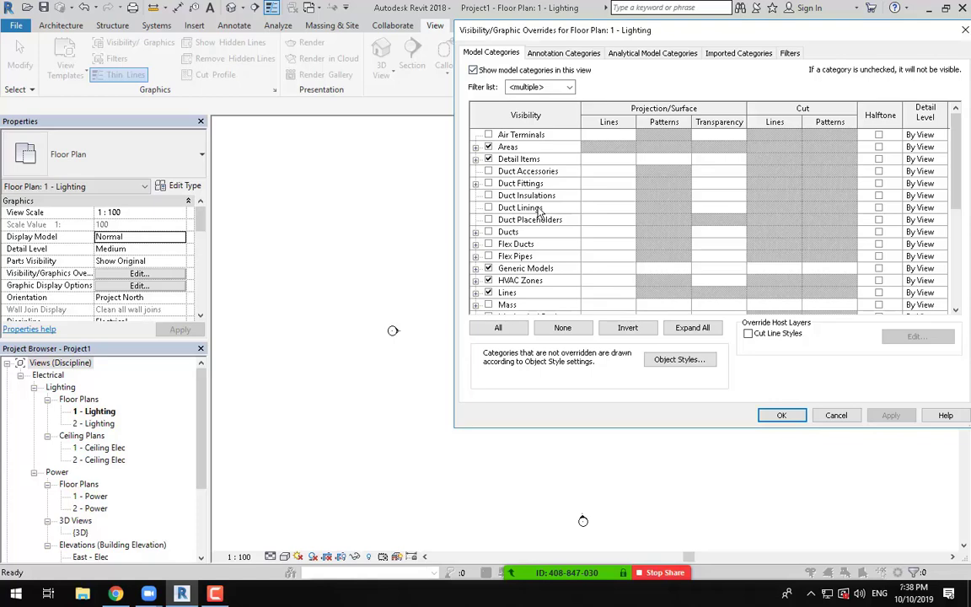
scroll(540, 211, "down", 3)
scroll(540, 212, "down", 4)
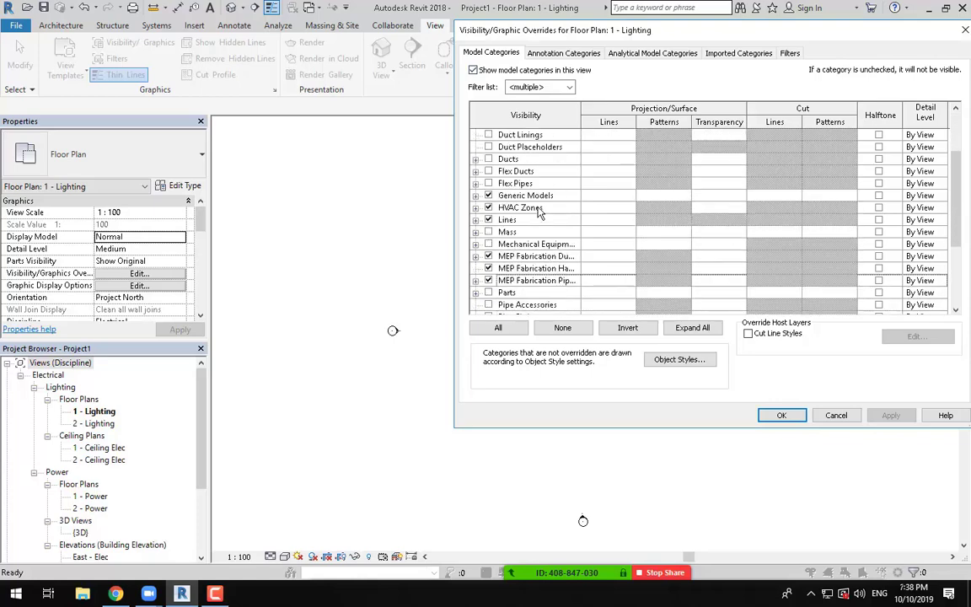
scroll(539, 212, "up", 5)
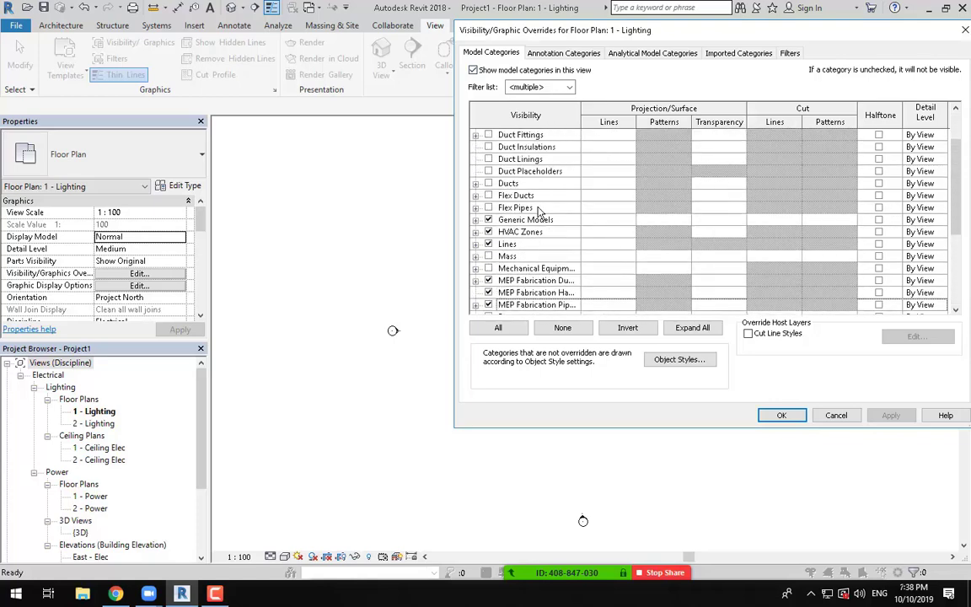
left_click(570, 87)
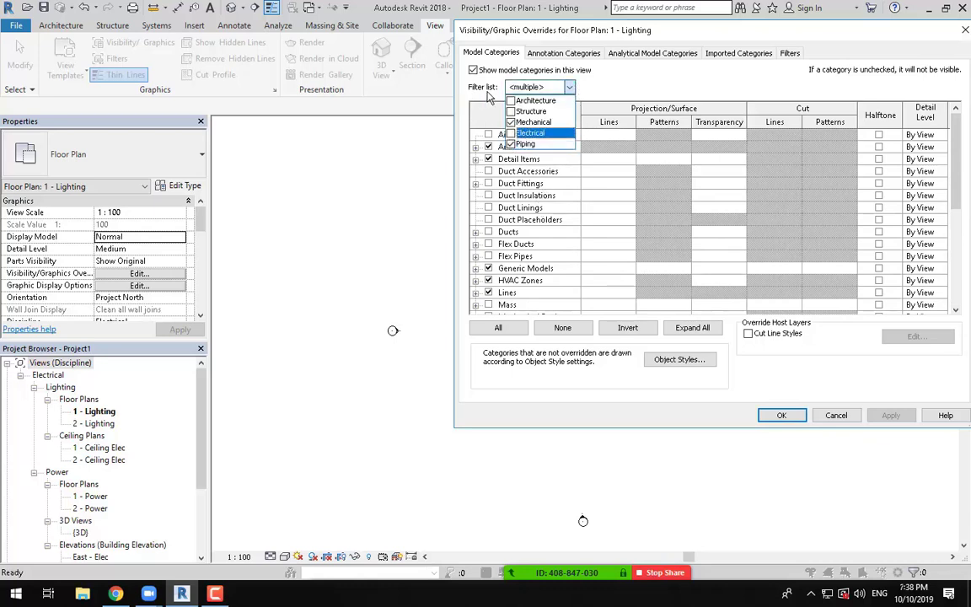
left_click(511, 134)
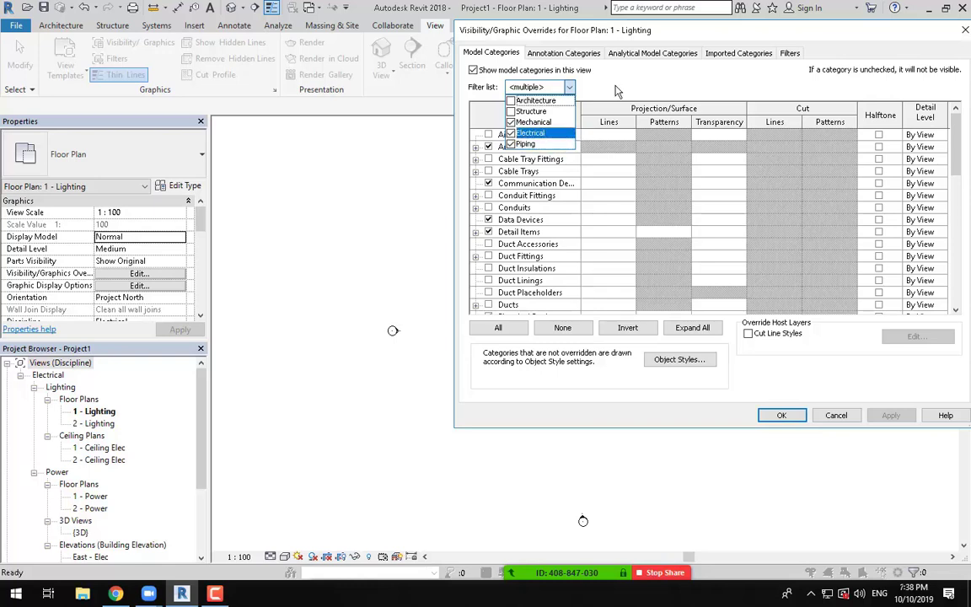
left_click(553, 87)
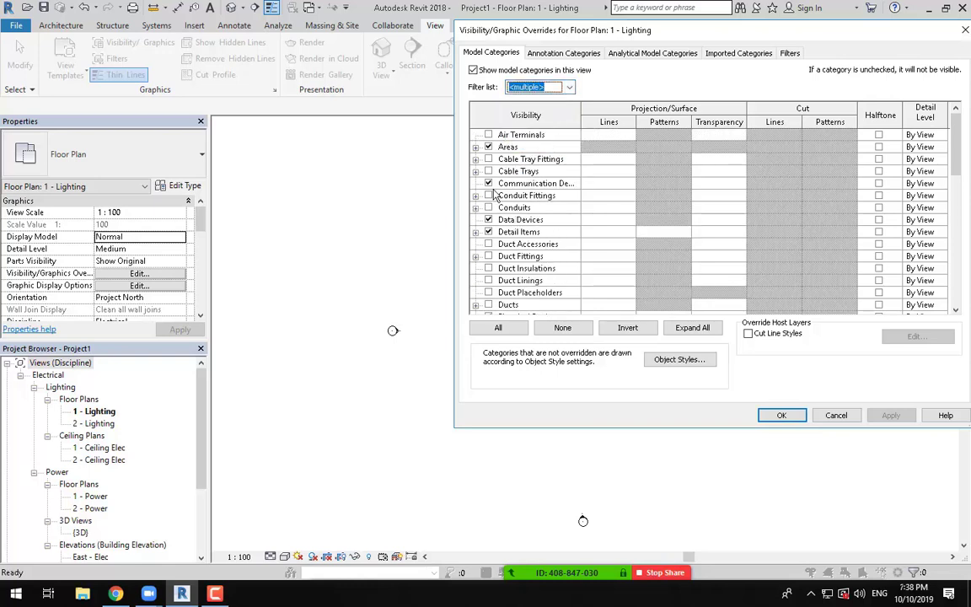
Turn on visibility of Cable Trays and Cable Tray Fittings in the 1 - Lighting floor plan.
left_click(489, 183)
left_click(489, 172)
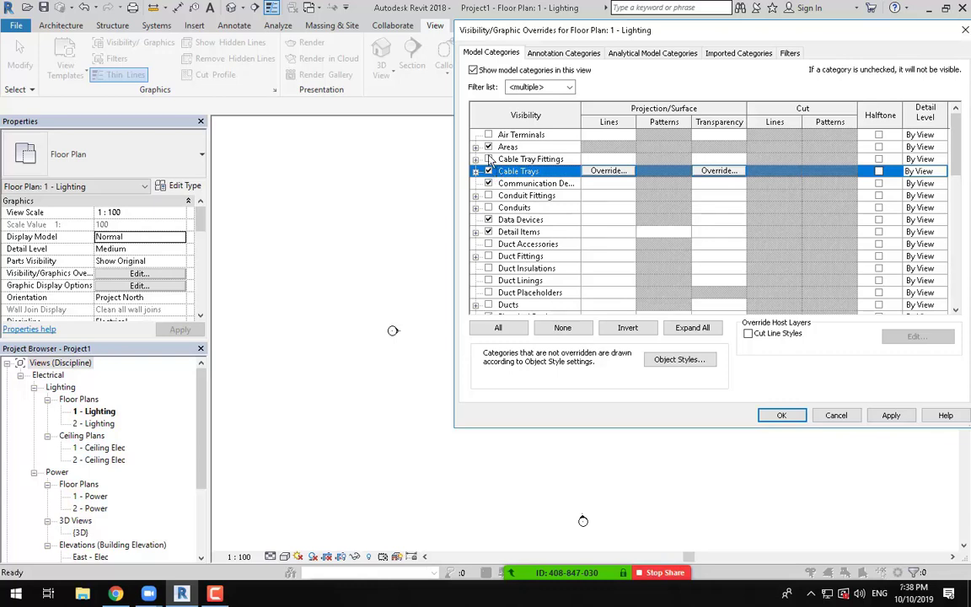
left_click(489, 159)
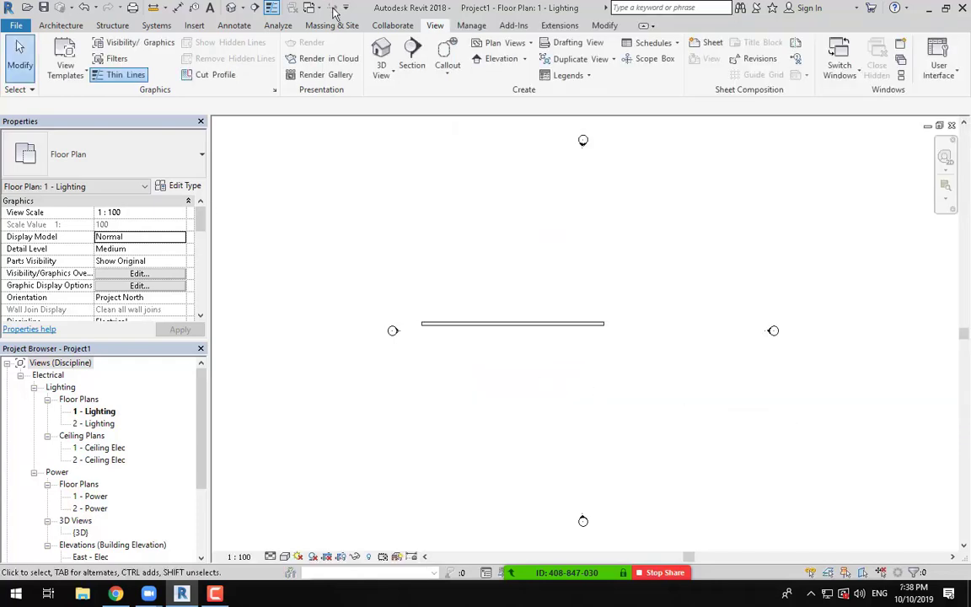
Review the cable tray categories and the discipline filter list in the 1 - Lighting floor plan's Visibility/Graphic Overrides.
left_click(144, 76)
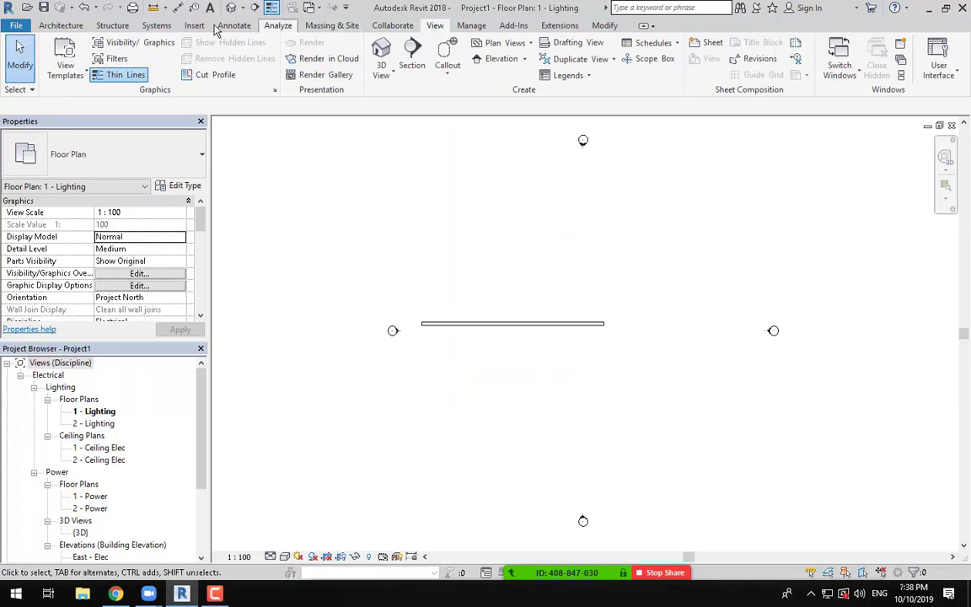
left_click(155, 51)
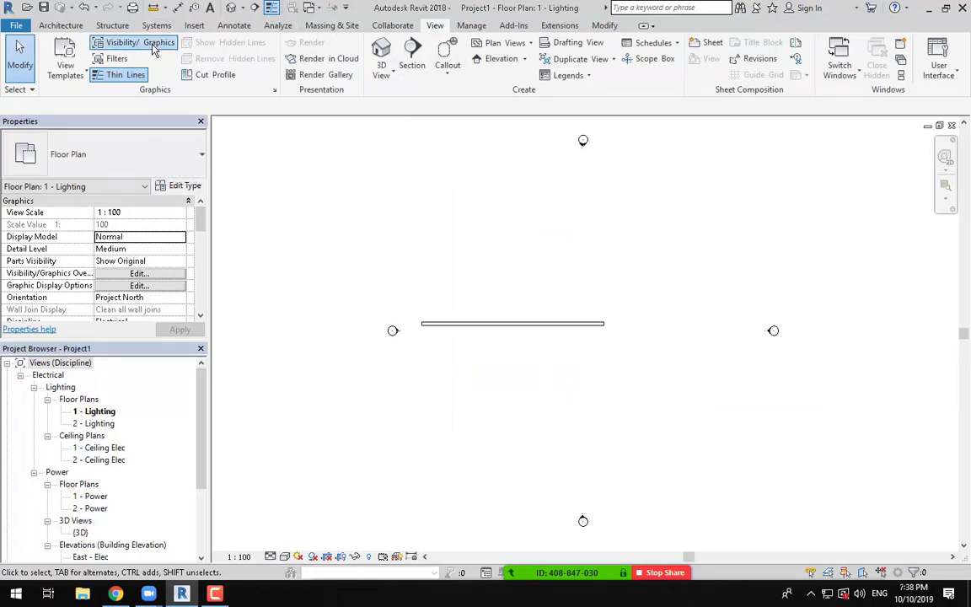
left_click_drag(575, 29, 508, 82)
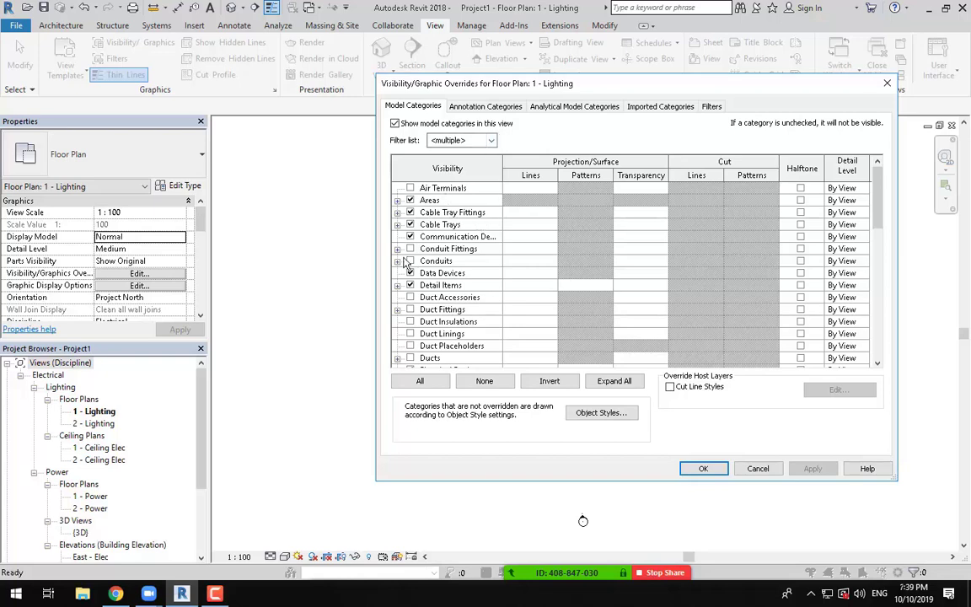
left_click(490, 140)
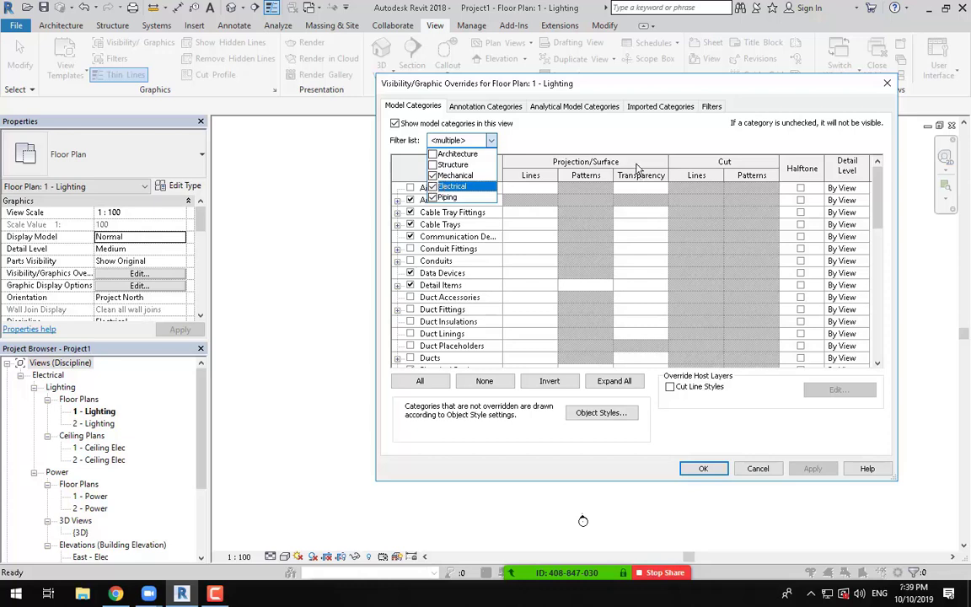
left_click(544, 139)
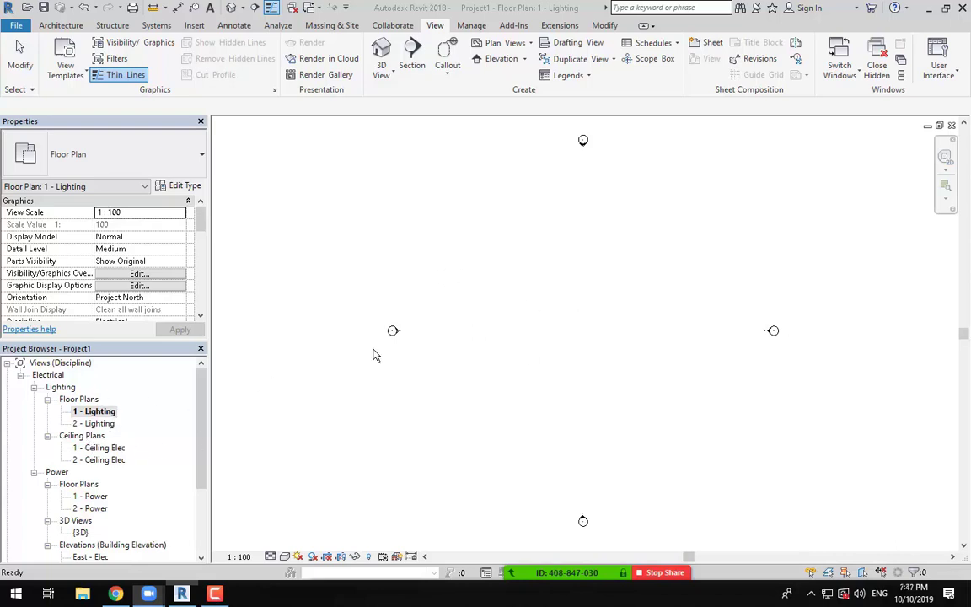
Check the Cable Trays and Cable Tray Fittings visibility settings of the 1 - Lighting floor plan again.
double_click(101, 413)
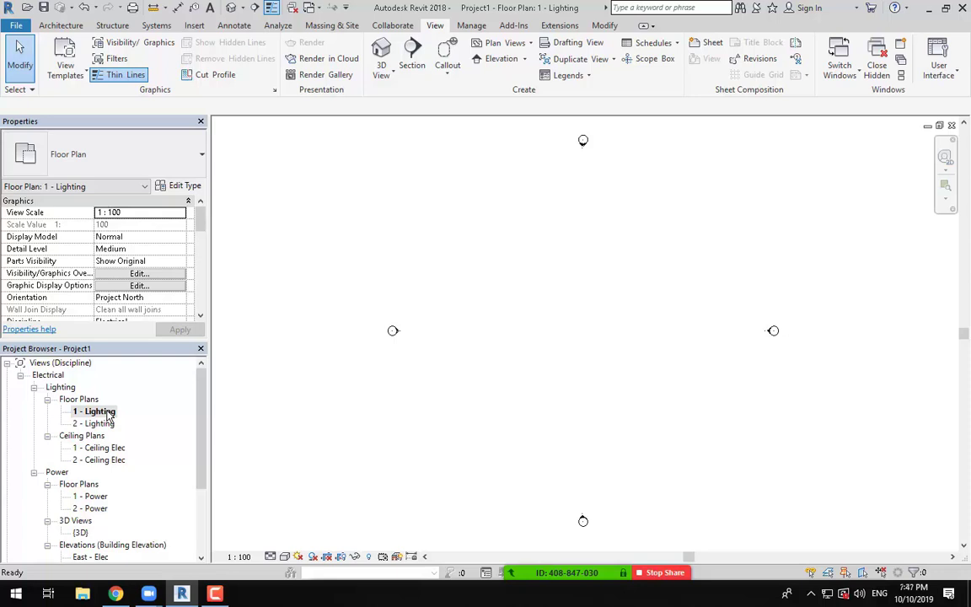
left_click(100, 411)
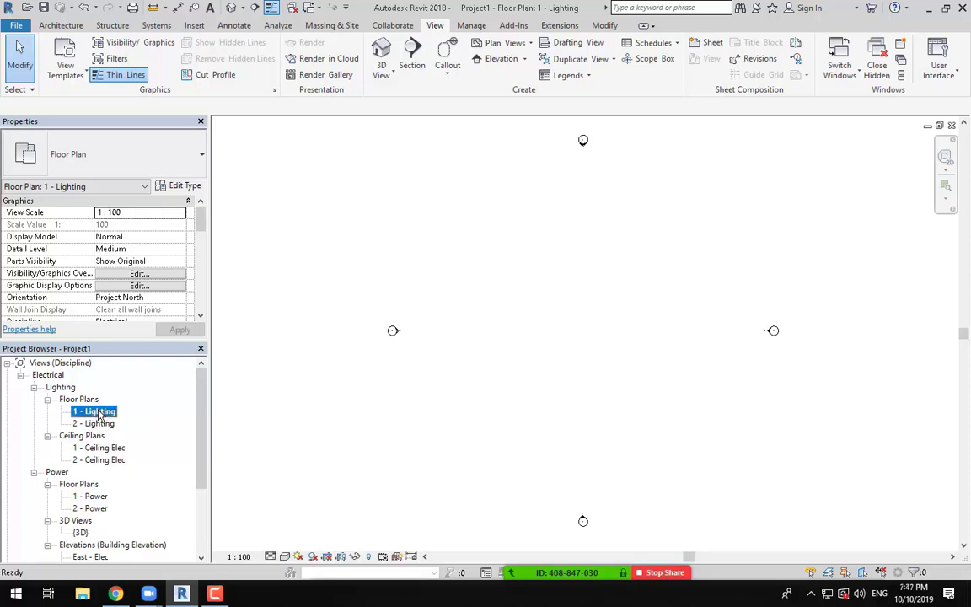
left_click(136, 43)
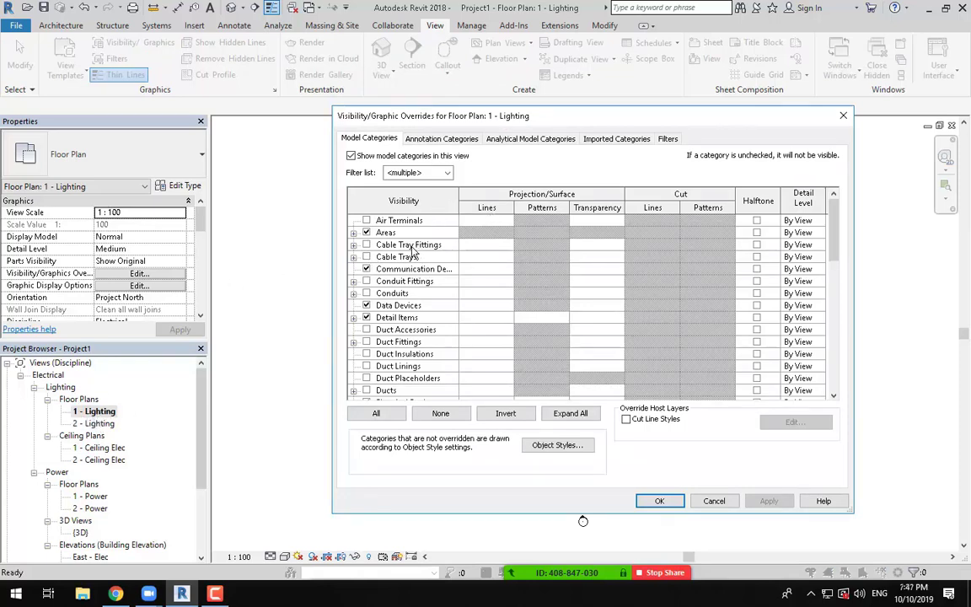
left_click(659, 501)
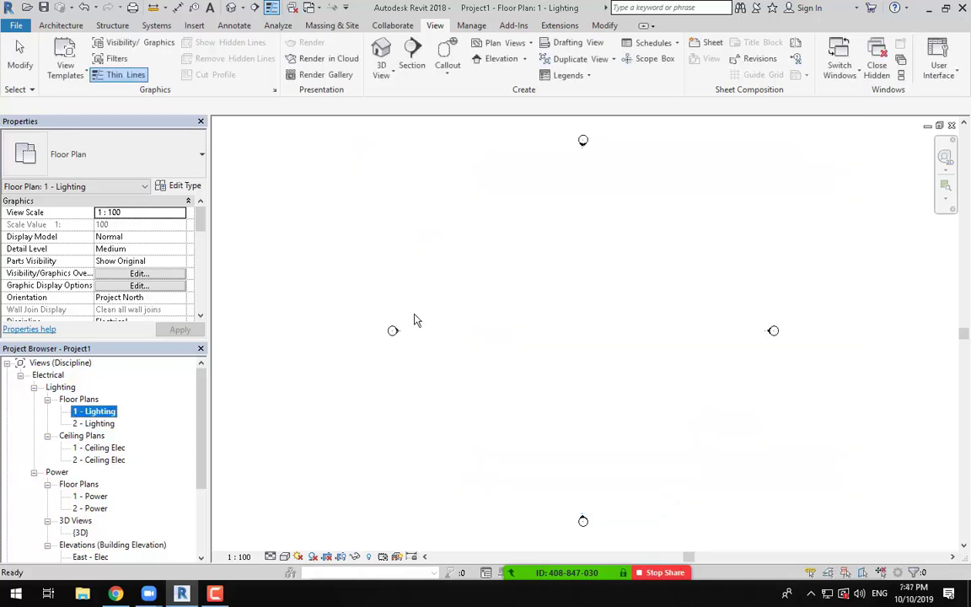
key("c")
left_click(393, 291)
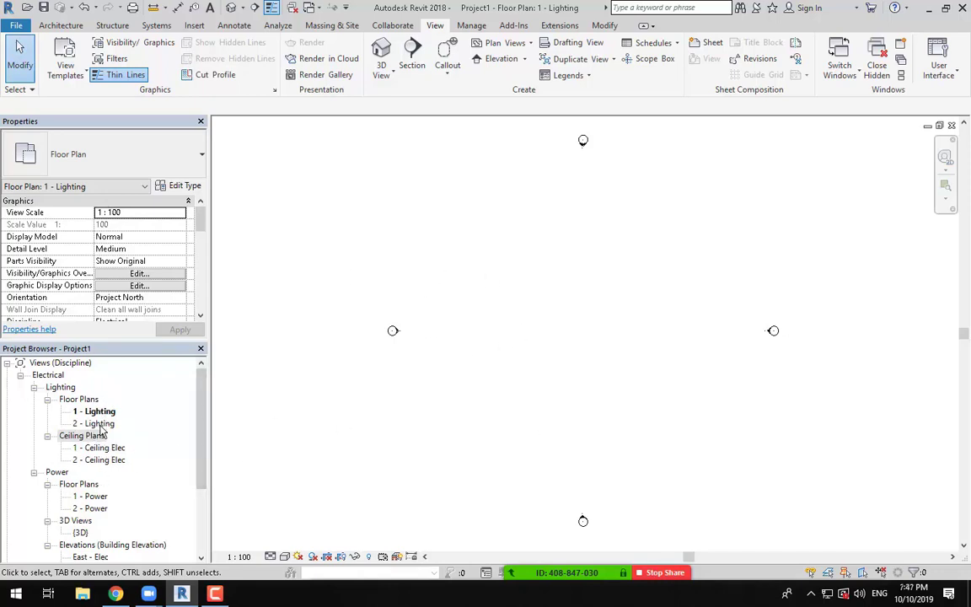
Compare the cable tray category visibility of the 1 - Power floor plan with that of 1 - Lighting.
double_click(92, 496)
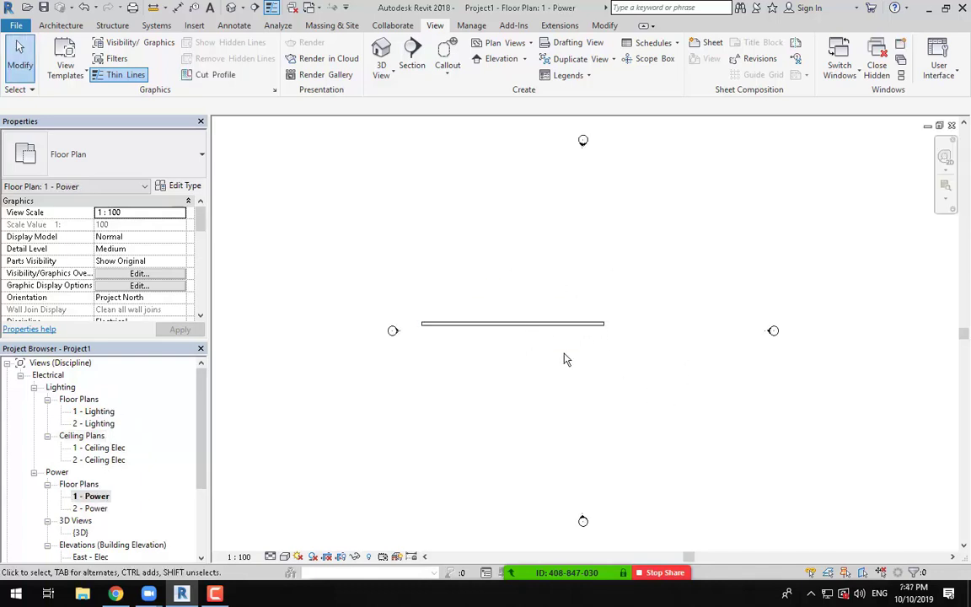
left_click(168, 43)
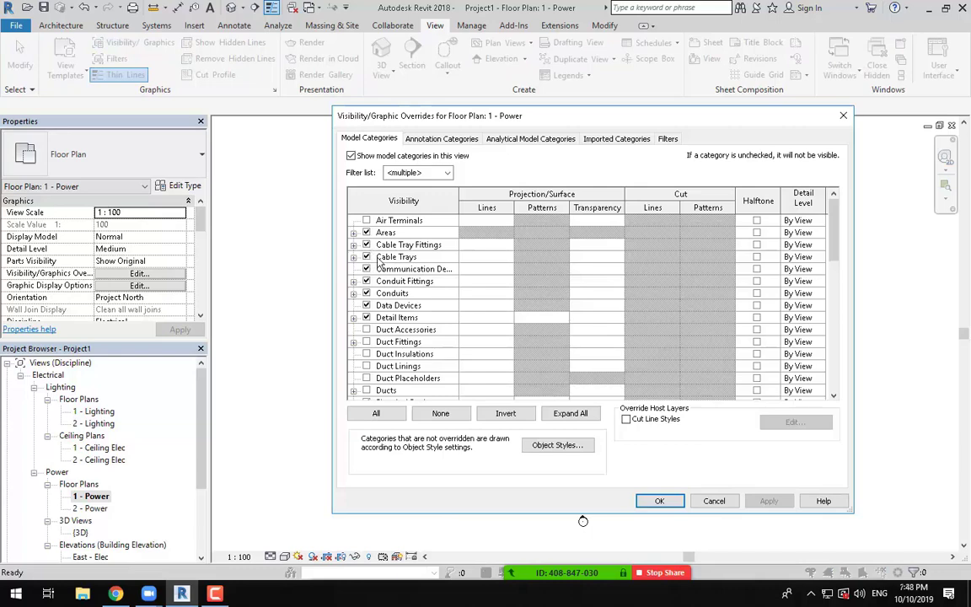
key("Escape")
double_click(101, 411)
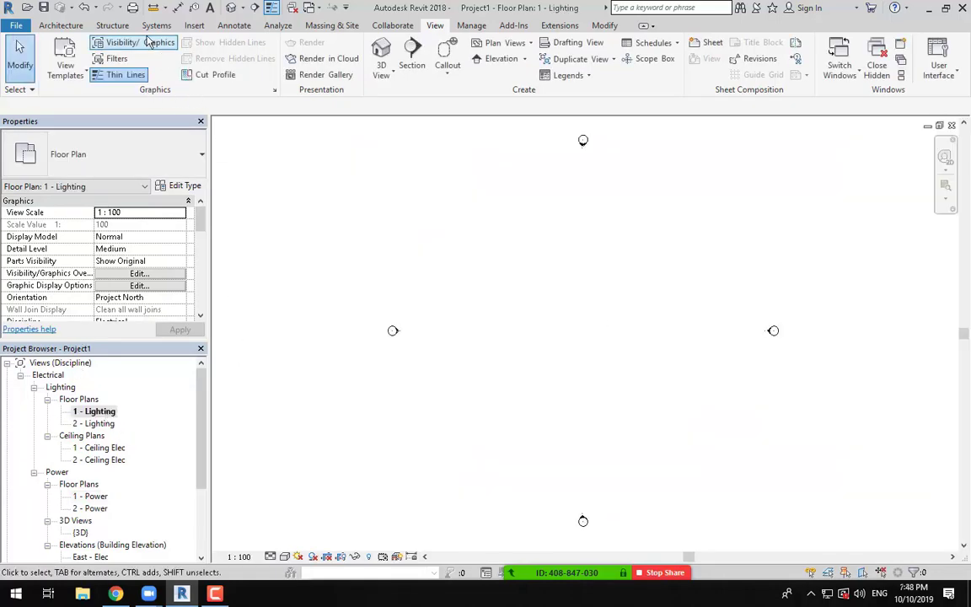
left_click(149, 42)
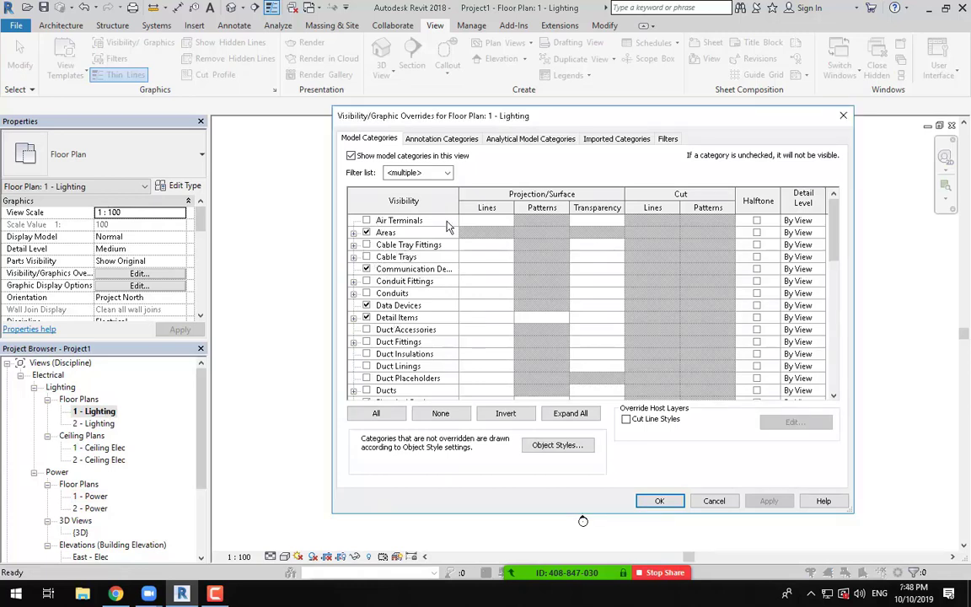
key("Return")
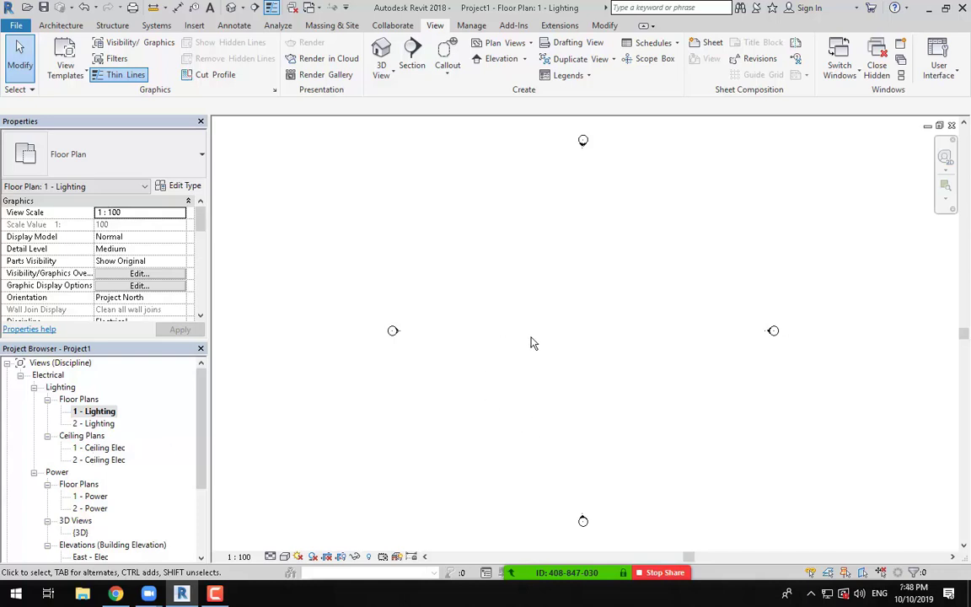
left_click(215, 594)
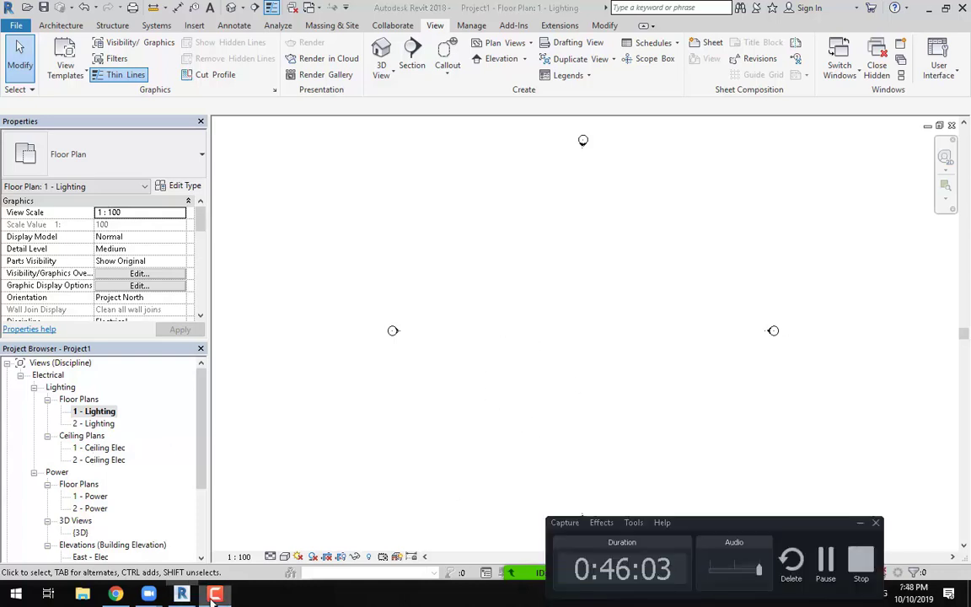
left_click(215, 594)
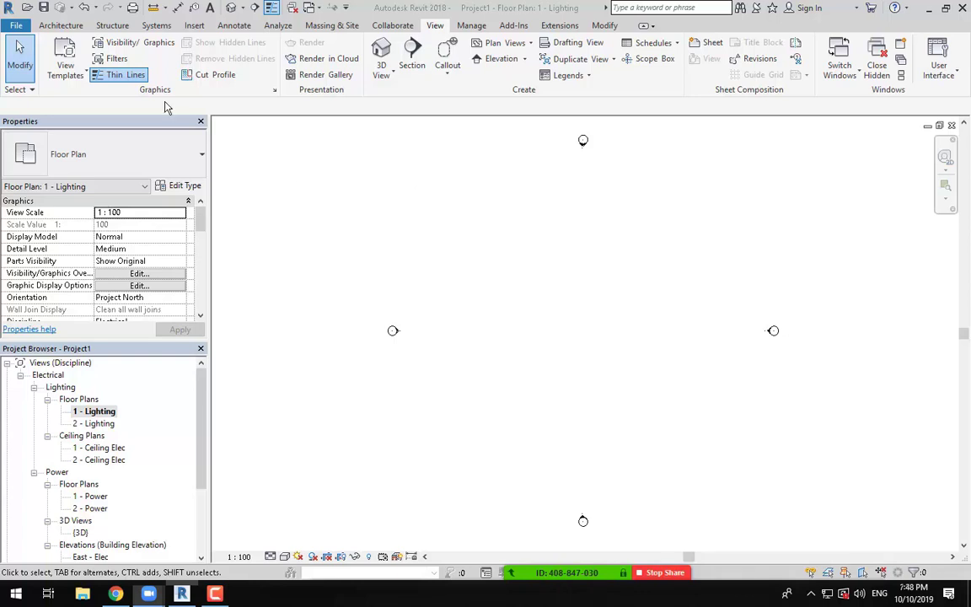
Open the 1 - Power floor plan and inspect the cable tray's width, height and offset.
left_click(156, 25)
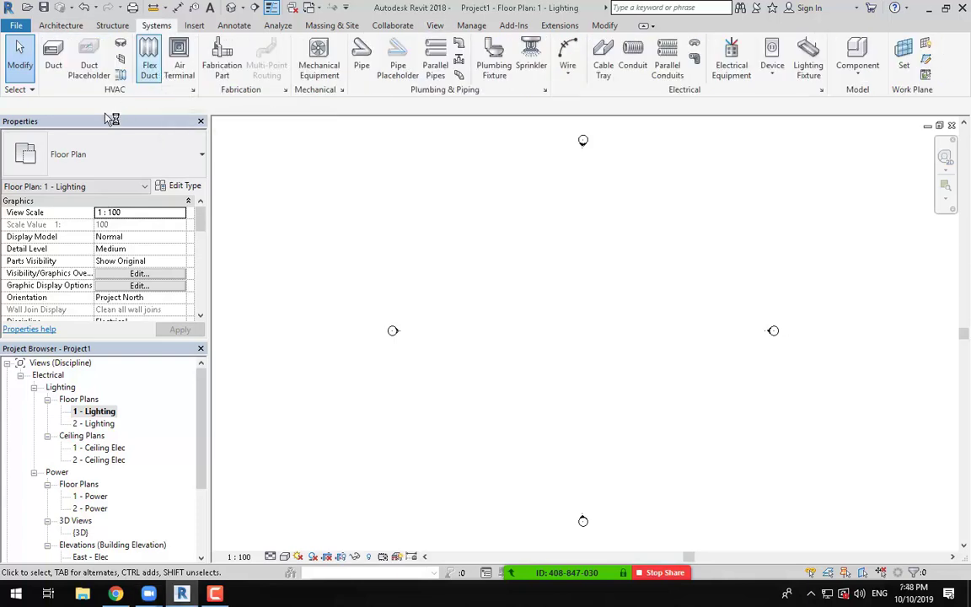
double_click(90, 497)
scroll(516, 304, "up", 2)
left_click(493, 337)
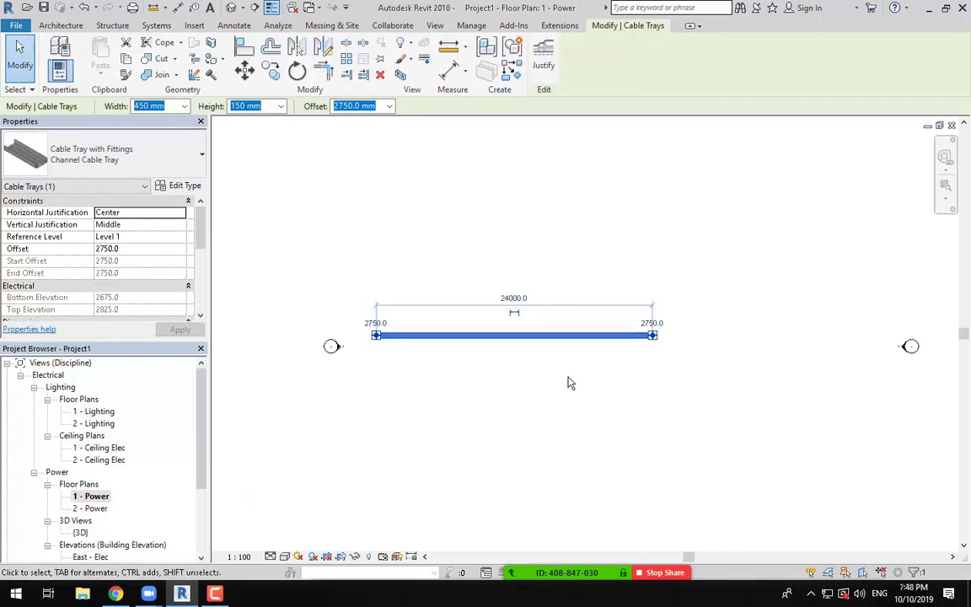
middle_click_drag(569, 384, 497, 402)
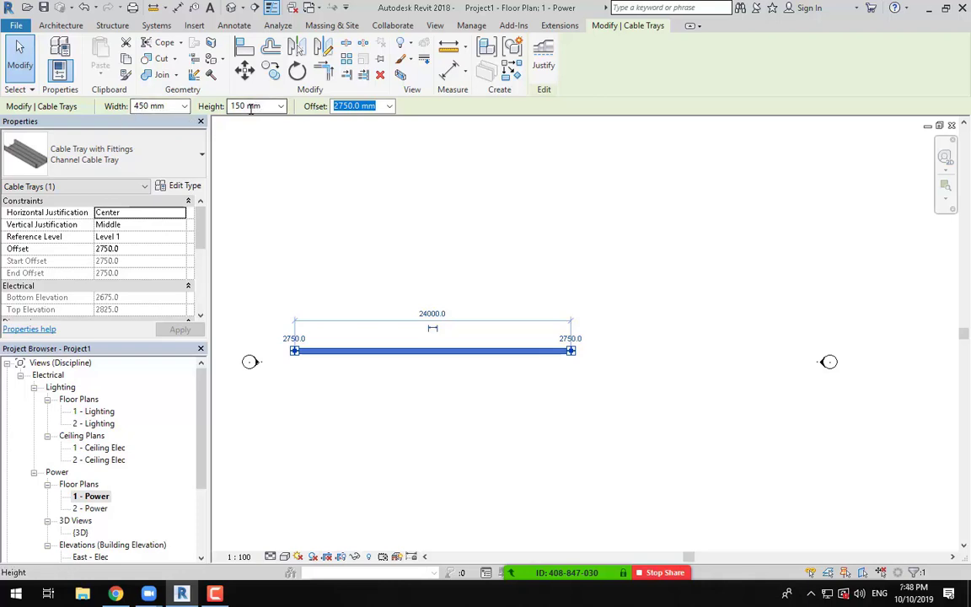
key("Escape")
key("Escape")
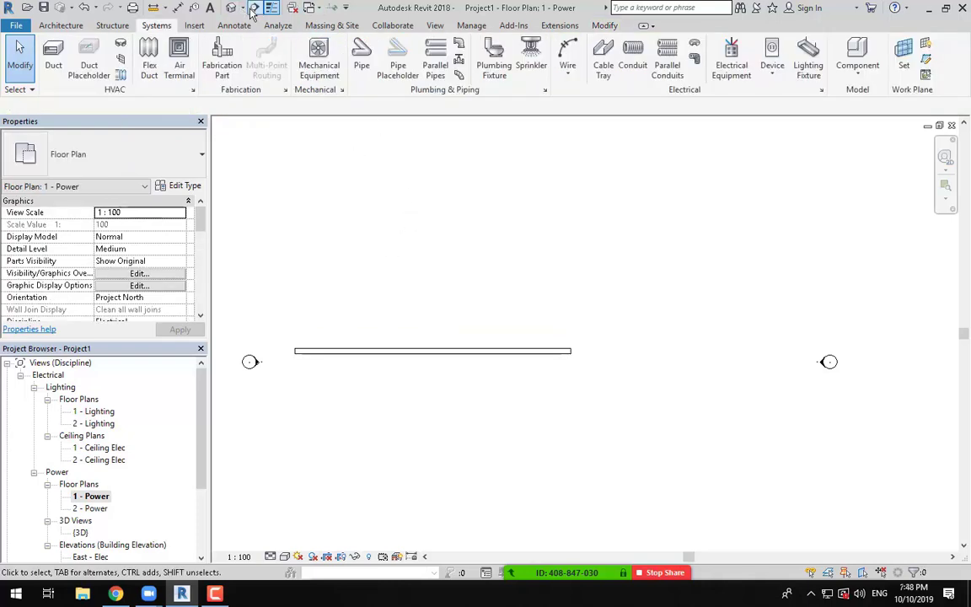
Draw a horizontal building section line below the cable tray in the 1 - Power plan, facing the tray and spanning beyond both its ends.
left_click(252, 6)
left_click(243, 401)
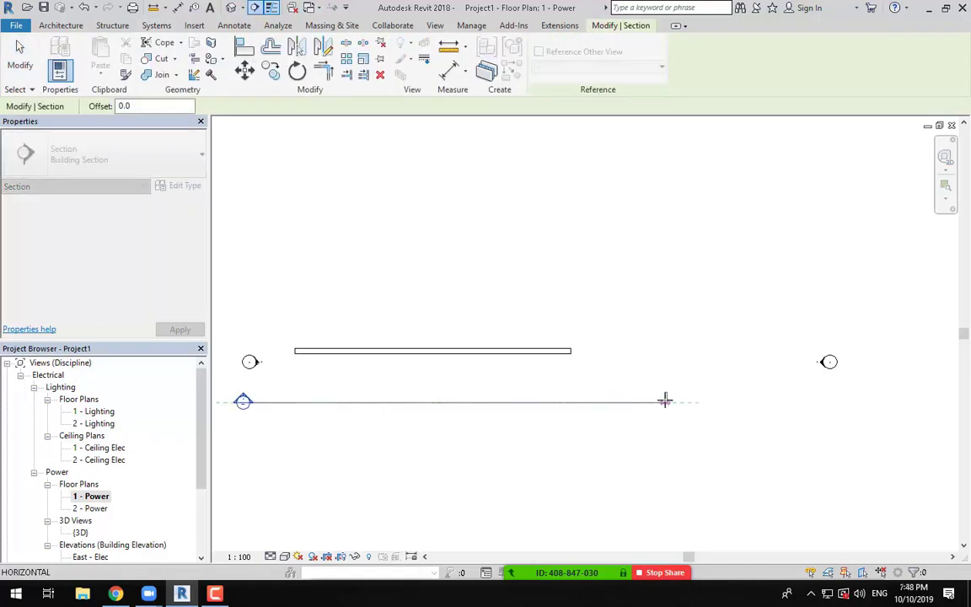
left_click(665, 401)
left_click(426, 337)
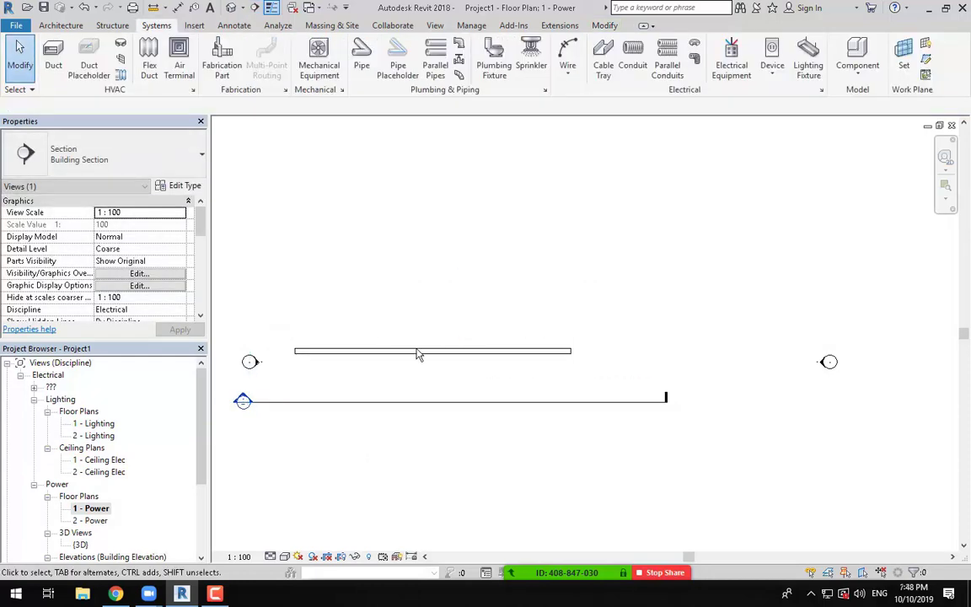
Check the cable tray's offset from its level and open the new section's view.
left_click(368, 351)
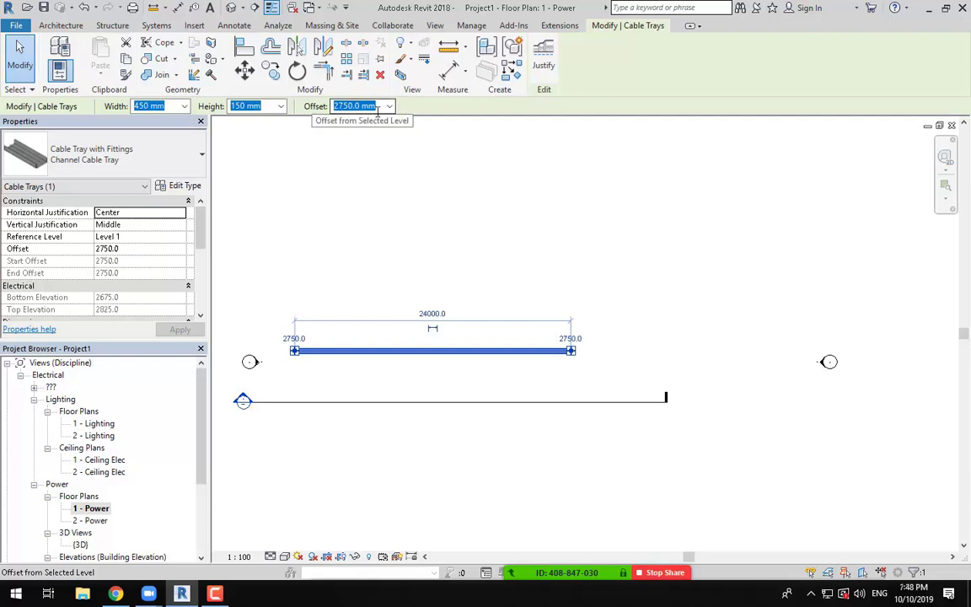
left_click(258, 414)
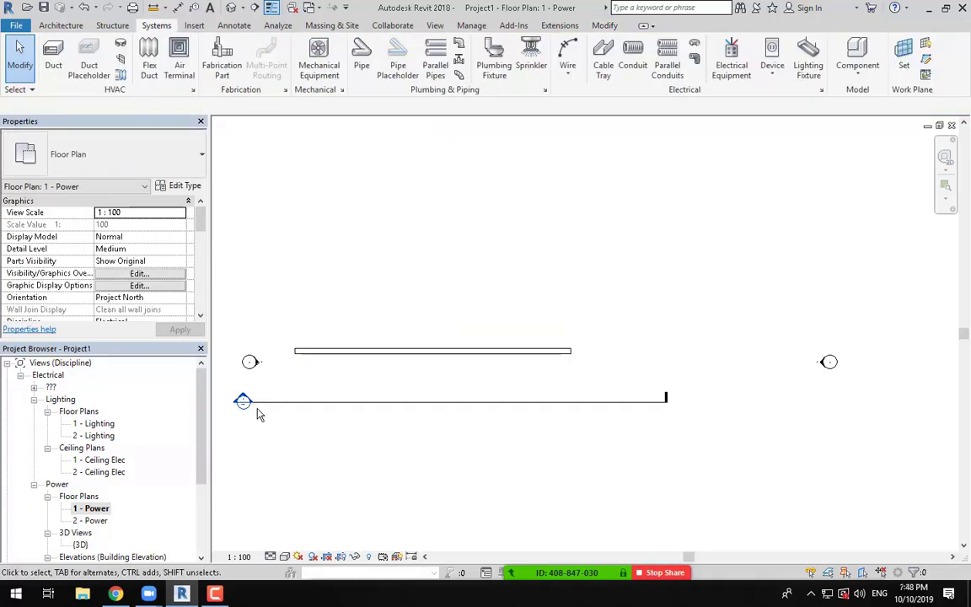
scroll(243, 416, "up", 2)
double_click(239, 404)
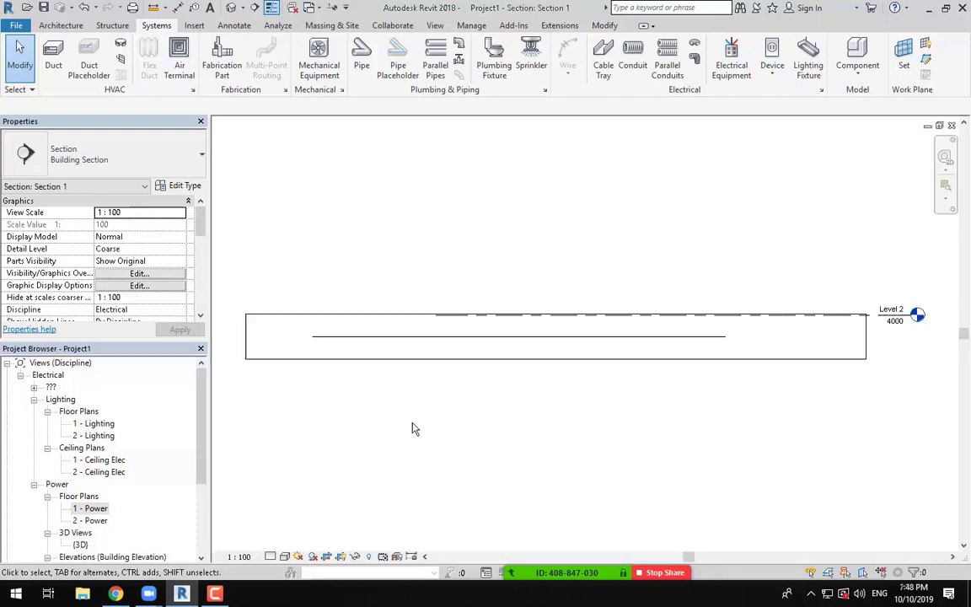
Extend the section view's crop region downward past Level 1 and upward well above Level 2.
middle_click_drag(498, 371, 502, 342)
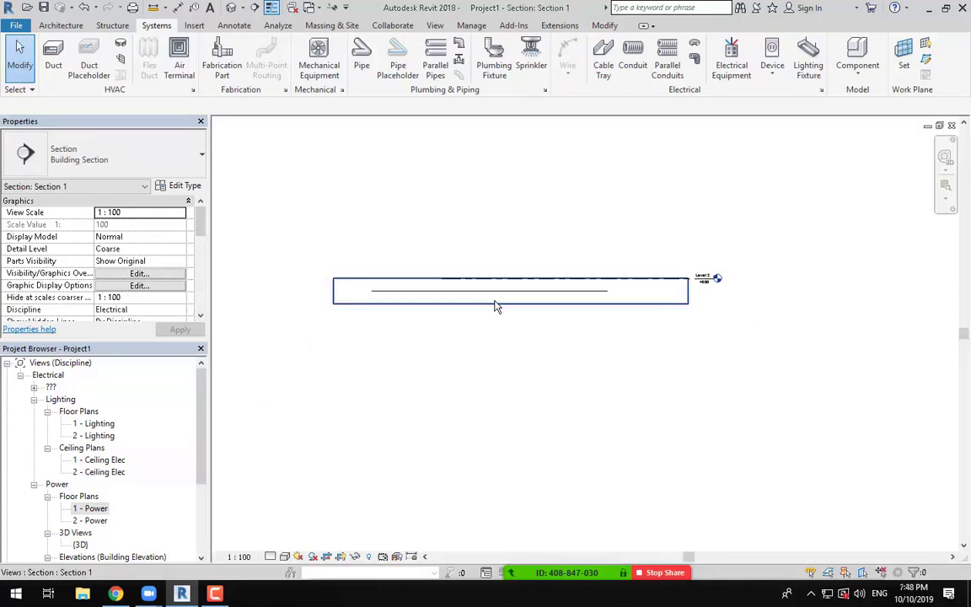
left_click(510, 304)
left_click_drag(510, 304, 513, 423)
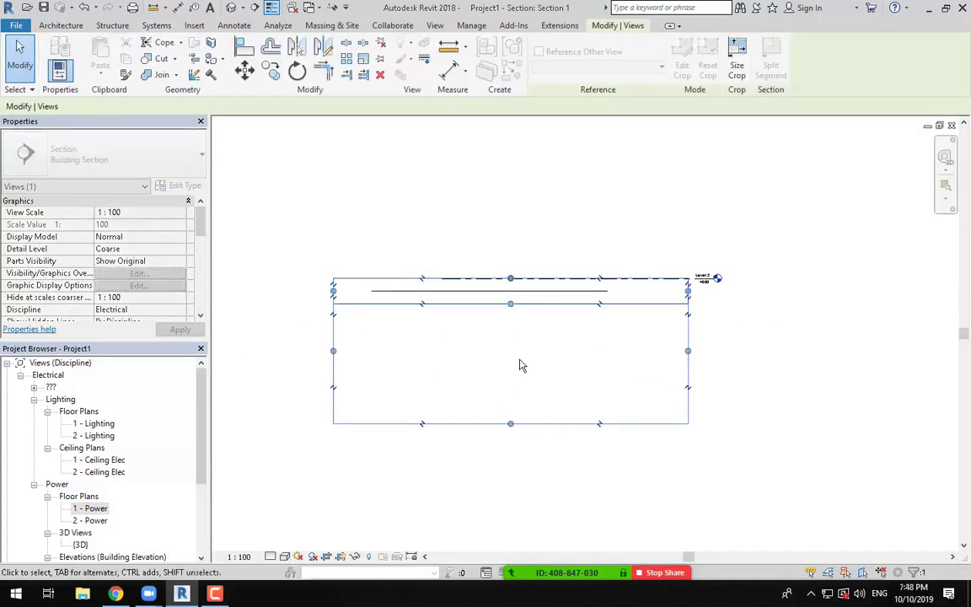
left_click_drag(513, 281, 509, 191)
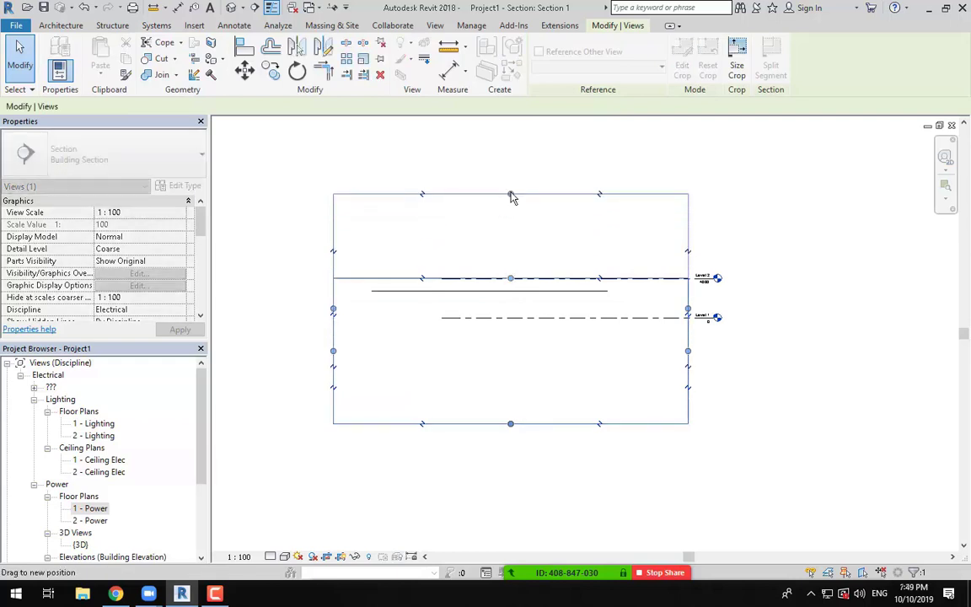
Set the section view's detail level to Fine.
scroll(527, 265, "up", 4)
scroll(525, 281, "up", 1)
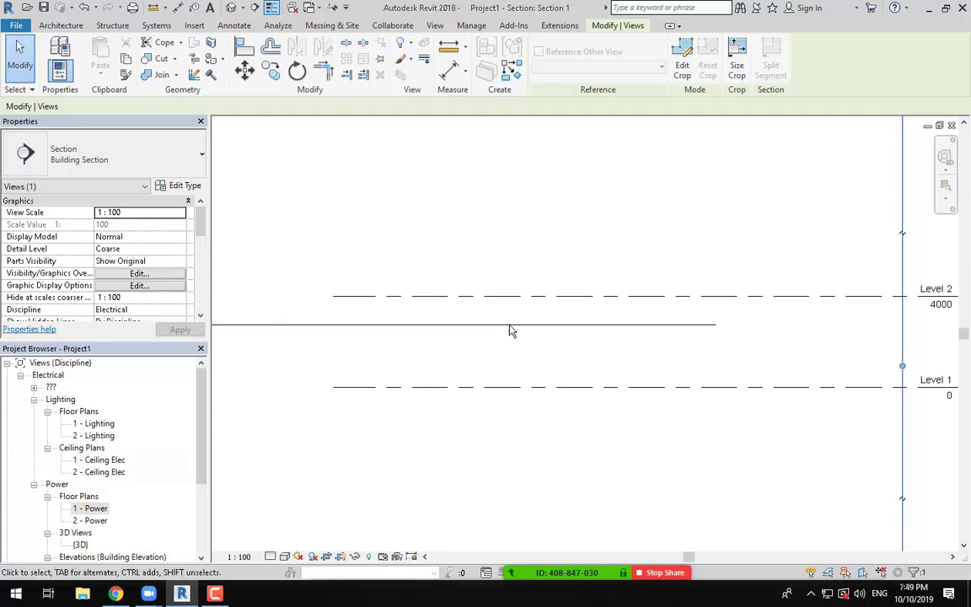
left_click(118, 249)
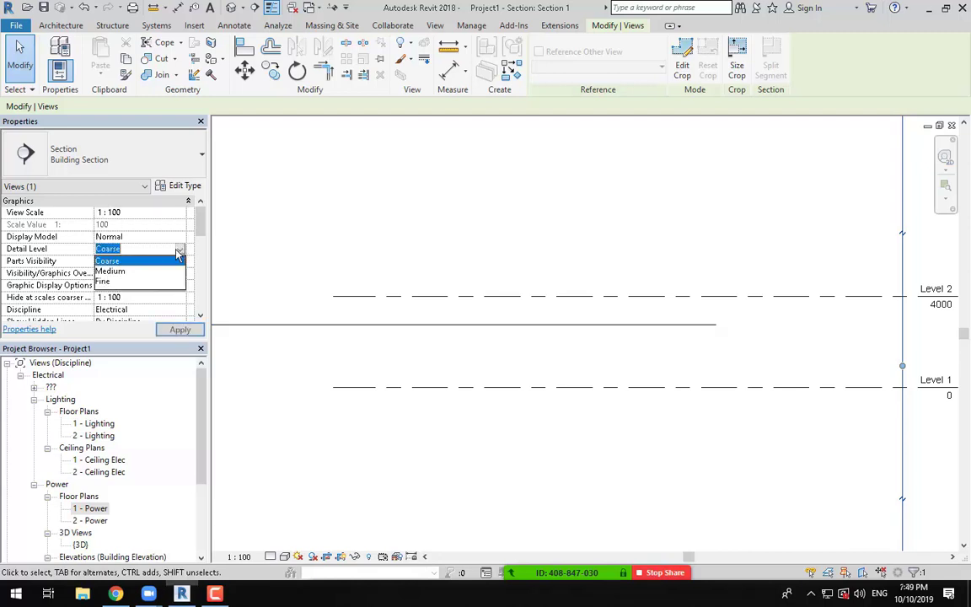
left_click(108, 281)
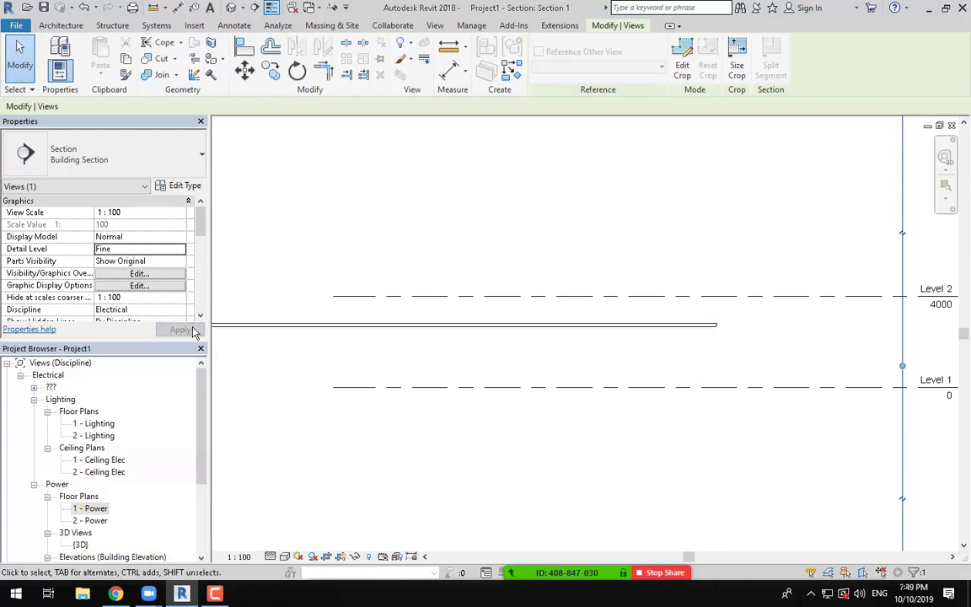
Examine the detail level options offered for the section view in both places where they can be set.
left_click(270, 558)
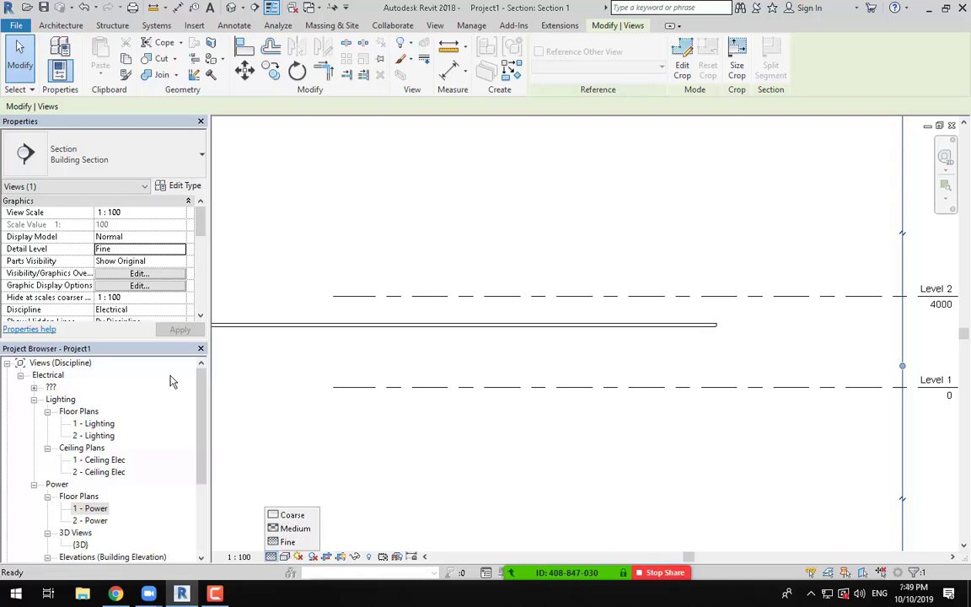
left_click(160, 249)
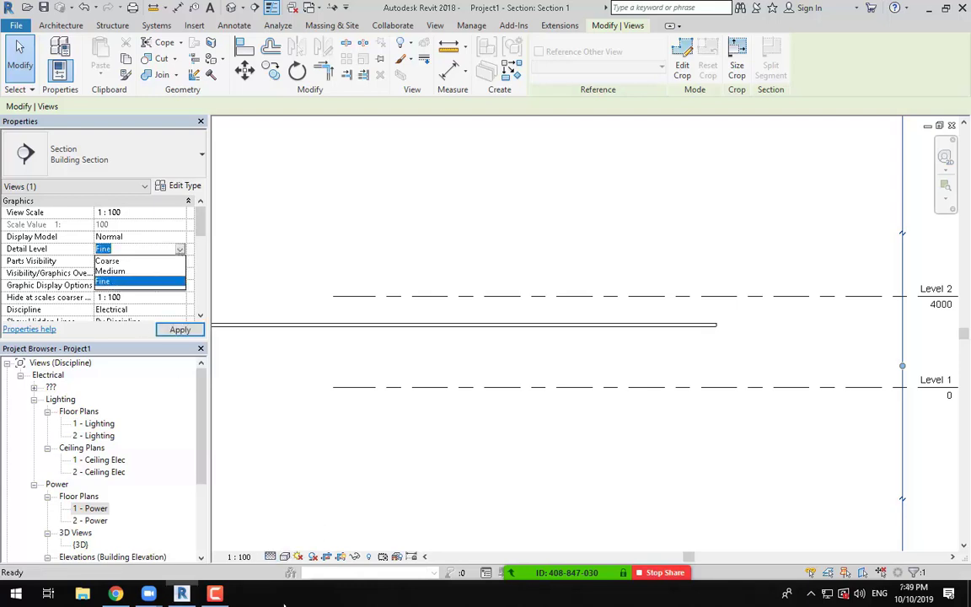
left_click(272, 557)
left_click(271, 557)
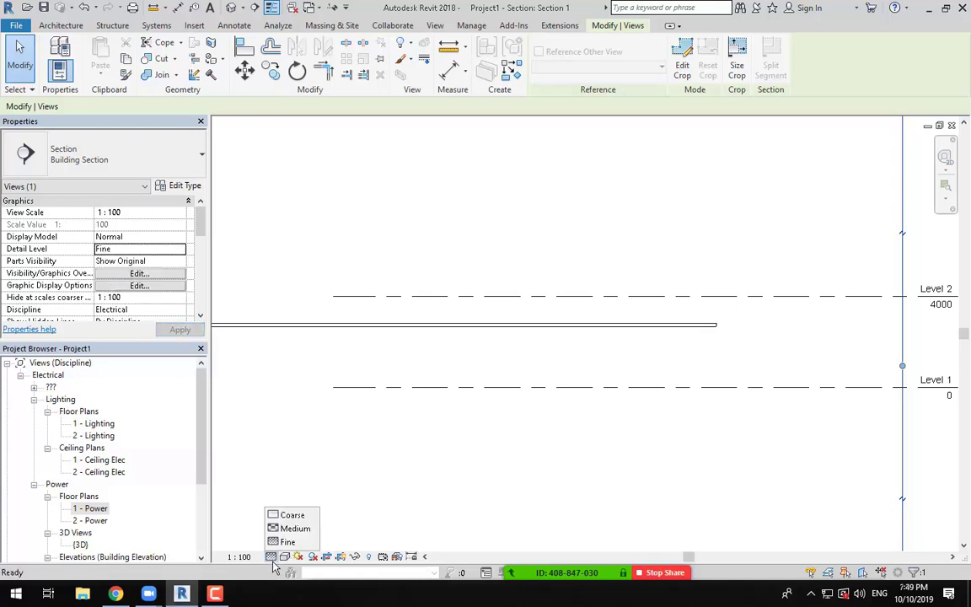
Select the cable tray in the section view and check its offset from Level 1.
left_click(495, 352)
middle_click_drag(504, 357, 525, 383)
scroll(619, 329, "up", 3)
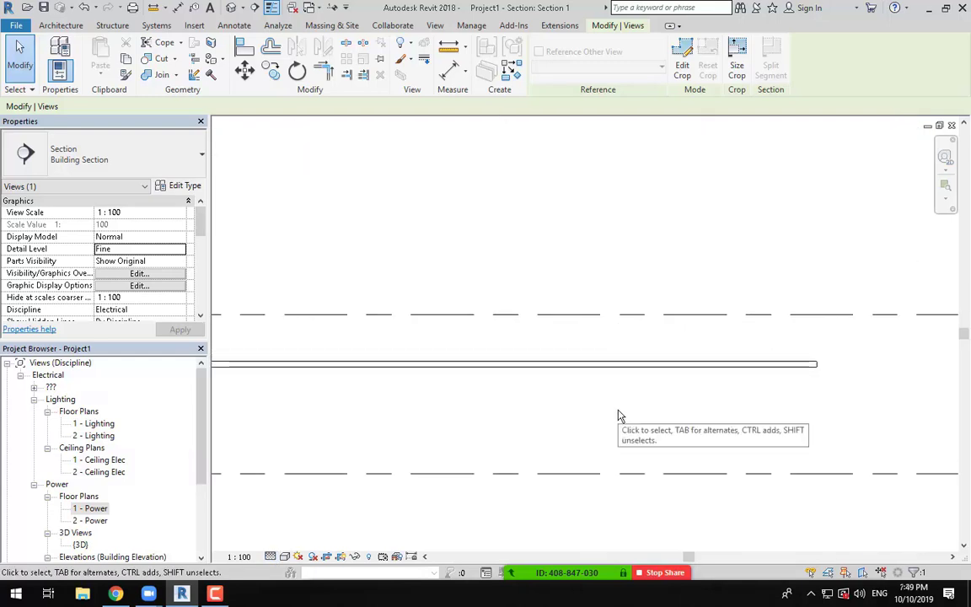
left_click(614, 373)
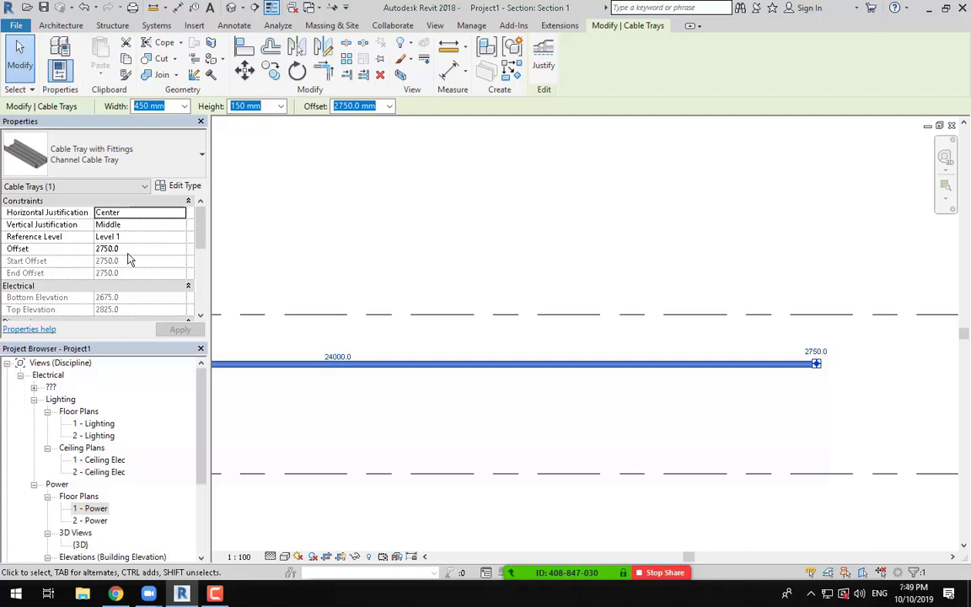
middle_click_drag(430, 444, 409, 433)
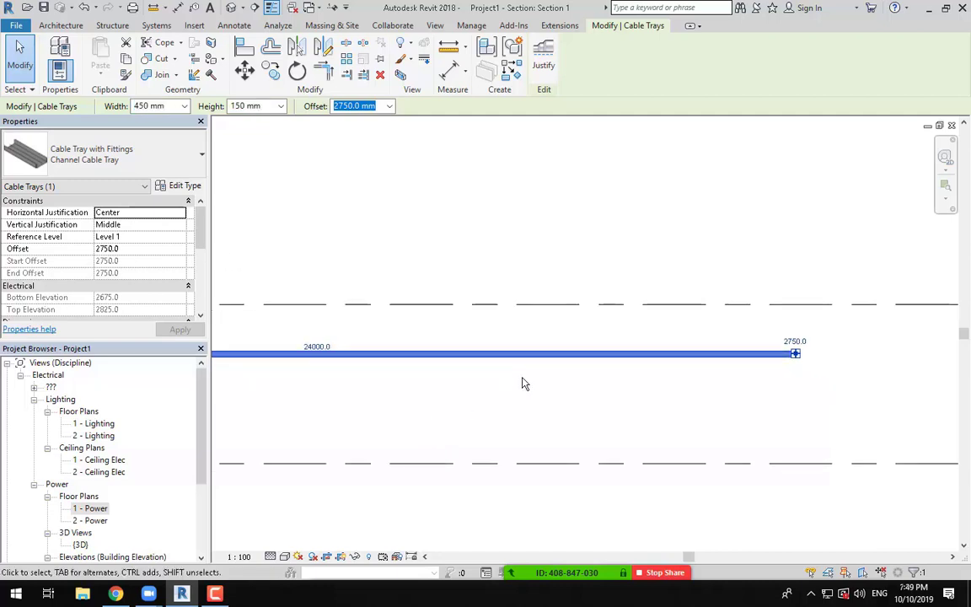
scroll(498, 386, "up", 2)
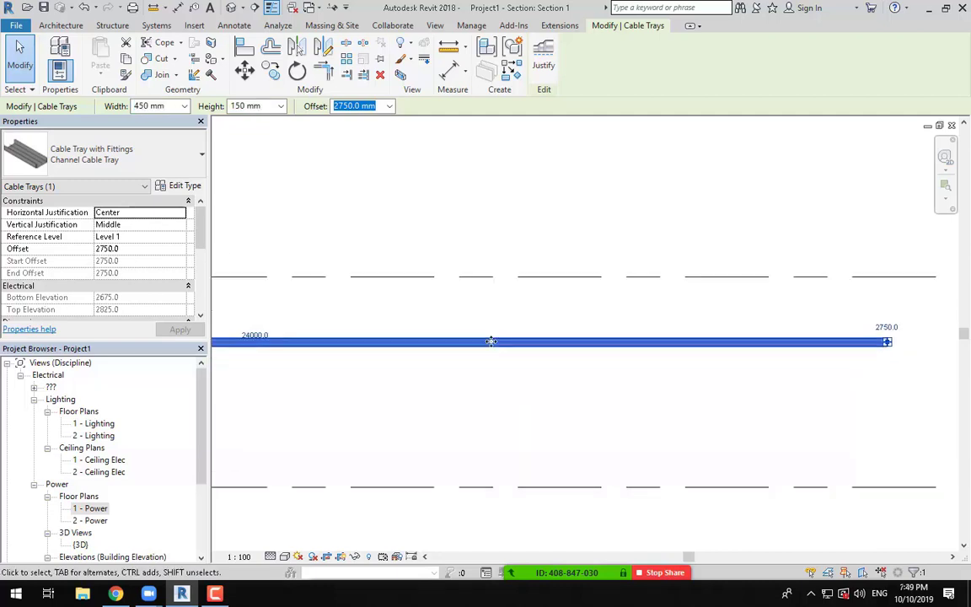
left_click(497, 363)
scroll(496, 354, "up", 1)
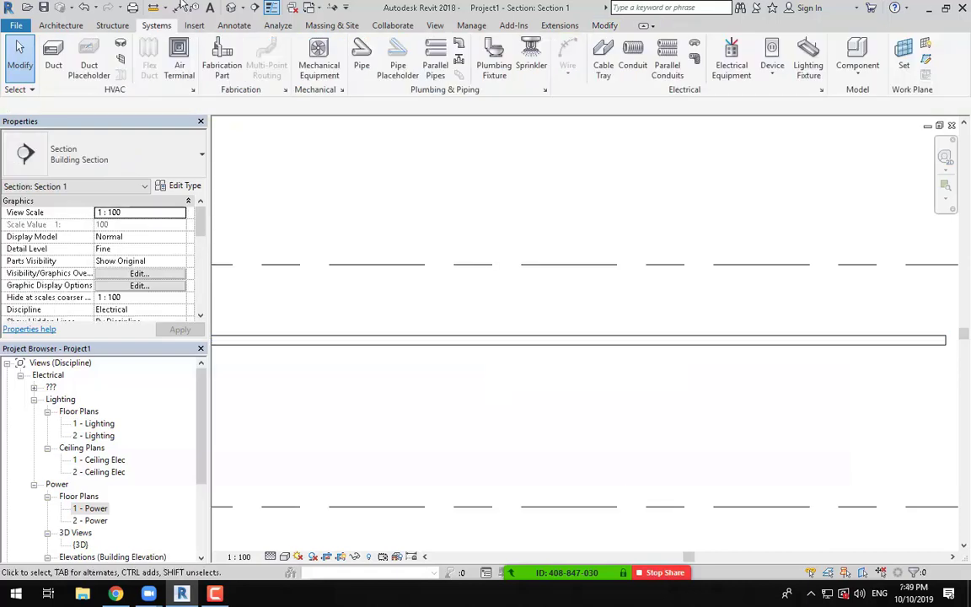
Measure the vertical distance from the cable tray's centerline down to Level 1 in the section view.
left_click(177, 34)
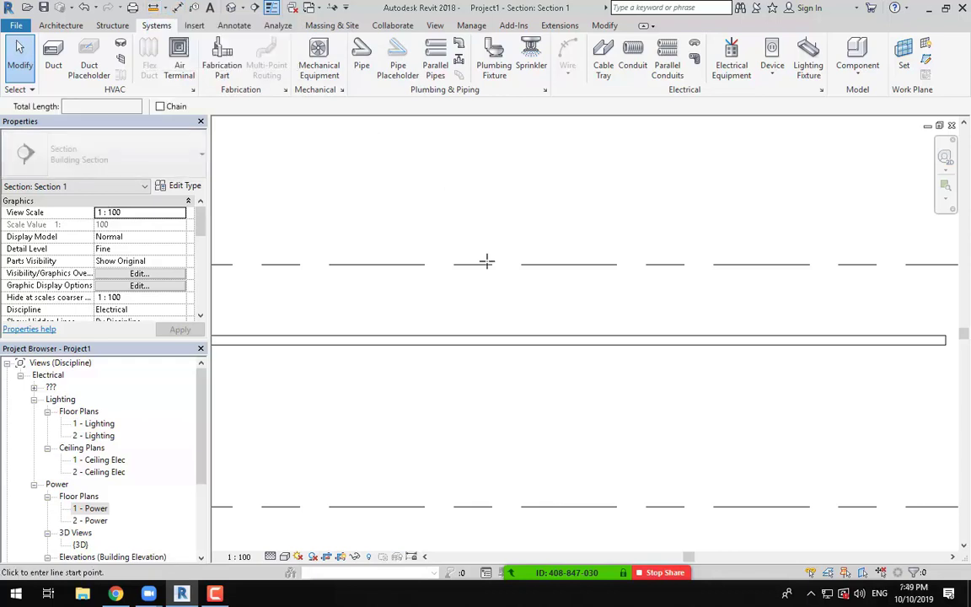
left_click(506, 337)
left_click(505, 406)
middle_click_drag(505, 406, 490, 316)
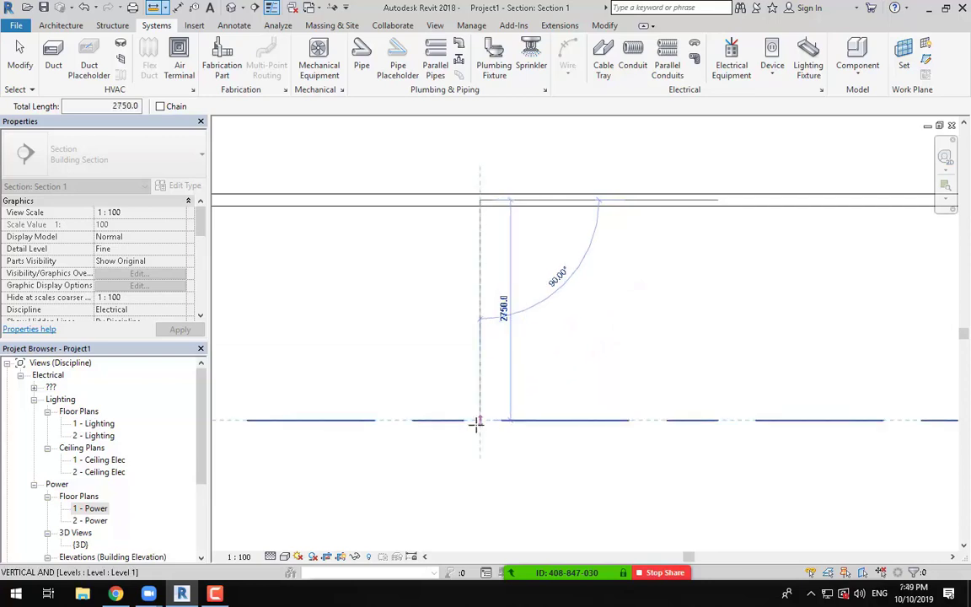
left_click(476, 424)
scroll(573, 448, "down", 3)
middle_click_drag(607, 468, 448, 459)
scroll(679, 468, "down", 1)
middle_click_drag(684, 475, 579, 467)
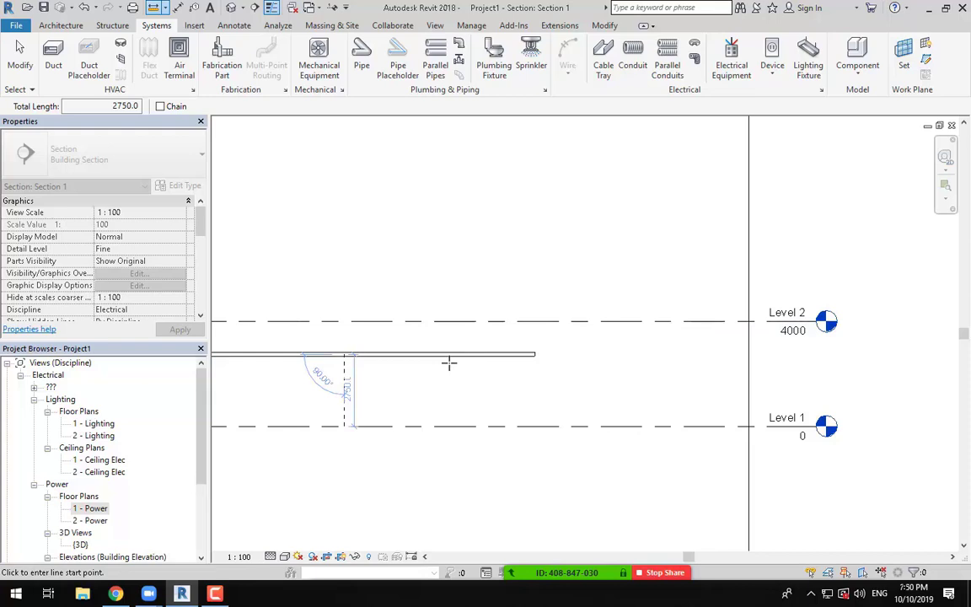
left_click(17, 51)
middle_click_drag(481, 379, 603, 366)
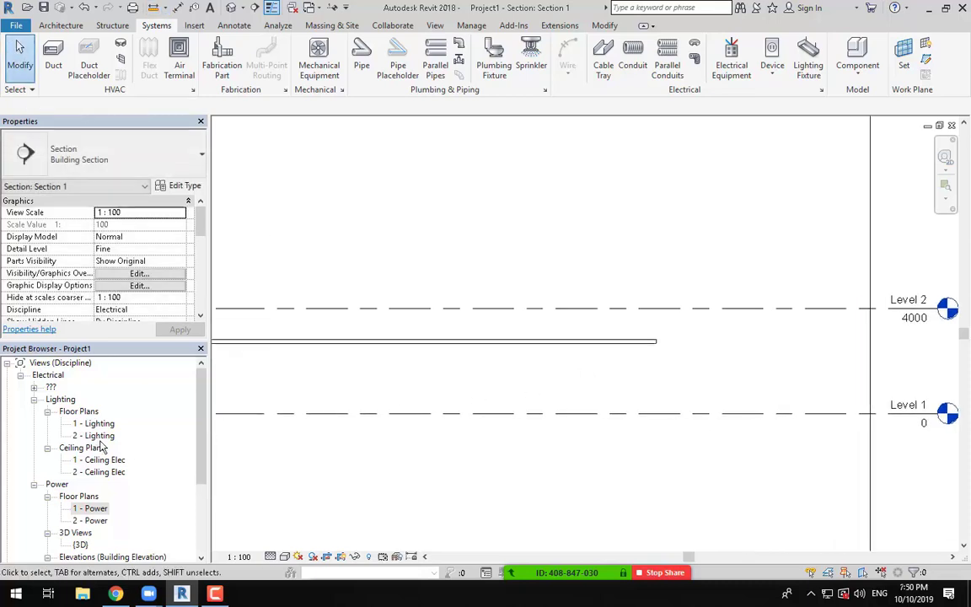
Open the 1 - Power floor plan and tile all open views.
double_click(95, 509)
scroll(547, 343, "down", 2)
middle_click_drag(573, 346, 539, 387)
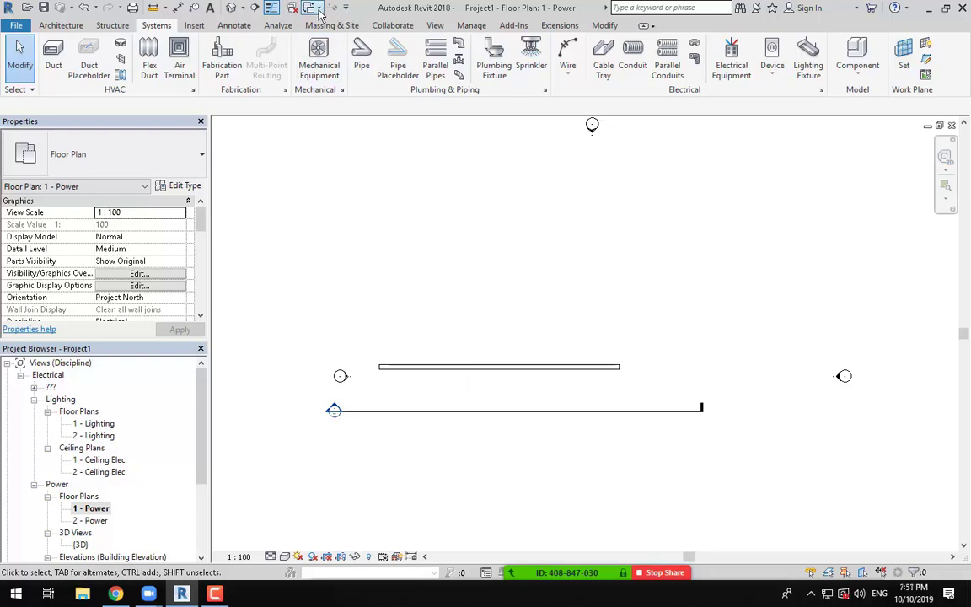
left_click(435, 26)
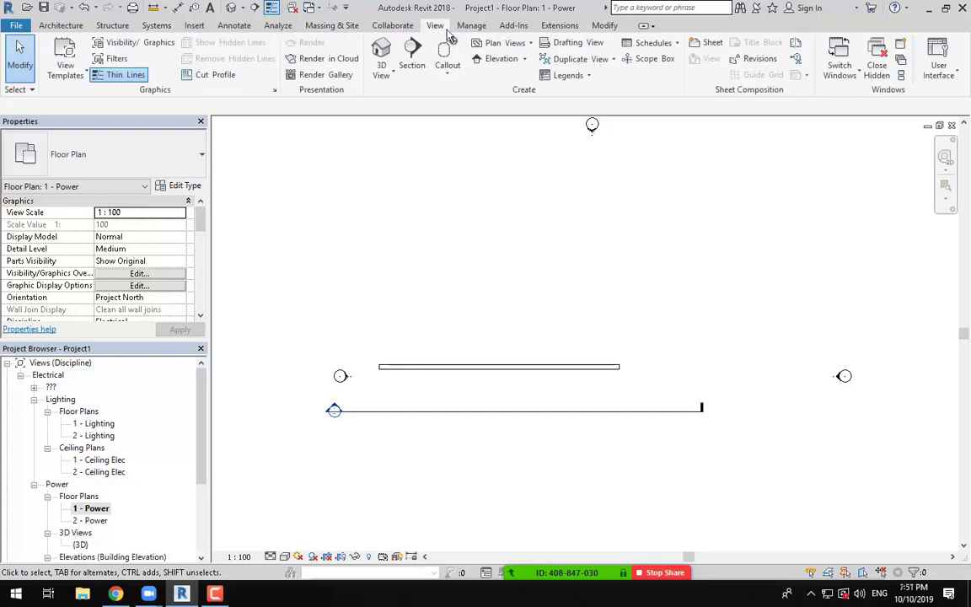
left_click(902, 76)
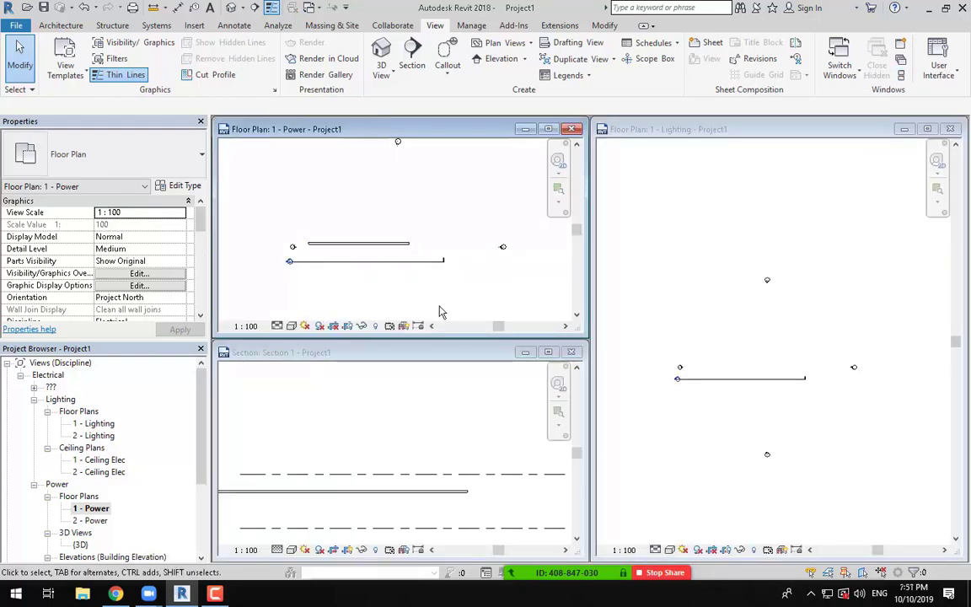
Close the 1 - Lighting floor plan window and retile the Power plan and section side by side.
right_click(713, 594)
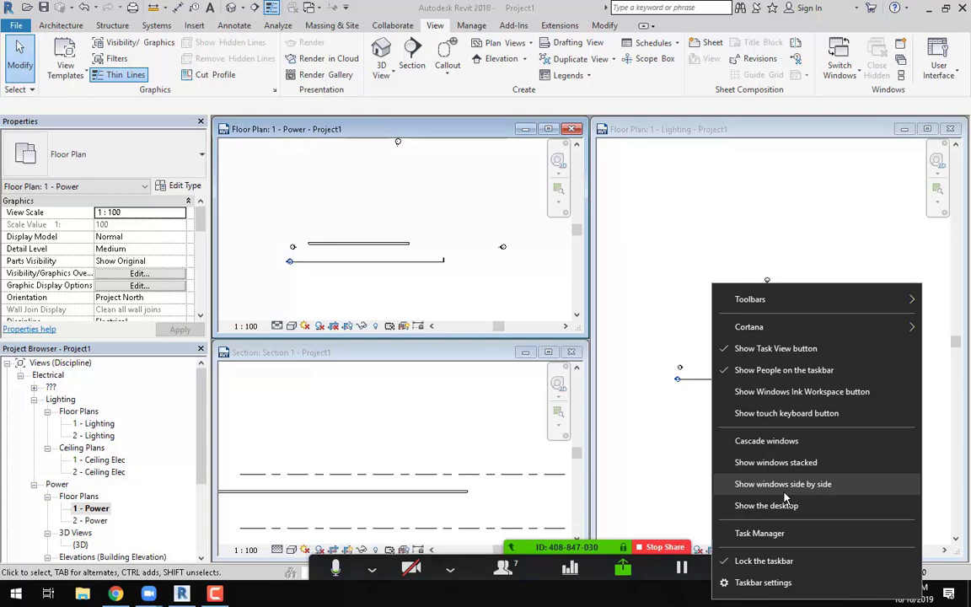
left_click(547, 560)
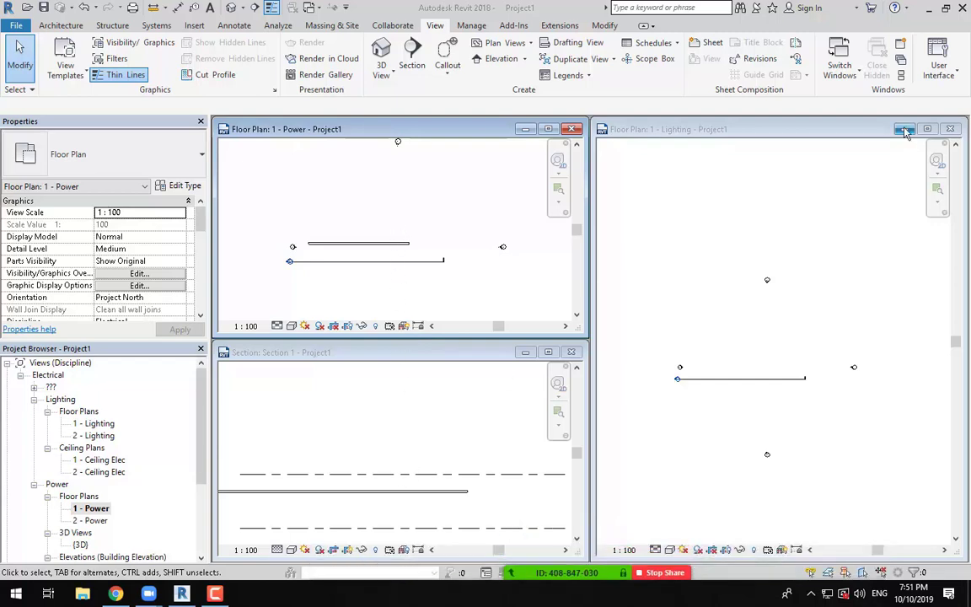
left_click(950, 129)
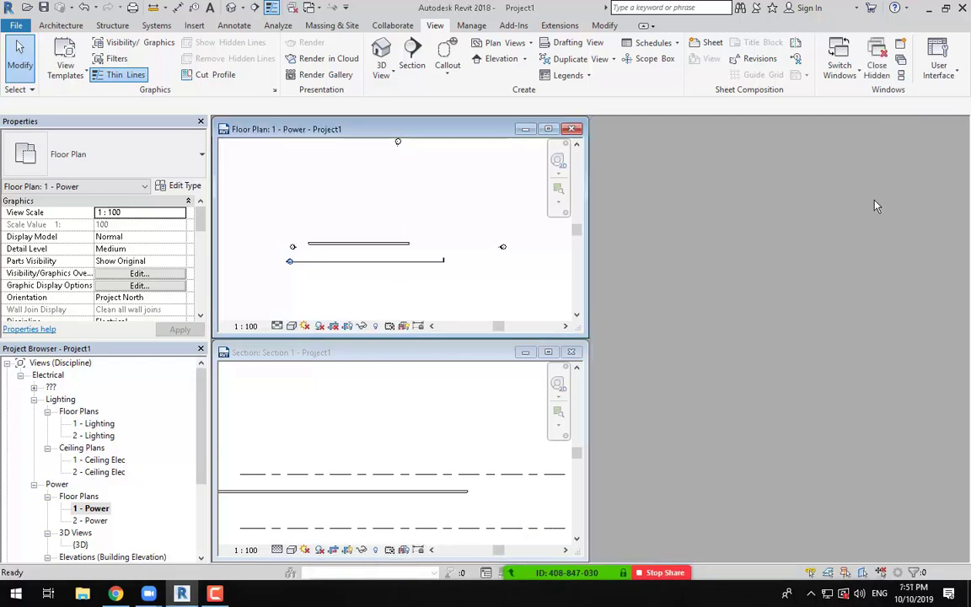
left_click(900, 75)
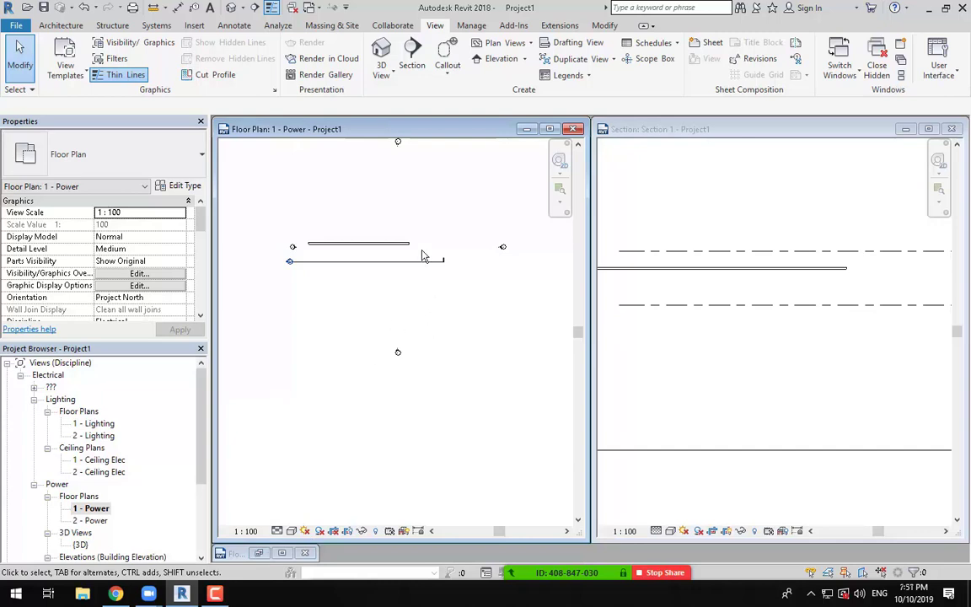
Open the default 3D view and tile it with the Power floor plan and the section view.
middle_click_drag(430, 382, 478, 433)
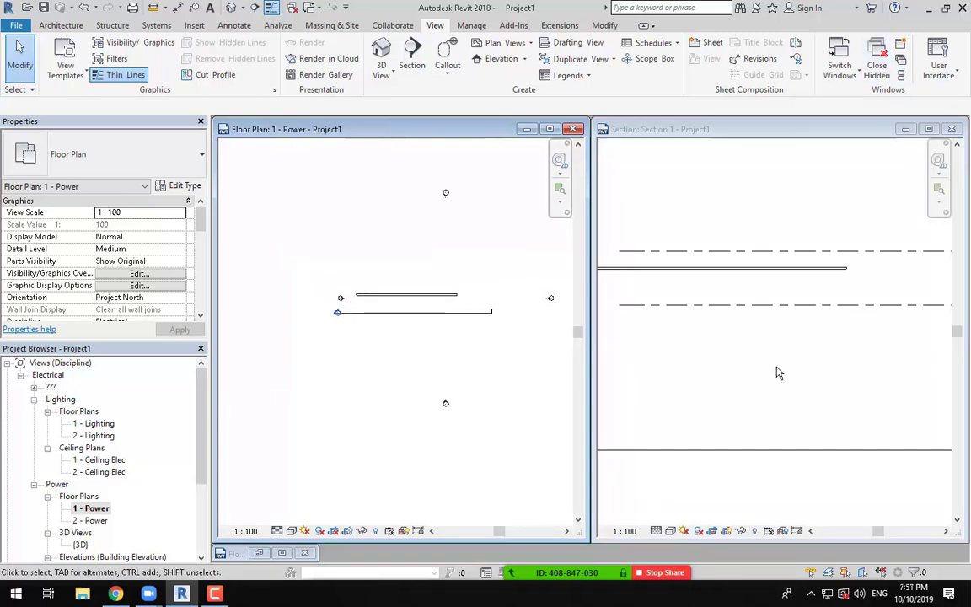
scroll(779, 372, "down", 1)
left_click(745, 407)
middle_click_drag(763, 363, 823, 413)
left_click(397, 380)
scroll(431, 373, "down", 1)
middle_click_drag(432, 373, 397, 407)
scroll(397, 407, "up", 2)
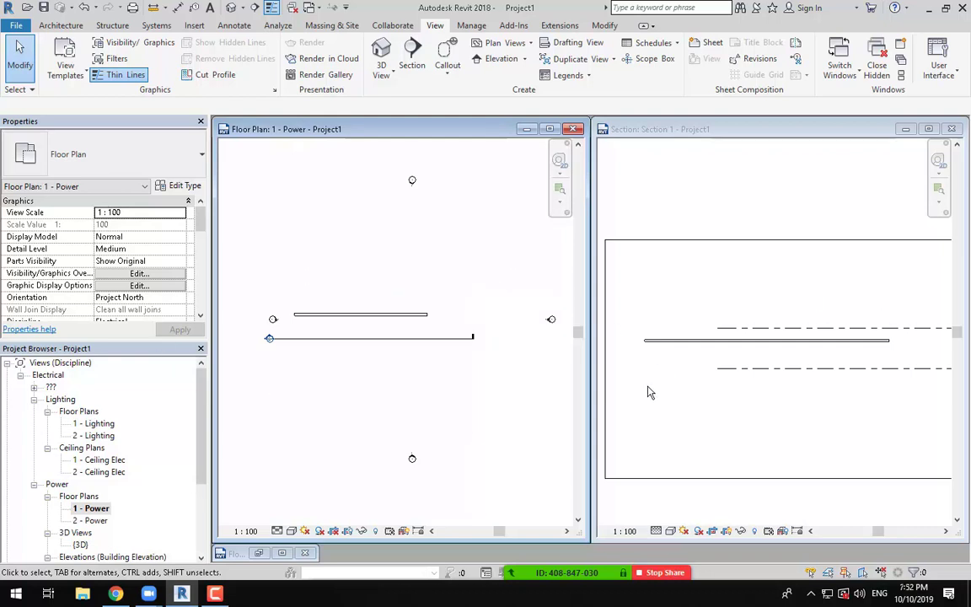
left_click(231, 7)
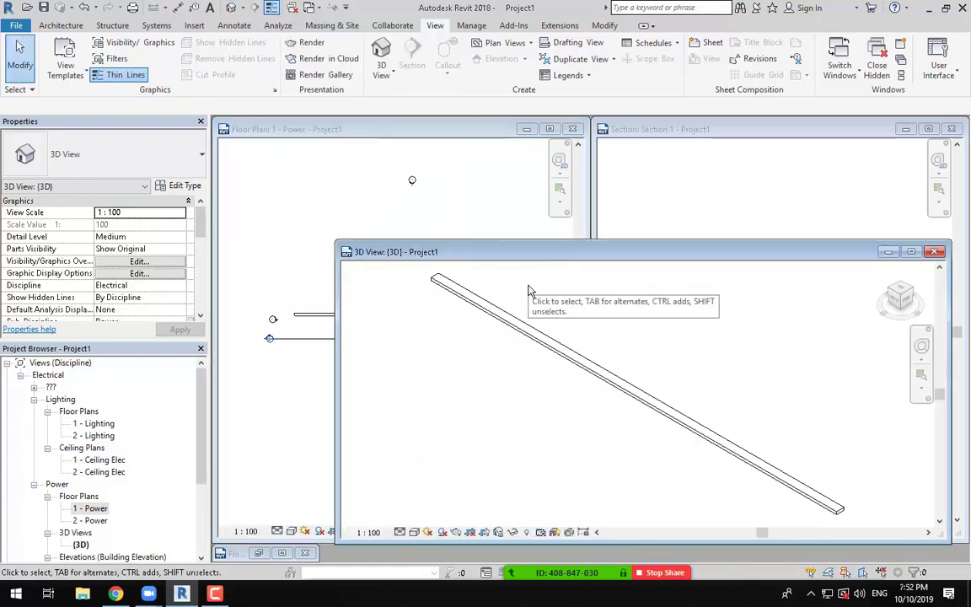
left_click(901, 76)
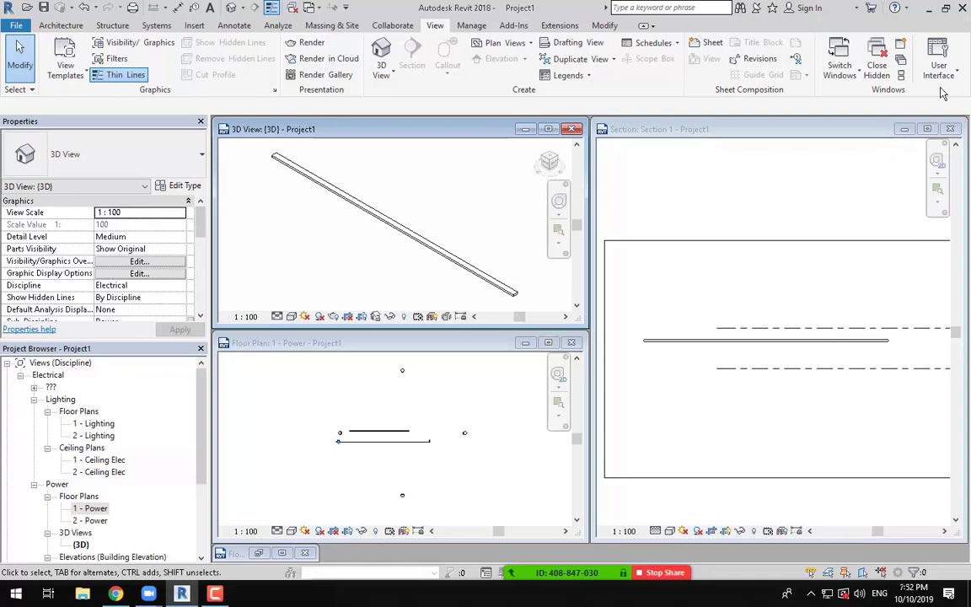
Examine the cable tray in the tiled 3D, Power floor plan and section views, framing it in each.
scroll(298, 266, "down", 1)
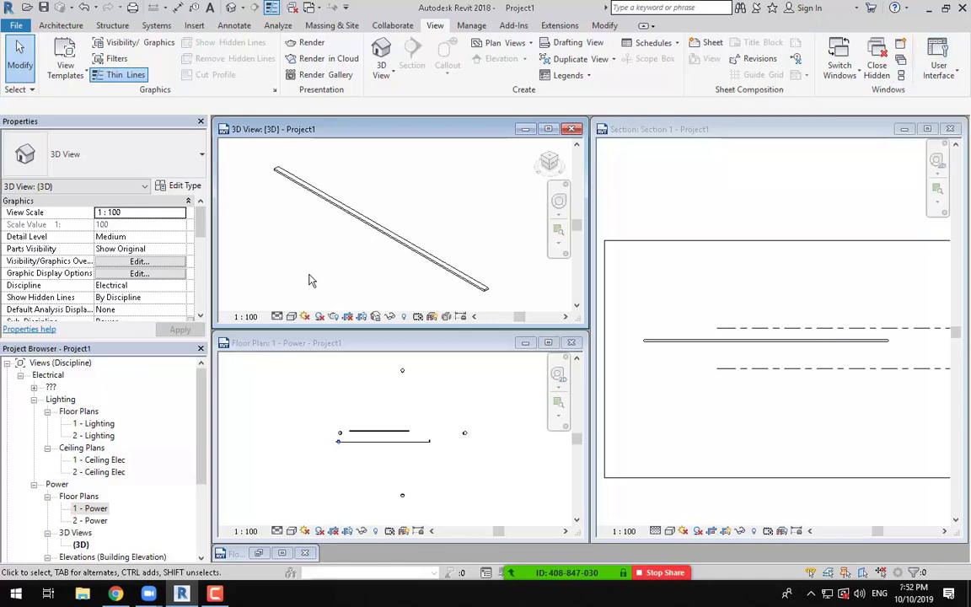
left_click(740, 338)
scroll(756, 377, "down", 2)
scroll(783, 380, "down", 1)
middle_click_drag(790, 385, 767, 403)
scroll(738, 370, "up", 2)
left_click(364, 415)
scroll(368, 416, "up", 4)
scroll(370, 439, "up", 1)
left_click(728, 303)
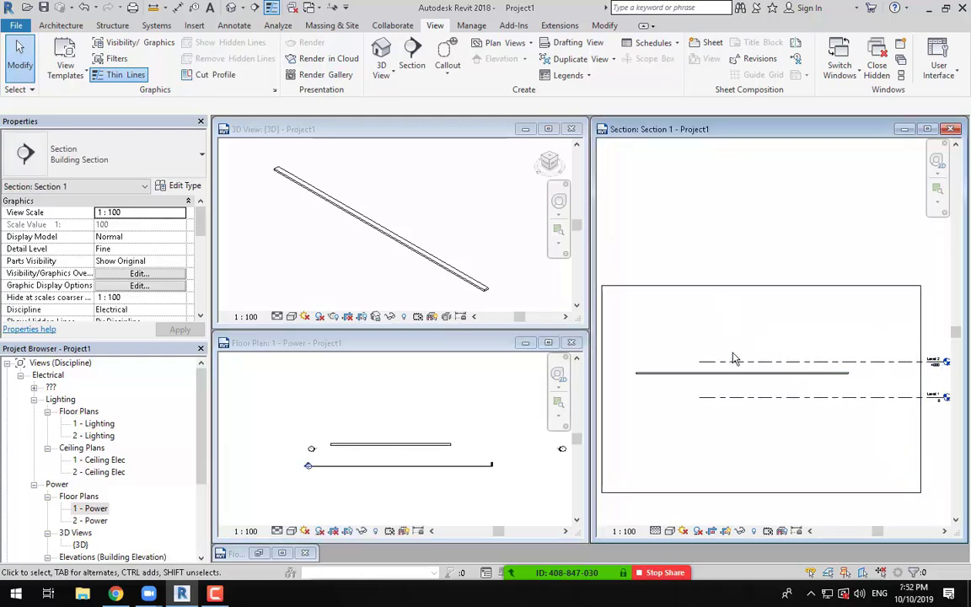
left_click(305, 248)
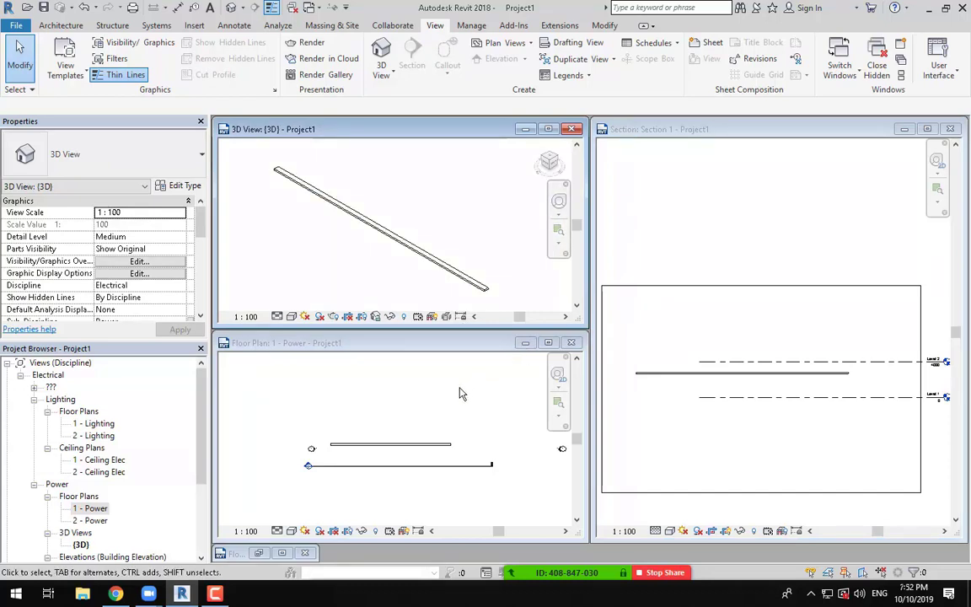
left_click(421, 429)
scroll(431, 470, "up", 2)
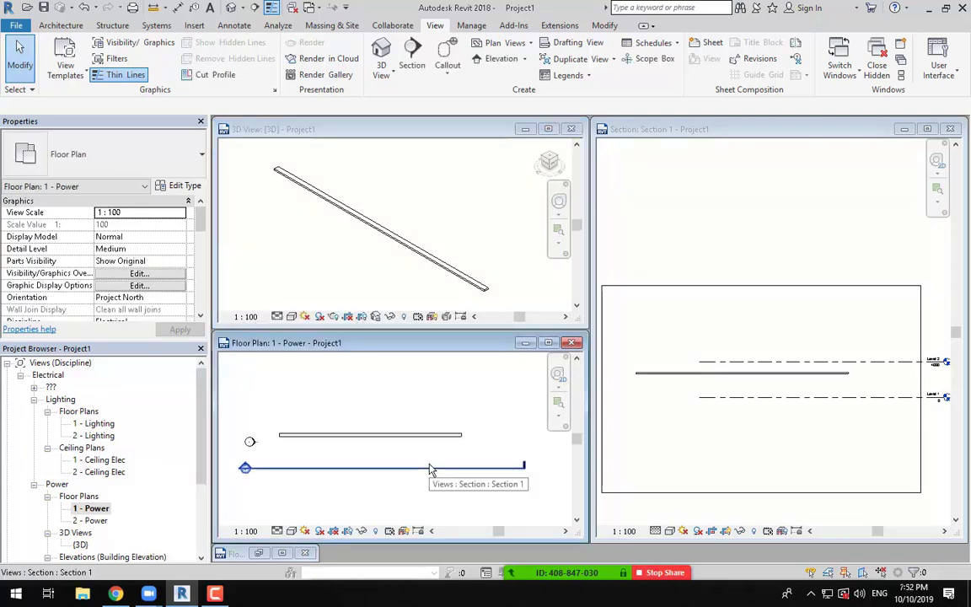
left_click(369, 232)
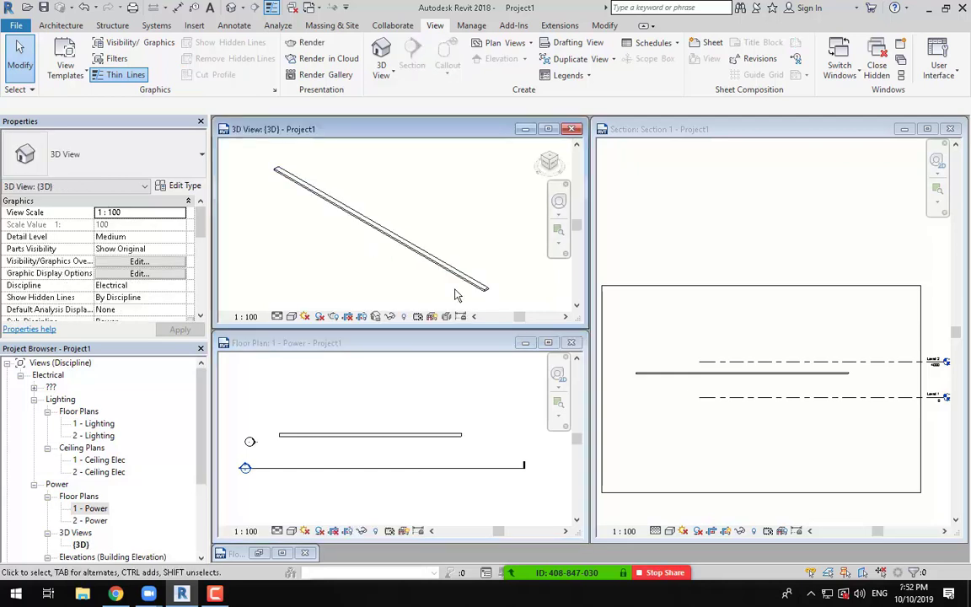
scroll(346, 224, "up", 1)
Draw a 225 mm wide cable tray about 5500 mm long in the Power plan, continuing straight from the existing tray's right end.
left_click(405, 455)
scroll(480, 454, "up", 1)
scroll(485, 446, "up", 3)
middle_click_drag(403, 444, 383, 450)
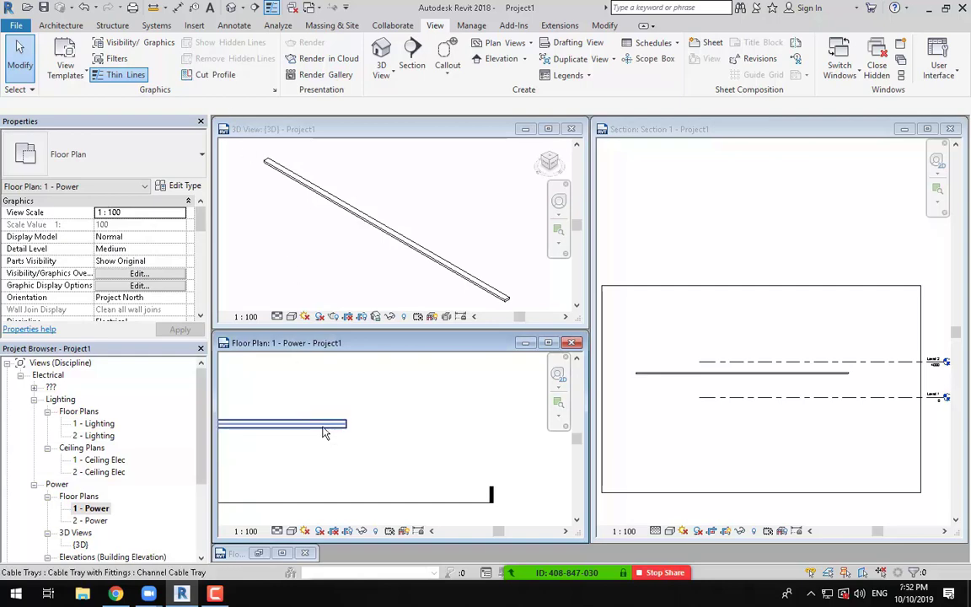
key("c")
key("t")
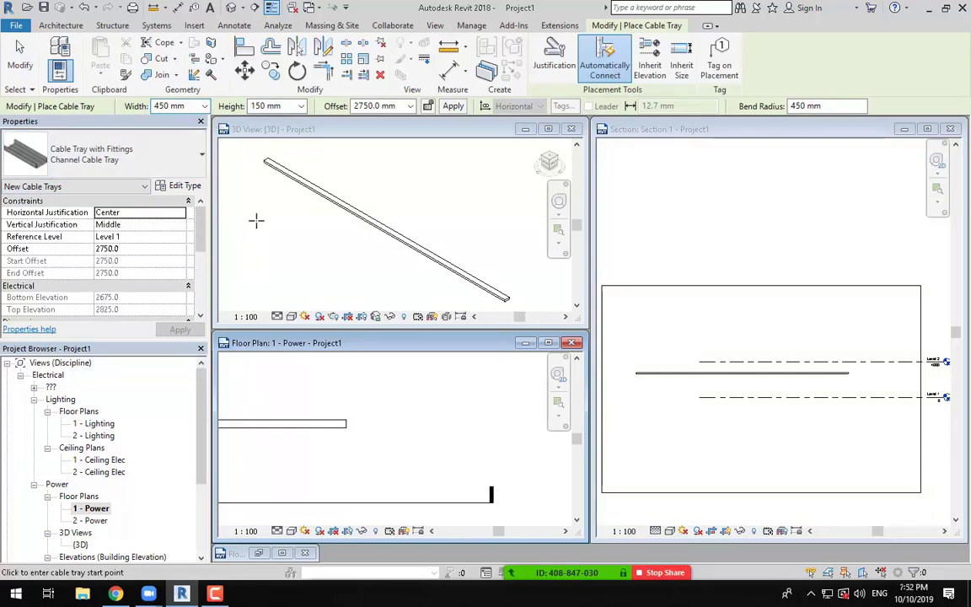
left_click(190, 106)
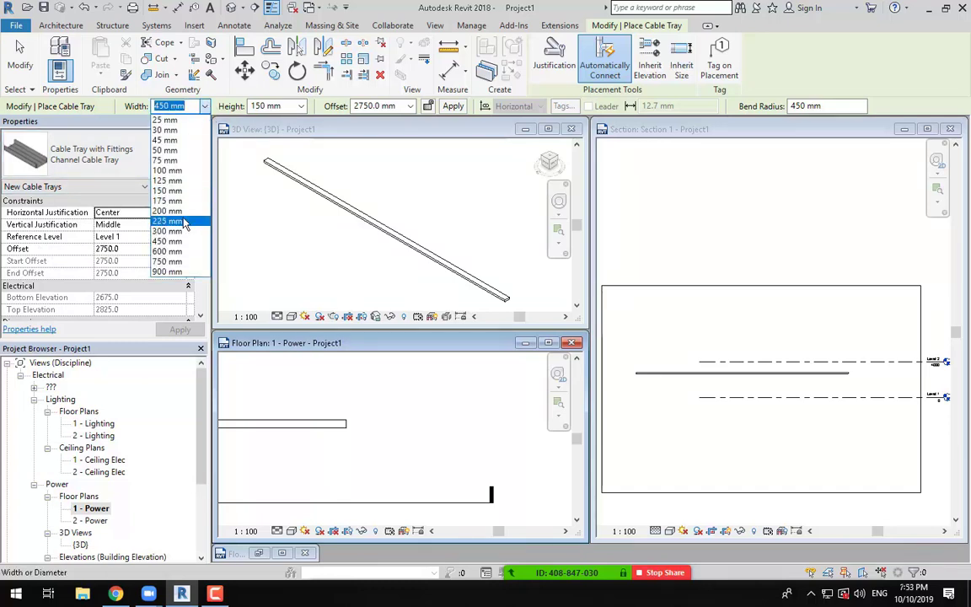
left_click(181, 220)
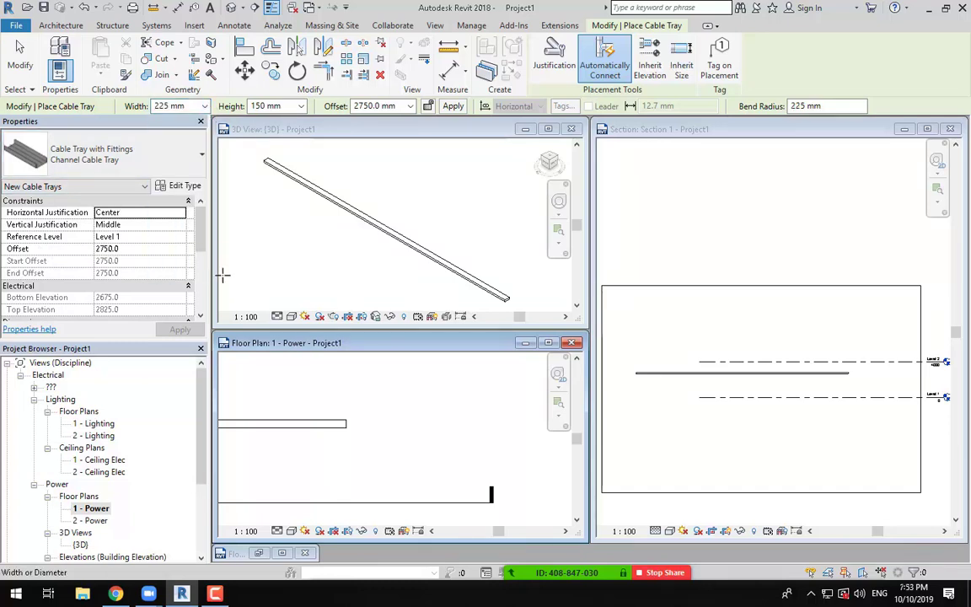
left_click(345, 423)
left_click(437, 423)
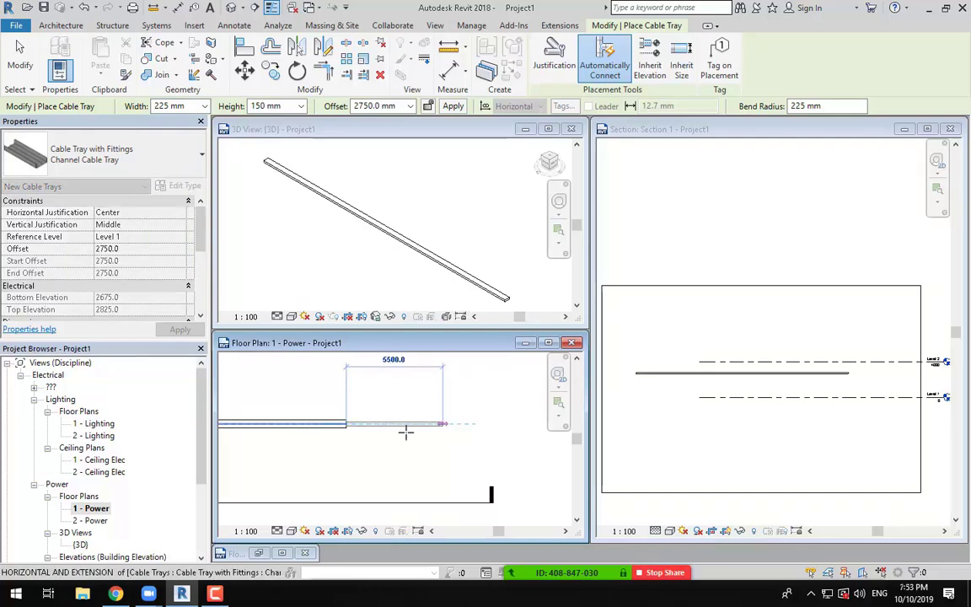
scroll(358, 437, "up", 3)
key("Escape")
Examine the reducer fitting between the two cable trays in the Power floor plan and the 3D view.
scroll(330, 421, "up", 3)
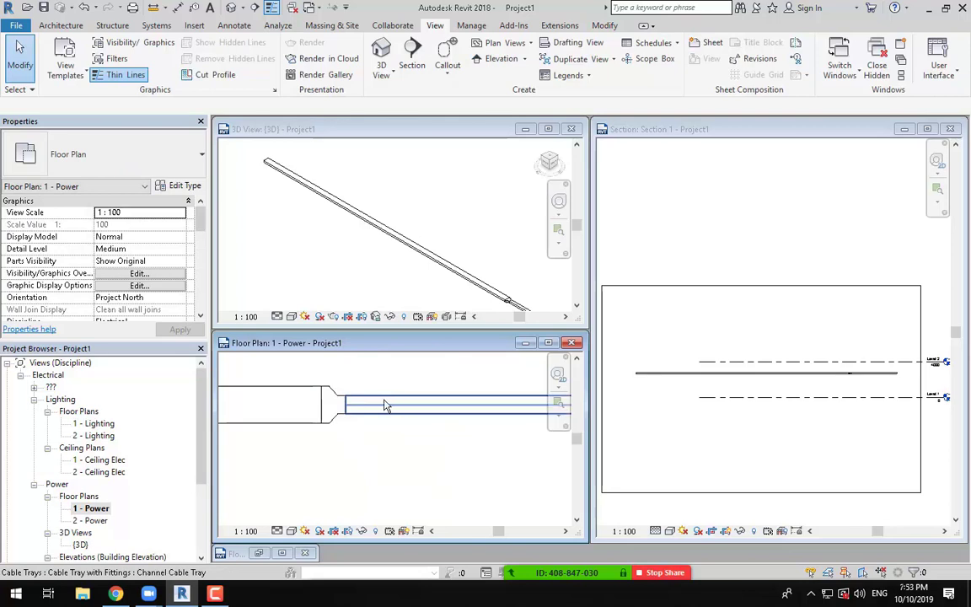
scroll(315, 377, "up", 2)
middle_click_drag(348, 399, 364, 436)
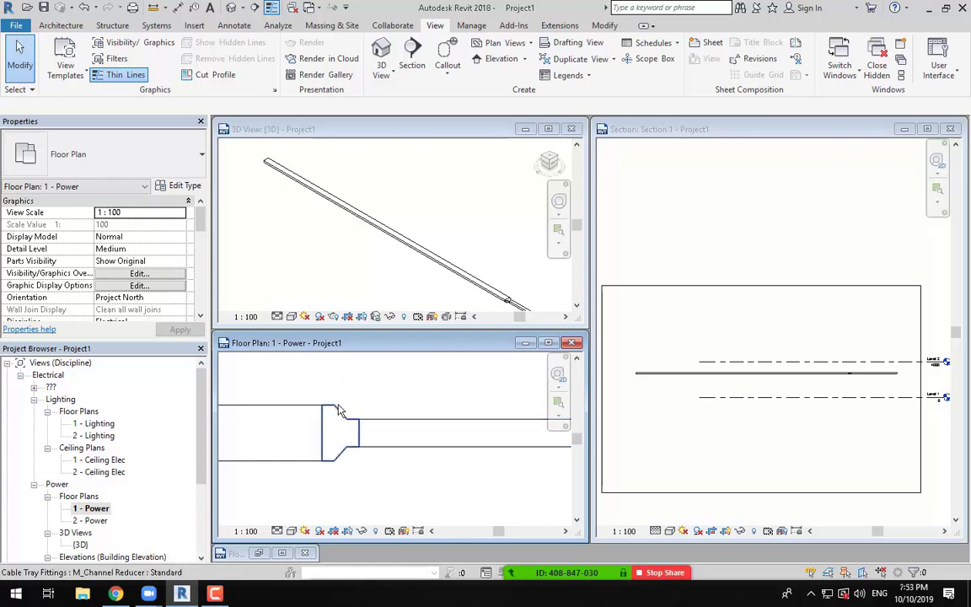
scroll(360, 449, "down", 3)
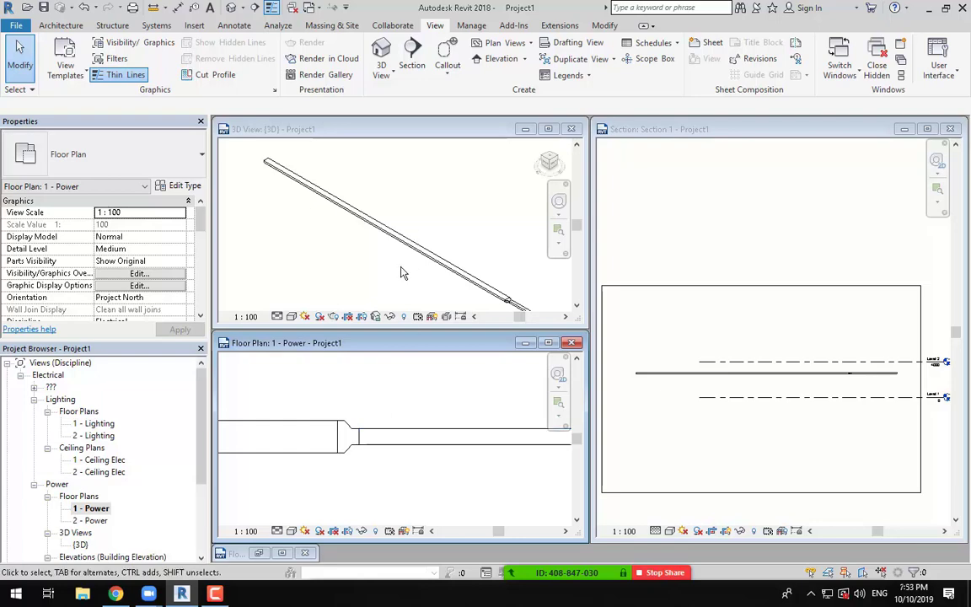
left_click(422, 224)
scroll(405, 244, "up", 2)
scroll(342, 198, "up", 3)
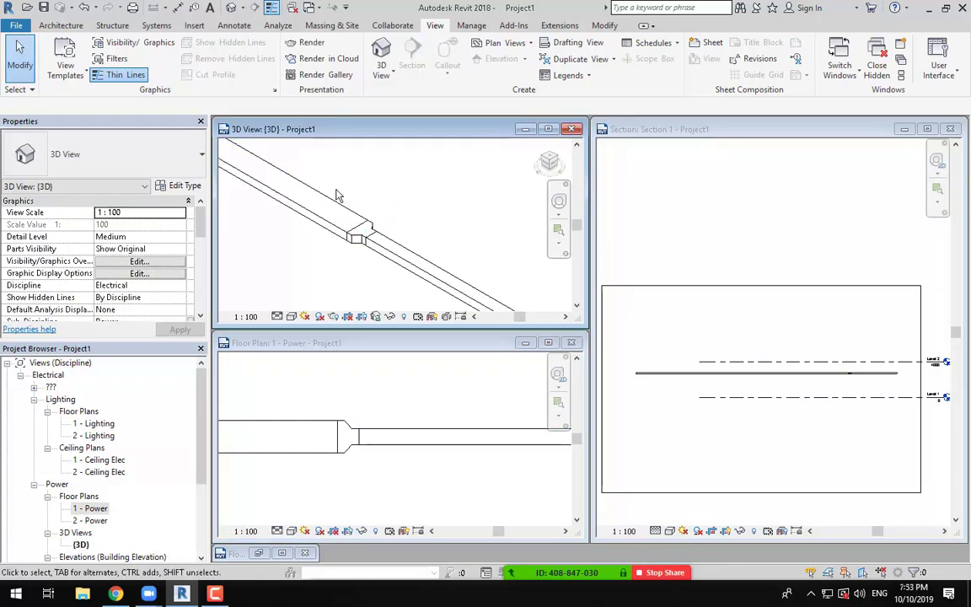
left_click(348, 406)
scroll(349, 406, "down", 2)
scroll(348, 421, "down", 4)
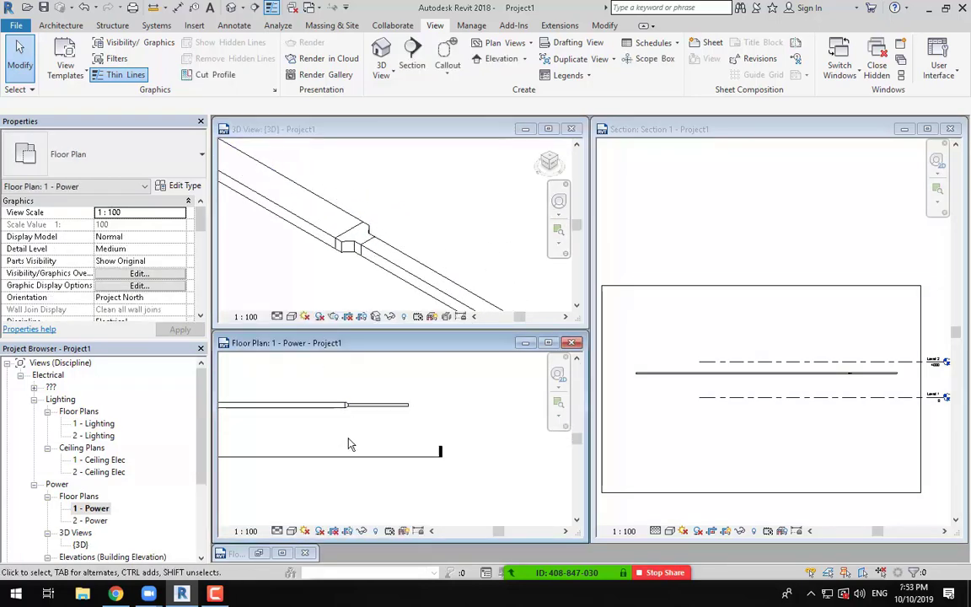
Set the horizontal justification of the existing 450 mm wide cable tray to Right.
left_click(367, 403)
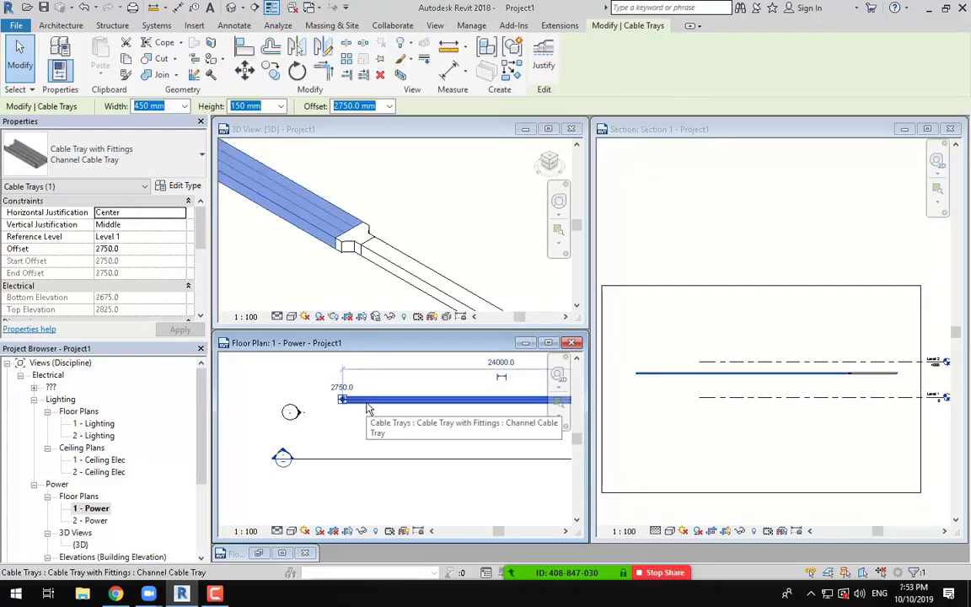
left_click(156, 214)
left_click(180, 214)
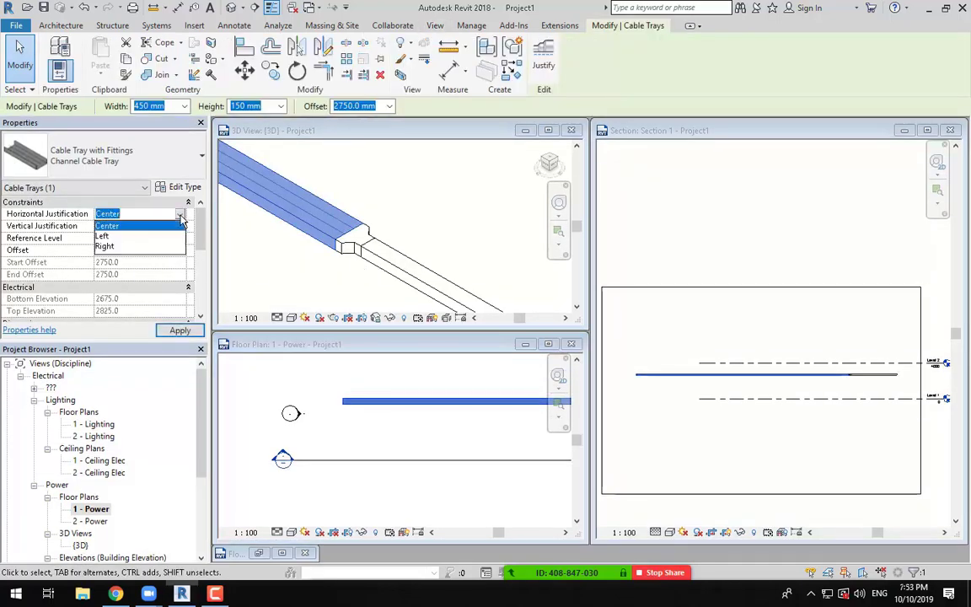
left_click(115, 247)
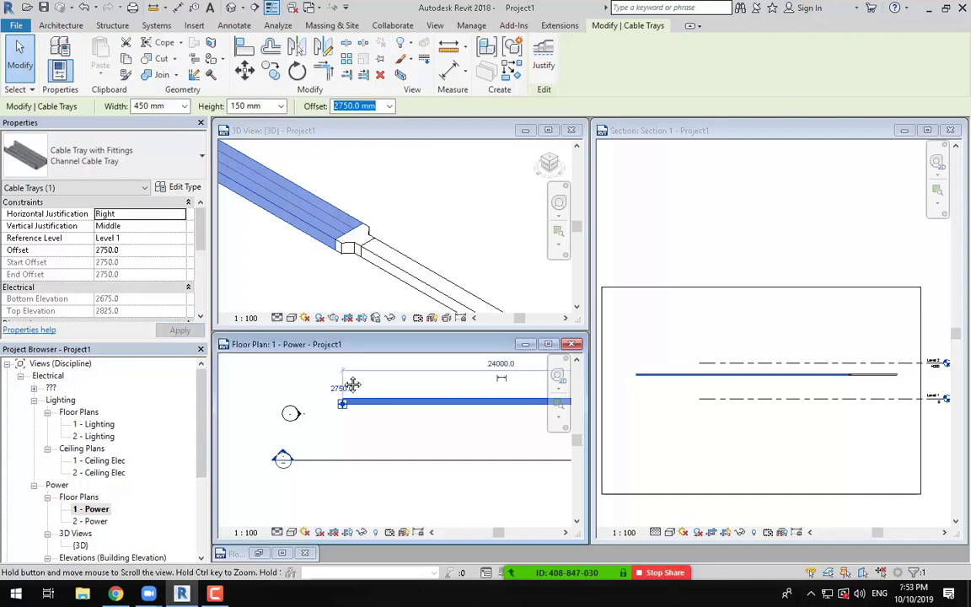
left_click(341, 372)
Draw a 225 mm wide cable tray with Right horizontal justification in the Power plan, extending straight from the wide tray's left end.
middle_click_drag(341, 372, 367, 394)
scroll(368, 421, "up", 2)
key("c")
key("t")
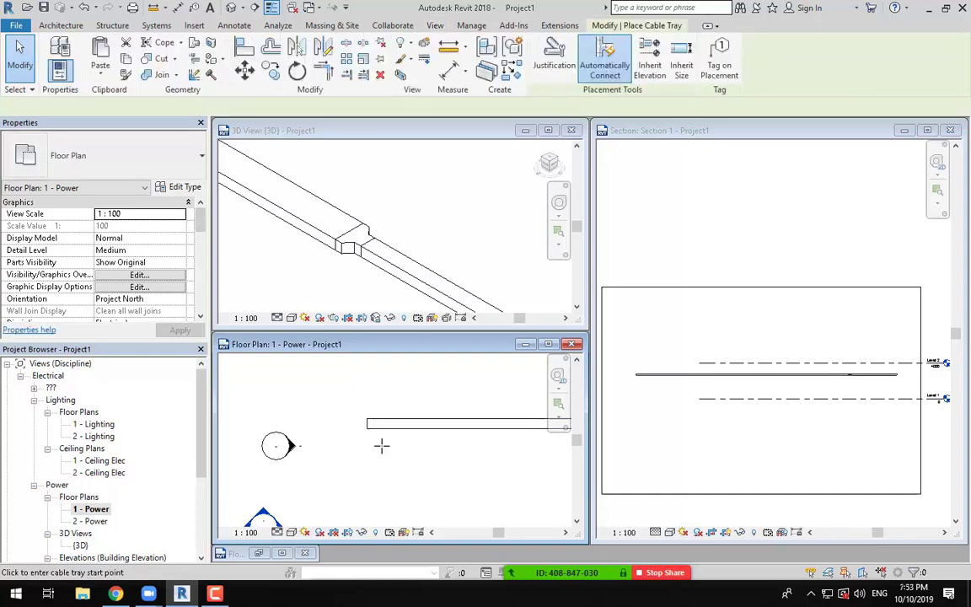
left_click(121, 213)
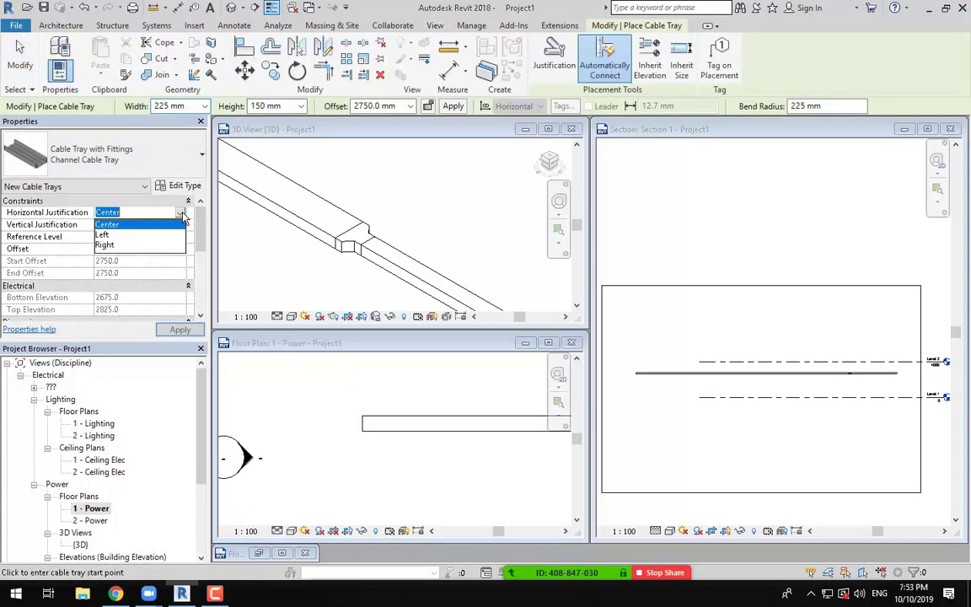
left_click(118, 237)
scroll(337, 413, "up", 2)
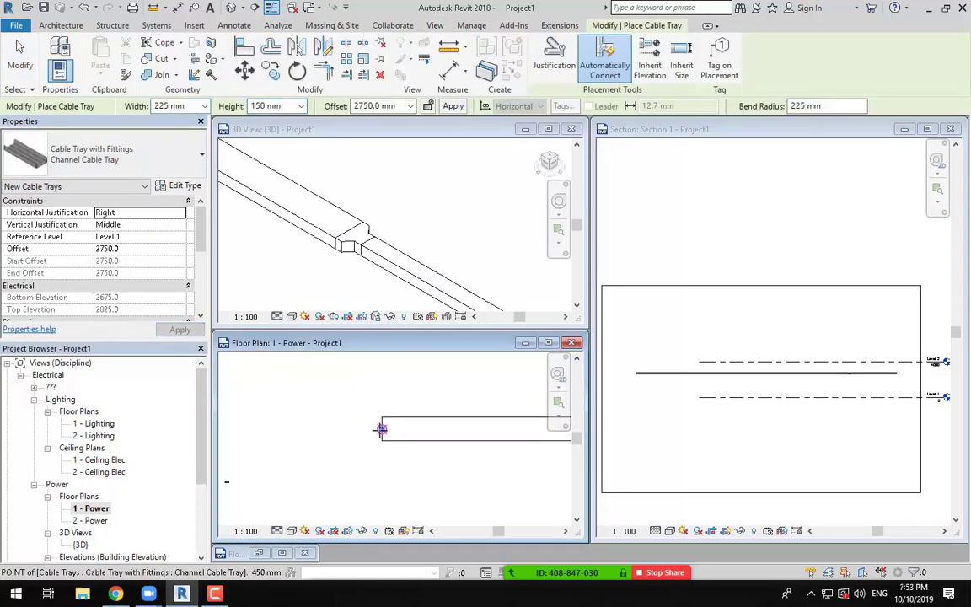
left_click(382, 427)
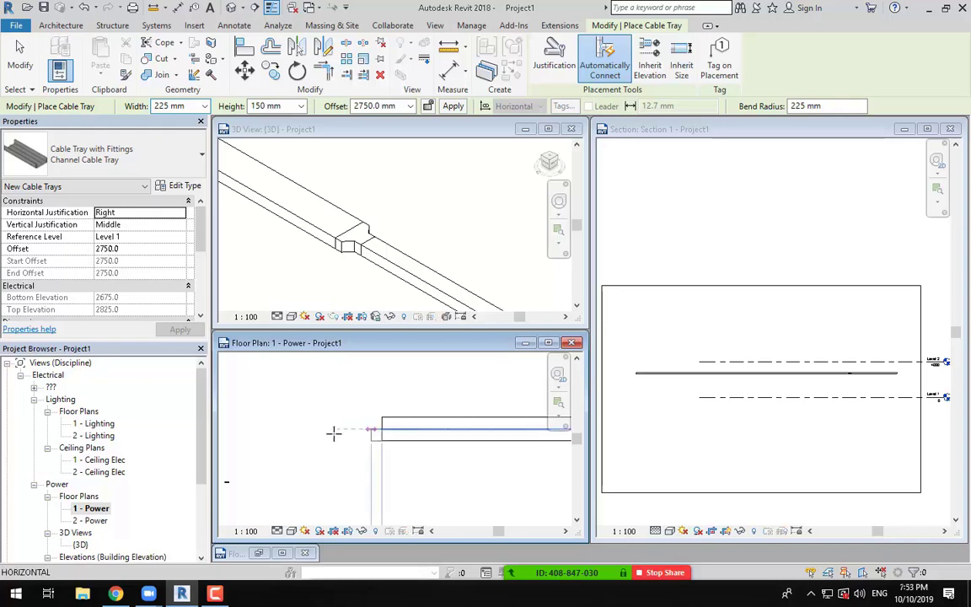
left_click(231, 433)
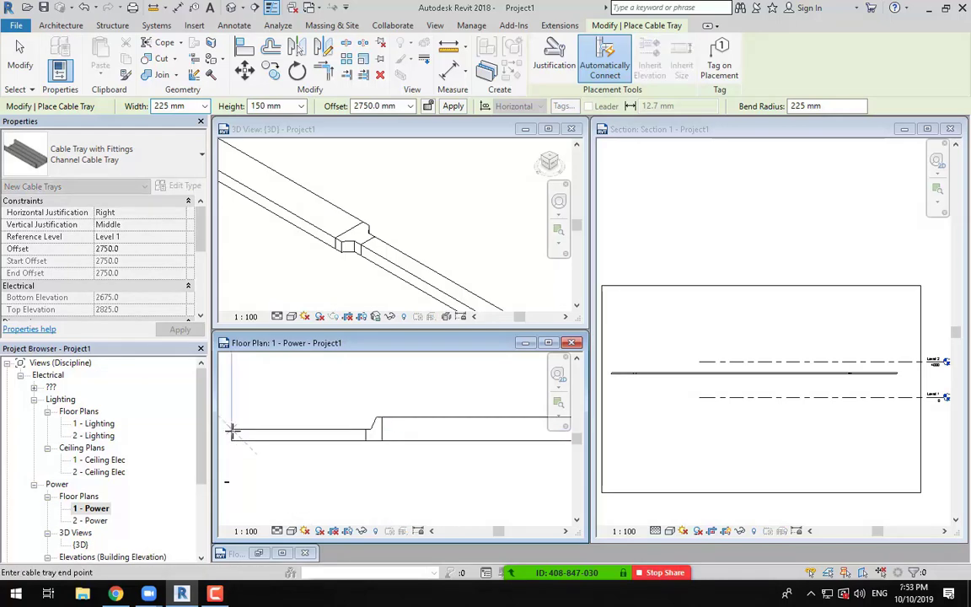
key("Escape")
key("Escape")
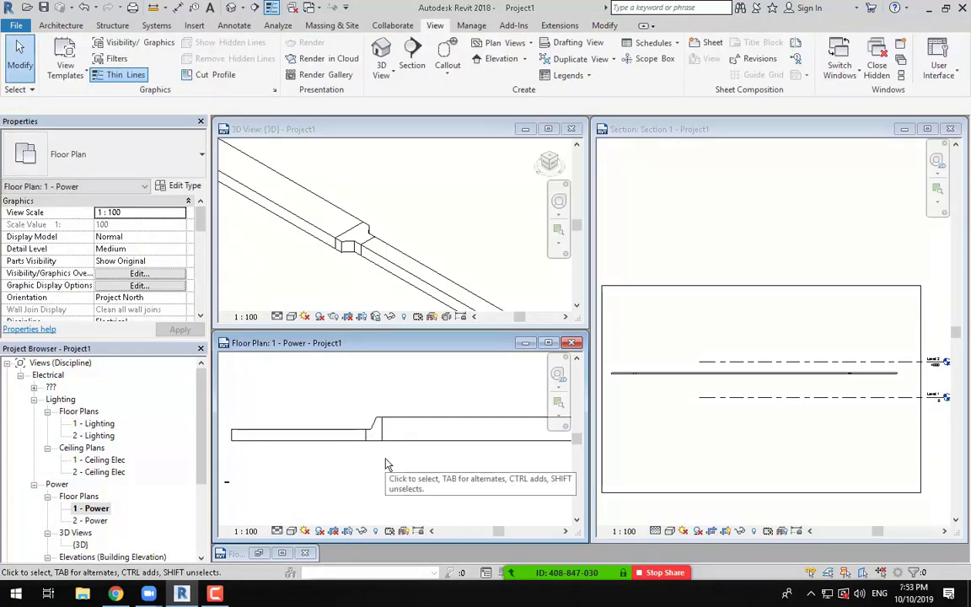
Examine the offset reducer fitting at the wide tray's left end in the Power plan and check the wide tray's justification.
middle_click_drag(386, 465, 357, 437)
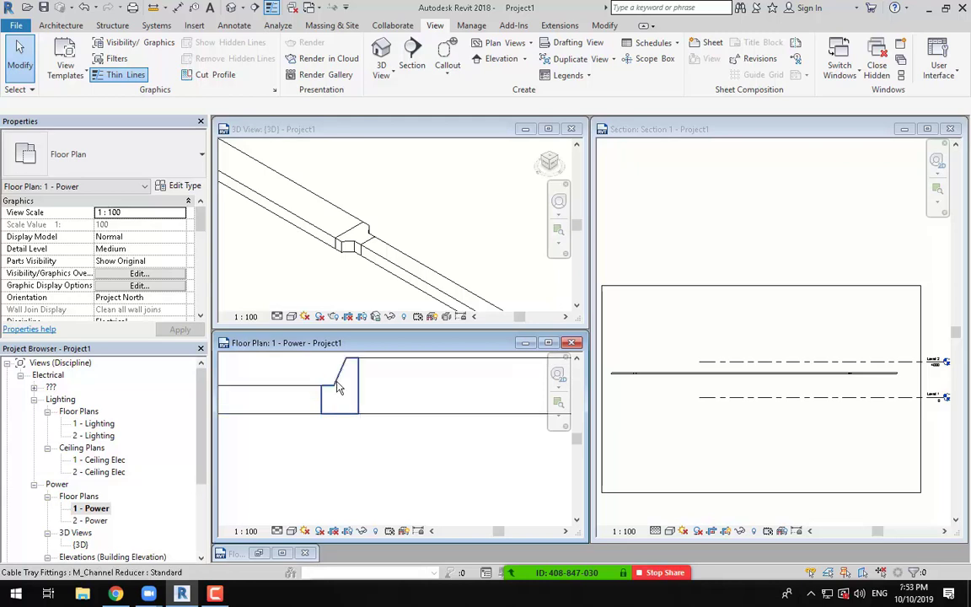
scroll(332, 424, "up", 2)
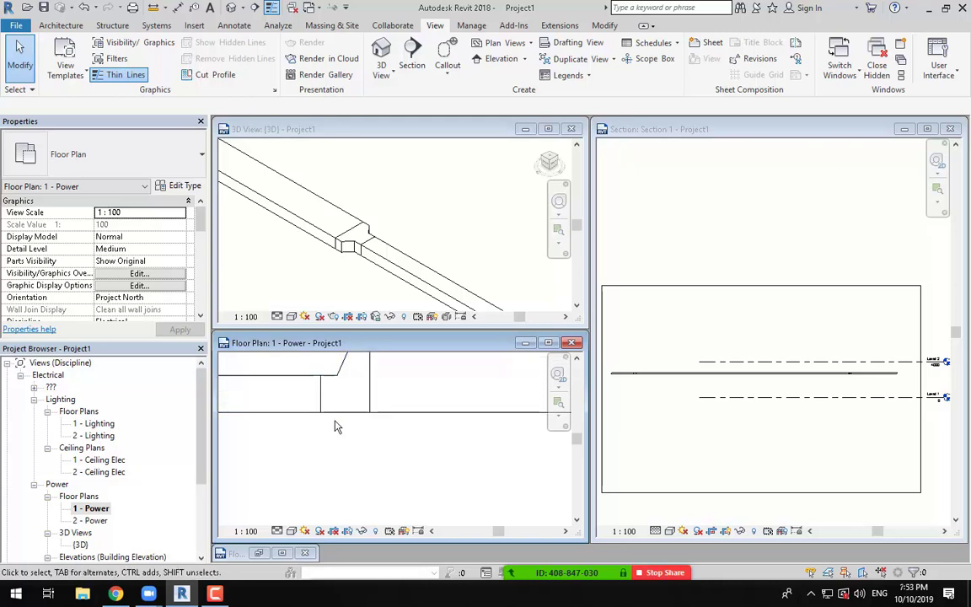
middle_click_drag(321, 423, 383, 440)
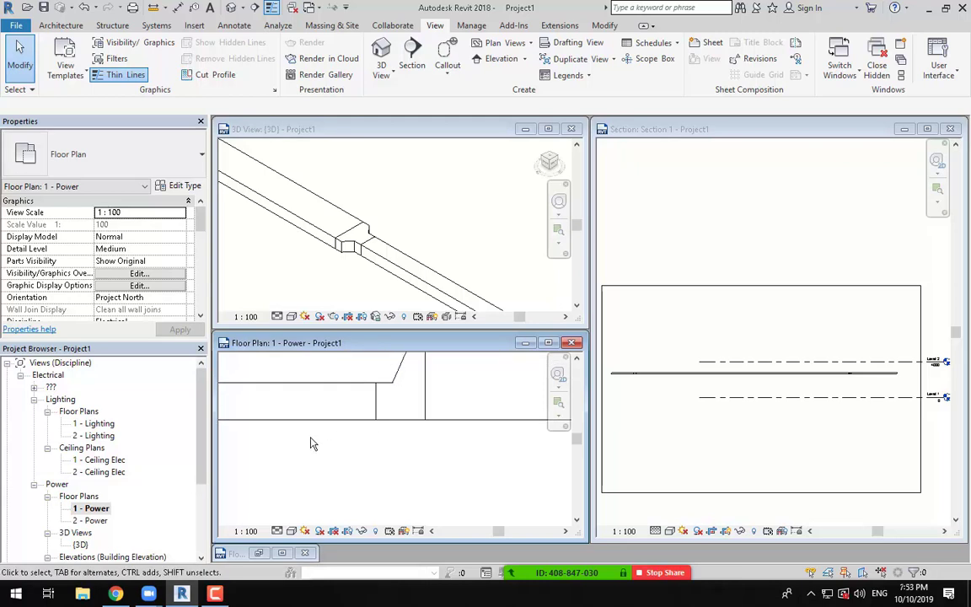
middle_click_drag(487, 431, 479, 465)
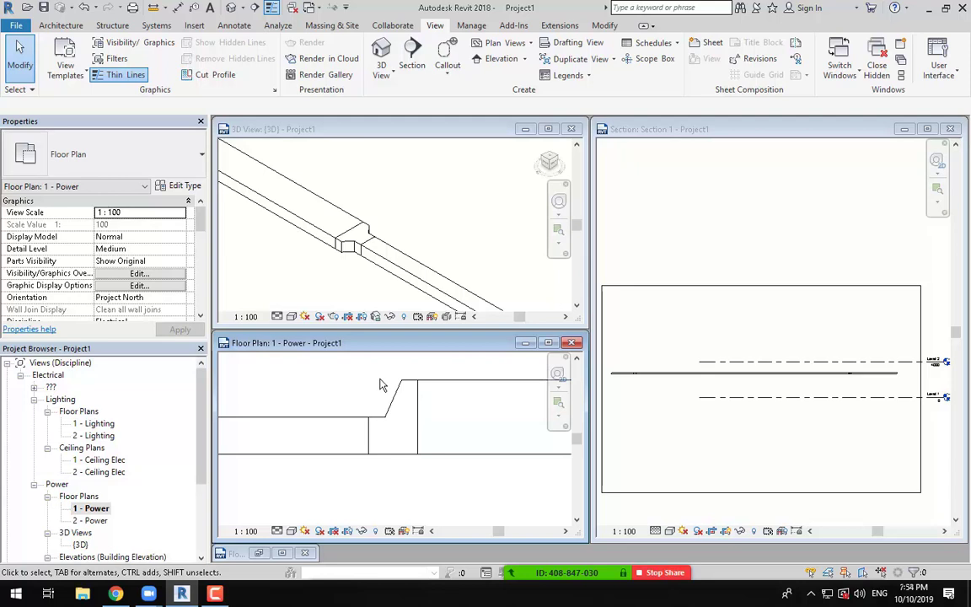
scroll(379, 385, "down", 2)
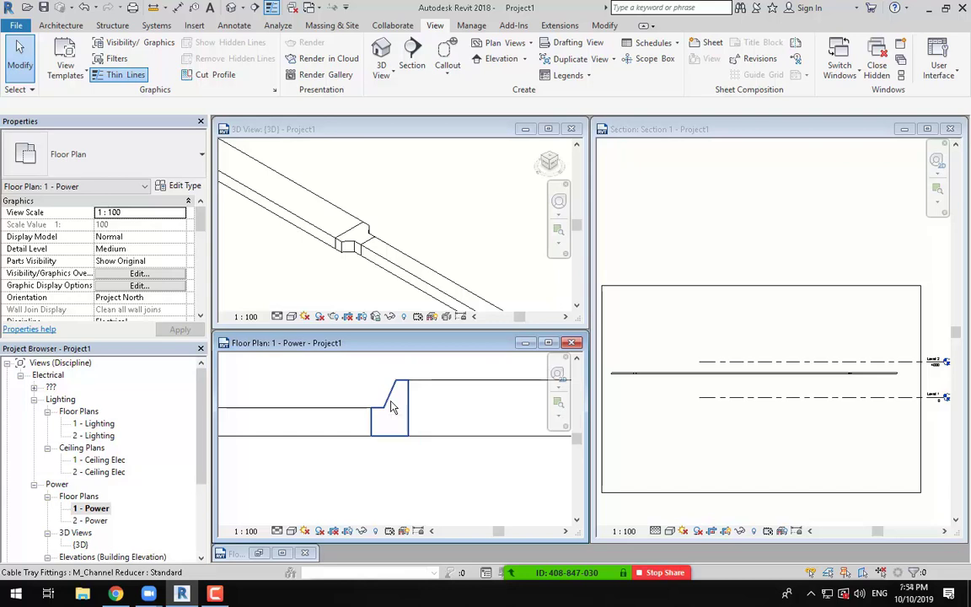
left_click(429, 389)
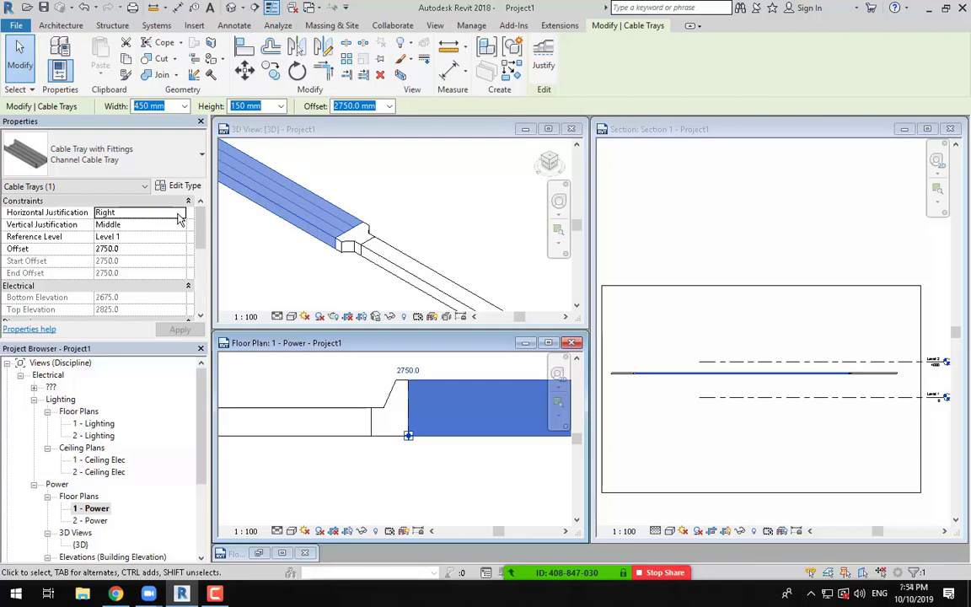
left_click(388, 449)
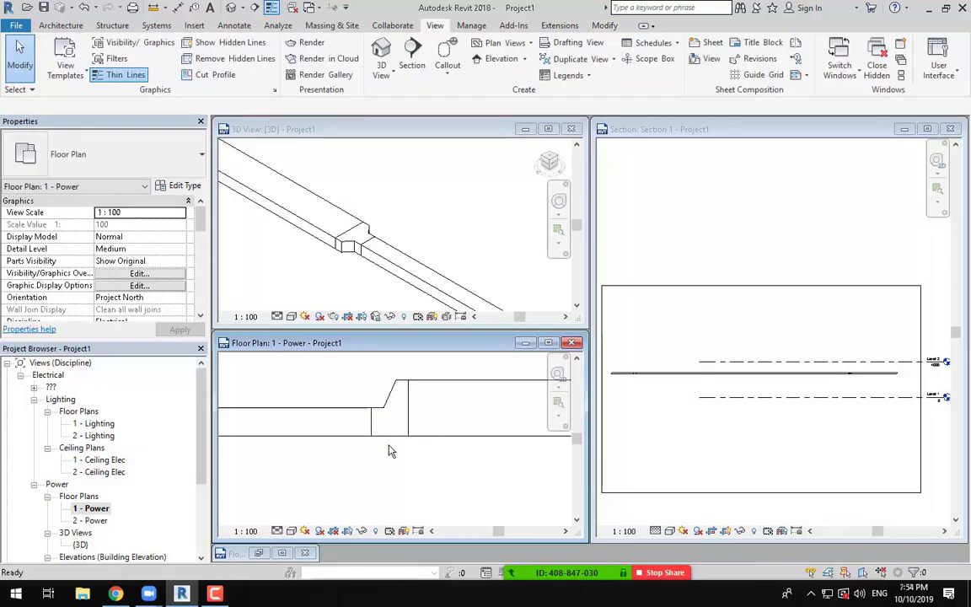
mouse_move(418, 455)
middle_mouse_down()
mouse_move(444, 466)
mouse_move(413, 456)
middle_mouse_up()
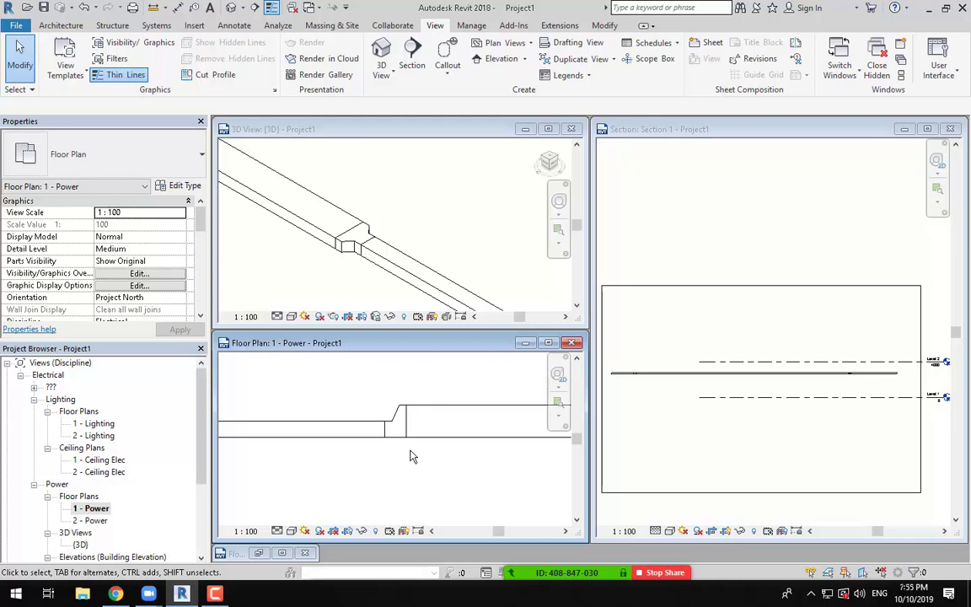
left_click(216, 594)
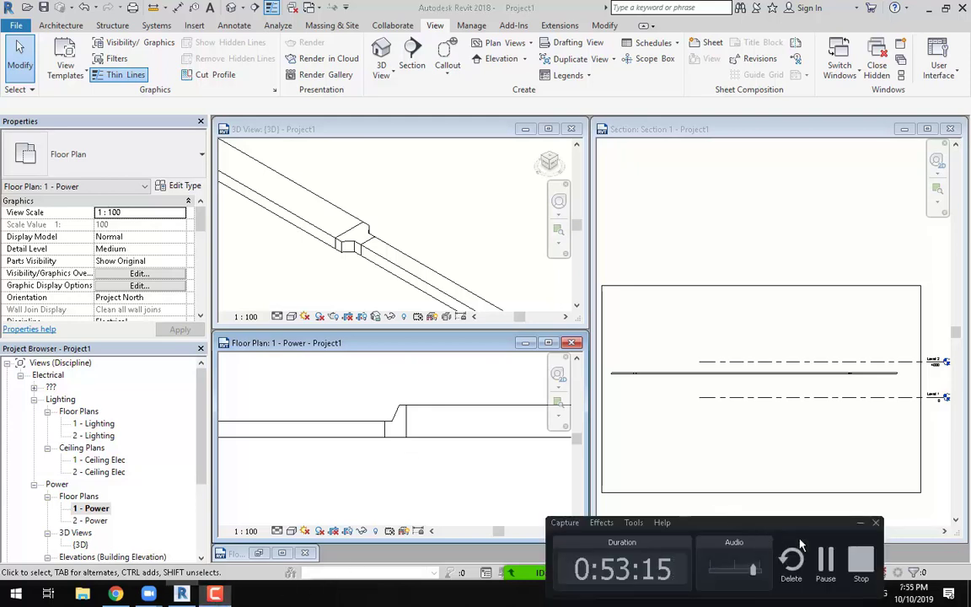
left_click(820, 557)
scroll(358, 396, "down", 3)
middle_click_drag(439, 432, 424, 443)
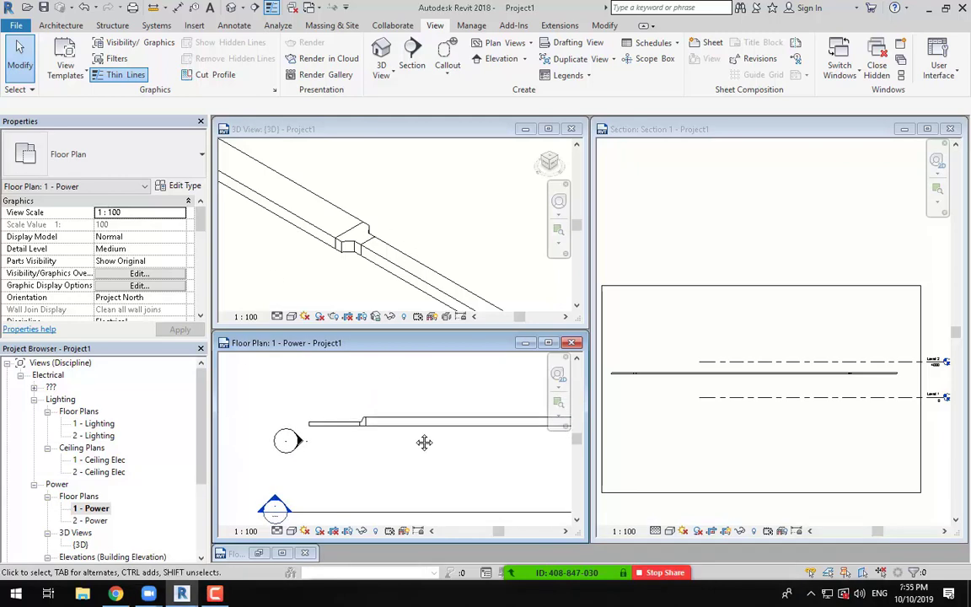
left_click(216, 594)
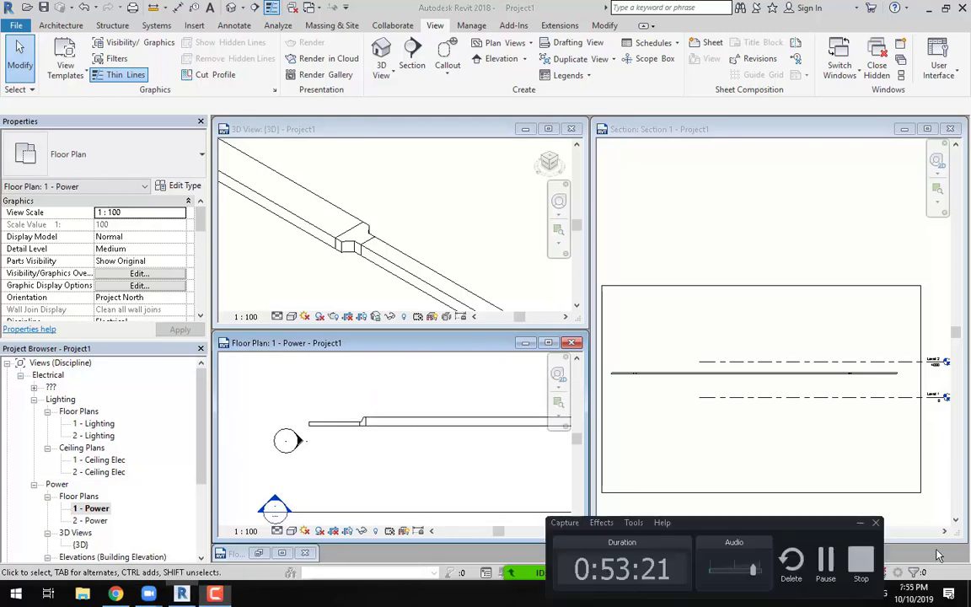
left_click(827, 559)
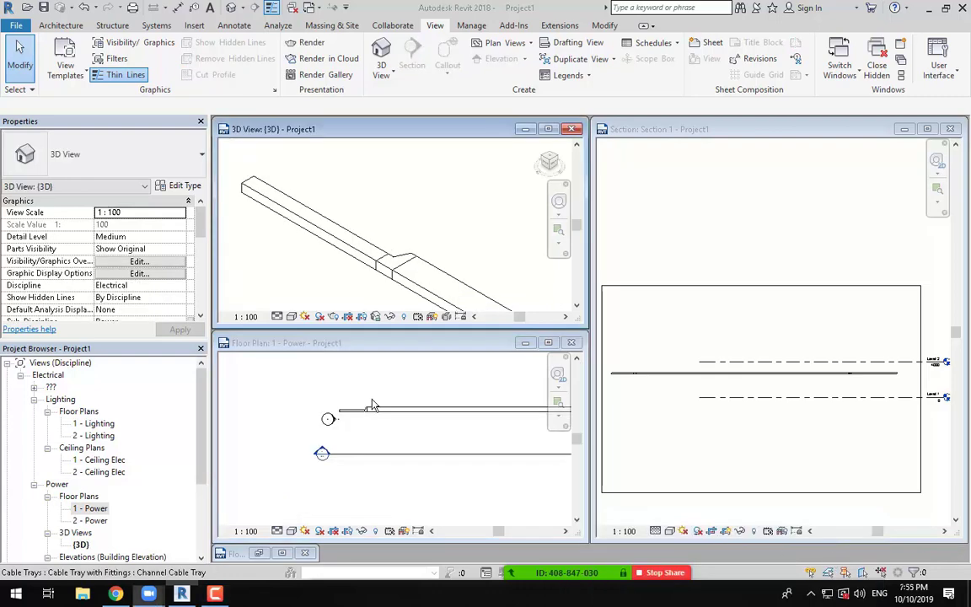
left_click(346, 360)
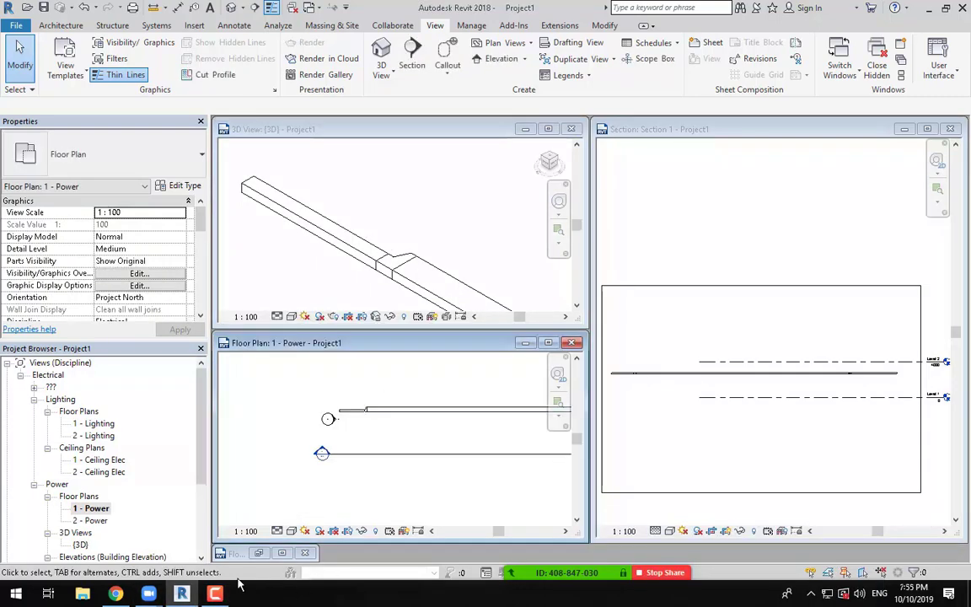
left_click(215, 594)
left_click(827, 565)
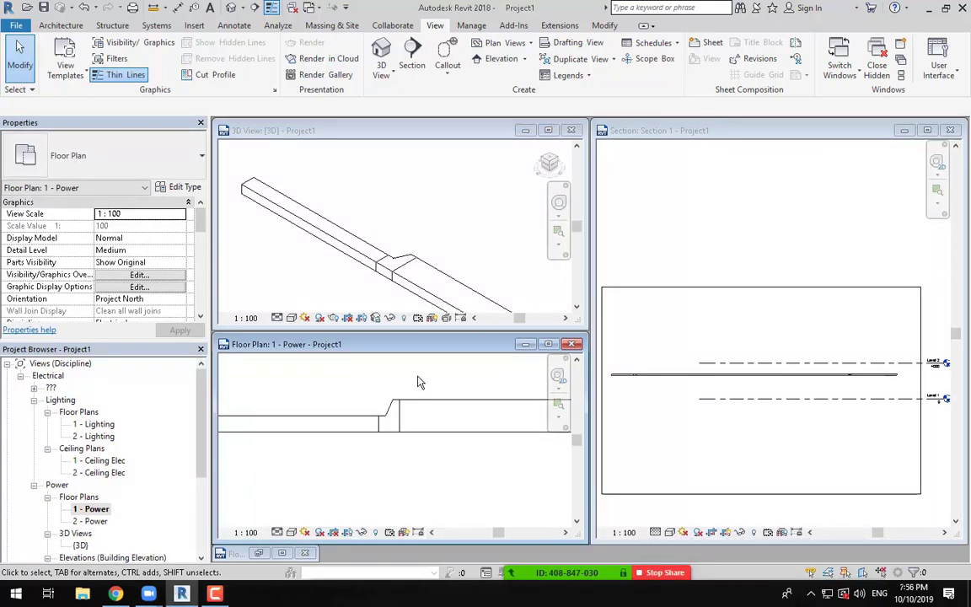
Examine the cable trays in the section view and Power plan, and locate the 450 mm wide tray in all views.
scroll(445, 473, "down", 2)
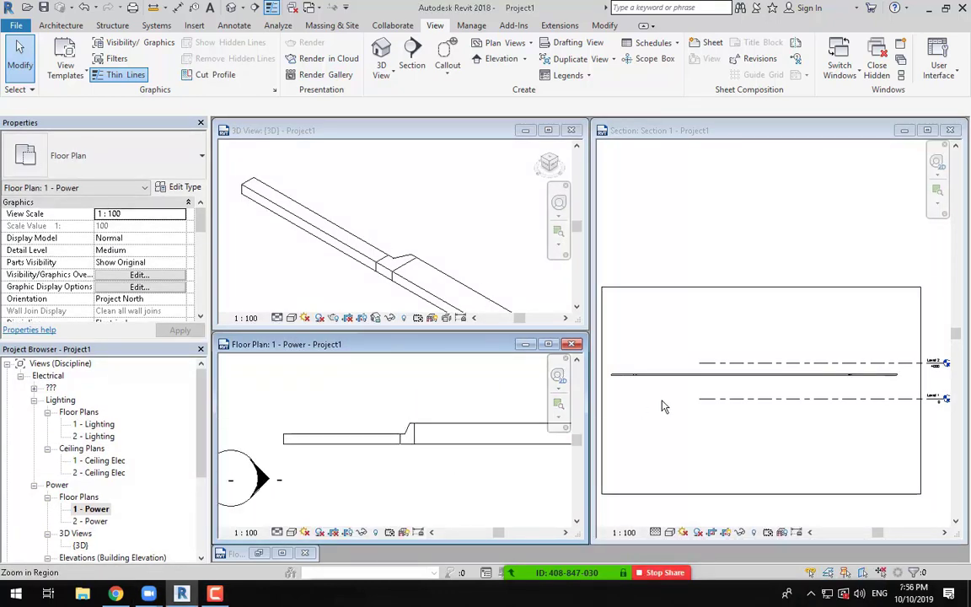
left_click(663, 405)
scroll(638, 371, "up", 3)
scroll(638, 371, "down", 5)
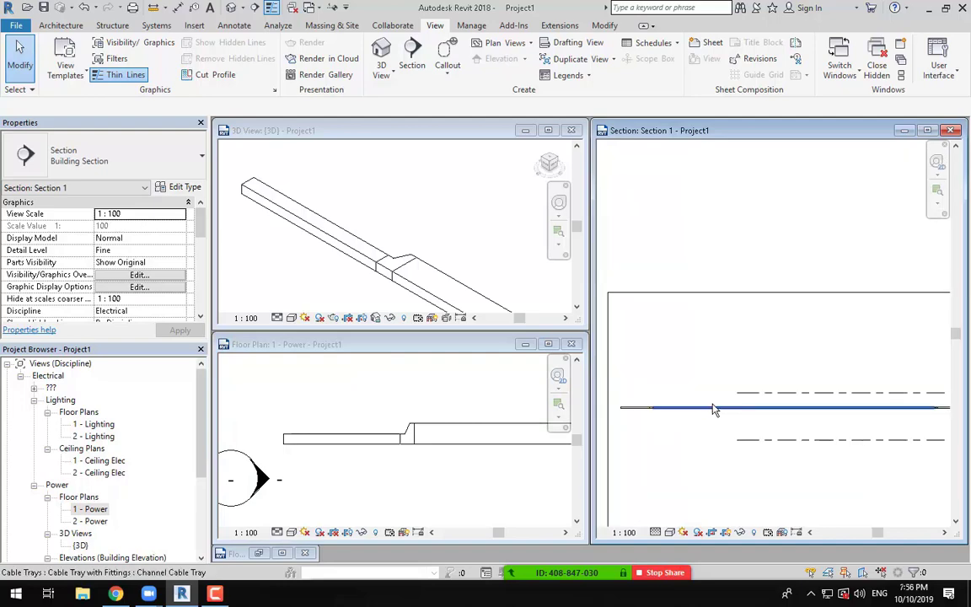
left_click(428, 473)
scroll(426, 438, "up", 1)
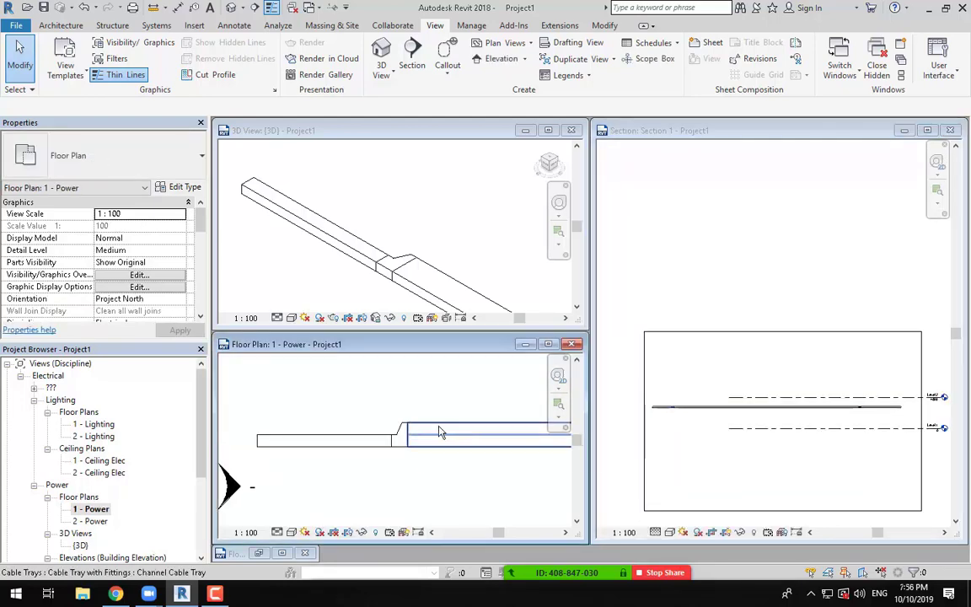
left_click(480, 434)
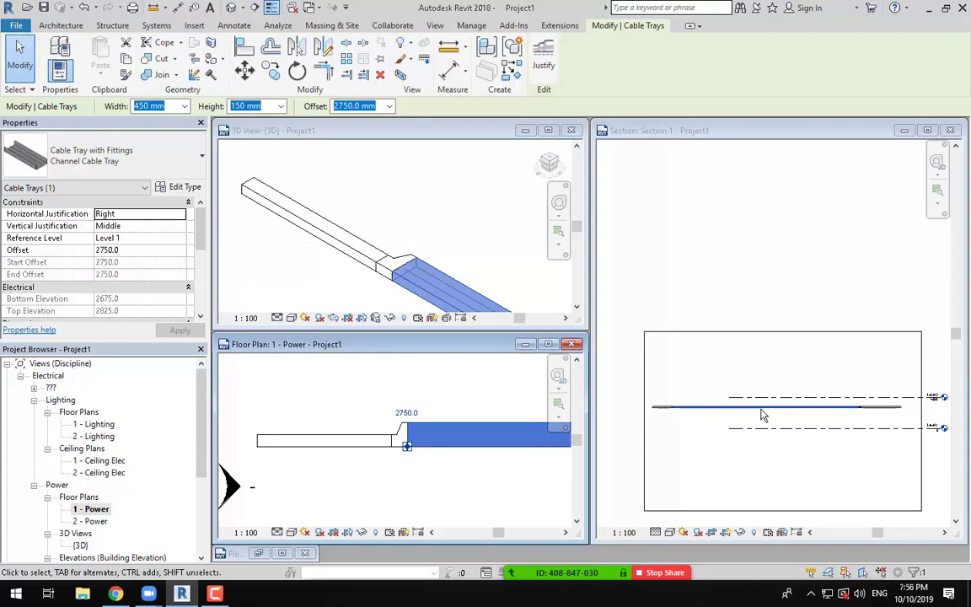
left_click(353, 408)
Draw a horizontal cable tray 225 mm wide and 225 mm high, with Top vertical justification, above the existing trays in the Power plan.
scroll(356, 407, "down", 7)
middle_click_drag(451, 438, 396, 409)
scroll(308, 421, "up", 2)
scroll(309, 421, "up", 2)
key("c")
key("t")
scroll(310, 418, "down", 1)
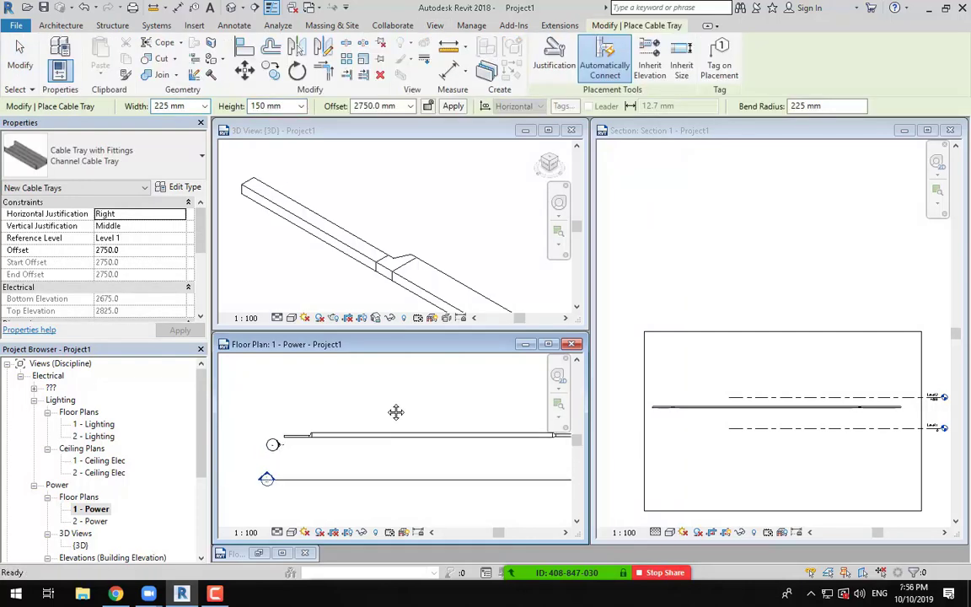
left_click(167, 225)
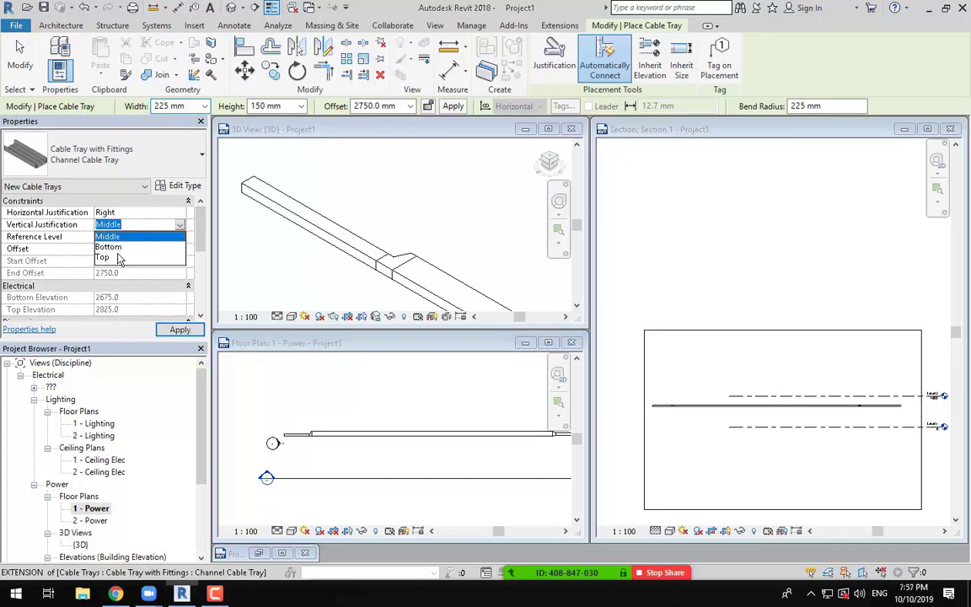
left_click(118, 257)
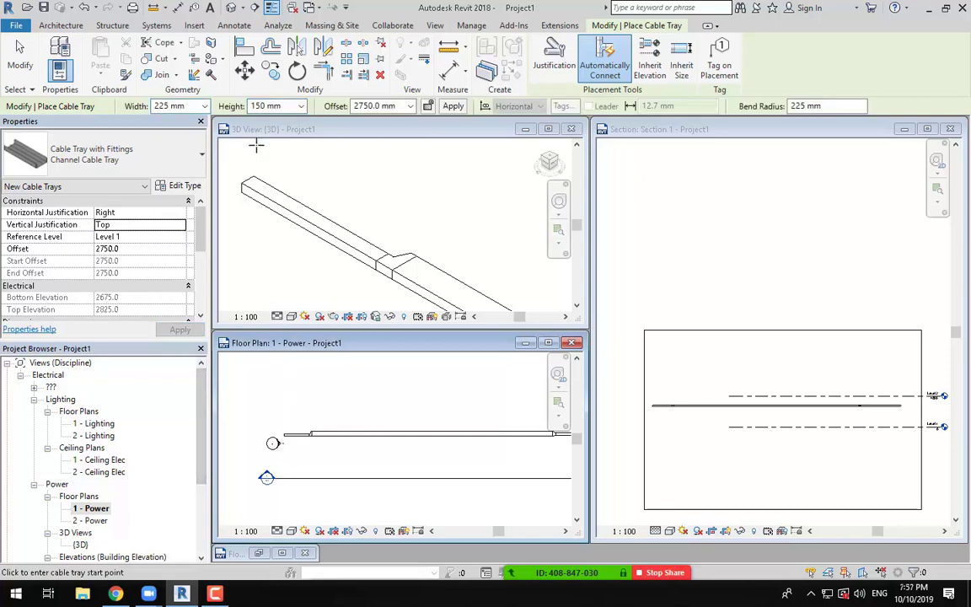
left_click(300, 106)
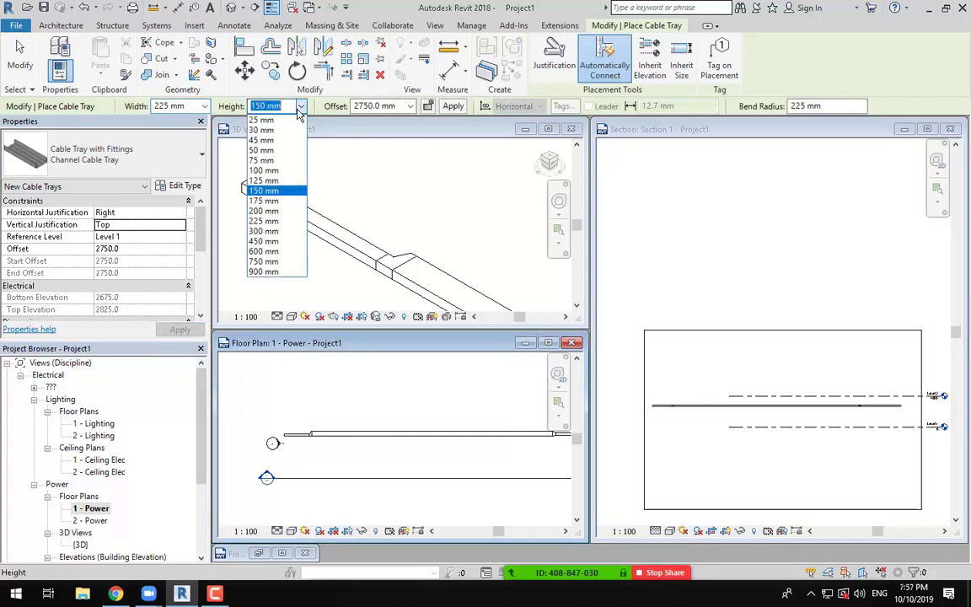
left_click(283, 222)
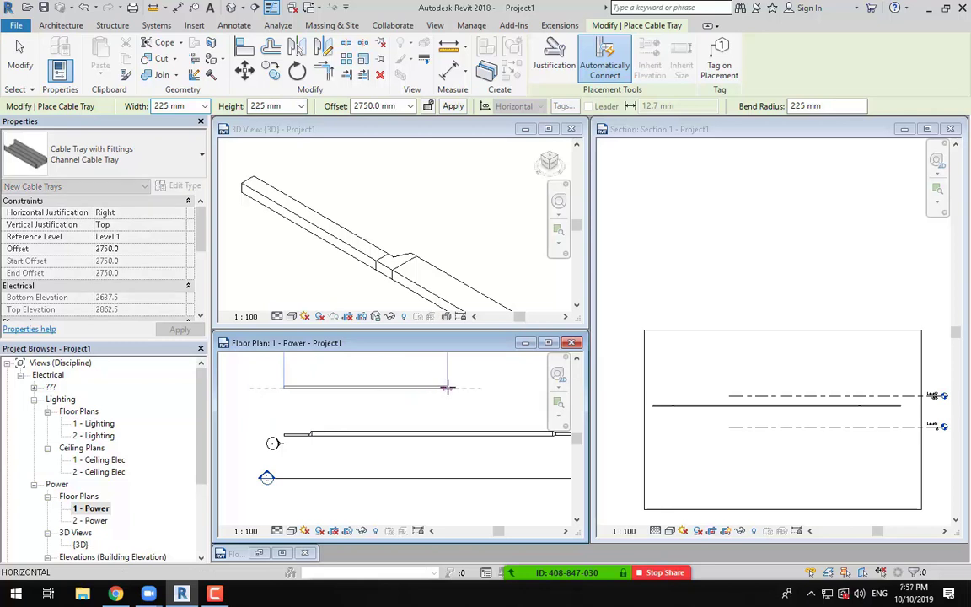
left_click(423, 386)
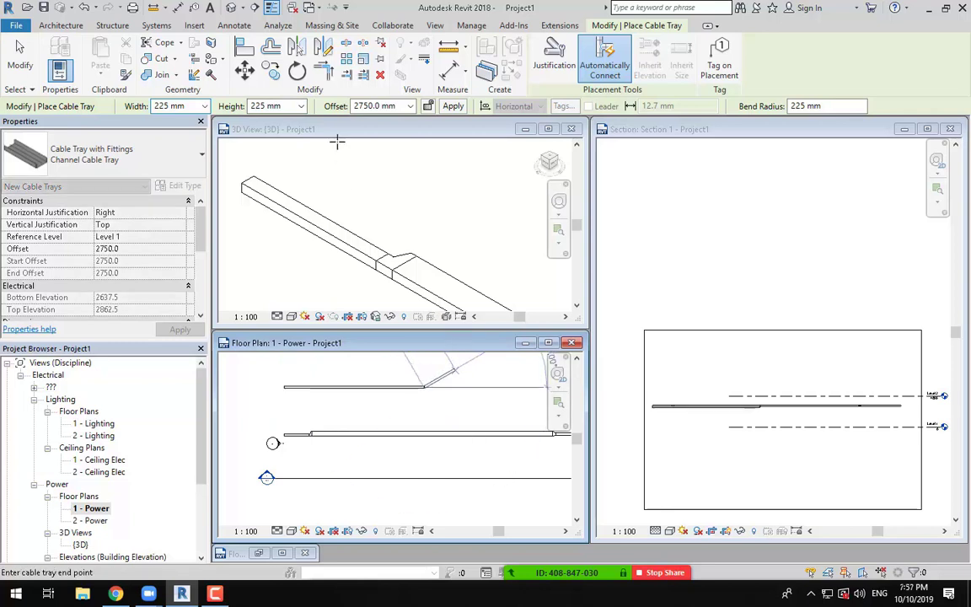
Extend the 225 mm high tray in the Power plan with a straight tray 225 mm wide, 150 mm high and about 4200 mm long.
left_click(301, 105)
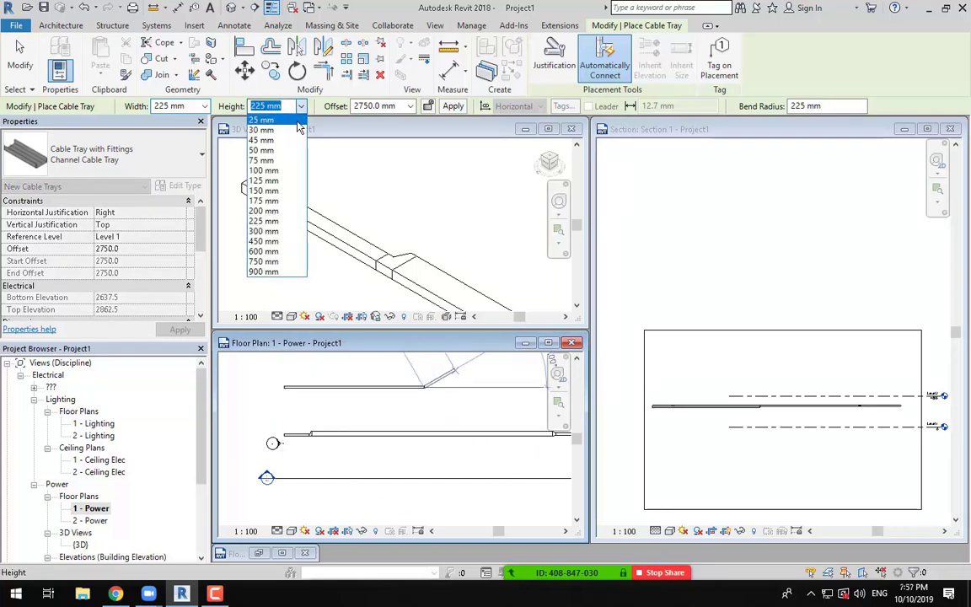
left_click(284, 193)
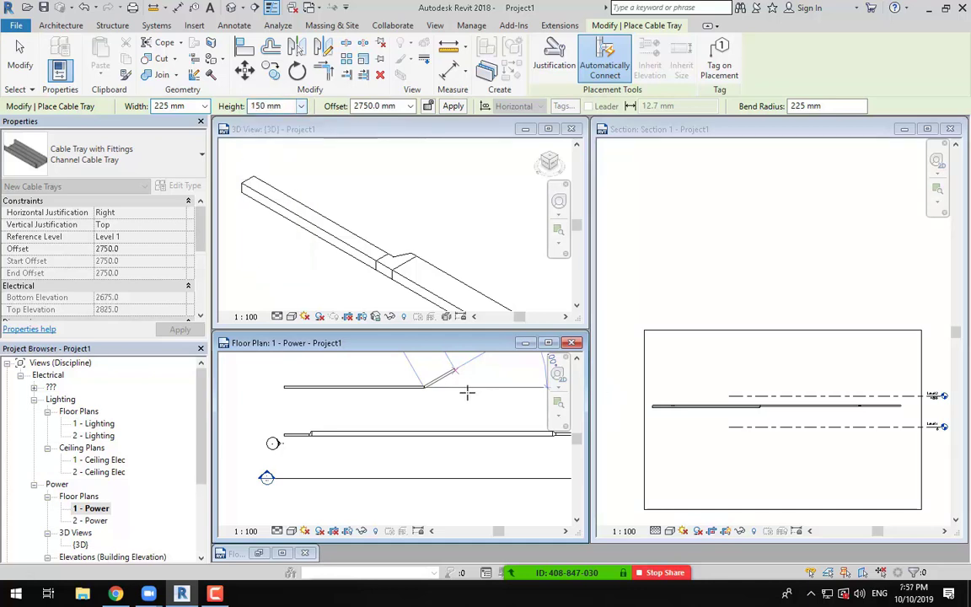
scroll(460, 390, "up", 3)
left_click(480, 385)
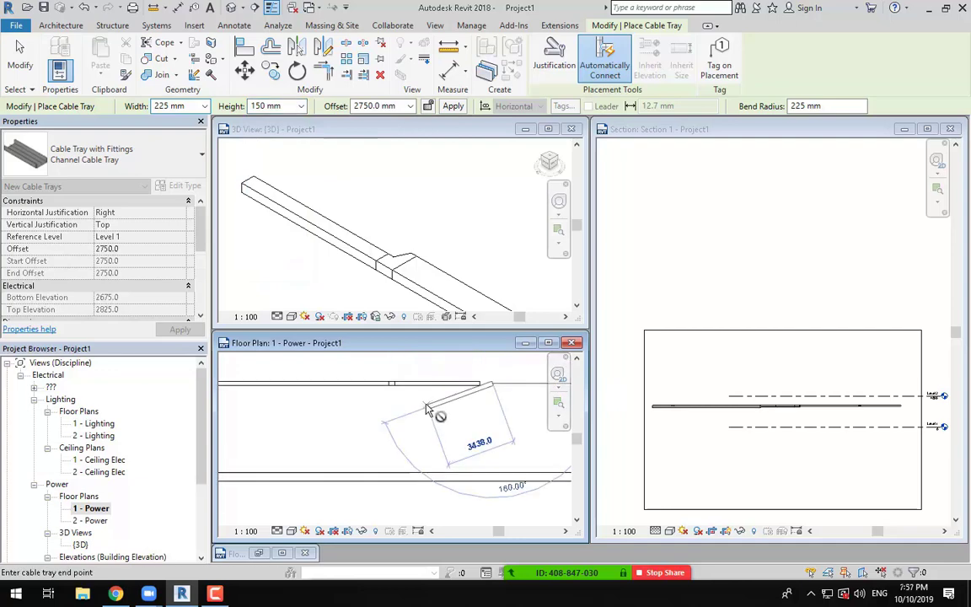
key("Escape")
key("Escape")
scroll(391, 389, "up", 2)
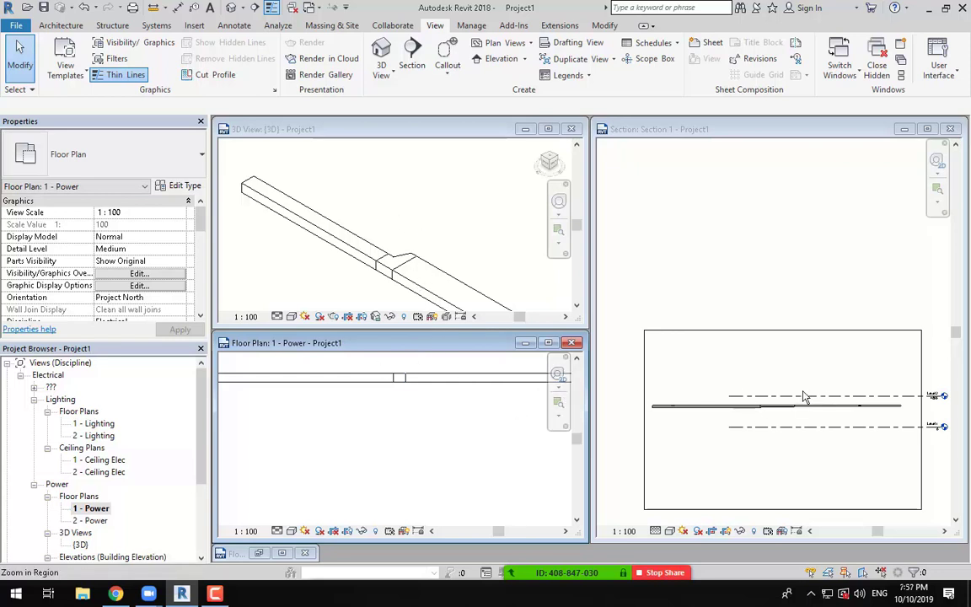
Delete the 450 mm wide cable tray run that overlaps the new trays in the section view.
left_click(723, 415)
scroll(754, 415, "up", 2)
scroll(754, 415, "up", 2)
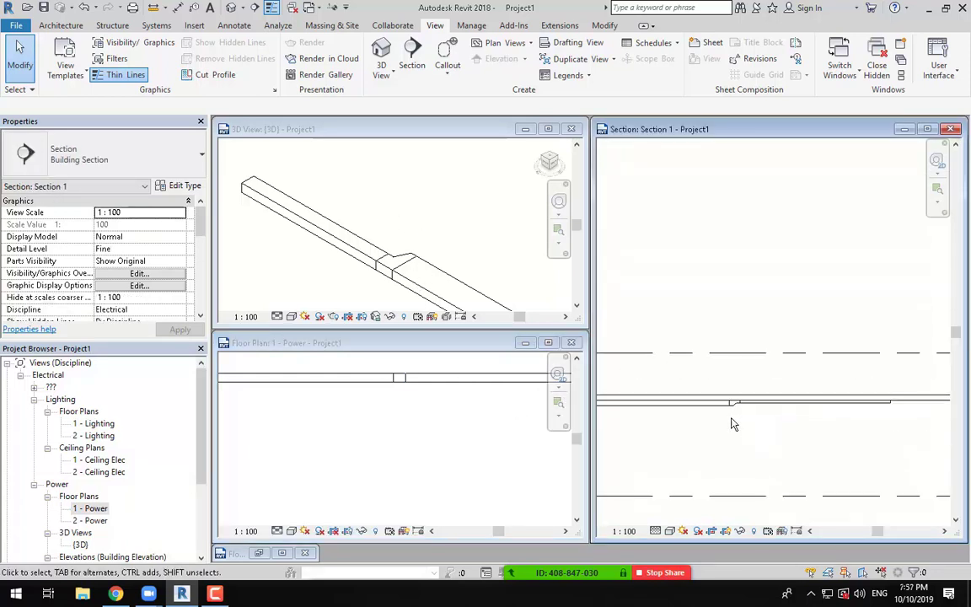
left_click(777, 400)
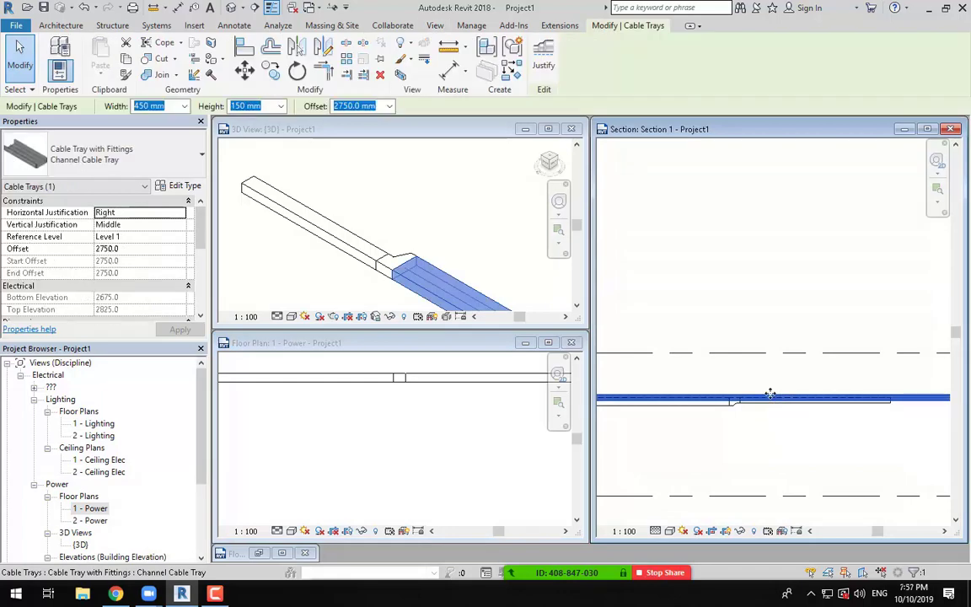
scroll(745, 406, "down", 2)
key("Escape")
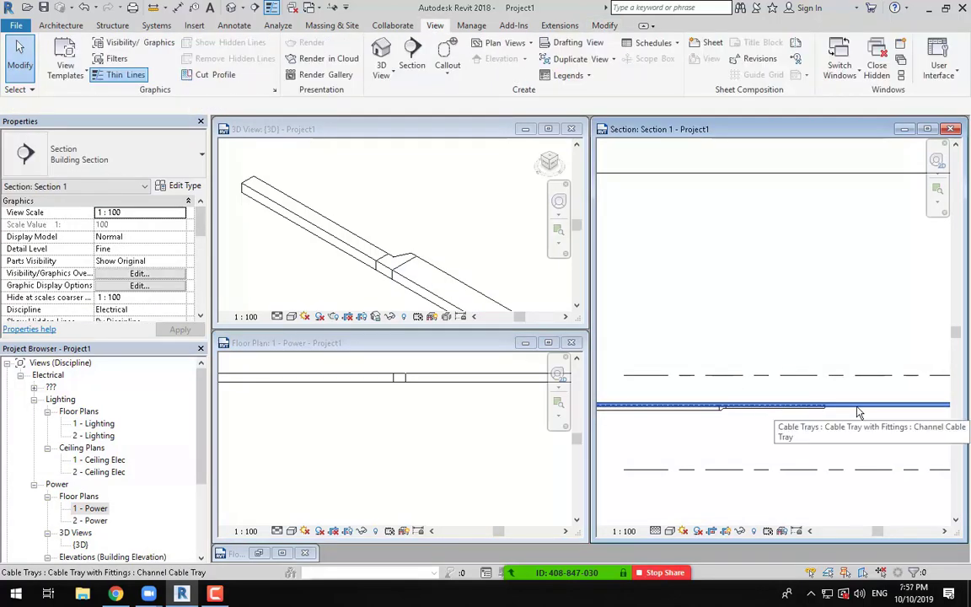
left_click(857, 412)
key("Delete")
Examine the channel reducer between the 225 mm and 150 mm high trays in the section view.
scroll(708, 417, "up", 3)
scroll(729, 404, "up", 1)
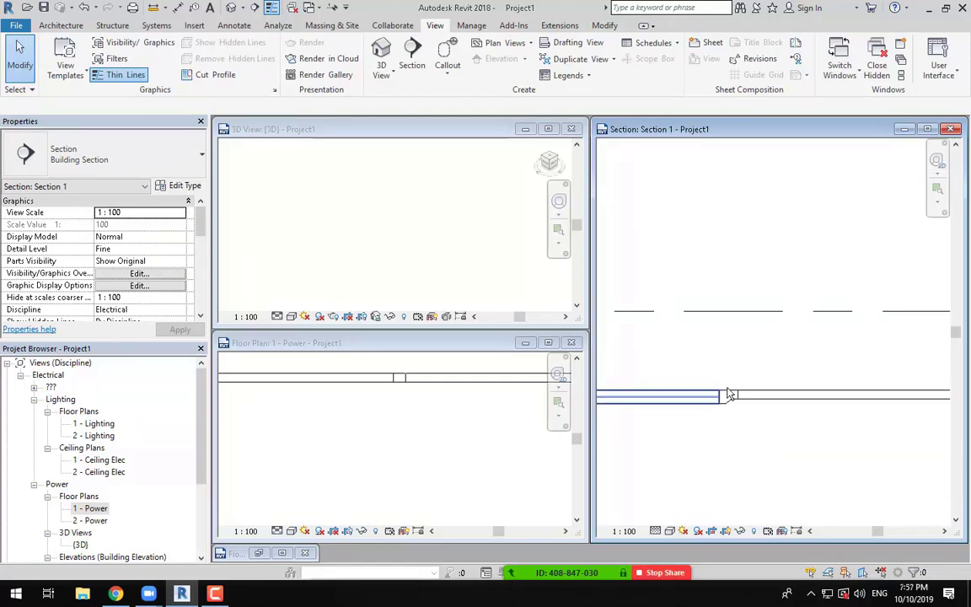
scroll(723, 409, "down", 2)
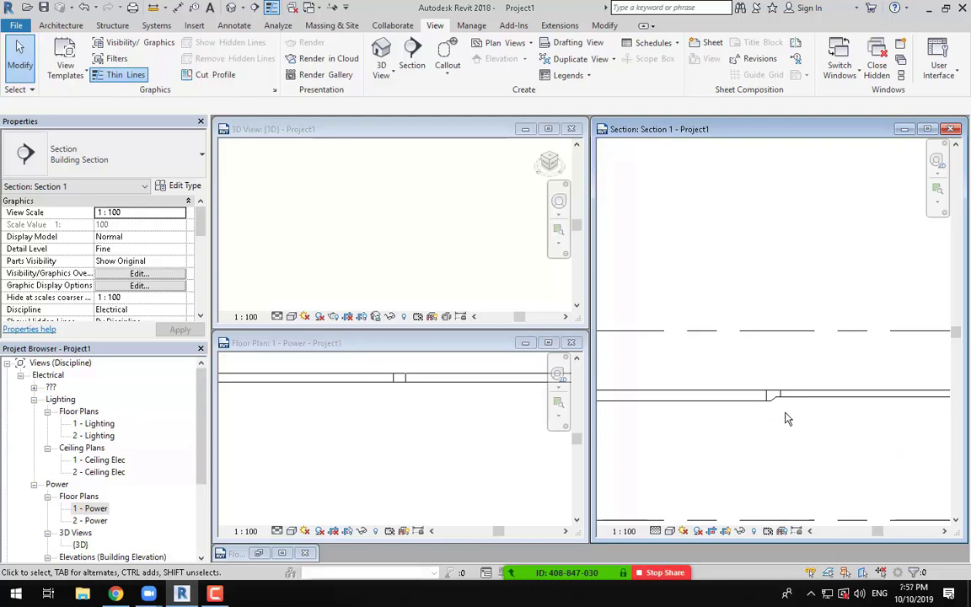
scroll(770, 395, "up", 5)
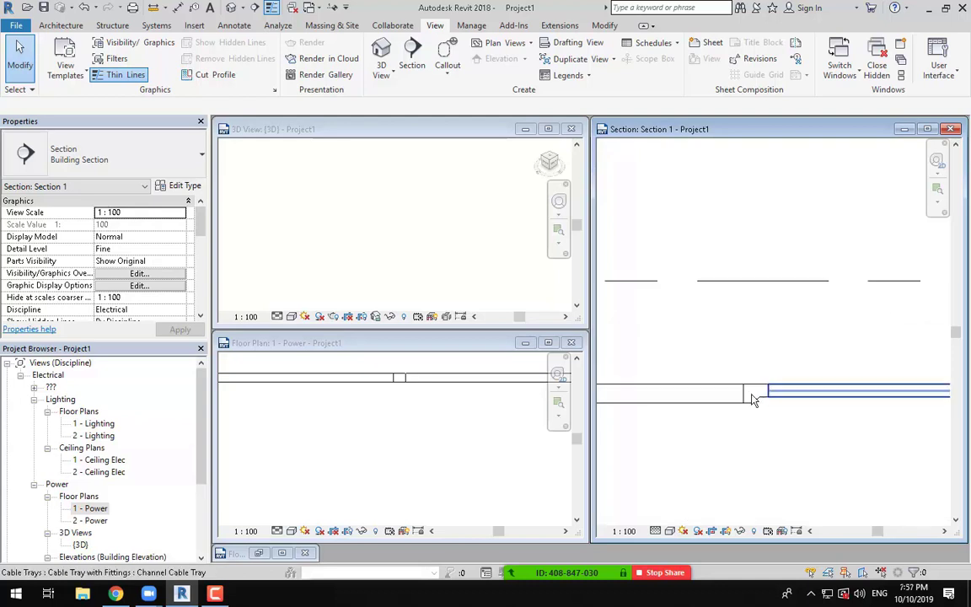
left_click(759, 384)
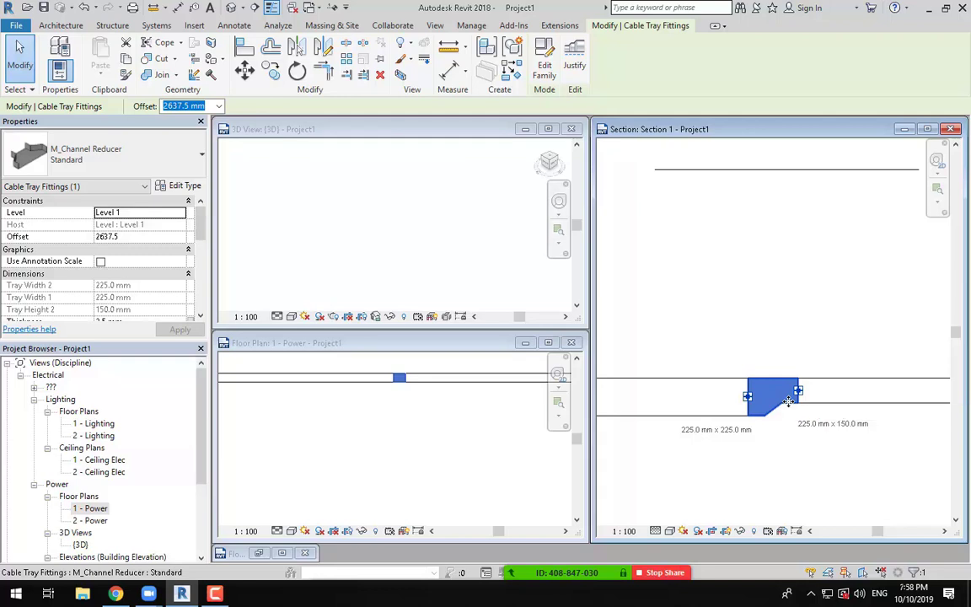
left_click(729, 353)
scroll(728, 353, "down", 2)
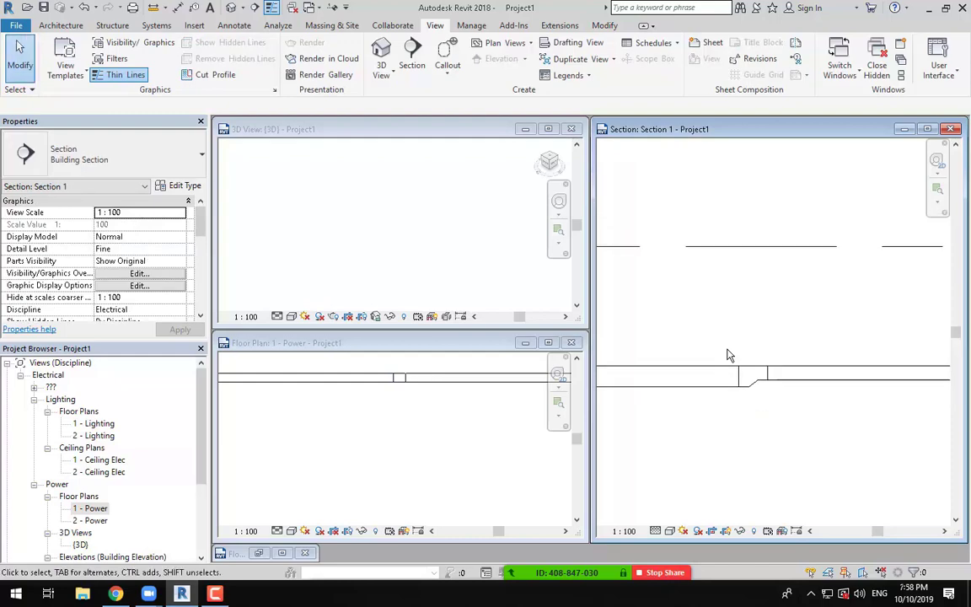
Check the justification and offset of the 150 mm high tray beside the reducer in the section view.
left_click(798, 382)
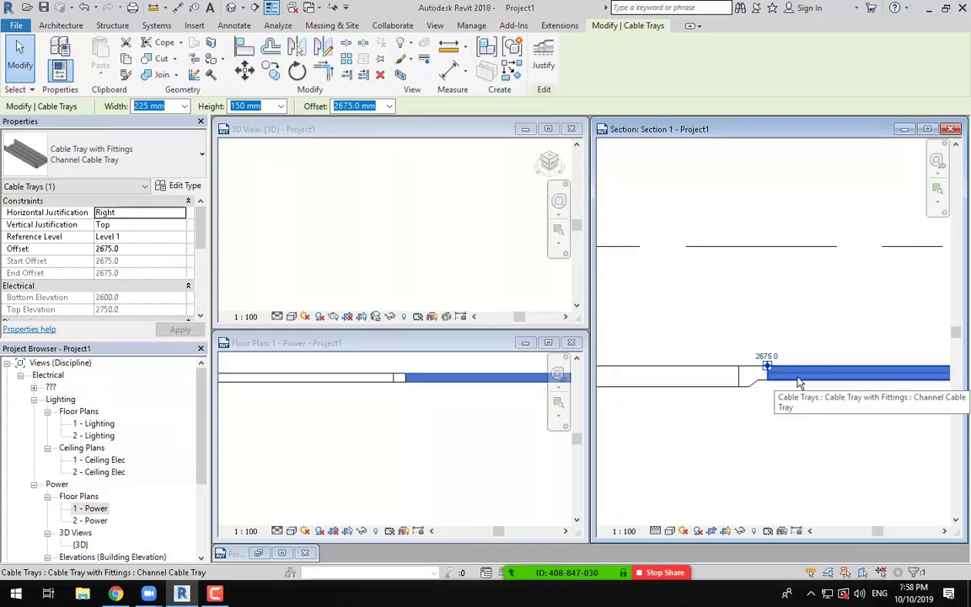
scroll(815, 419, "down", 5)
scroll(815, 401, "up", 4)
scroll(765, 360, "up", 2)
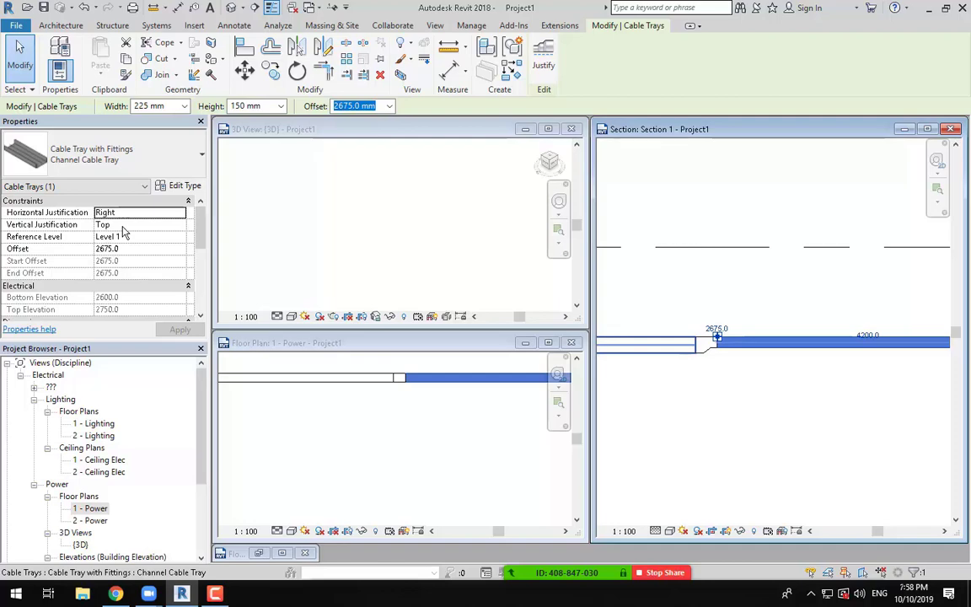
key("Escape")
scroll(657, 363, "down", 3)
middle_click_drag(764, 390, 722, 383)
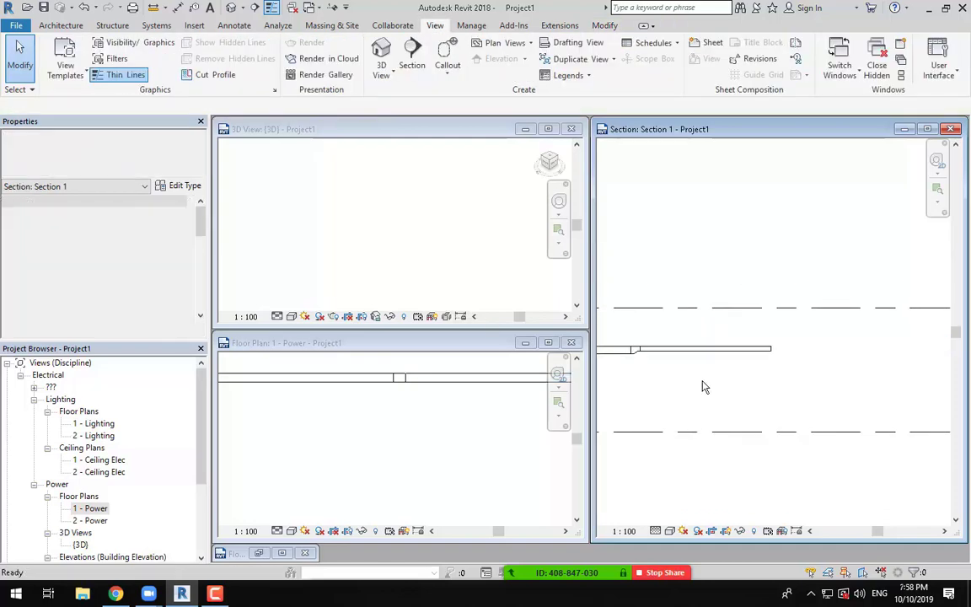
Measure the vertical distance from the 150 mm high tray's top edge to the Level 1 line in the section view.
scroll(674, 410, "up", 1)
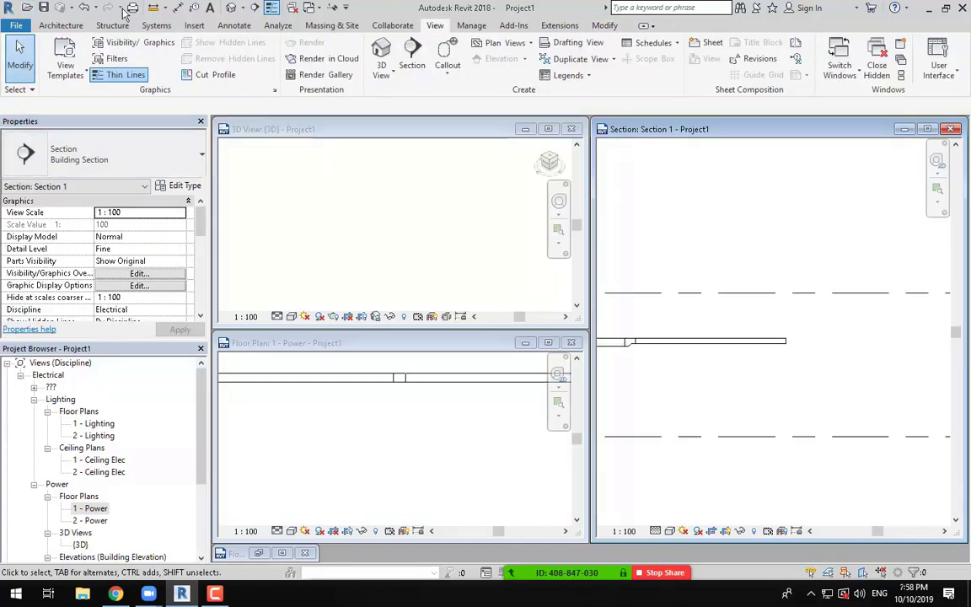
left_click(163, 9)
left_click(191, 39)
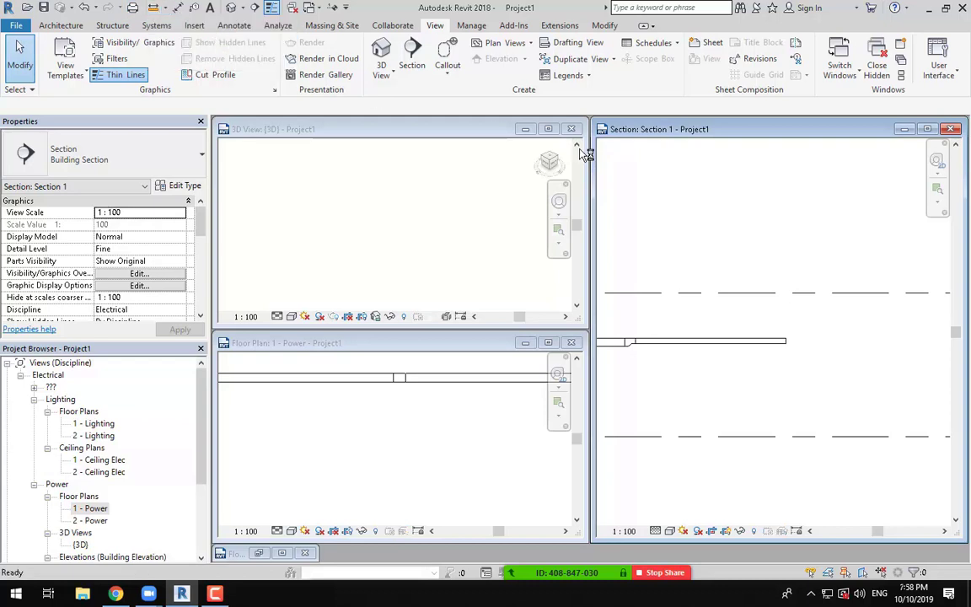
left_click(710, 339)
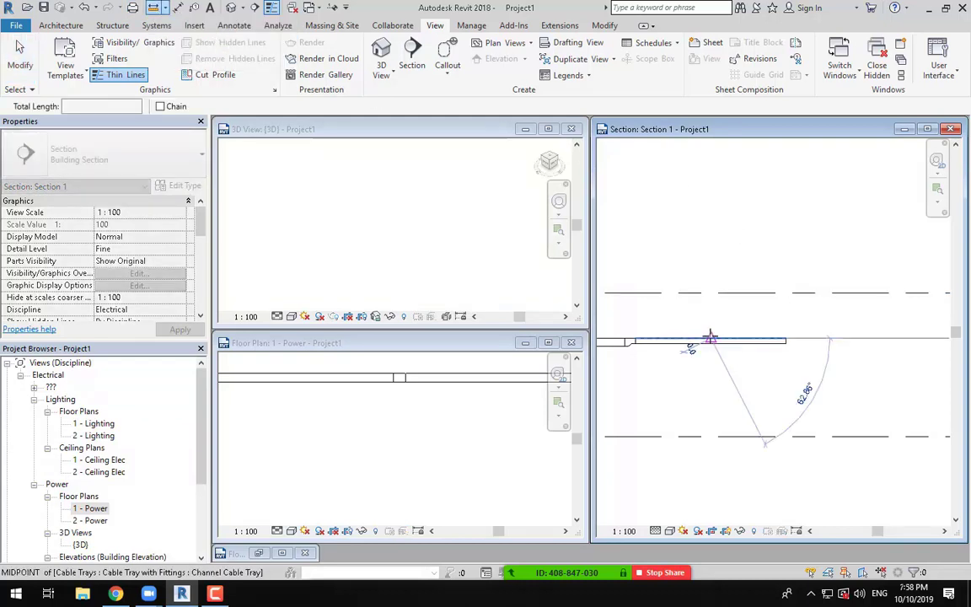
left_click(709, 436)
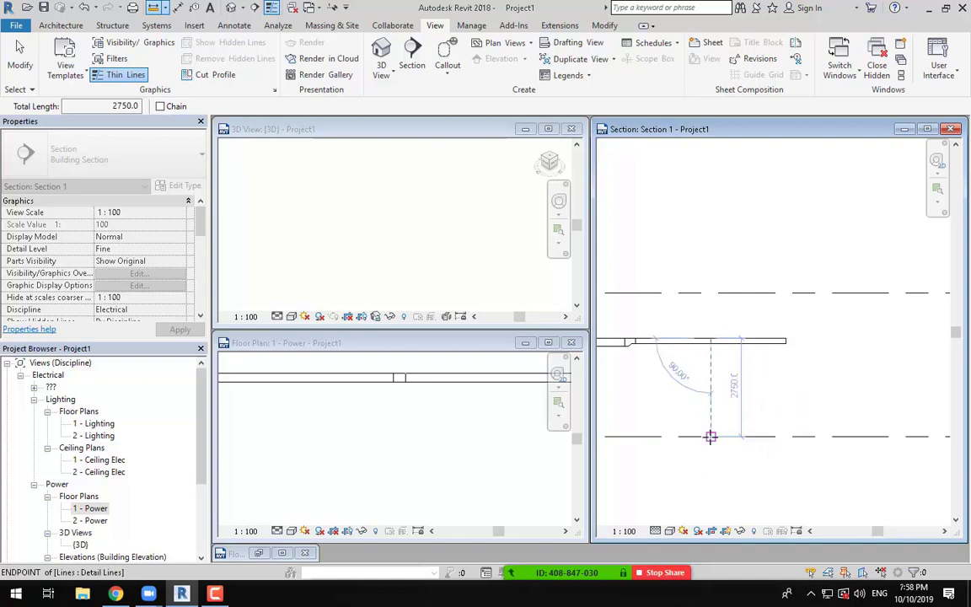
scroll(710, 386, "up", 4)
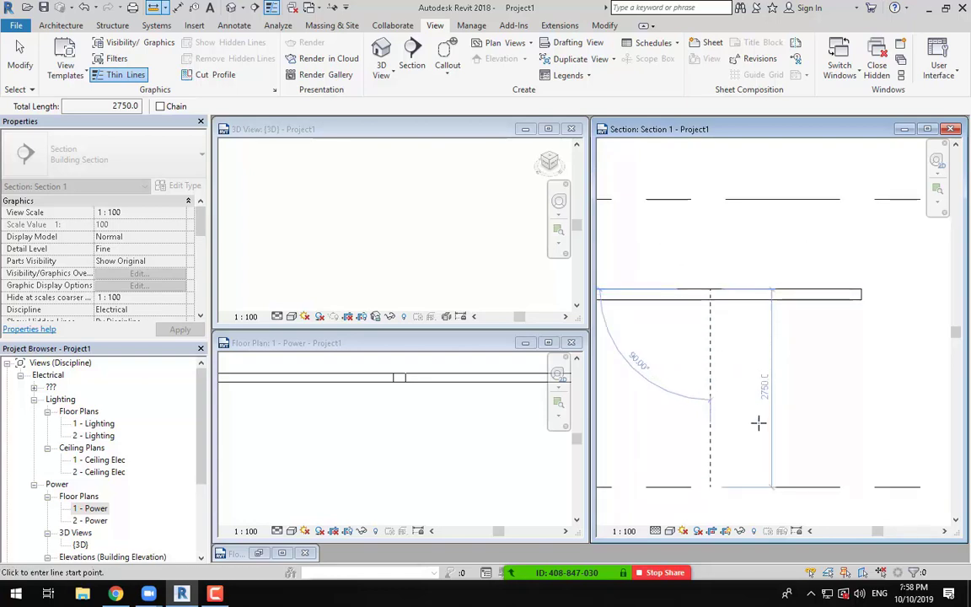
key("Escape")
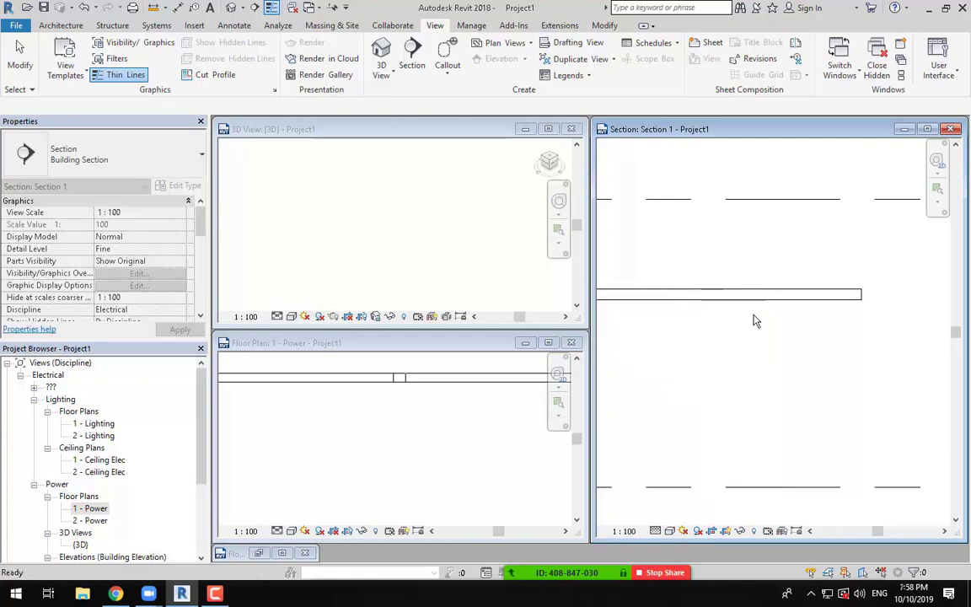
Check the horizontal and vertical justification options of the 150 mm high tray.
left_click(754, 294)
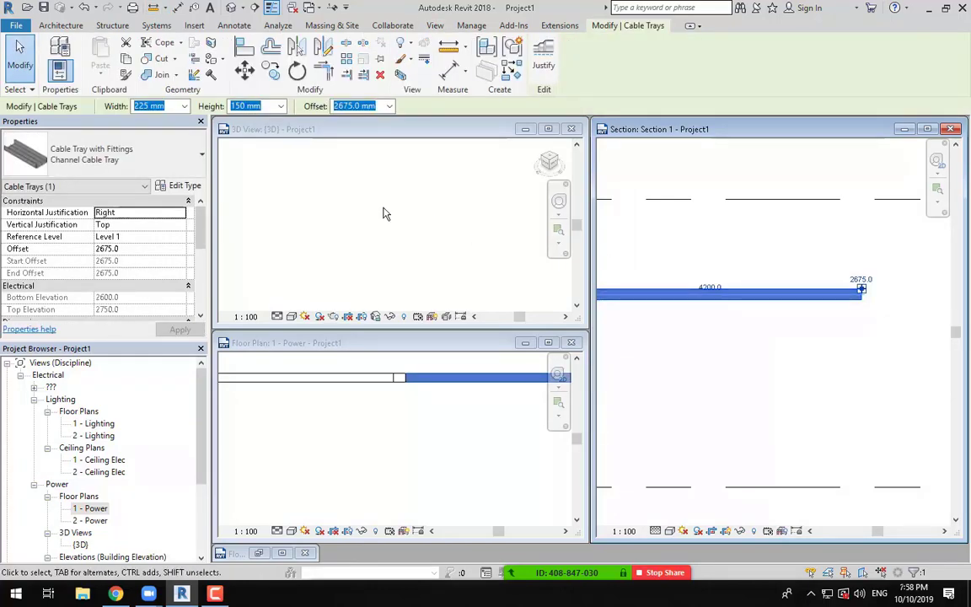
left_click(181, 216)
left_click(181, 216)
left_click(181, 226)
left_click(180, 227)
left_click(737, 387)
scroll(736, 376, "down", 2)
scroll(715, 357, "down", 2)
middle_click_drag(728, 363, 697, 376)
key("c")
key("t")
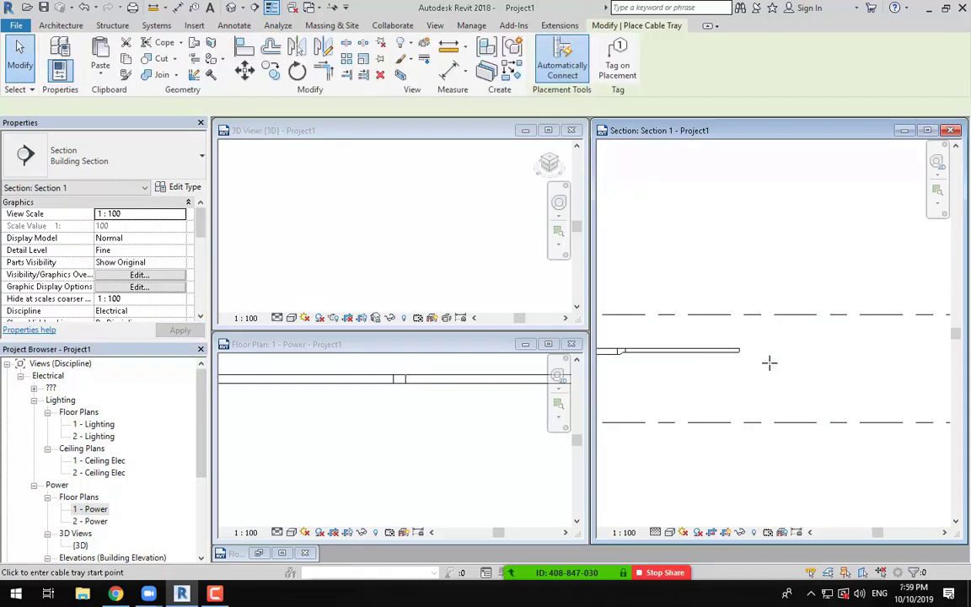
key("Escape")
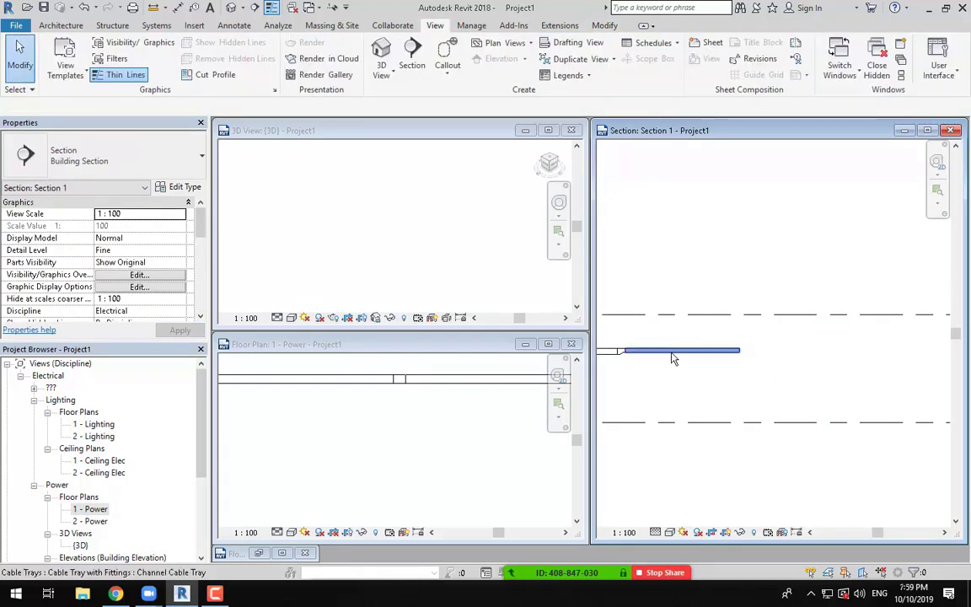
left_click(672, 355)
key("Escape")
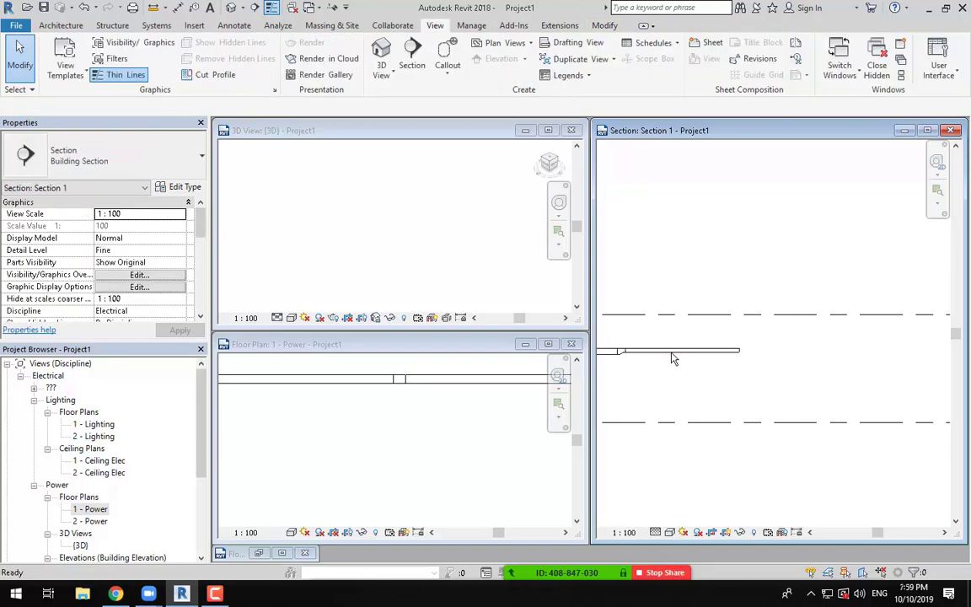
key("c")
key("t")
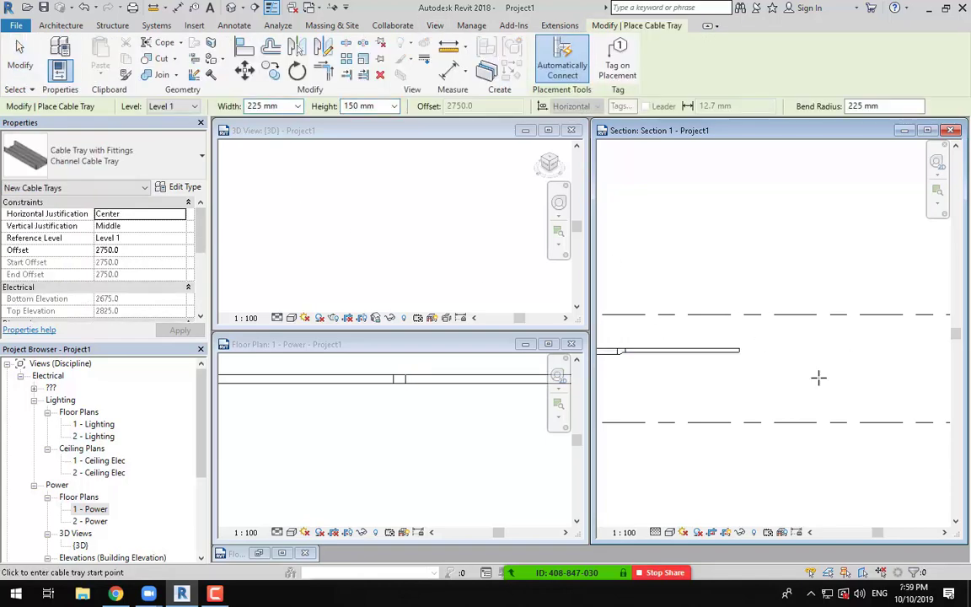
left_click(781, 349)
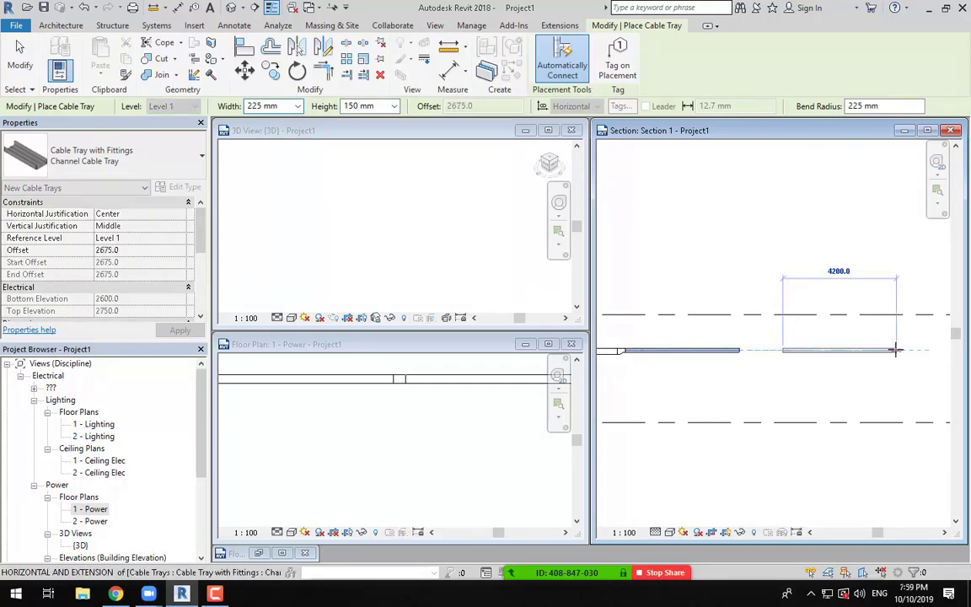
key("Escape")
key("Escape")
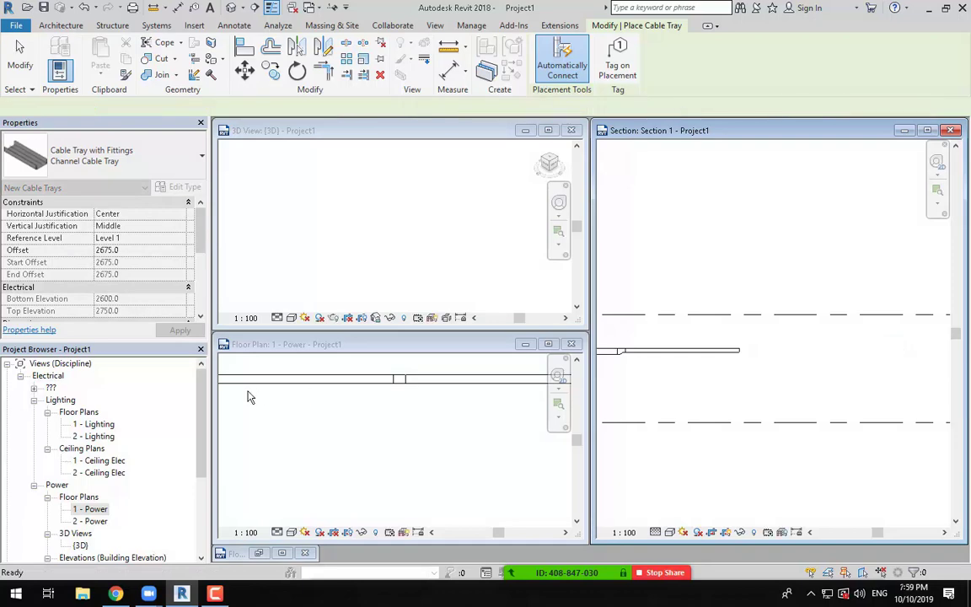
Draw a horizontal tray 225 mm wide, 150 mm high and about 21000 mm long below the existing tray run in the Power plan.
scroll(379, 422, "down", 3)
scroll(352, 447, "up", 1)
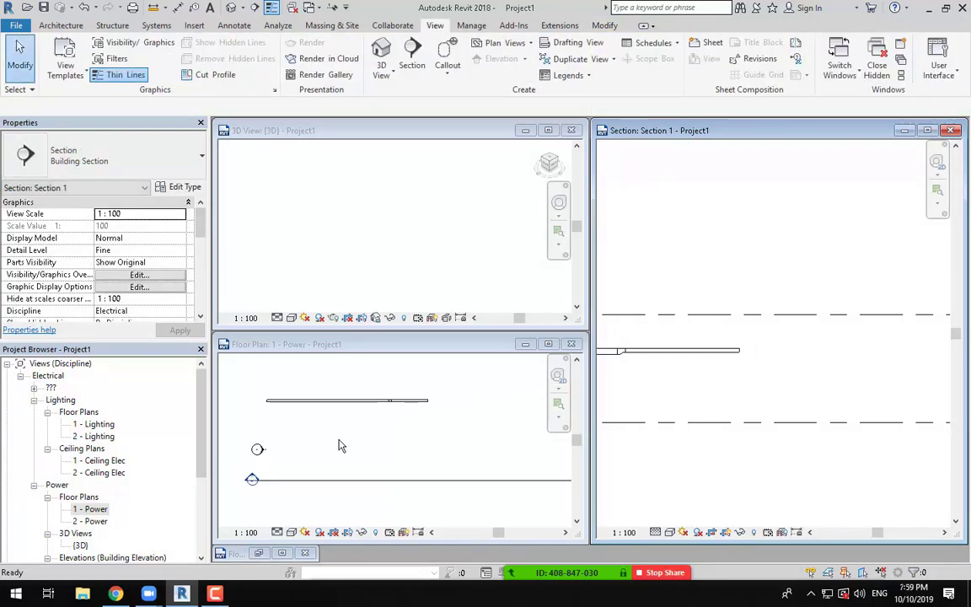
left_click(830, 559)
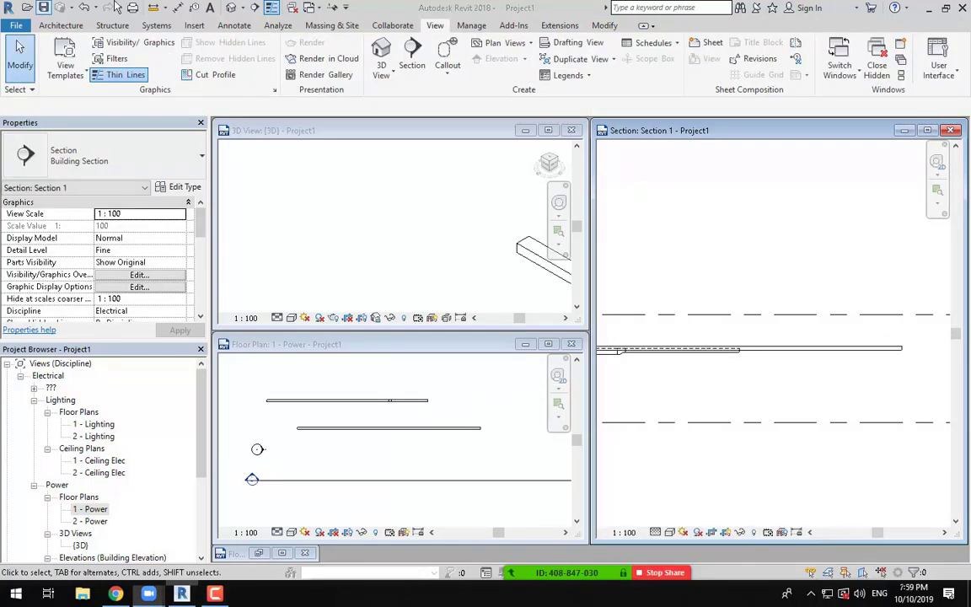
Set the vertical justification of the newly drawn 21000 mm long tray to Top.
left_click(845, 353)
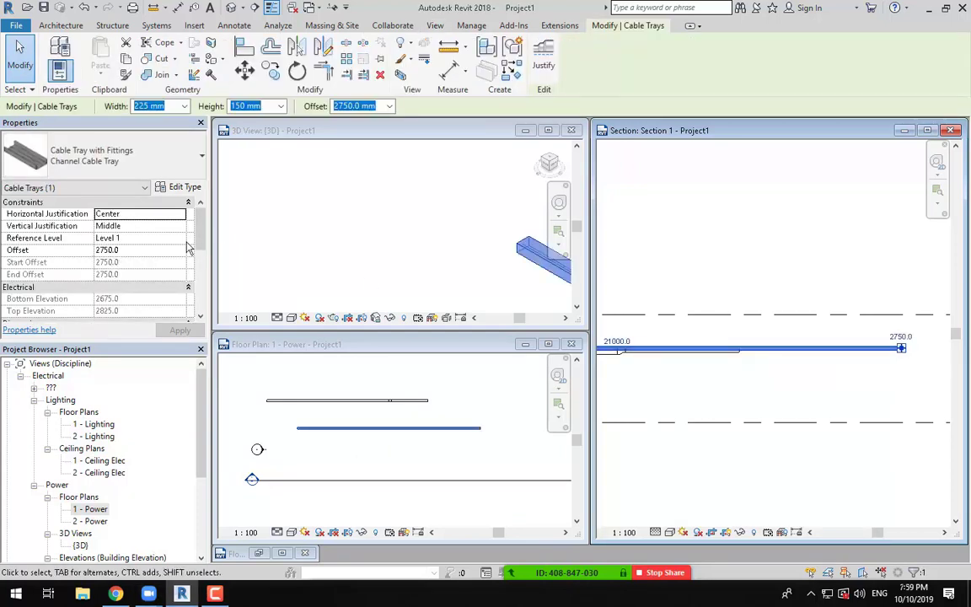
left_click(848, 384)
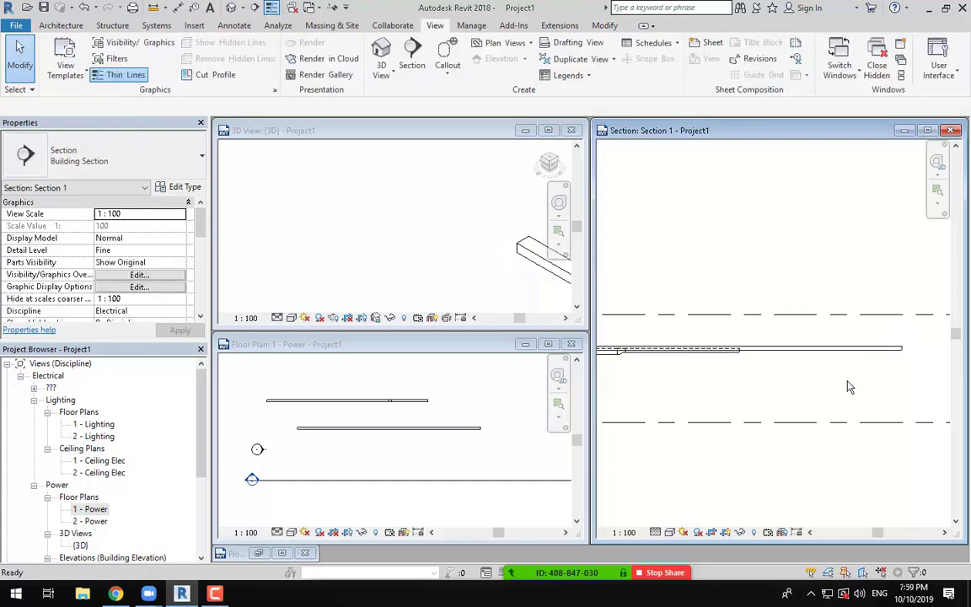
left_click(857, 350)
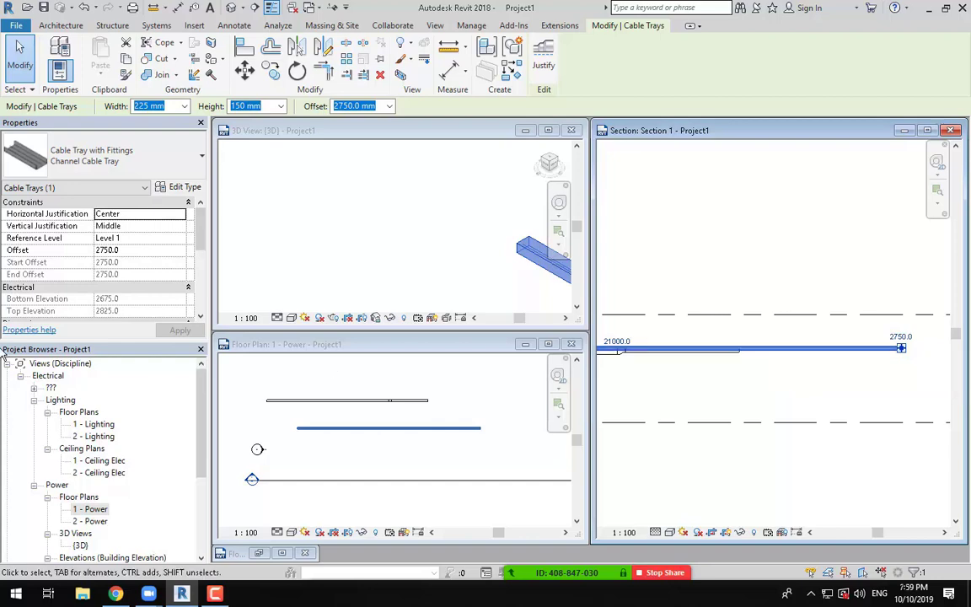
left_click(182, 227)
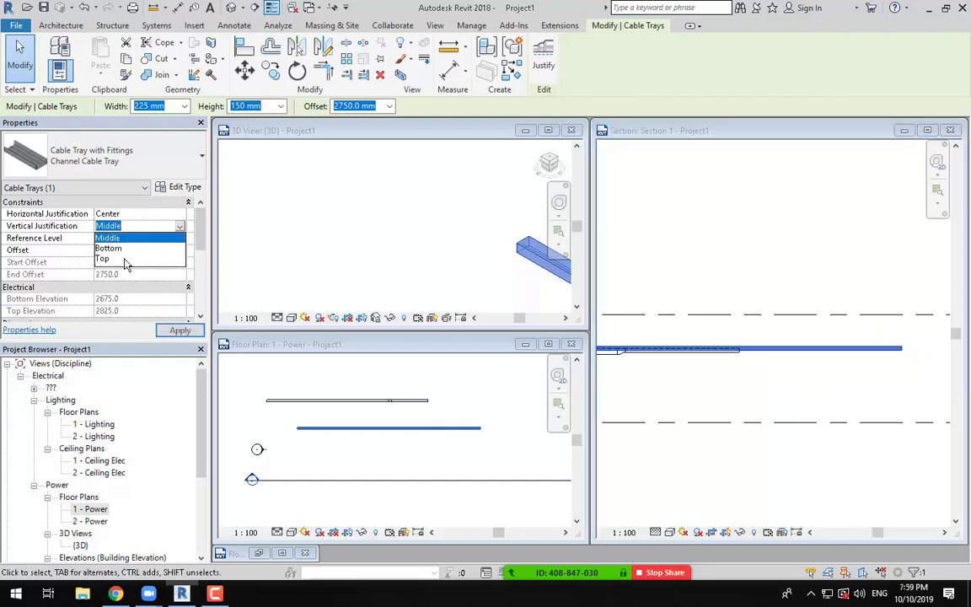
left_click(119, 256)
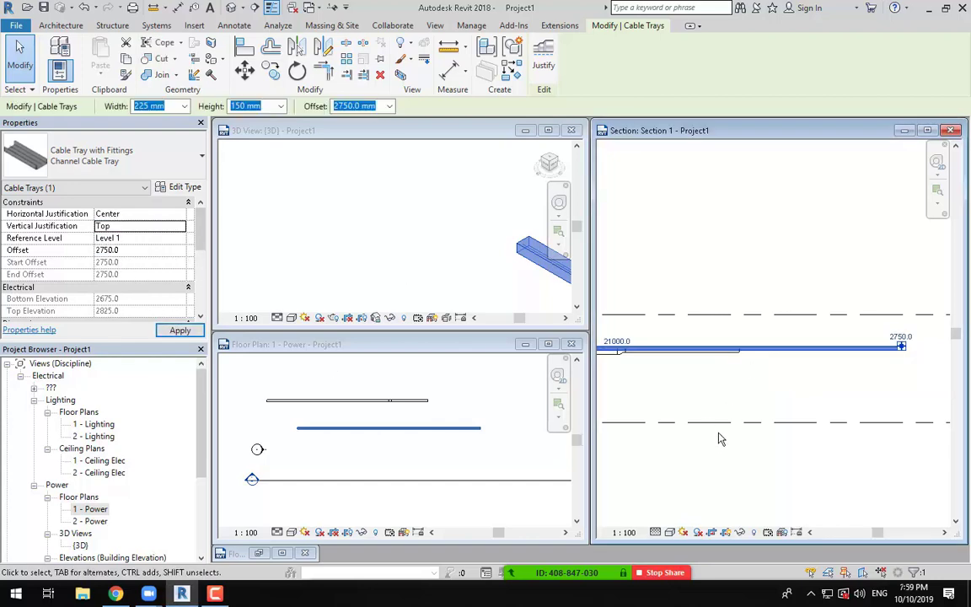
Delete the 21000 mm long, 150 mm high cable tray from the section view.
left_click(720, 438)
left_click(789, 350)
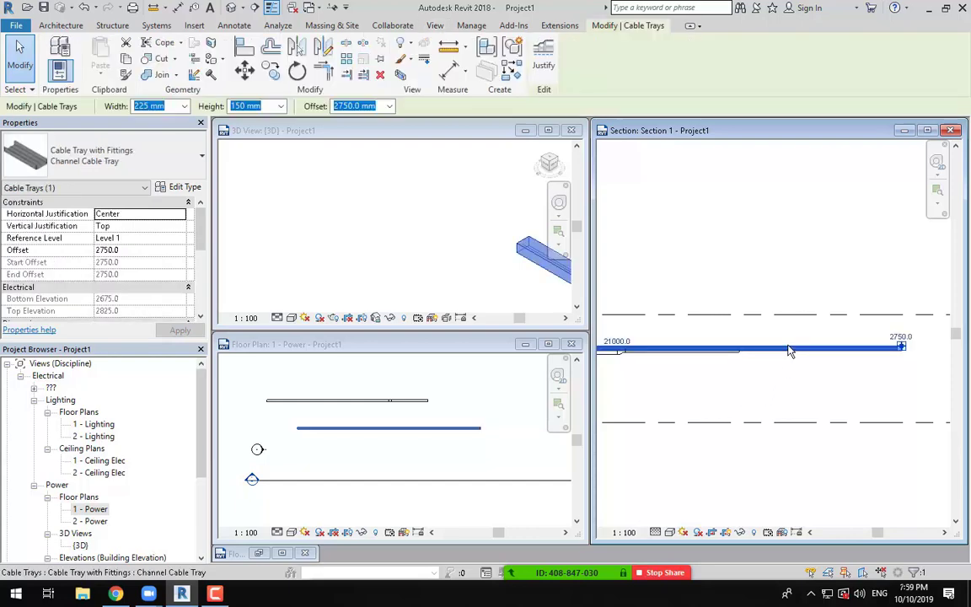
key("Escape")
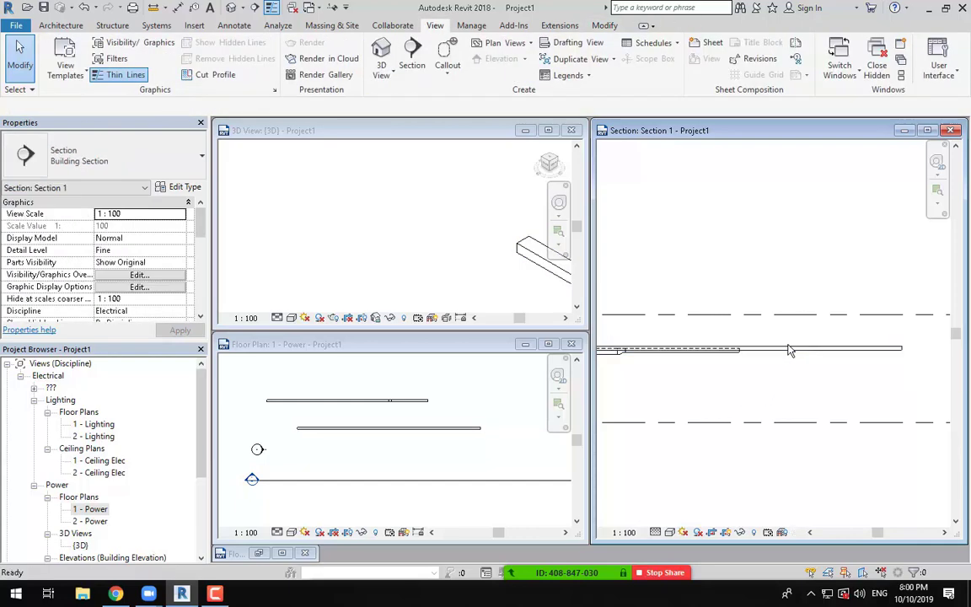
middle_click_drag(832, 360, 806, 361)
left_click(808, 348)
key("Delete")
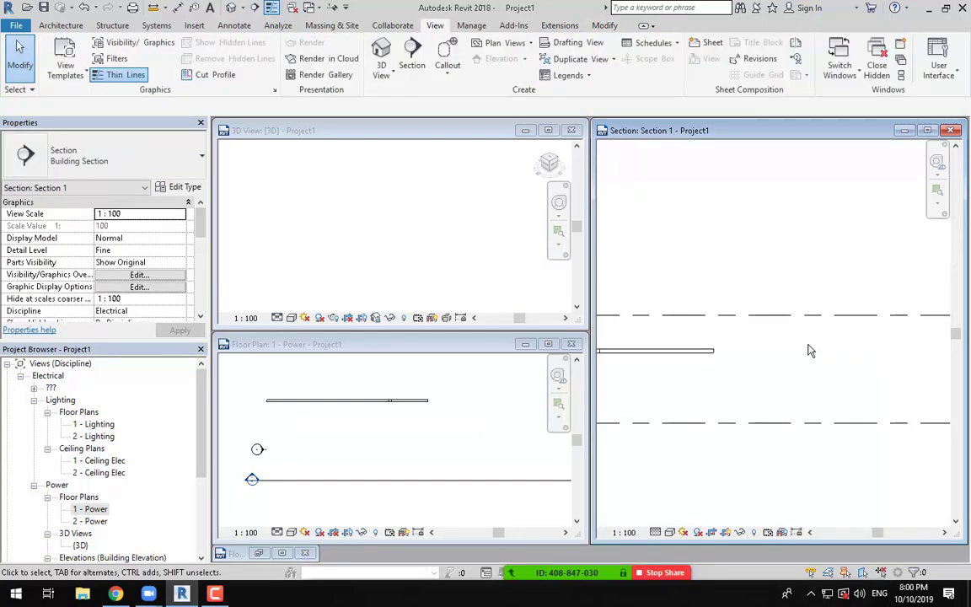
Draw a horizontal tray 225 mm wide and 150 mm high with Middle vertical justification below the existing tray run in the Power plan.
key("c")
key("t")
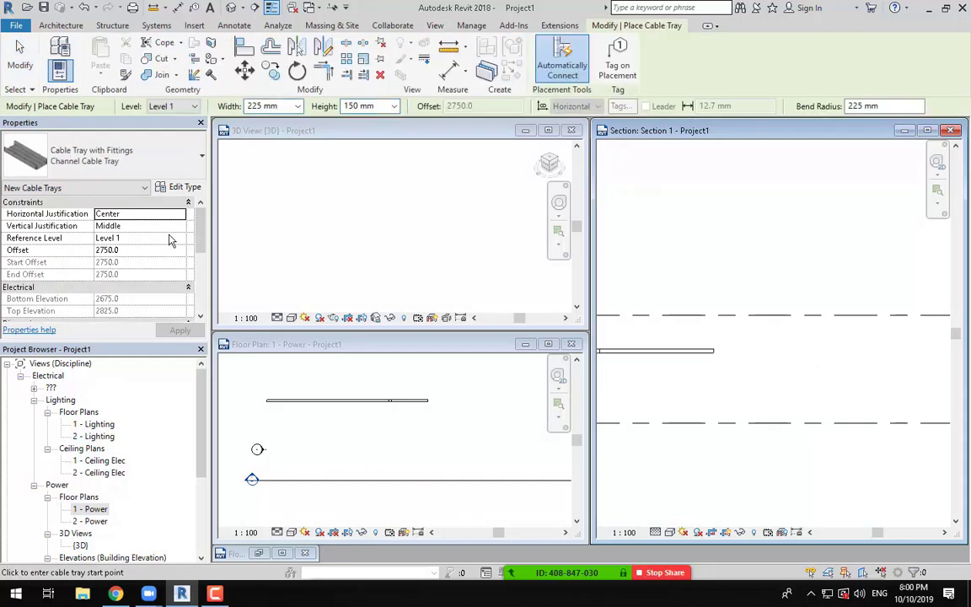
left_click(180, 226)
left_click(127, 257)
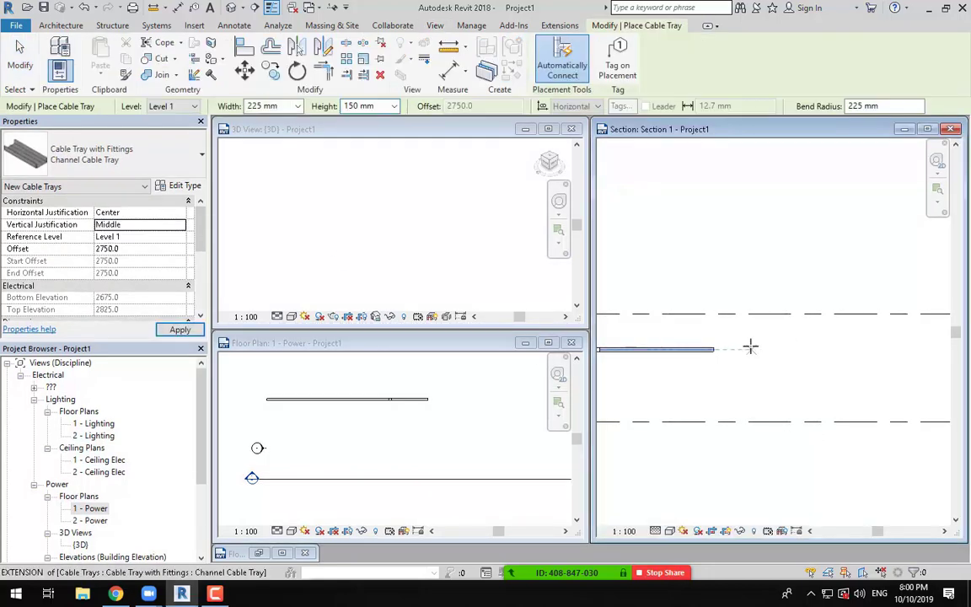
left_click(290, 419)
key("Escape")
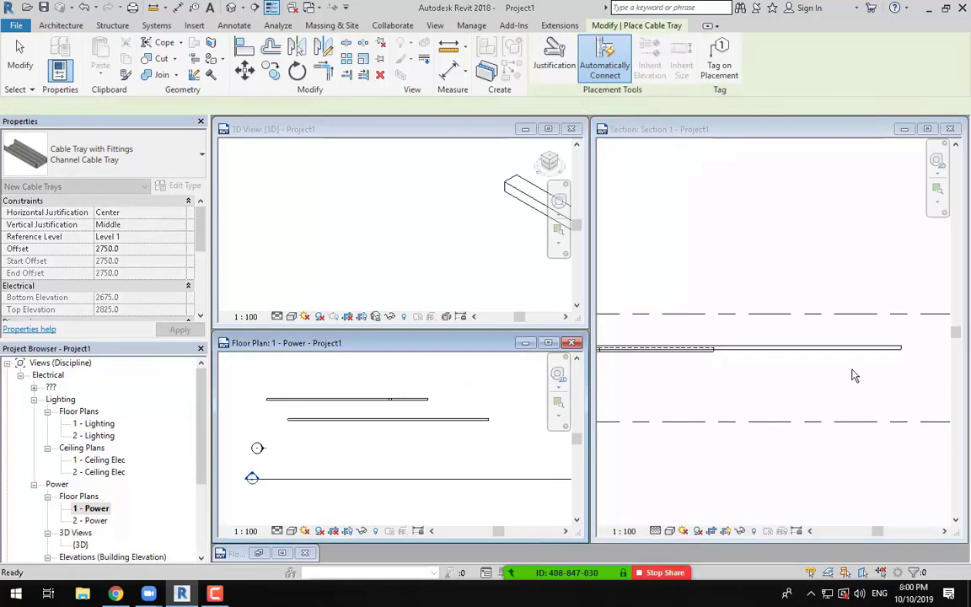
key("Escape")
Change the vertical justification of the newly drawn lower tray from the section view.
left_click(792, 352)
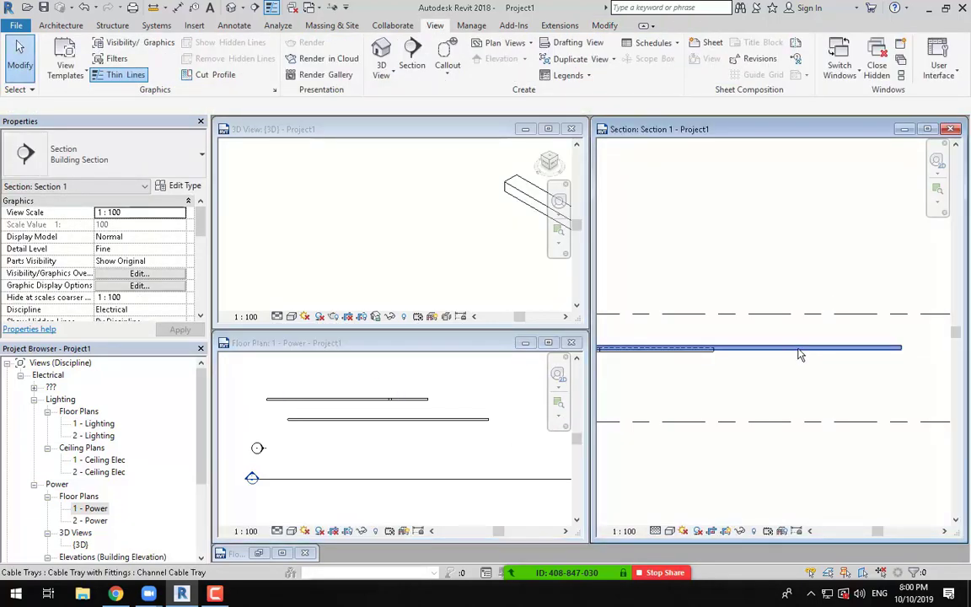
left_click(796, 349)
middle_click_drag(790, 397, 775, 394)
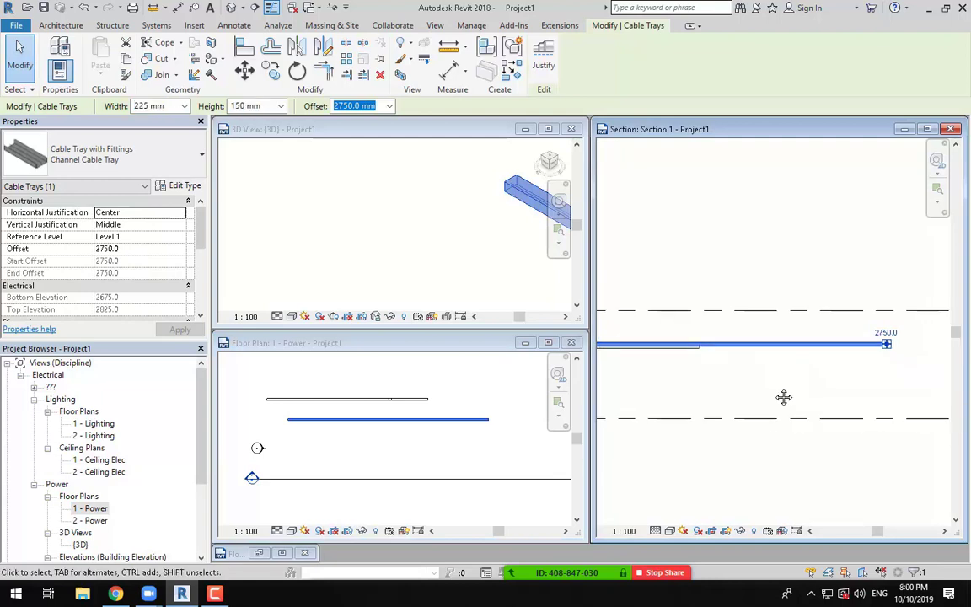
left_click(148, 225)
left_click(160, 258)
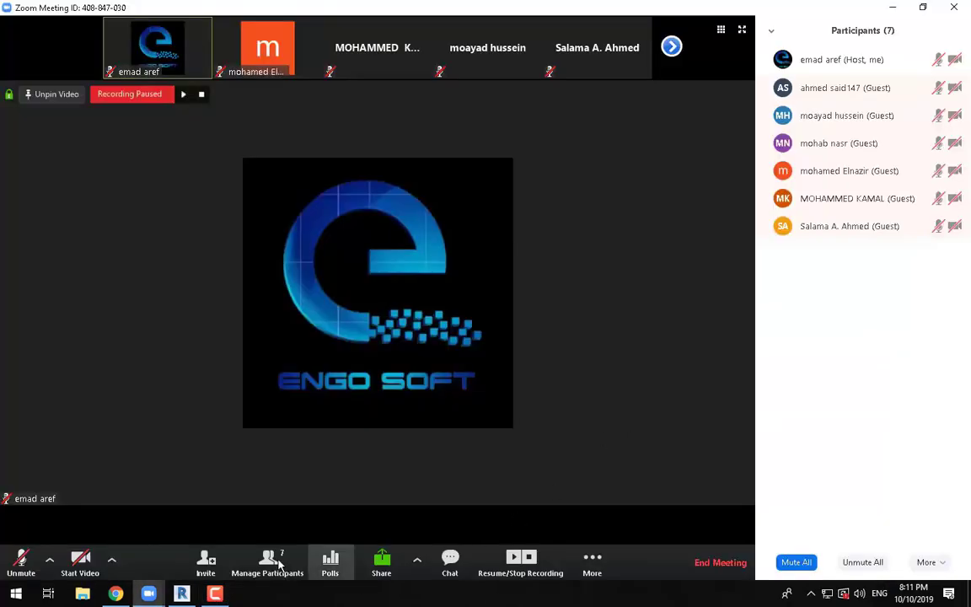
left_click(215, 593)
left_click(616, 429)
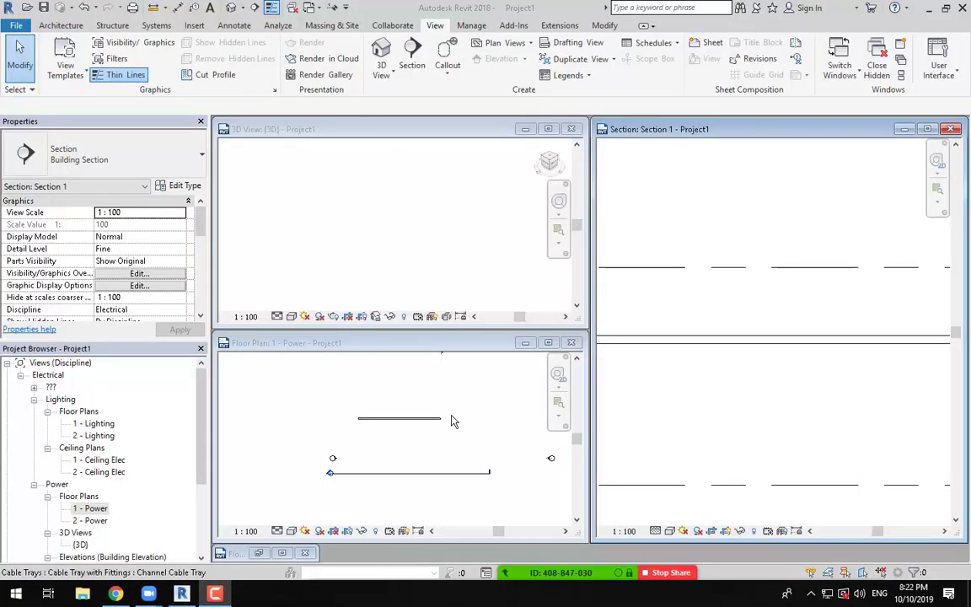
left_click(451, 423)
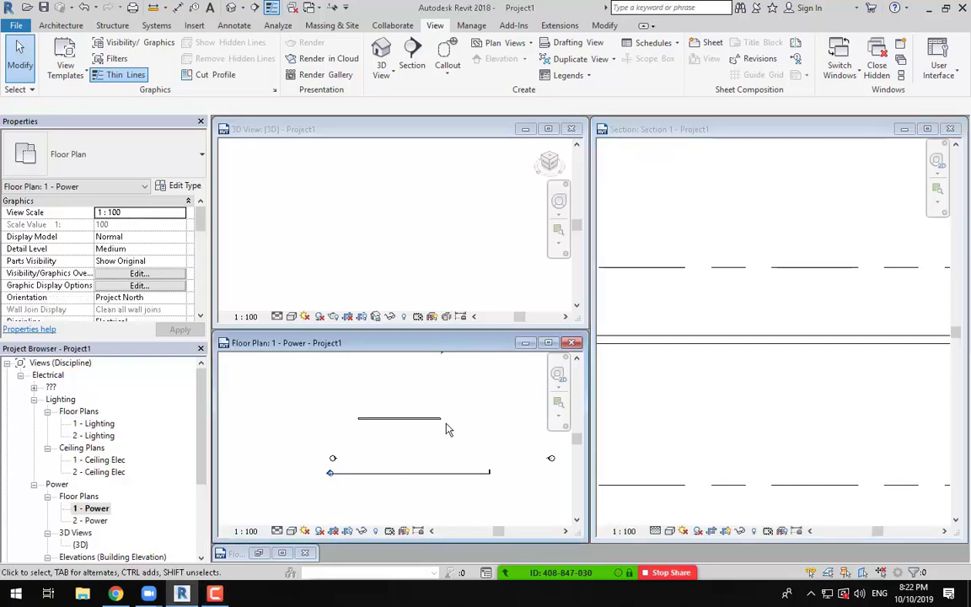
left_click(215, 593)
left_click(679, 406)
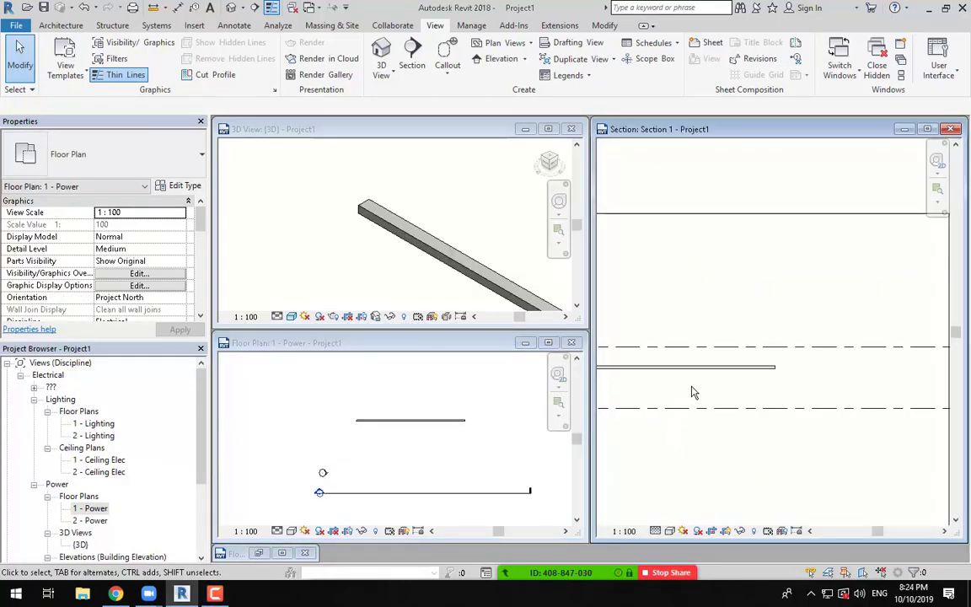
Examine the fitting assignments in the type properties of the horizontal tray in the Power plan, then leave them without changes.
scroll(691, 392, "down", 5)
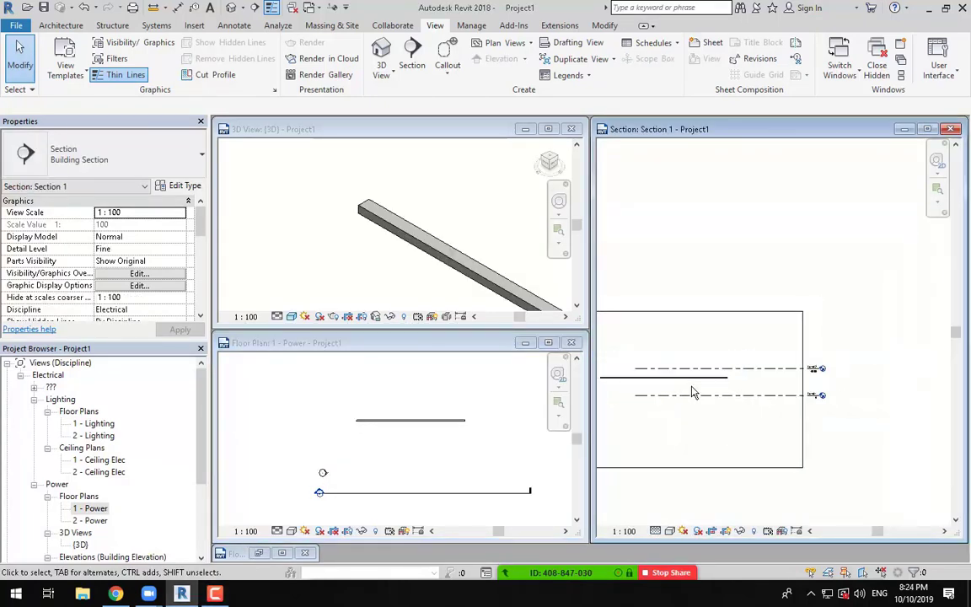
left_click(407, 451)
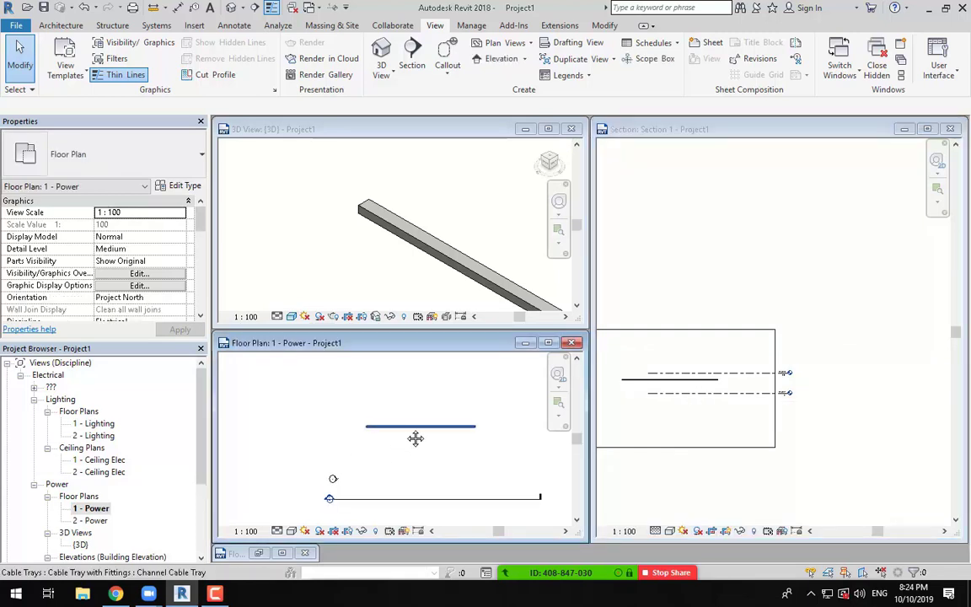
scroll(438, 447, "up", 2)
left_click(416, 423)
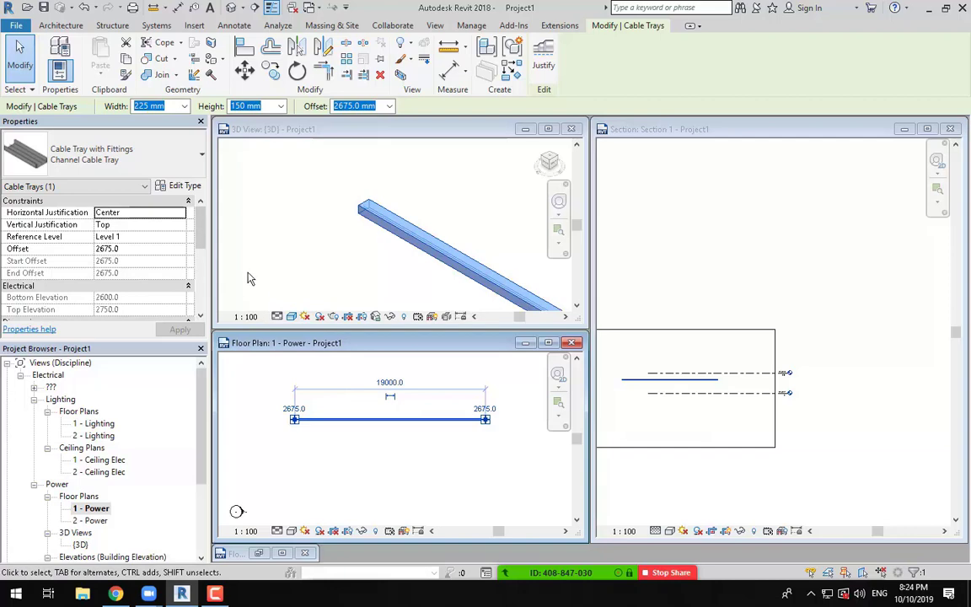
left_click(191, 186)
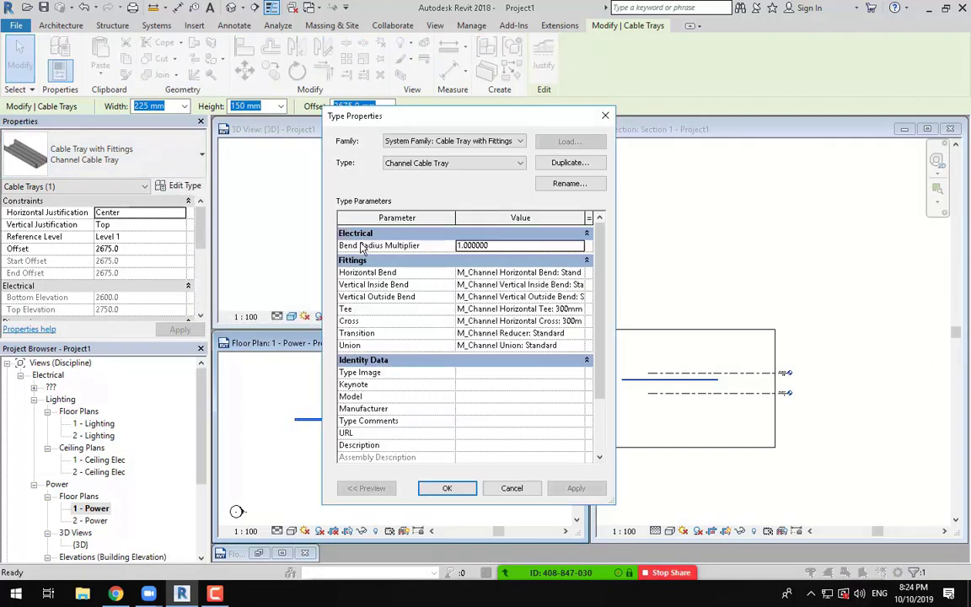
left_click_drag(415, 127, 450, 82)
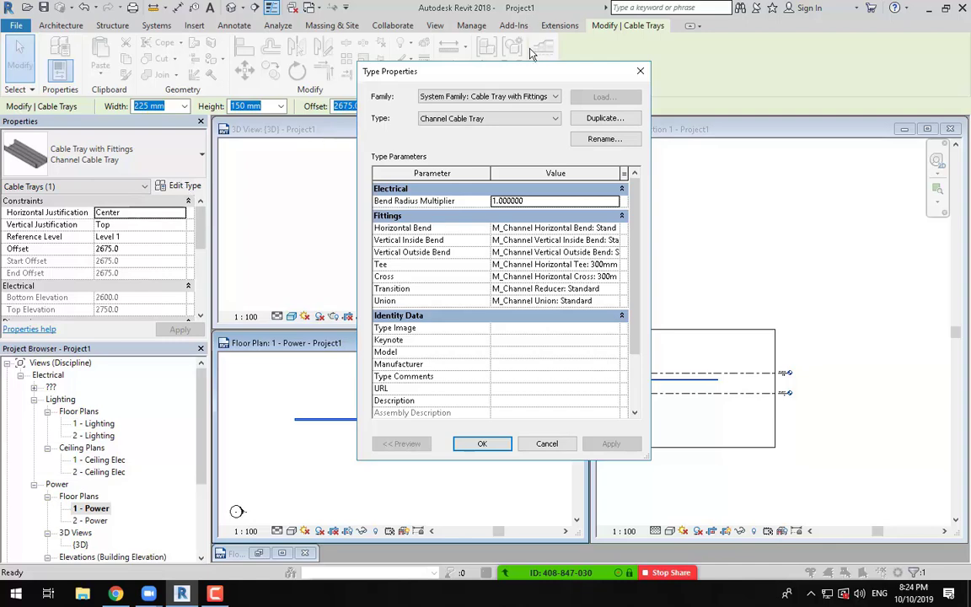
left_click_drag(539, 68, 505, 90)
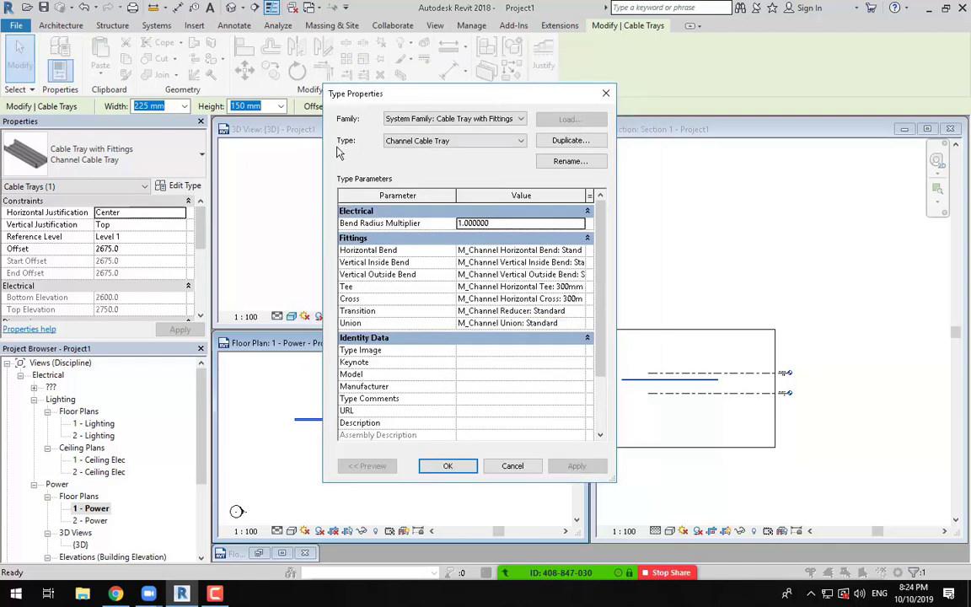
left_click_drag(612, 477, 647, 499)
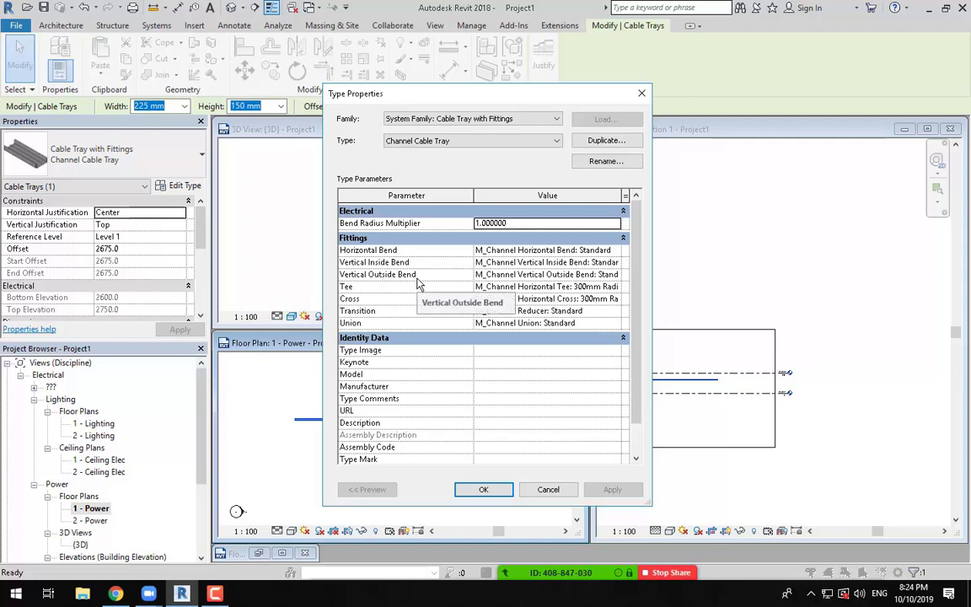
key("Escape")
key("Escape")
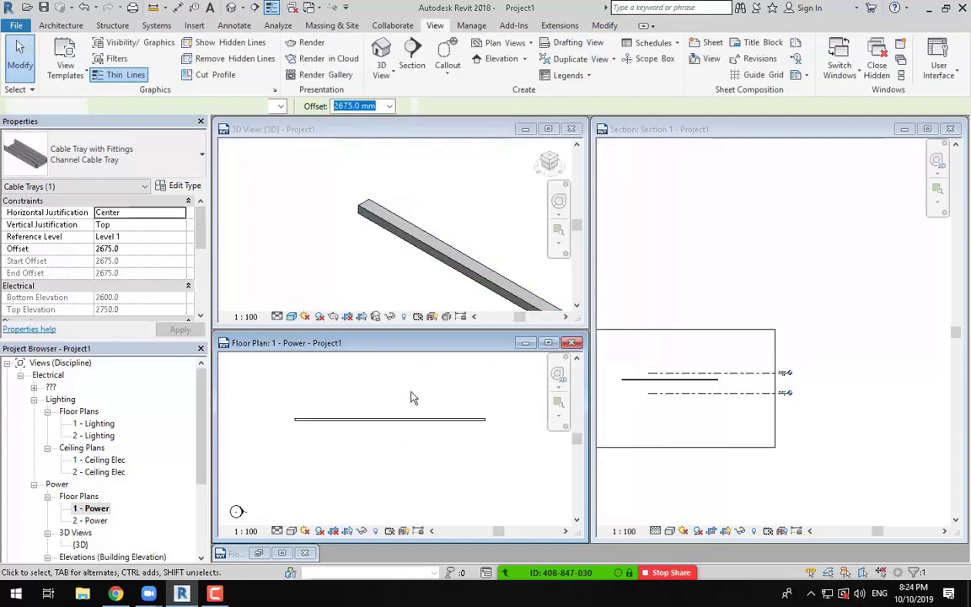
Draw a perpendicular tray 225 mm wide, 150 mm high and about 4500 mm long at 2750 mm offset, upward from the horizontal tray's end.
scroll(488, 451, "up", 1)
scroll(487, 453, "up", 1)
key("c")
key("t")
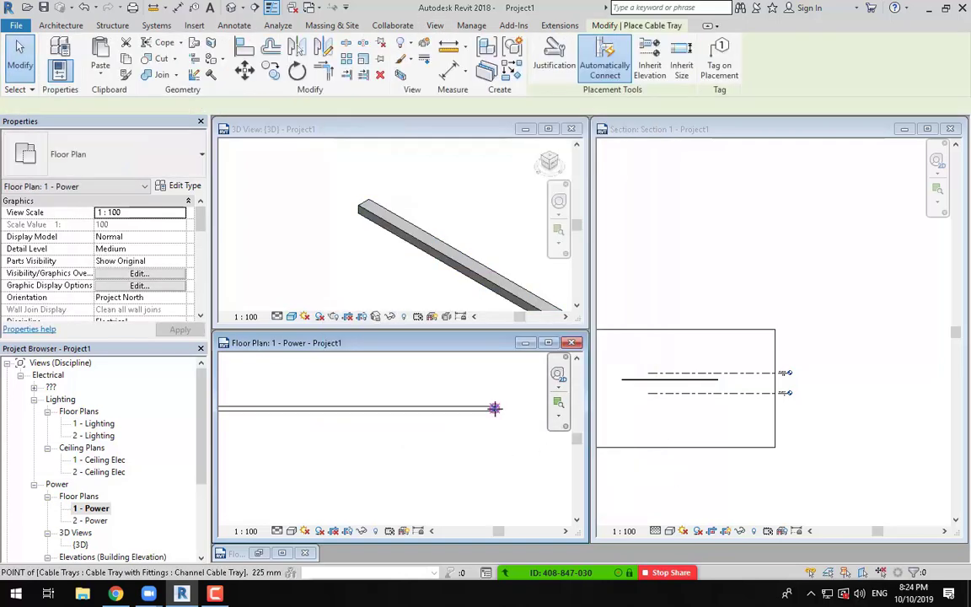
middle_click_drag(495, 409, 454, 493)
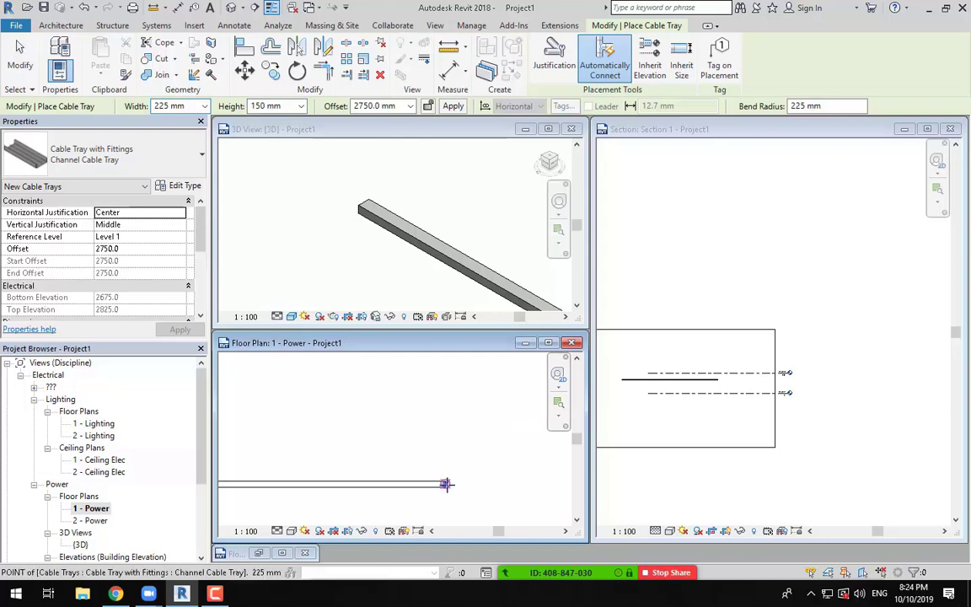
left_click(445, 483)
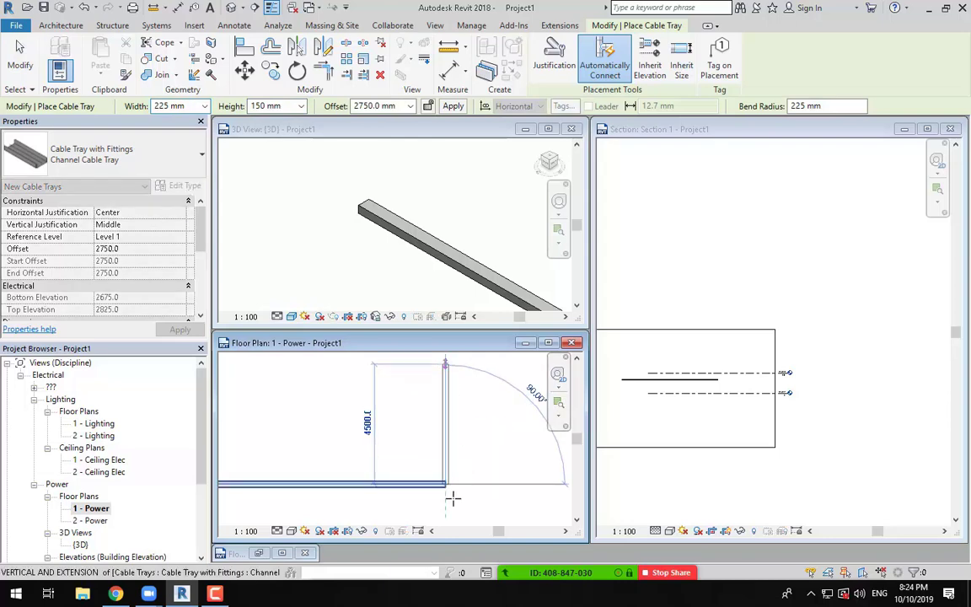
key("Escape")
key("Escape")
Inspect the horizontal bend at the corner and the short tray piece between it and the vertical bends in the Power plan.
scroll(452, 496, "up", 3)
left_click(438, 467)
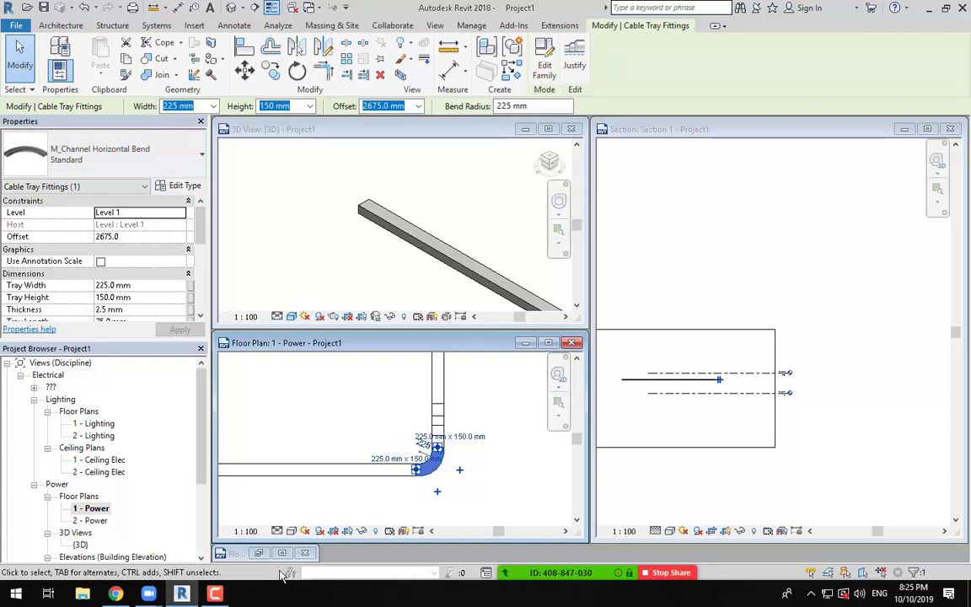
left_click(216, 595)
left_click(622, 412)
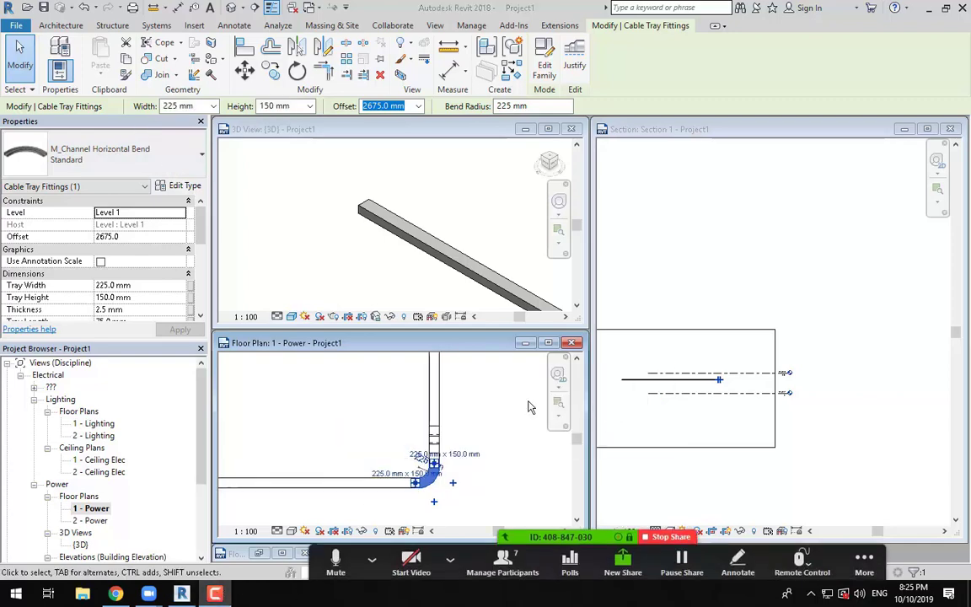
left_click(362, 412)
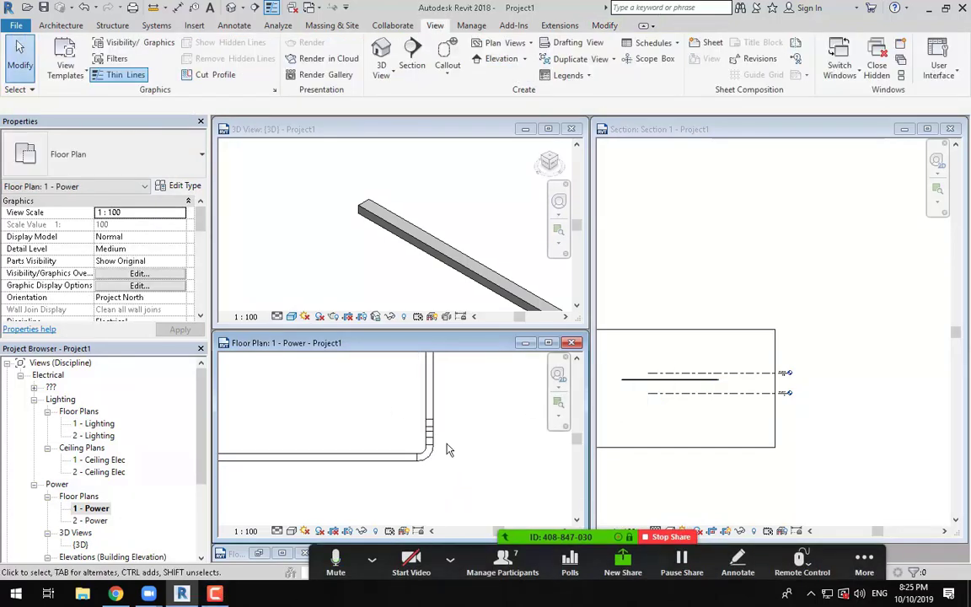
left_click(414, 460)
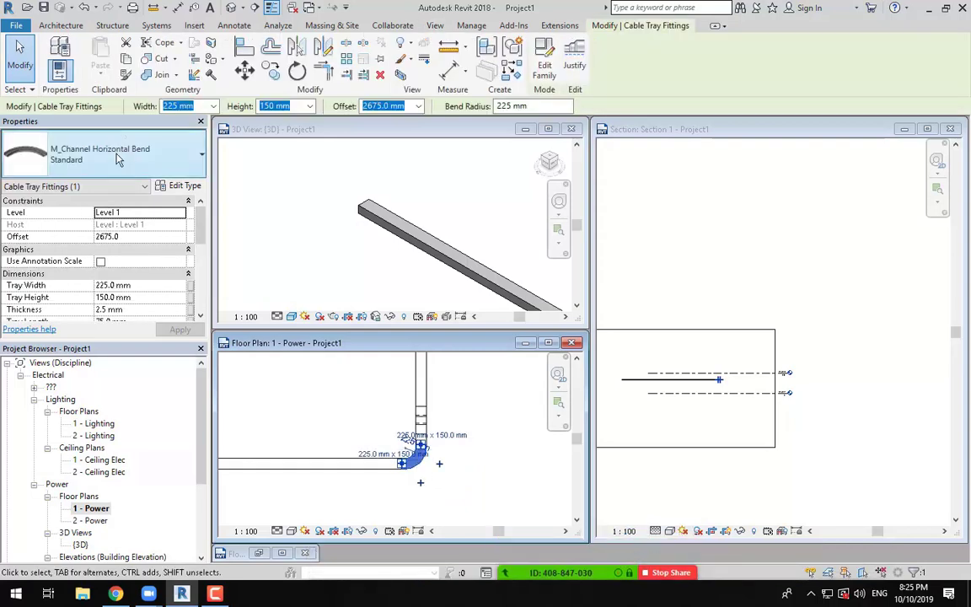
left_click(455, 489)
scroll(449, 447, "up", 2)
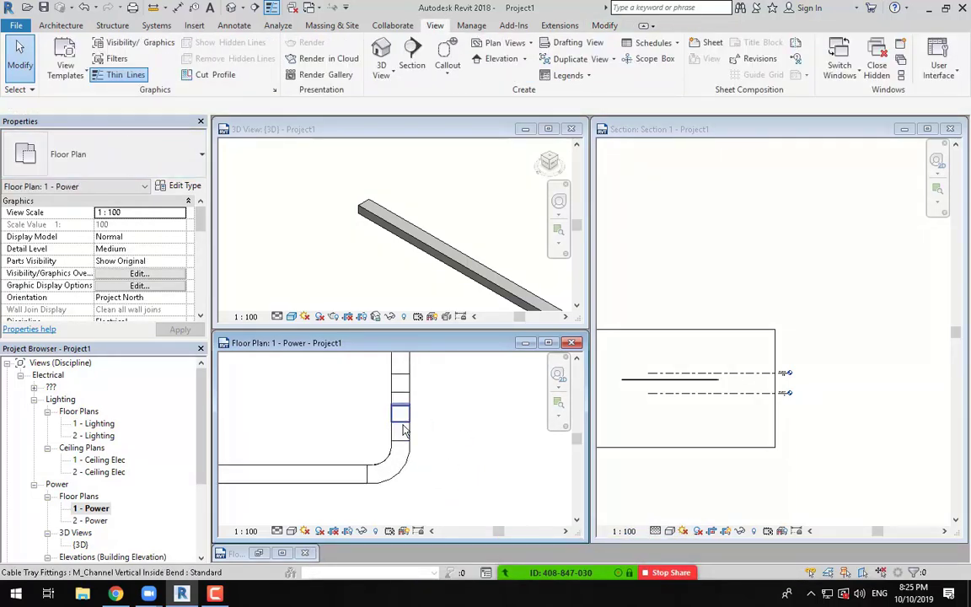
left_click(407, 440)
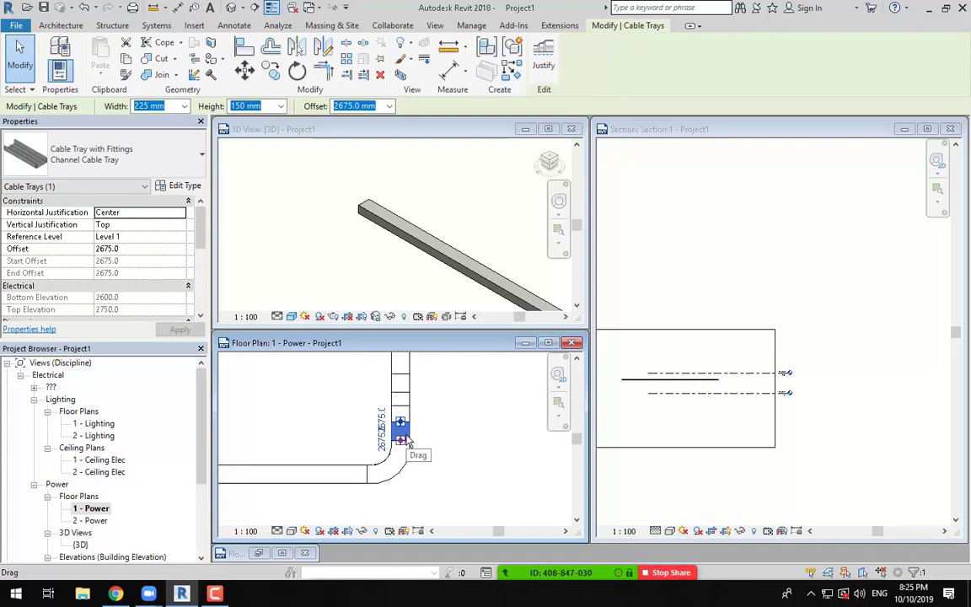
left_click(424, 431)
Check the available vertical inside bend and vertical outside bend fittings in the horizontal tray's Channel Cable Tray type properties.
scroll(425, 432, "down", 3)
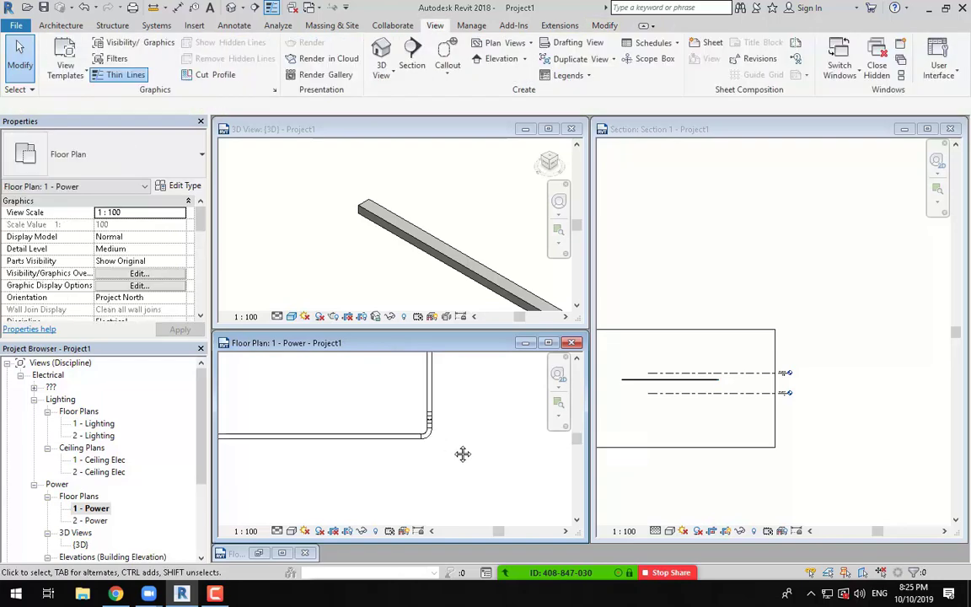
middle_click_drag(450, 445, 478, 476)
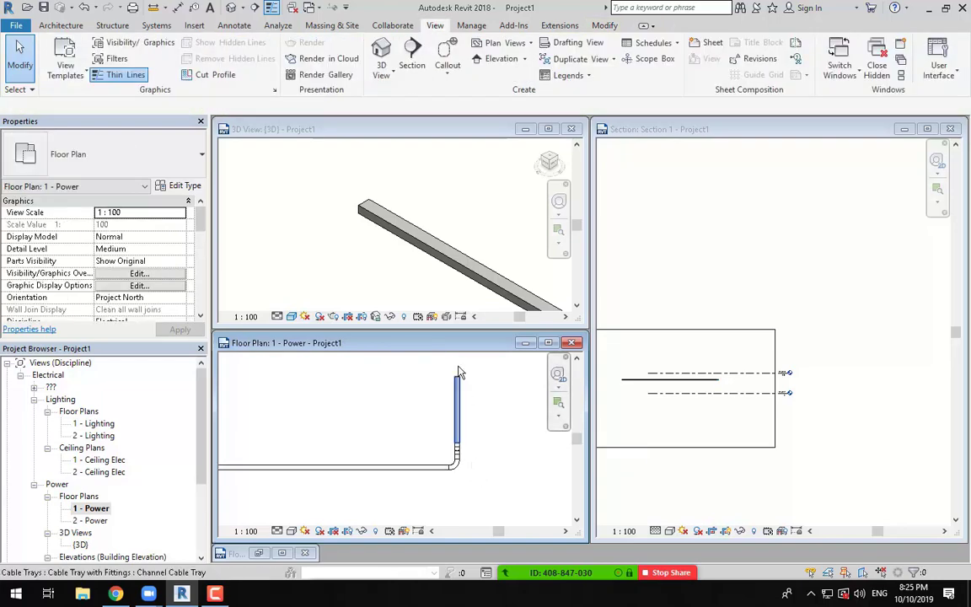
left_click(336, 478)
left_click(183, 185)
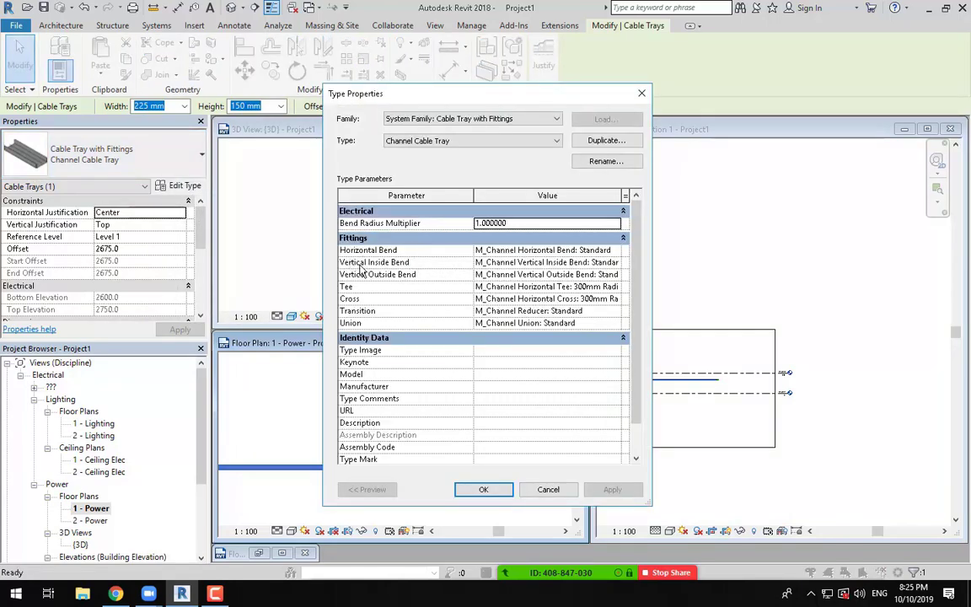
left_click_drag(650, 296, 747, 297)
left_click(711, 264)
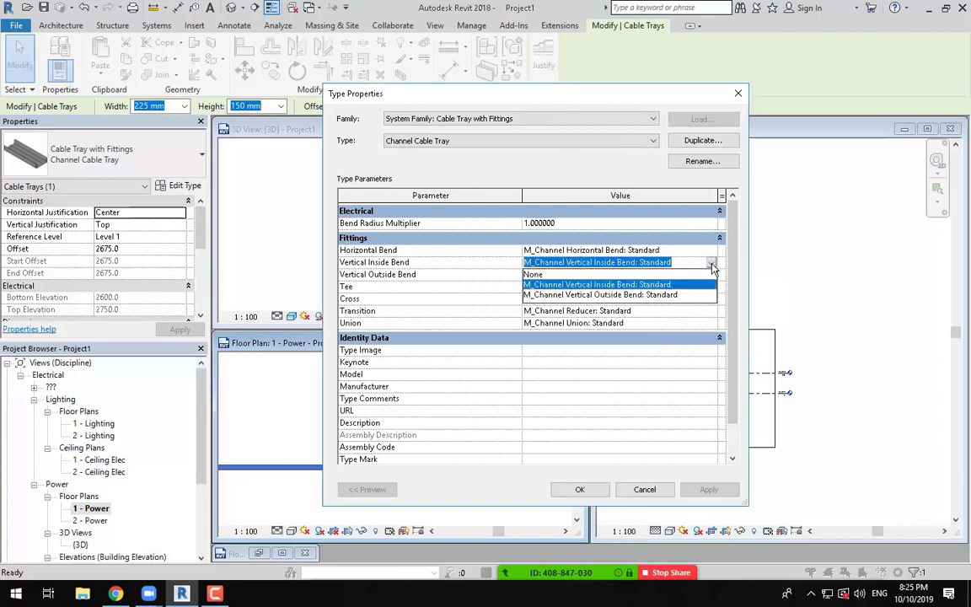
left_click(712, 265)
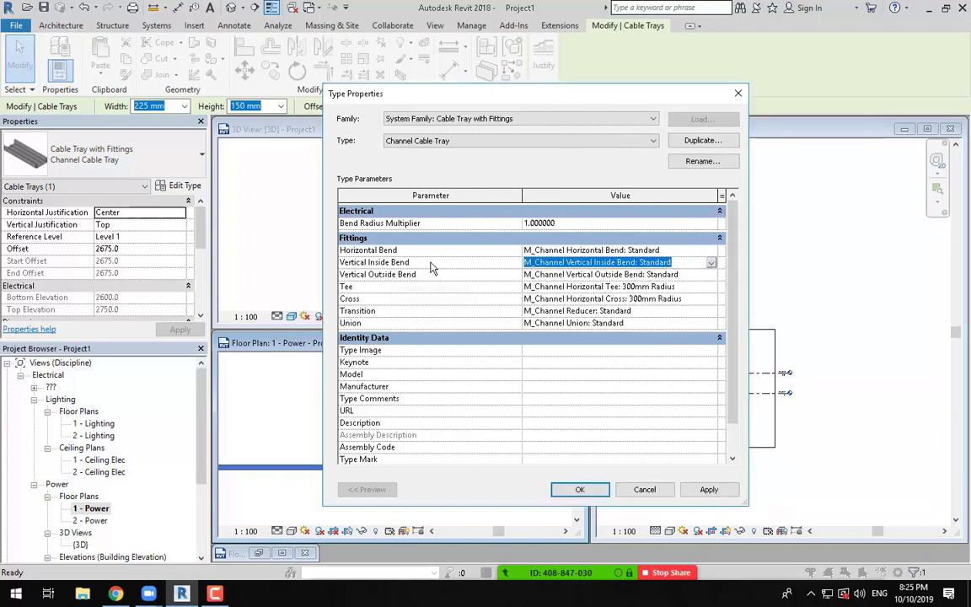
left_click(711, 275)
left_click(711, 275)
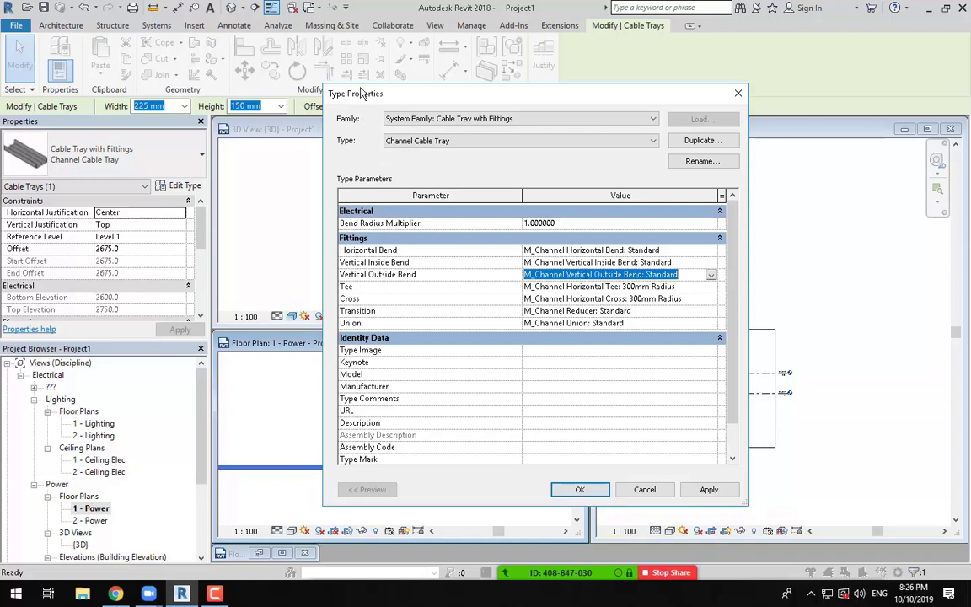
Load M_Channel Horizontal Cross, Horizontal Tee and Reducer from the Cable Tray Fittings library folder, overwriting the existing version and its parameter values.
left_click(644, 489)
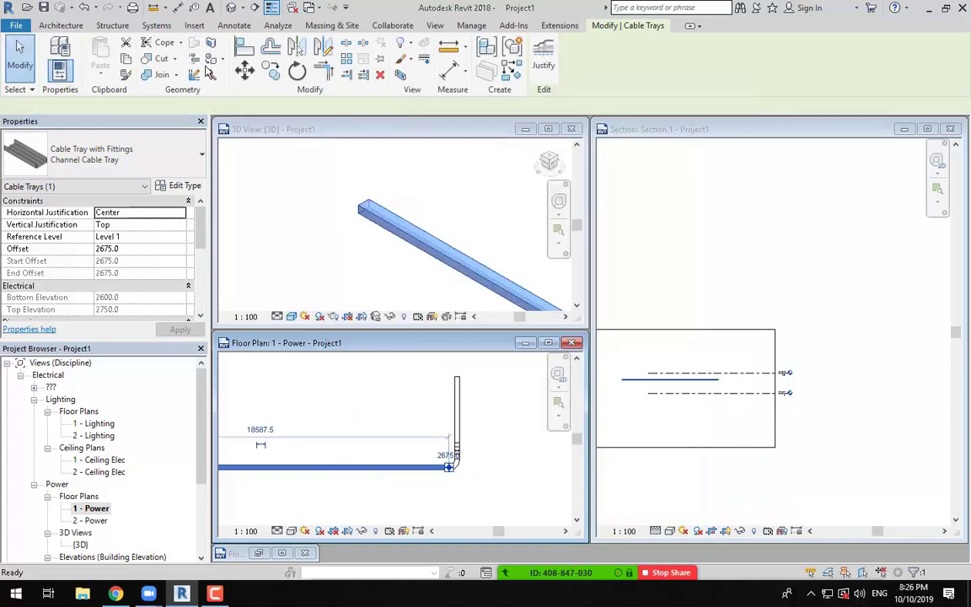
left_click(193, 25)
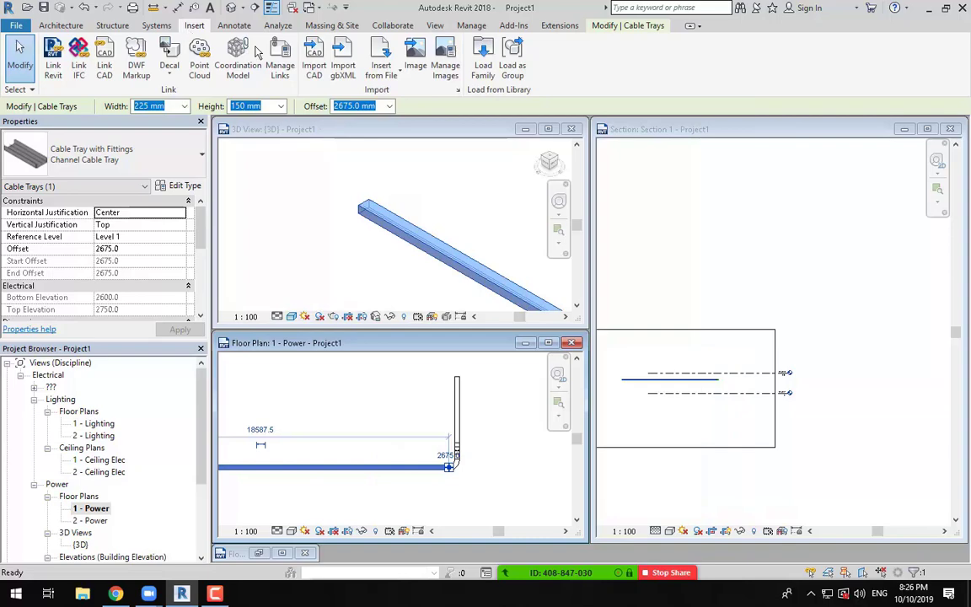
left_click(482, 68)
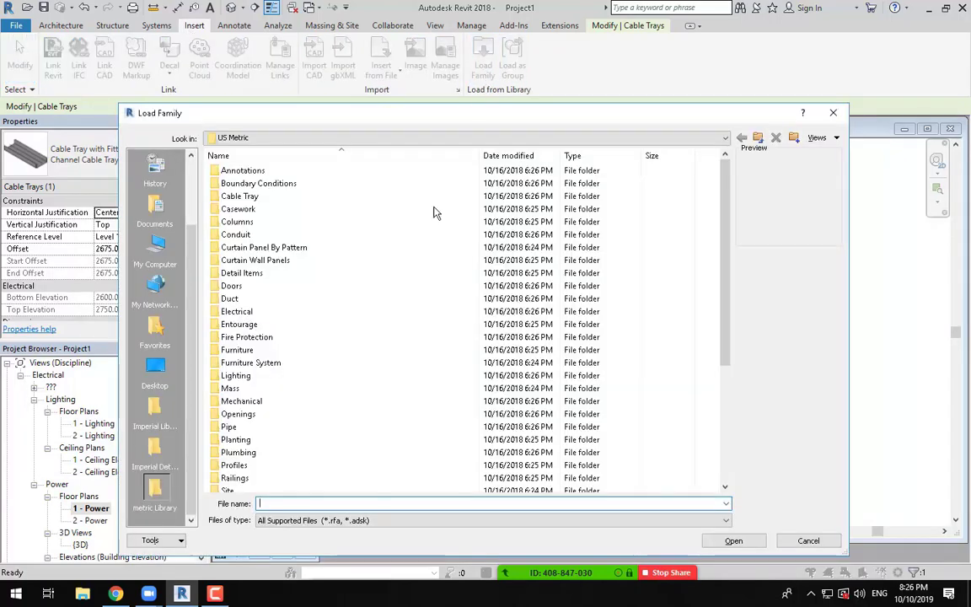
double_click(232, 196)
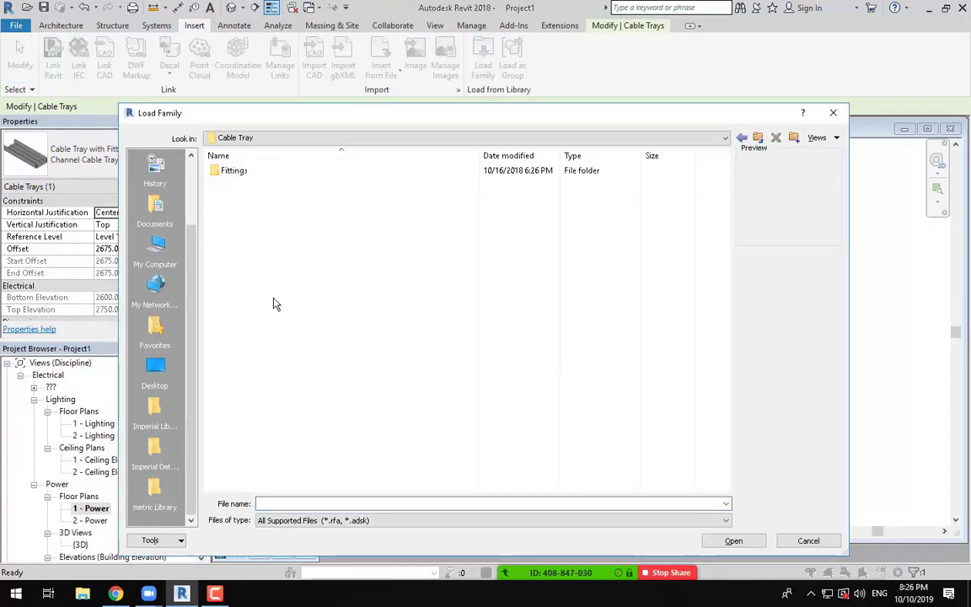
double_click(253, 170)
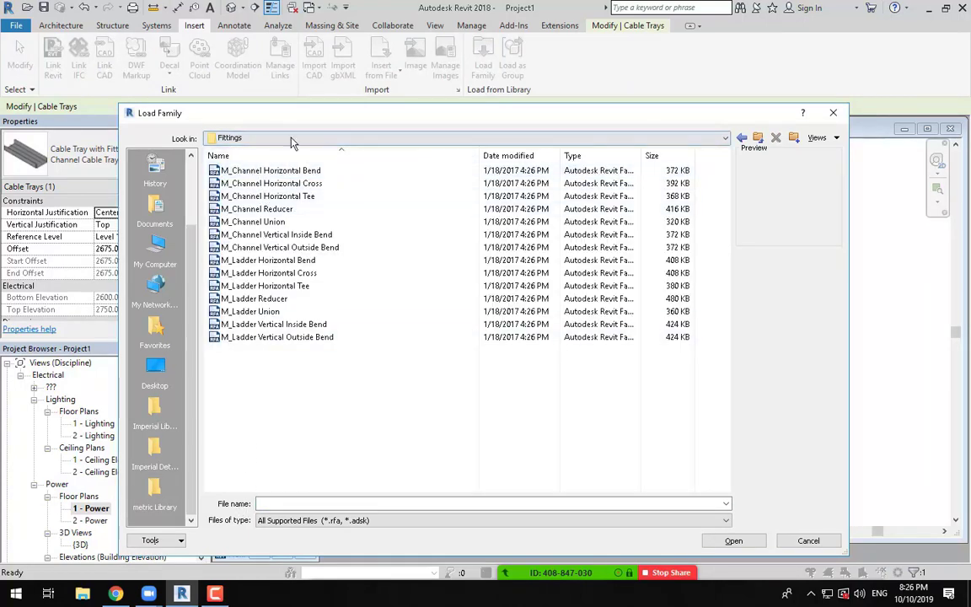
left_click(290, 183)
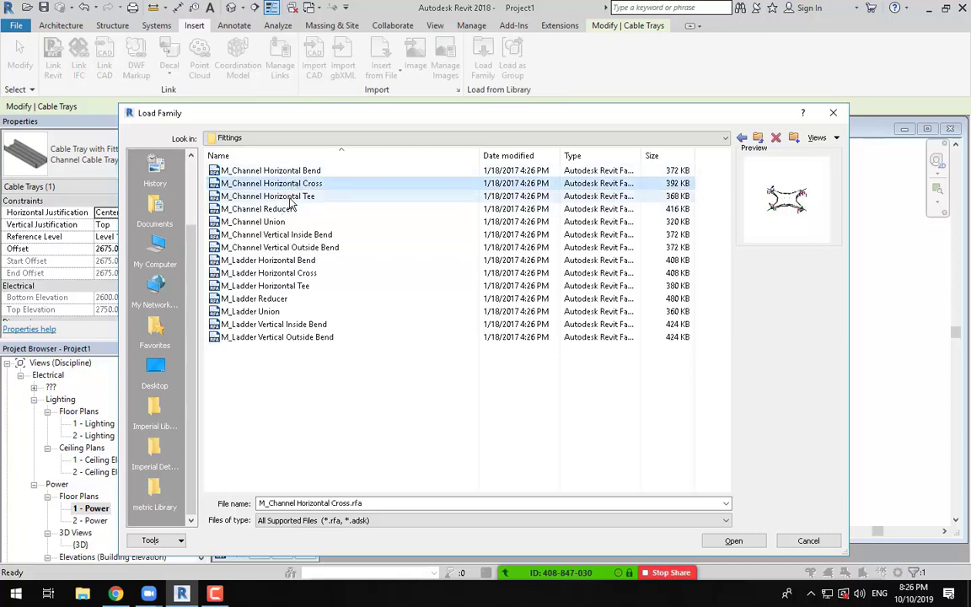
left_click(291, 196, "ctrl")
left_click(261, 209, "ctrl")
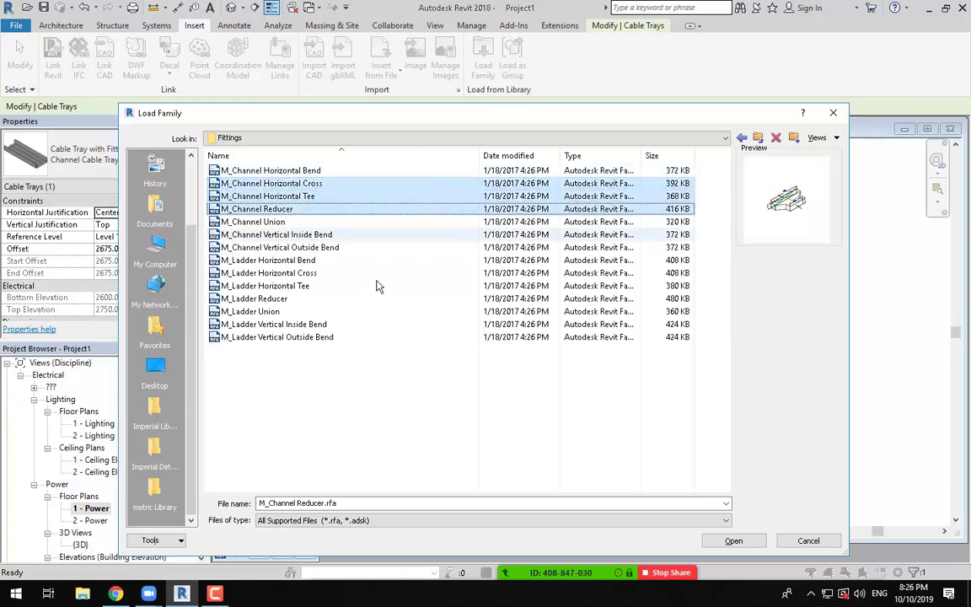
left_click(734, 542)
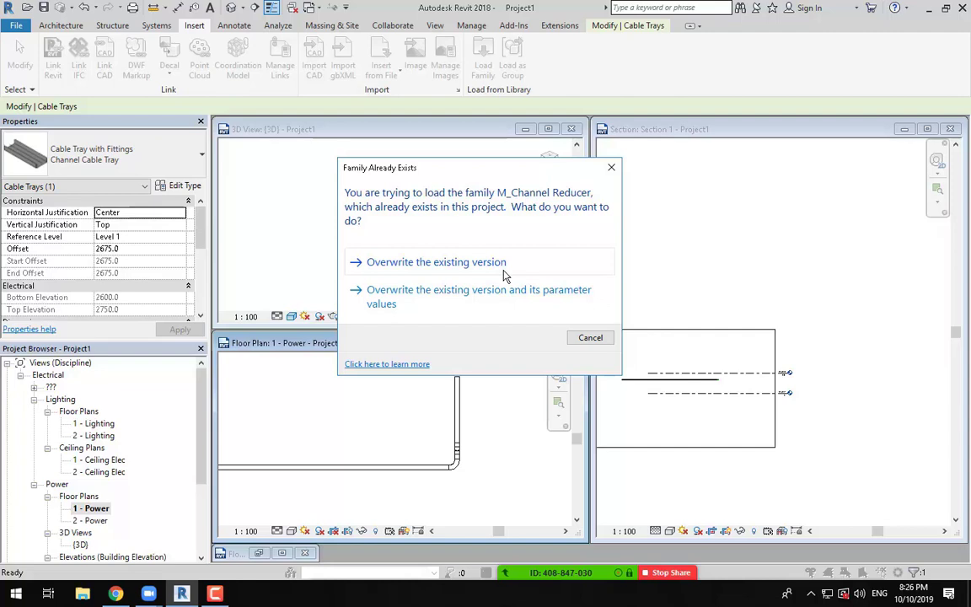
left_click(447, 289)
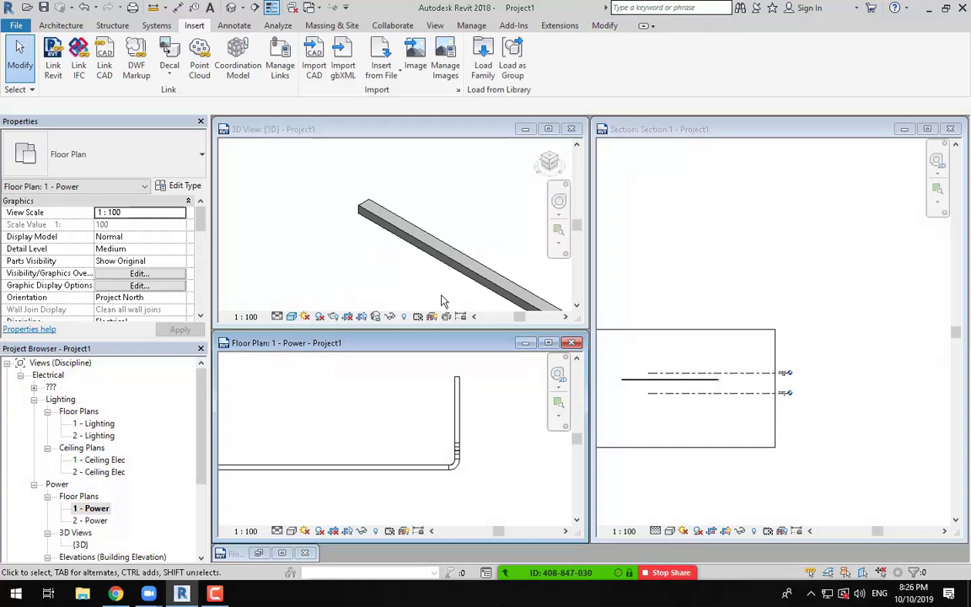
Review the fitting assignments in the horizontal tray's Channel Cable Tray type properties, including the horizontal bend, and leave them unchanged.
left_click(340, 468)
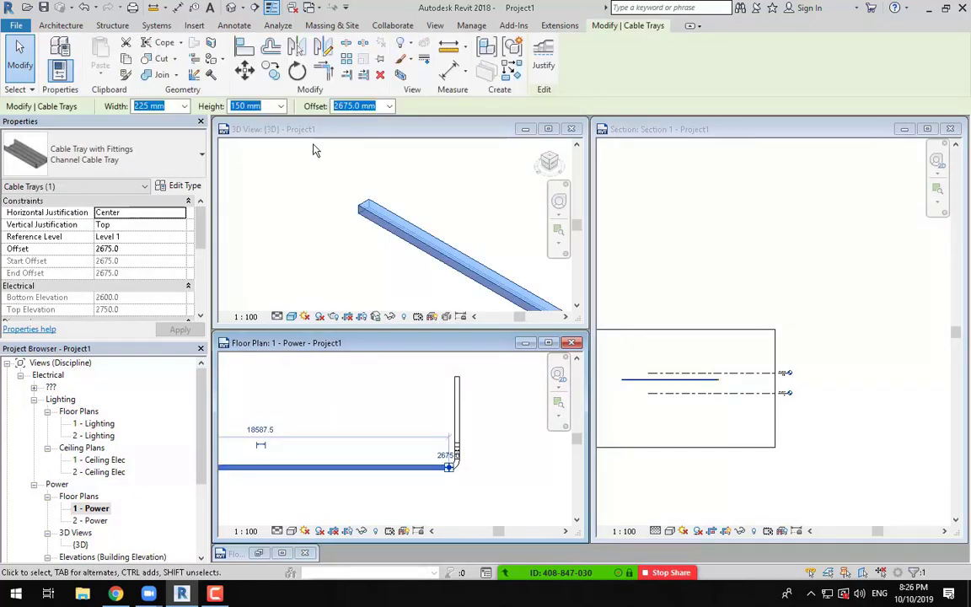
left_click(189, 186)
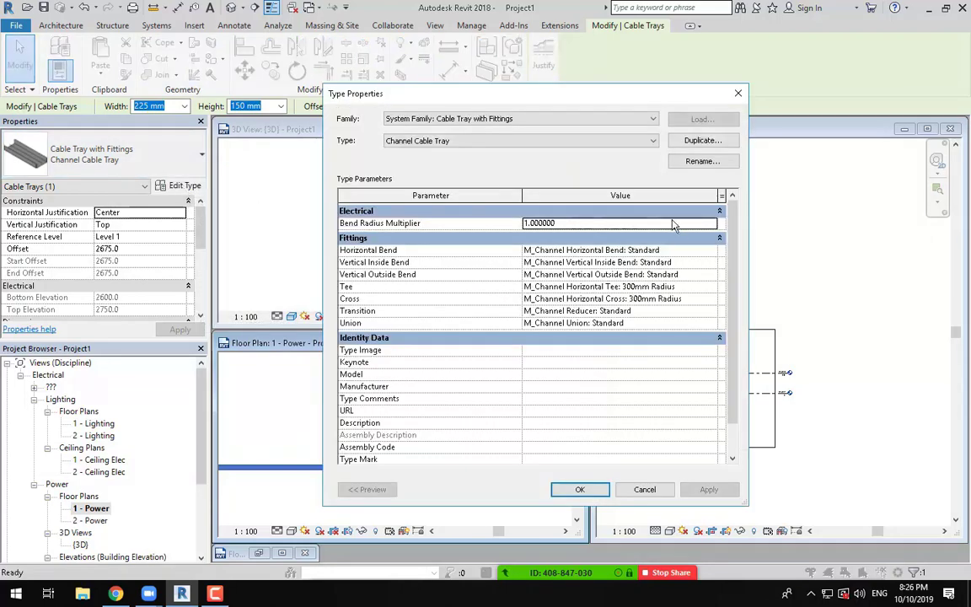
left_click_drag(510, 89, 439, 54)
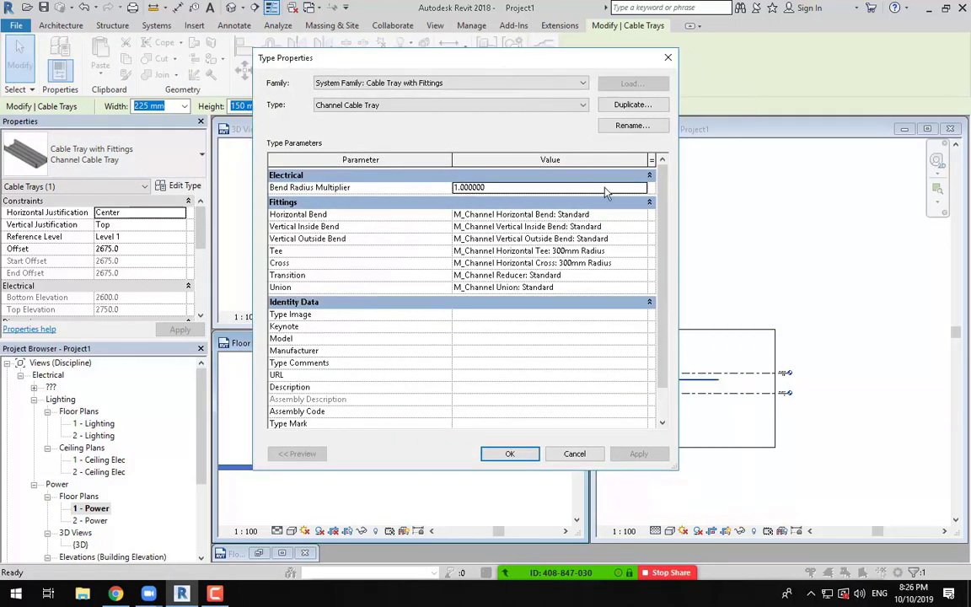
left_click(641, 217)
left_click(598, 214)
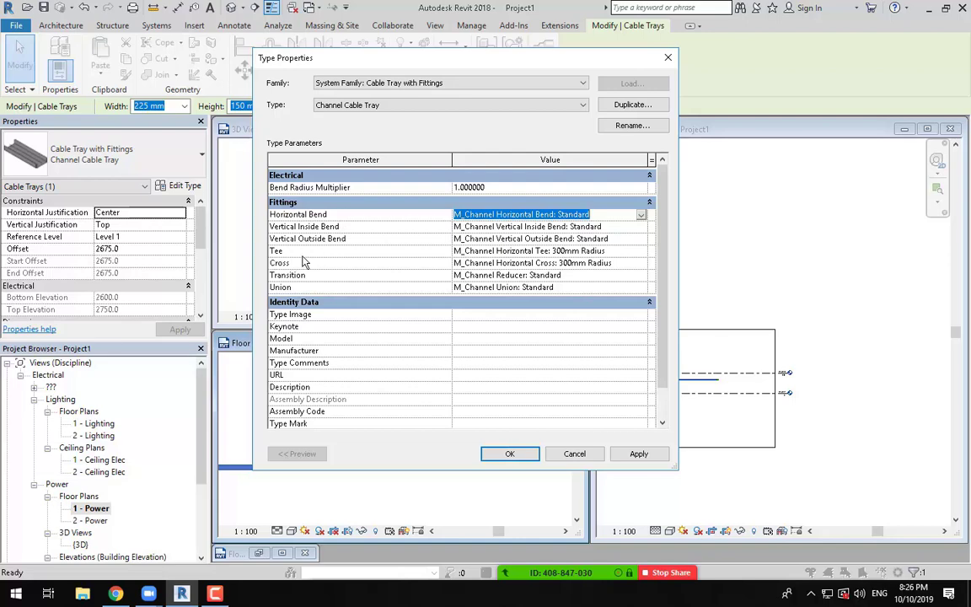
left_click(483, 449)
key("Escape")
Draw a perpendicular branch tray 225 mm wide and 150 mm high at 2750 mm offset, on the upper side of the horizontal tray in the Power plan.
middle_click_drag(390, 460, 480, 407)
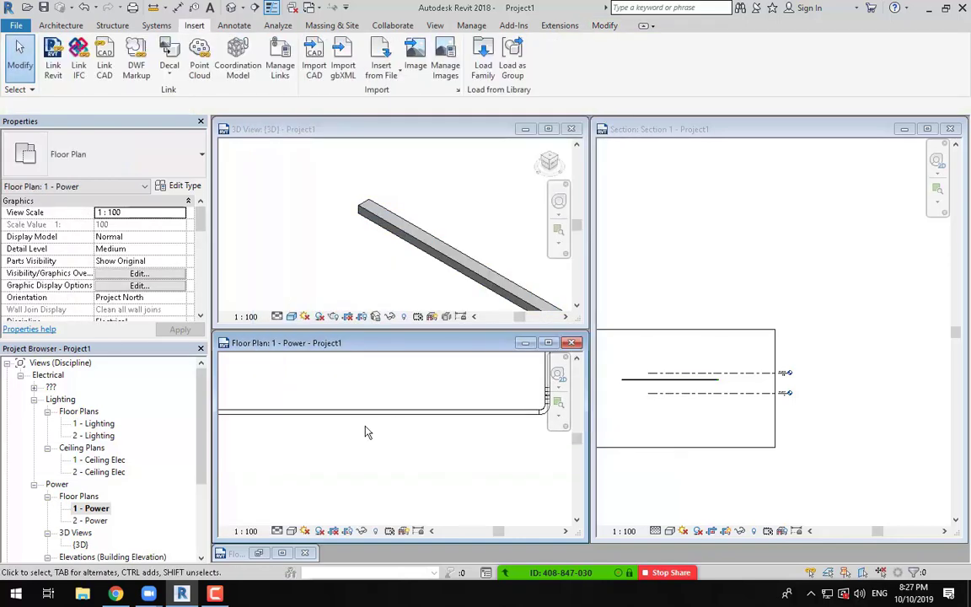
key("c")
key("t")
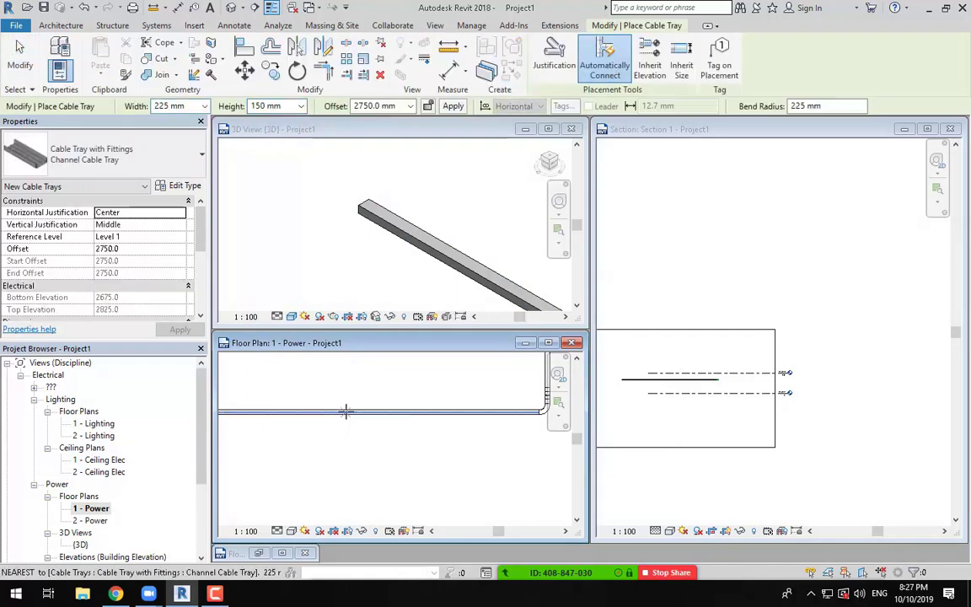
left_click(345, 355)
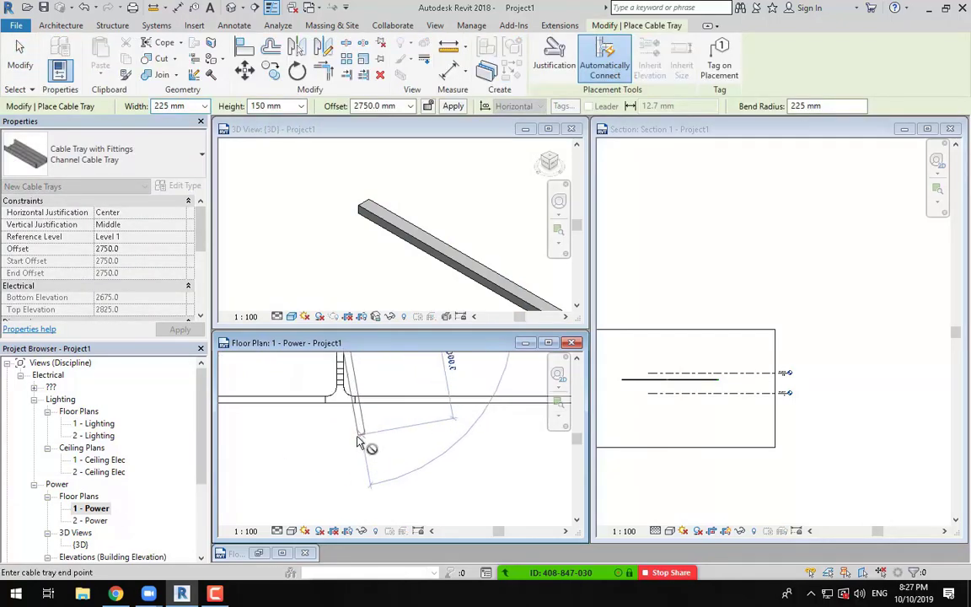
left_click(345, 412)
key("Escape")
Inspect the tee and vertical bends at the branch junction in the Power plan, and compare the offsets of the branch and main trays.
left_click(346, 412)
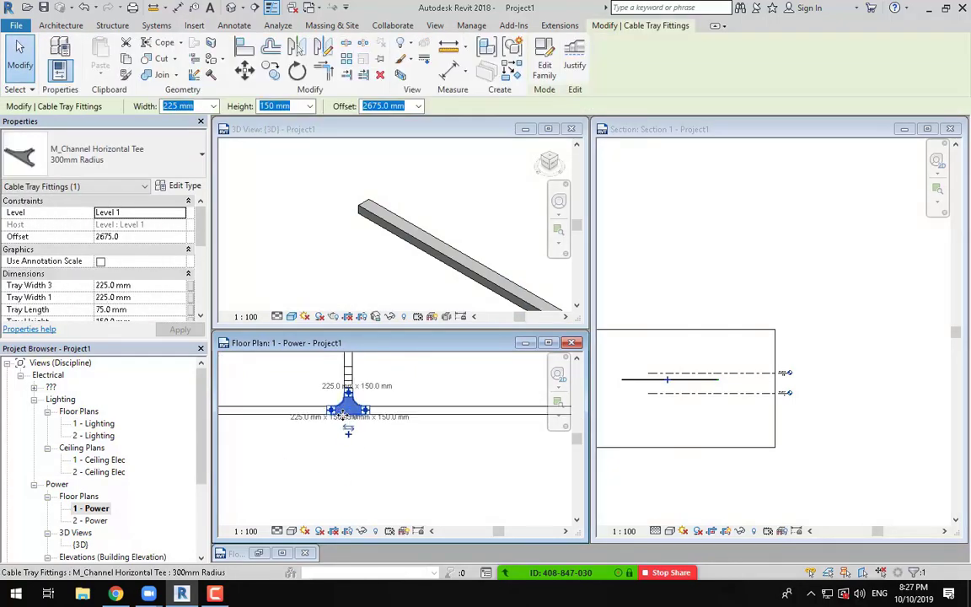
middle_click_drag(347, 411, 373, 481)
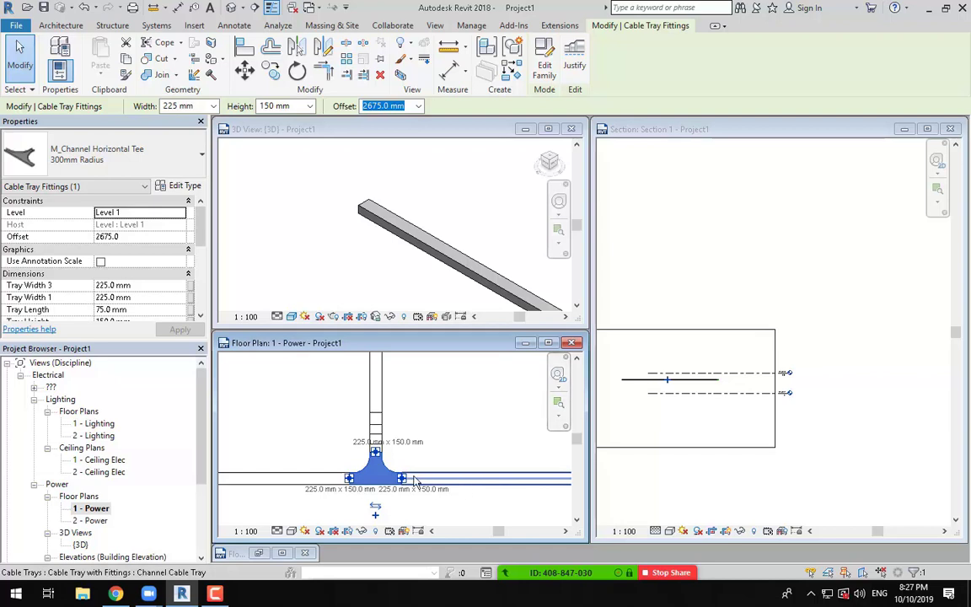
scroll(383, 483, "up", 2)
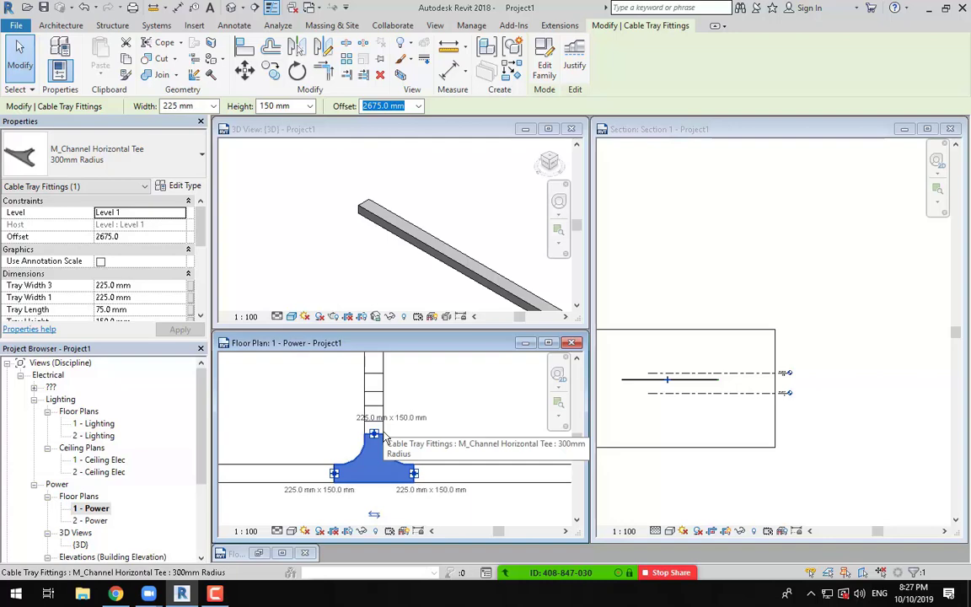
key("Escape")
scroll(375, 440, "up", 2)
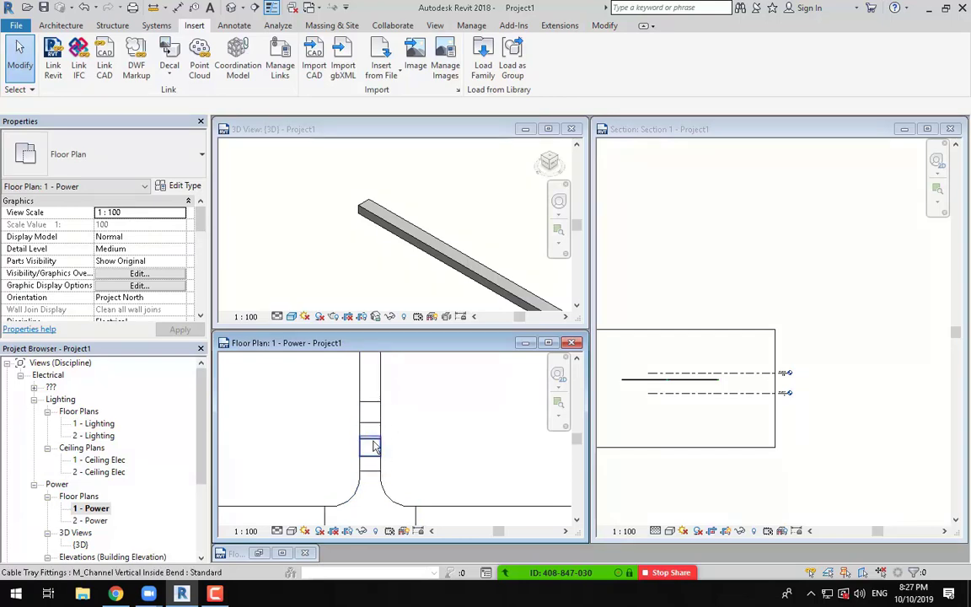
scroll(405, 494, "down", 1)
middle_click_drag(404, 493, 381, 472)
left_click(351, 386)
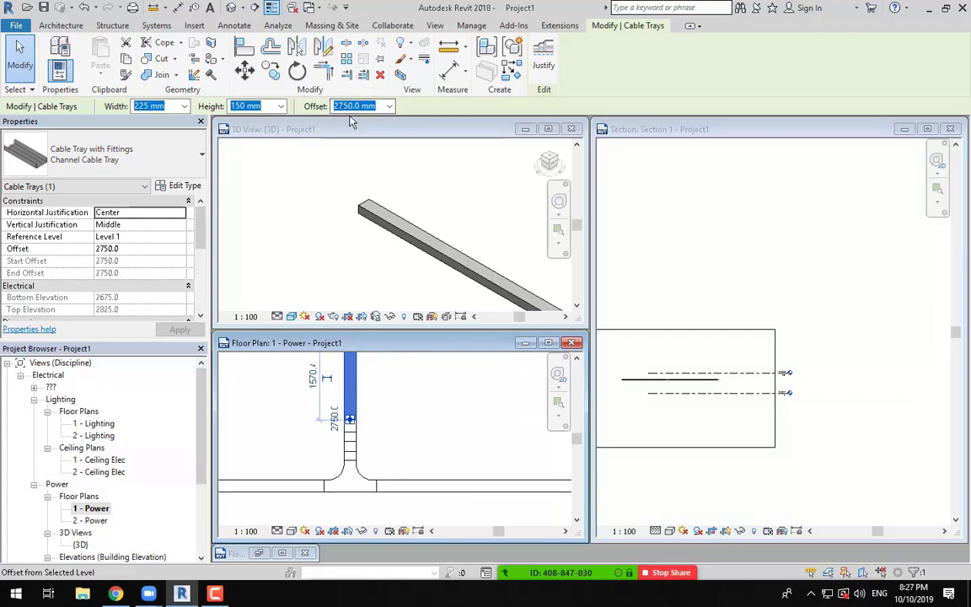
left_click(462, 493)
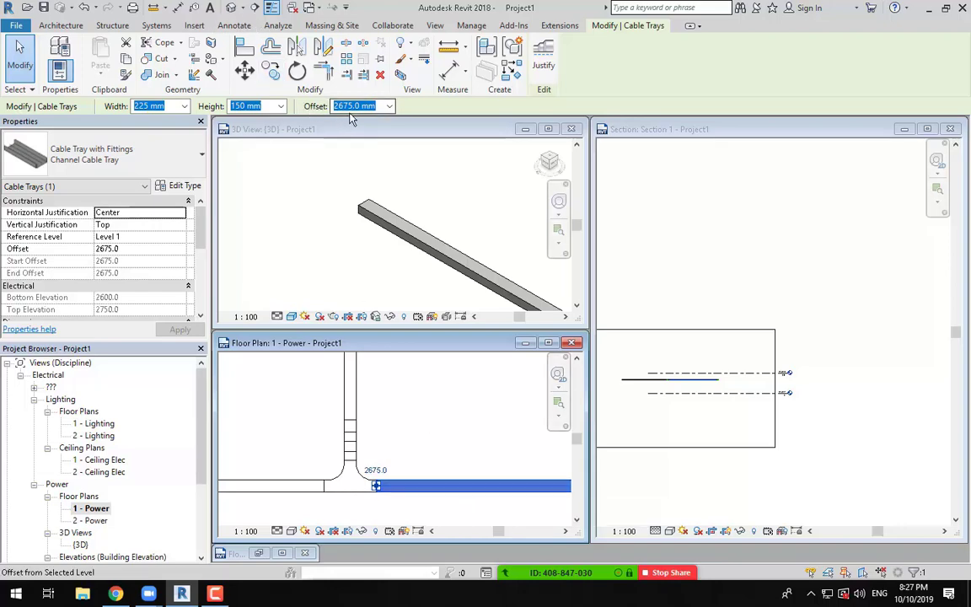
key("Escape")
Examine the branch's tee and vertical bends in the 3D view.
scroll(455, 194, "down", 5)
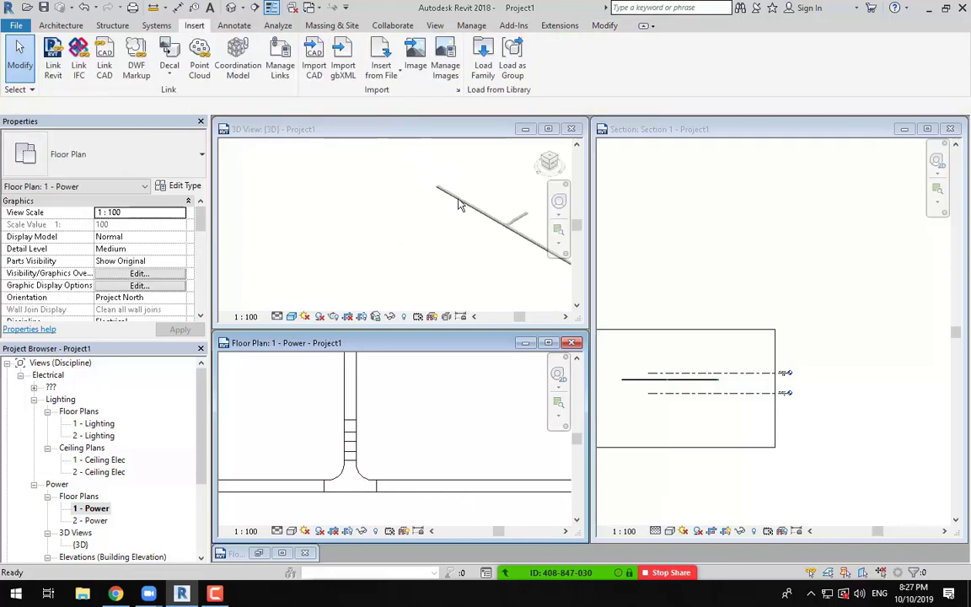
left_click(377, 243)
scroll(422, 232, "up", 8)
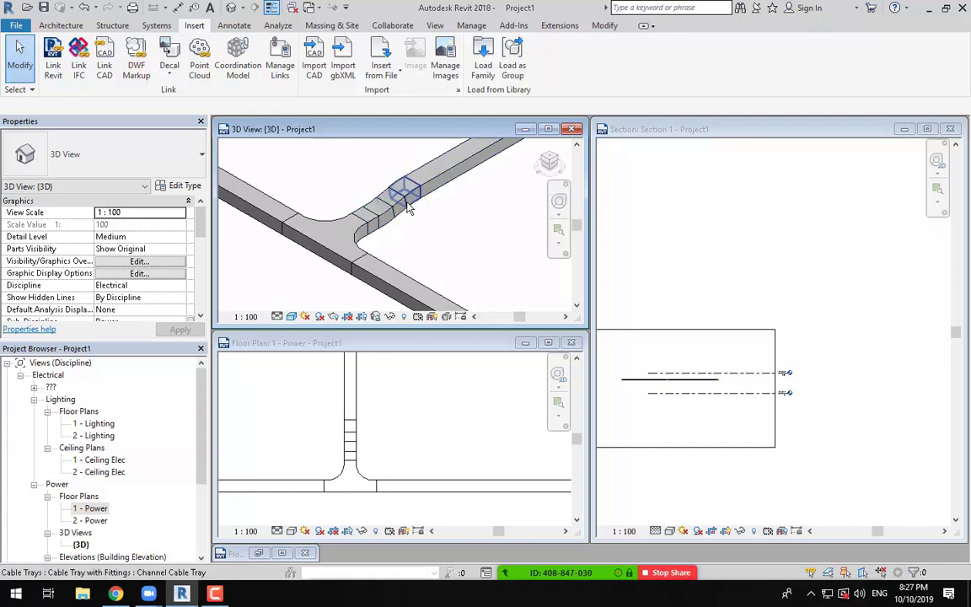
mouse_move(447, 209)
middle_mouse_down("shift")
mouse_move(451, 220)
mouse_move(433, 220)
middle_mouse_up("shift")
scroll(423, 216, "down", 3)
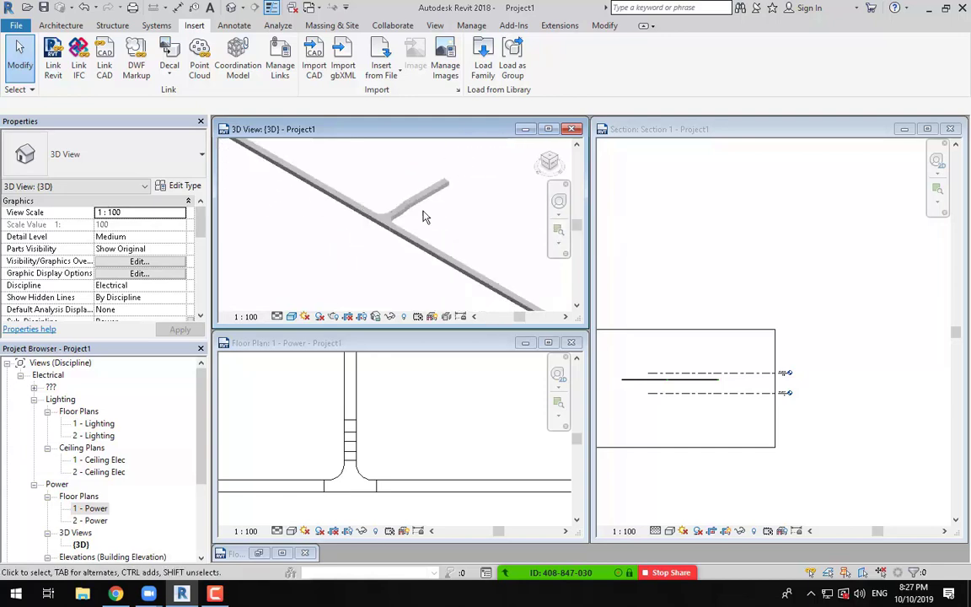
scroll(349, 407, "down", 3)
Draw a second branch tray about 3500 mm long at 3000 mm offset, upward from the horizontal tray to the left of the first branch.
left_click(288, 410)
middle_click_drag(331, 408, 440, 408)
key("t")
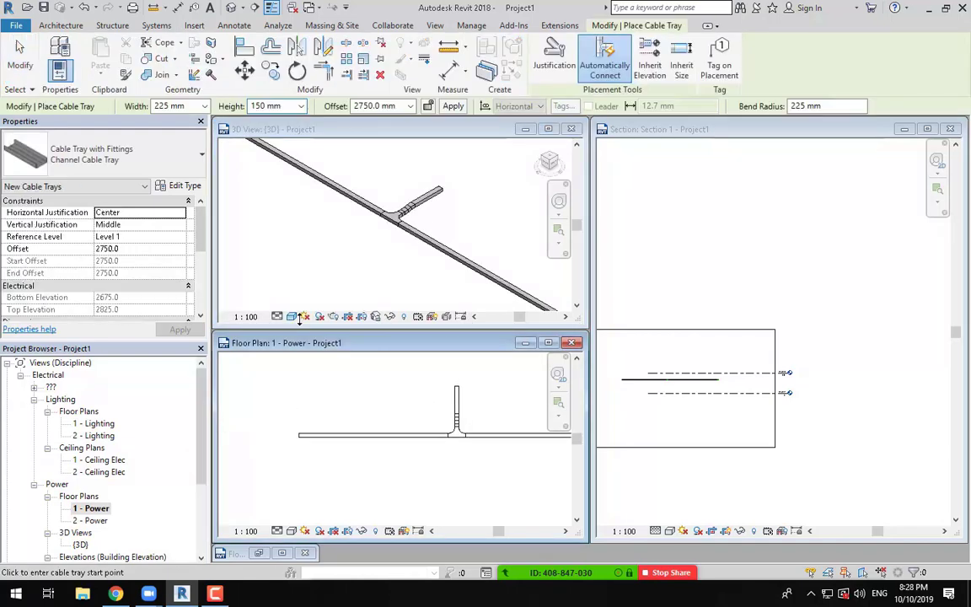
left_click(386, 106)
left_click_drag(380, 106, 271, 105)
type("3000")
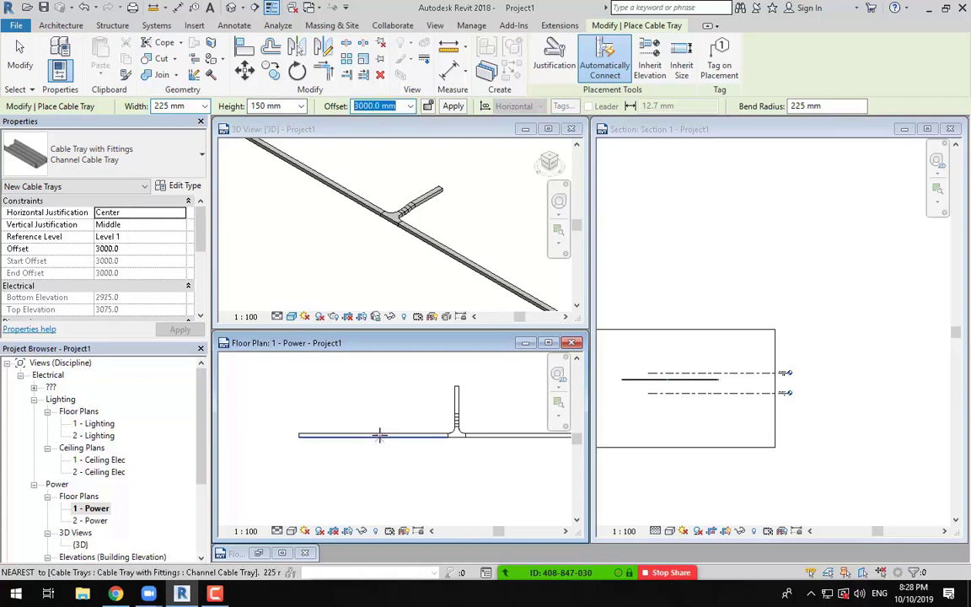
left_click(379, 435)
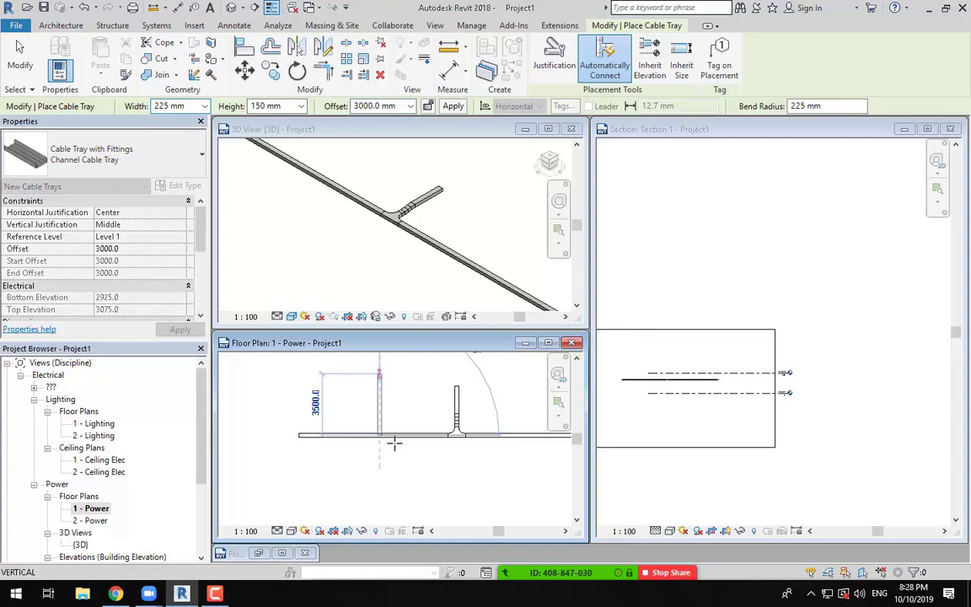
key("Escape")
key("Escape")
Compare the vertical inside bend and vertical outside bend of the higher second branch in the 3D view.
left_click(347, 277)
middle_click_drag(322, 172, 358, 184)
scroll(327, 282, "up", 4)
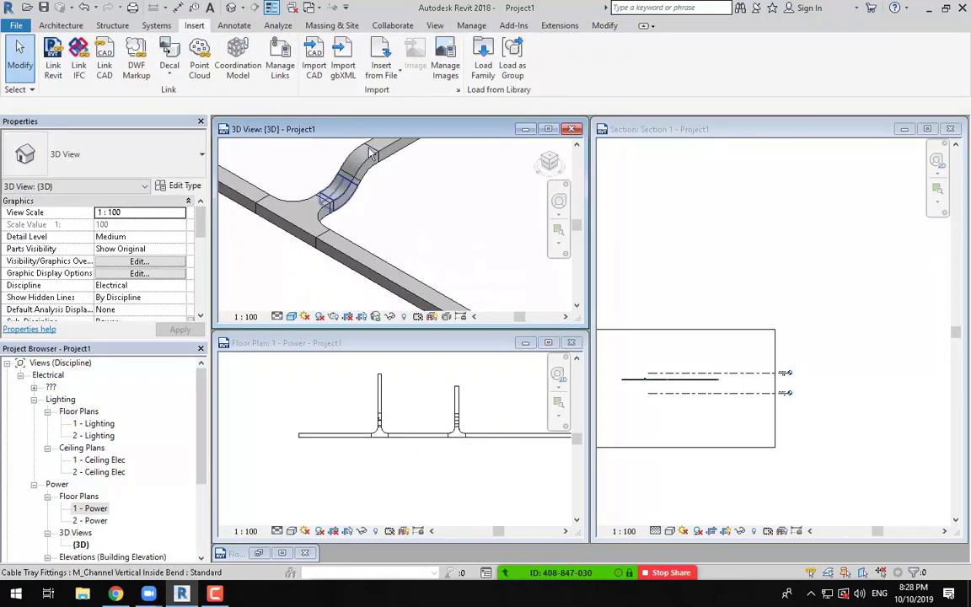
left_click(353, 202)
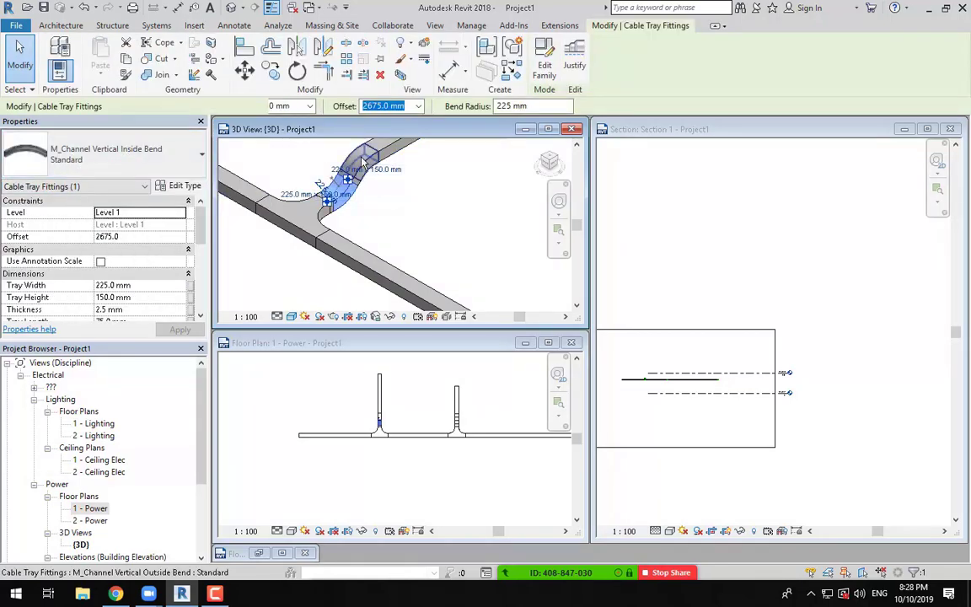
left_click(358, 159)
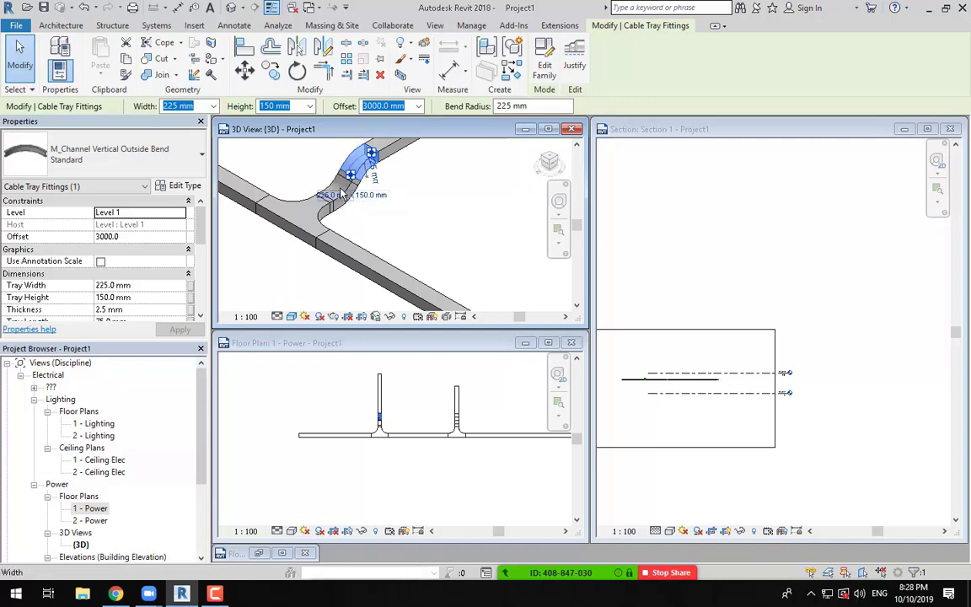
key("Escape")
left_click(353, 198)
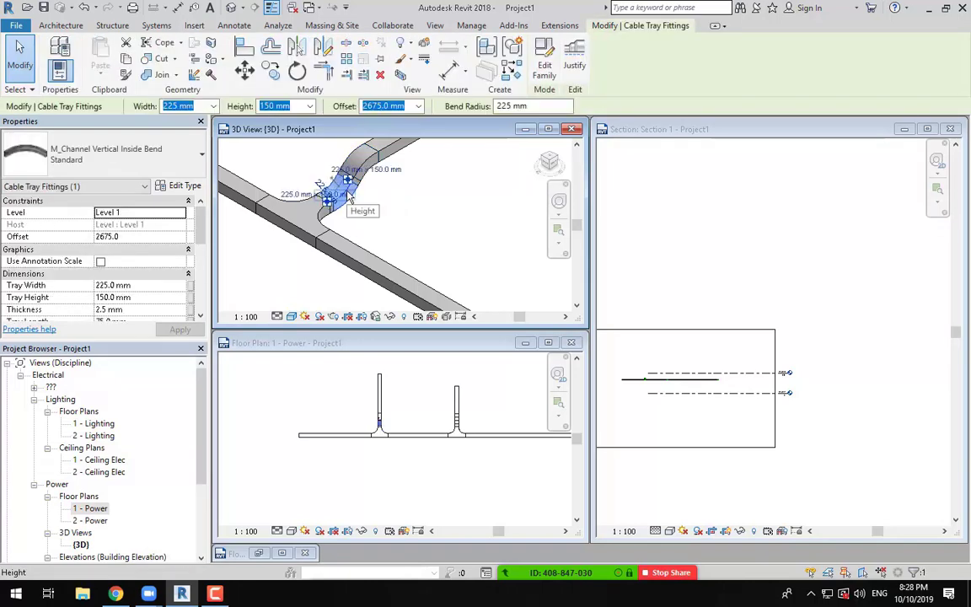
scroll(346, 191, "up", 3)
middle_click_drag(419, 282, 420, 366)
scroll(392, 235, "up", 1)
left_click(390, 200)
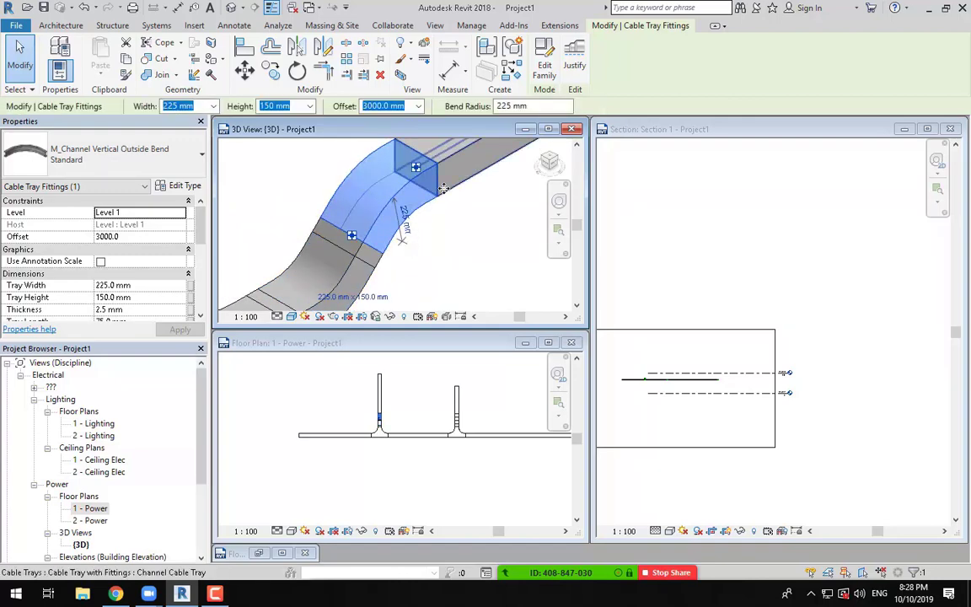
scroll(435, 218, "down", 4)
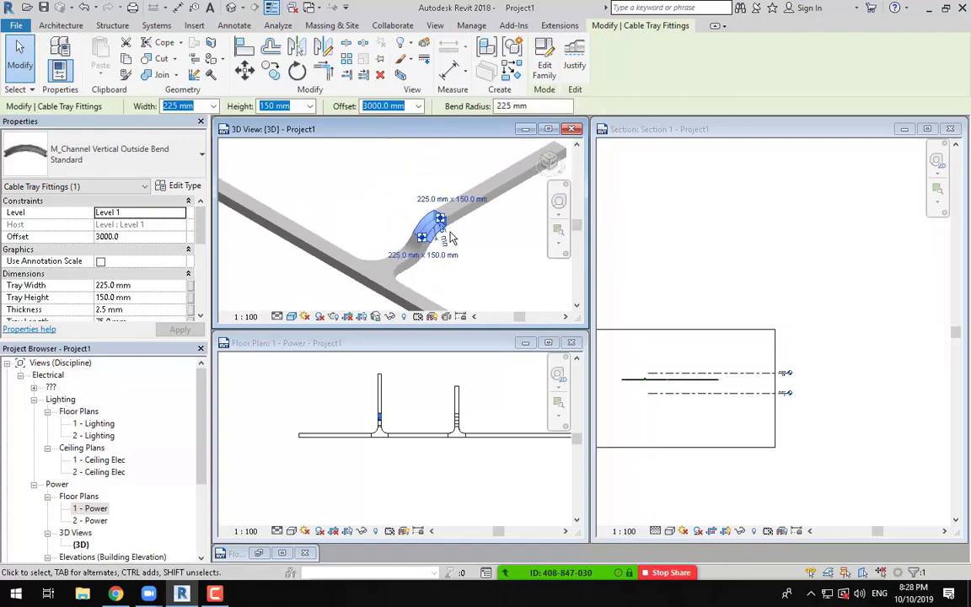
middle_click_drag(438, 219, 448, 262)
key("Escape")
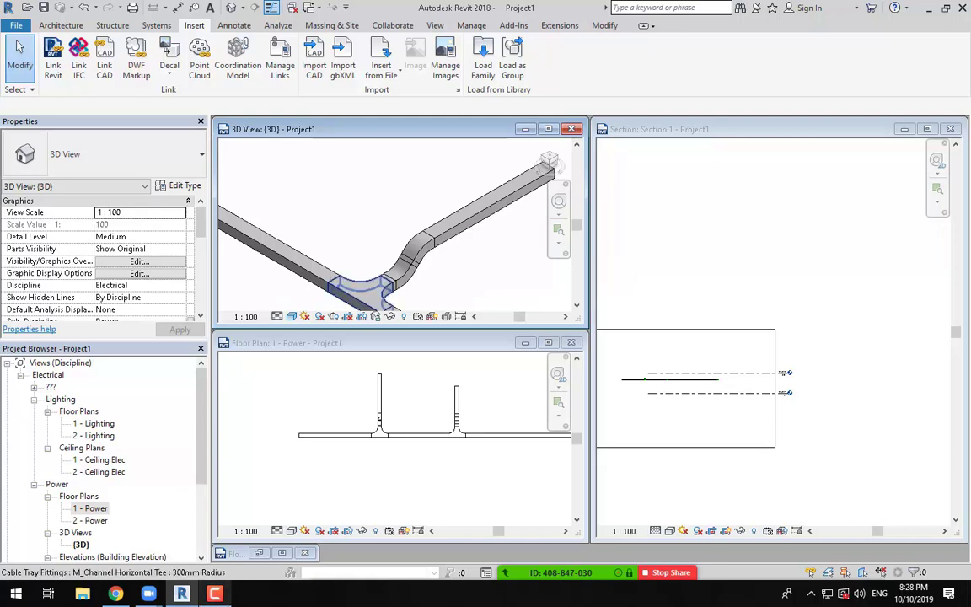
left_click(215, 593)
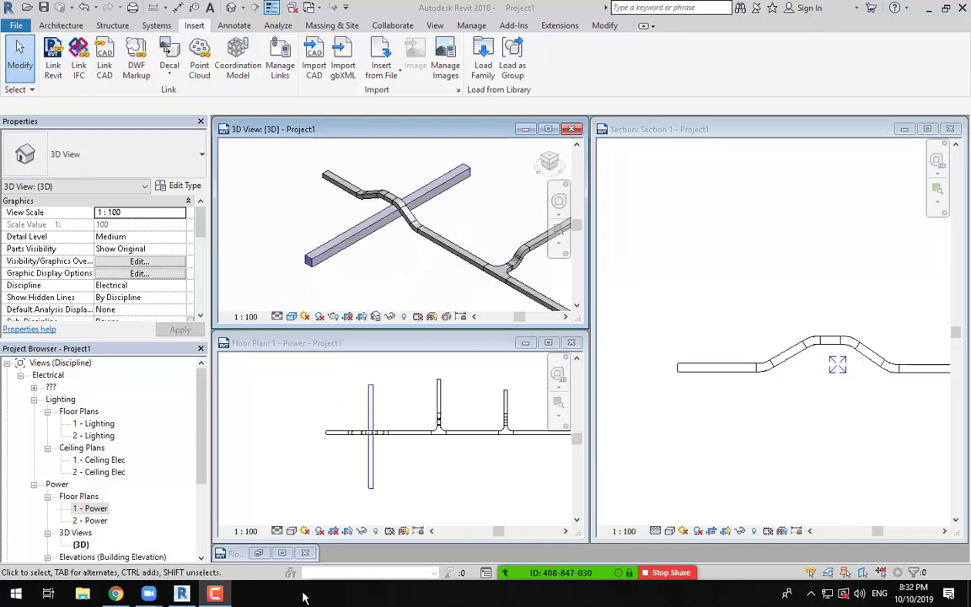
left_click(215, 594)
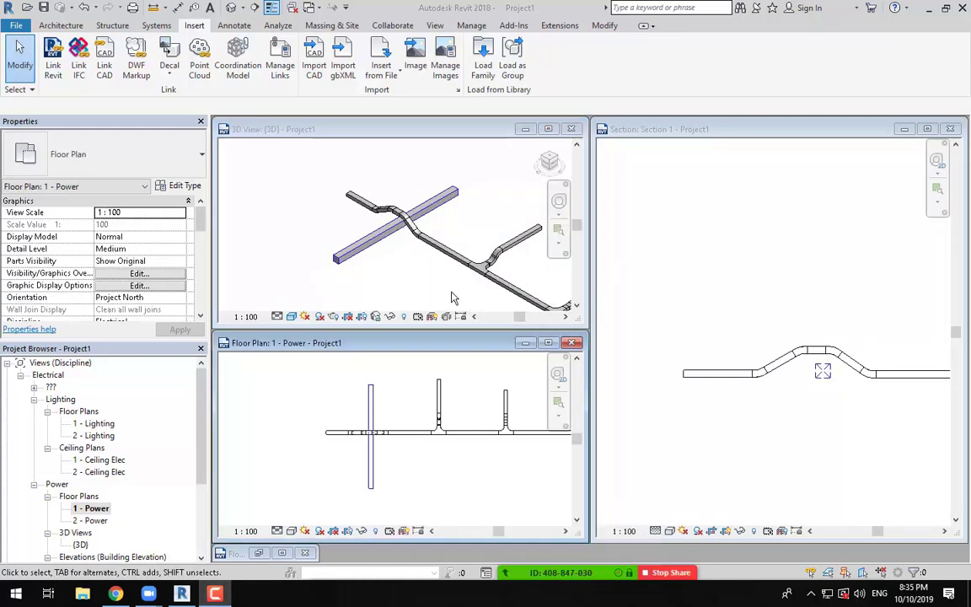
left_click(215, 593)
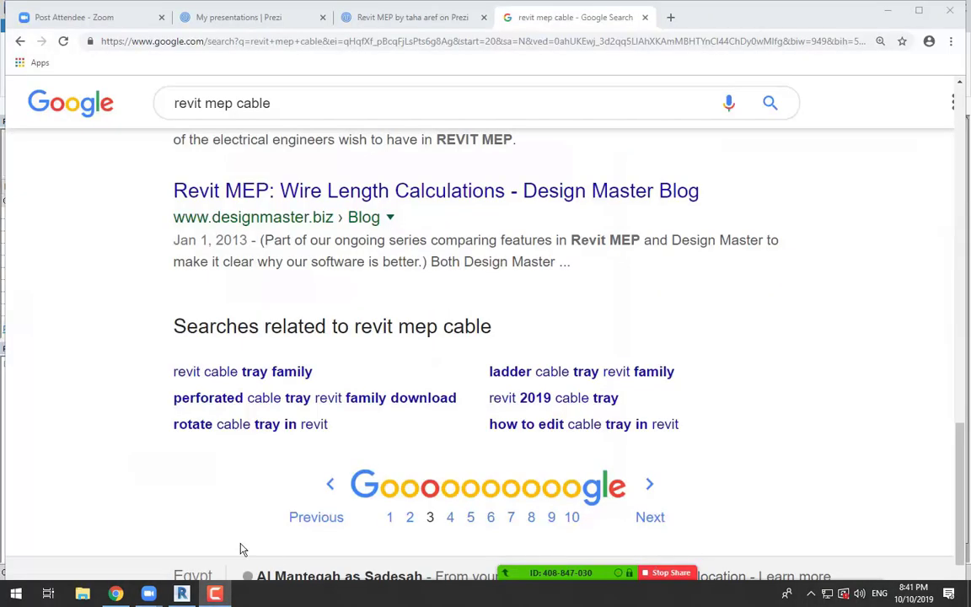
Switch back to Revit and look over the main tray run and its branches in the 3D view and Power plan.
left_click(181, 594)
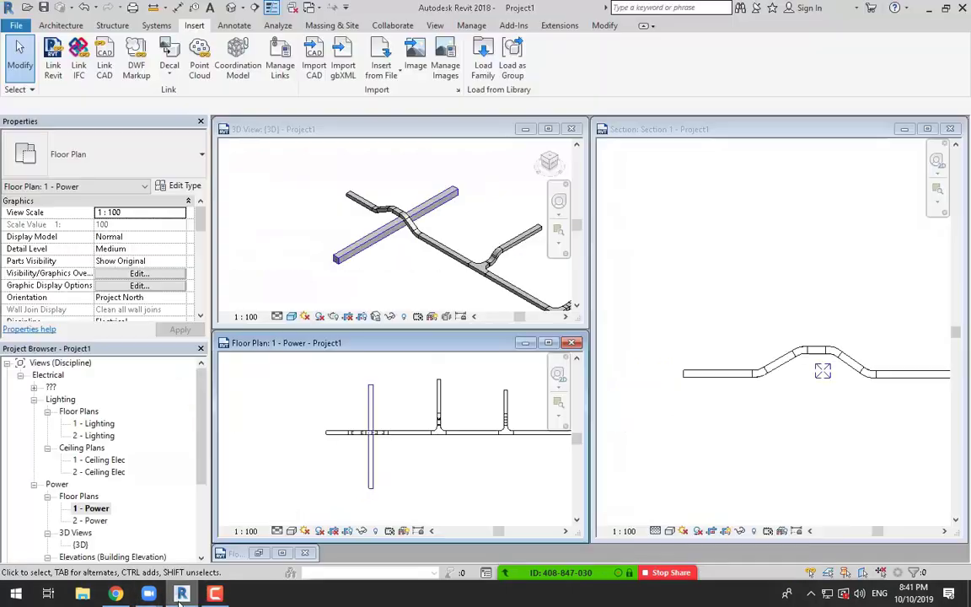
left_click(727, 310)
left_click(215, 593)
left_click(702, 573)
left_click(392, 271)
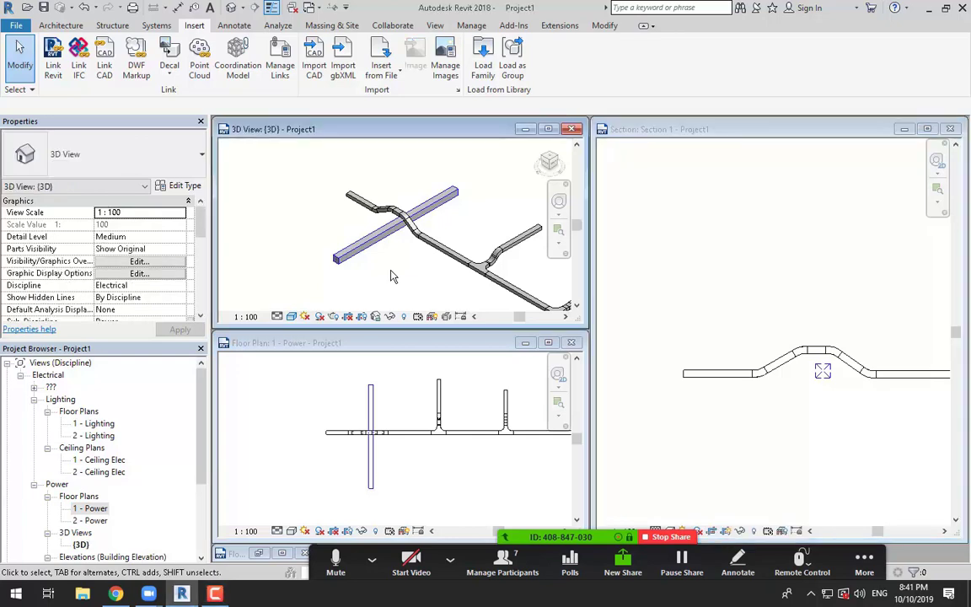
scroll(393, 266, "down", 1)
middle_click_drag(401, 275, 394, 256)
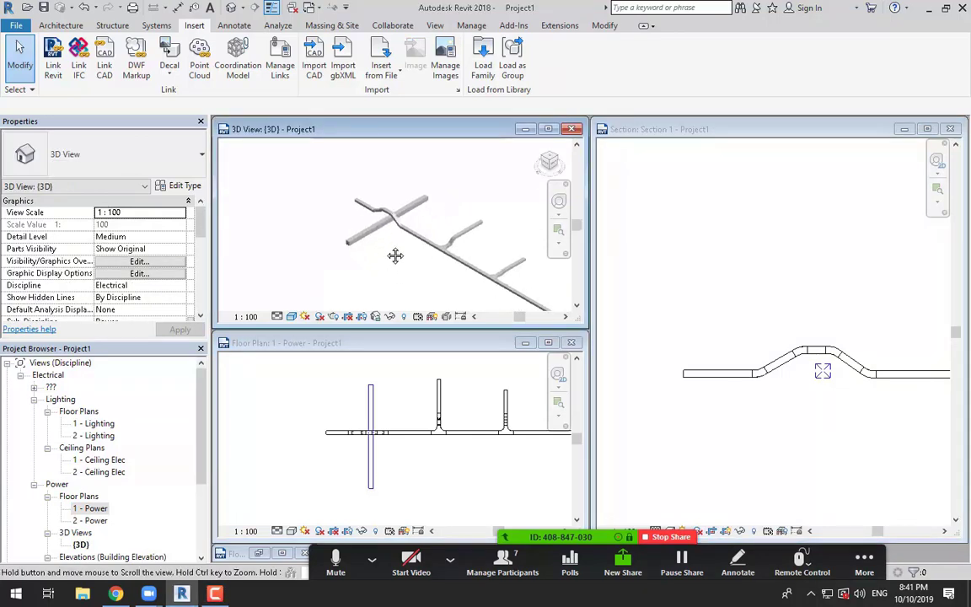
left_click(340, 399)
scroll(341, 406, "up", 1)
left_click(392, 270)
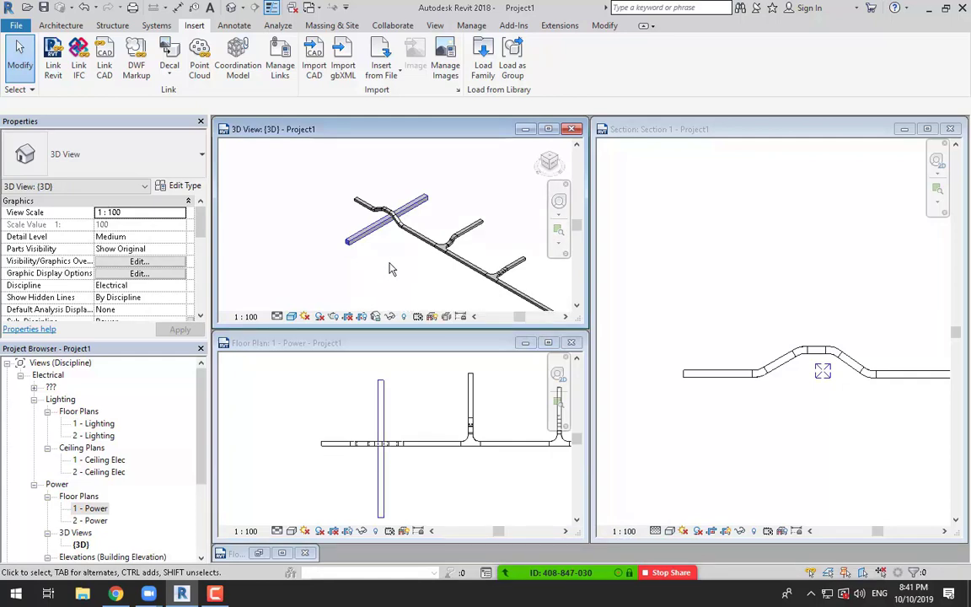
scroll(364, 234, "down", 1)
scroll(347, 238, "up", 1)
scroll(347, 239, "up", 1)
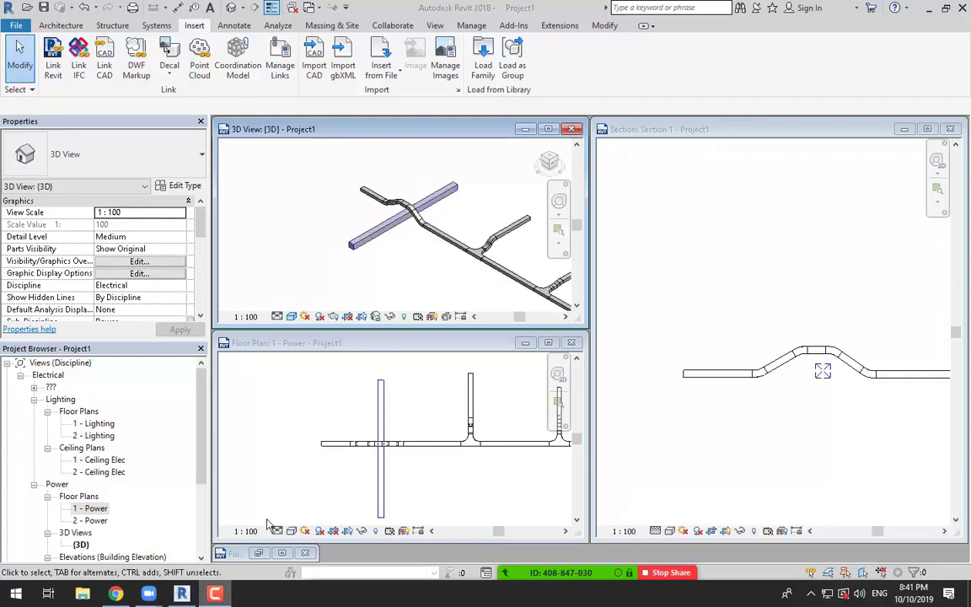
Review the fittings assigned in the type properties of the main tray segment between the crossover and the first branch.
left_click(444, 237)
left_click(199, 185)
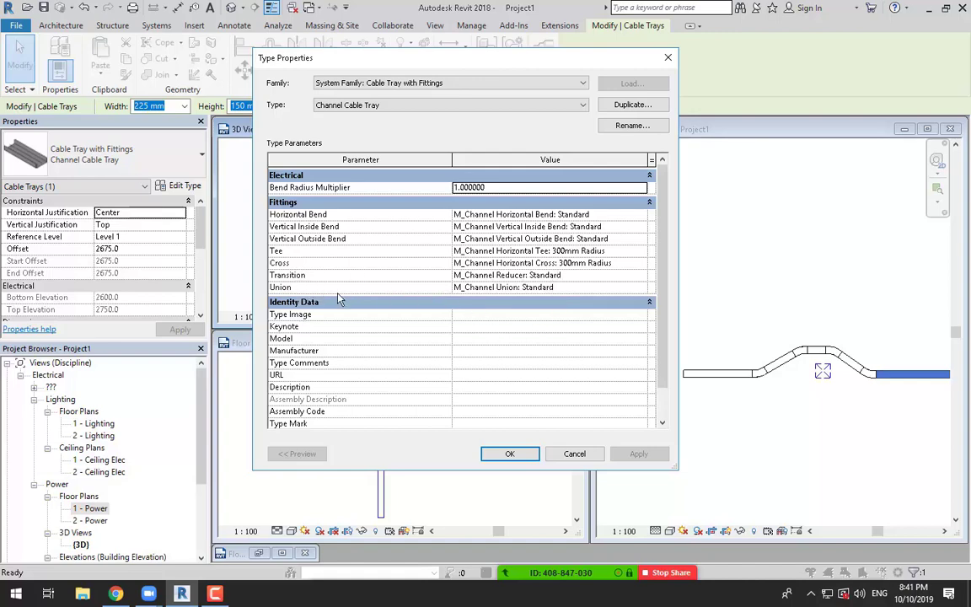
left_click(518, 451)
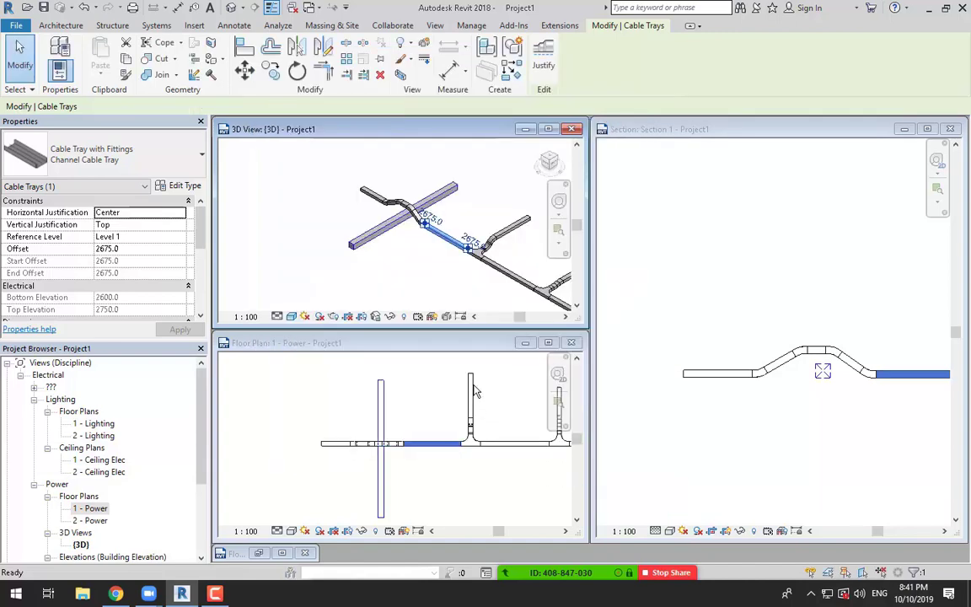
scroll(409, 252, "down", 2)
left_click(428, 268)
left_click(716, 413)
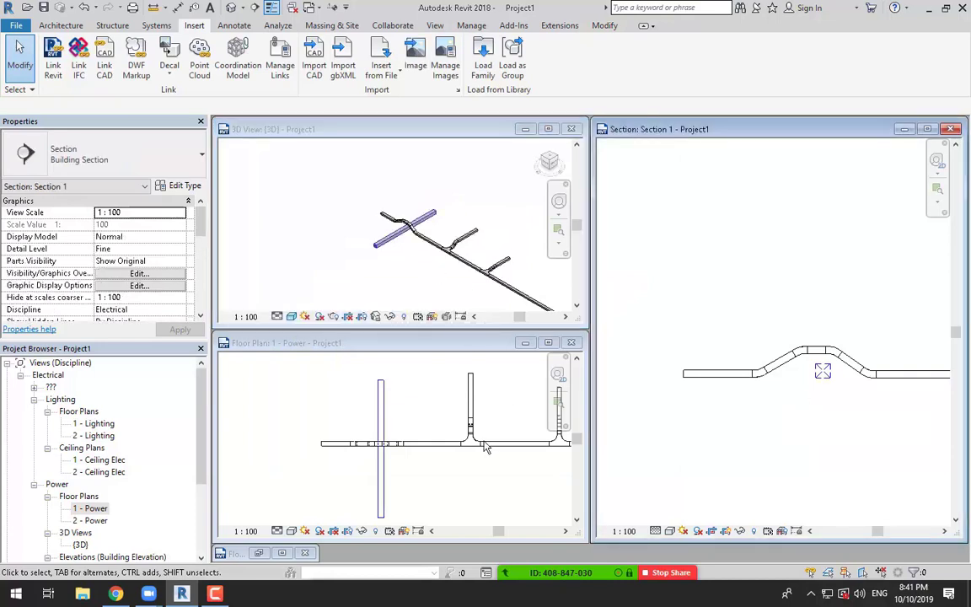
left_click(432, 405)
scroll(808, 434, "down", 6)
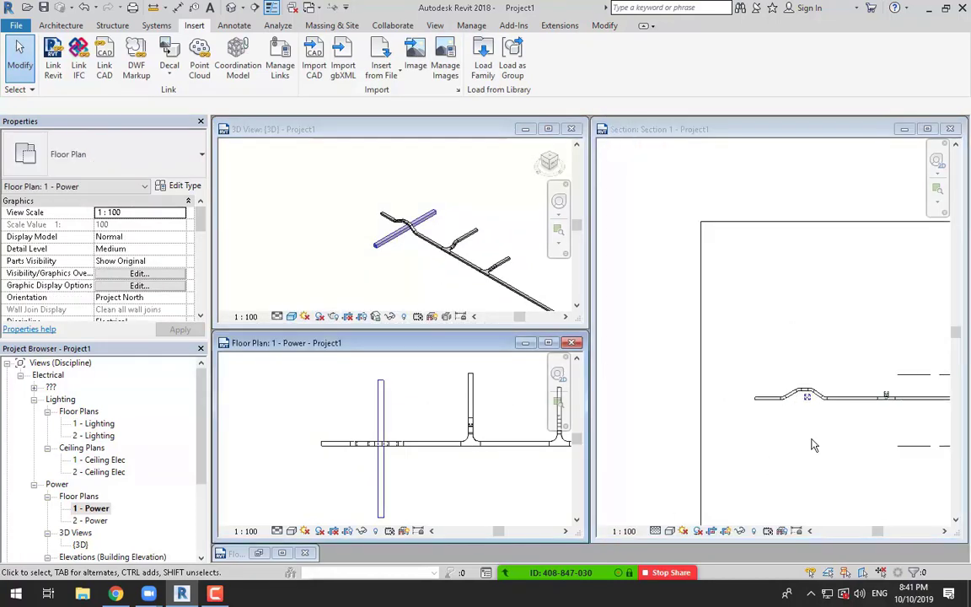
left_click(621, 433)
left_click(302, 403)
scroll(409, 428, "down", 4)
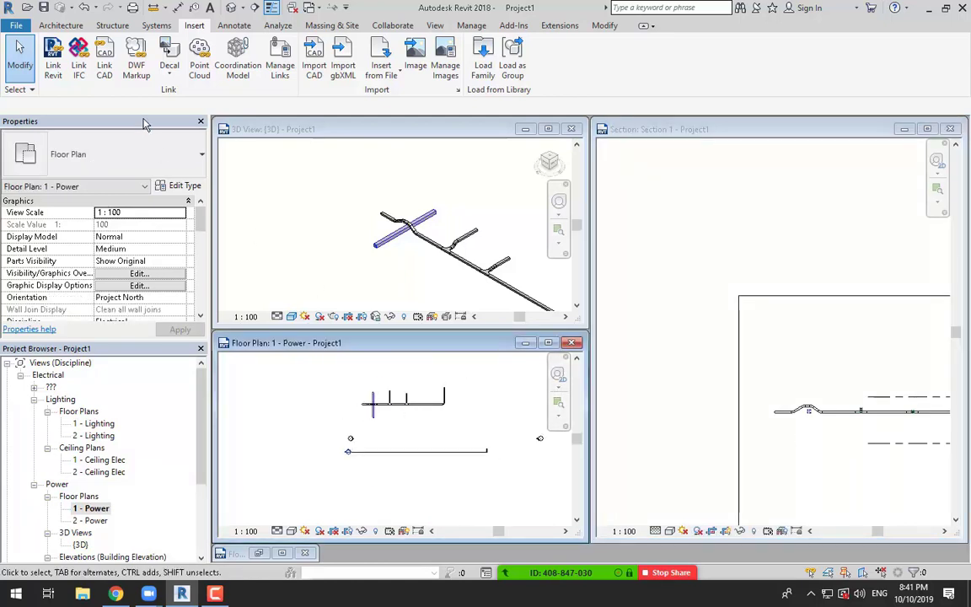
Save the project in the Documents folder under the name lec 2.
left_click(156, 25)
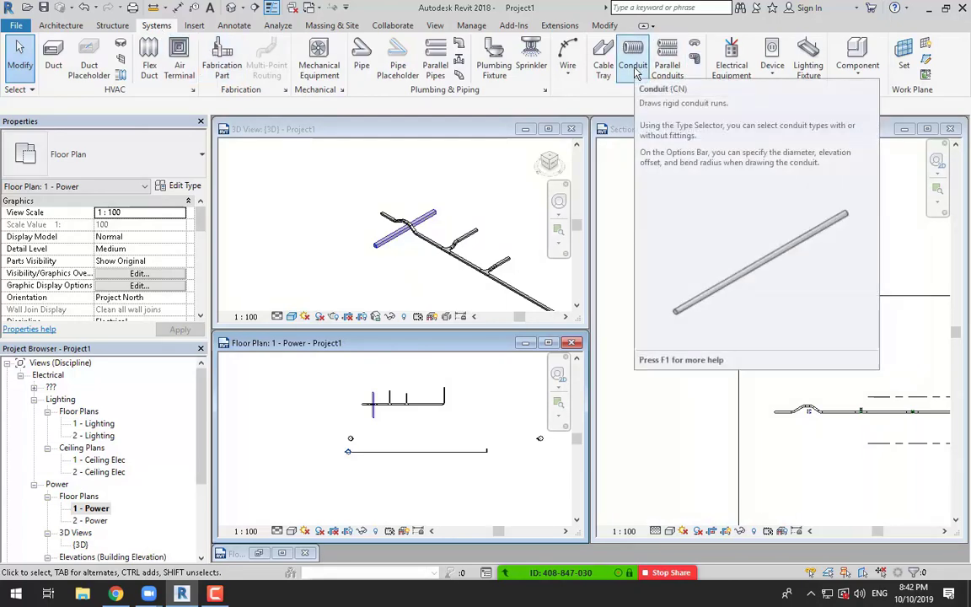
left_click(423, 260)
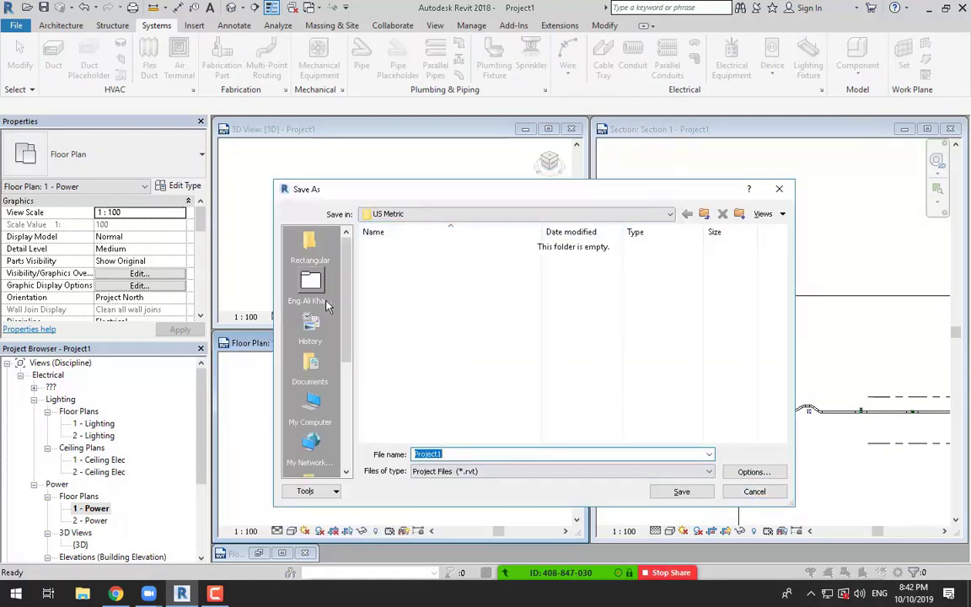
left_click(311, 367)
double_click(446, 455)
type("le")
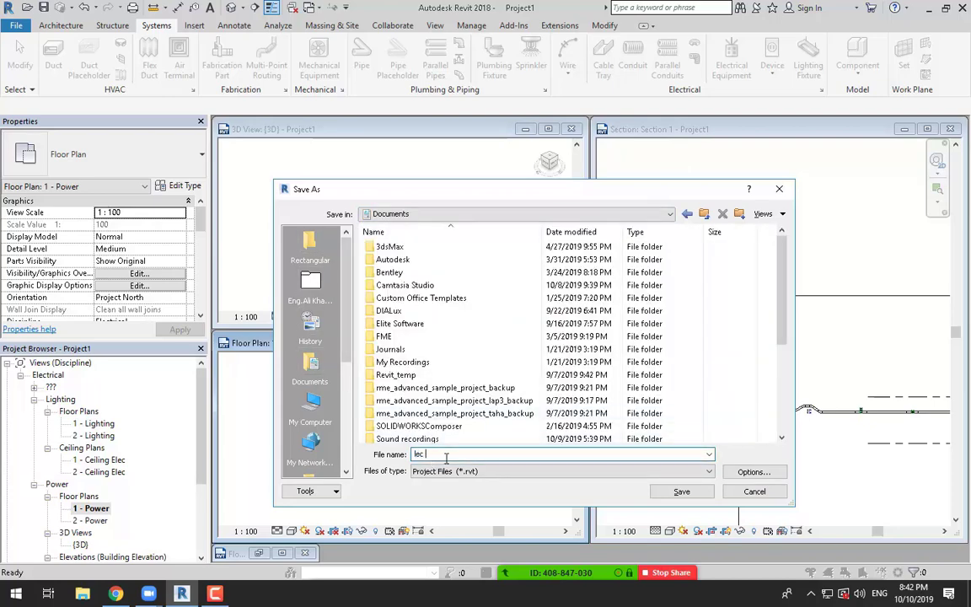
type("c")
key("Return")
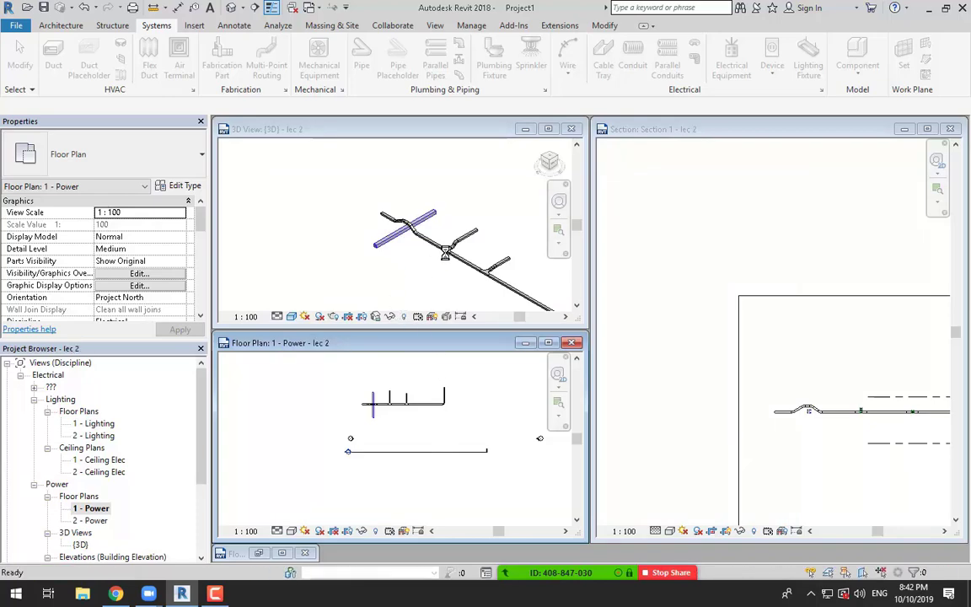
key("c")
key("n")
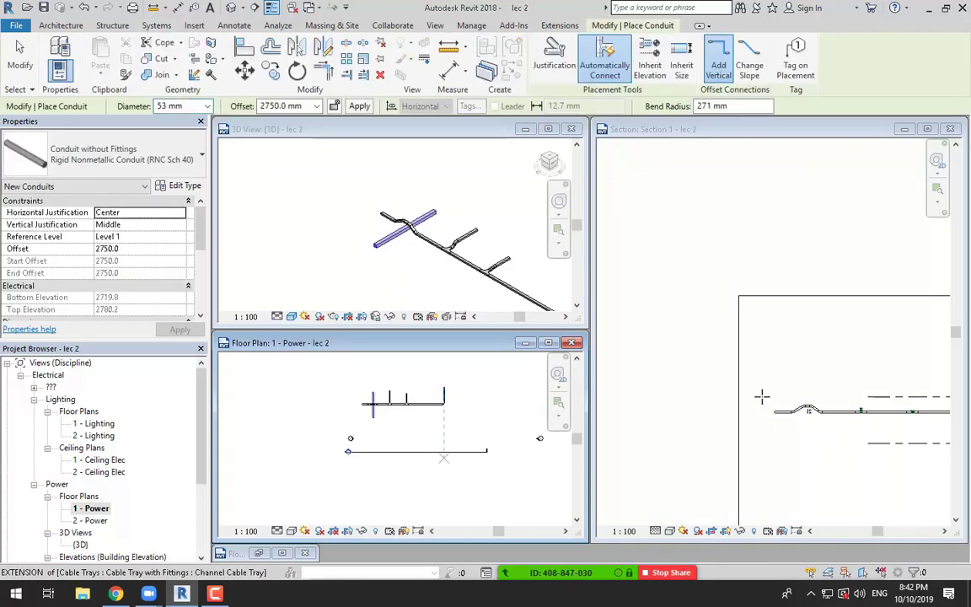
scroll(761, 396, "down", 2)
scroll(437, 428, "up", 3)
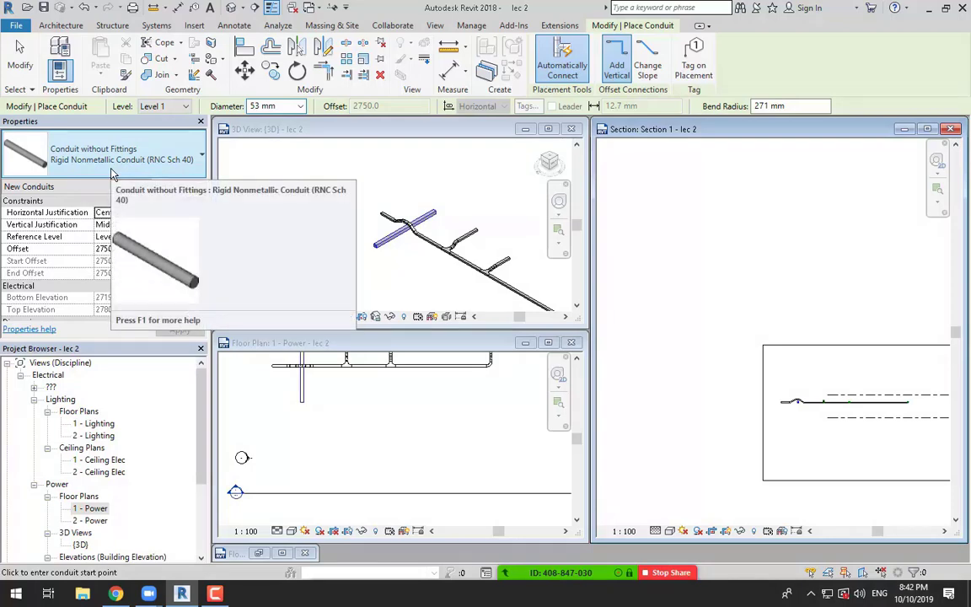
key("Escape")
Check the cable tray type of the horizontal segment between the two branches in the Power plan.
scroll(364, 411, "down", 1)
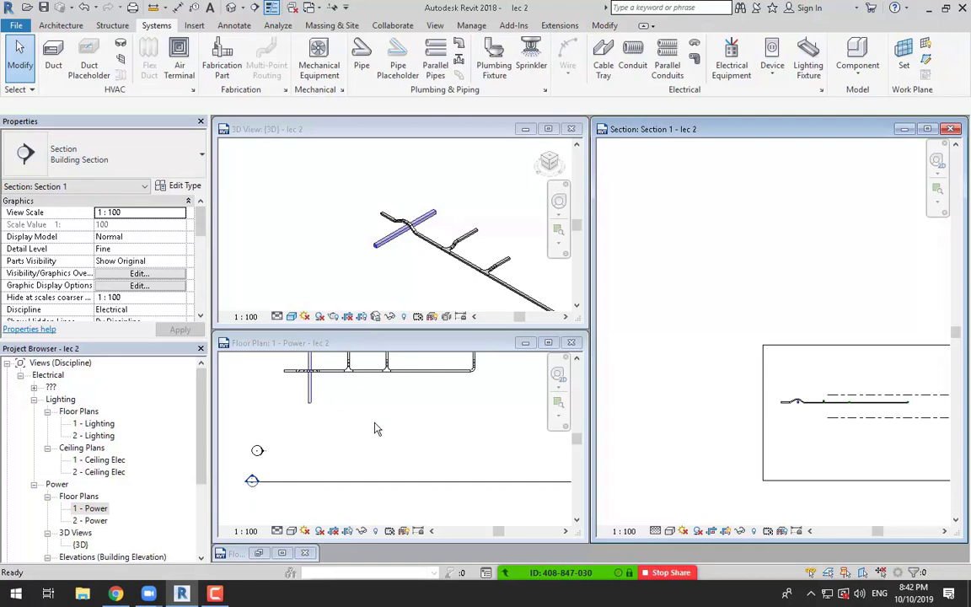
scroll(377, 429, "down", 2)
middle_click_drag(379, 426, 372, 419)
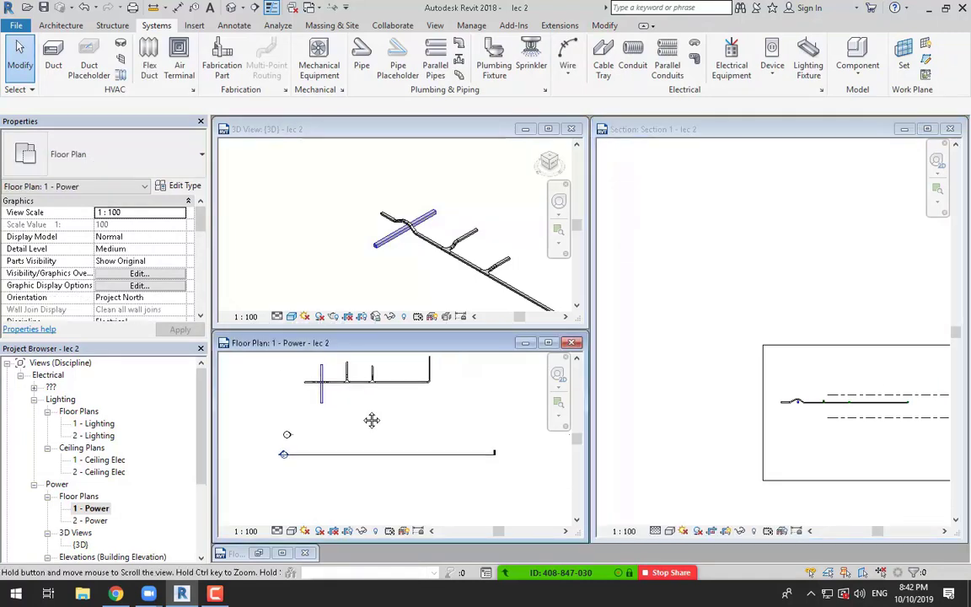
scroll(362, 415, "up", 1)
scroll(360, 397, "up", 4)
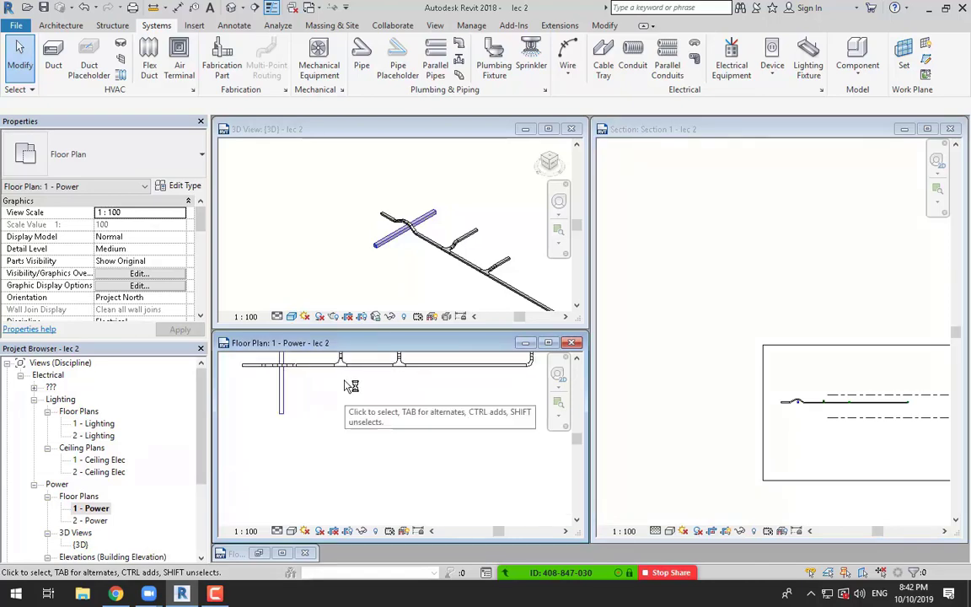
scroll(351, 390, "up", 1)
left_click(396, 360)
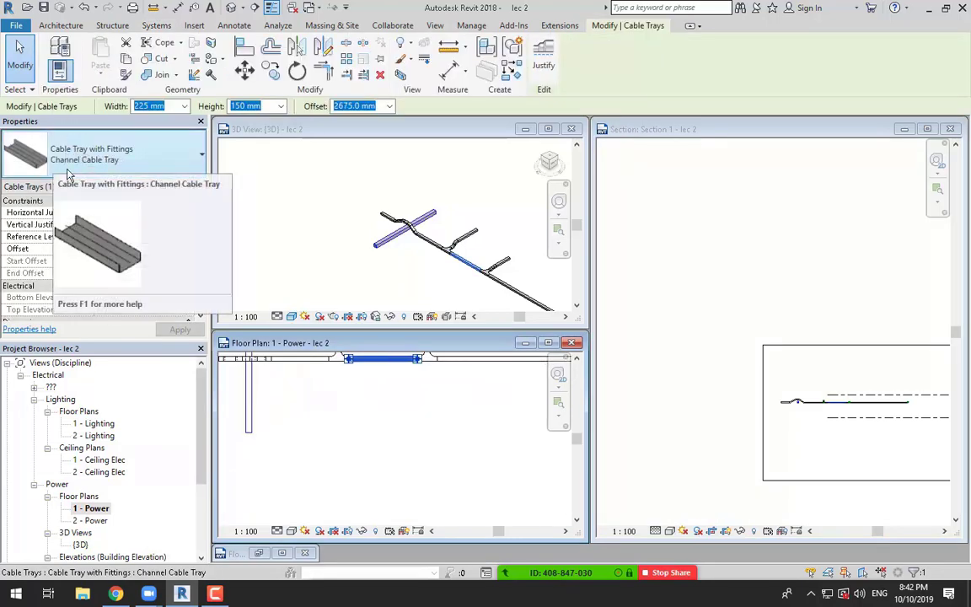
left_click(376, 419)
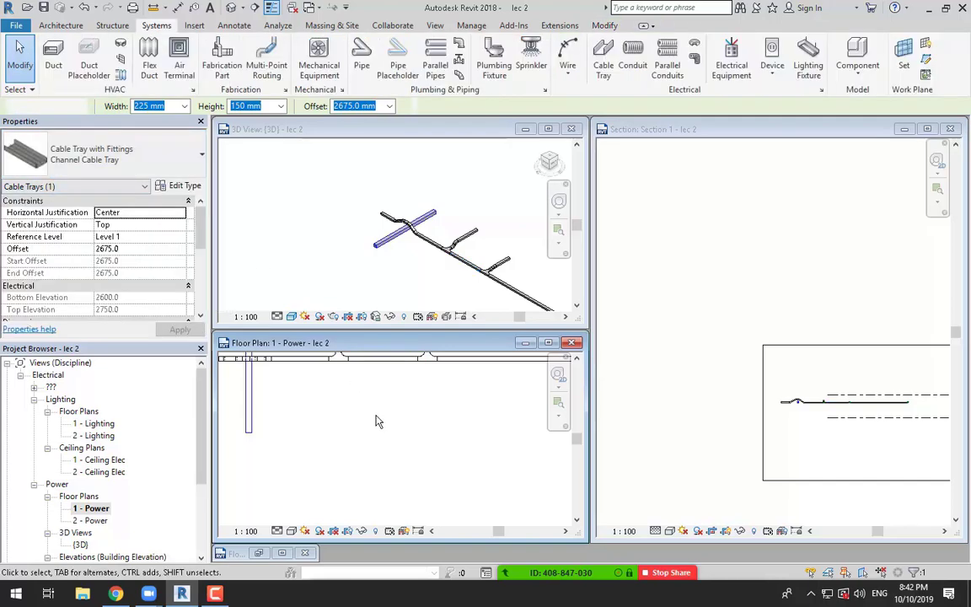
Draw an L-shaped Ladder Cable Tray, 225 mm wide and 150 mm high at 2691.2 mm offset, below the existing trays in the Power plan.
scroll(377, 408, "down", 2)
scroll(374, 406, "down", 1)
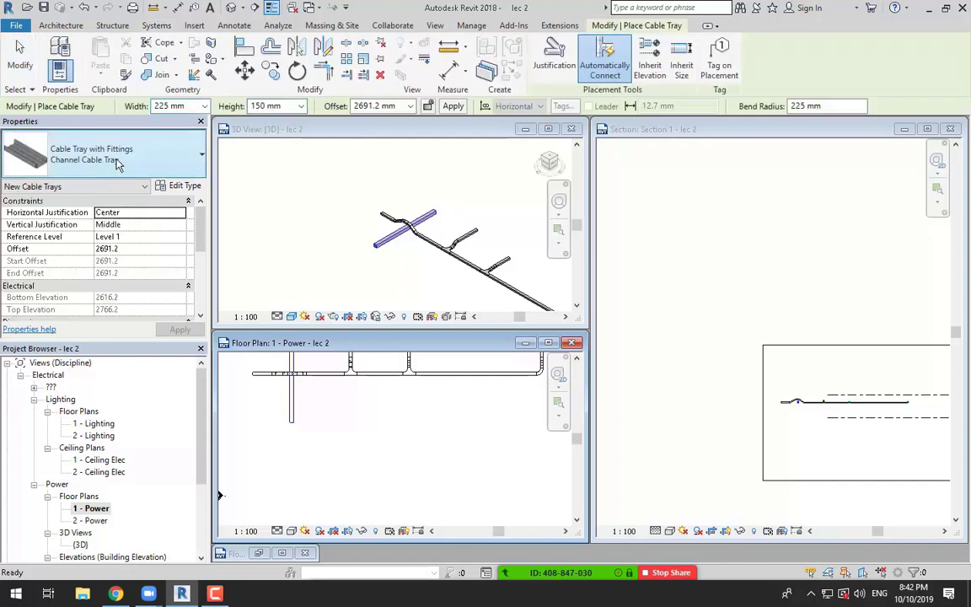
left_click(156, 163)
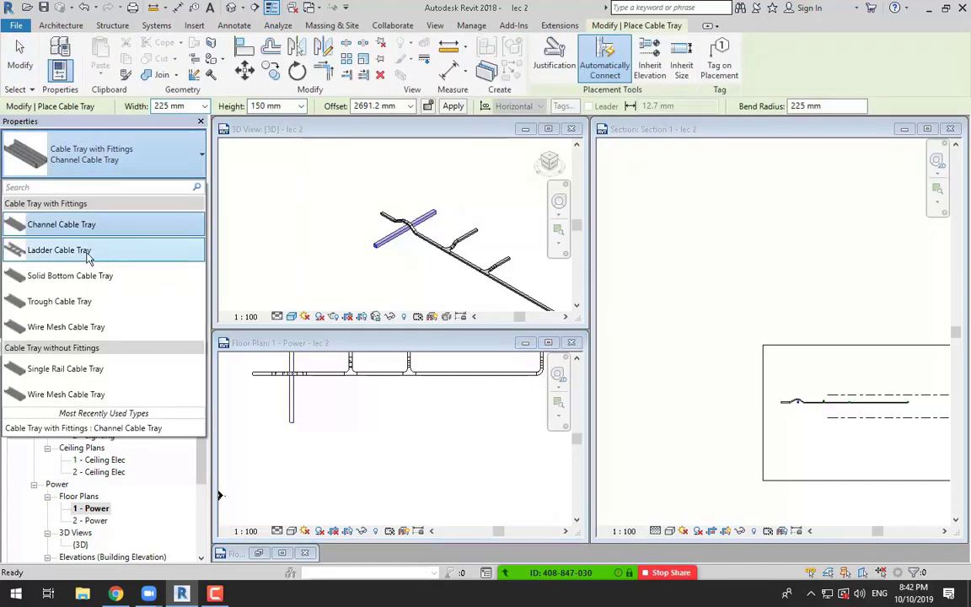
mouse_move(92, 253)
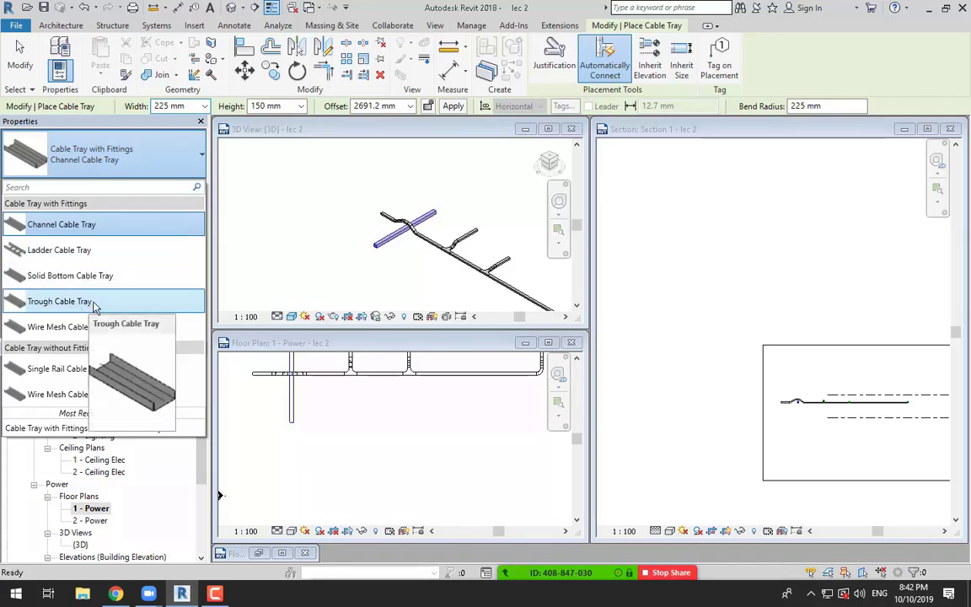
mouse_move(94, 307)
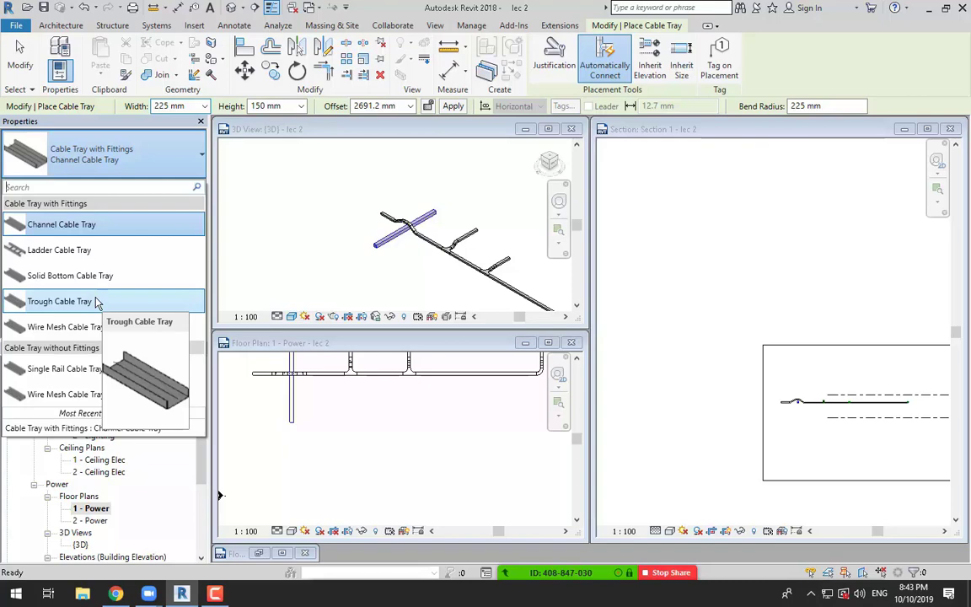
left_click(61, 249)
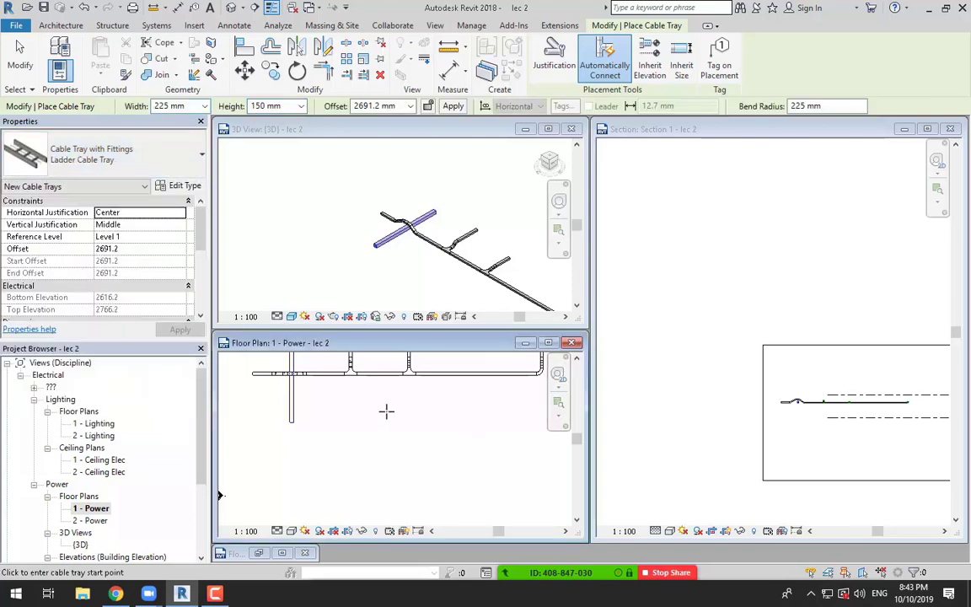
mouse_move(319, 396)
middle_mouse_down()
mouse_move(330, 384)
mouse_move(315, 400)
mouse_move(322, 404)
middle_mouse_up()
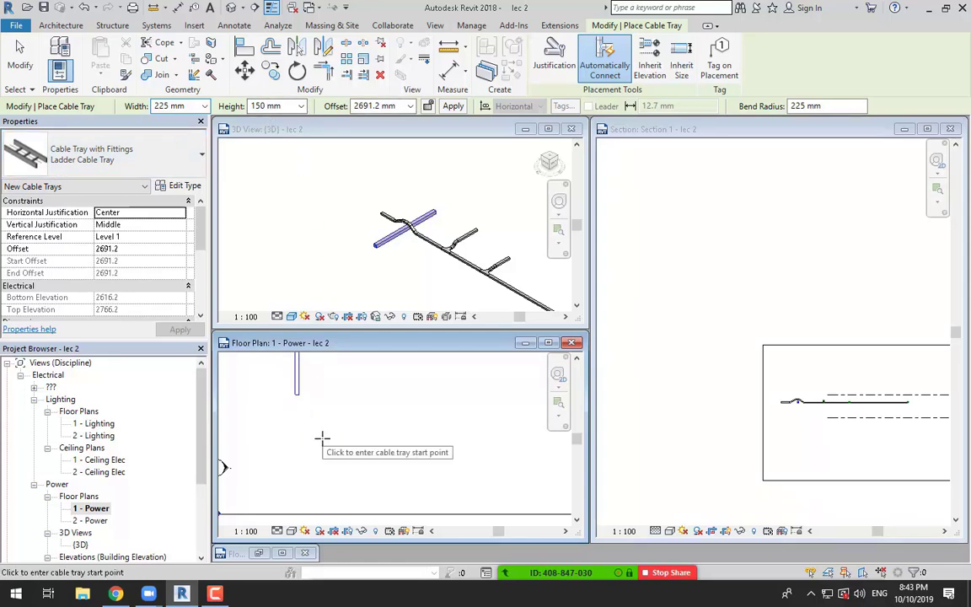
left_click(281, 431)
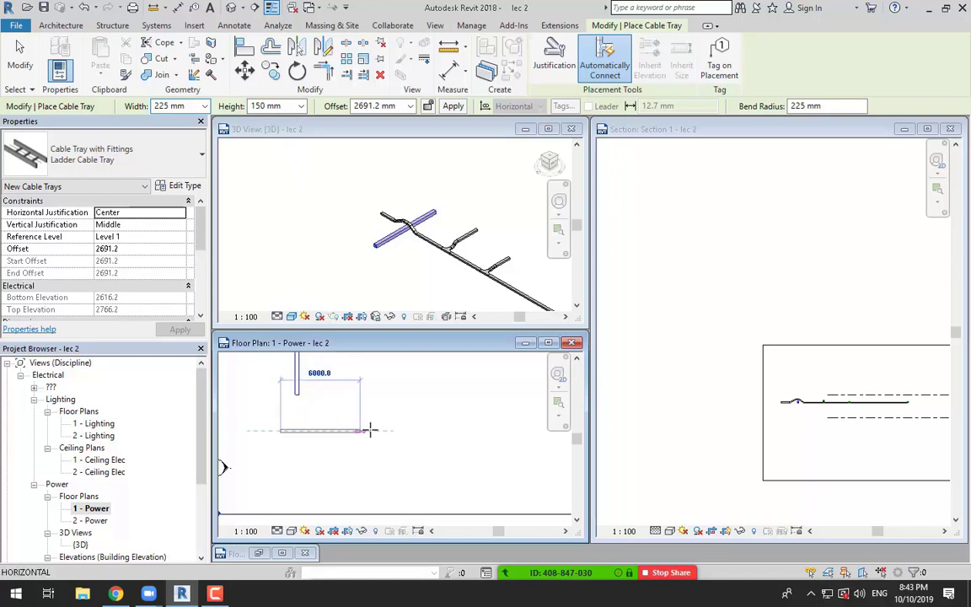
left_click(428, 431)
scroll(427, 384, "down", 1)
middle_click_drag(435, 395, 425, 423)
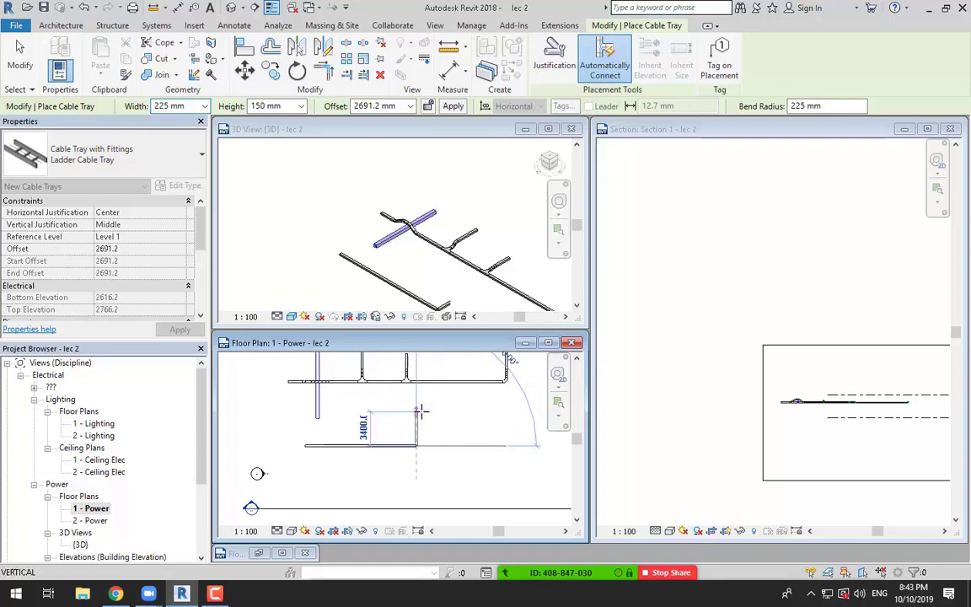
key("Escape")
key("Escape")
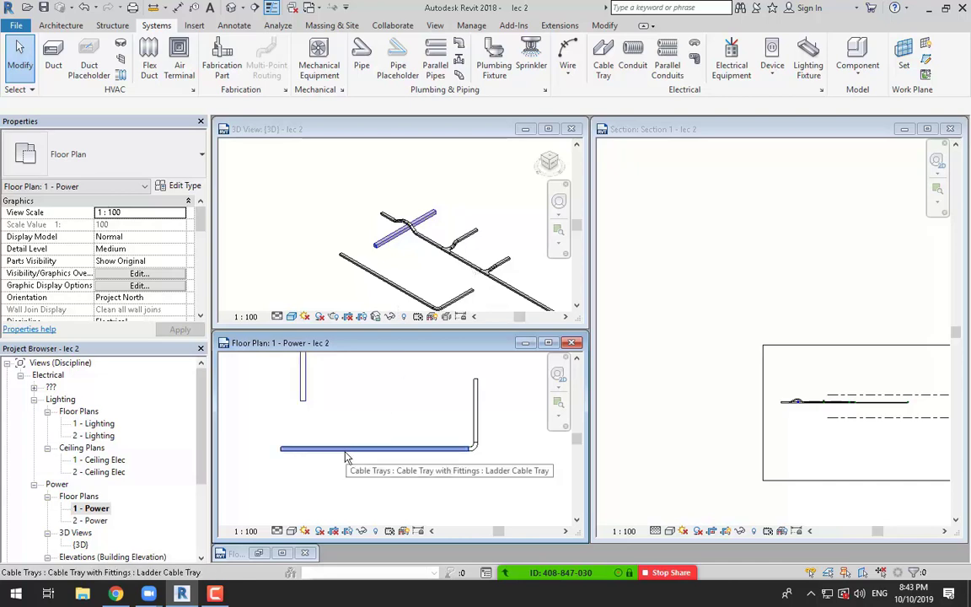
Set the Power plan's detail level to Fine.
left_click(282, 533)
left_click(282, 477)
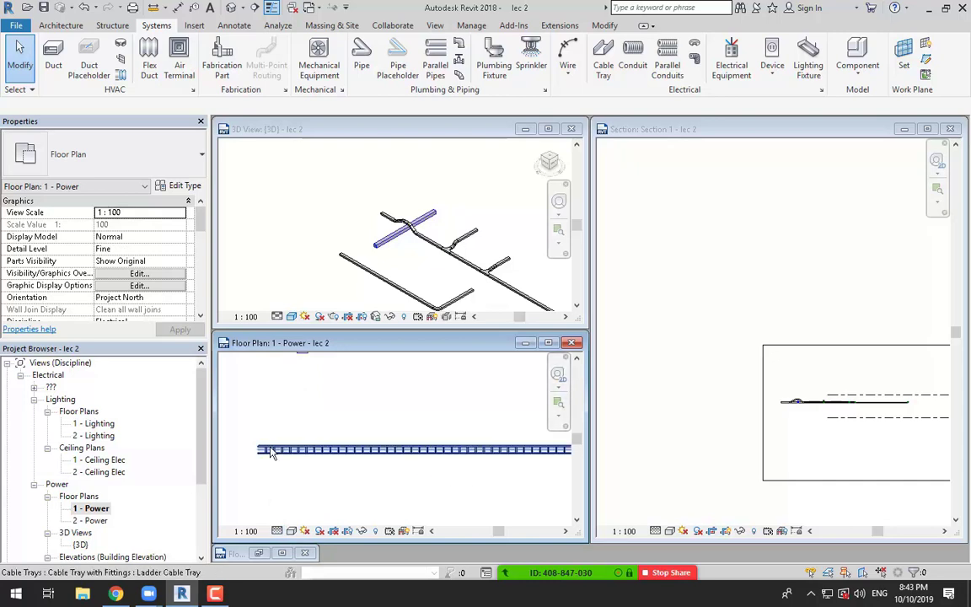
scroll(321, 451, "up", 1)
left_click(277, 531)
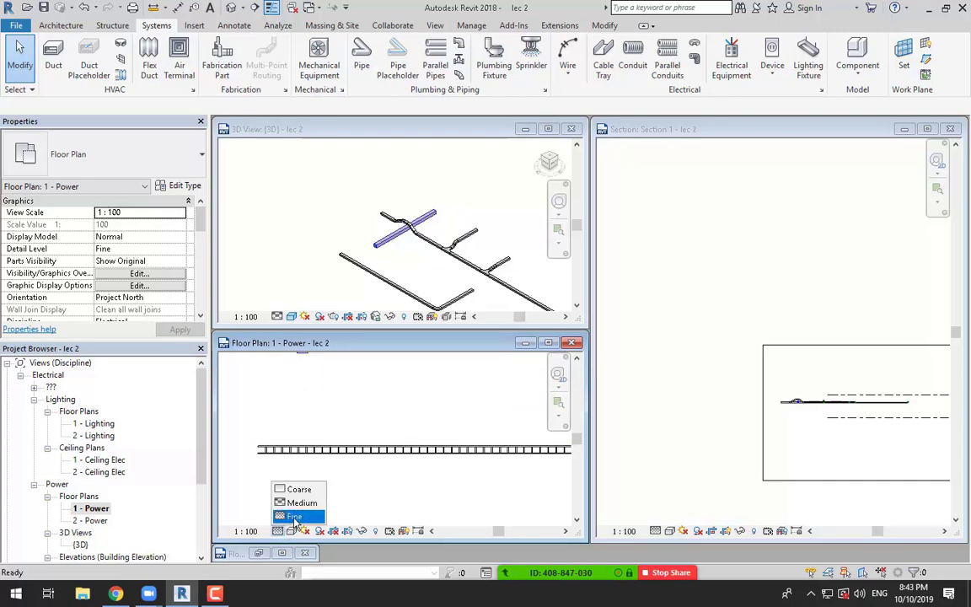
Delete all the cable trays and their fittings from the Power plan, keeping the section line and elevation markers.
left_click(295, 517)
scroll(396, 402, "down", 3)
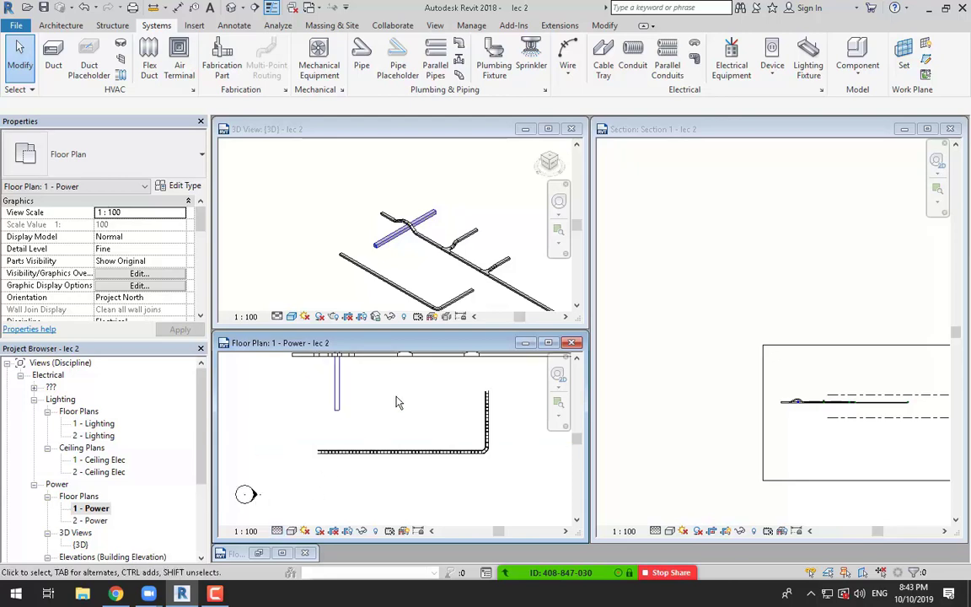
middle_click_drag(422, 411, 425, 420)
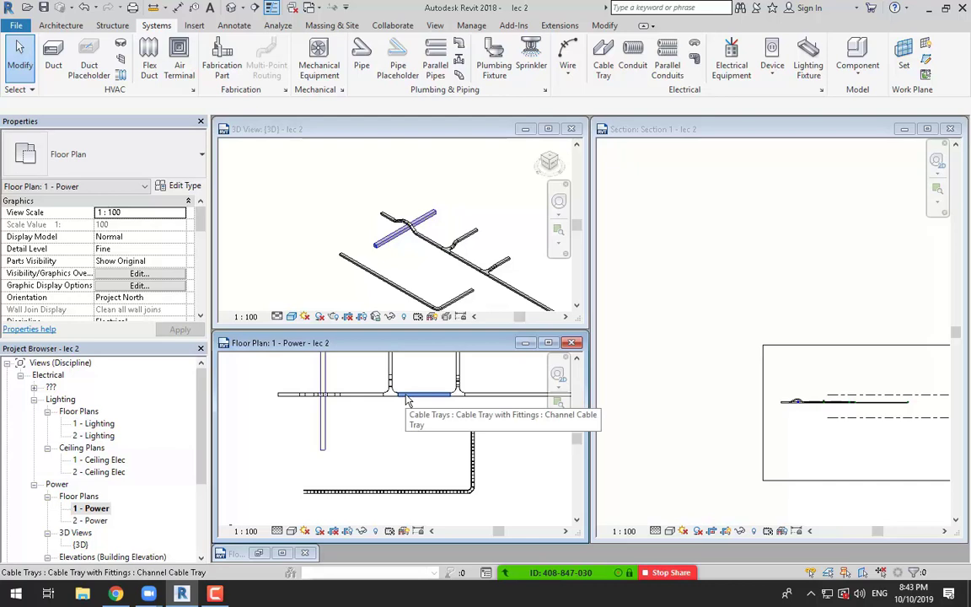
scroll(427, 421, "down", 2)
middle_click_drag(446, 441, 423, 441)
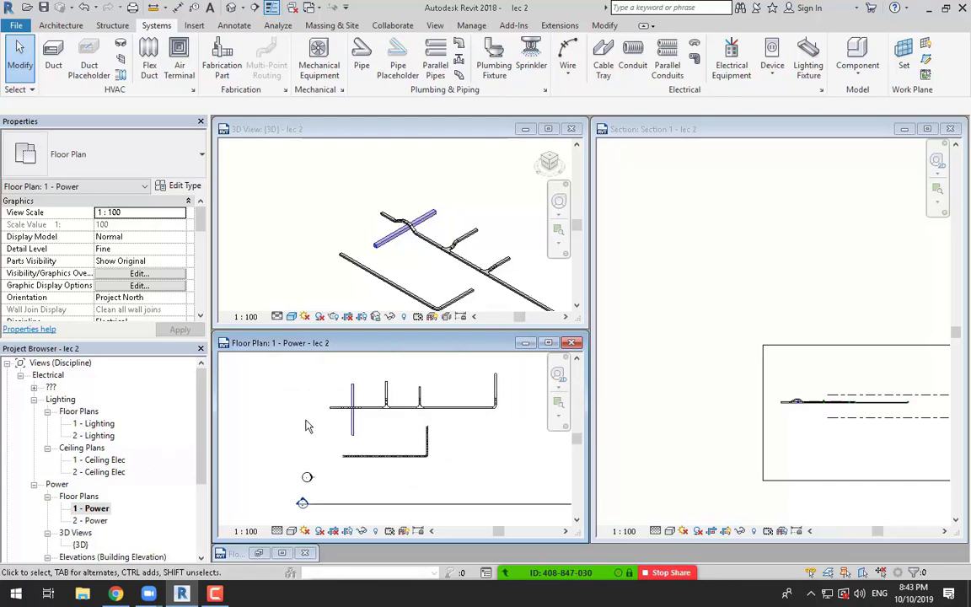
middle_click_drag(439, 440, 390, 459)
scroll(390, 460, "down", 1)
left_click_drag(310, 391, 487, 498)
key("Delete")
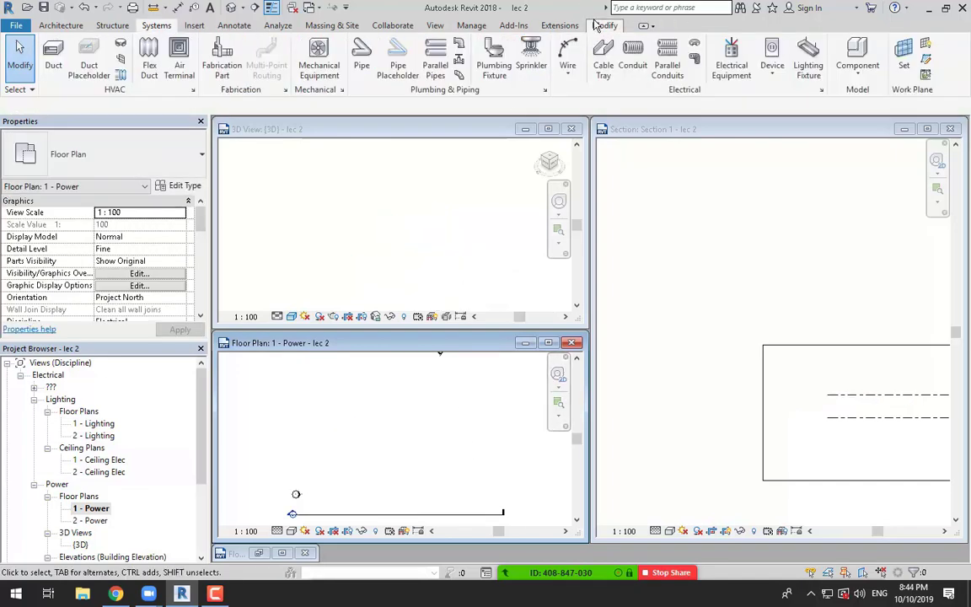
Begin placing a conduit in the Power plan using the Conduit without Fittings type Rigid Nonmetallic Conduit (RNC Sch 40) at 2750 mm offset.
left_click(633, 56)
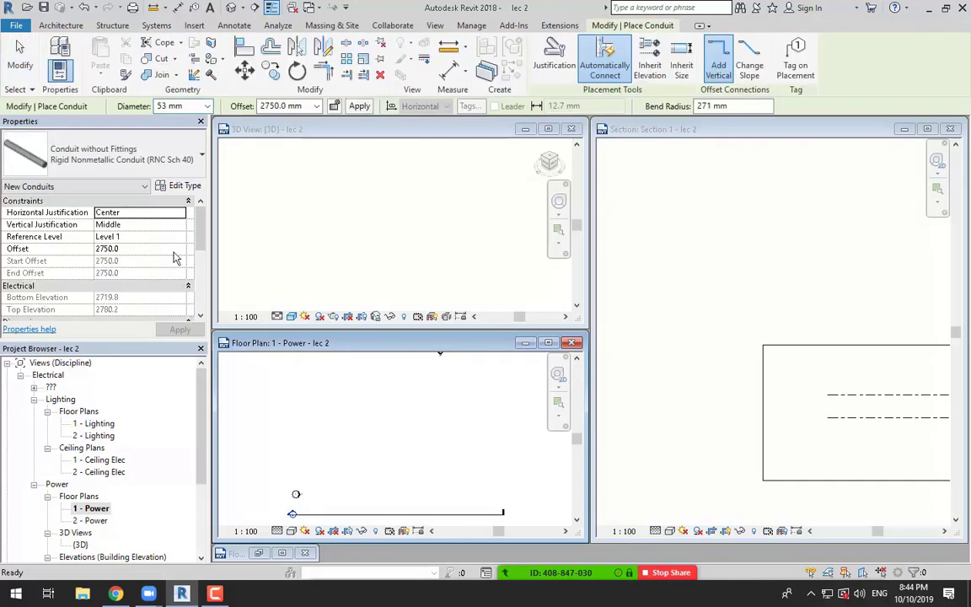
left_click(185, 161)
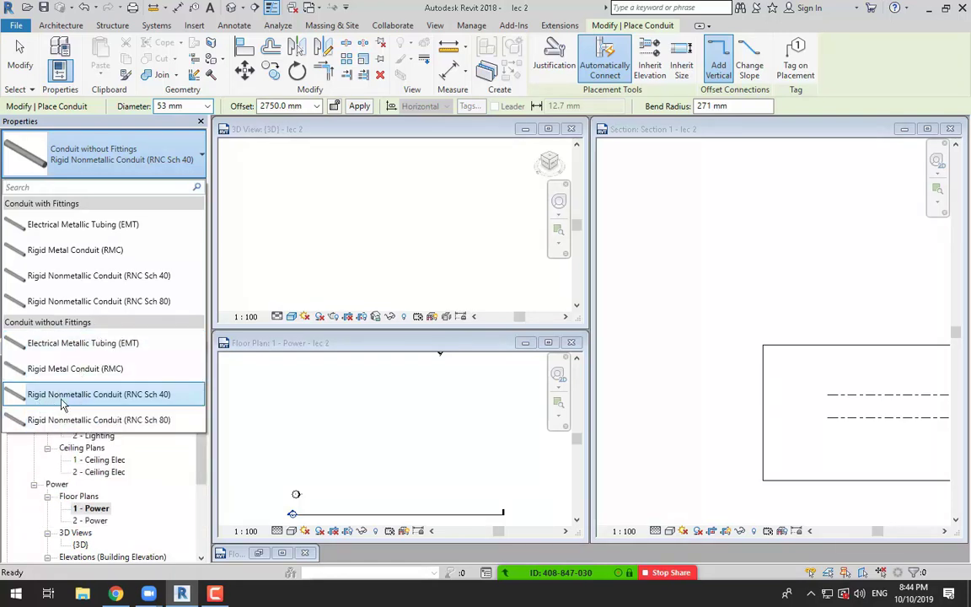
left_click(162, 399)
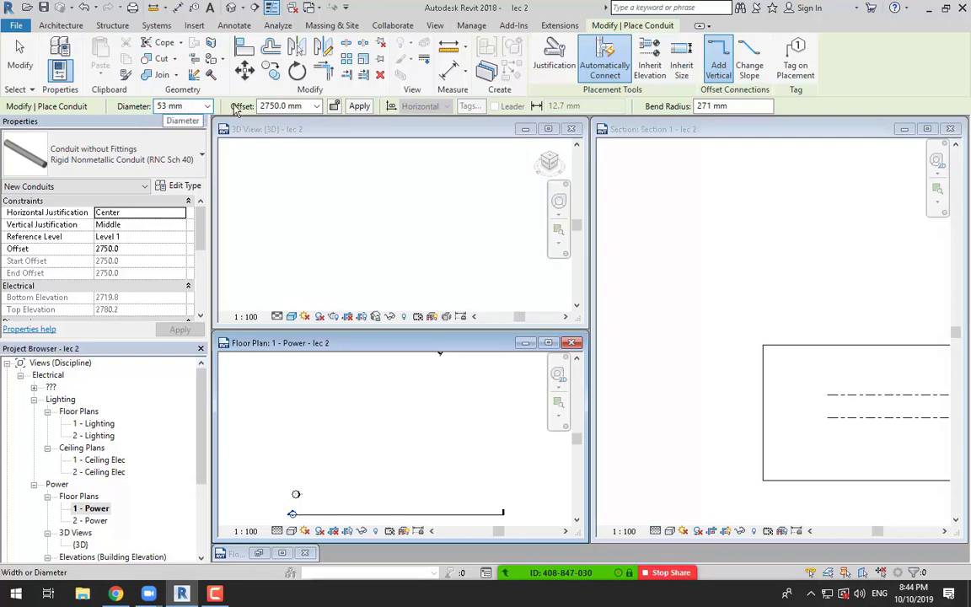
left_click_drag(304, 105, 250, 113)
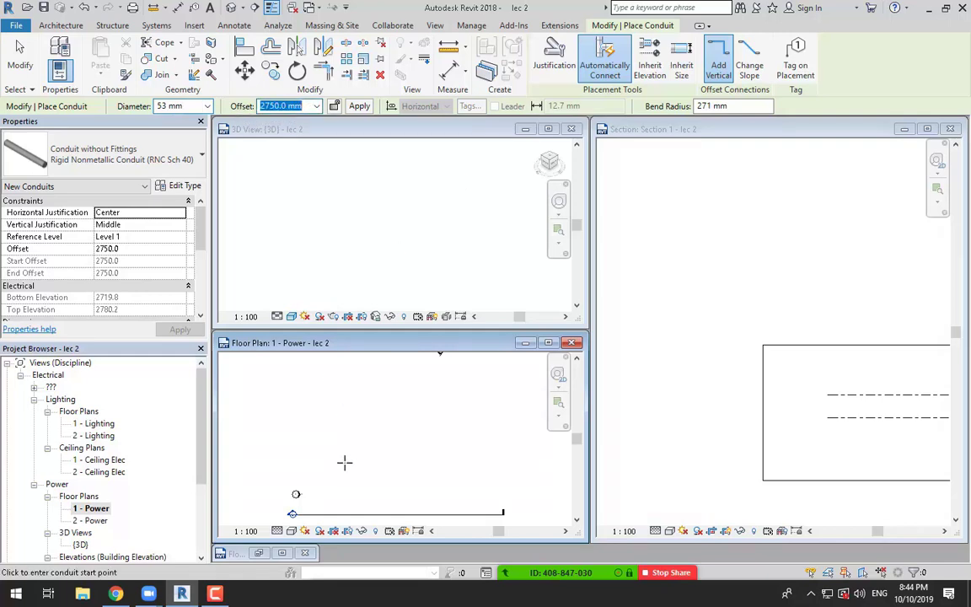
Draw a horizontal 53 mm conduit 12000 mm long at 2750 mm offset in the 1 - Power floor plan.
middle_click_drag(362, 451, 310, 425)
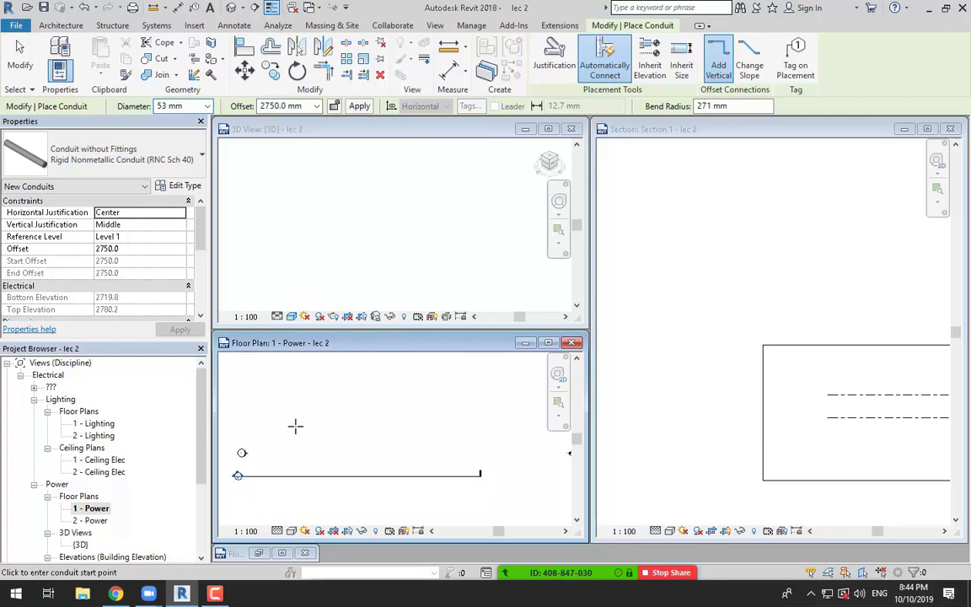
left_click(279, 424)
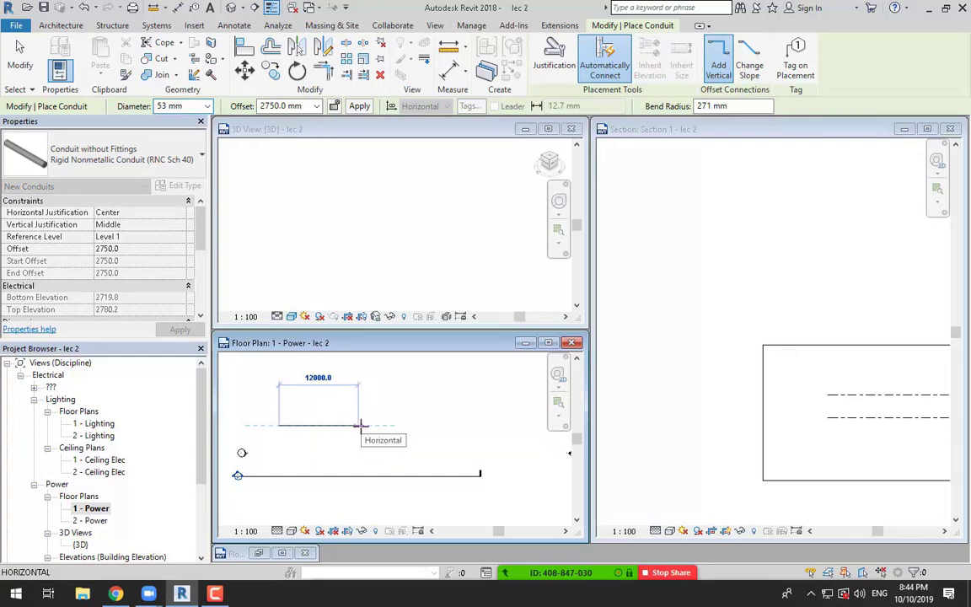
left_click(359, 425)
key("Escape")
key("Escape")
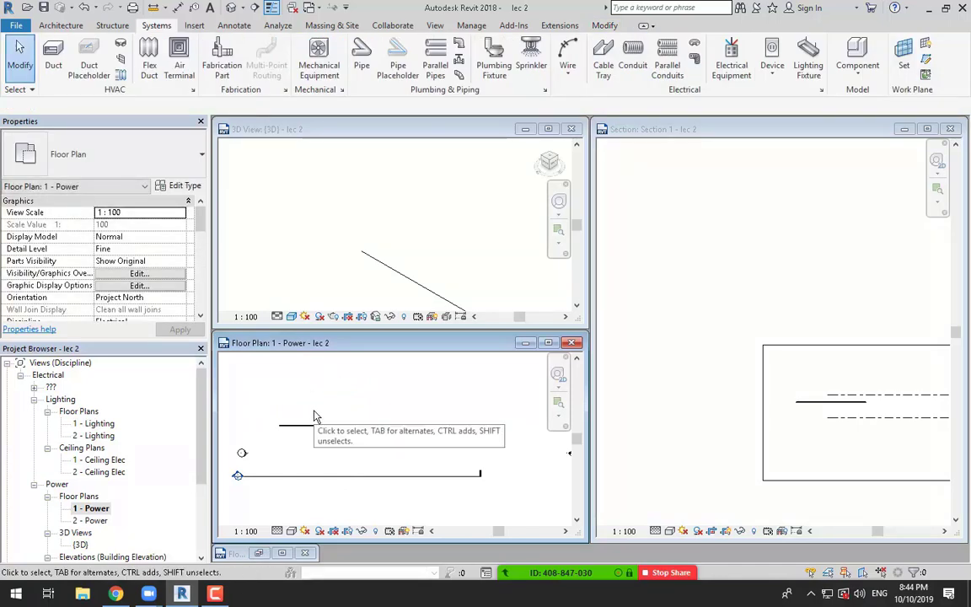
Examine the drawn conduit's type properties, including its fittings and the available electrical standards.
scroll(314, 416, "up", 4)
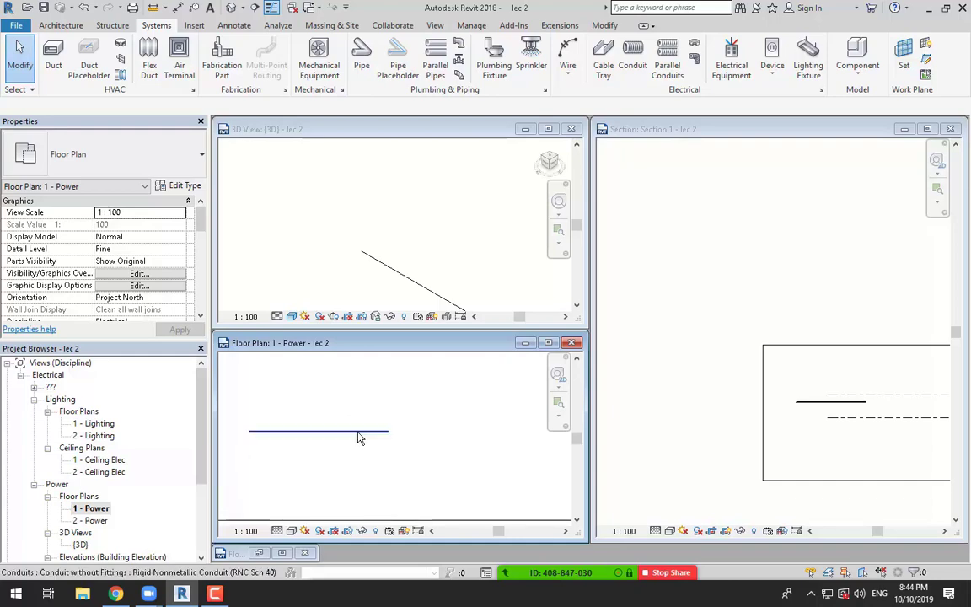
left_click(358, 438)
middle_click_drag(333, 455, 388, 448)
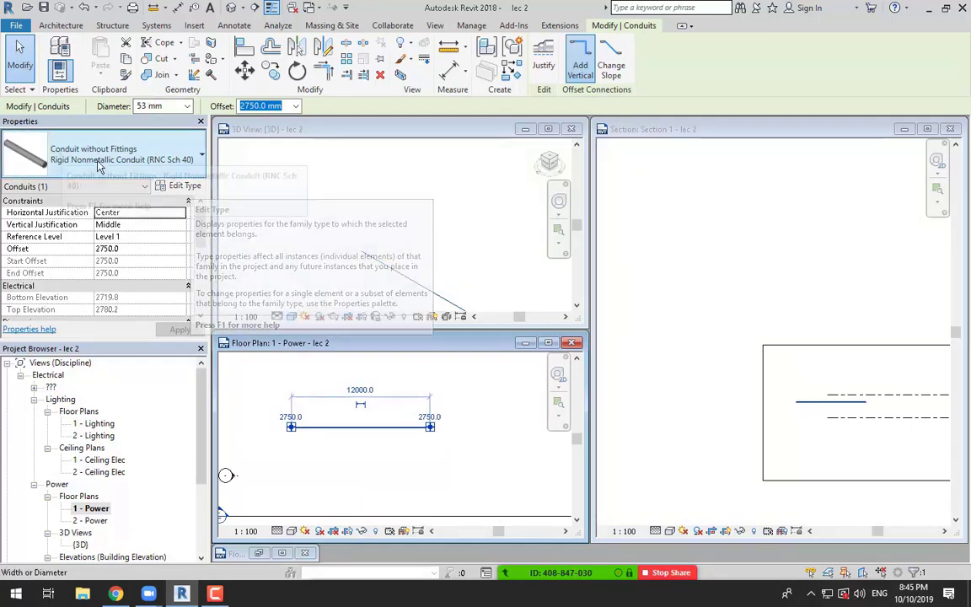
left_click(186, 186)
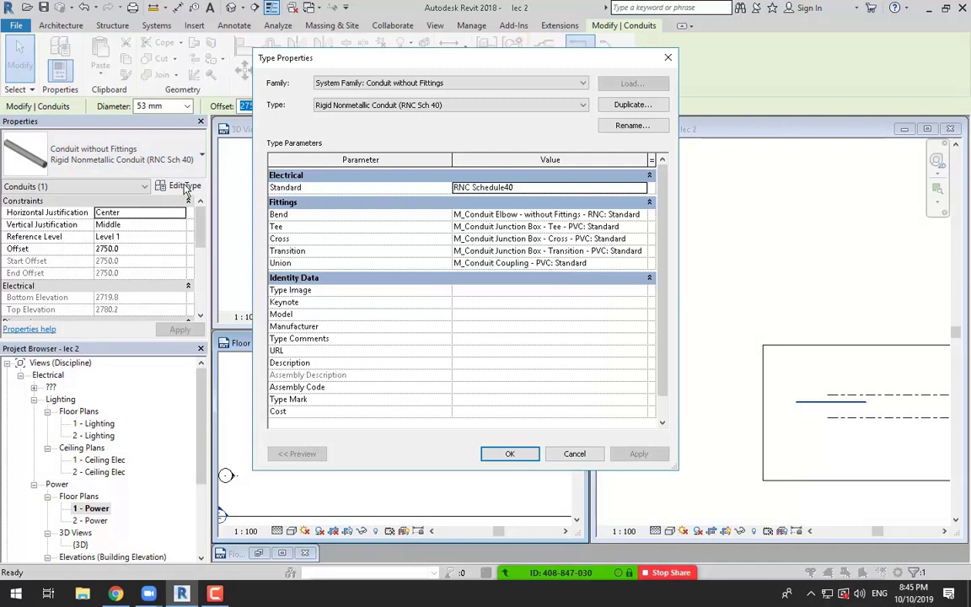
left_click_drag(525, 61, 403, 54)
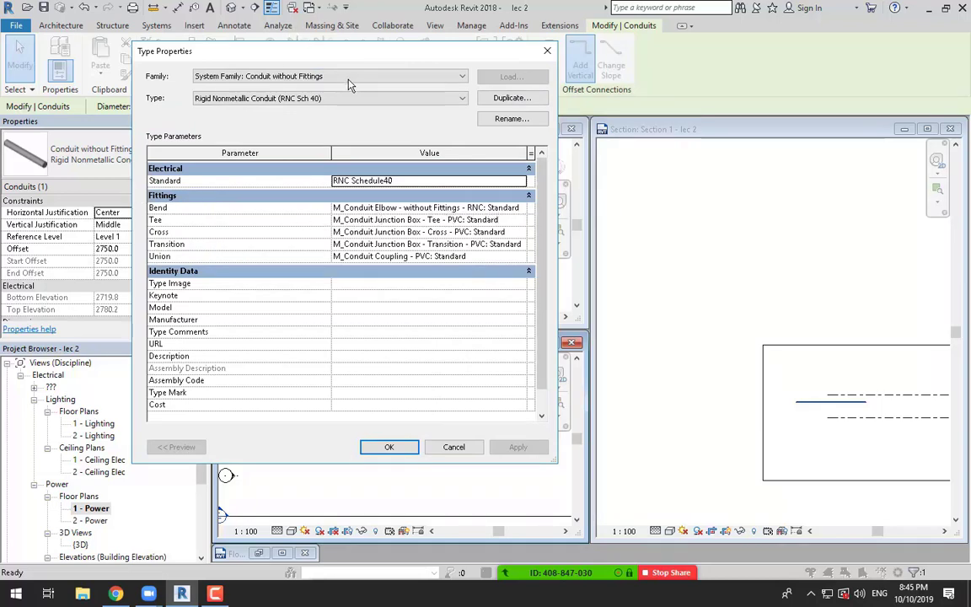
left_click_drag(355, 59, 437, 88)
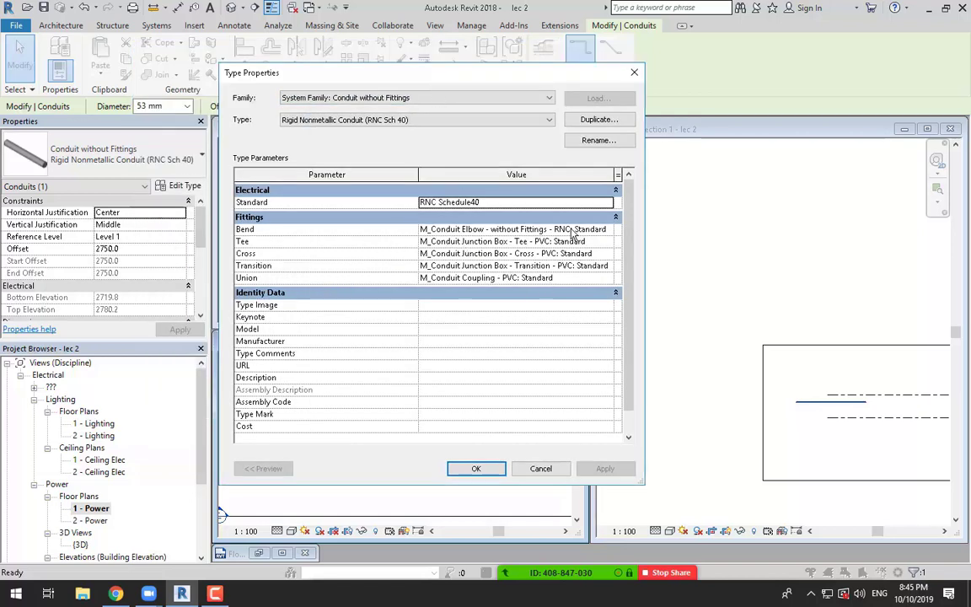
left_click(615, 190)
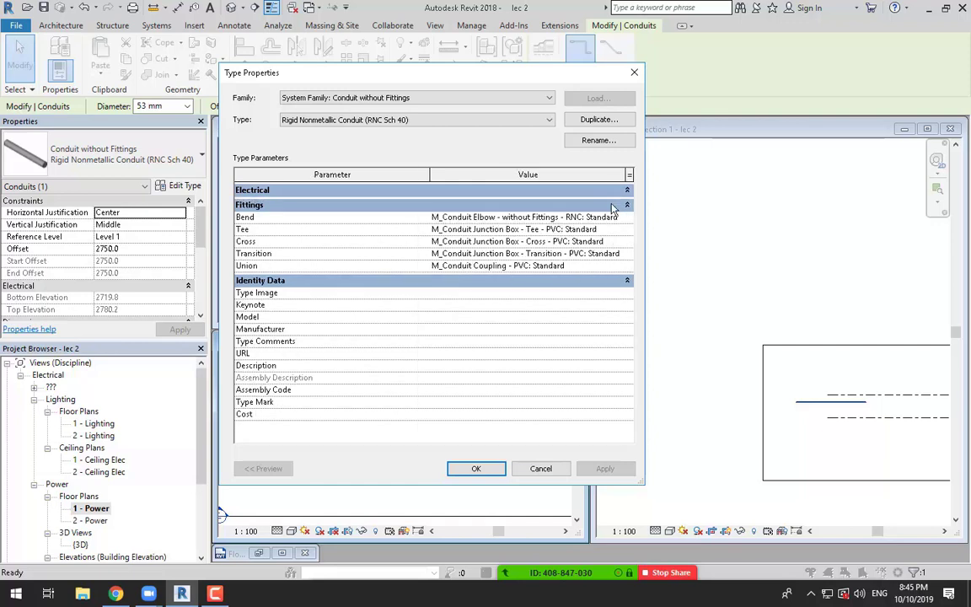
left_click(628, 192)
left_click(607, 203)
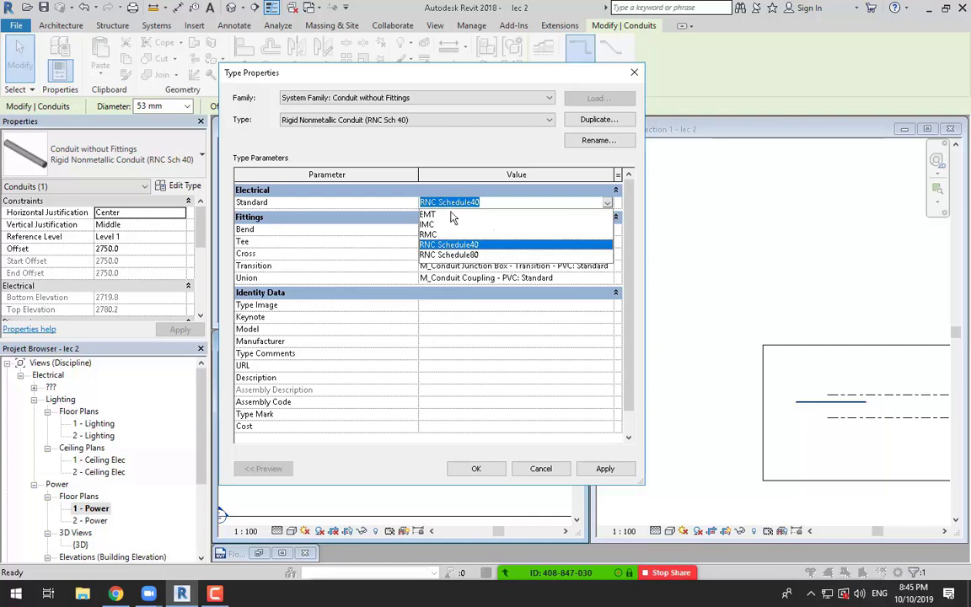
left_click(609, 204)
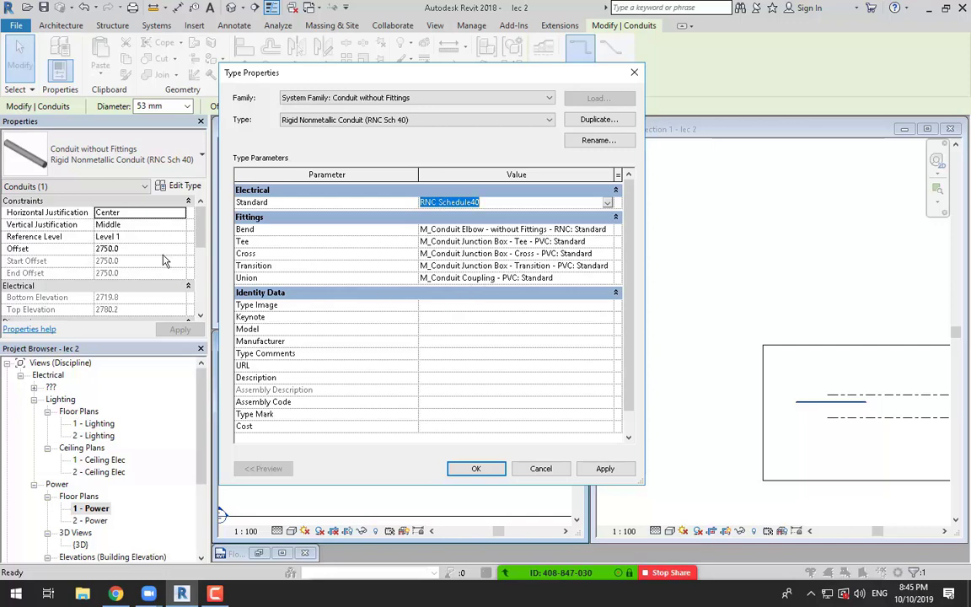
left_click(476, 468)
left_click(363, 448)
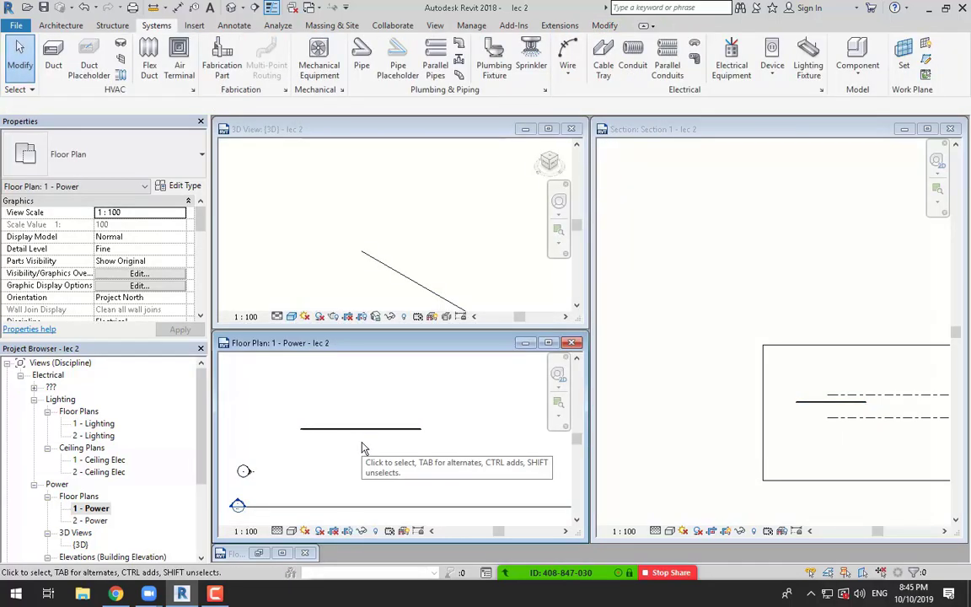
Examine the cable tray settings in the project's electrical settings, including the fitting annotation size and size separator.
left_click(471, 26)
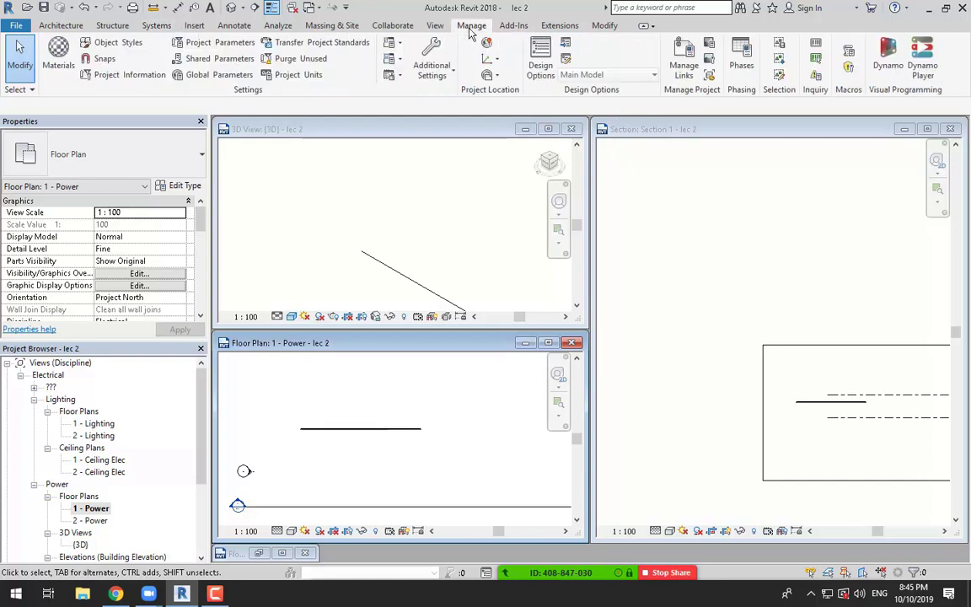
left_click(391, 59)
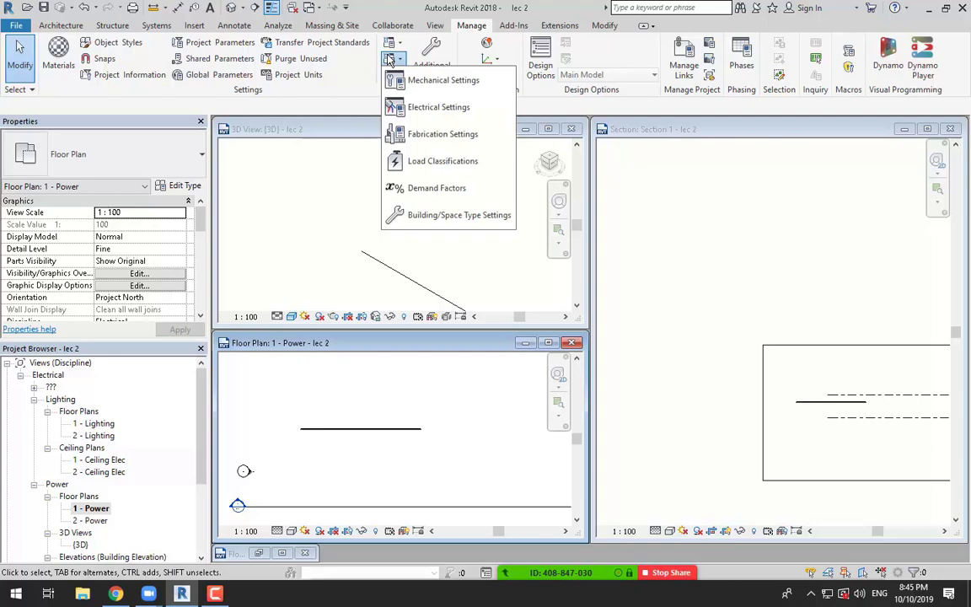
left_click(434, 122)
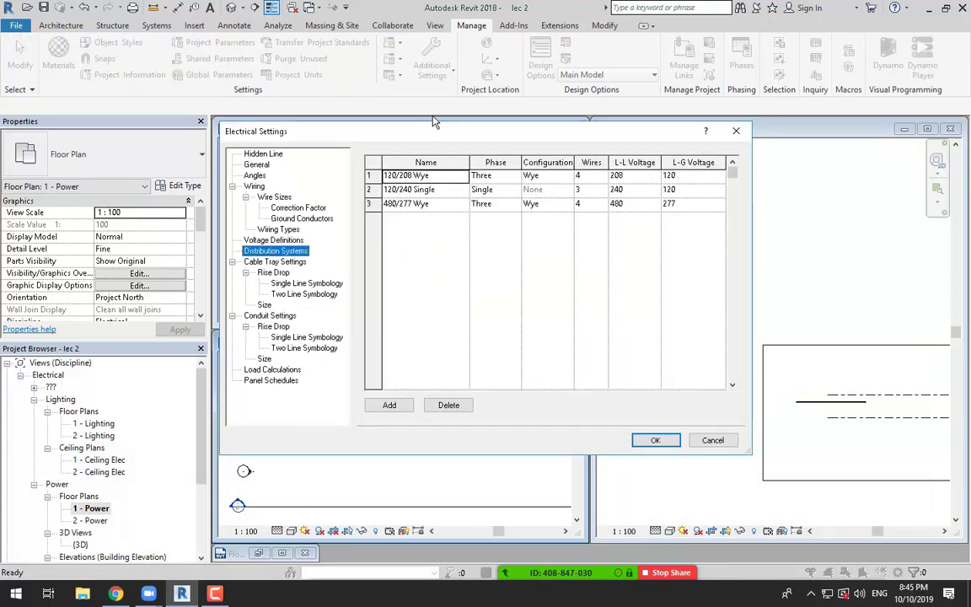
left_click(282, 262)
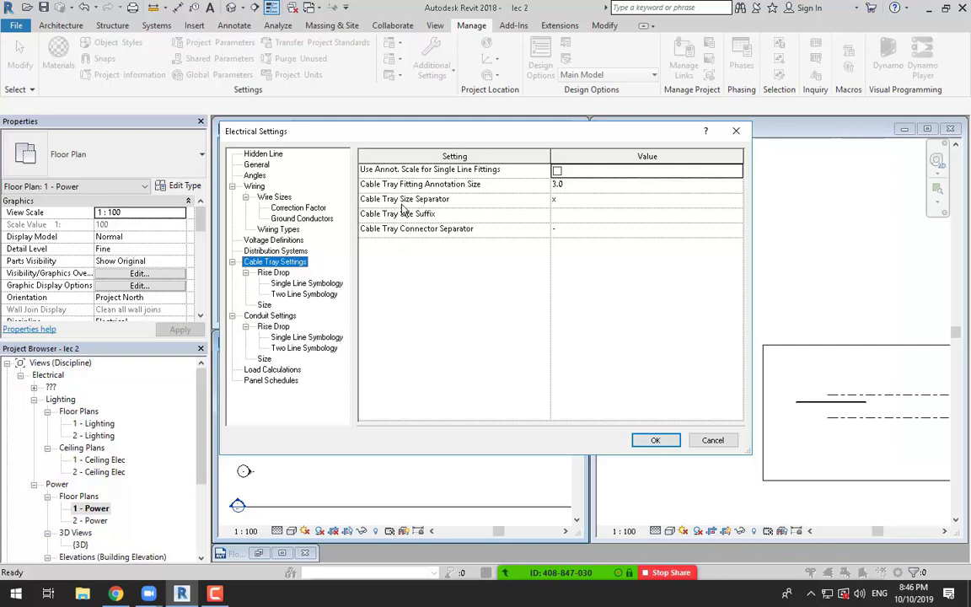
left_click(558, 199)
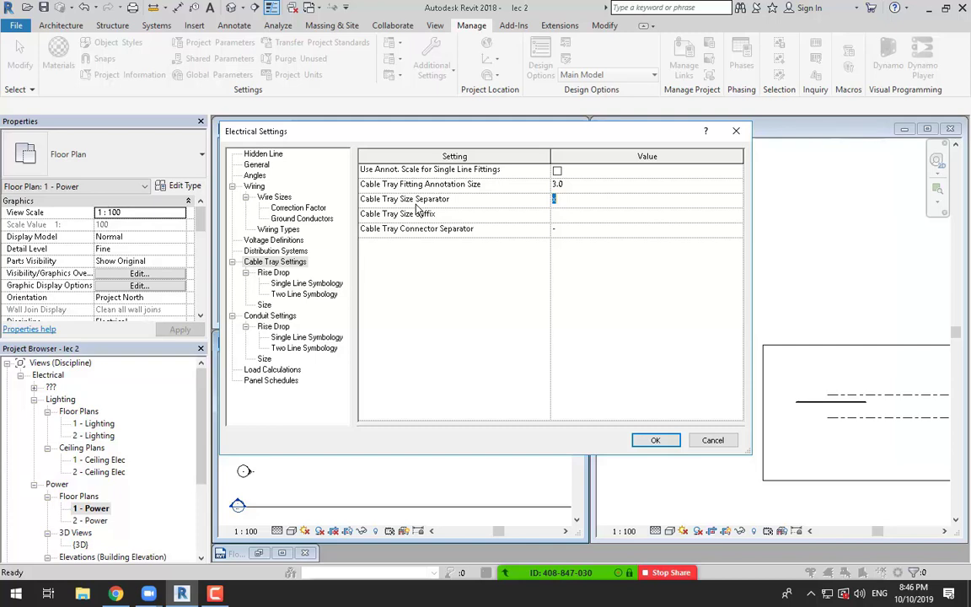
left_click(468, 239)
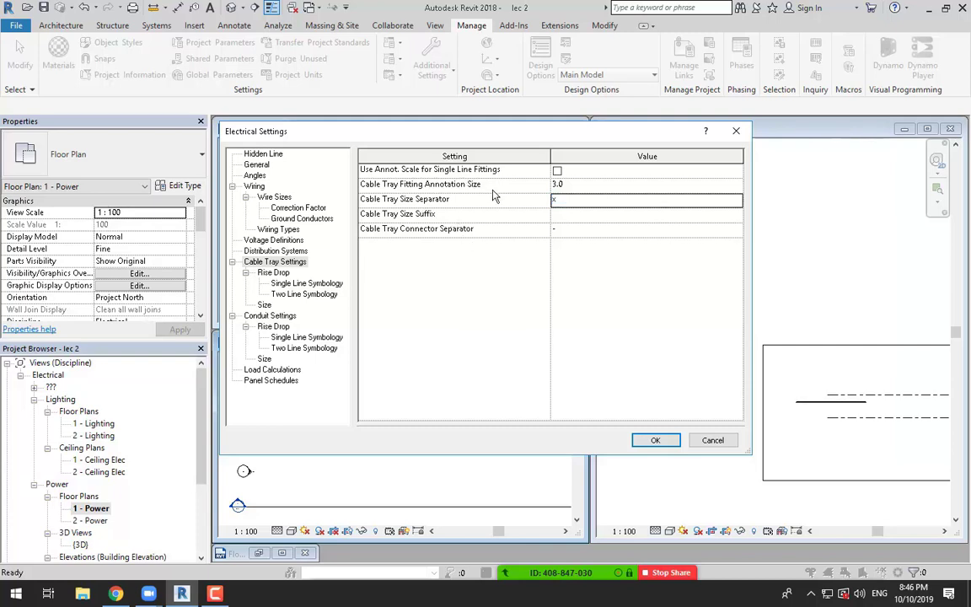
left_click(574, 189)
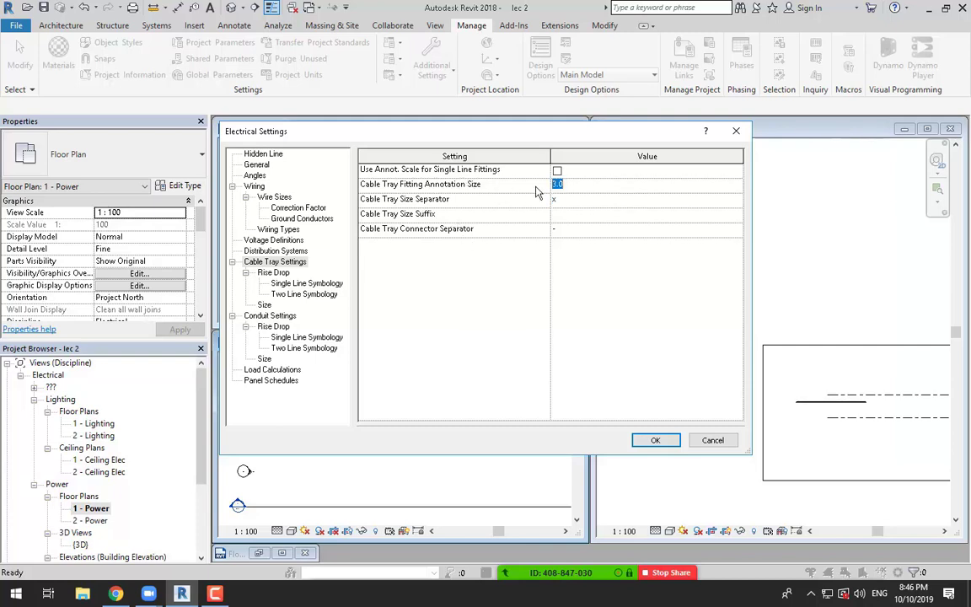
left_click(570, 189)
Review the symbols available for the cable tray single-line rise symbol, keeping Cross - No Outline.
left_click(295, 284)
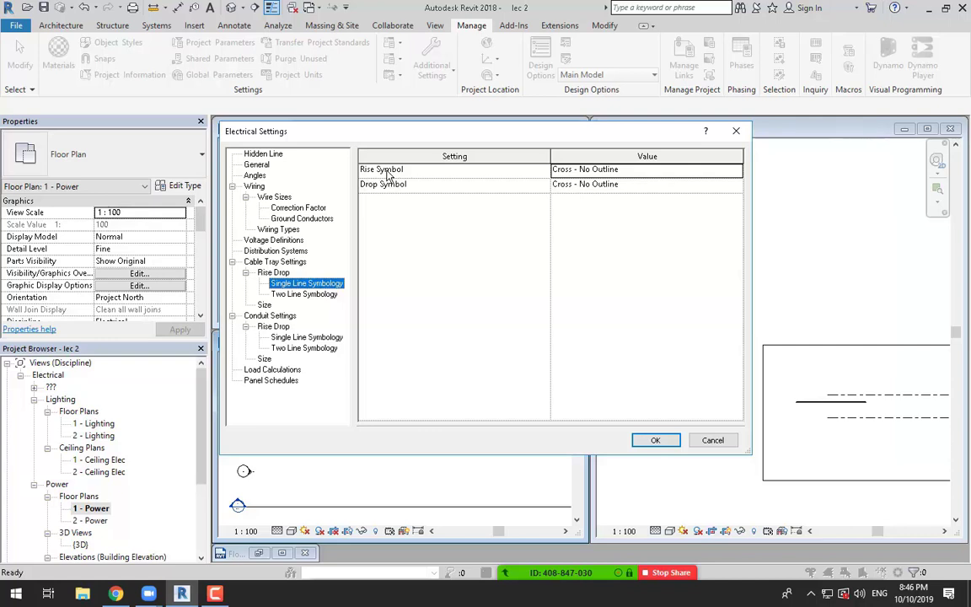
left_click(739, 173)
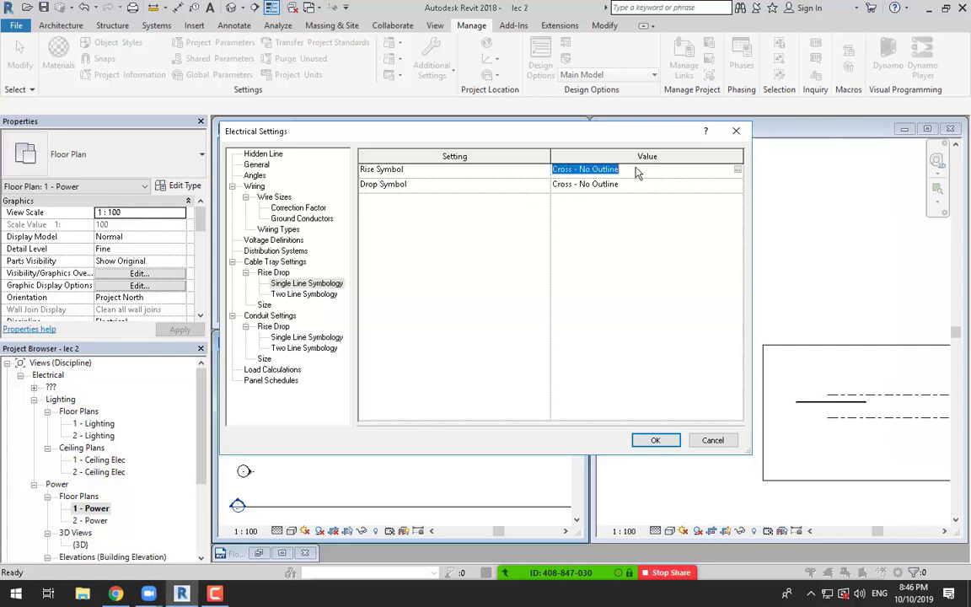
left_click(738, 169)
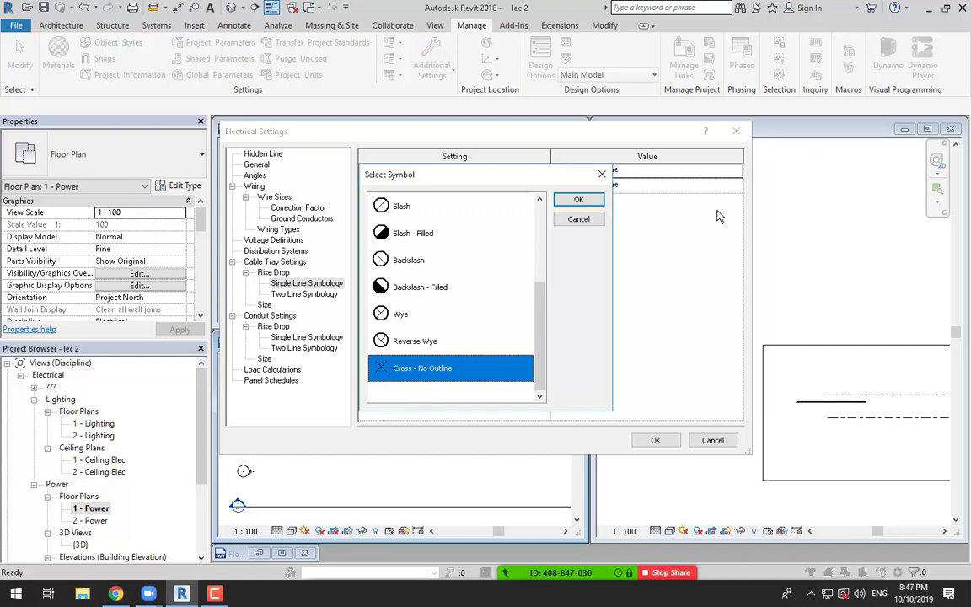
left_click(578, 200)
left_click(655, 440)
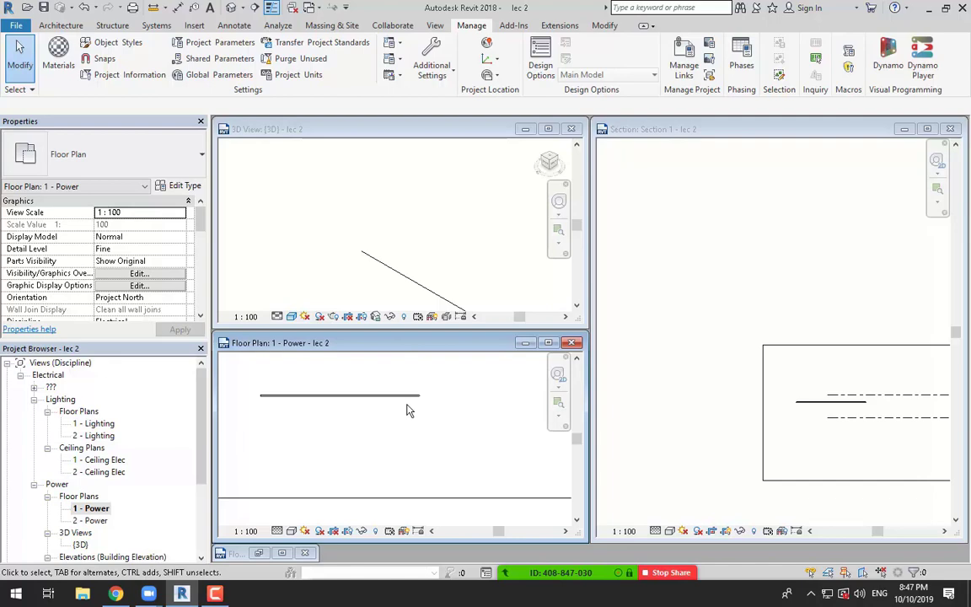
left_click(763, 386)
scroll(849, 426, "up", 2)
scroll(839, 420, "up", 3)
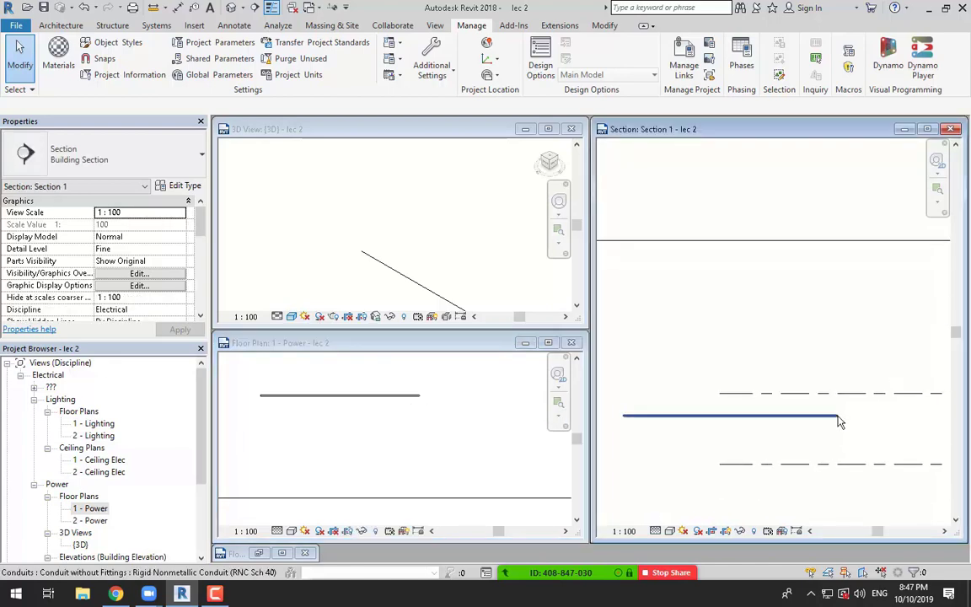
left_click(838, 419)
key("Escape")
Draw a horizontal 225 x 150 mm ladder cable tray about 15 m long below the conduit in the Power floor plan.
scroll(474, 409, "down", 2)
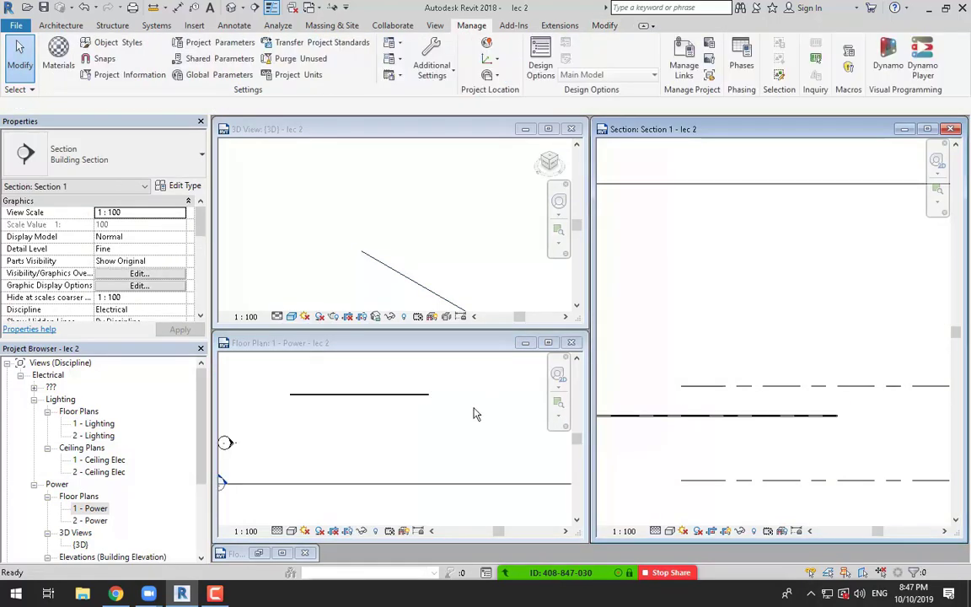
key("c")
key("t")
left_click(298, 428)
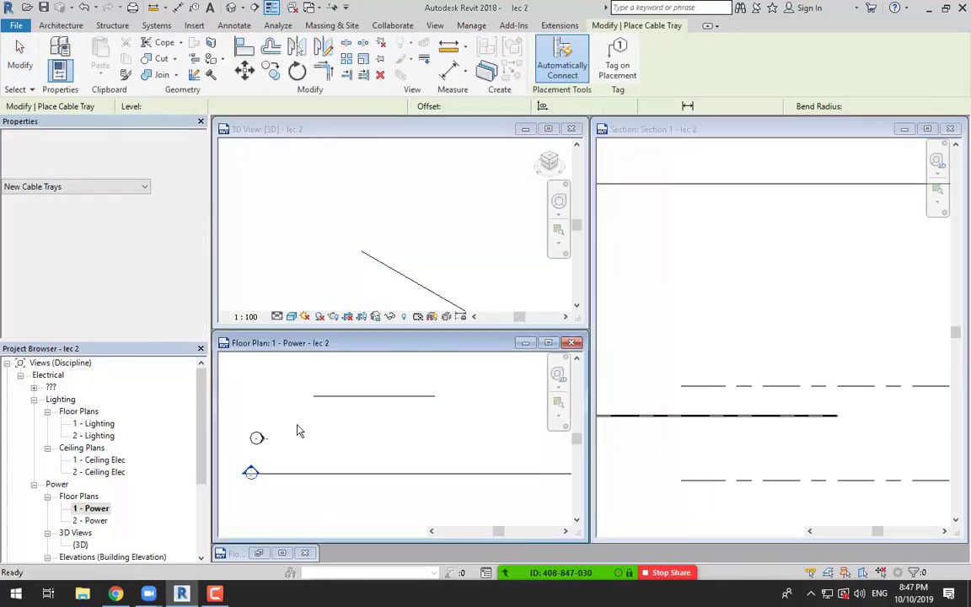
left_click(302, 432)
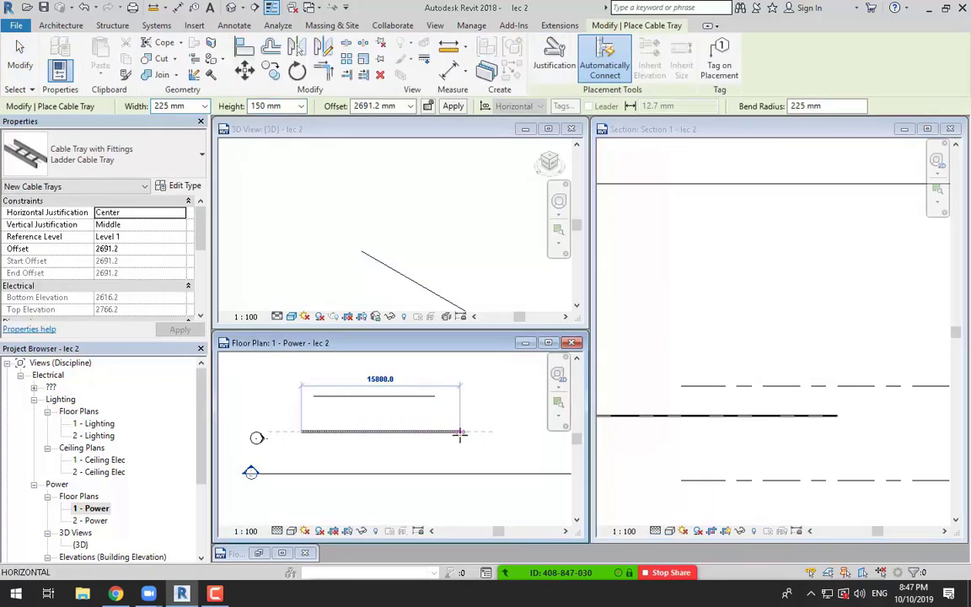
left_click(451, 433)
key("Escape")
key("Escape")
Draw a vertical cable tray rising about 7500 mm from the end of the horizontal tray in Section 1.
left_click(875, 420)
left_click(873, 417)
right_click(877, 419)
left_click(889, 160)
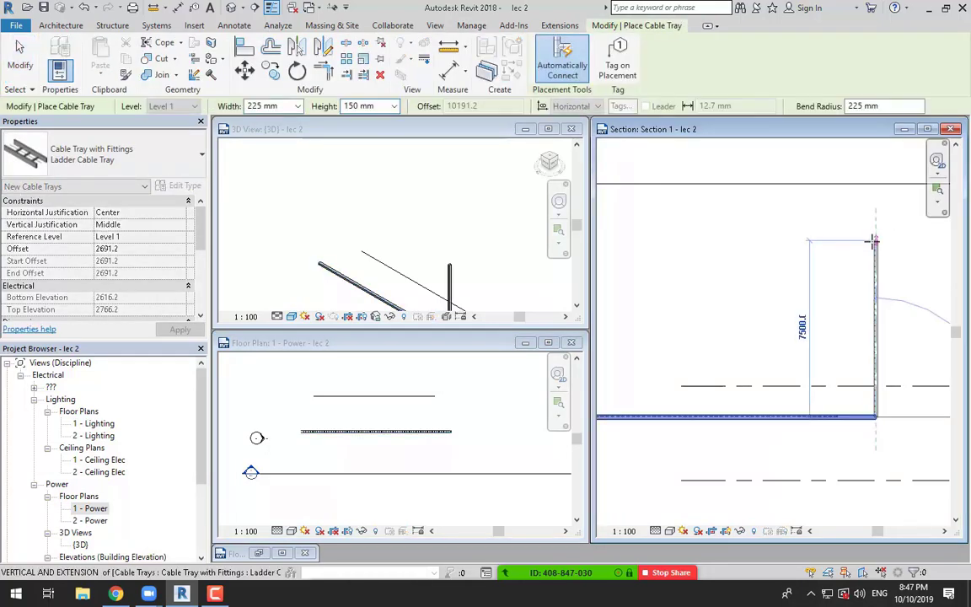
left_click(876, 240)
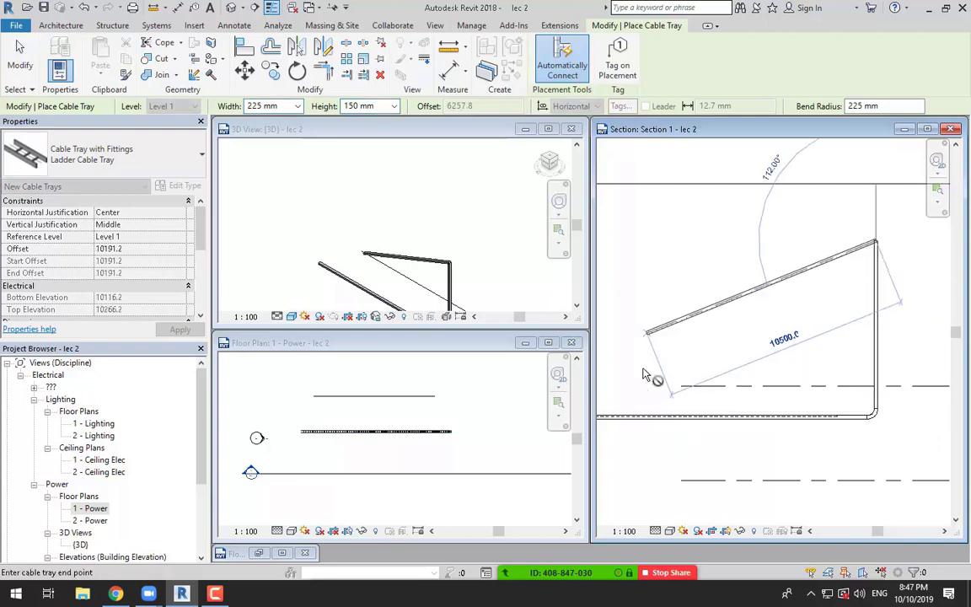
key("Escape")
key("Escape")
Examine the tray's rise symbol in the floor plan and compare it with the cable tray single-line rise symbol setting.
scroll(448, 428, "up", 5)
scroll(461, 438, "up", 3)
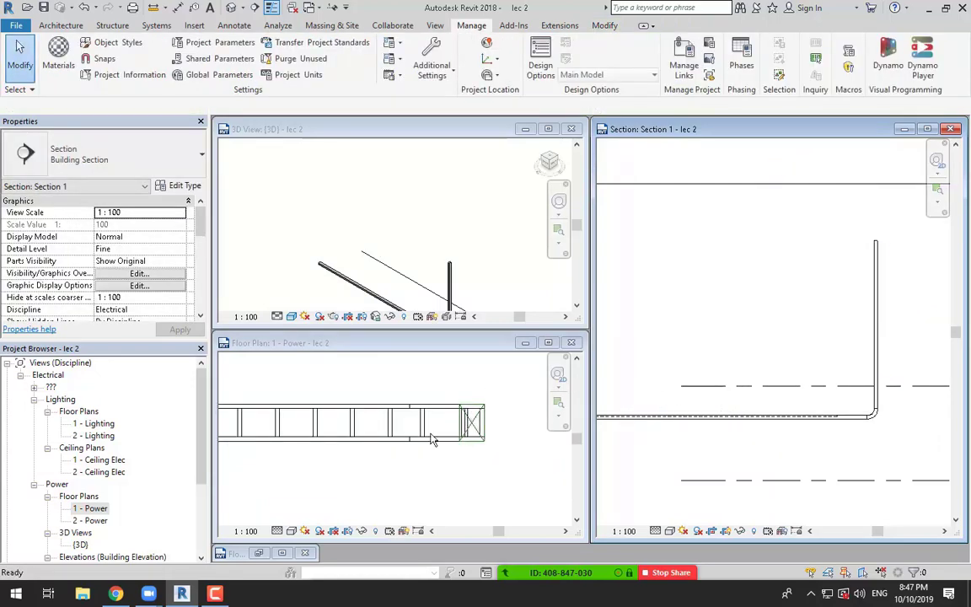
left_click(399, 65)
left_click(418, 106)
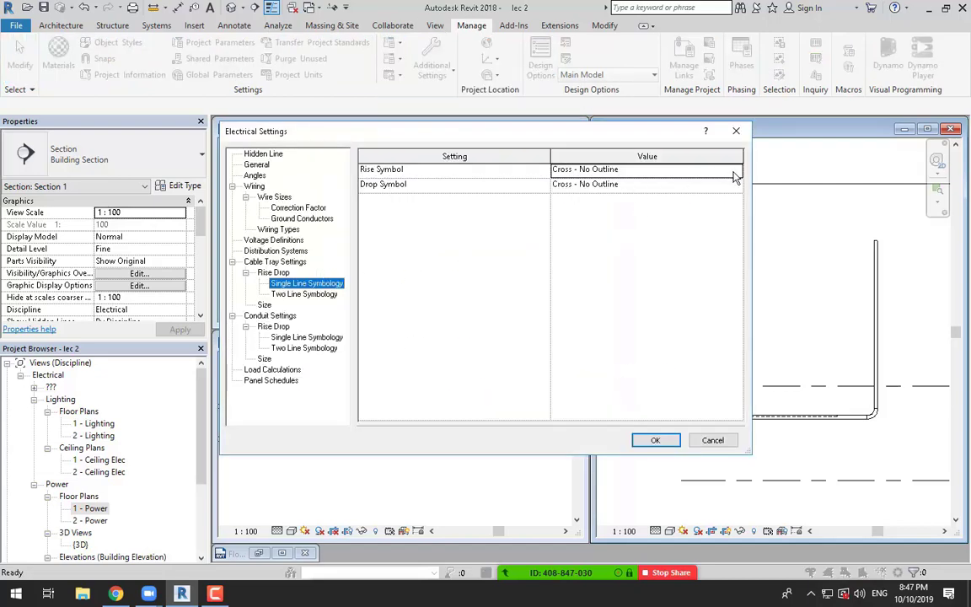
left_click(730, 183)
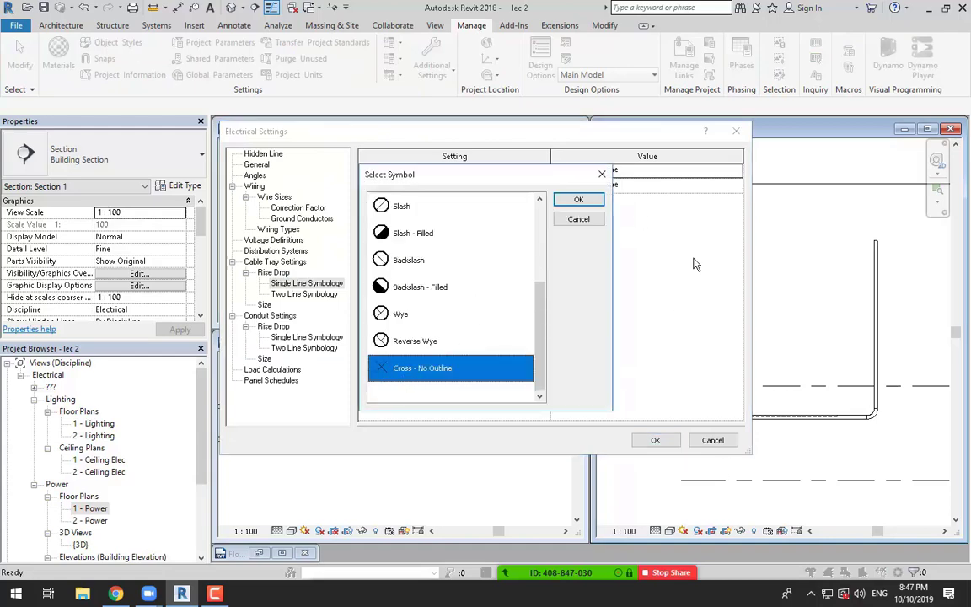
left_click(722, 442)
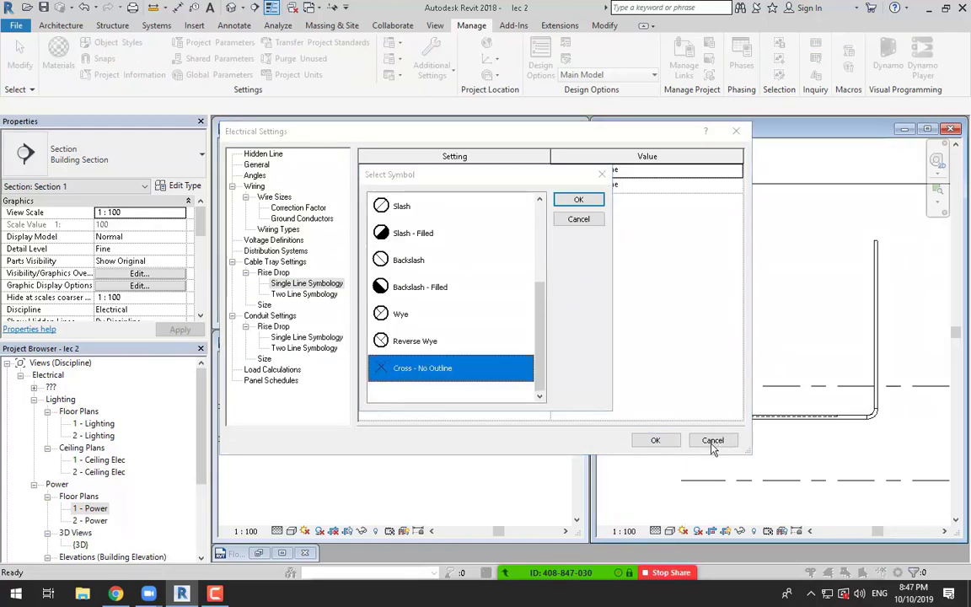
left_click(578, 199)
left_click(654, 440)
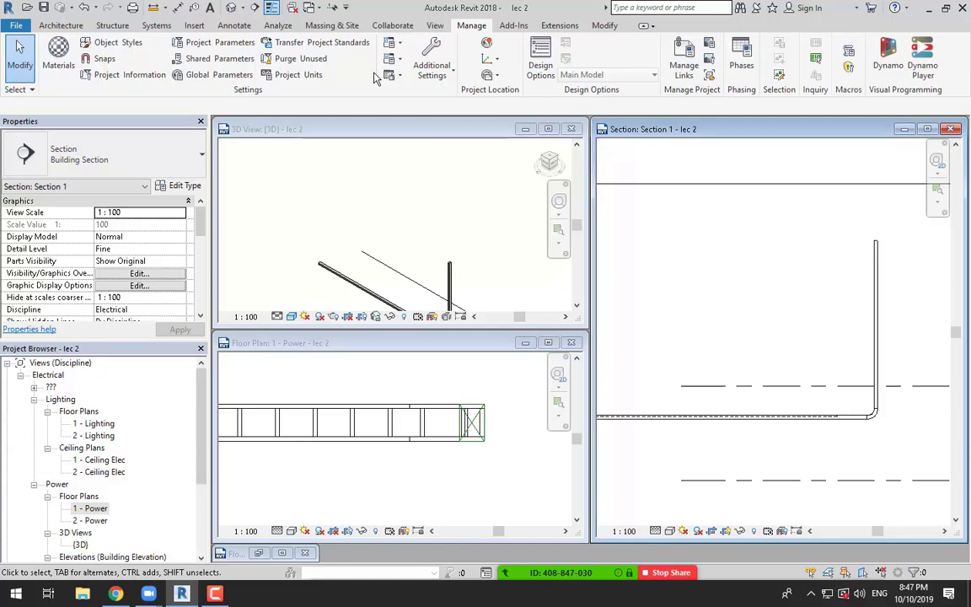
Check the cable tray single-line rise symbol in the electrical settings, leaving Cross - No Outline selected.
left_click(398, 60)
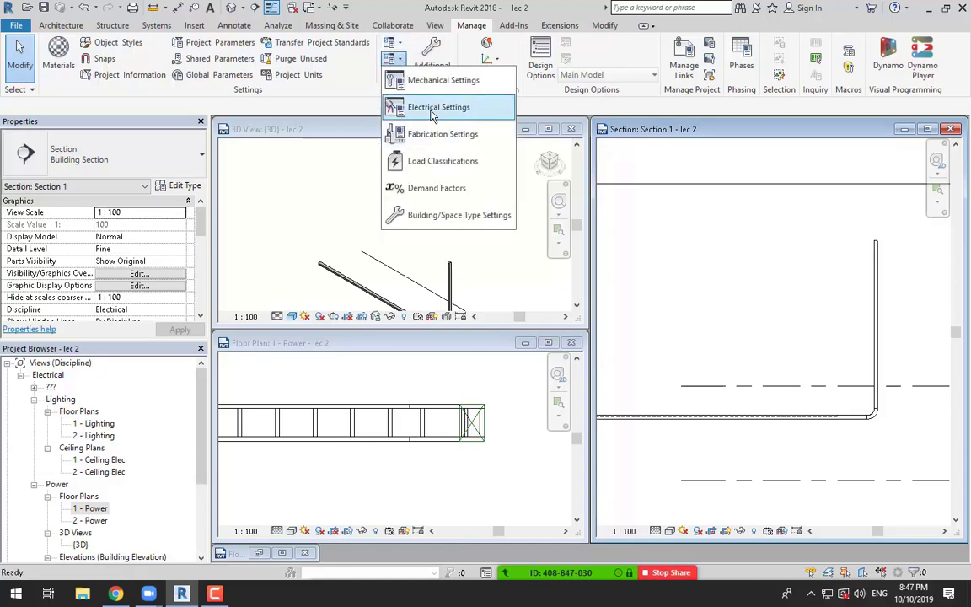
left_click(394, 105)
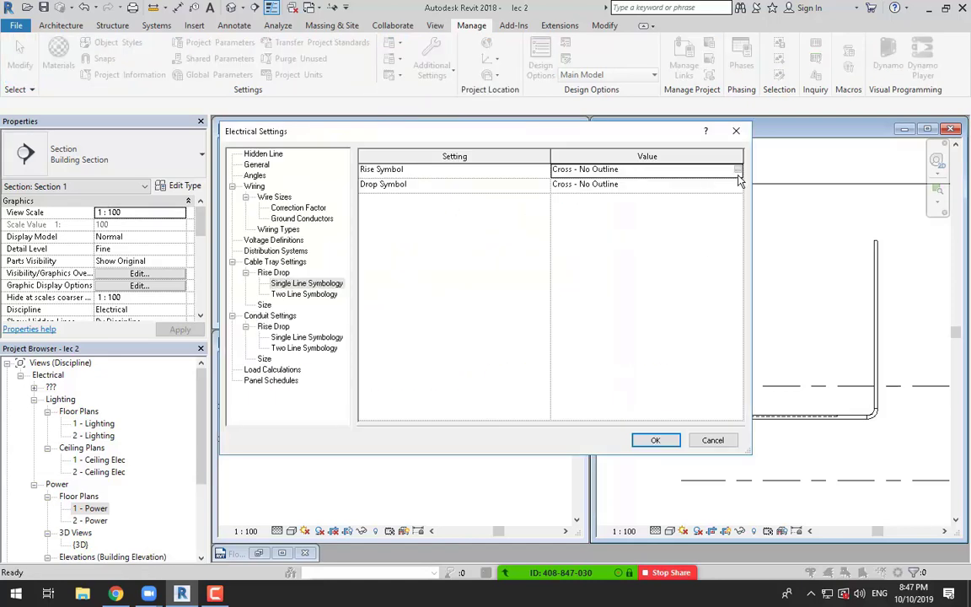
left_click(664, 168)
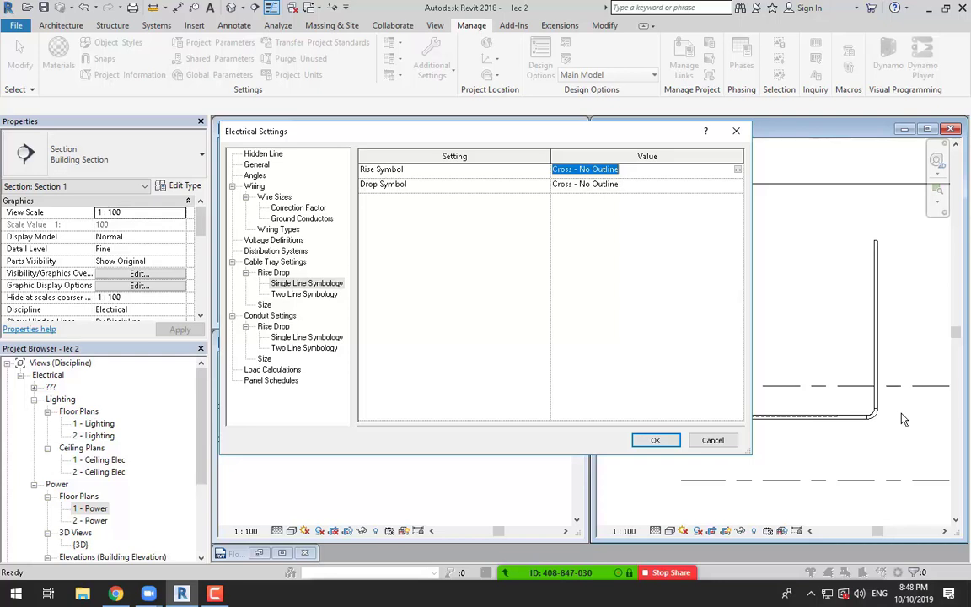
left_click(655, 440)
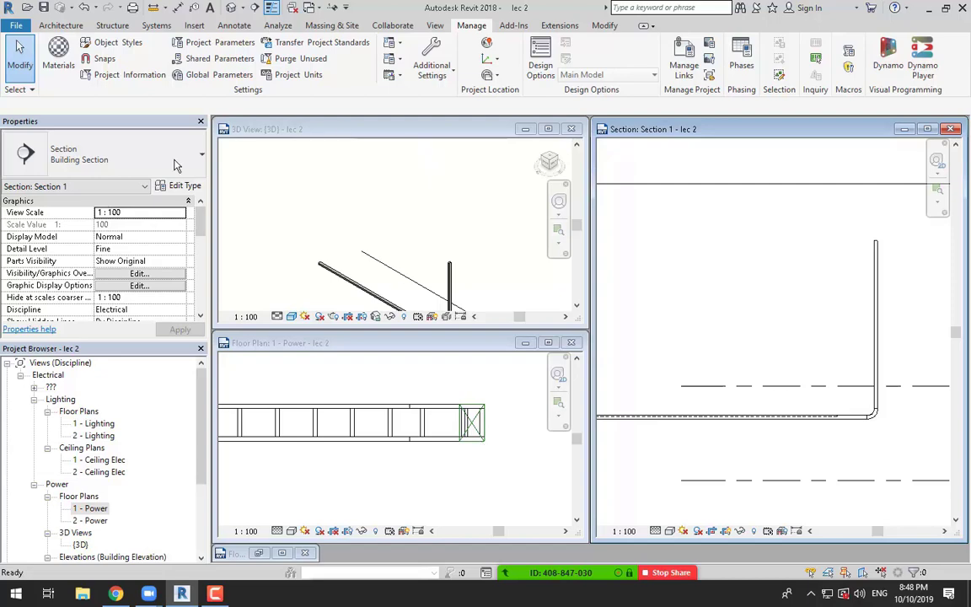
Set the cable tray single-line rise symbol to Backslash - Filled in the electrical settings.
left_click(431, 72)
left_click(429, 105)
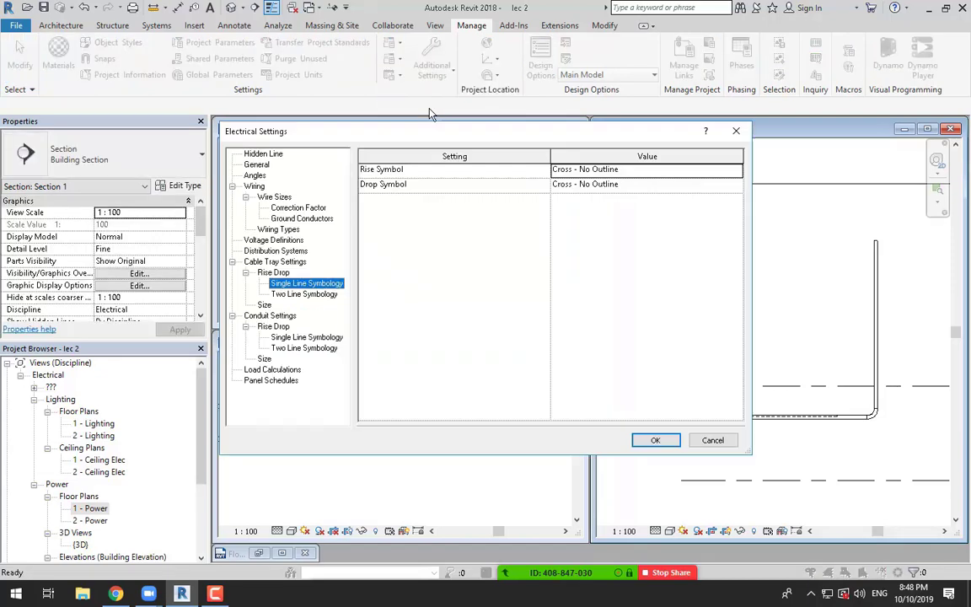
left_click(738, 169)
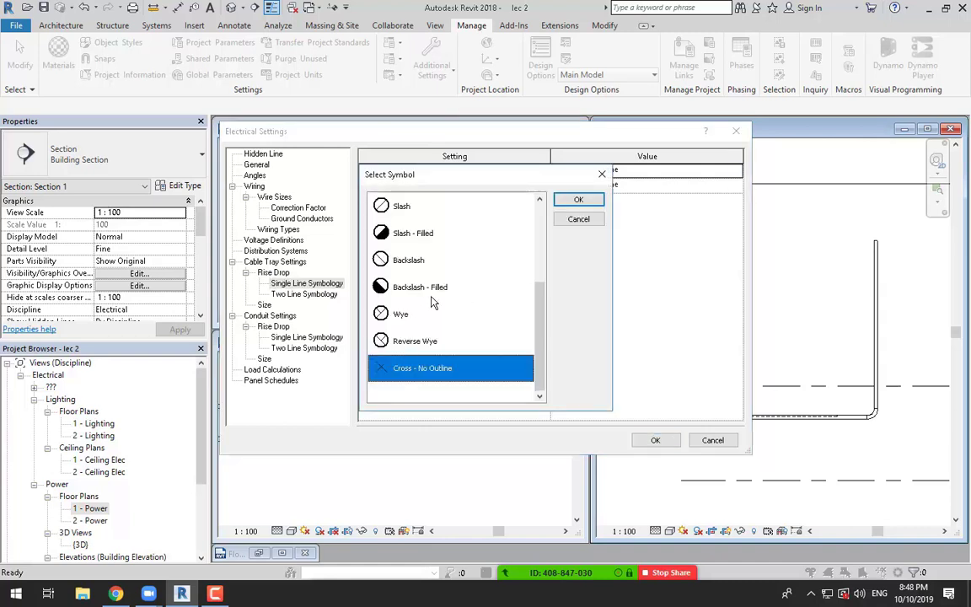
left_click(403, 293)
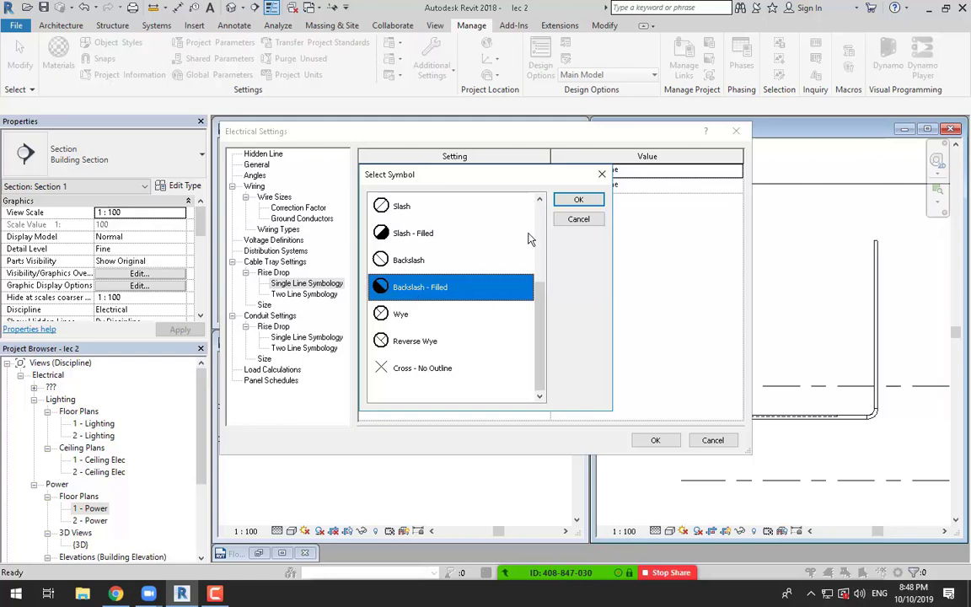
left_click(576, 202)
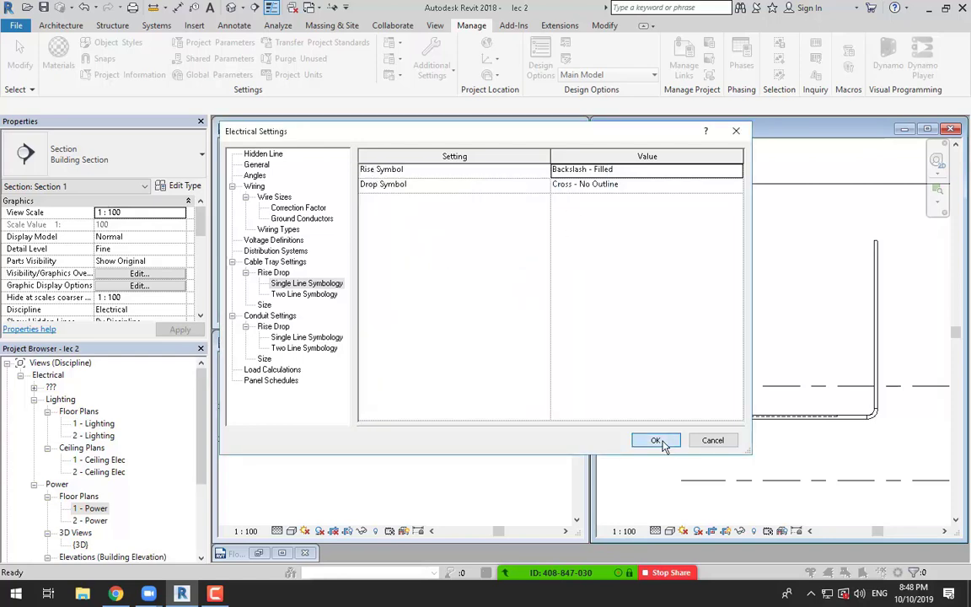
left_click(655, 440)
Display the Power floor plan at Coarse detail level to view the cable tray's single-line rise symbol.
left_click(495, 459)
scroll(495, 458, "up", 3)
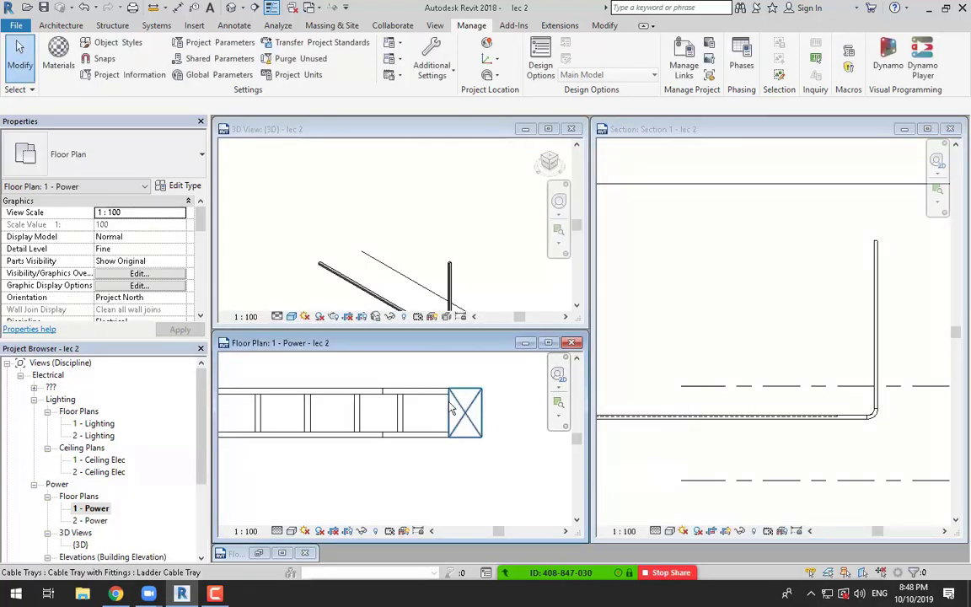
left_click(277, 530)
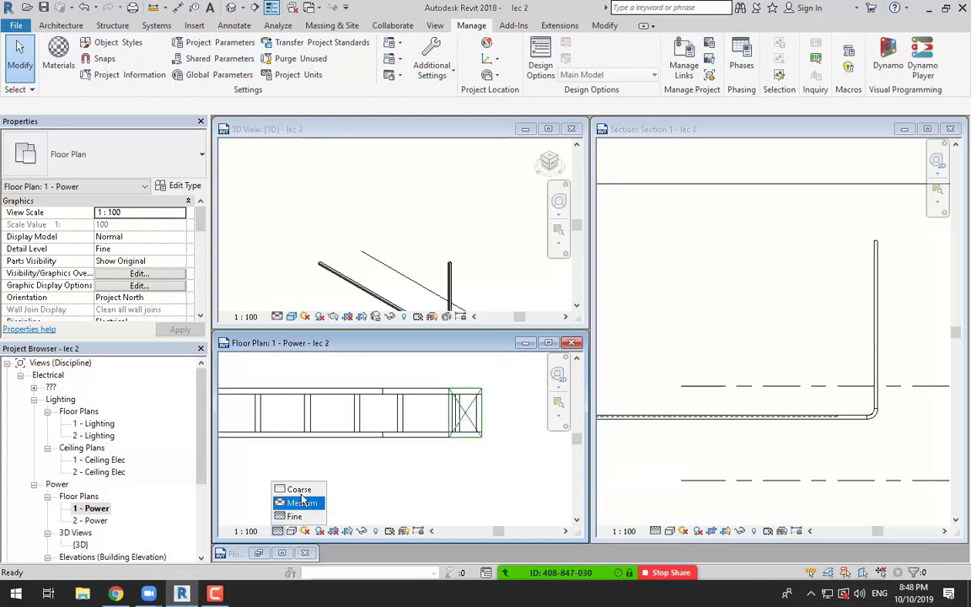
left_click(289, 488)
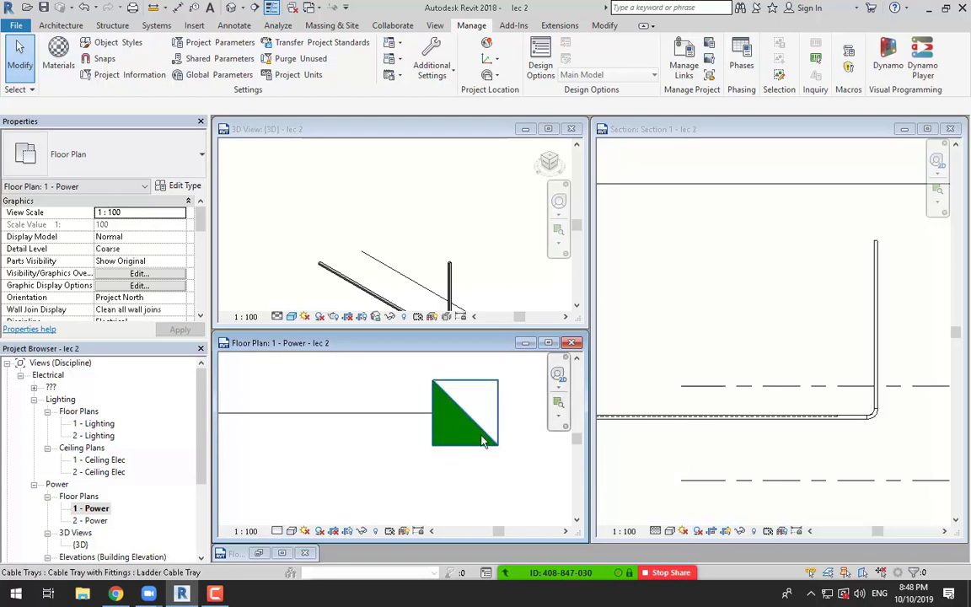
Review the cable tray single-line rise symbol choice against the floor plan, keeping Backslash - Filled.
left_click(394, 58)
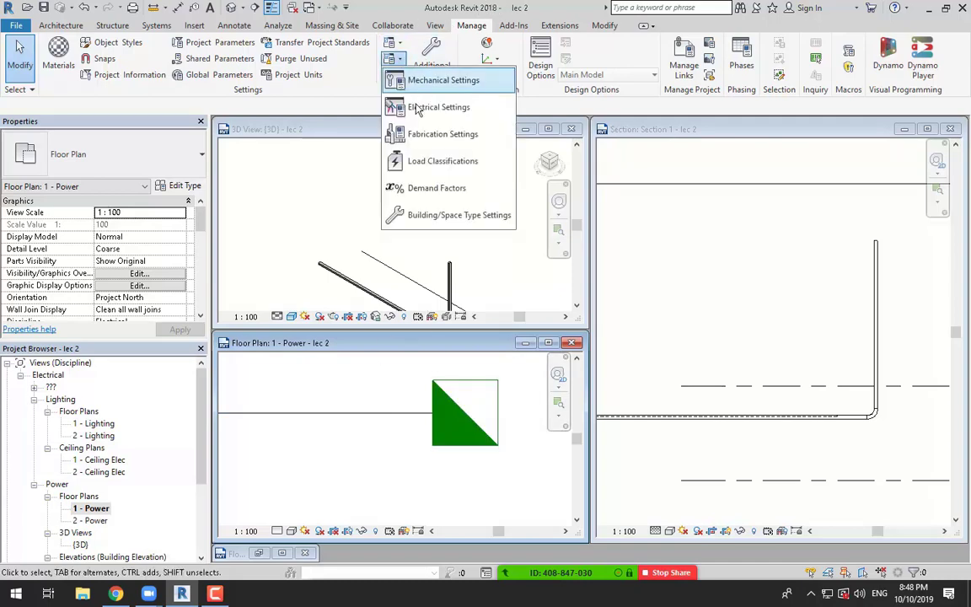
left_click(416, 106)
left_click(735, 172)
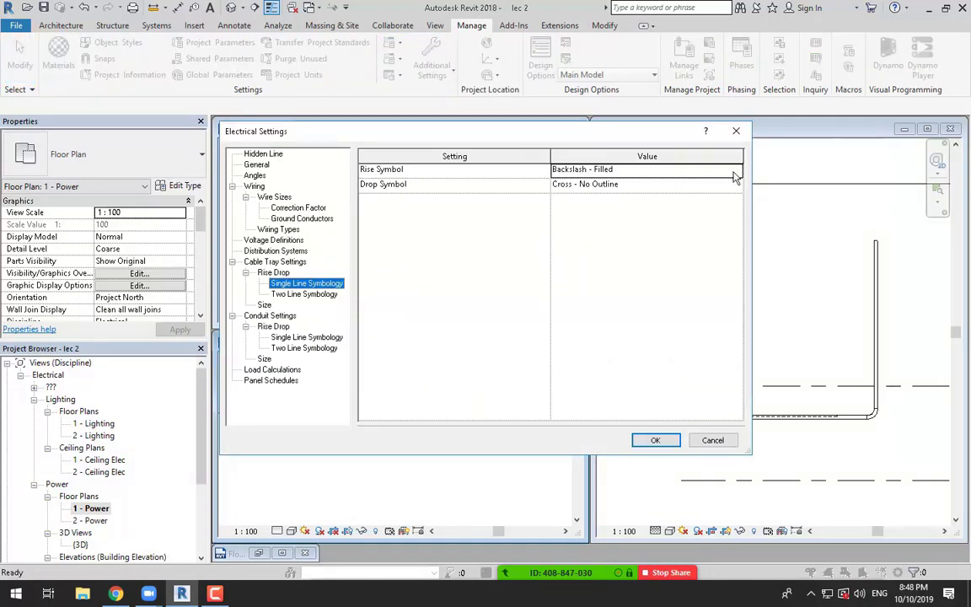
left_click(737, 173)
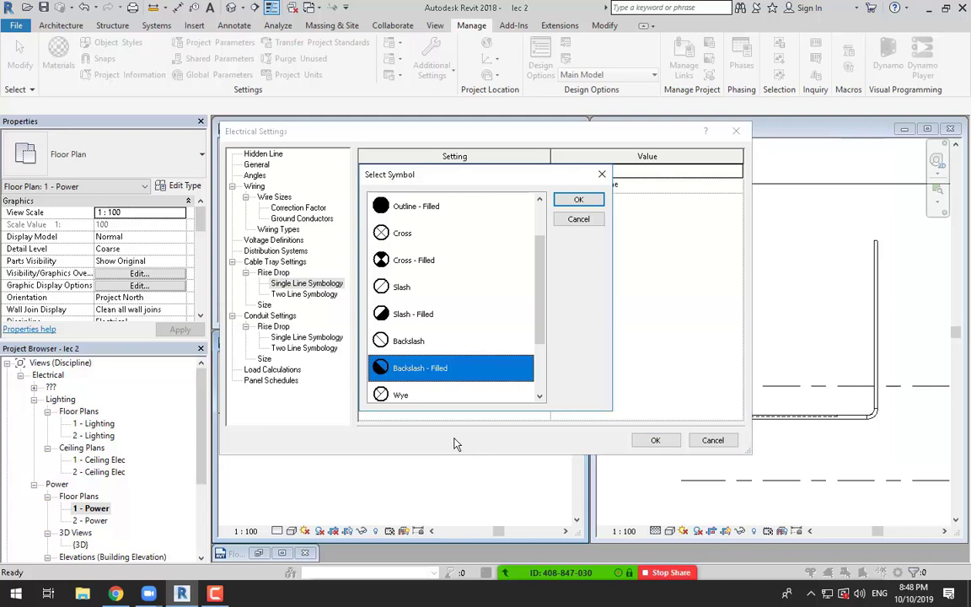
left_click(578, 199)
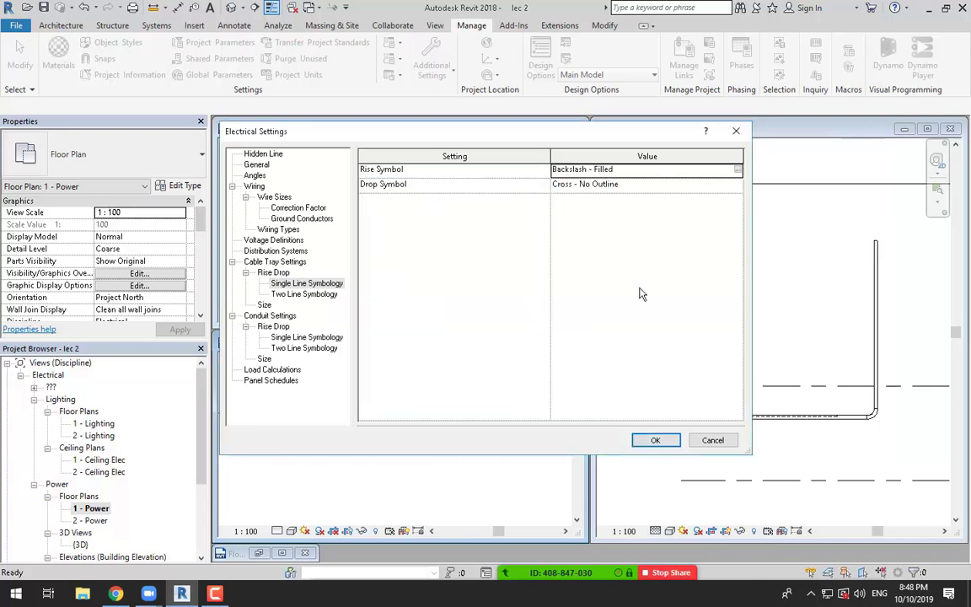
left_click(654, 440)
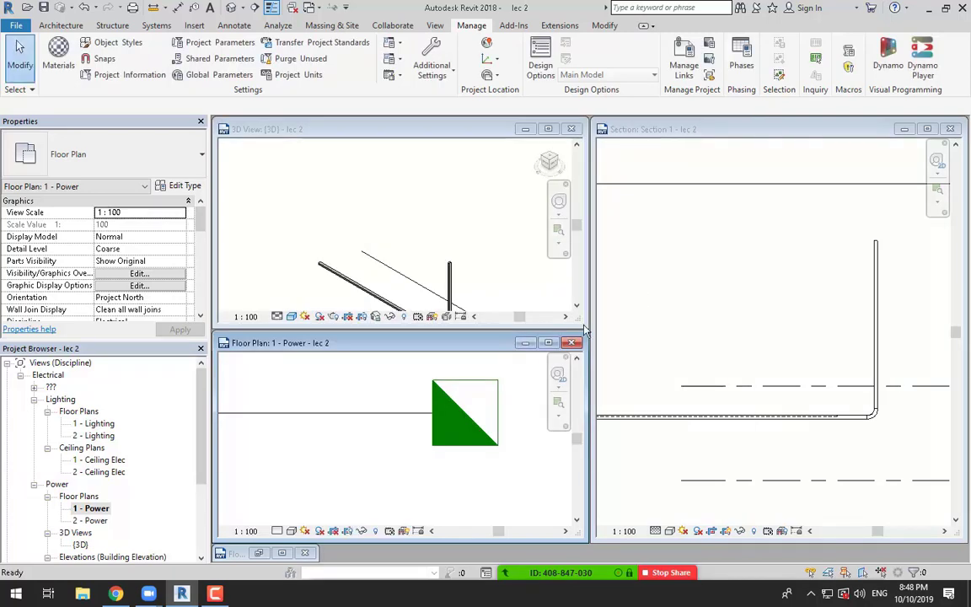
Compare the cable tray's rise symbol at Medium, Fine and Coarse detail levels in the Power floor plan, ending on Fine.
left_click(277, 531)
left_click(312, 510)
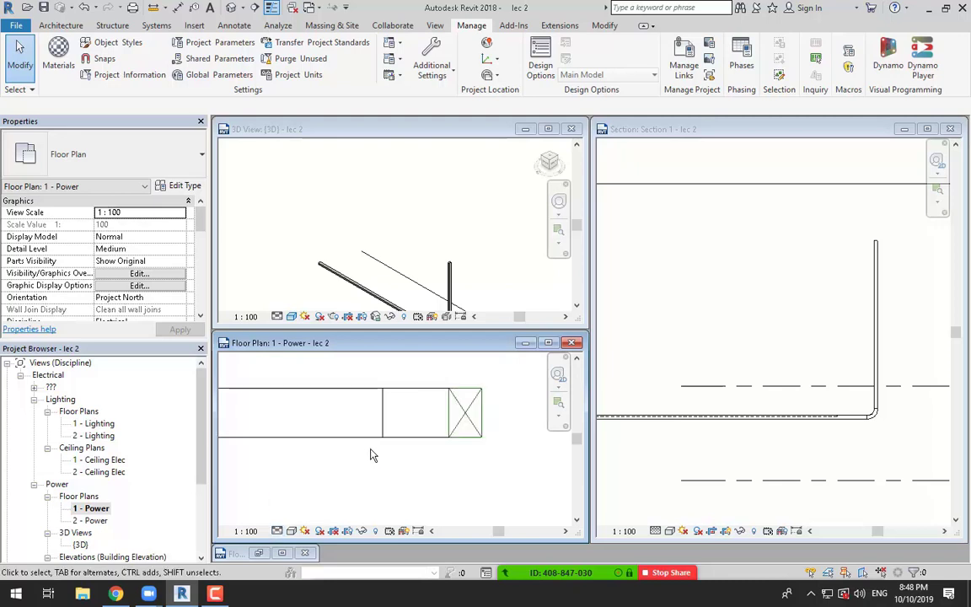
left_click(277, 530)
left_click(292, 518)
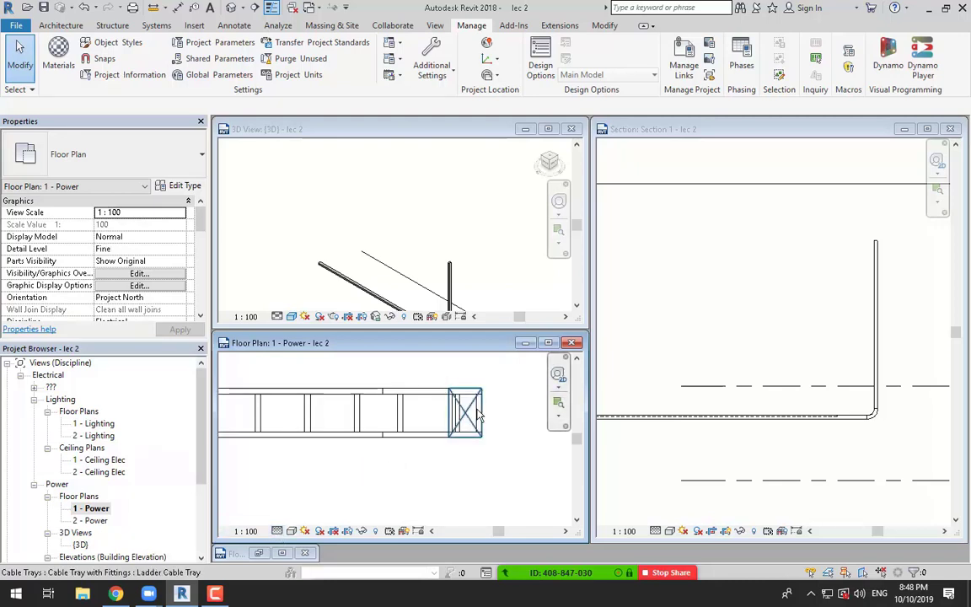
left_click(278, 531)
left_click(305, 500)
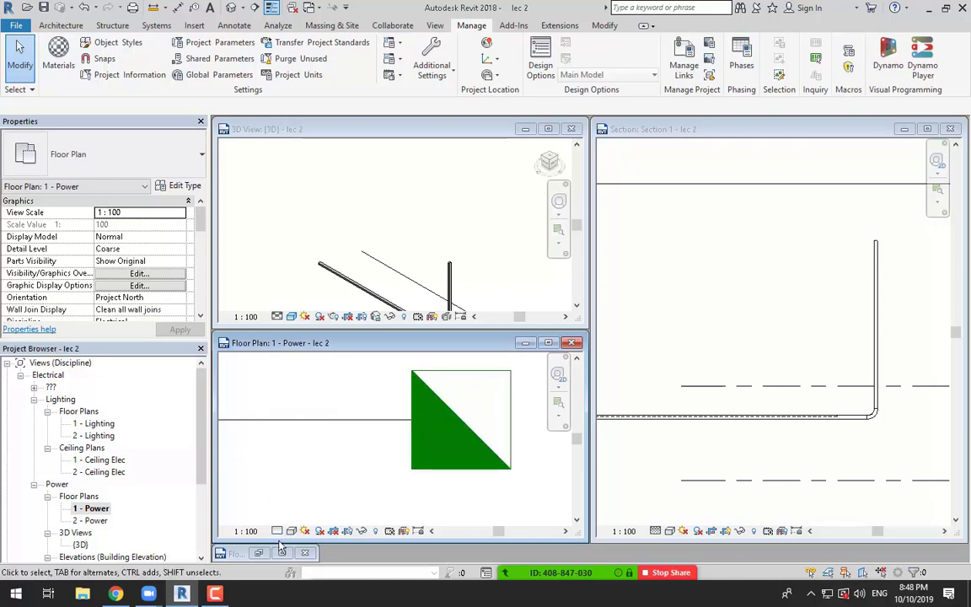
left_click(275, 533)
left_click(292, 517)
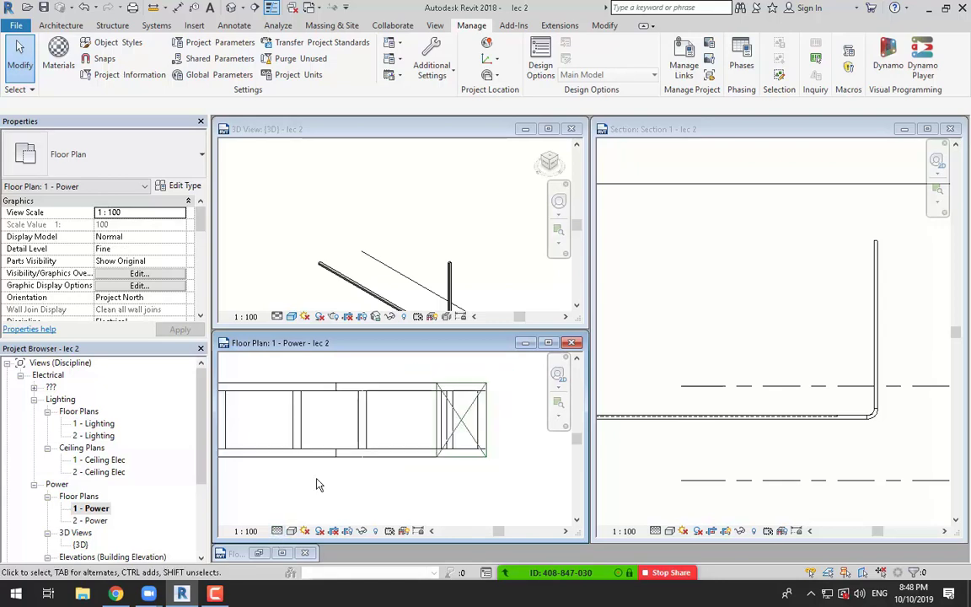
scroll(401, 460, "down", 5)
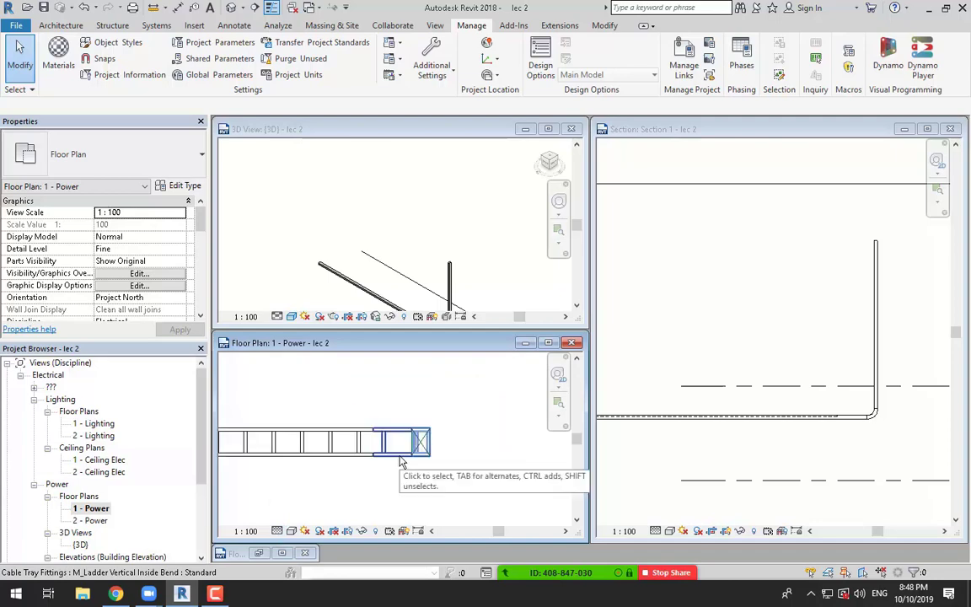
Set the cable tray two-line rise symbol to Backslash - Filled in the electrical settings.
left_click(393, 58)
left_click(435, 110)
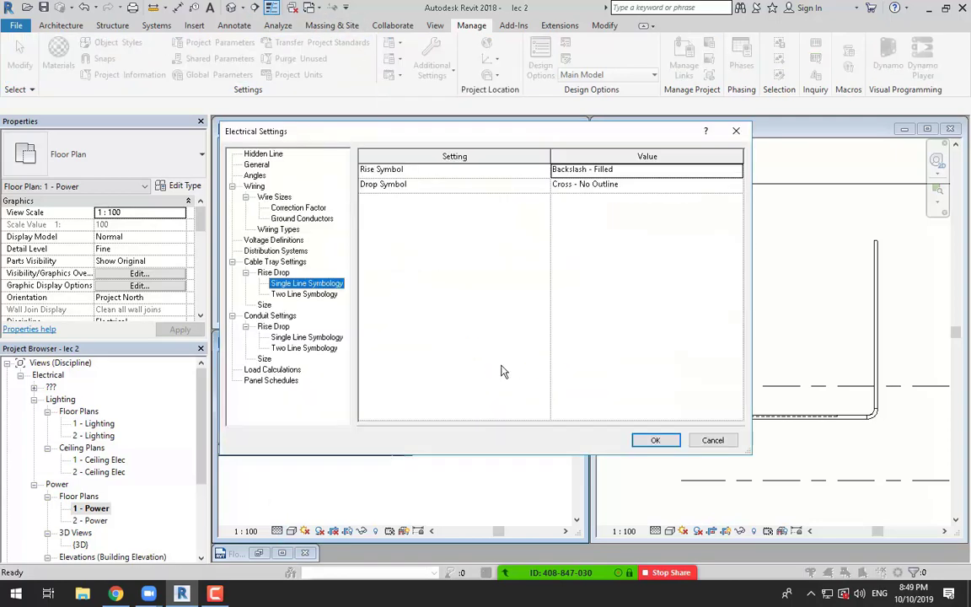
left_click(307, 295)
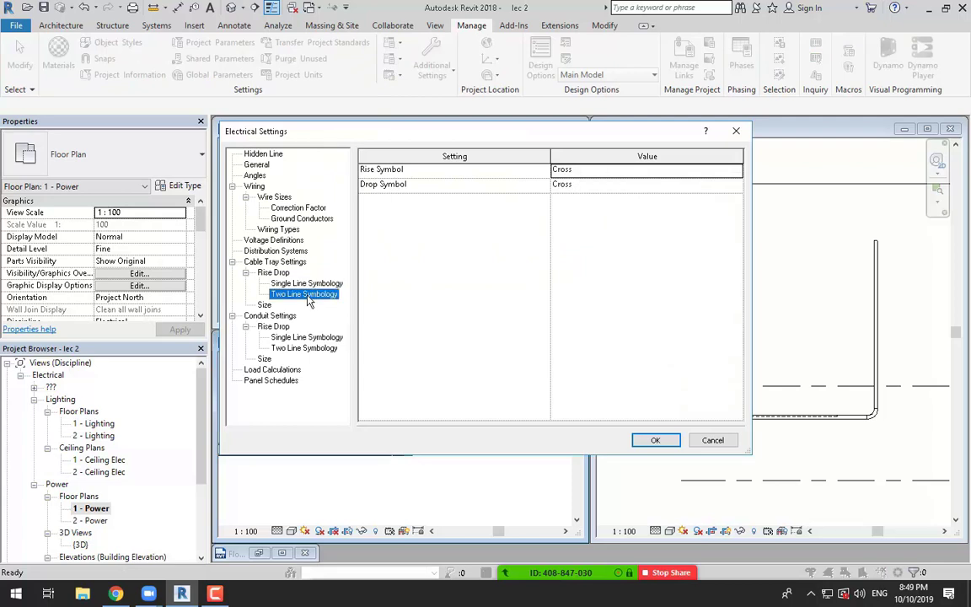
left_click(305, 283)
left_click(312, 294)
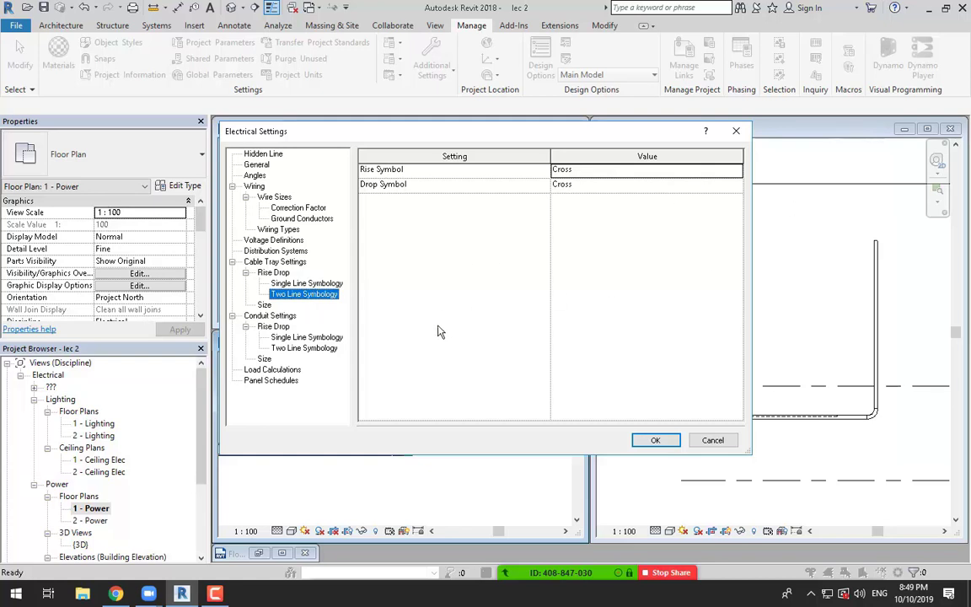
left_click(732, 172)
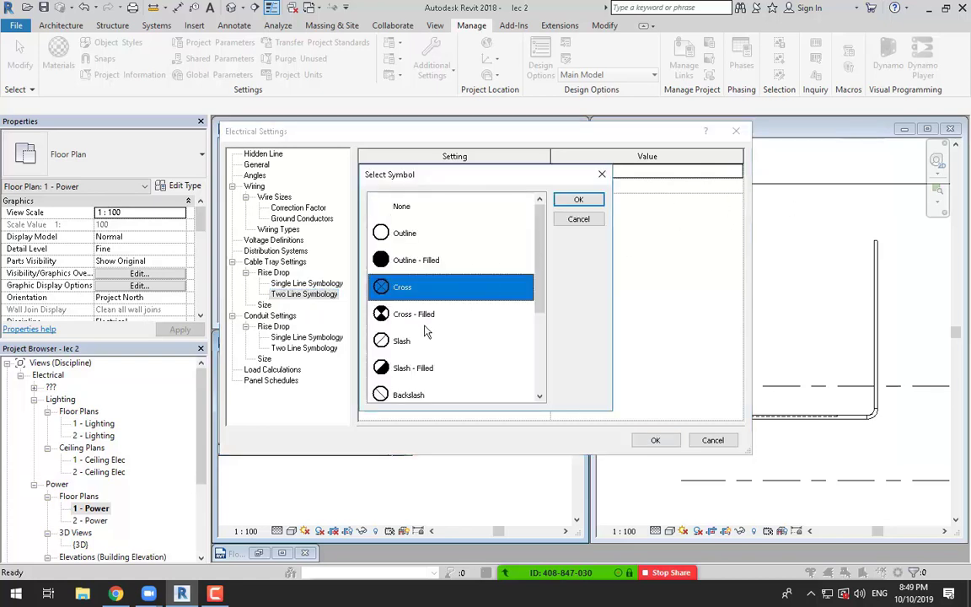
scroll(388, 369, "down", 3)
left_click(408, 287)
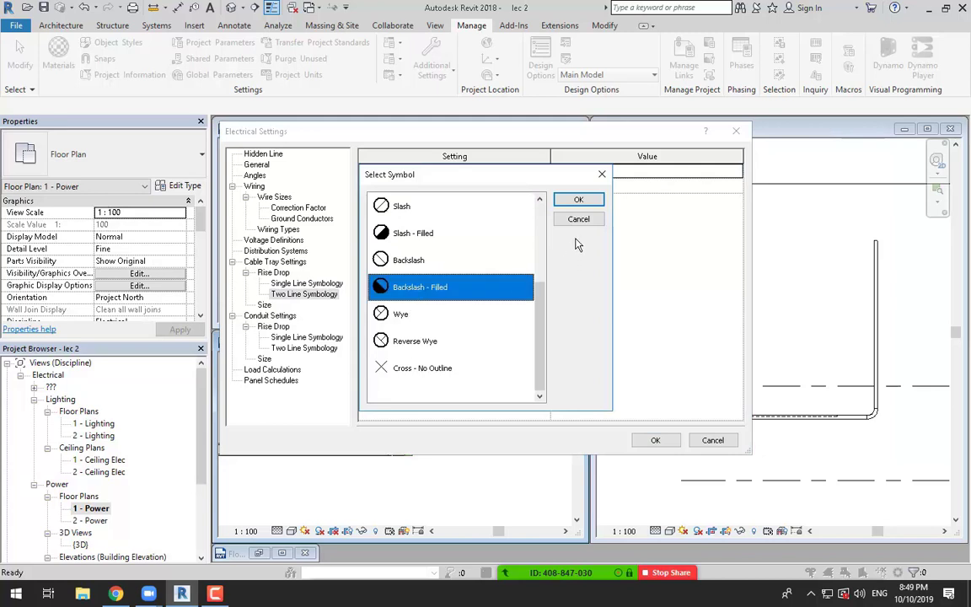
left_click(578, 199)
left_click(655, 440)
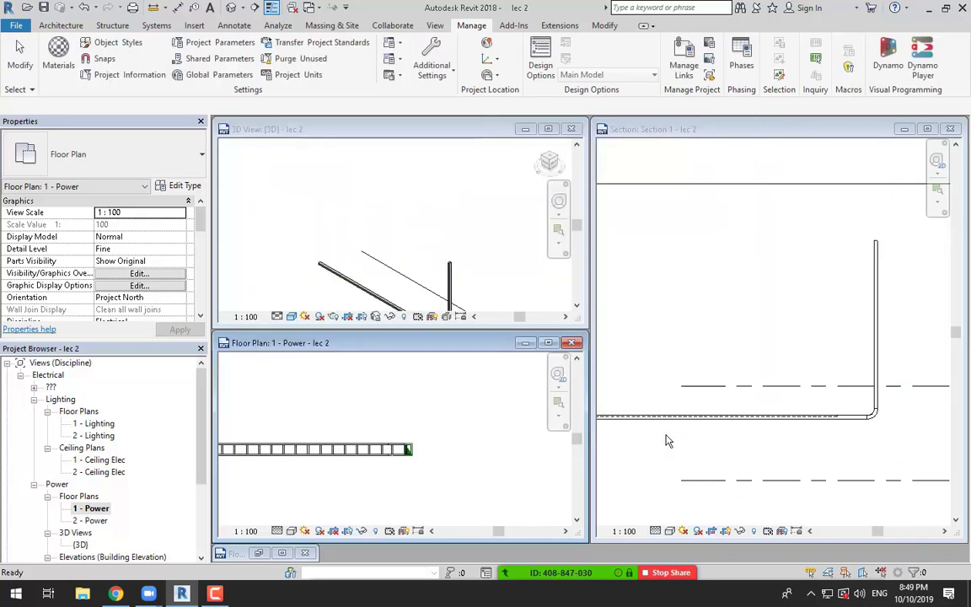
Compare the tray's rise symbol in the Power floor plan at Coarse and Fine detail levels, returning the view to Fine.
scroll(396, 446, "up", 4)
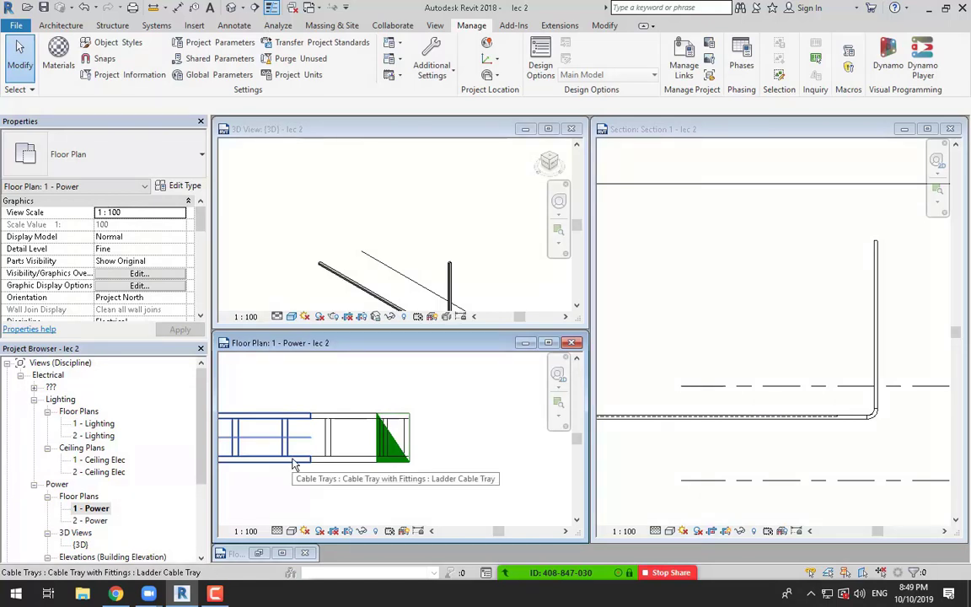
left_click(291, 531)
left_click(299, 490)
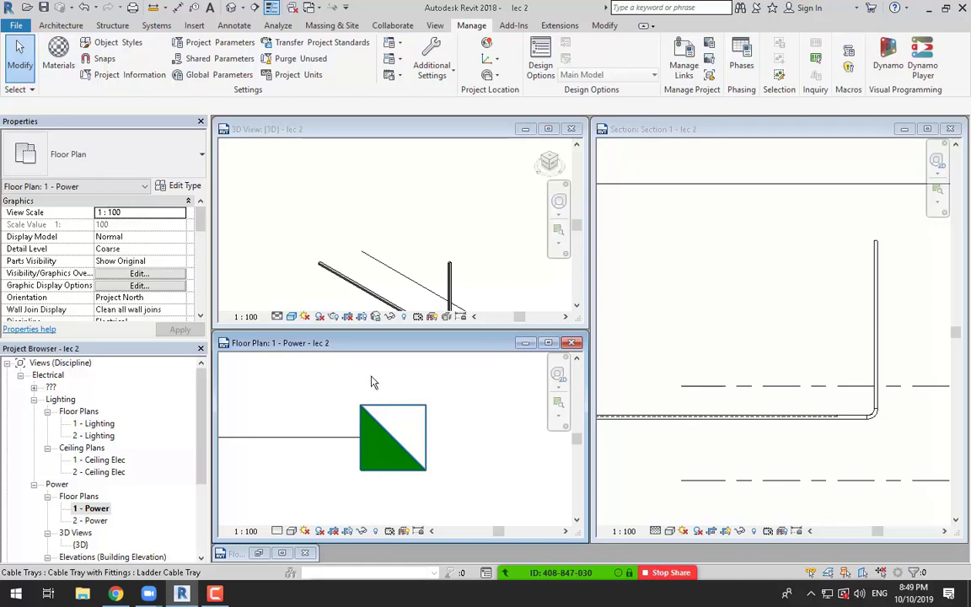
left_click(277, 530)
left_click(283, 514)
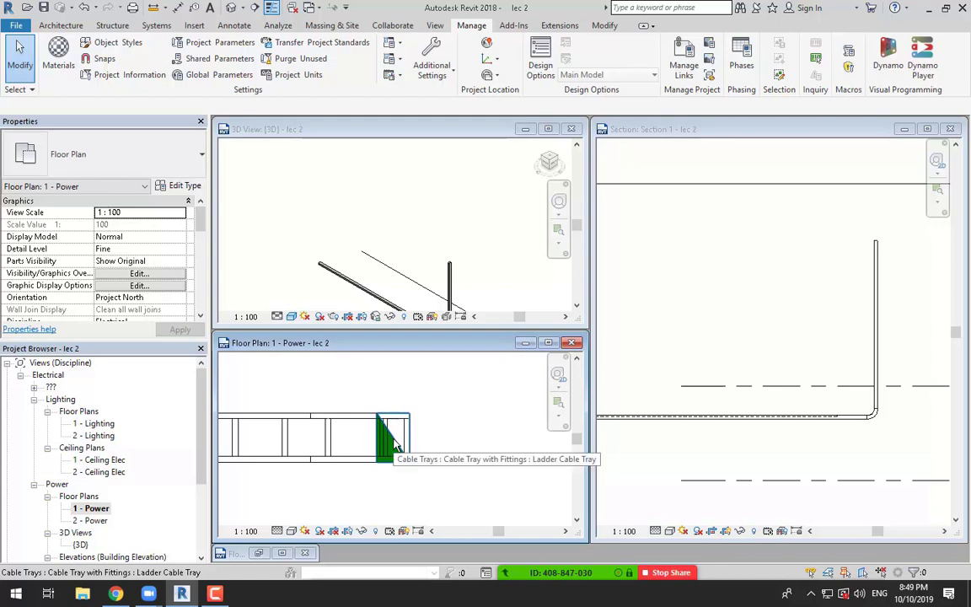
scroll(405, 459, "down", 2)
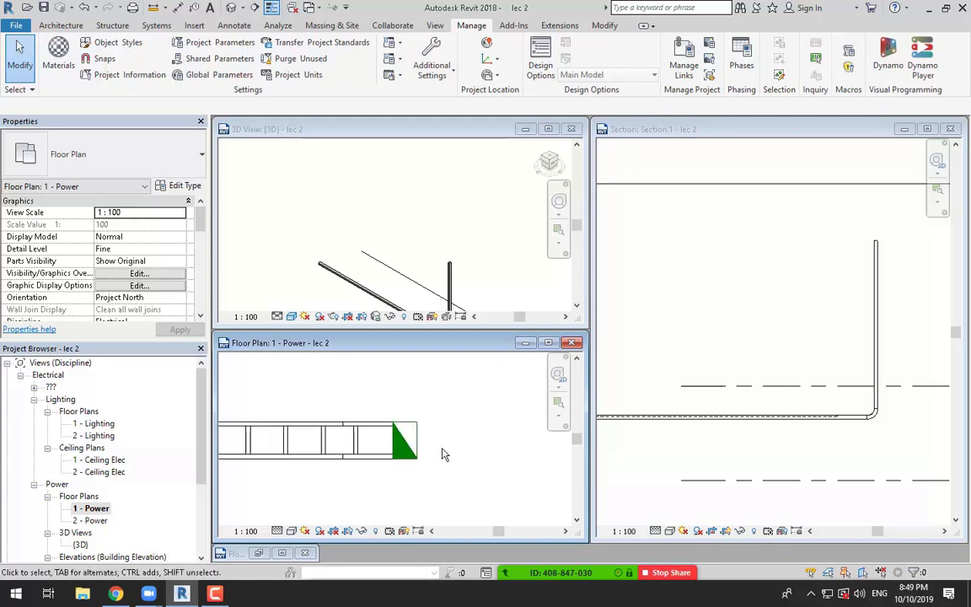
scroll(452, 422, "down", 1)
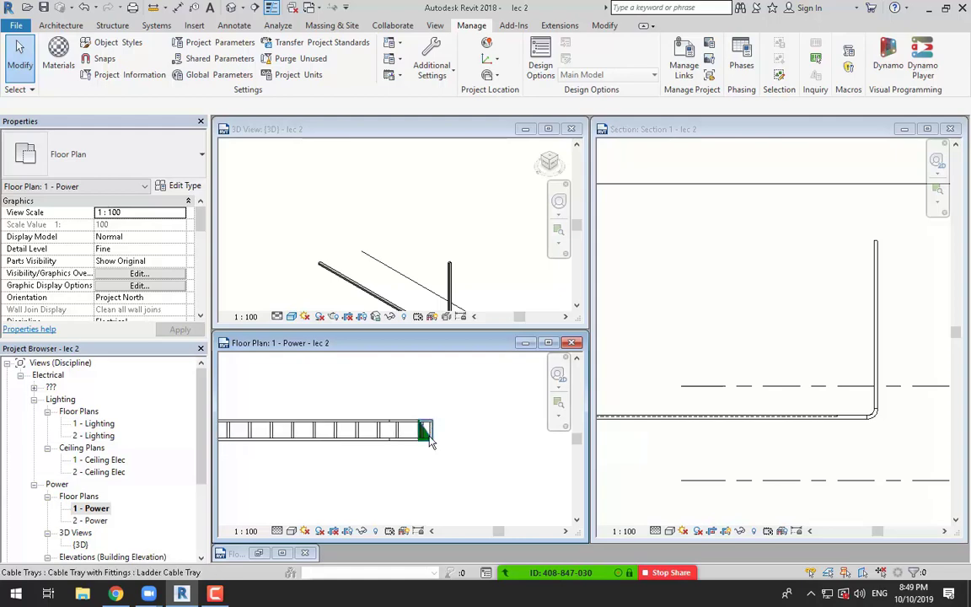
Review the conduit settings for rise/drop annotation size and single-line symbology in the electrical settings.
left_click(388, 61)
left_click(397, 104)
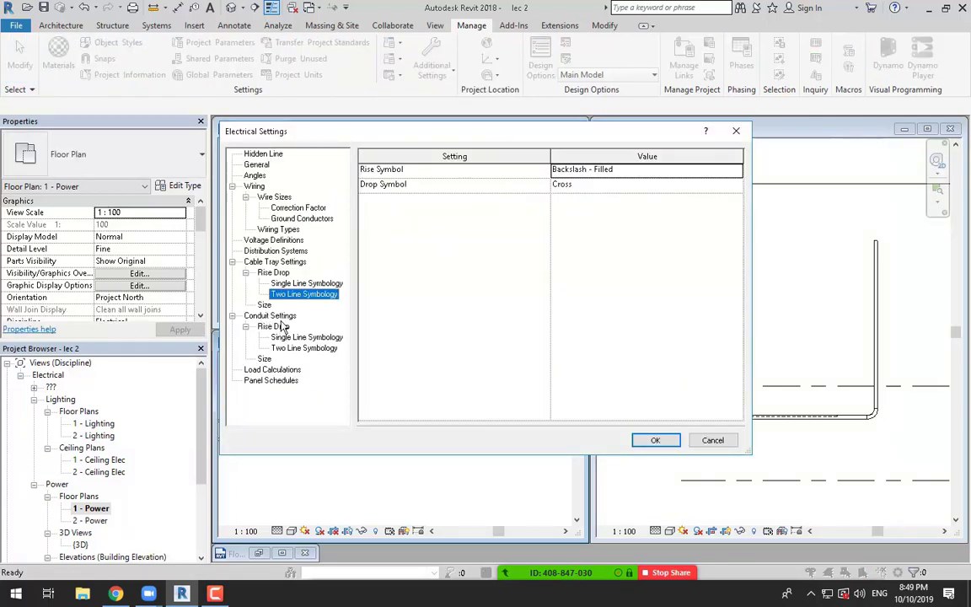
left_click(274, 327)
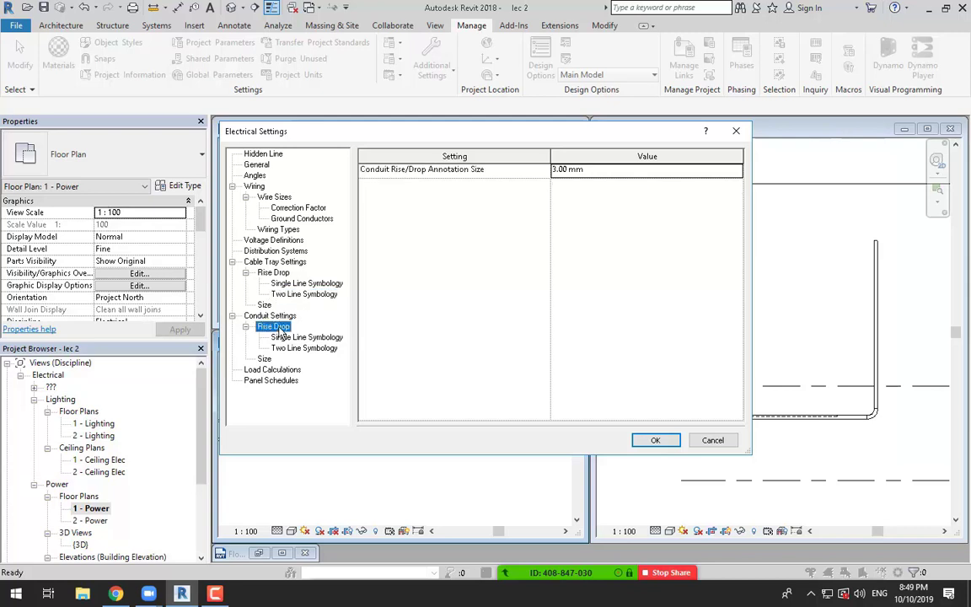
left_click(272, 315)
left_click(295, 337)
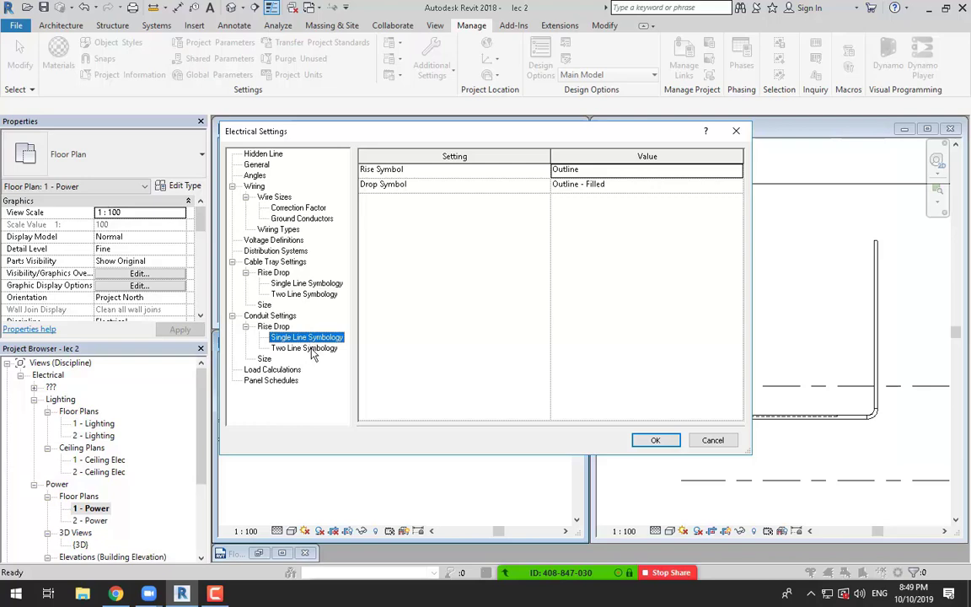
Add an RNC Schedule40 conduit size with 12.701 mm trade, 15.850 mm inside, 18.254 mm outside diameter and 127.010 mm minimum bend radius.
left_click(265, 358)
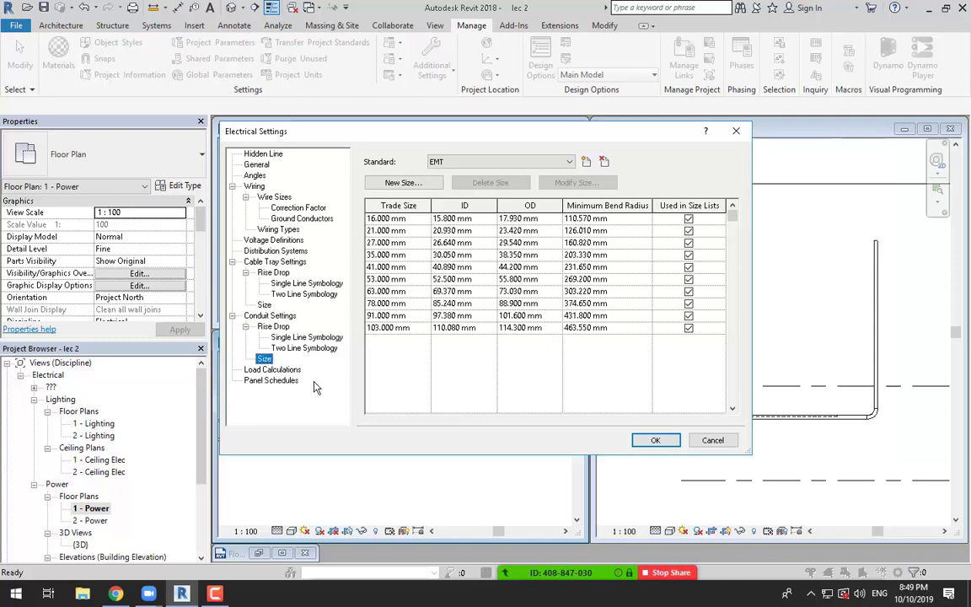
left_click(552, 163)
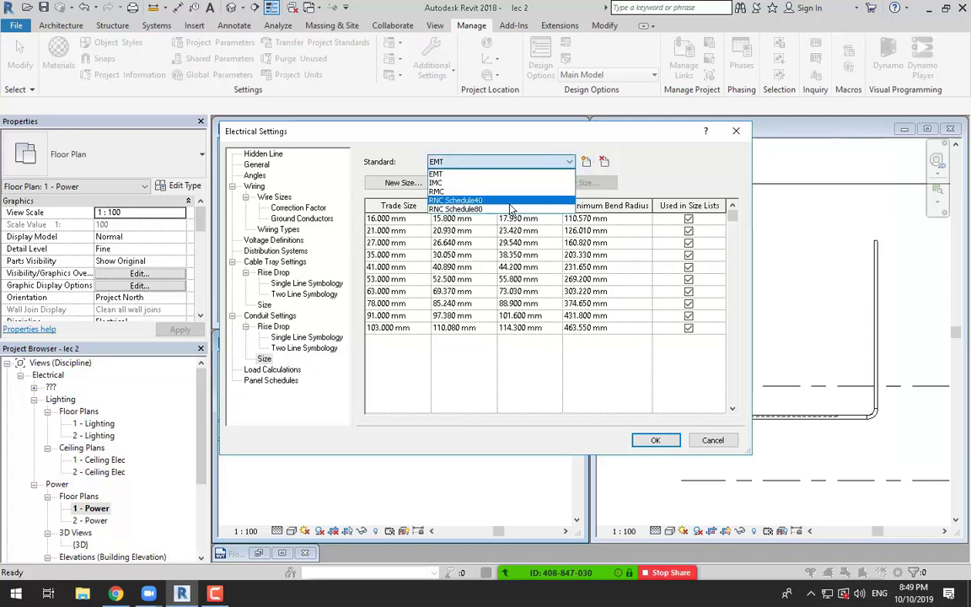
left_click(454, 200)
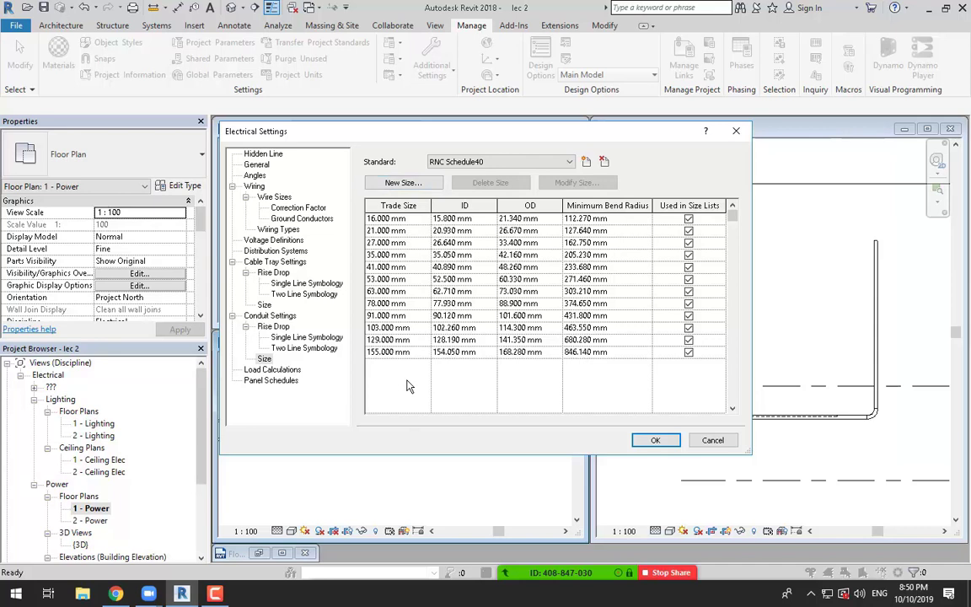
left_click(422, 184)
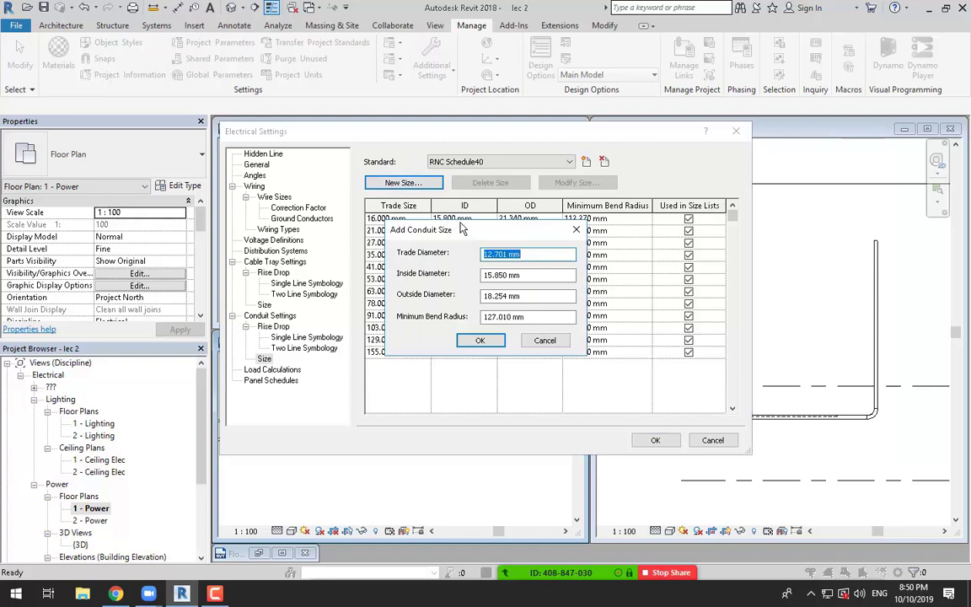
left_click_drag(495, 243, 594, 323)
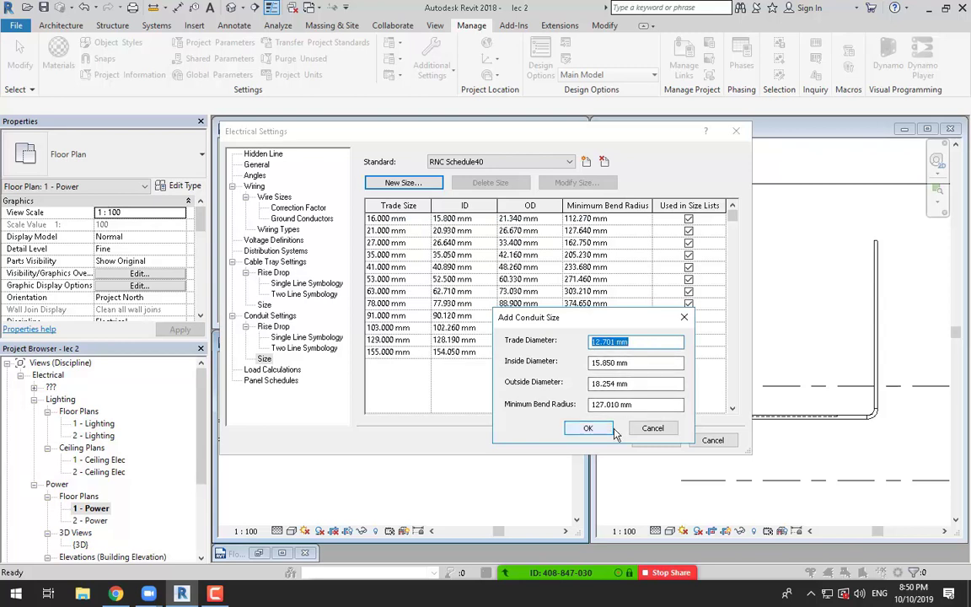
left_click_drag(602, 314, 602, 313)
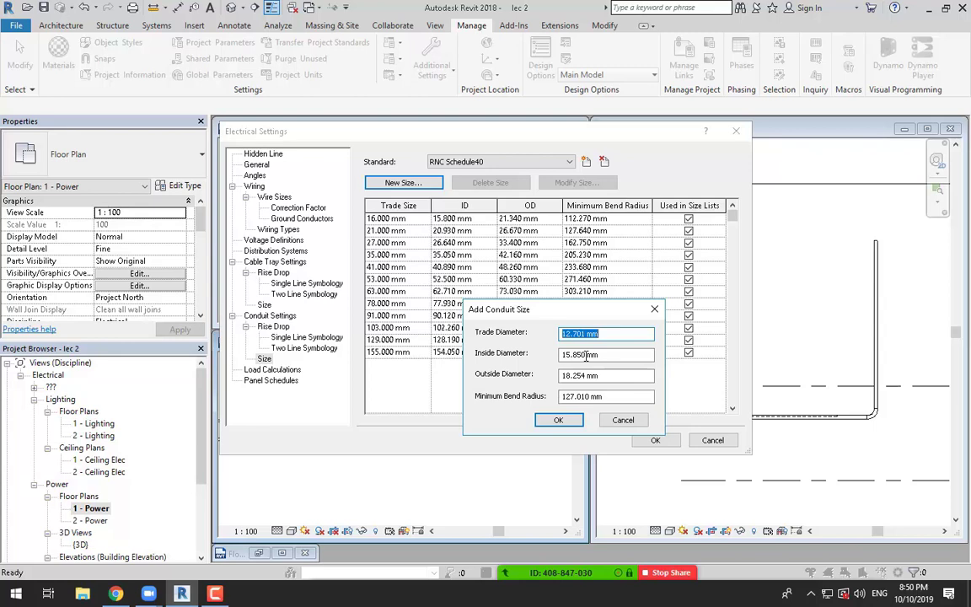
left_click(558, 419)
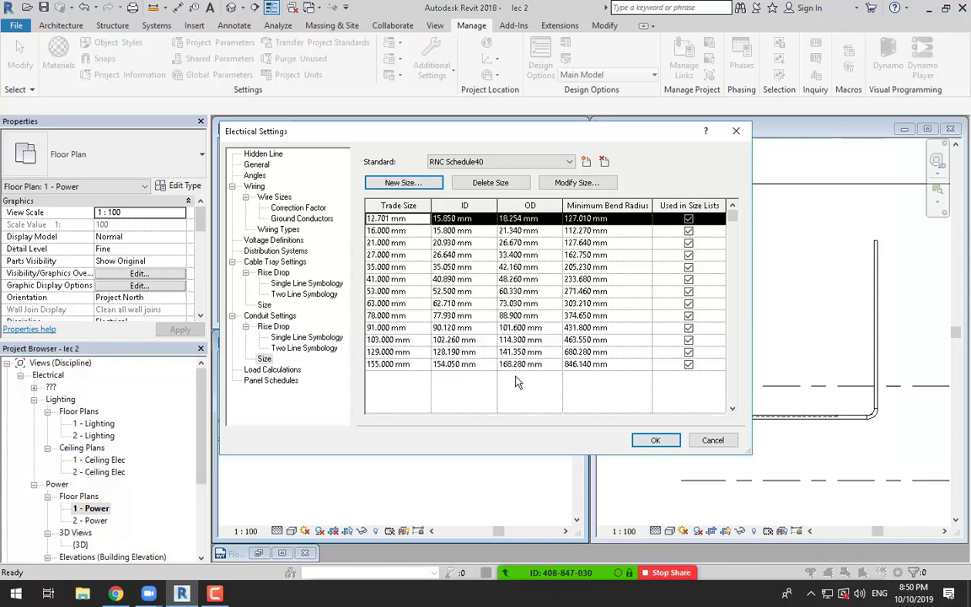
left_click(653, 440)
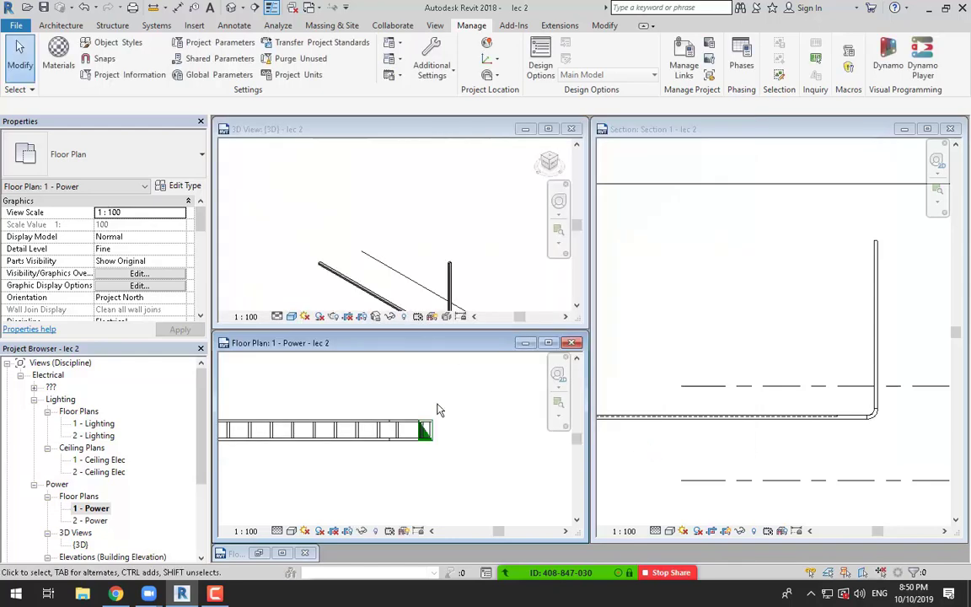
Inspect the standard and fitting assignments in the type properties of the conduit in the Power floor plan.
scroll(440, 407, "down", 2)
left_click(699, 320)
scroll(329, 396, "up", 3)
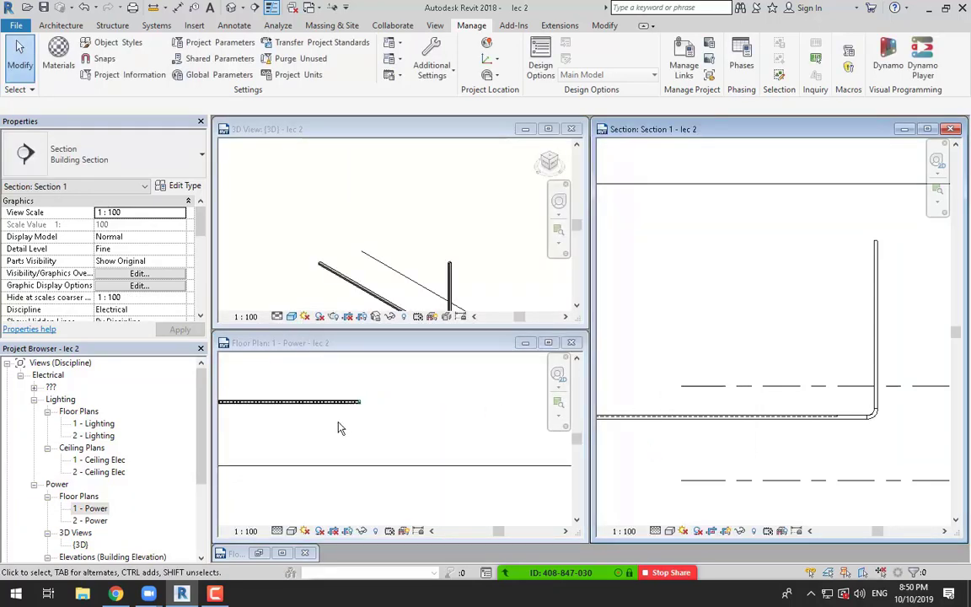
left_click(340, 427)
middle_click_drag(341, 426, 501, 513)
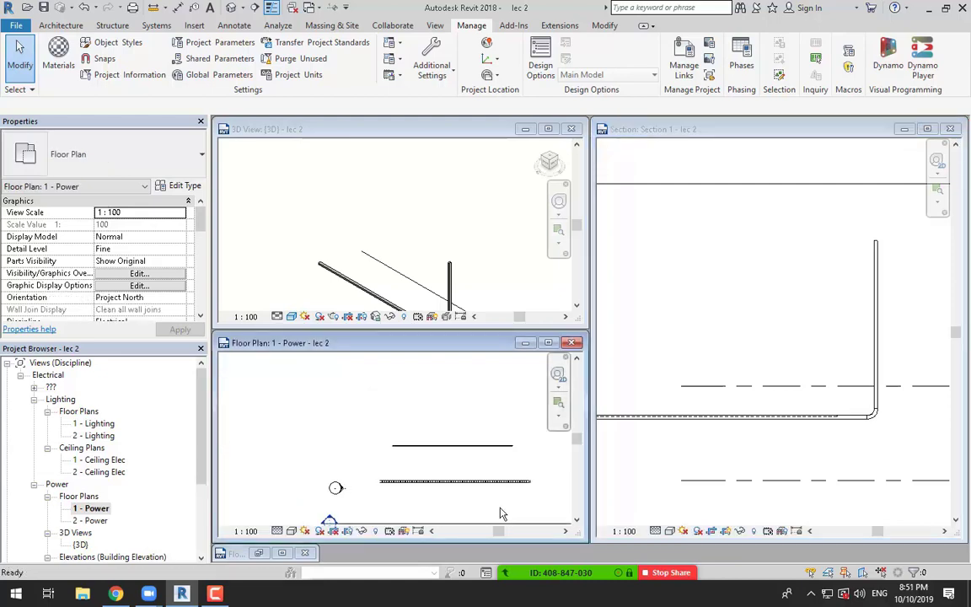
scroll(493, 442, "up", 1)
left_click(489, 450)
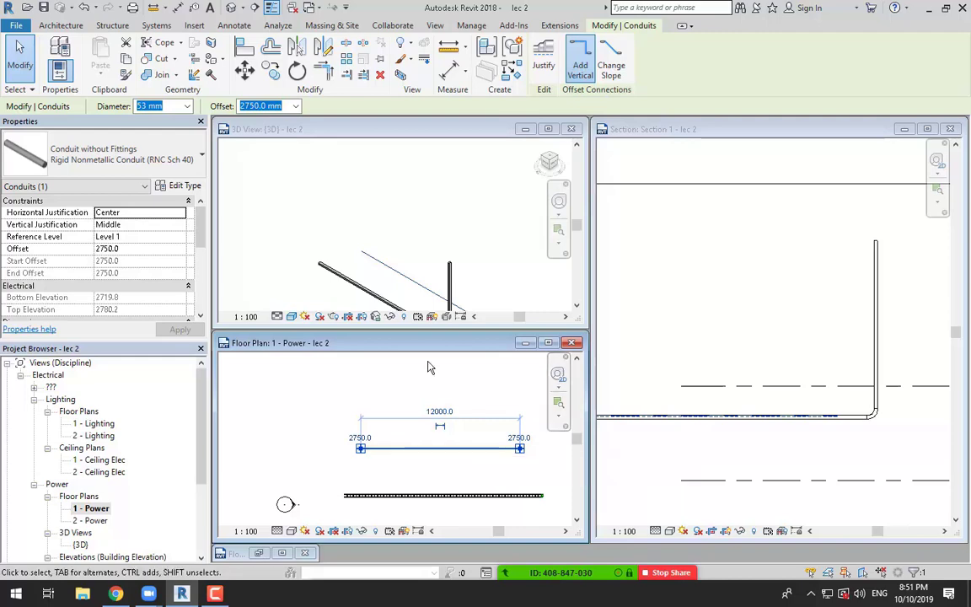
left_click(184, 186)
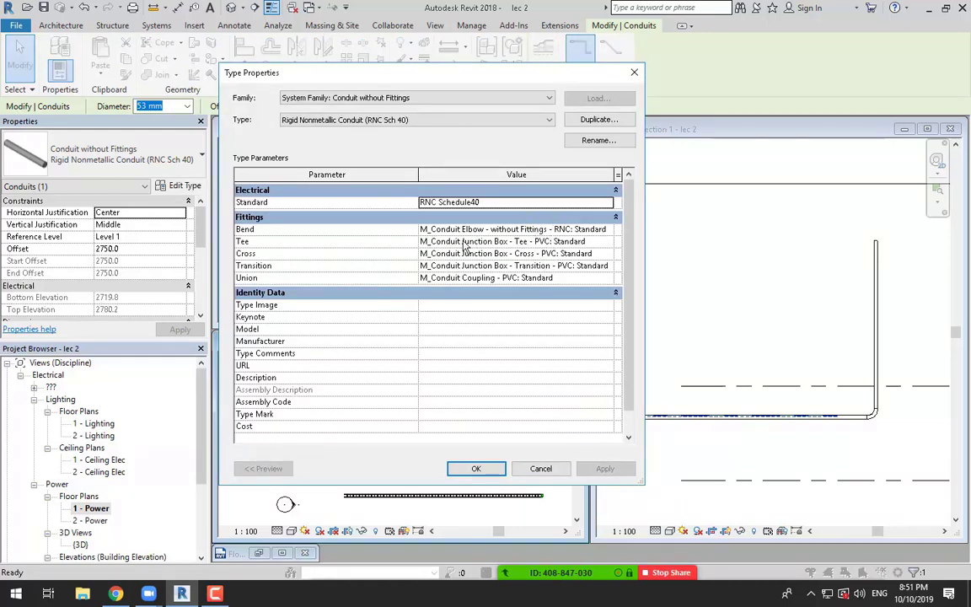
left_click(474, 468)
left_click(514, 462)
Draw a 53 mm conduit perpendicular from the existing conduit's right end at 2750 mm offset and check the corner elbow's type.
scroll(533, 462, "up", 2)
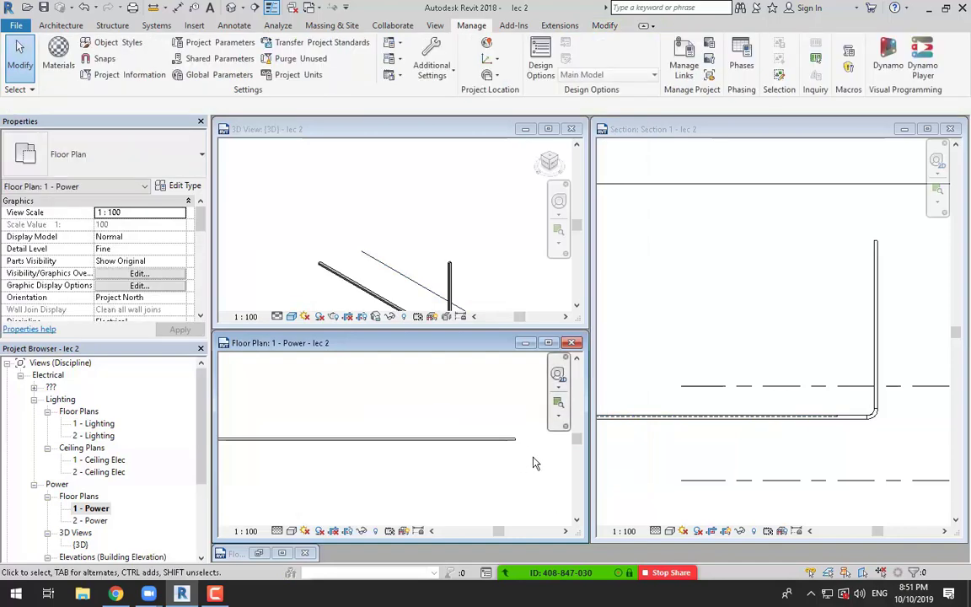
middle_click_drag(524, 466, 451, 492)
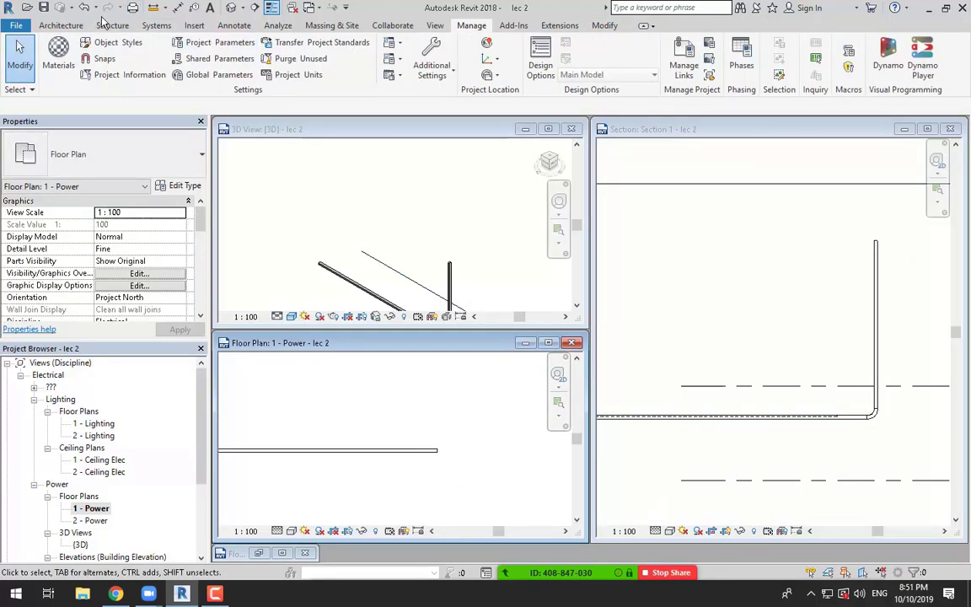
left_click(156, 26)
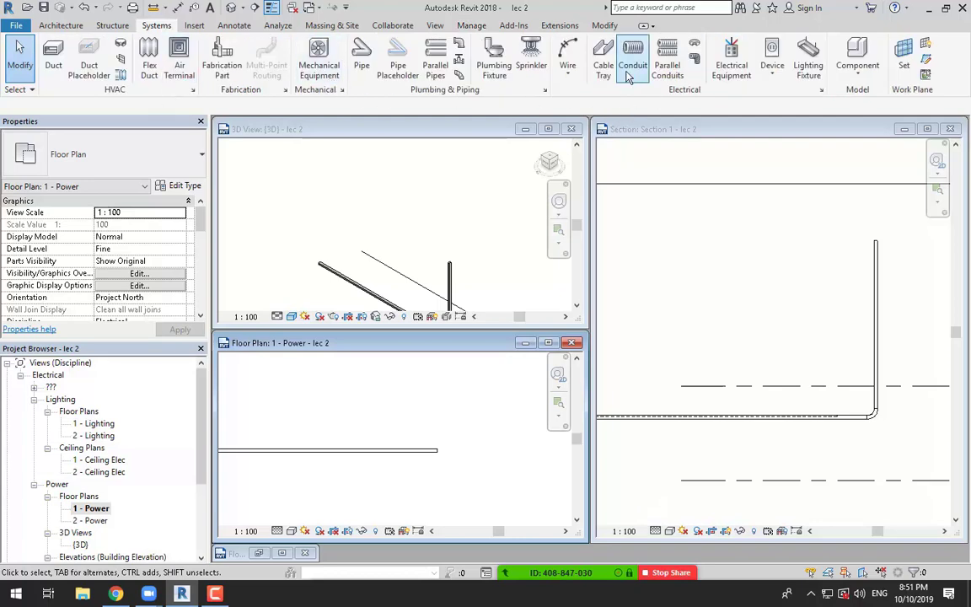
key("c")
key("n")
left_click(436, 447)
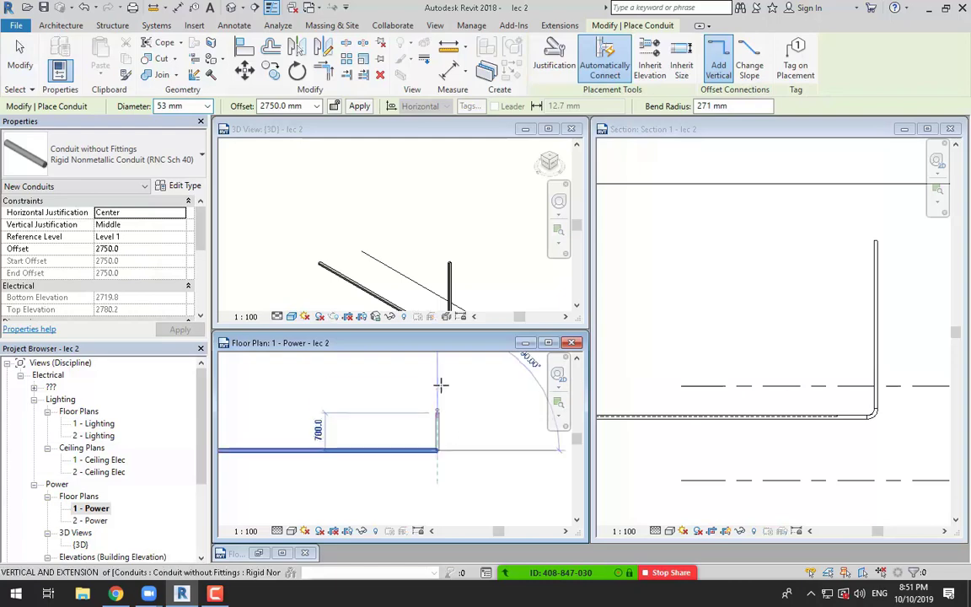
left_click(440, 364)
key("Escape")
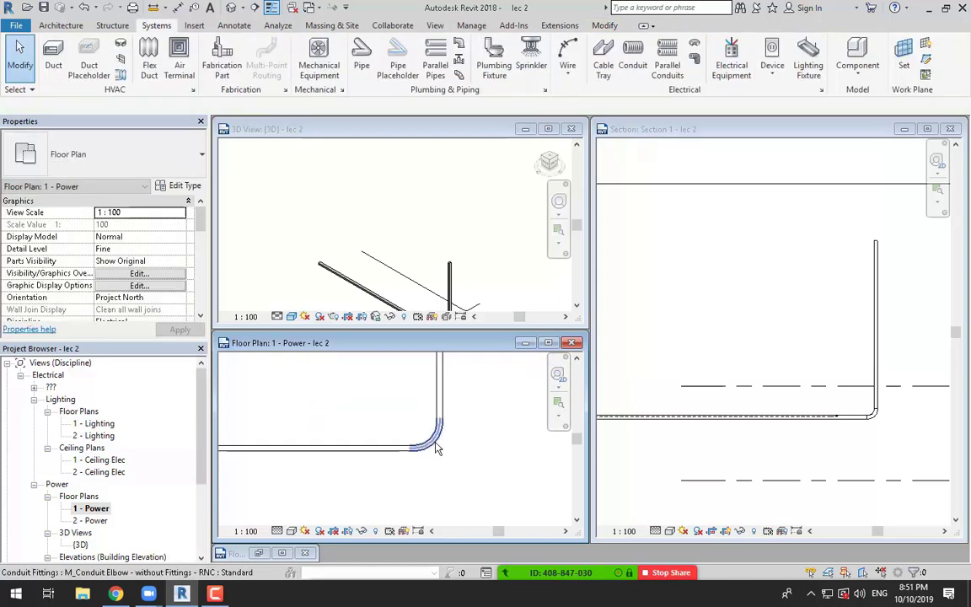
left_click(430, 443)
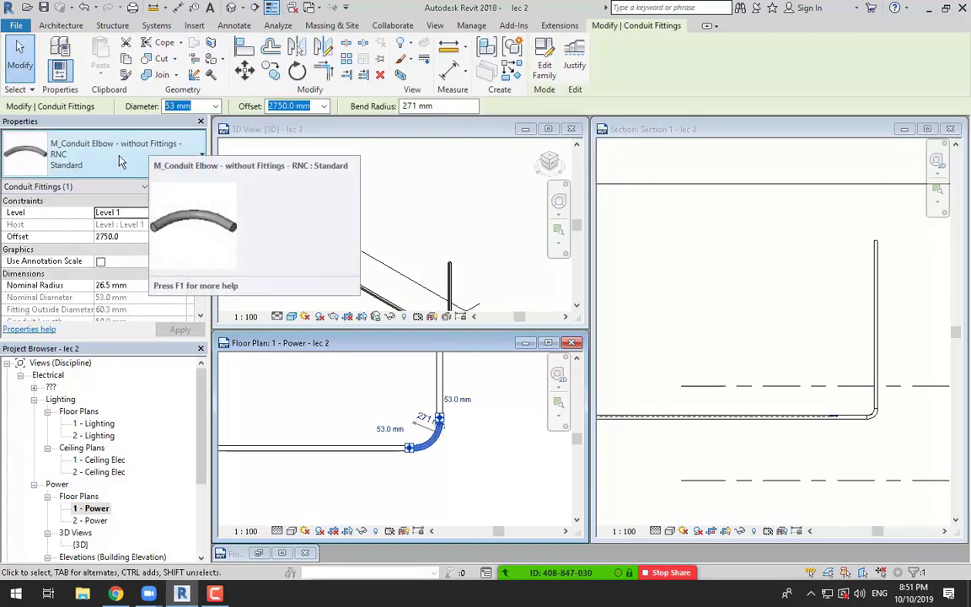
left_click(393, 472)
Draw a 53 mm conduit branch perpendicular from along the horizontal conduit run at 2750 mm offset.
scroll(408, 430, "down", 4)
middle_click_drag(387, 489, 475, 504)
middle_click_drag(417, 507, 454, 517)
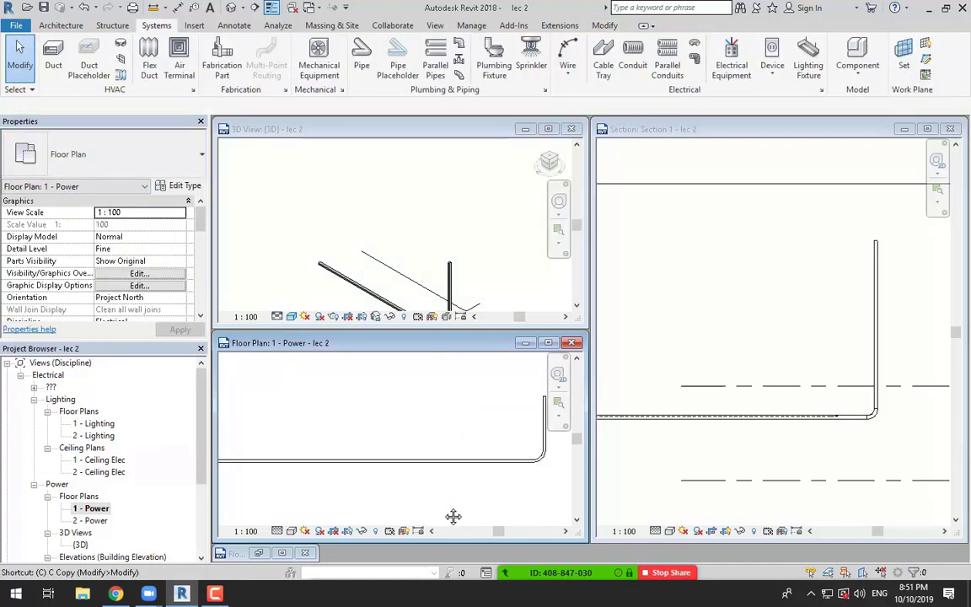
key("c")
key("n")
left_click(391, 459)
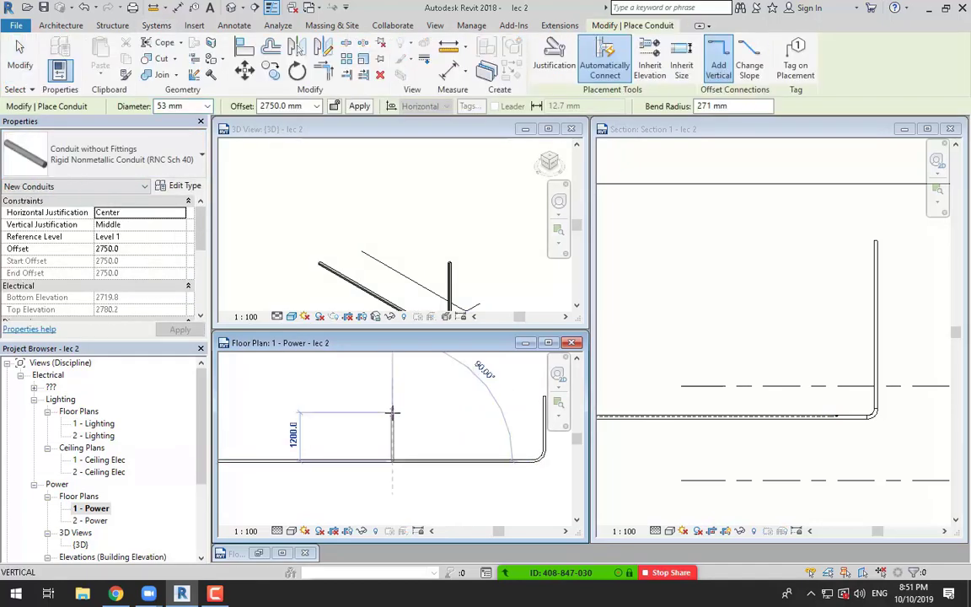
left_click(392, 388)
key("Escape")
key("Escape")
Inspect the fitting type of the tee junction where the branch meets the horizontal conduit.
scroll(392, 460, "up", 3)
left_click(402, 452)
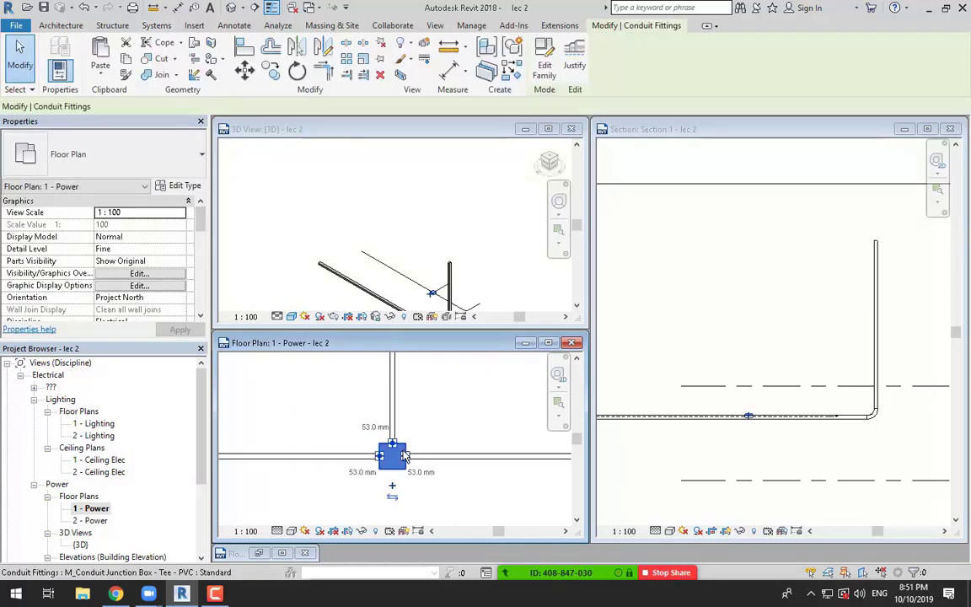
left_click(419, 481)
scroll(420, 483, "up", 2)
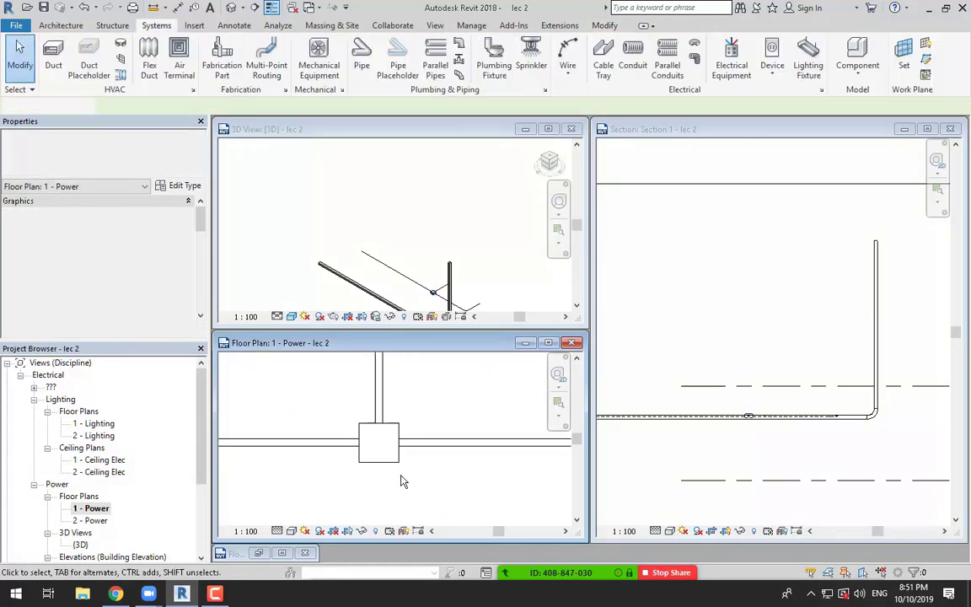
left_click(390, 455)
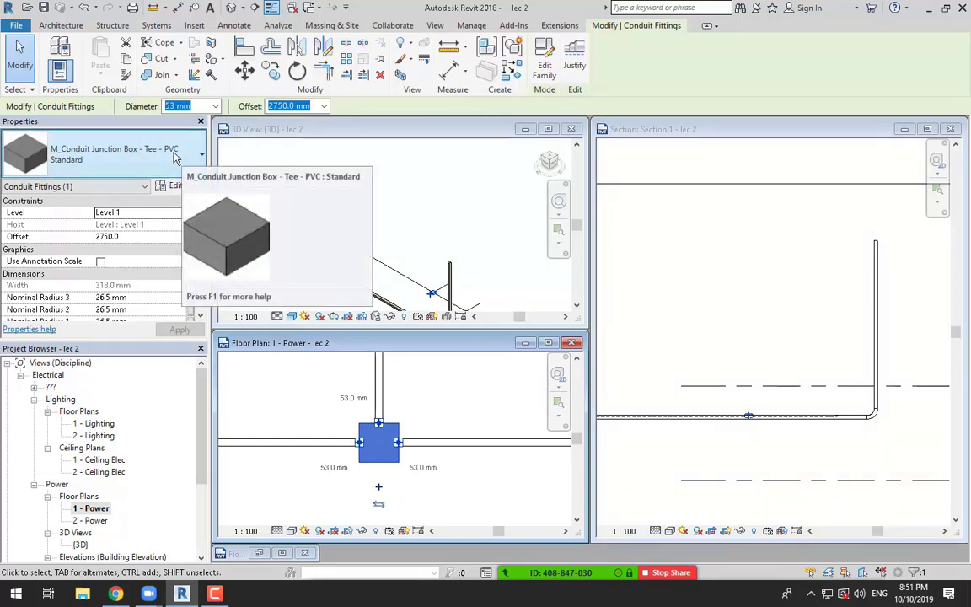
left_click(399, 433)
scroll(403, 438, "down", 3)
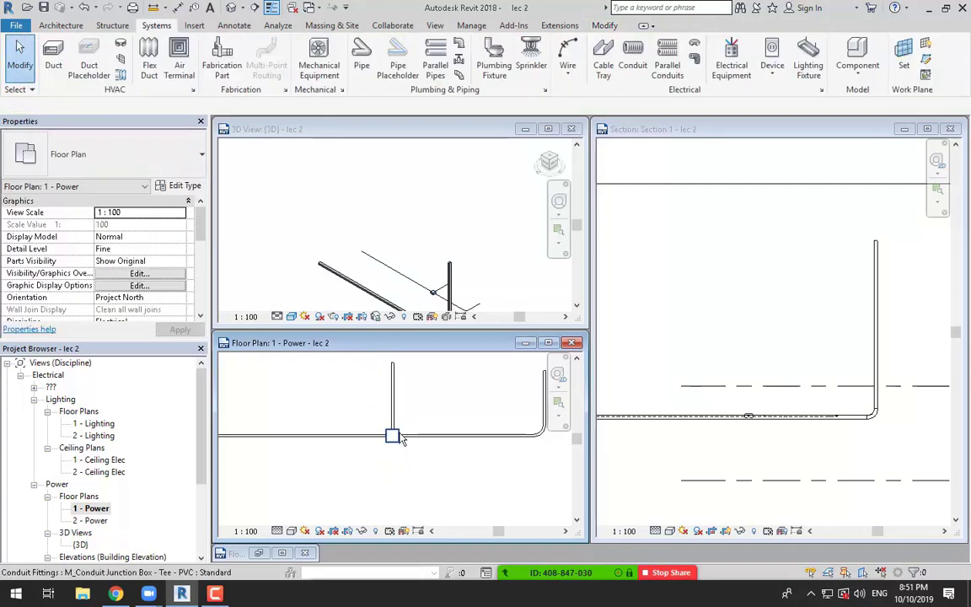
Delete the conduits and cable tray from the floor plan, plus the leftover vertical tray piece in the 3D view.
scroll(400, 437, "down", 7)
middle_click_drag(386, 447, 448, 455)
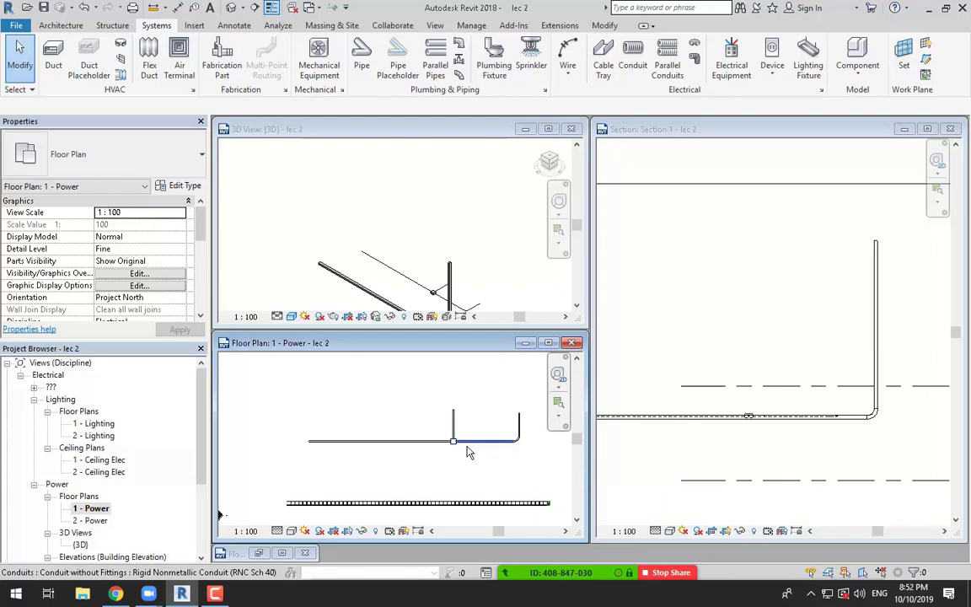
scroll(465, 452, "down", 3)
middle_click_drag(461, 451, 434, 444)
left_click_drag(462, 466, 411, 398)
key("Delete")
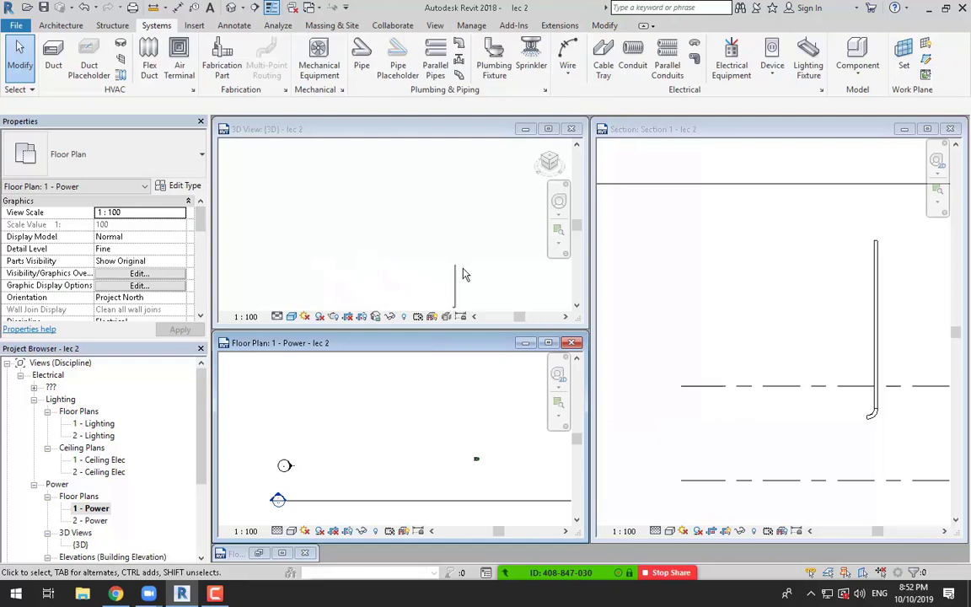
left_click(411, 243)
left_click(430, 268)
key("Delete")
scroll(683, 348, "down", 3)
scroll(682, 347, "down", 2)
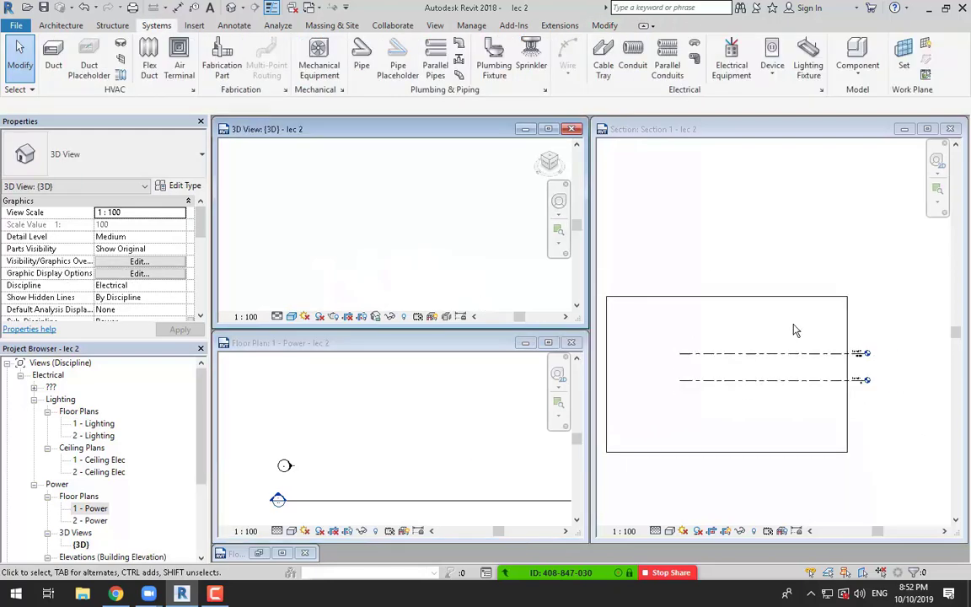
Start linking a Revit model into the 1 - Power floor plan and browse up from Documents to the Desktop level.
left_click(426, 447)
scroll(424, 434, "down", 3)
scroll(423, 434, "down", 2)
middle_click_drag(446, 431, 427, 414)
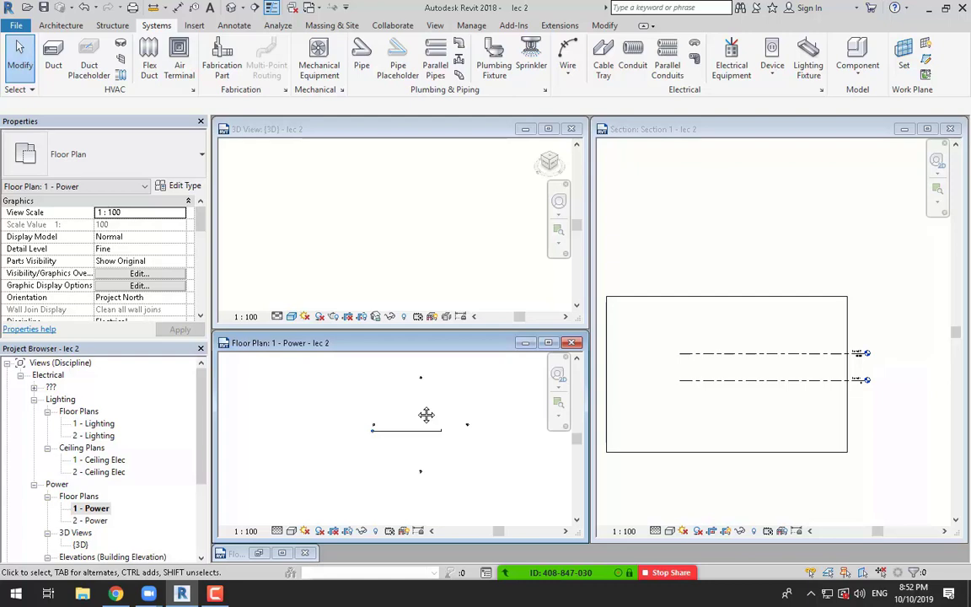
left_click(193, 28)
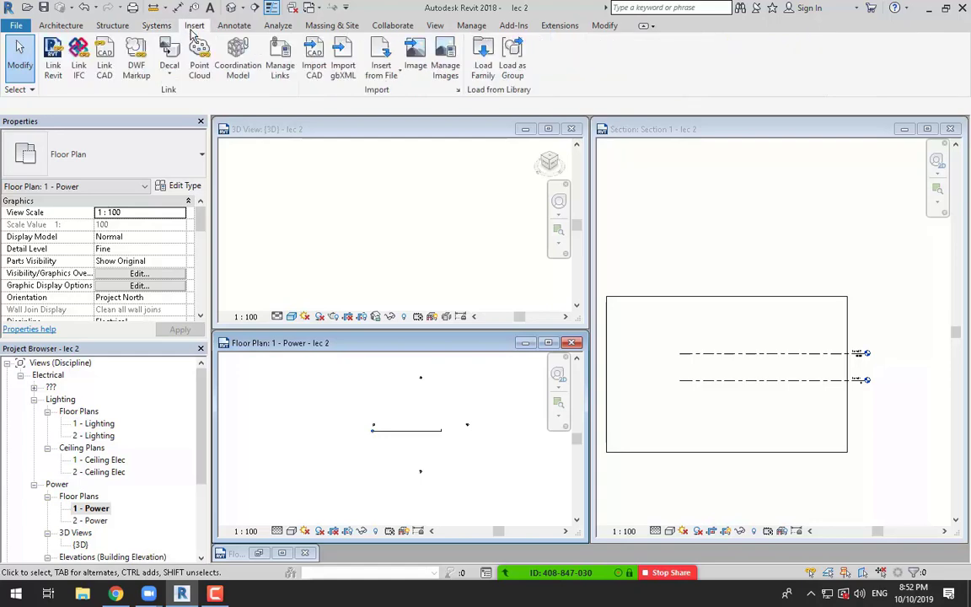
left_click(51, 74)
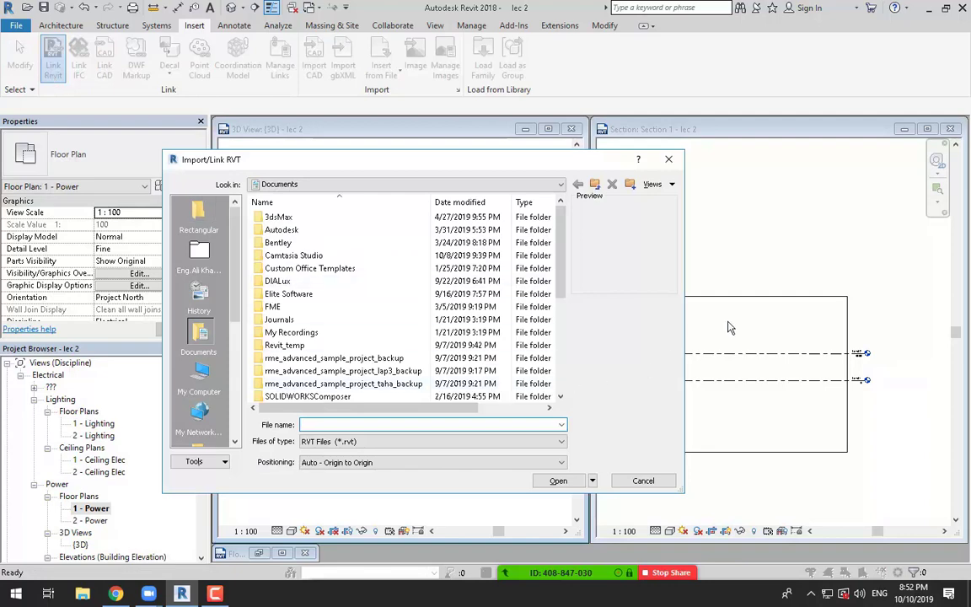
left_click(595, 184)
left_click(595, 185)
left_click(595, 185)
left_click(595, 185)
left_click(595, 184)
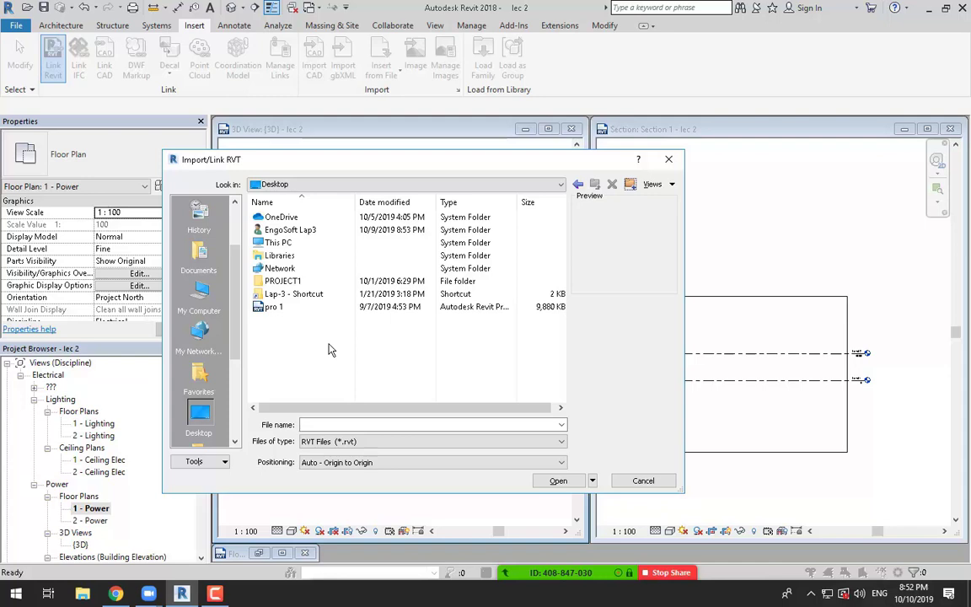
Browse on Local Disk (C:) to the Samples folder inside Program Files, Autodesk, Revit 2018.
double_click(278, 243)
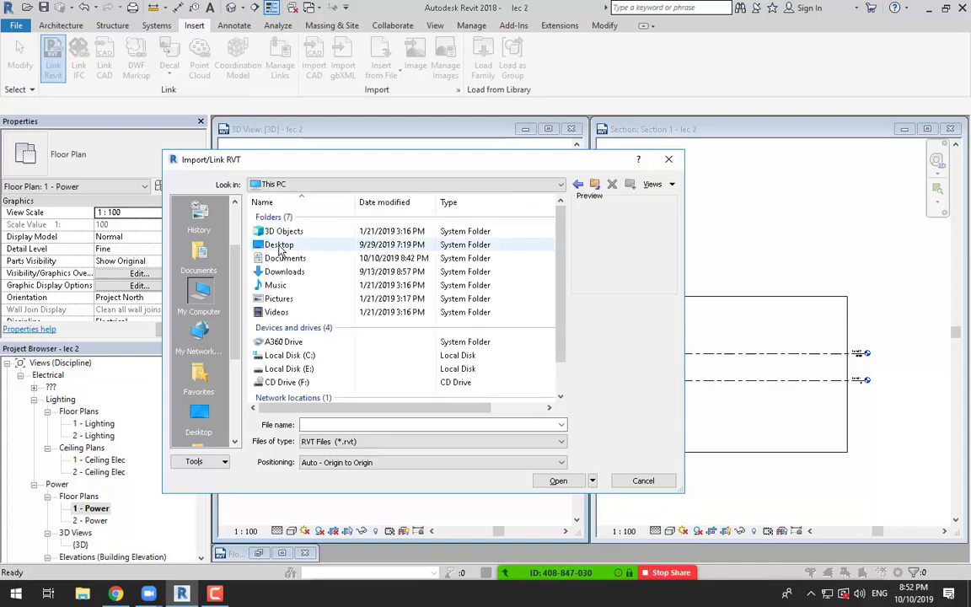
double_click(302, 357)
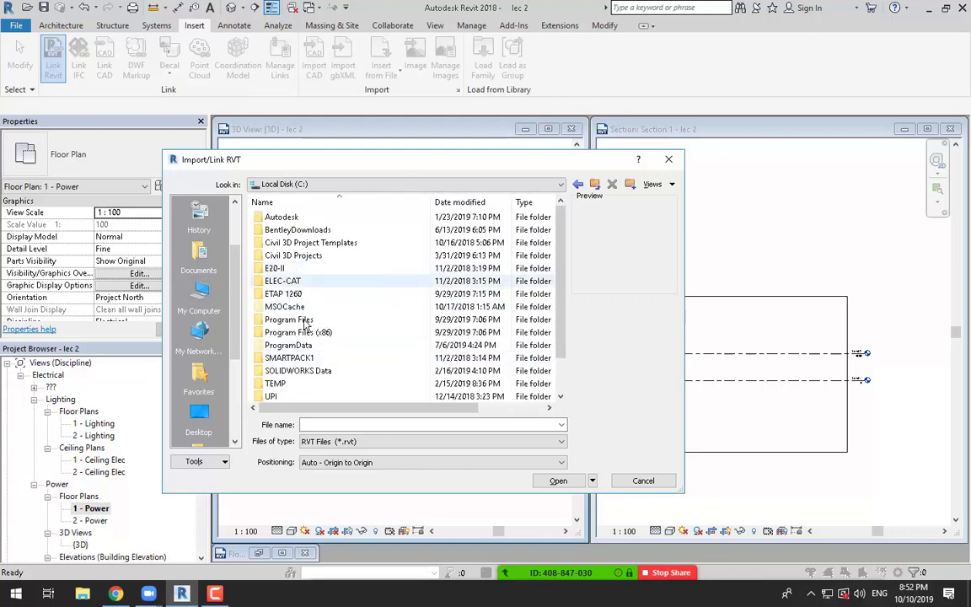
double_click(291, 319)
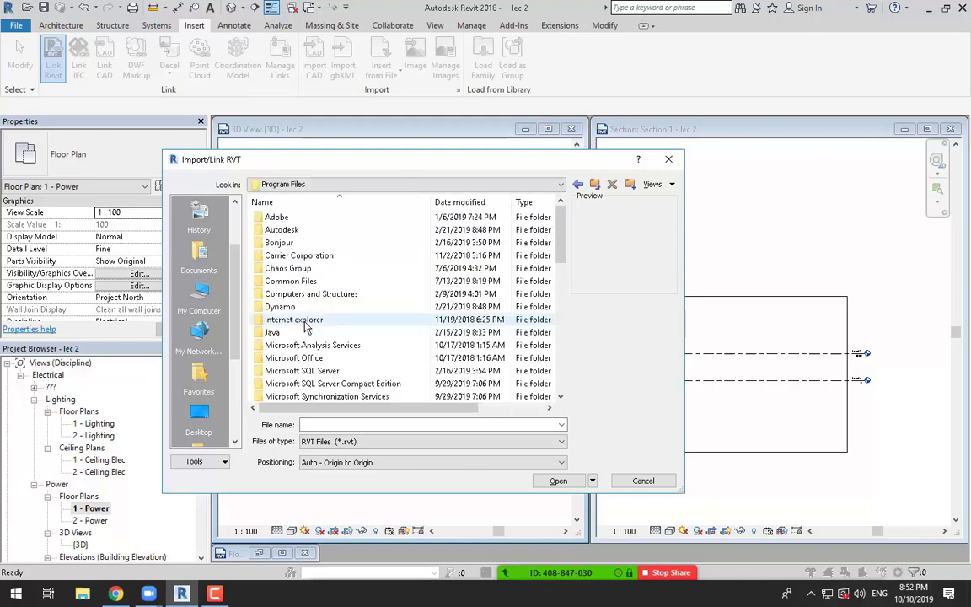
double_click(287, 233)
scroll(336, 329, "down", 1)
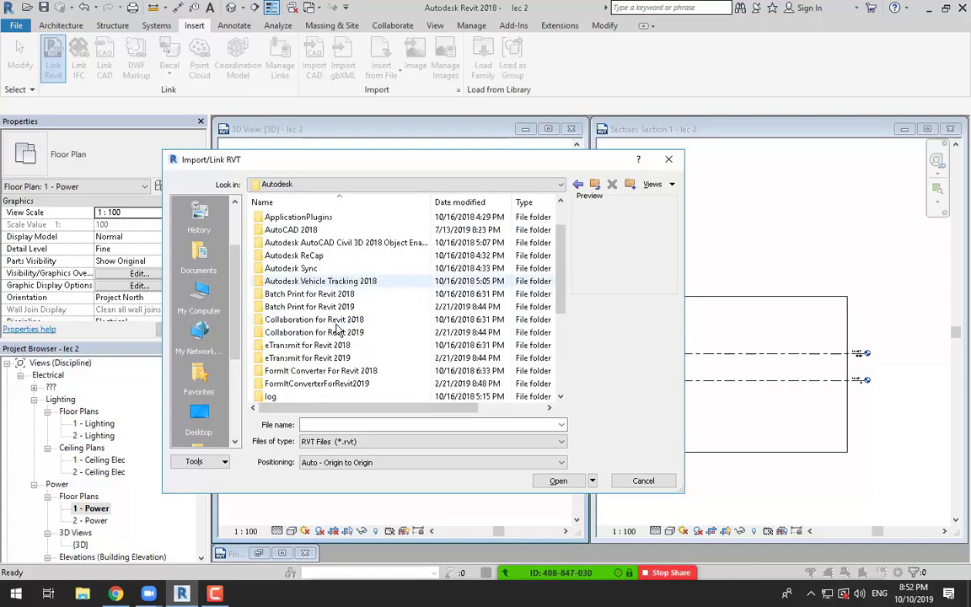
scroll(340, 373, "down", 1)
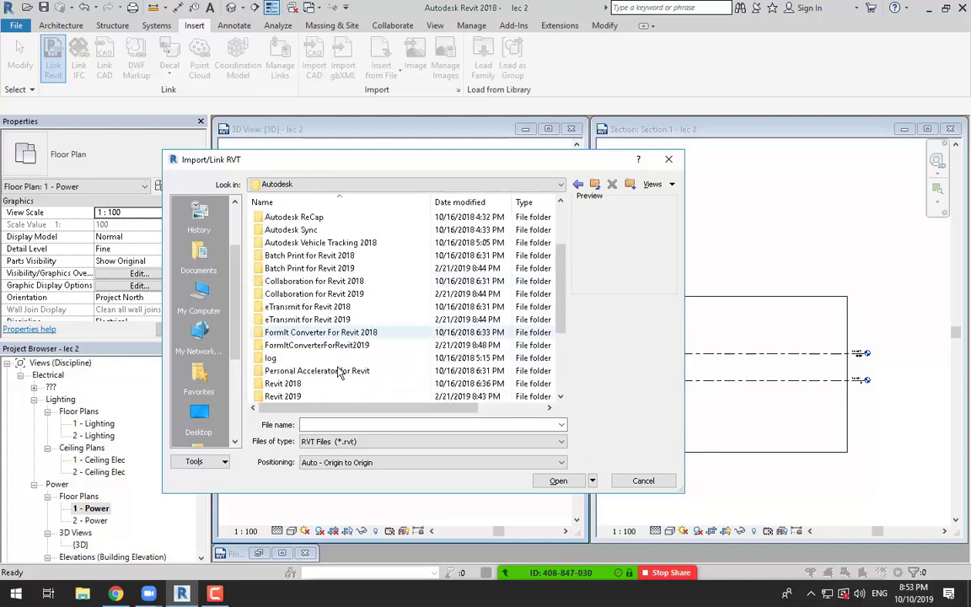
scroll(340, 373, "down", 2)
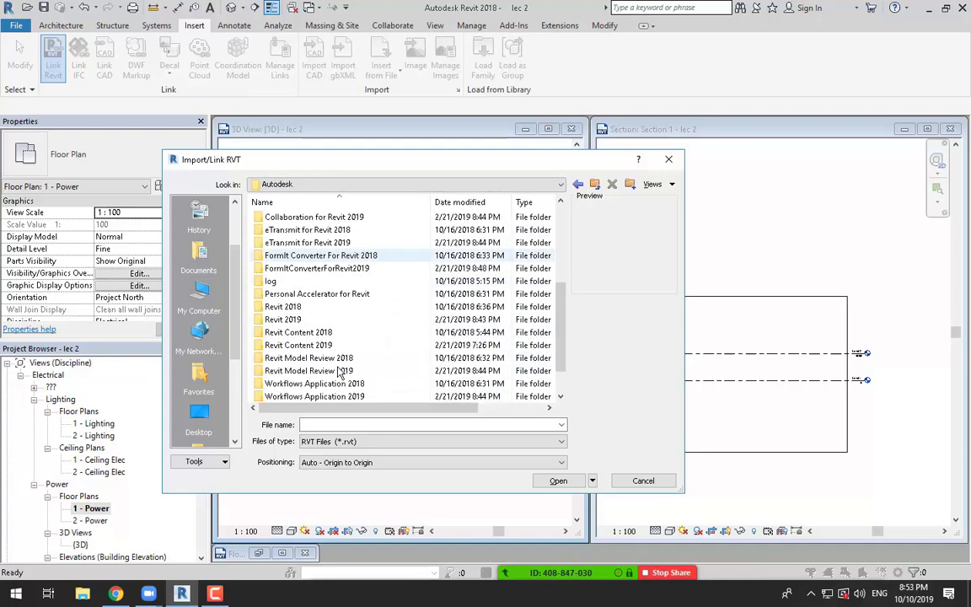
double_click(295, 308)
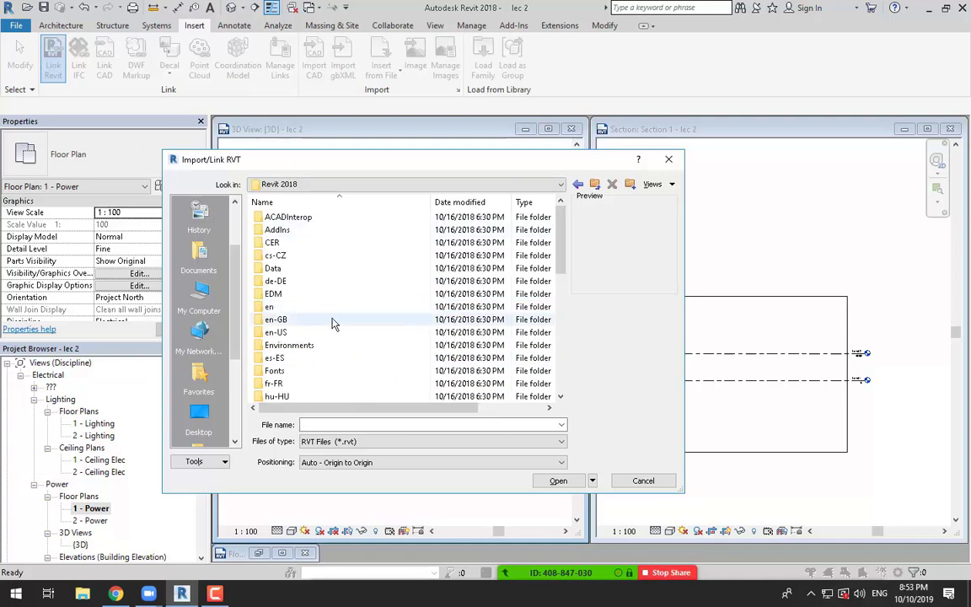
scroll(318, 295, "down", 4)
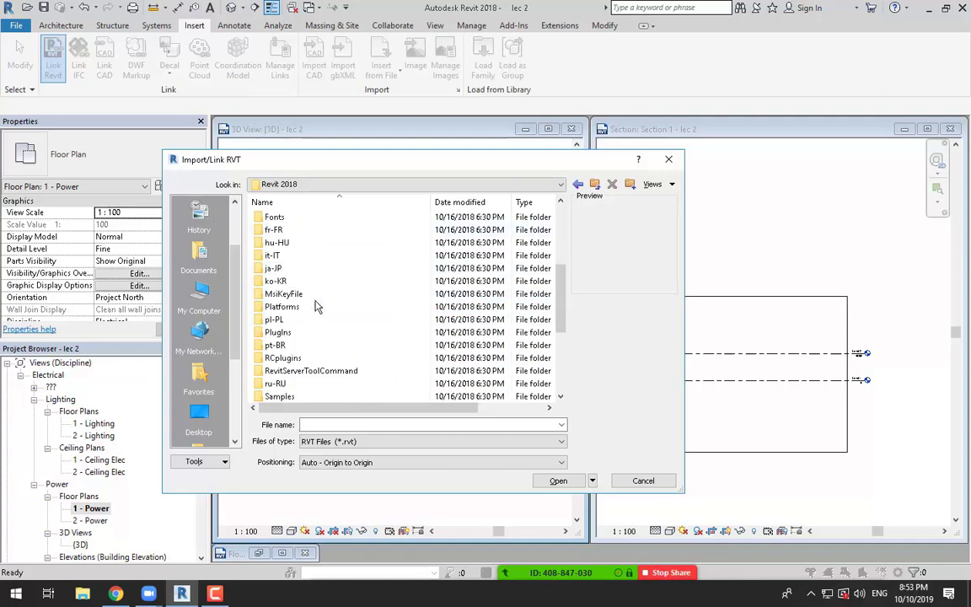
scroll(314, 306, "down", 1)
double_click(305, 352)
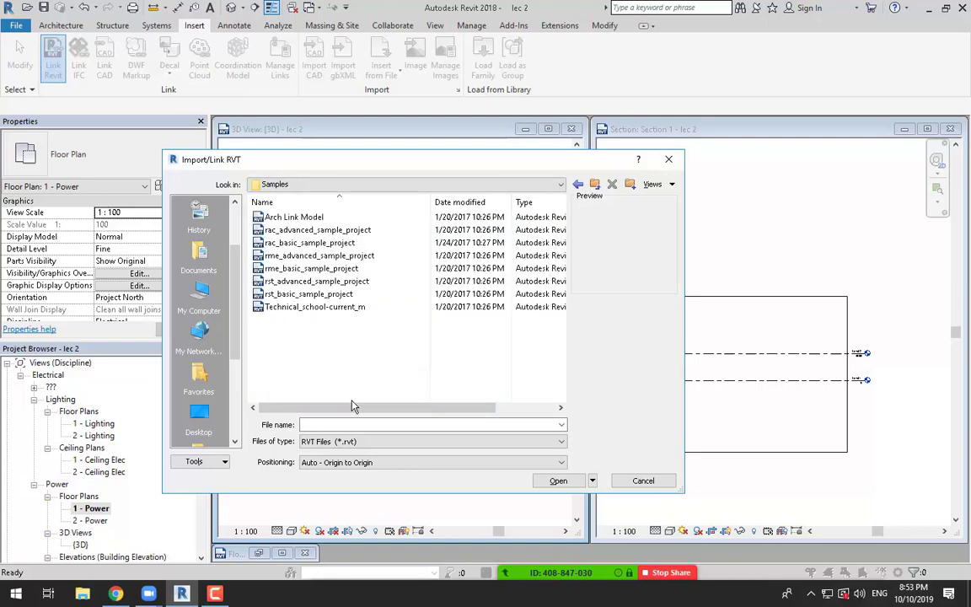
Link Arch Link Model.rvt into the project with Auto - Origin to Origin positioning.
left_click(308, 217)
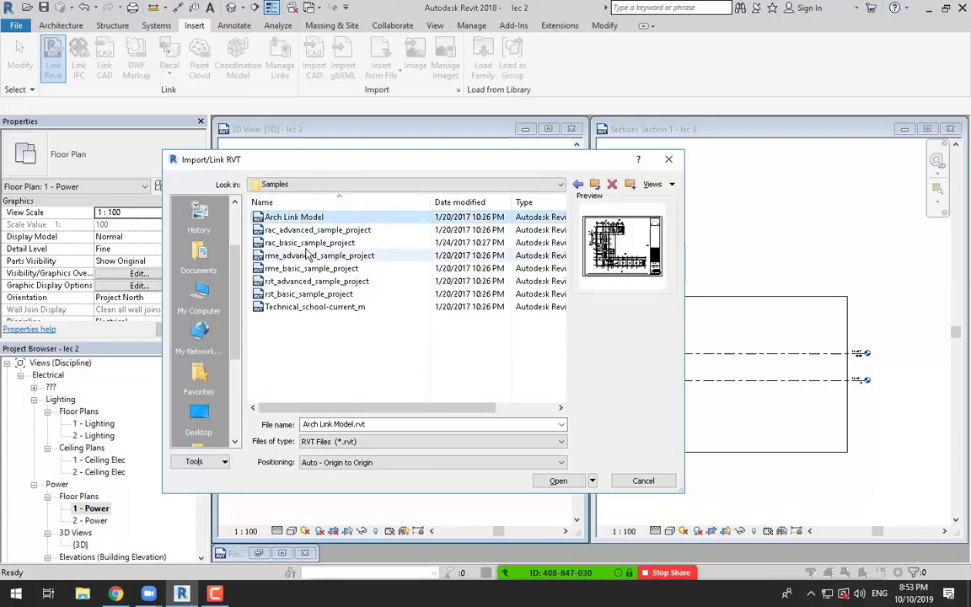
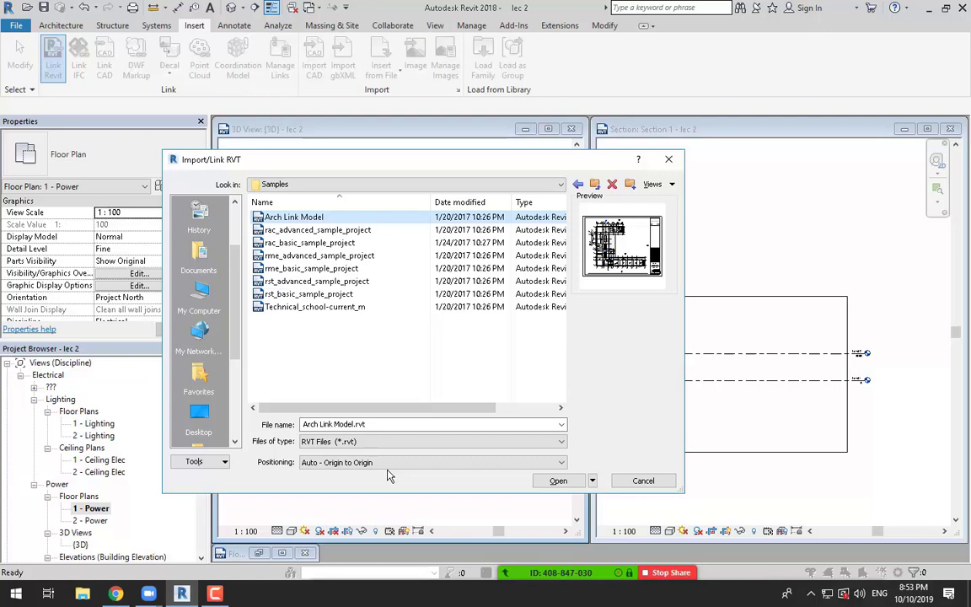
left_click_drag(448, 161, 893, 156)
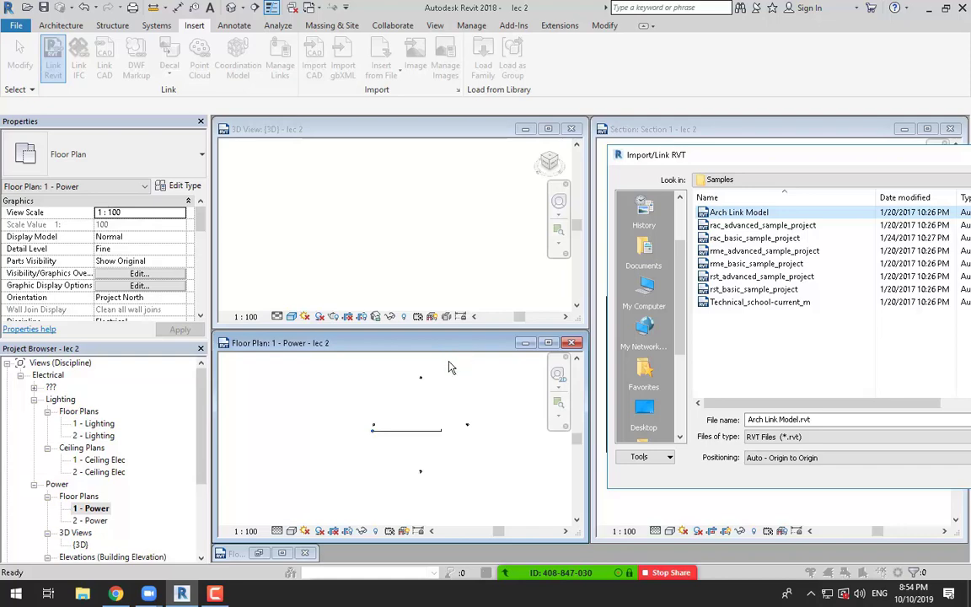
left_click(215, 594)
left_click(909, 529)
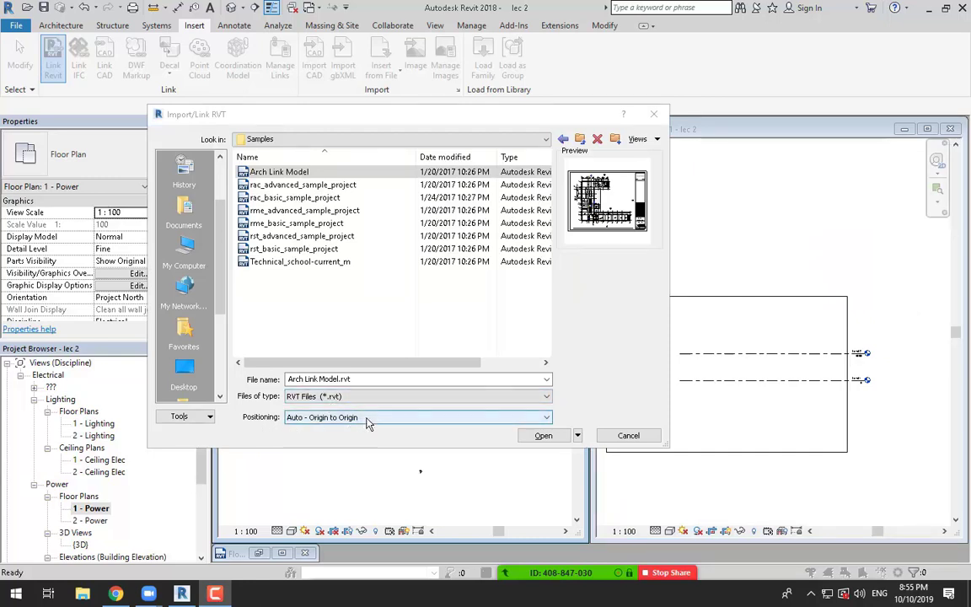
left_click(540, 437)
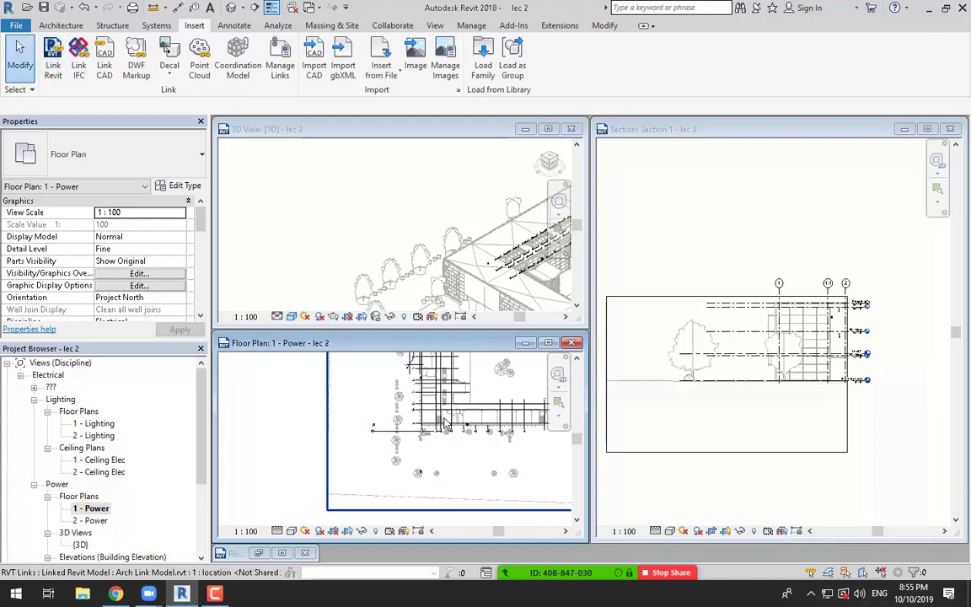
Examine the linked building in the 3D view and select it to check how the link is treated as an element.
scroll(345, 228, "down", 5)
scroll(360, 220, "up", 5)
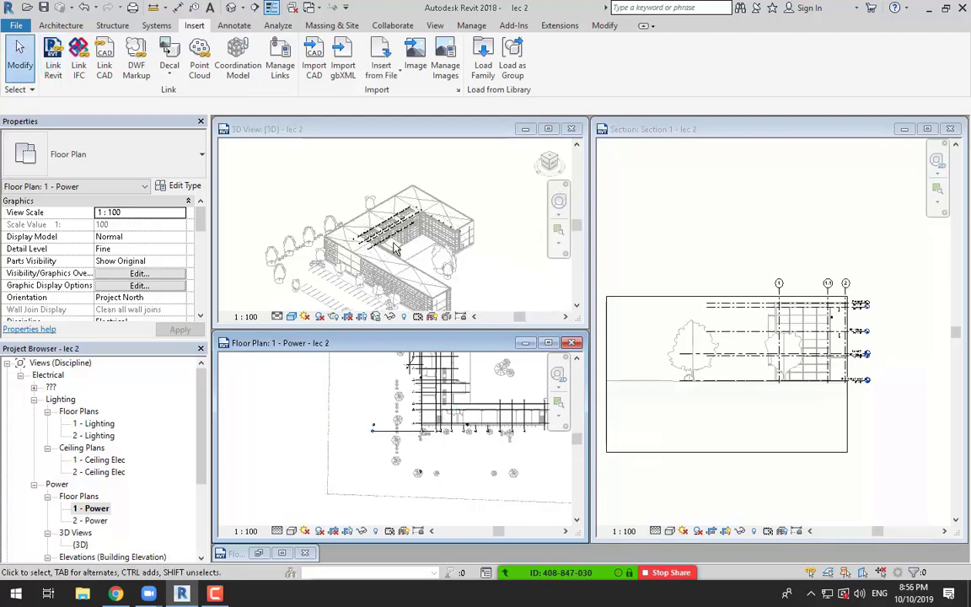
scroll(354, 227, "up", 3)
left_click(384, 224)
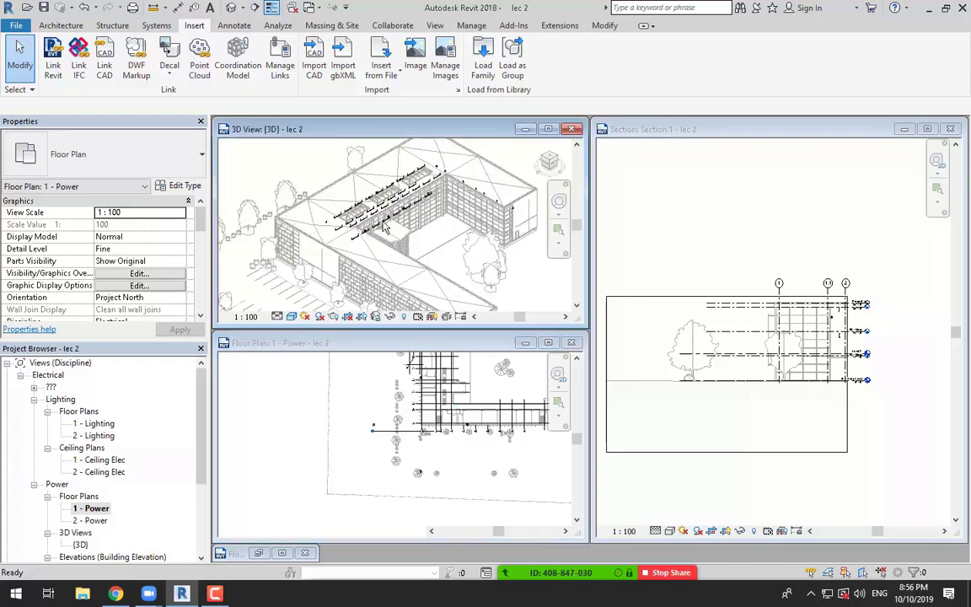
middle_click_drag(397, 260, 363, 234)
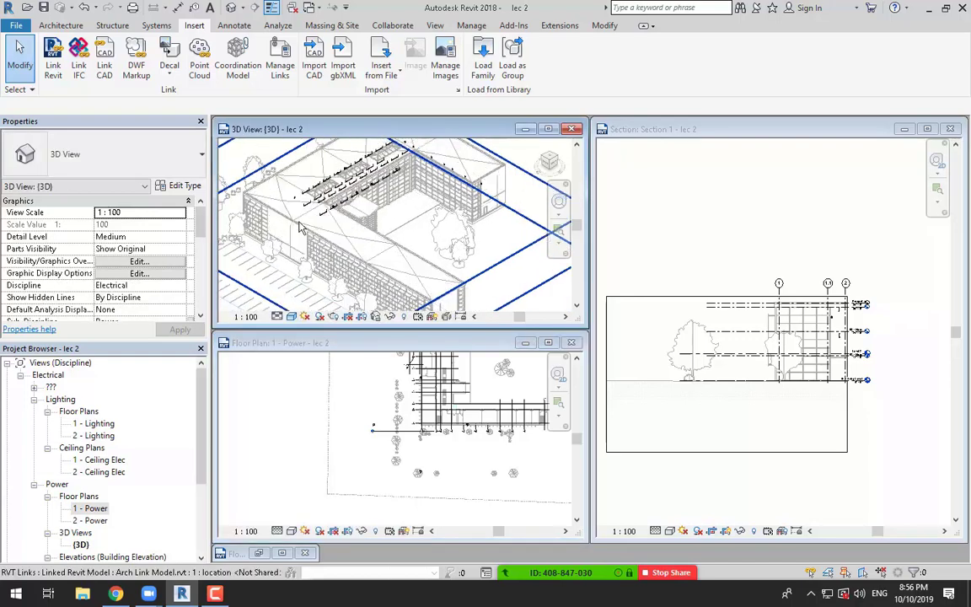
scroll(304, 226, "up", 2)
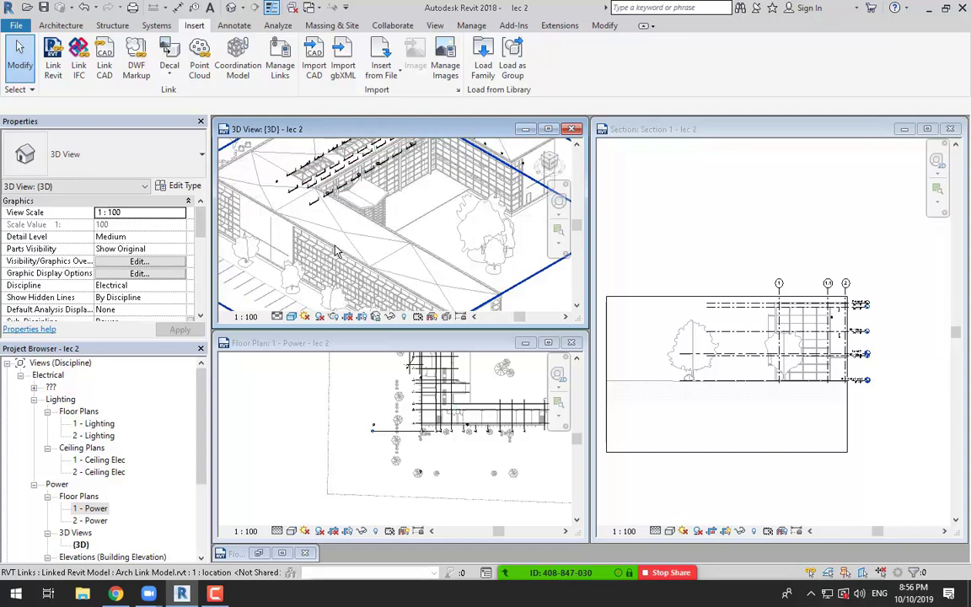
left_click(335, 251)
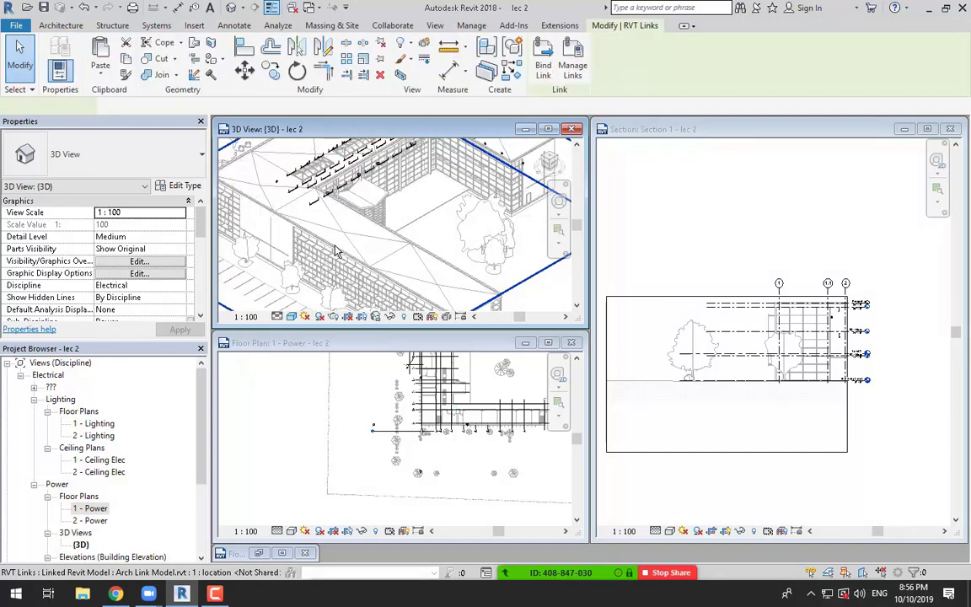
scroll(336, 251, "down", 4)
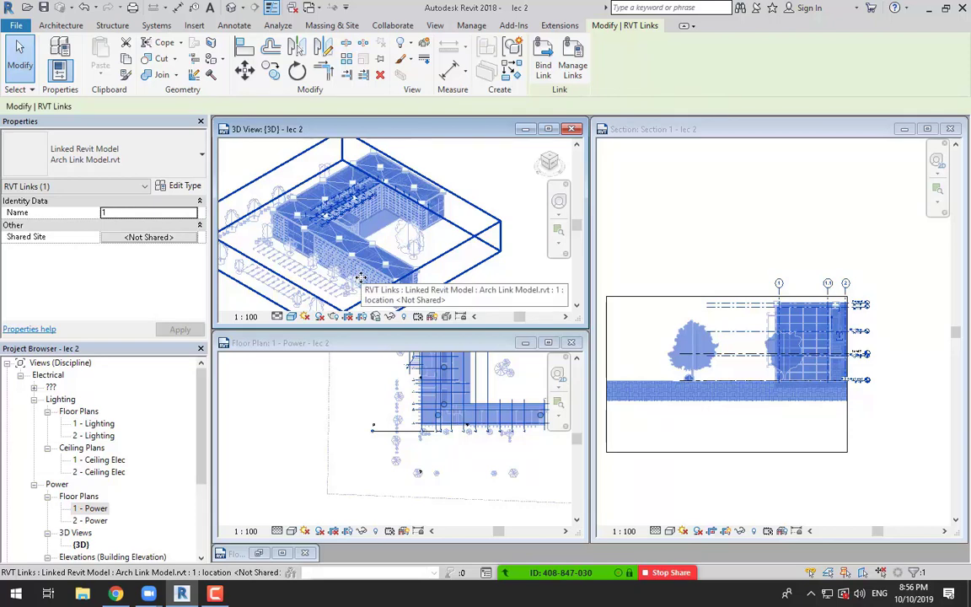
scroll(361, 258, "up", 2)
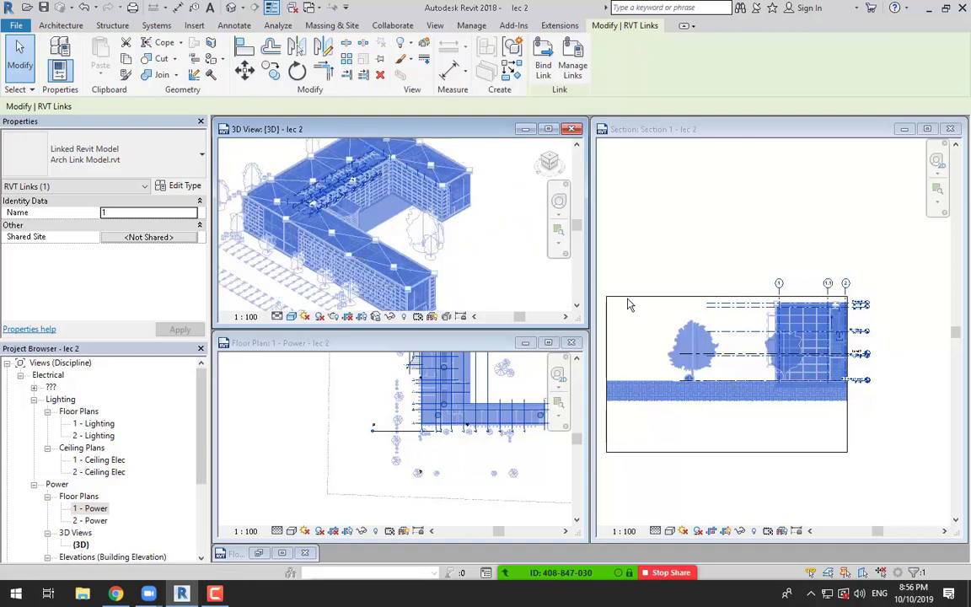
key("Escape")
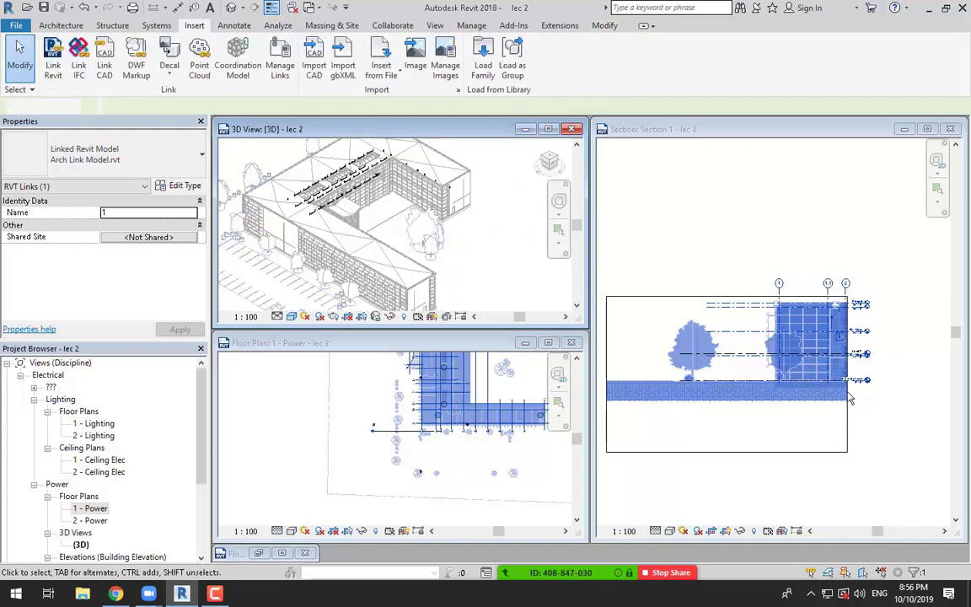
Examine the linked building in the 1 - Power floor plan and compare its levels with the project's levels in Section 1.
scroll(291, 455, "down", 2)
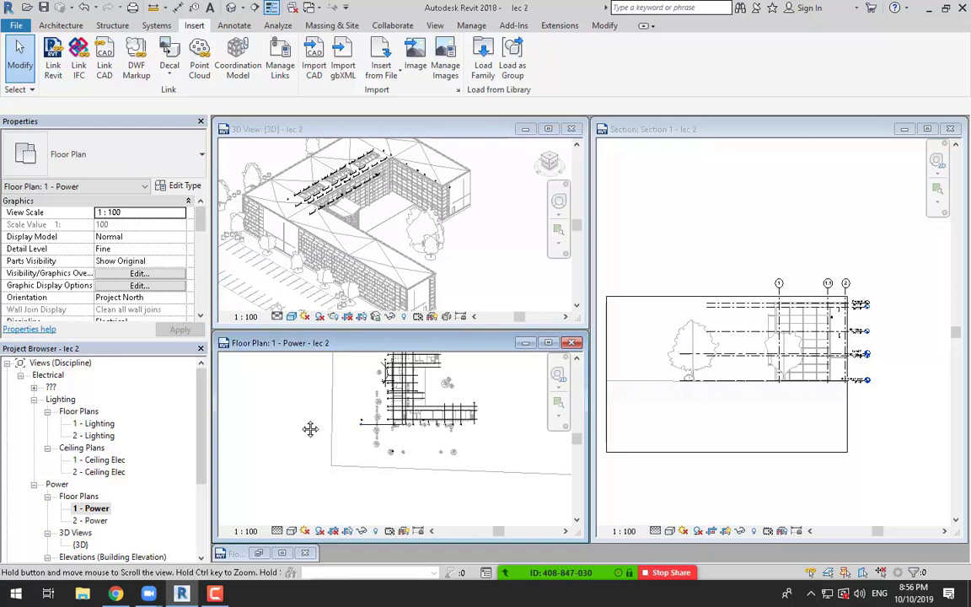
scroll(318, 421, "up", 3)
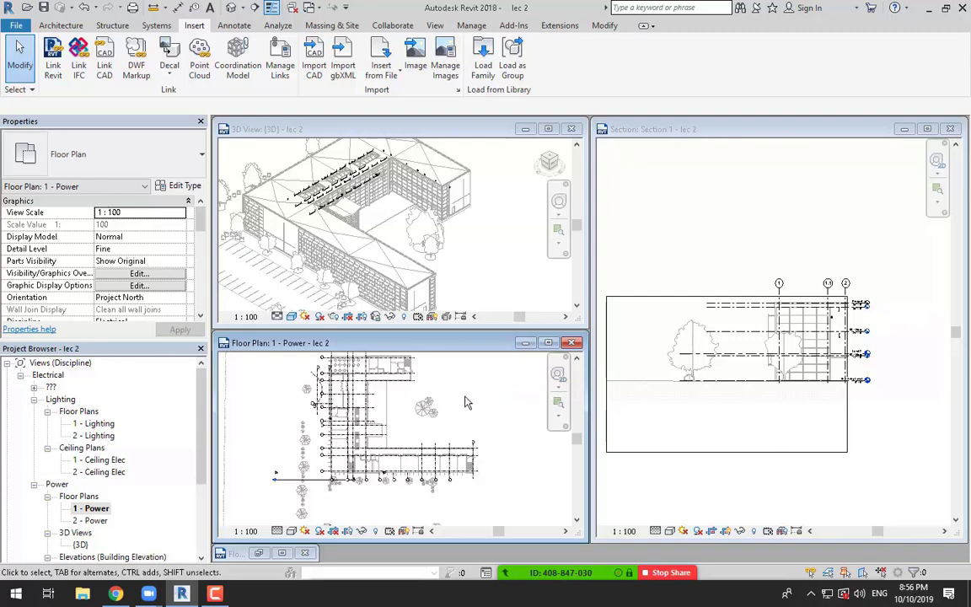
scroll(843, 362, "up", 2)
scroll(851, 349, "up", 2)
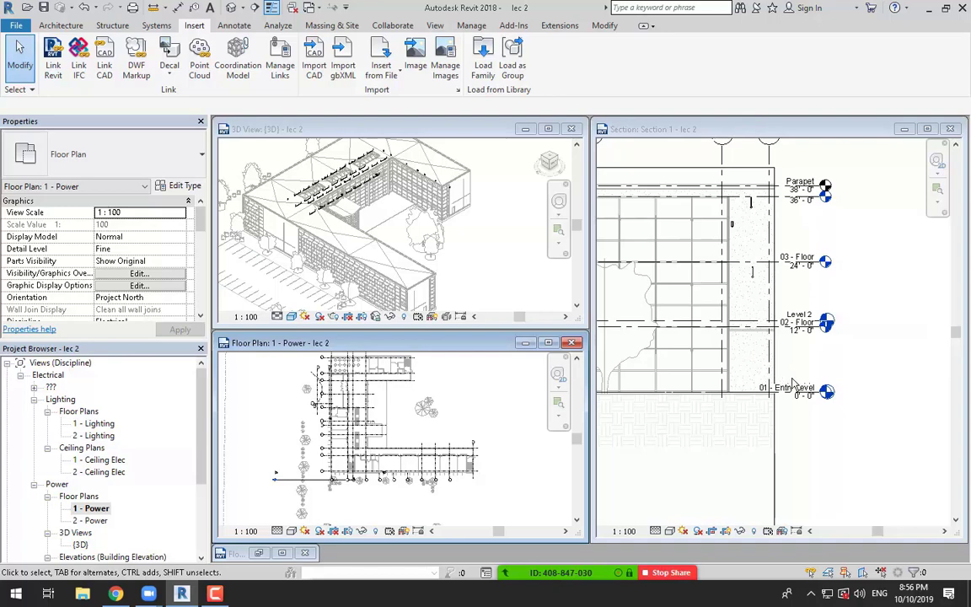
scroll(783, 401, "up", 2)
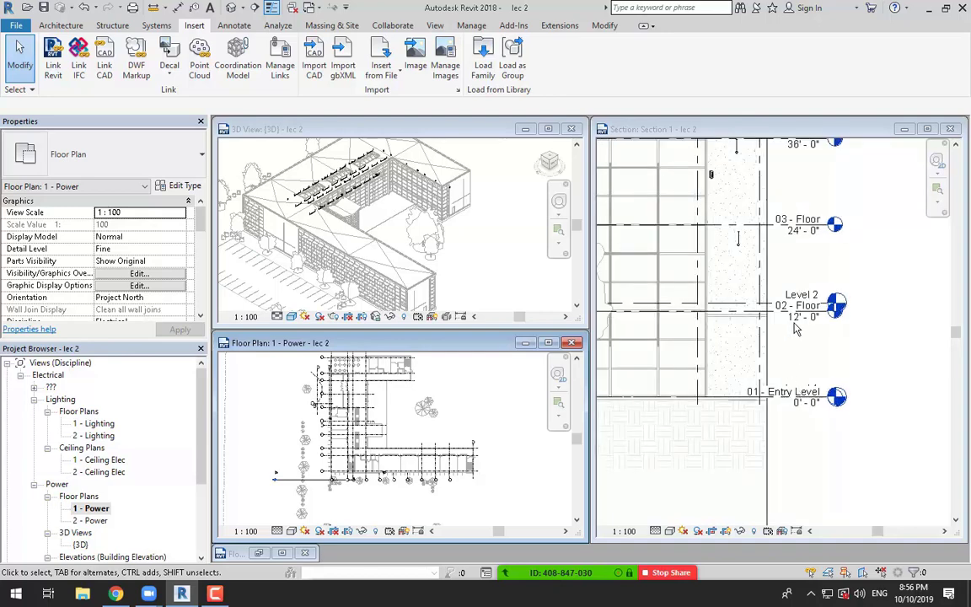
left_click(814, 294)
middle_click_drag(823, 221, 836, 372)
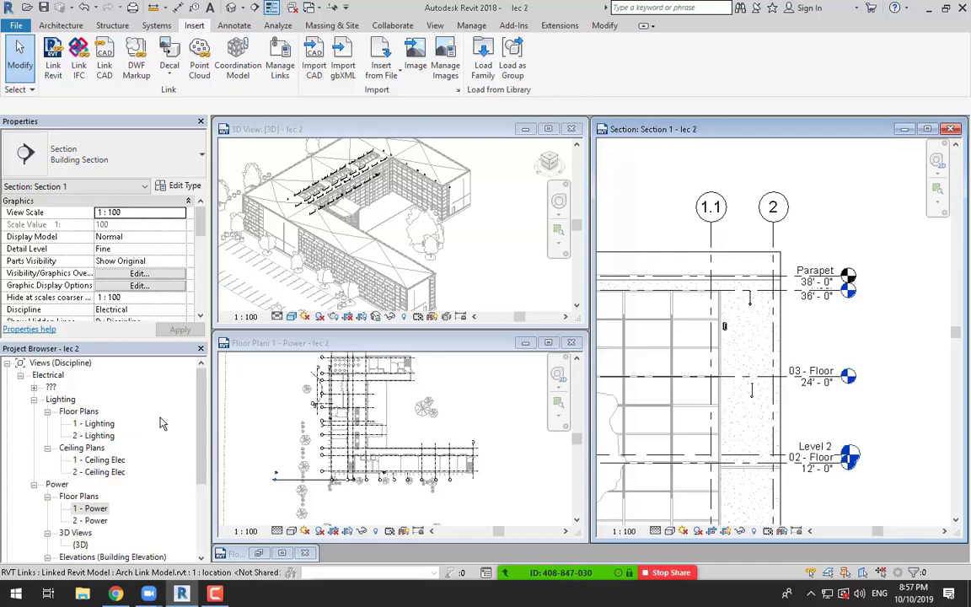
From the 1 - Power plan, check which levels are available for a new floor plan, without creating a view.
left_click(435, 25)
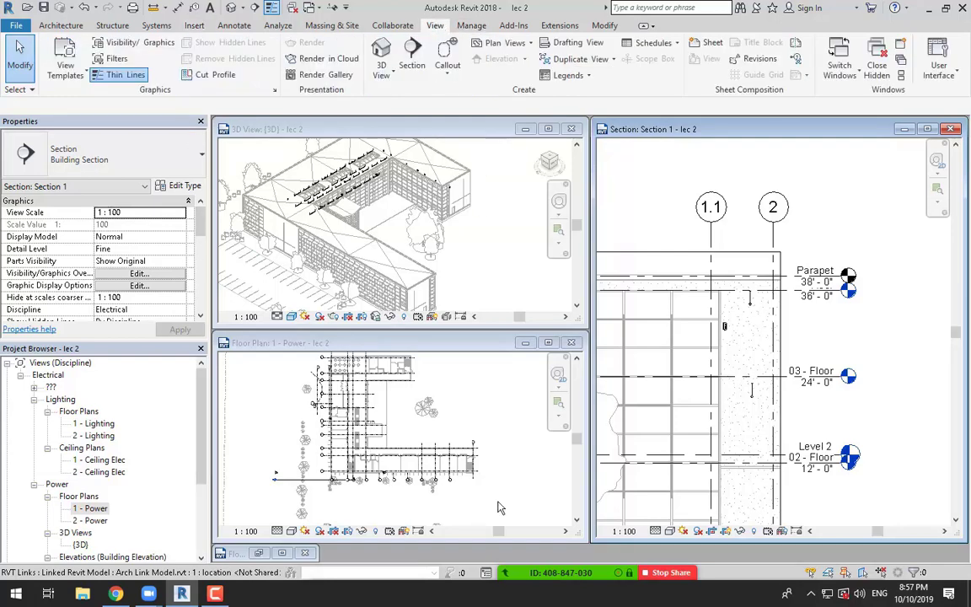
left_click(451, 458)
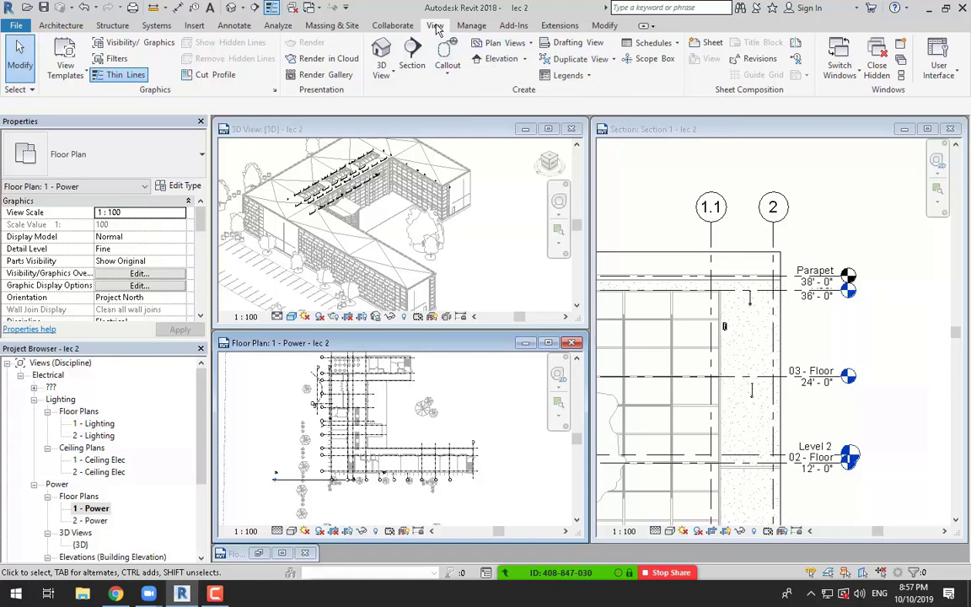
left_click(503, 45)
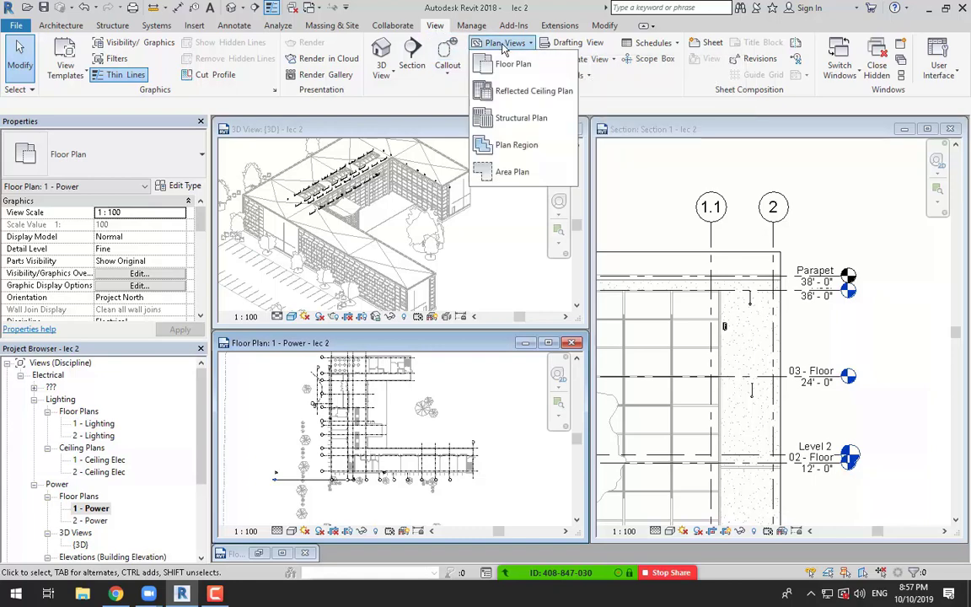
left_click(506, 64)
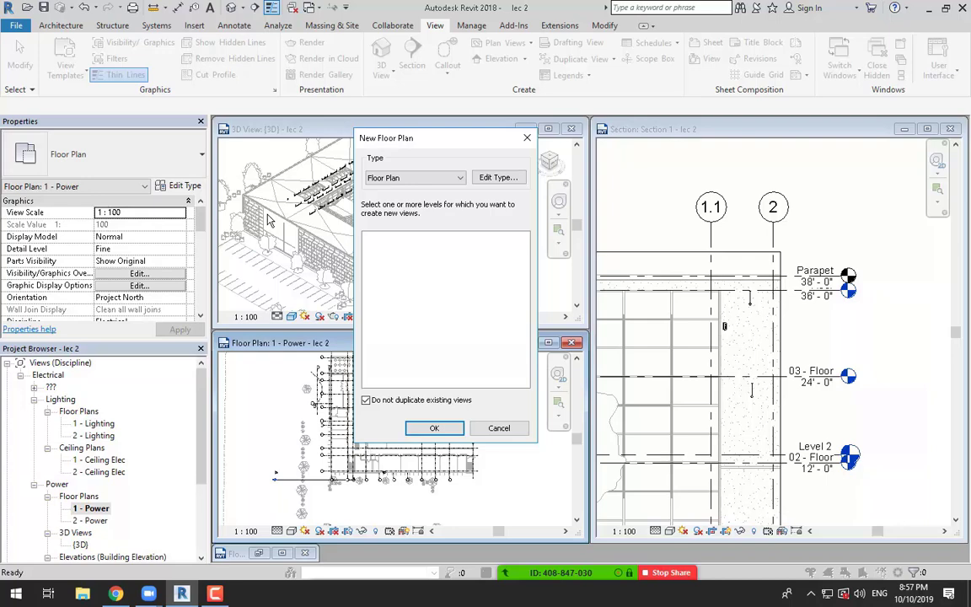
key("Escape")
Compare the project's Level 2 with the linked model's 02 - Floor level in Section 1, selecting each to inspect it.
scroll(698, 199, "down", 2)
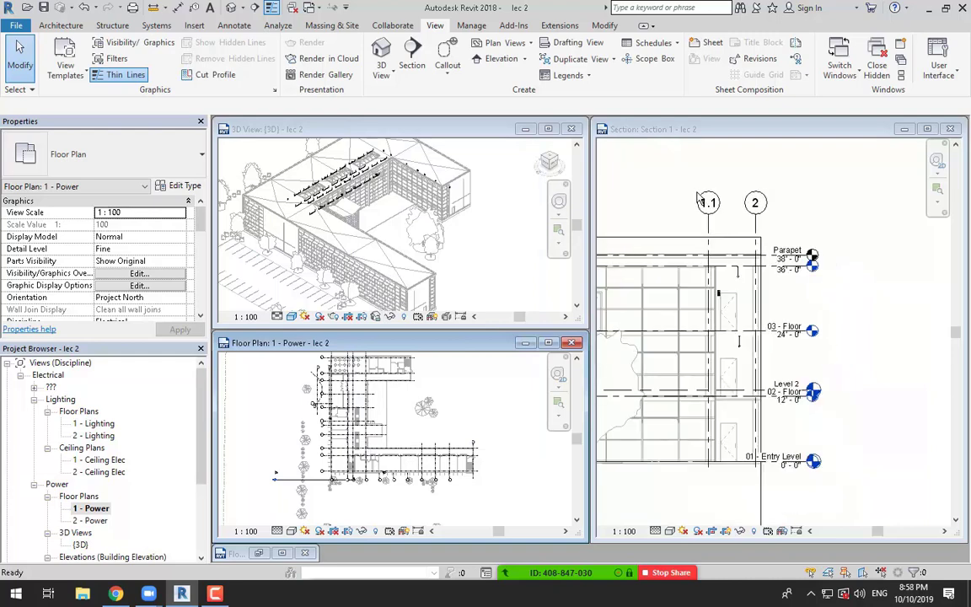
left_click(687, 209)
scroll(679, 259, "up", 2)
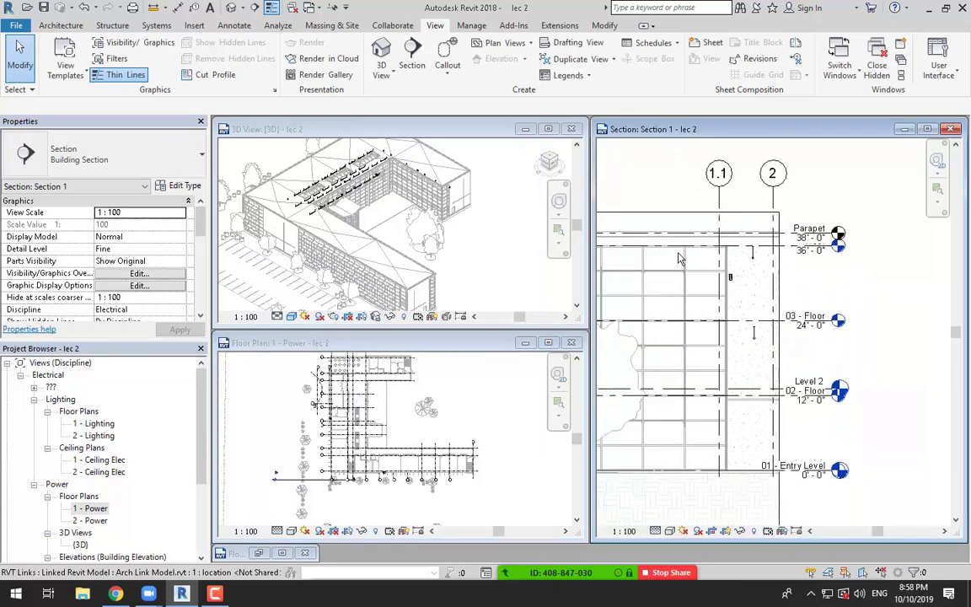
left_click(611, 227)
left_click(919, 434)
scroll(852, 405, "up", 1)
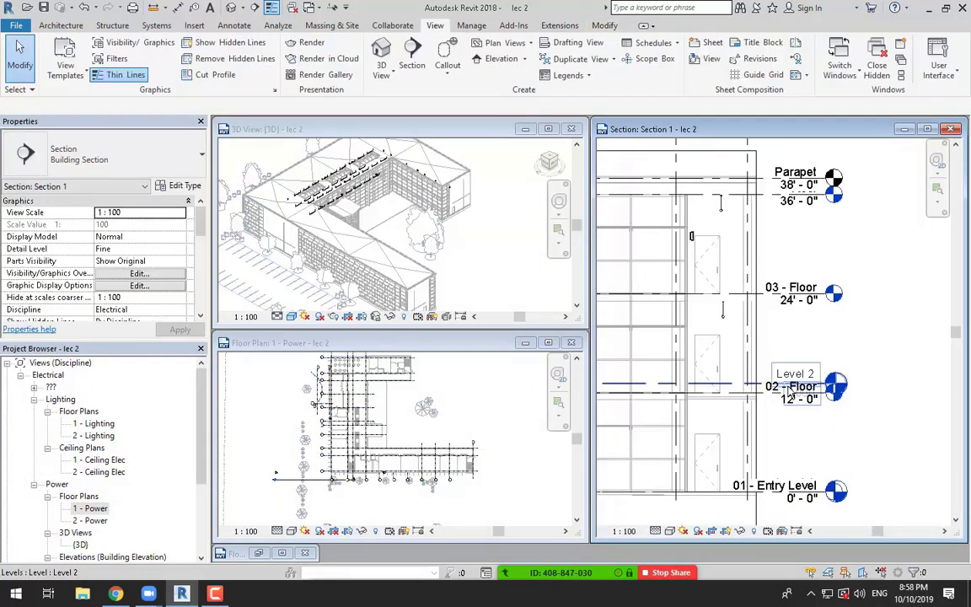
left_click(734, 404)
key("Escape")
scroll(777, 382, "up", 3)
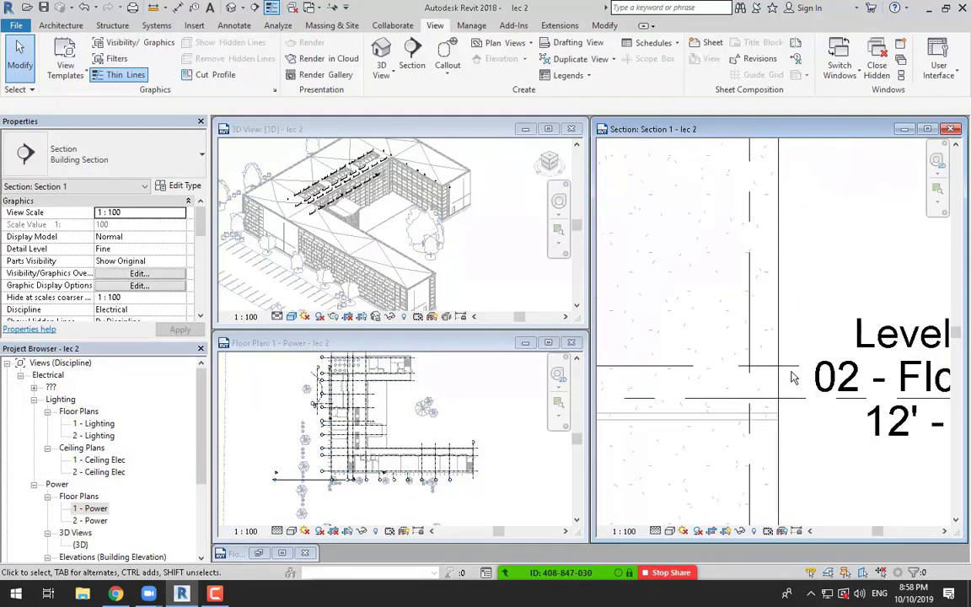
left_click(792, 377)
scroll(843, 364, "down", 4)
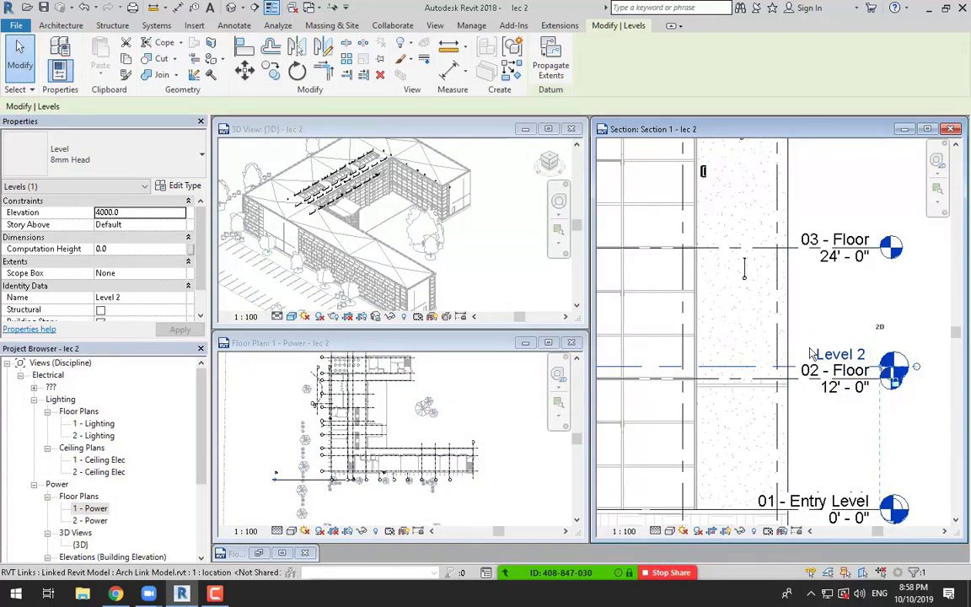
scroll(874, 404, "up", 2)
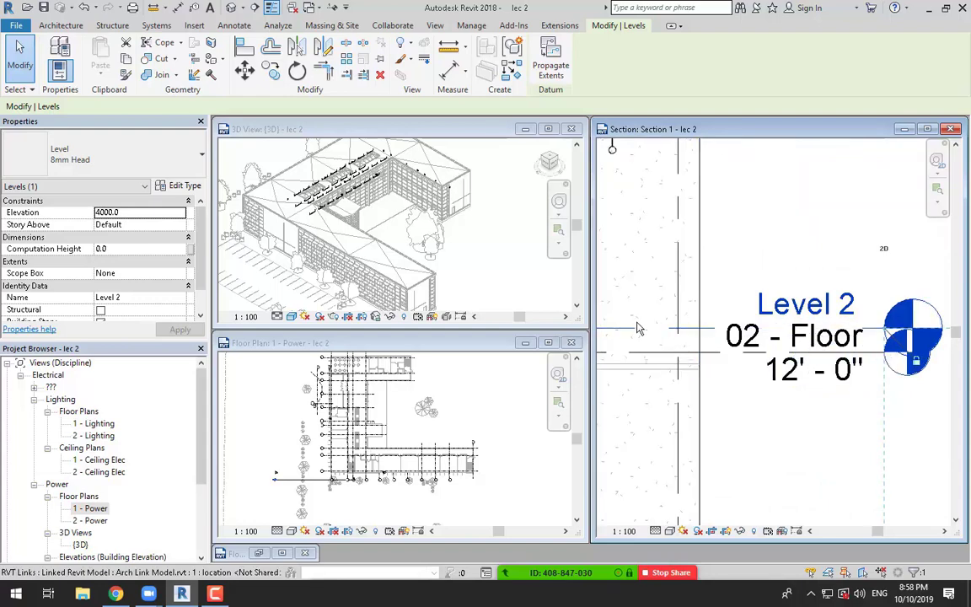
scroll(712, 376, "down", 3)
left_click(769, 341)
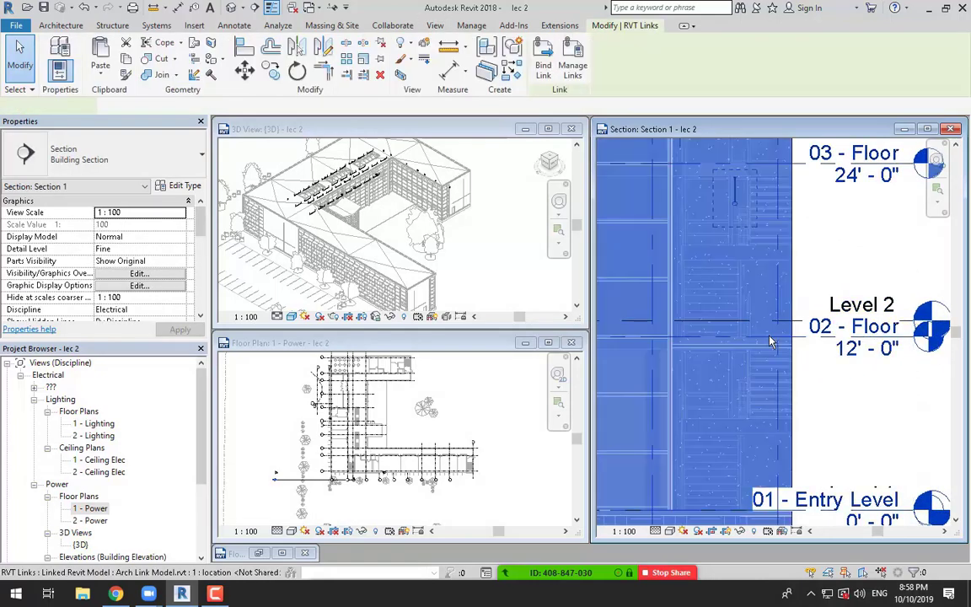
scroll(812, 328, "up", 1)
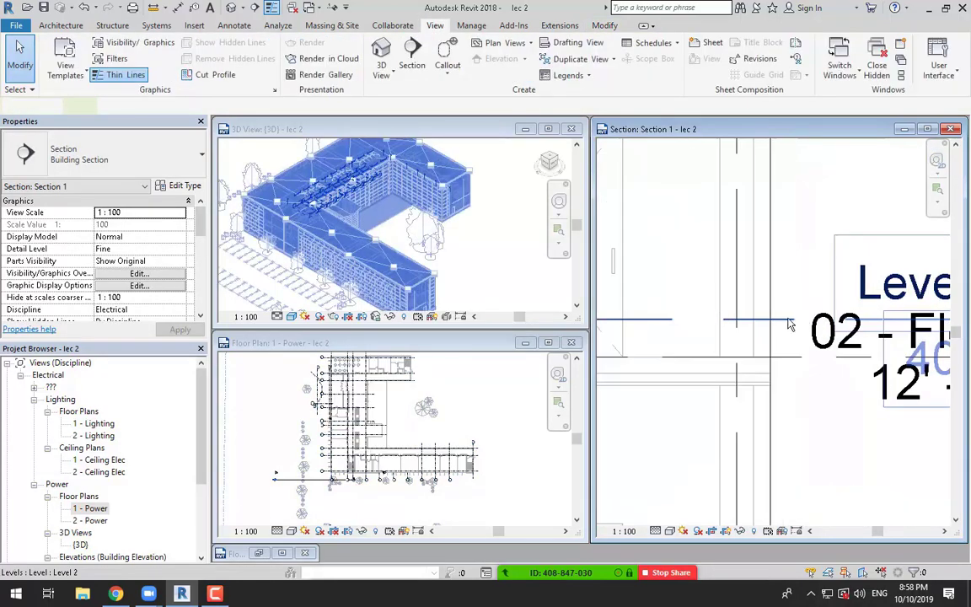
left_click(789, 322)
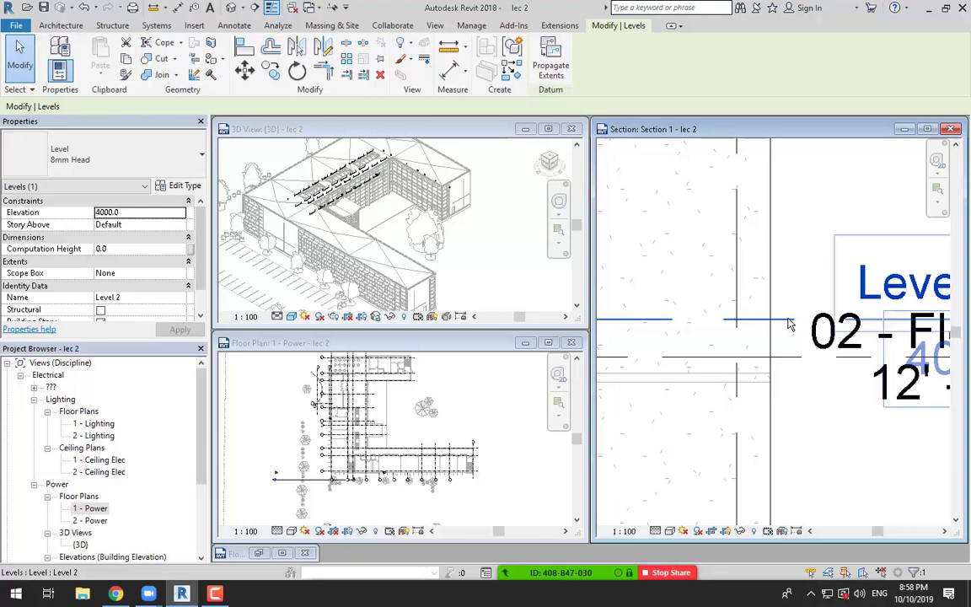
left_click(215, 593)
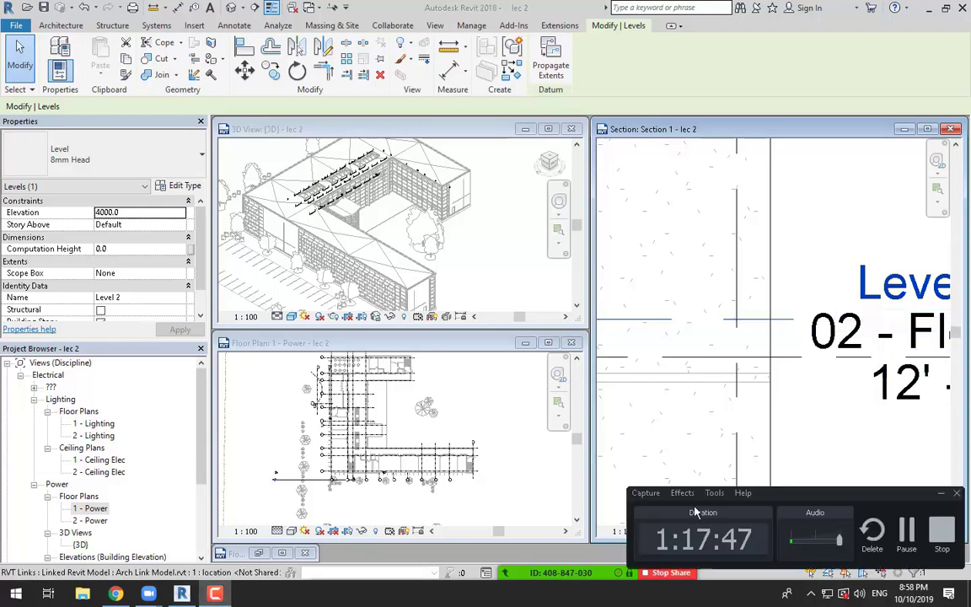
left_click(914, 533)
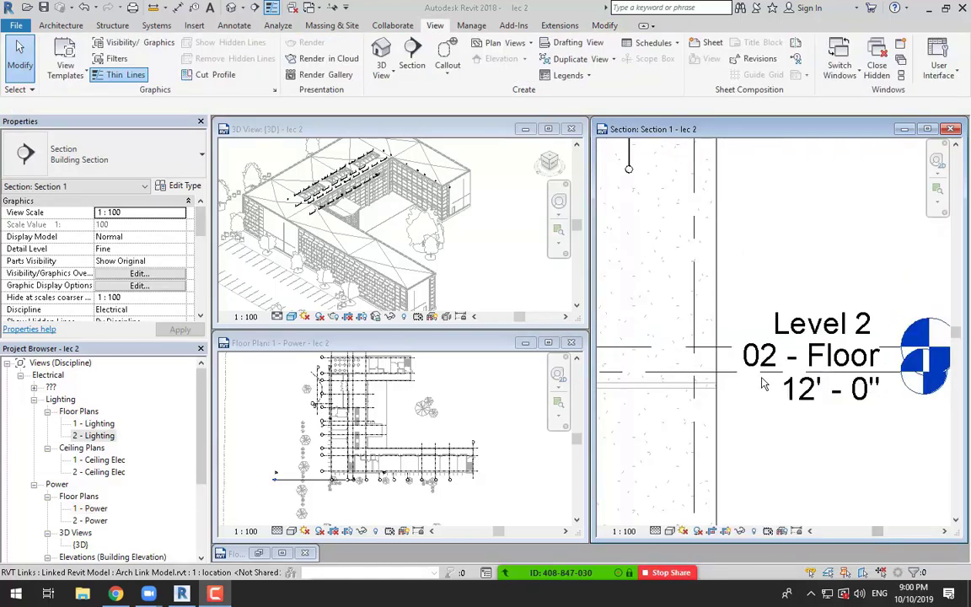
scroll(717, 354, "down", 1)
scroll(716, 354, "up", 1)
scroll(717, 354, "down", 1)
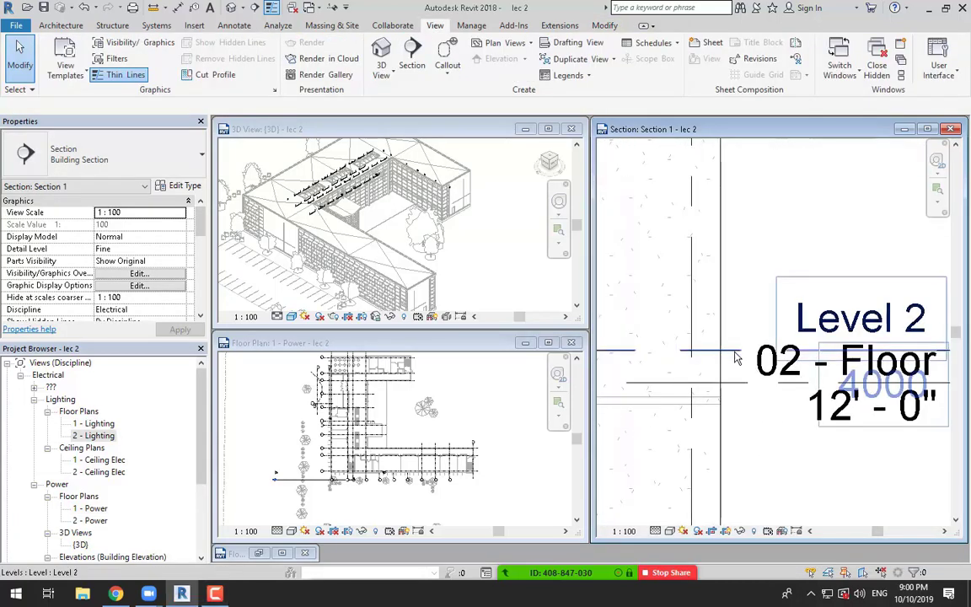
scroll(729, 355, "down", 1)
scroll(735, 359, "up", 2)
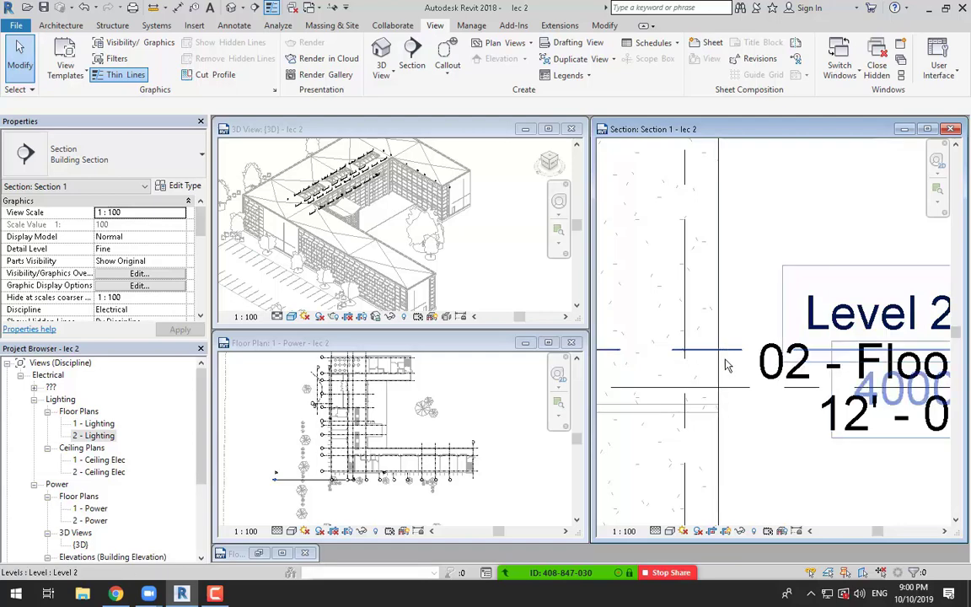
scroll(696, 358, "down", 1)
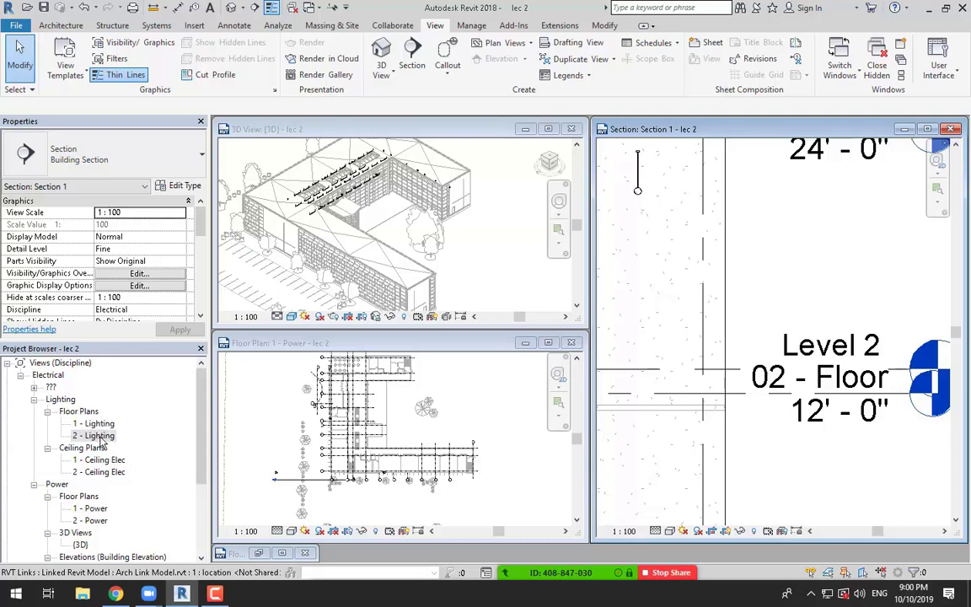
scroll(752, 416, "down", 2)
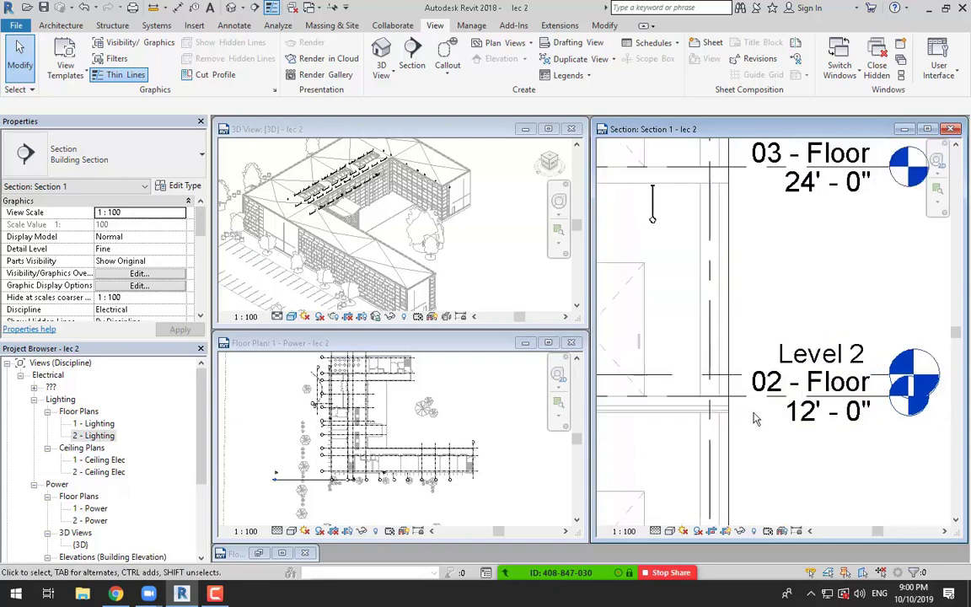
scroll(732, 408, "up", 4)
Delete the project's Level 2 in Section 1 together with its associated Power, Ceiling Elec and Lighting plan views.
left_click(731, 408)
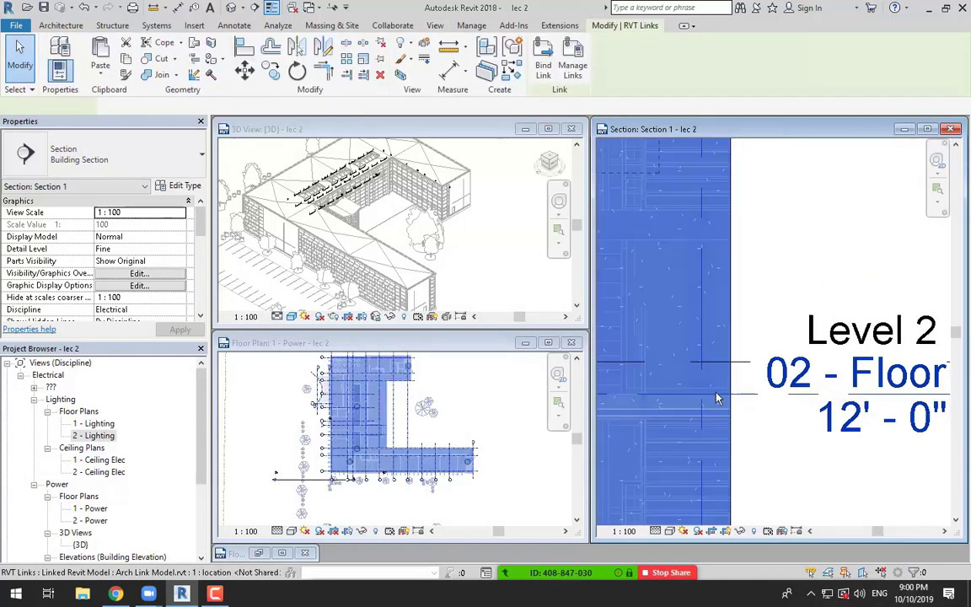
key("Escape")
scroll(744, 369, "up", 3)
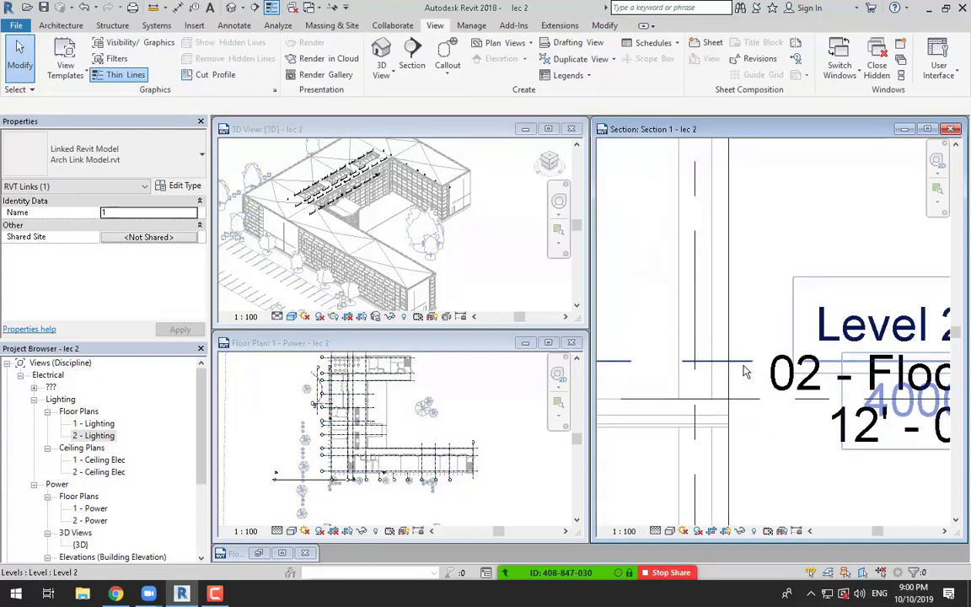
left_click(746, 364)
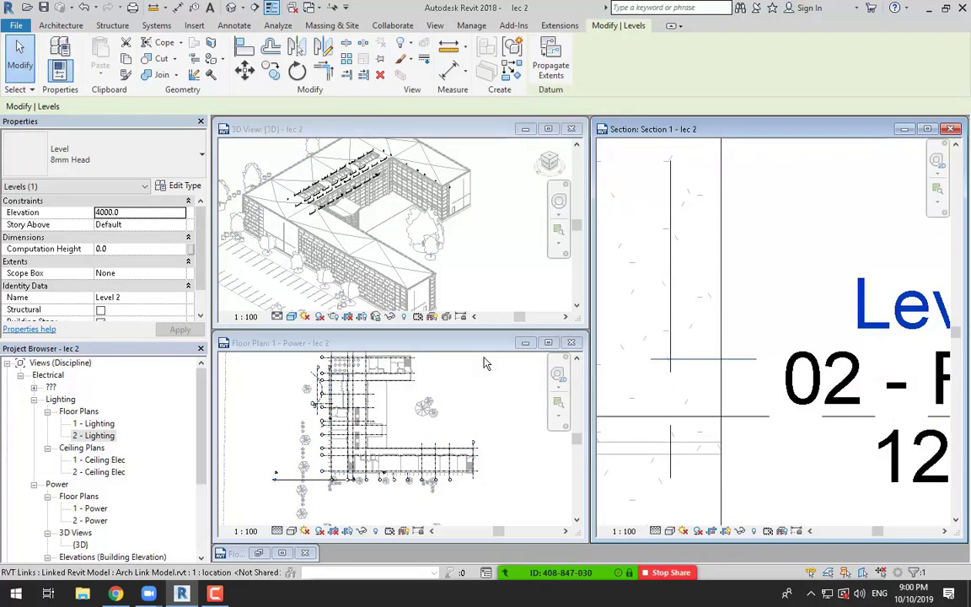
scroll(921, 277, "down", 4)
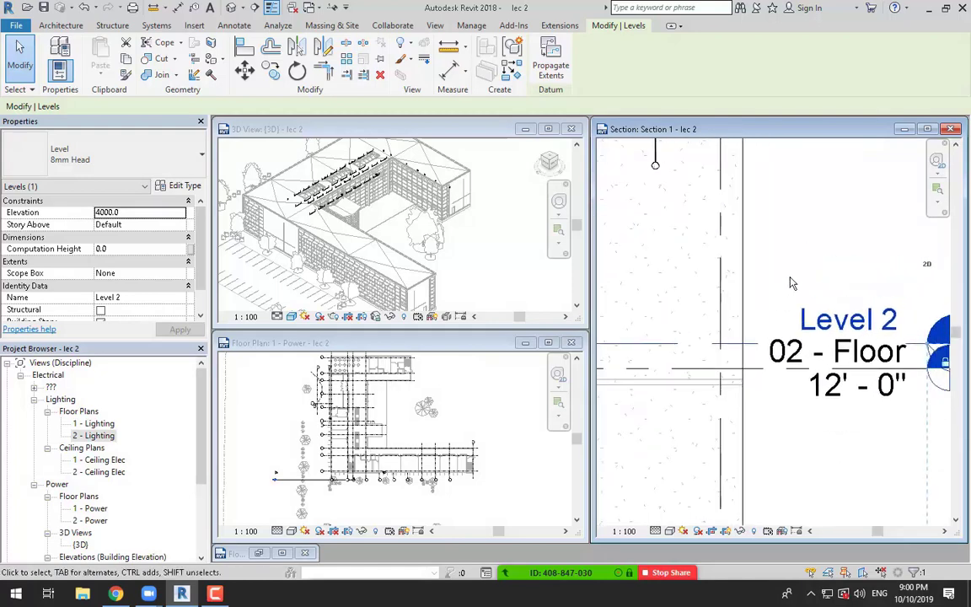
middle_click_drag(786, 295, 754, 288)
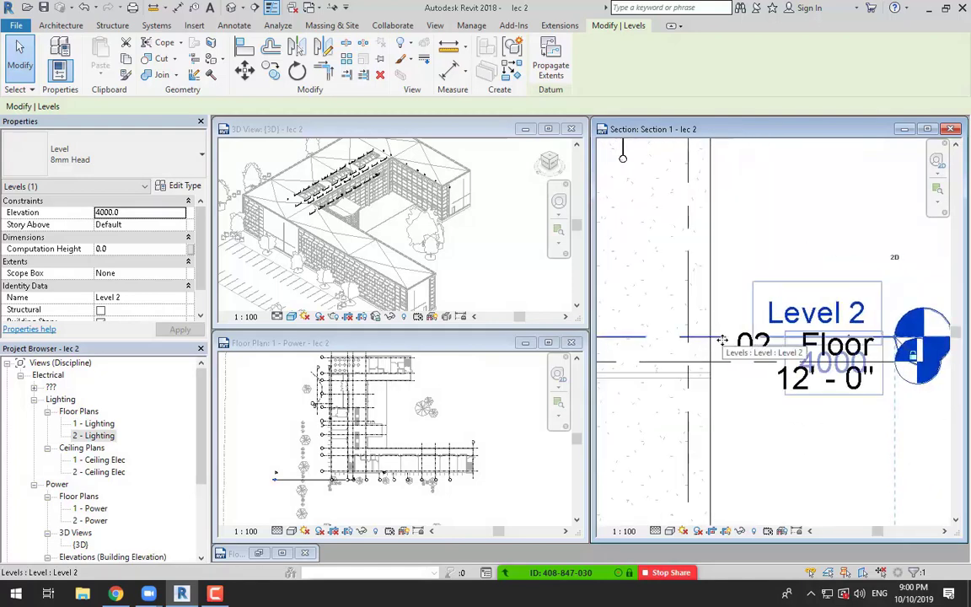
middle_click_drag(791, 422, 737, 422)
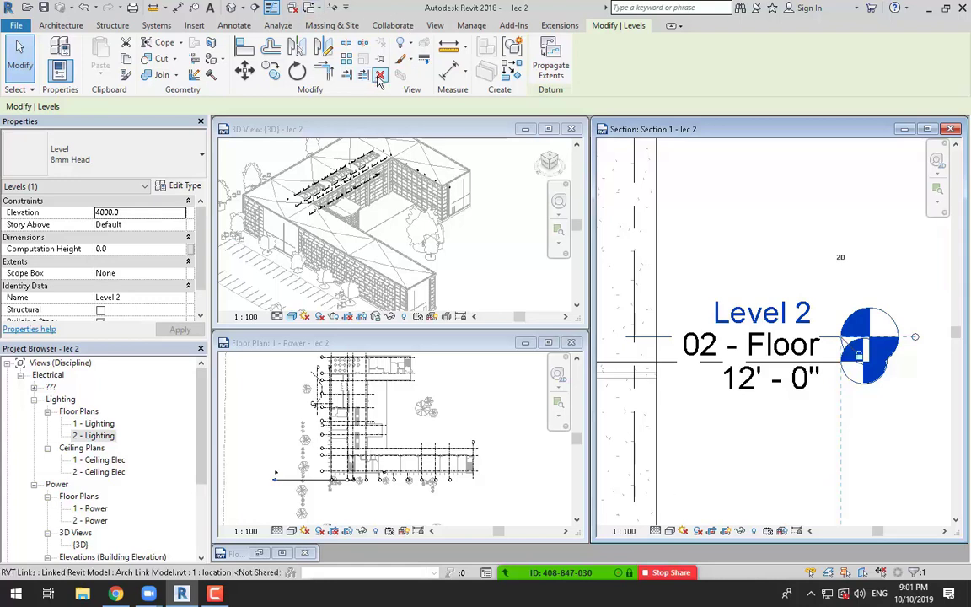
key("Delete")
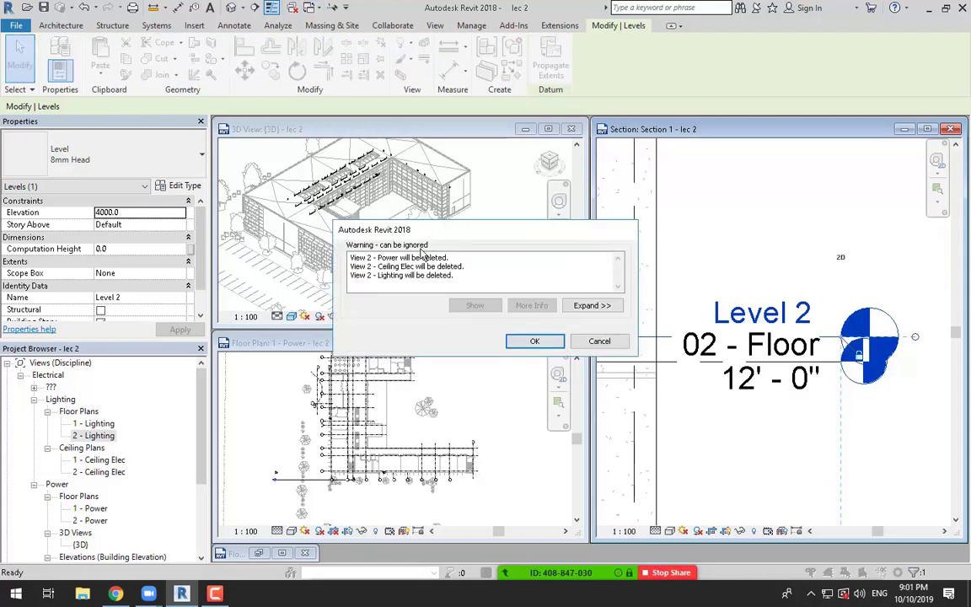
left_click(536, 341)
Check in Section 1 whether the 02 - Floor level belongs to the linked architectural model.
scroll(666, 377, "down", 3)
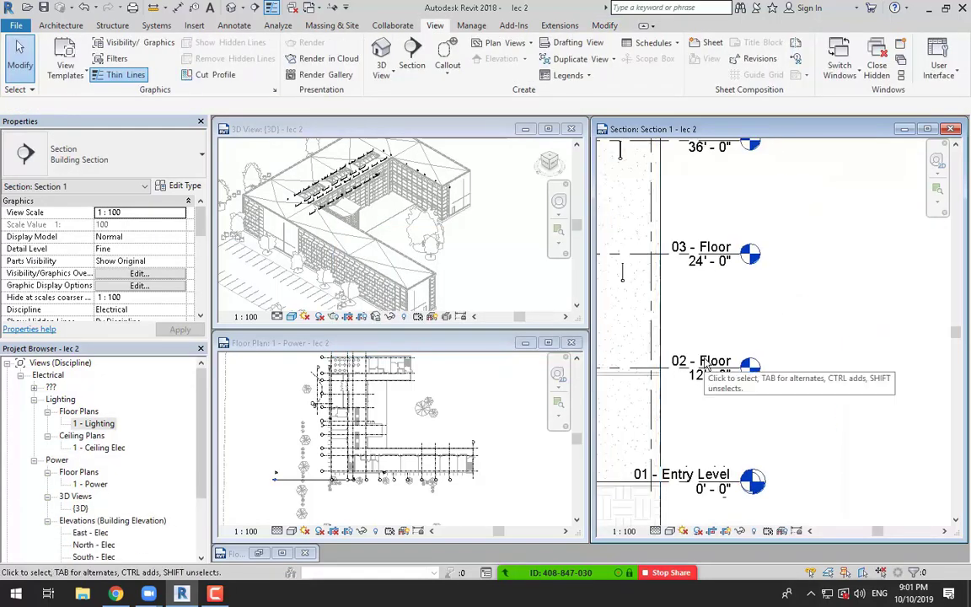
left_click(666, 375)
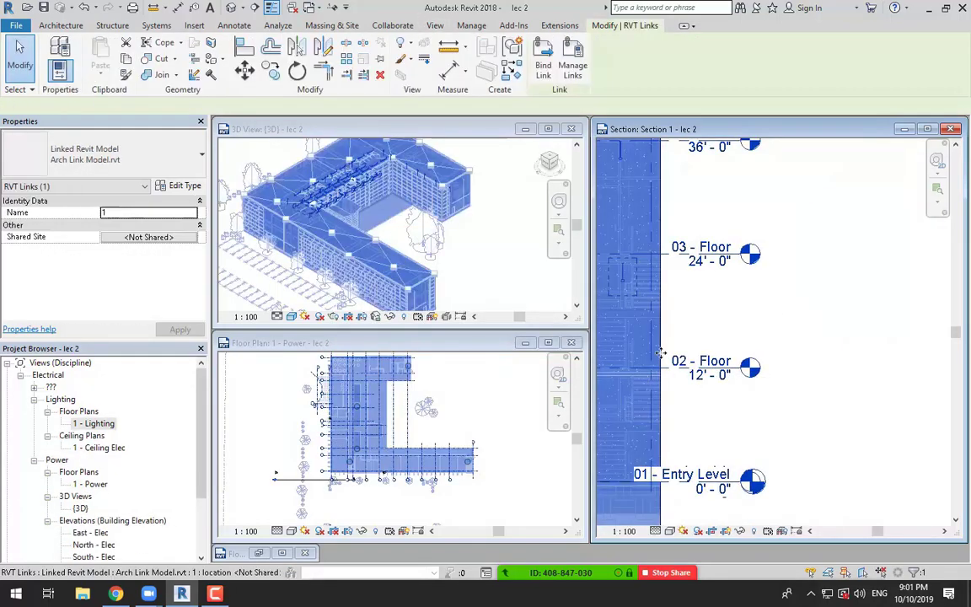
left_click(715, 410)
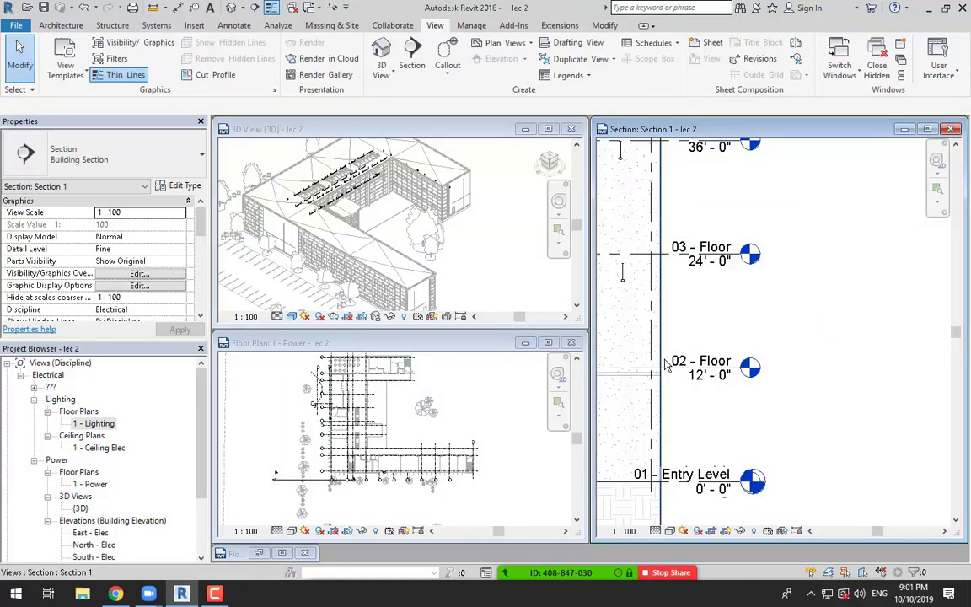
scroll(742, 422, "up", 3)
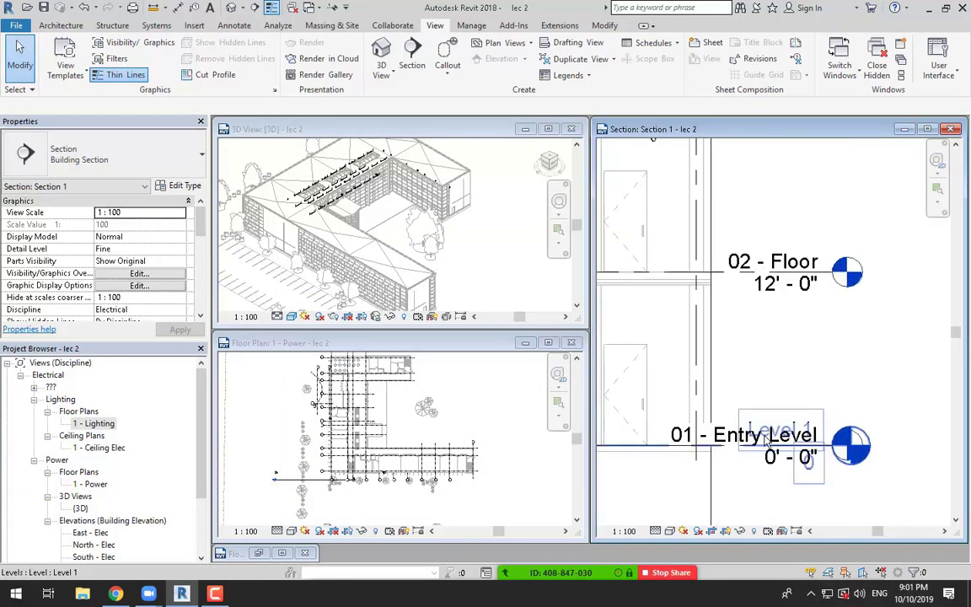
Inspect the project's Level 1 at the linked 01 - Entry Level in Section 1, leaving its name as is.
left_click(766, 439)
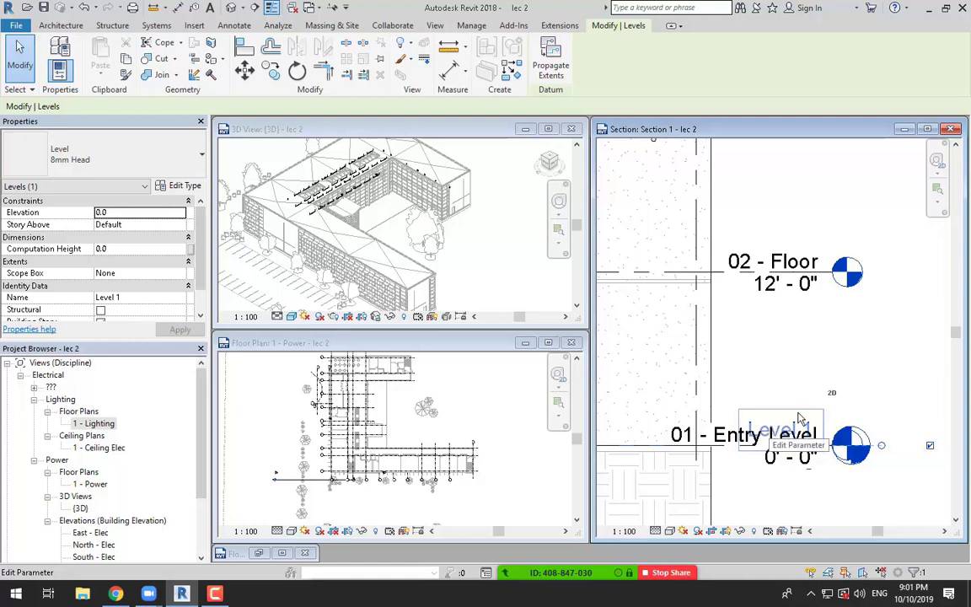
left_click(770, 431)
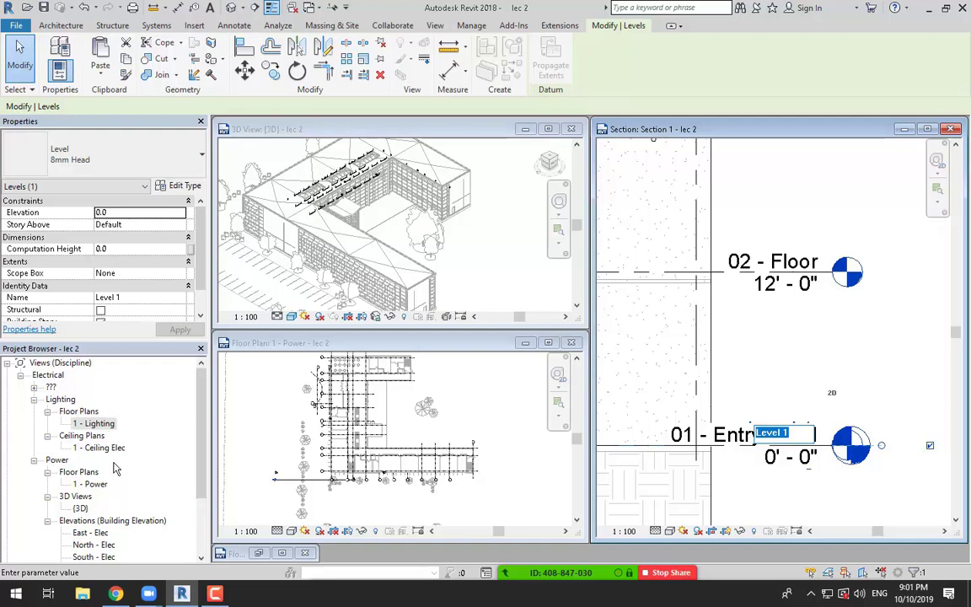
left_click(312, 439)
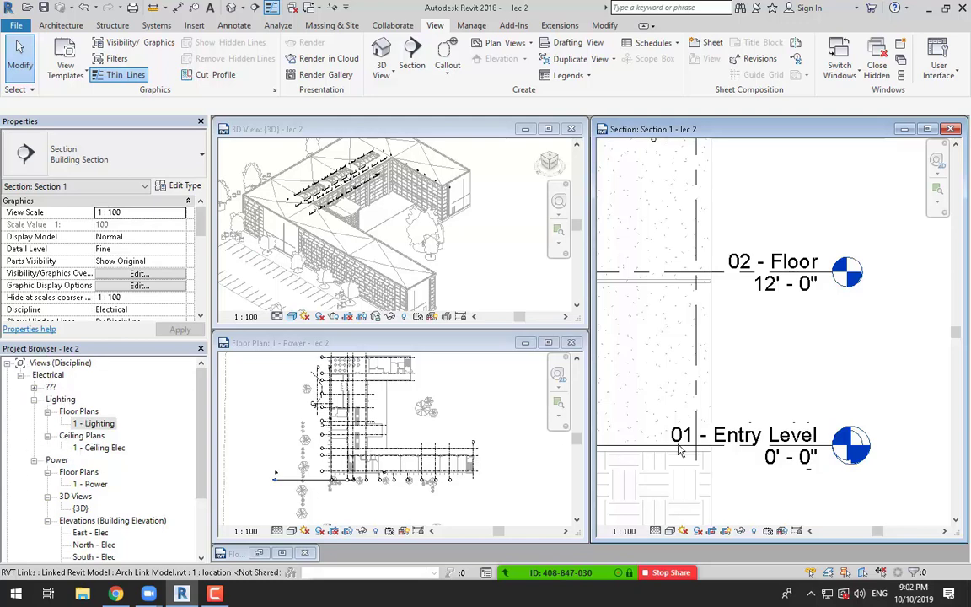
left_click(784, 428)
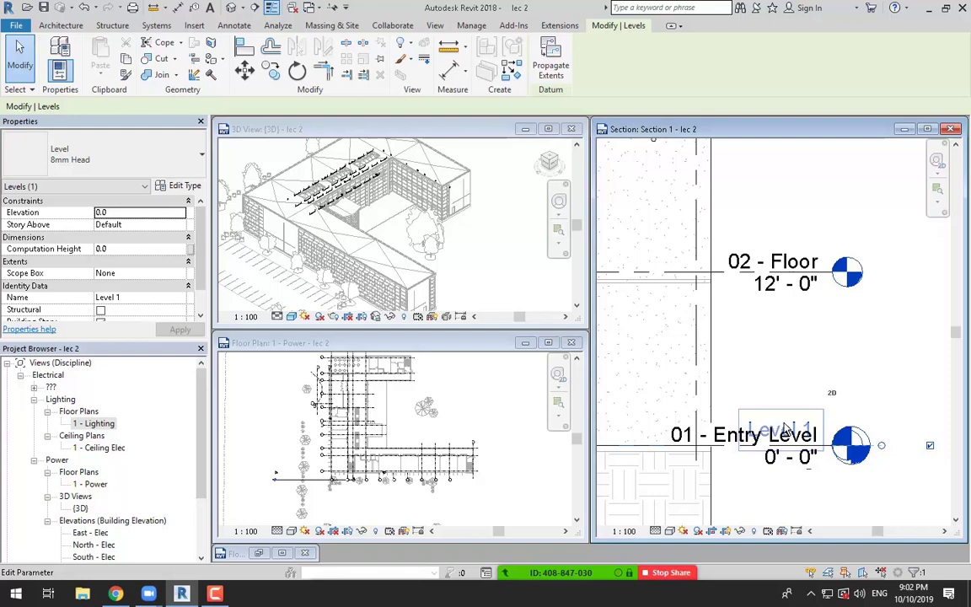
scroll(784, 421, "down", 5)
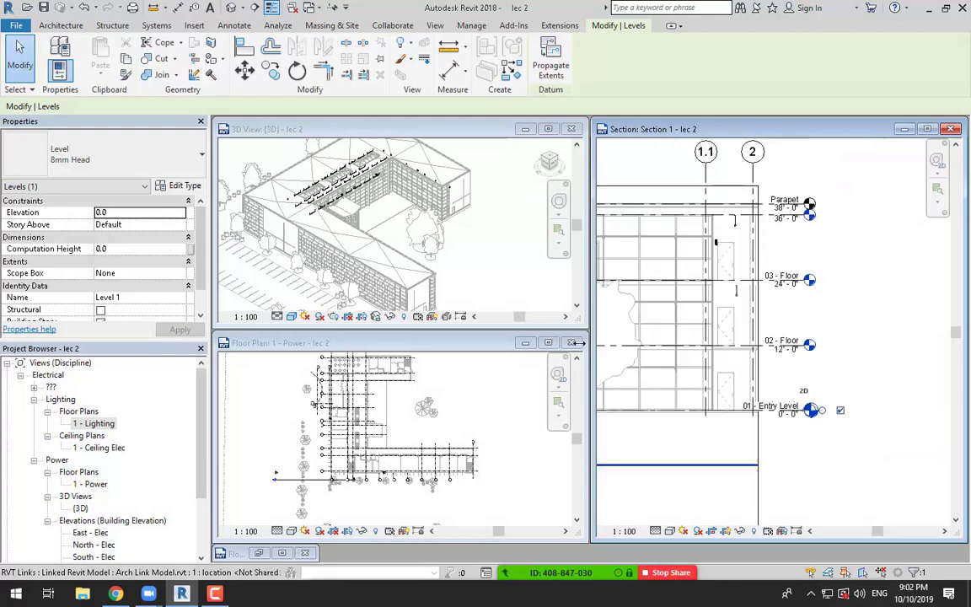
left_click(215, 594)
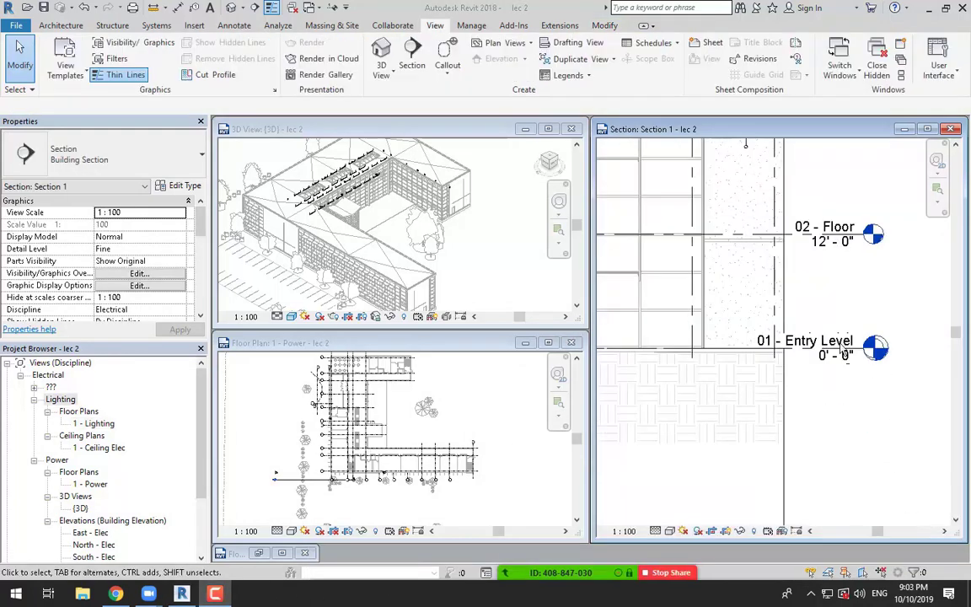
scroll(789, 289, "down", 2)
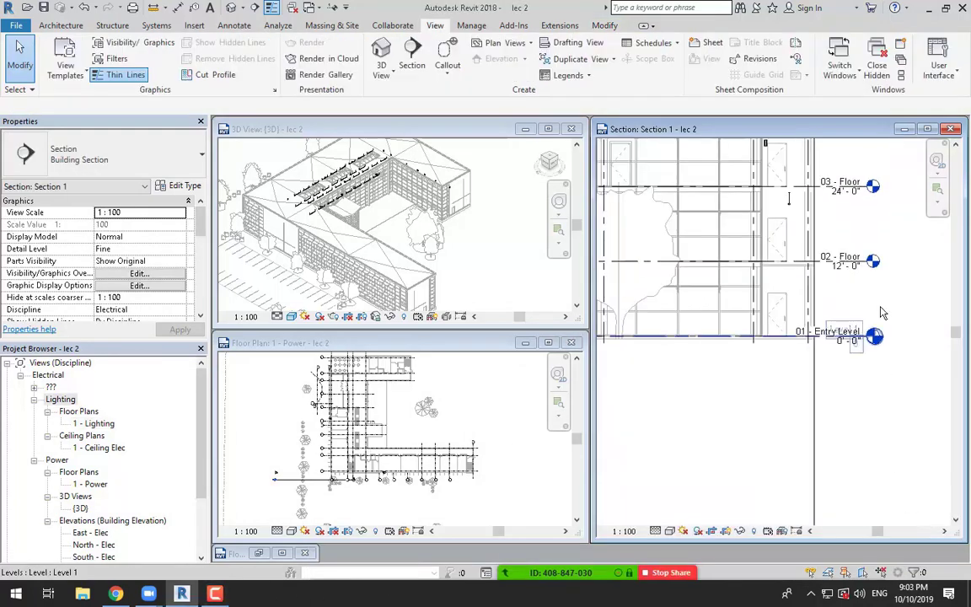
middle_click_drag(898, 303, 852, 386)
middle_click_drag(849, 314, 850, 346)
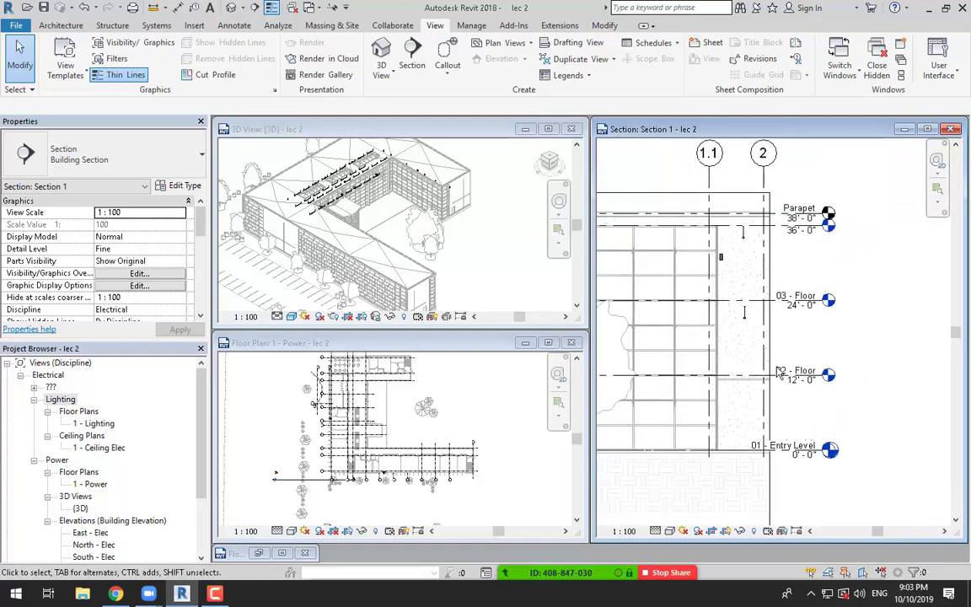
left_click(393, 25)
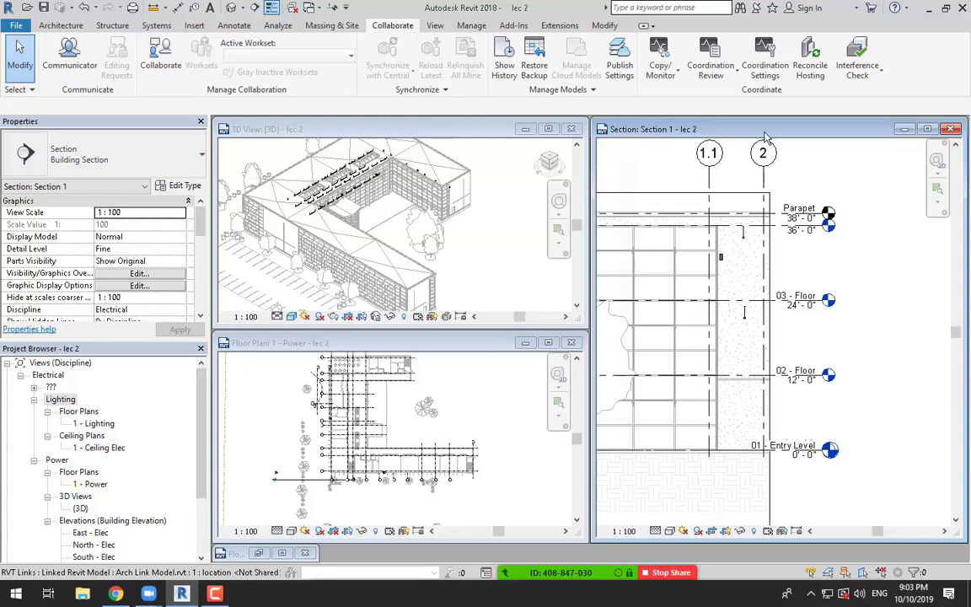
left_click(661, 73)
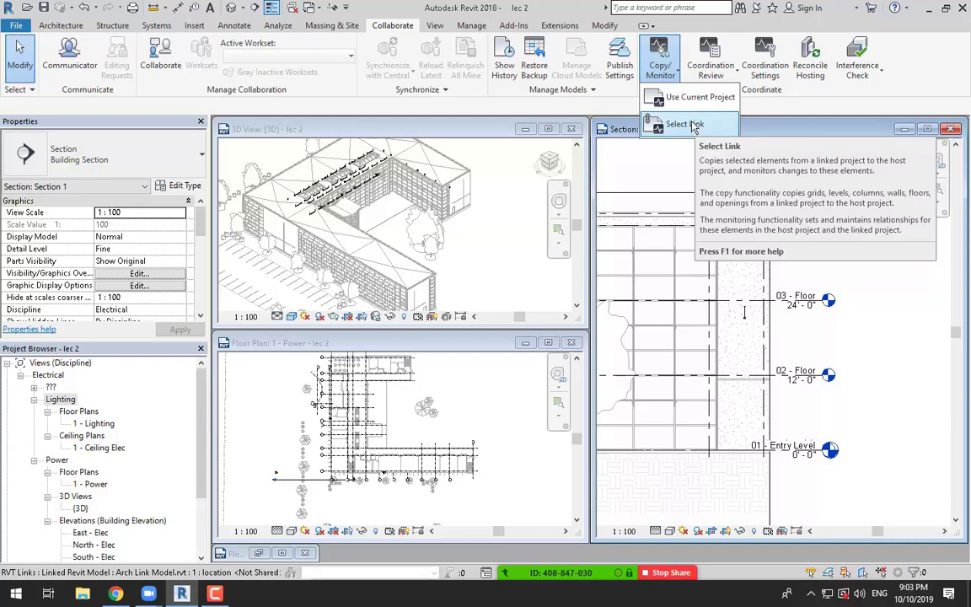
left_click(690, 125)
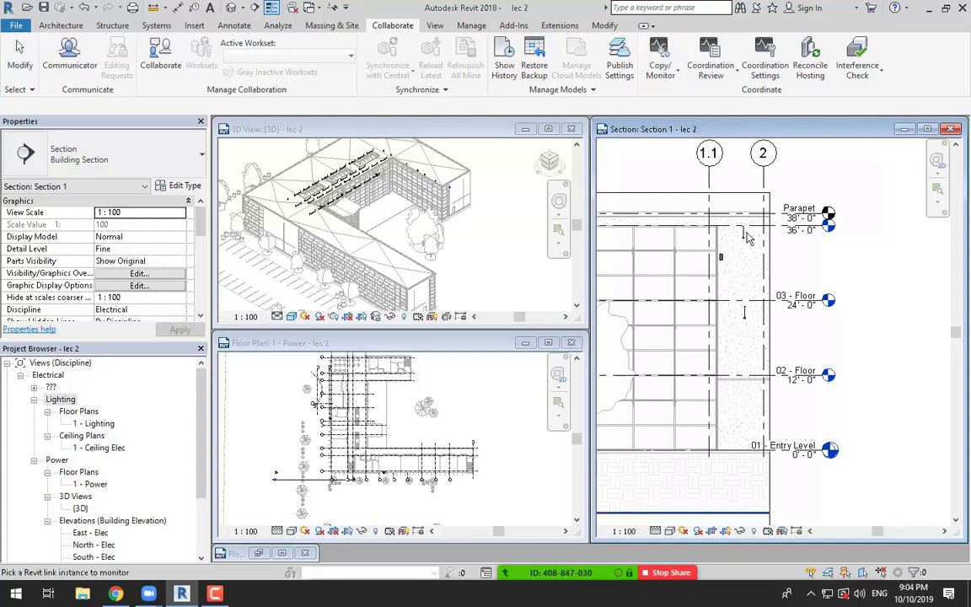
scroll(721, 287, "down", 3)
middle_click_drag(629, 311, 774, 313)
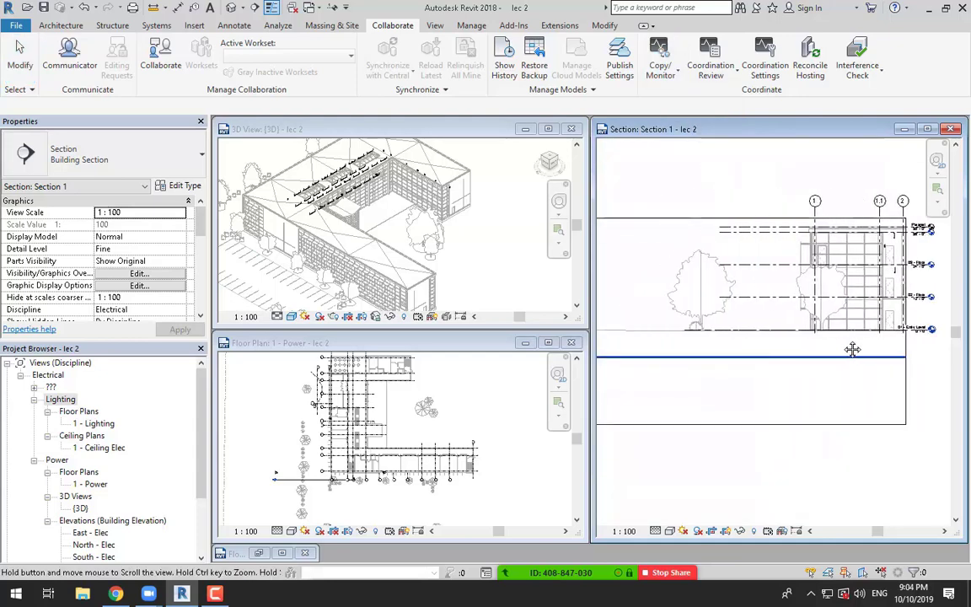
scroll(875, 412, "down", 2)
middle_click_drag(875, 413, 801, 412)
key("Escape")
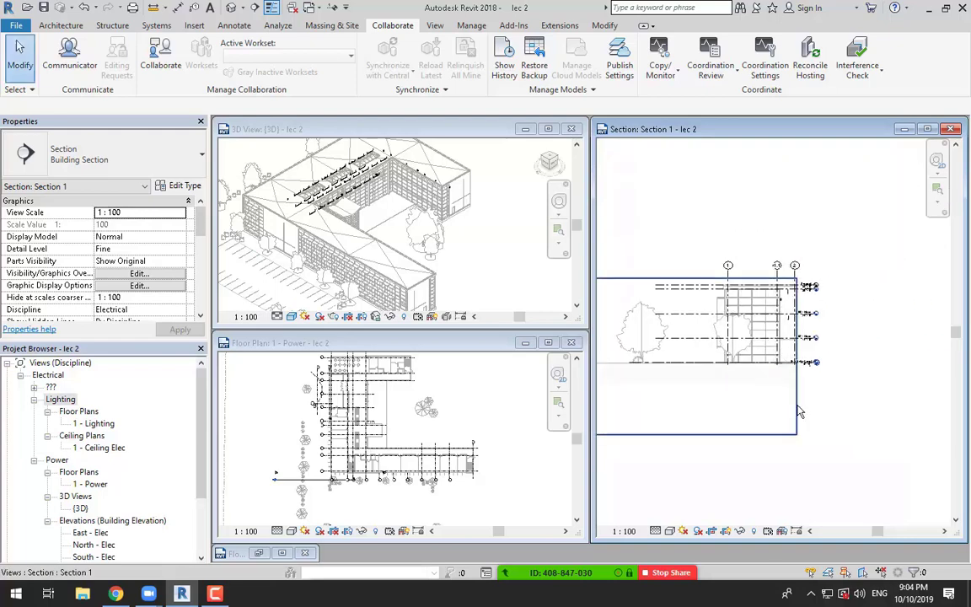
double_click(798, 347)
scroll(812, 391, "down", 3)
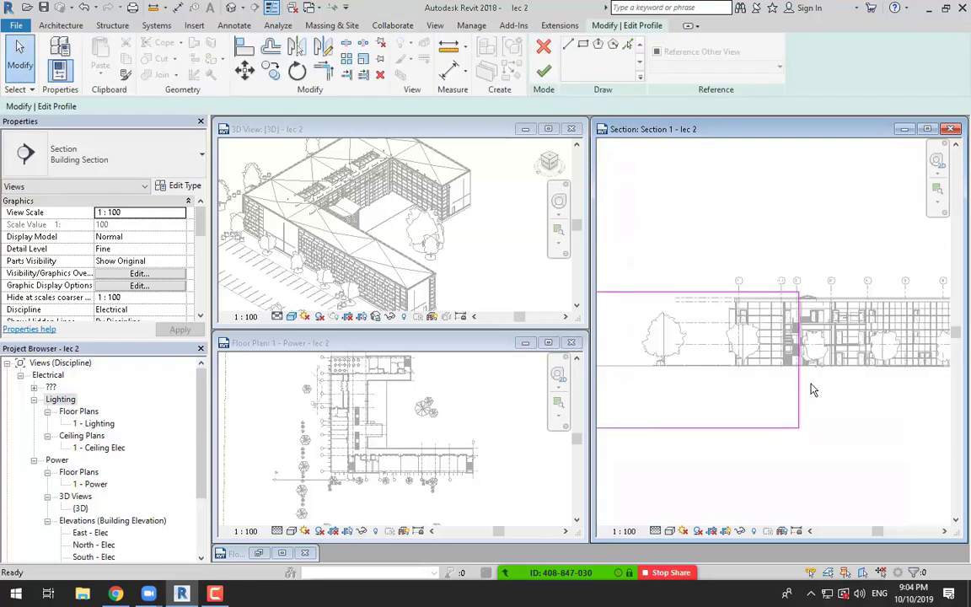
scroll(884, 391, "down", 1)
middle_click_drag(826, 400, 760, 403)
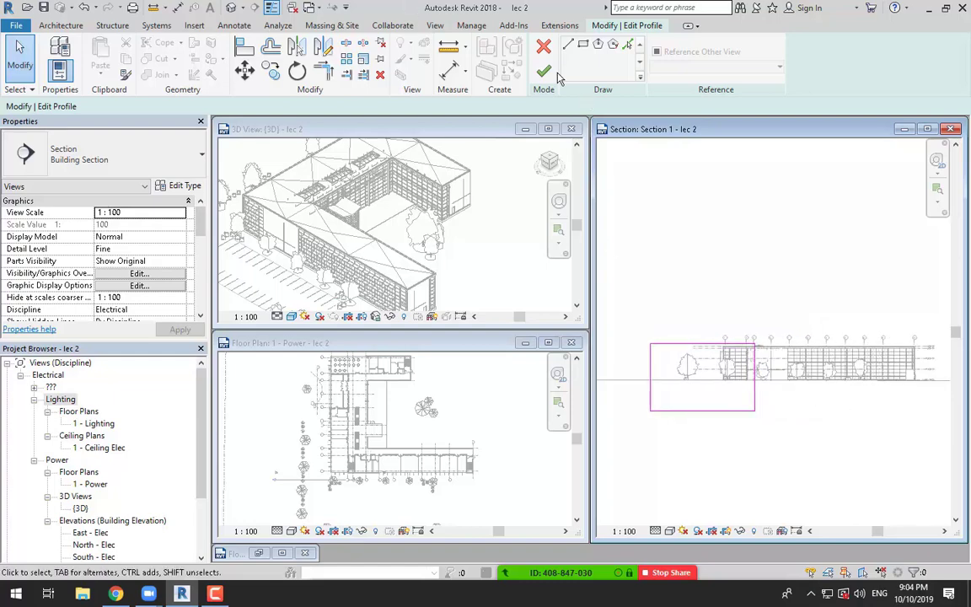
left_click(542, 48)
Widen Section 1's crop region beyond grid 10 so it takes in the building's far end and its level heads.
scroll(816, 367, "down", 2)
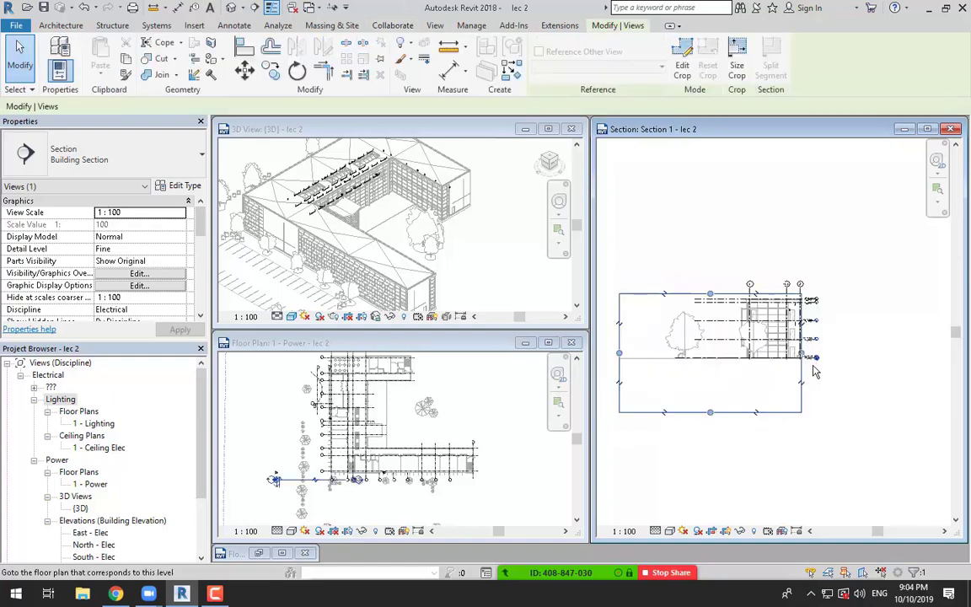
left_click_drag(806, 356, 937, 351)
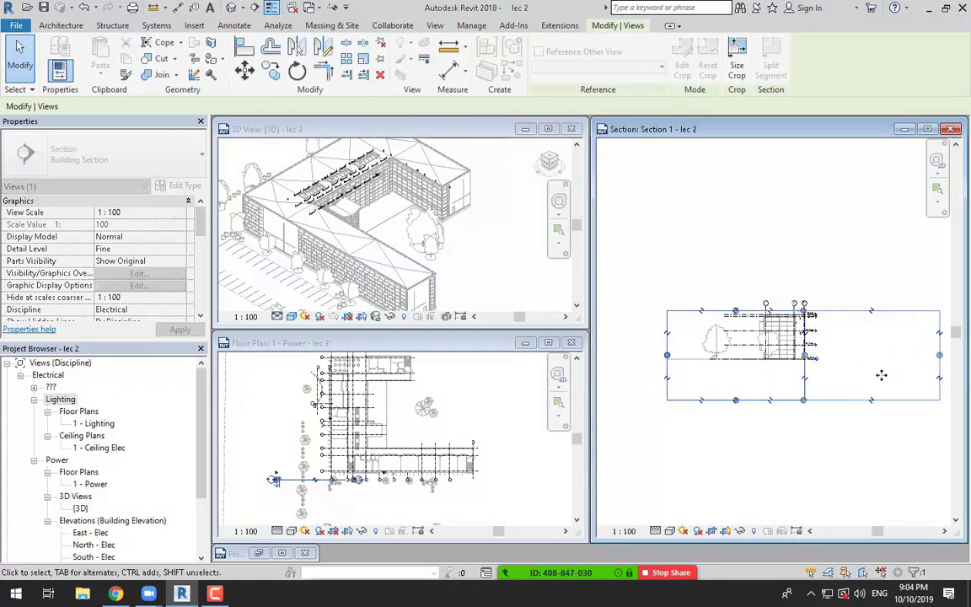
middle_click_drag(880, 375, 699, 407)
left_click_drag(746, 377, 897, 377)
scroll(850, 337, "up", 5)
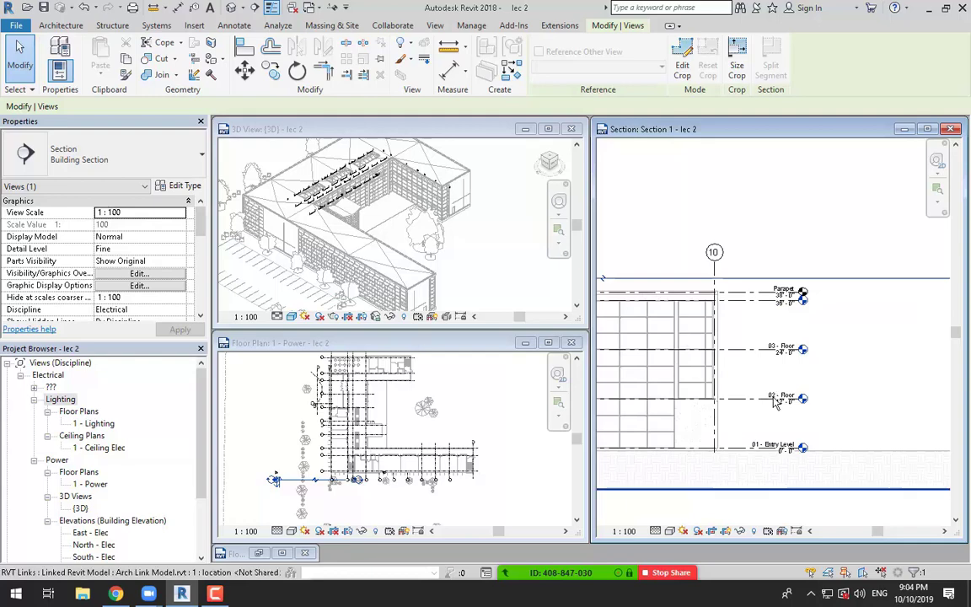
left_click(700, 237)
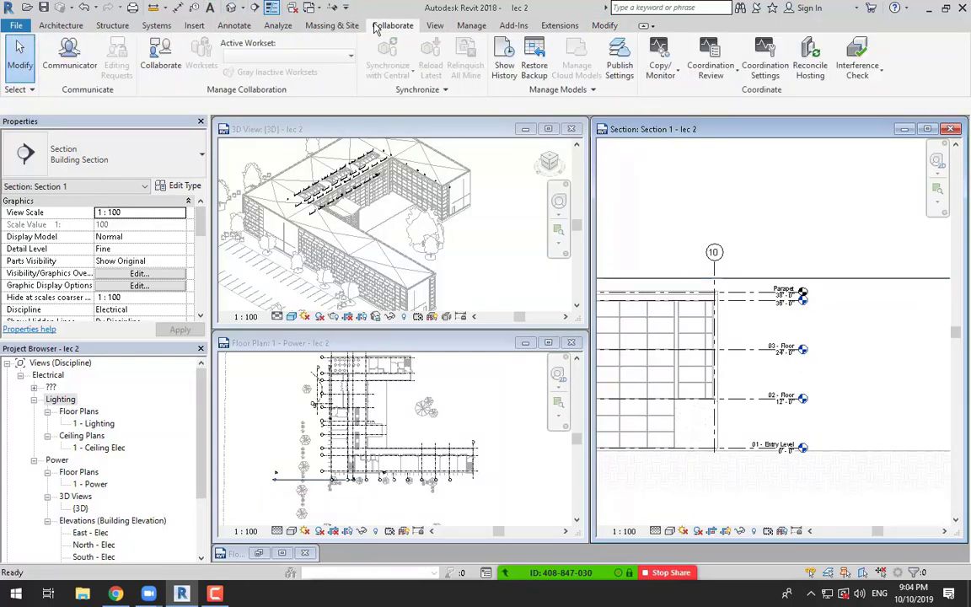
left_click(663, 72)
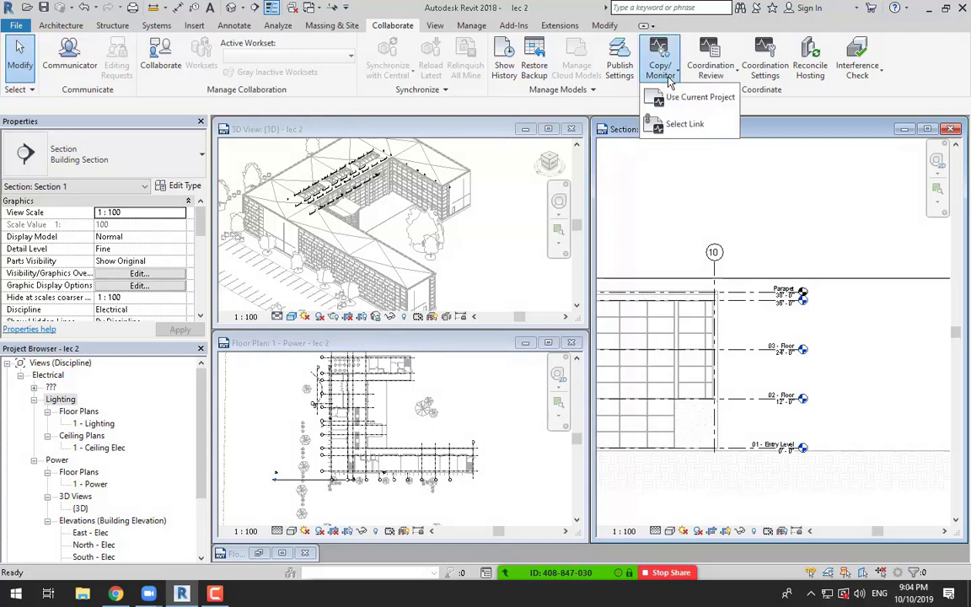
left_click(690, 125)
scroll(733, 203, "down", 3)
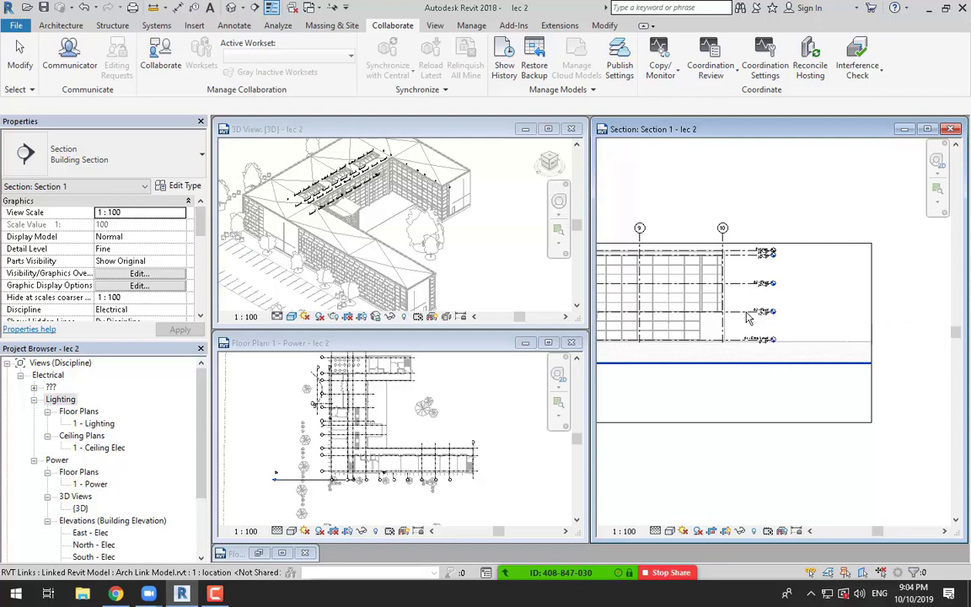
left_click(749, 317)
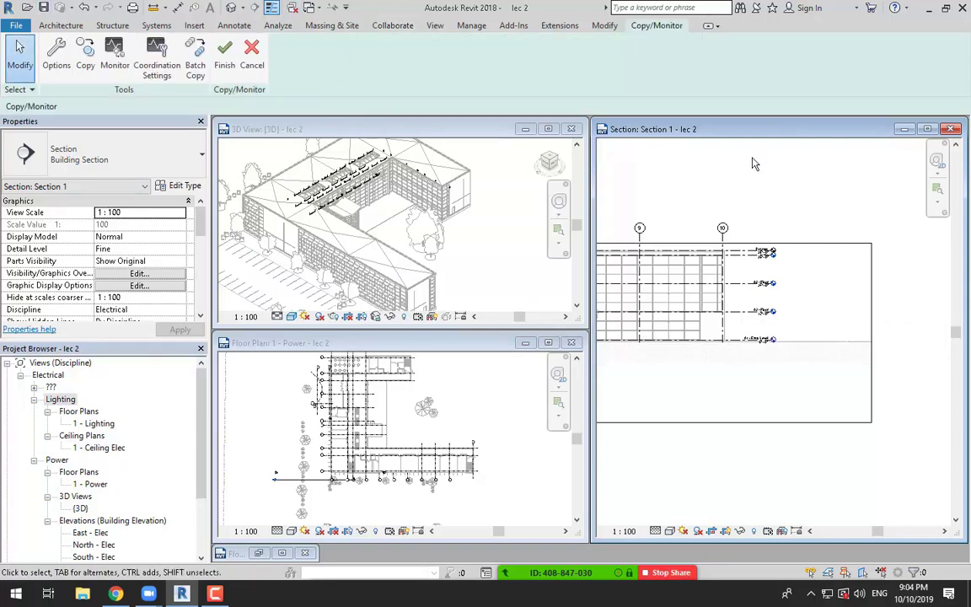
left_click(224, 52)
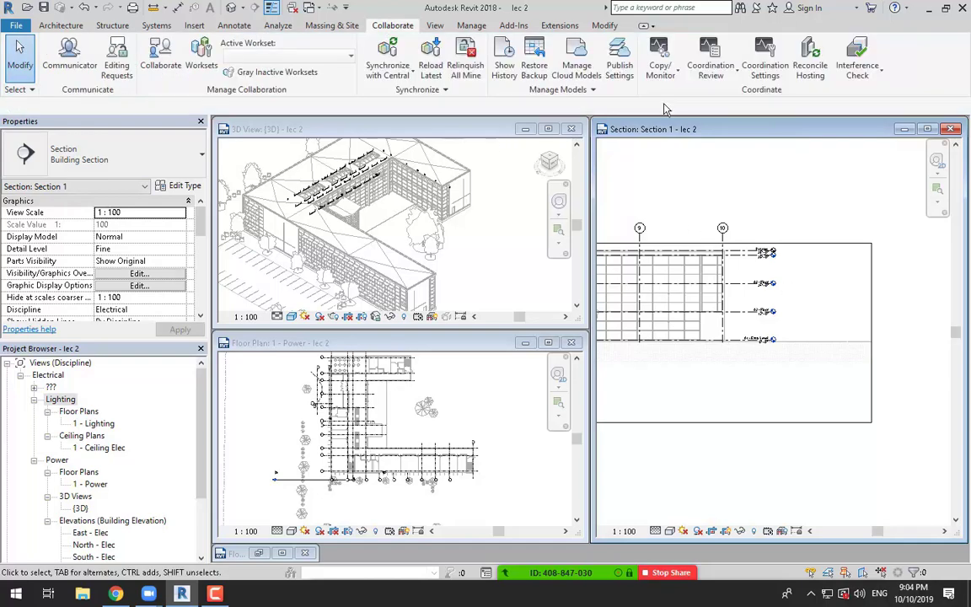
left_click(659, 65)
left_click(687, 125)
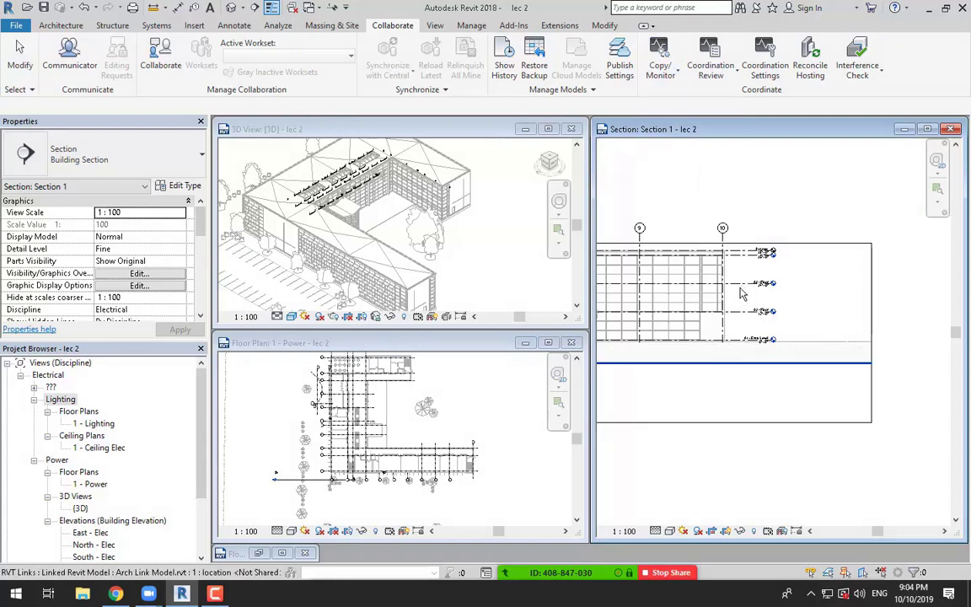
key("Escape")
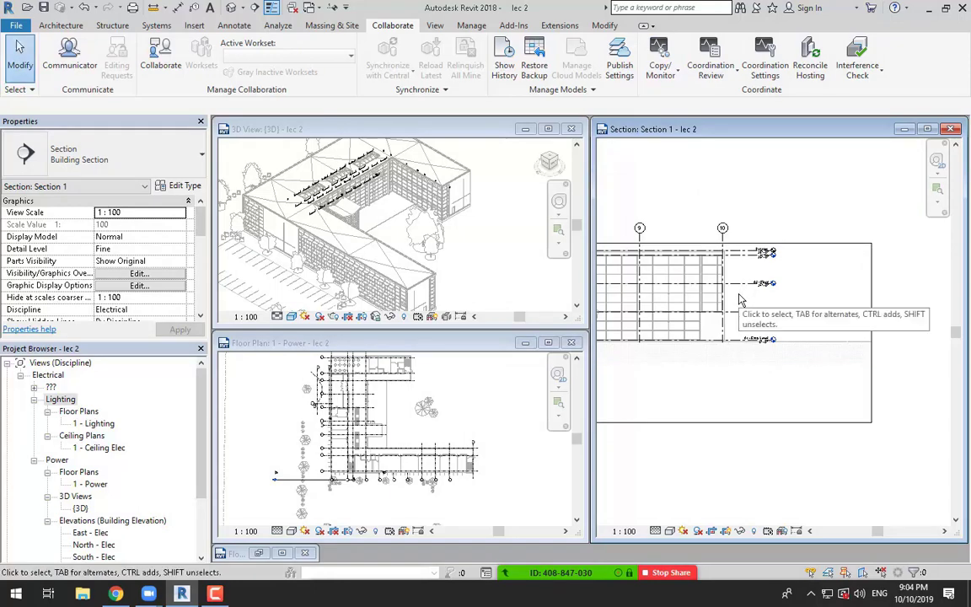
Start Copy/Monitor on the linked architectural model and set its Copy tool to take multiple elements.
left_click(660, 70)
left_click(673, 125)
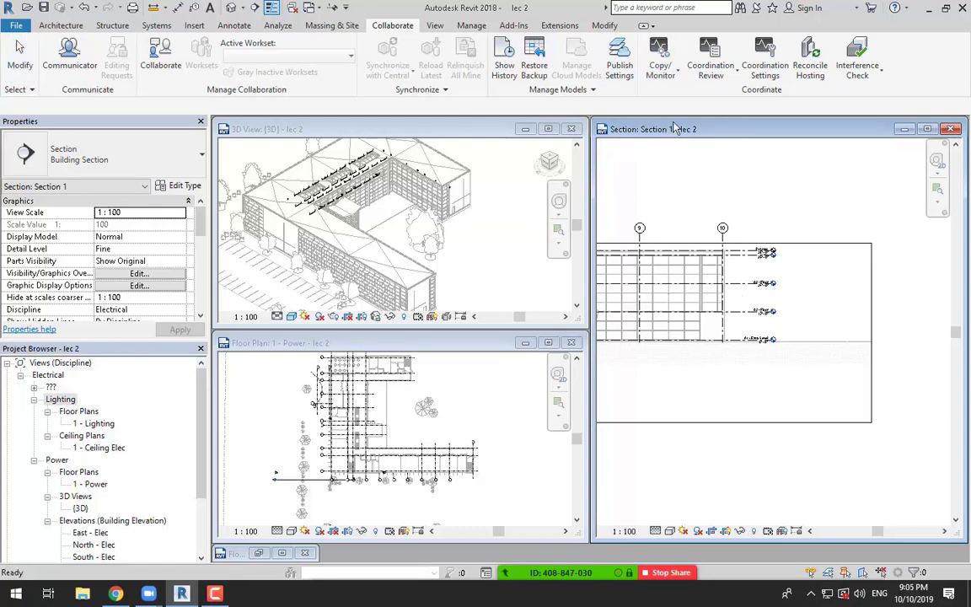
left_click(761, 315)
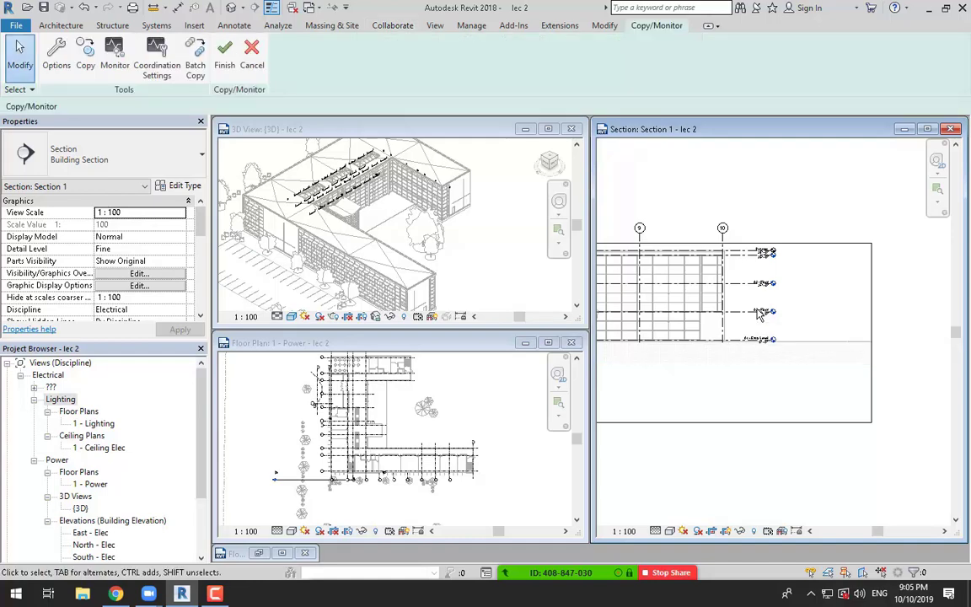
left_click(88, 66)
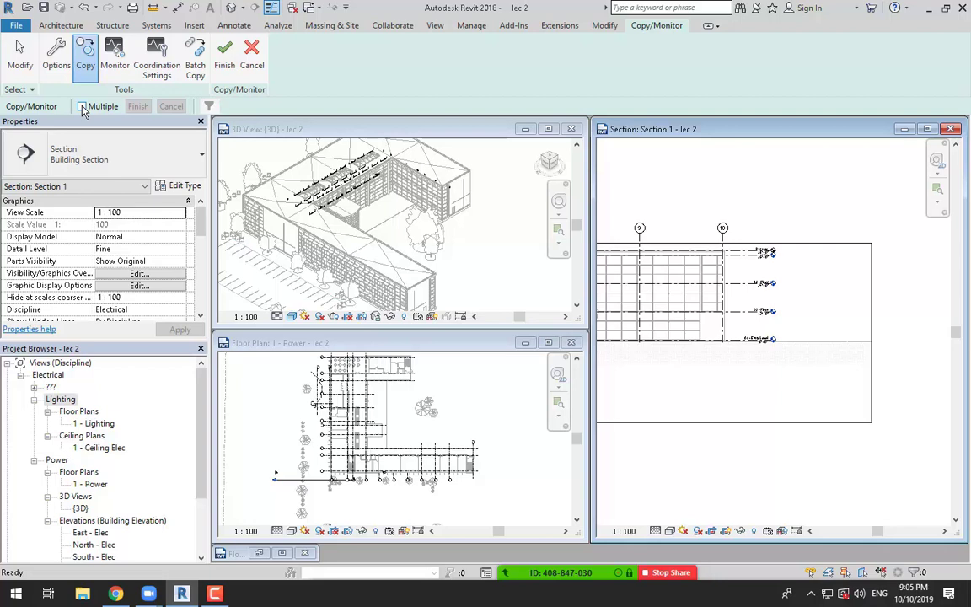
left_click(82, 107)
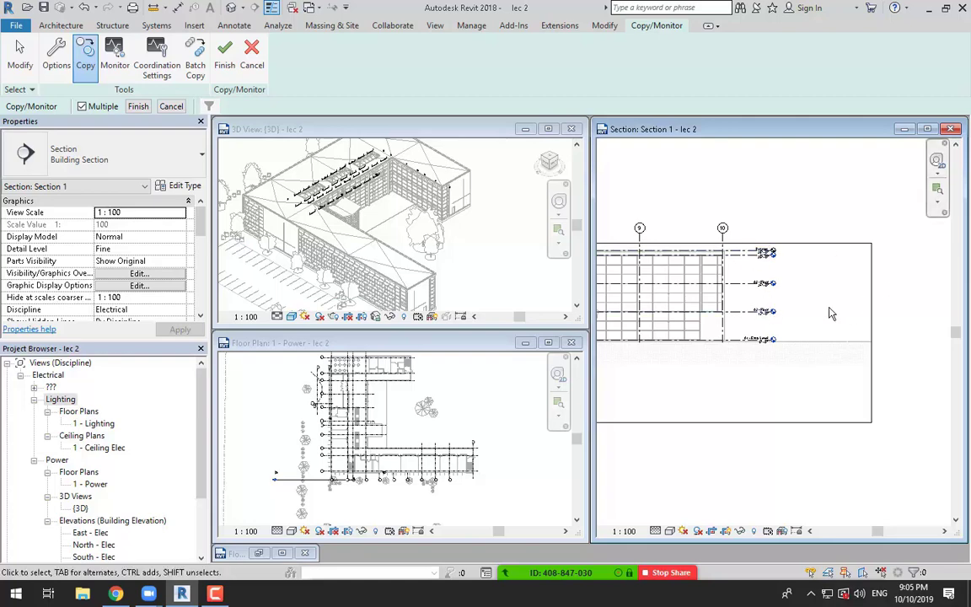
Select all the linked level lines from 01 - Entry Level up to Parapet beside grid 10 in Section 1.
scroll(769, 278, "up", 2)
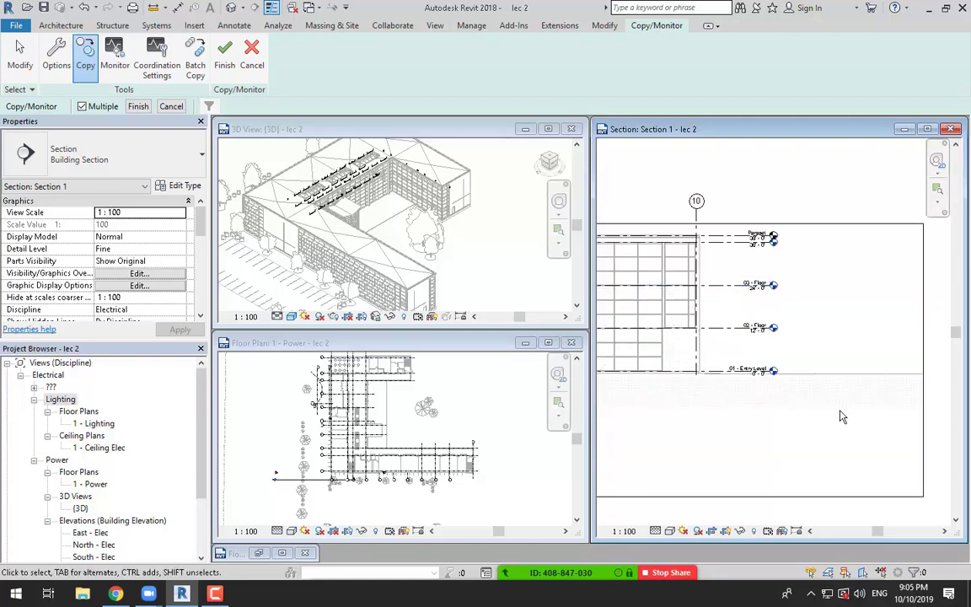
left_click_drag(839, 409, 713, 234)
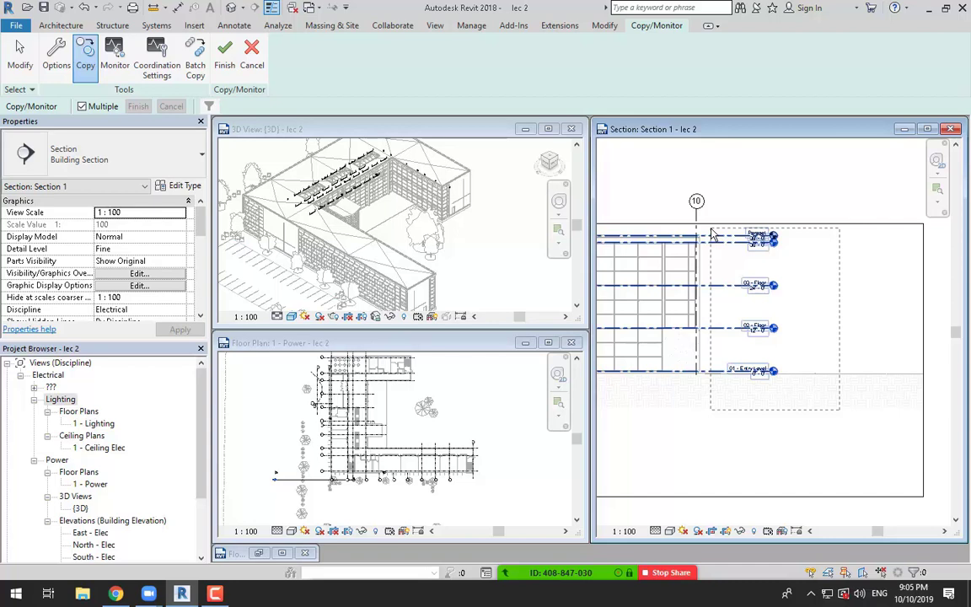
left_click_drag(713, 234, 712, 234)
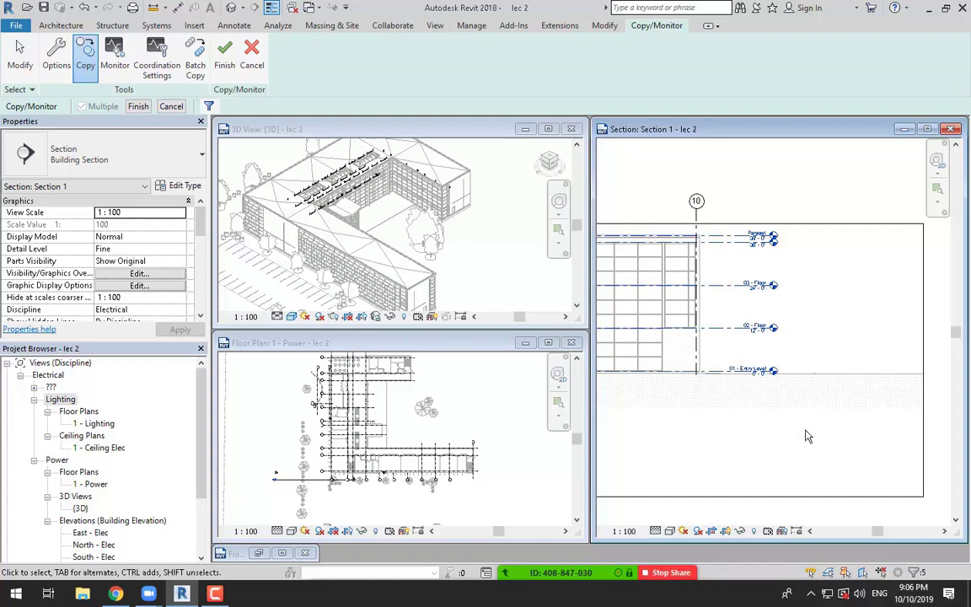
Extend the copy selection across the building edge at grid 10 and filter it down to the Levels category only.
mouse_move(826, 410)
left_mouse_down()
mouse_move(731, 348)
mouse_move(712, 278)
mouse_move(685, 235)
left_mouse_up()
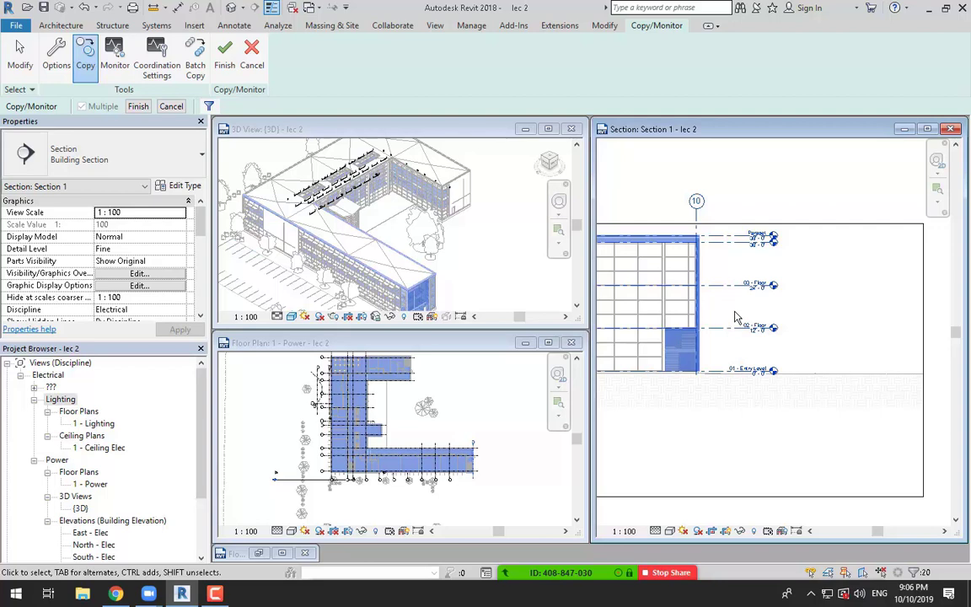
left_click(209, 106)
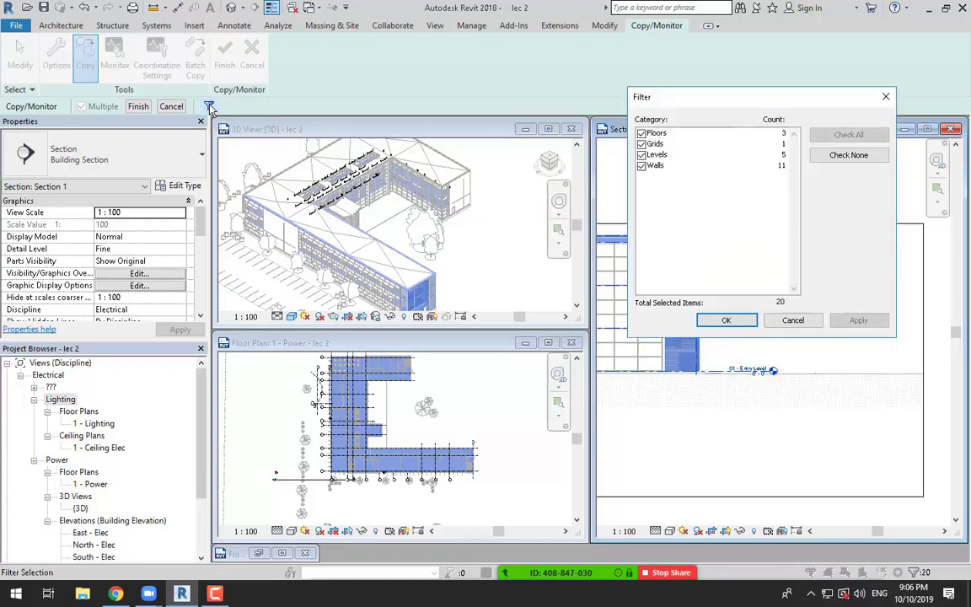
left_click_drag(742, 102, 344, 162)
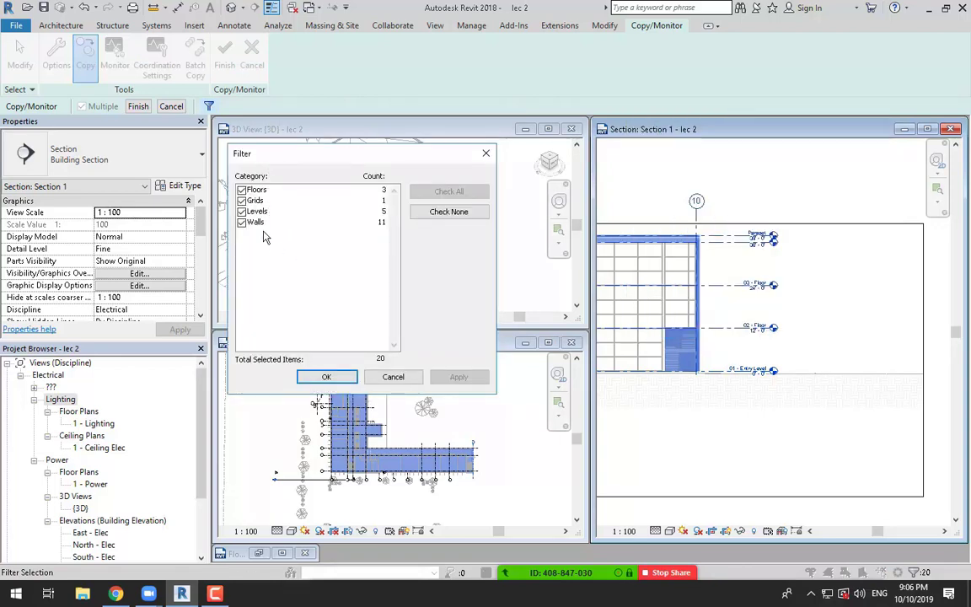
left_click(455, 215)
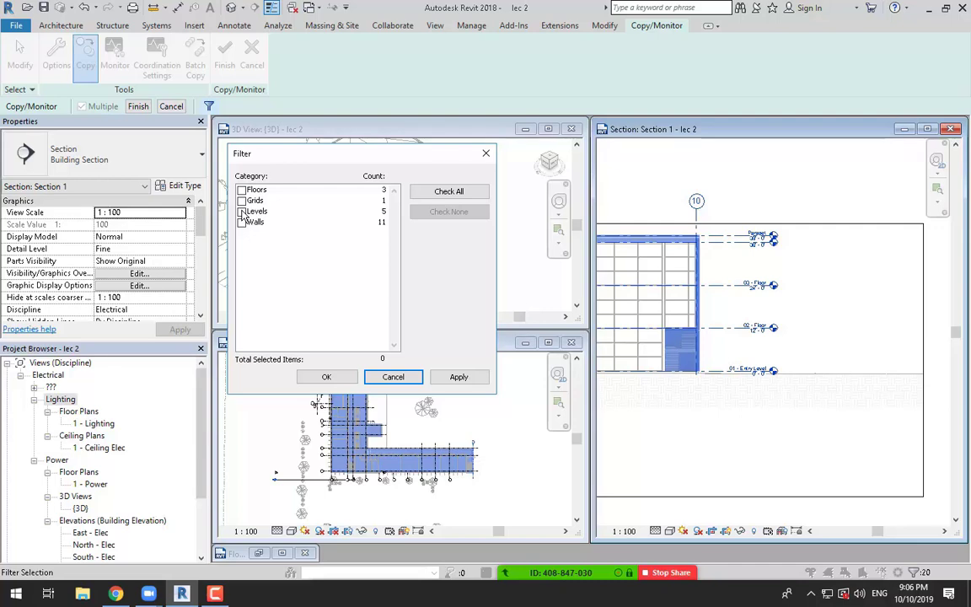
left_click(242, 211)
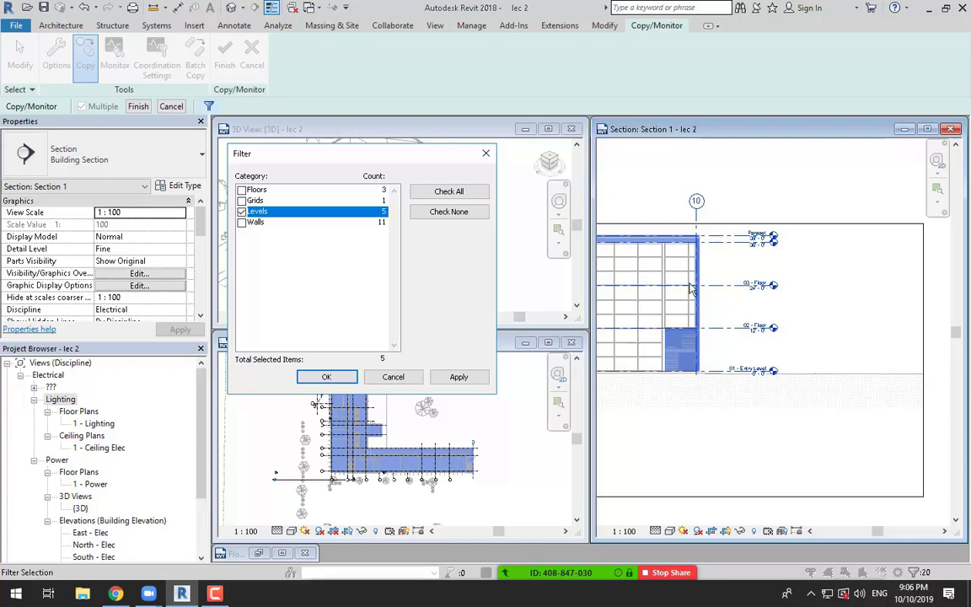
left_click(326, 377)
Finish the multiple selection to copy the linked levels into the project, staying in Copy/Monitor.
scroll(753, 270, "up", 2)
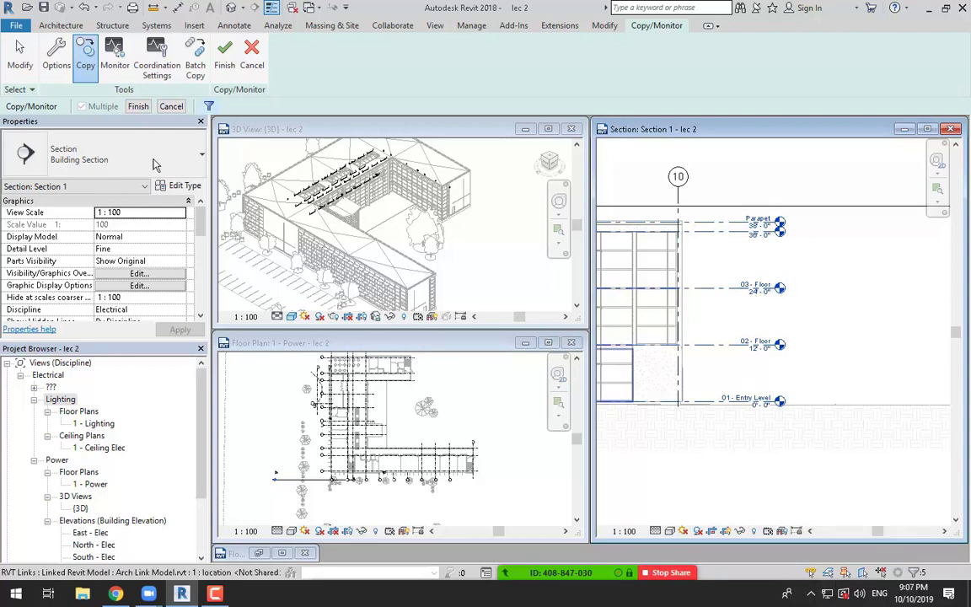
left_click(139, 108)
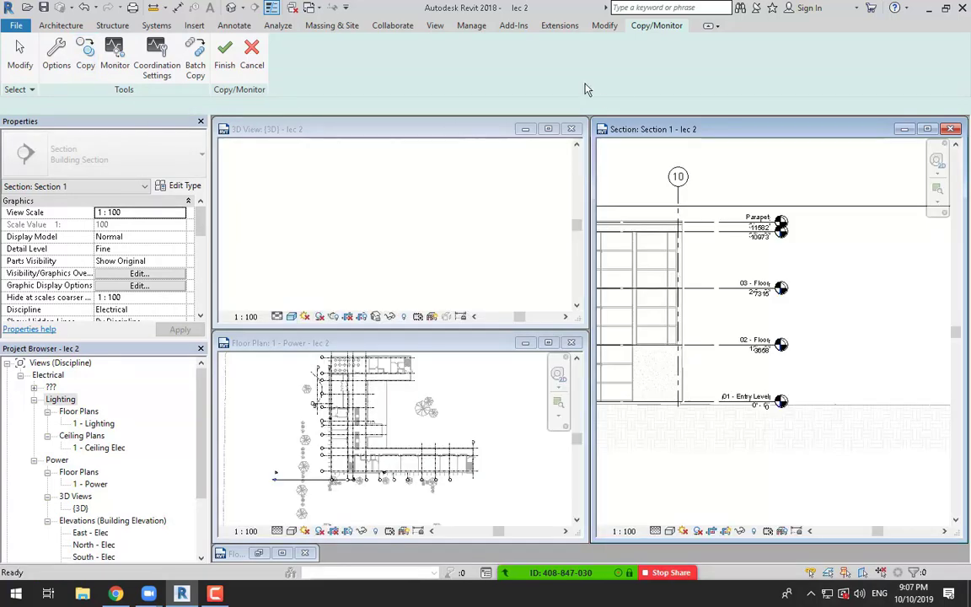
left_click(696, 26)
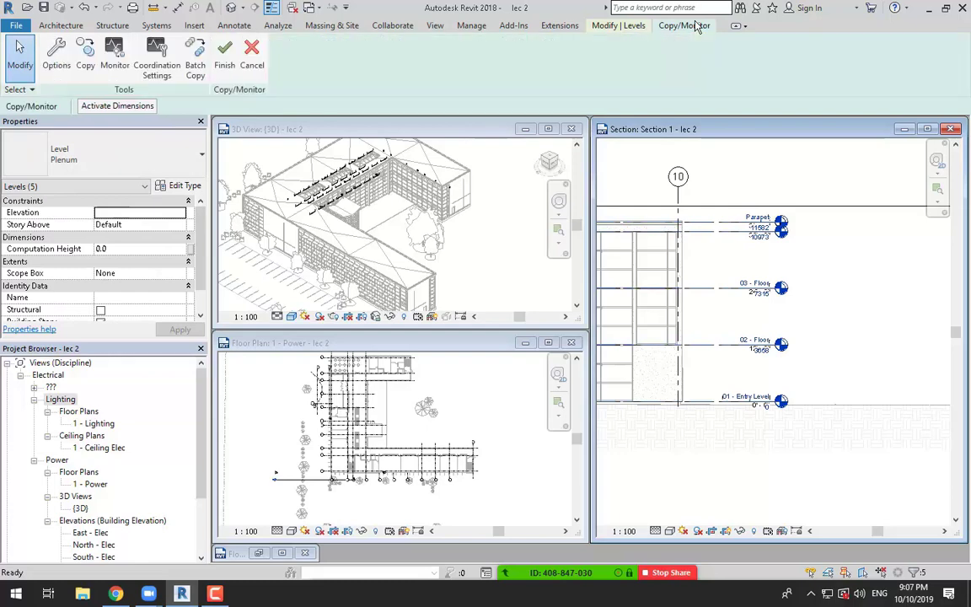
Finish Copy/Monitor and extend the copied levels' head ends outward past the linked level heads in Section 1.
left_click(224, 55)
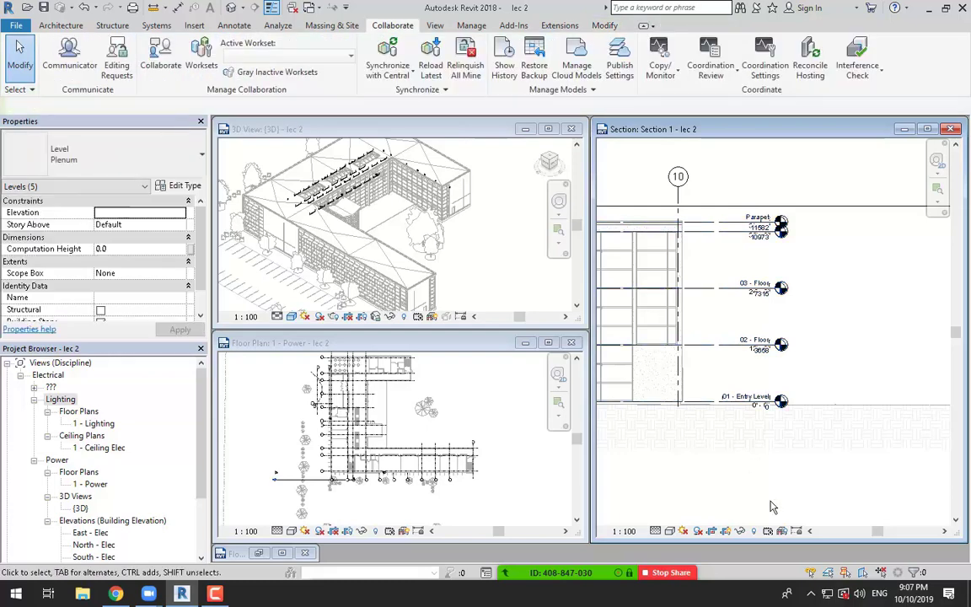
left_click(769, 490)
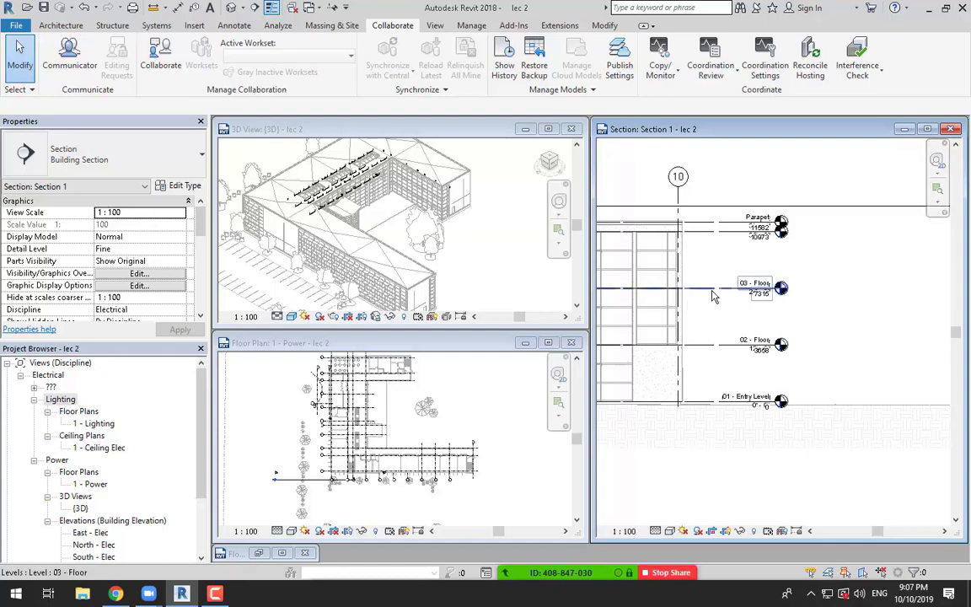
left_click(754, 292)
left_click_drag(775, 288, 867, 289)
left_click(863, 486)
scroll(866, 345, "up", 1)
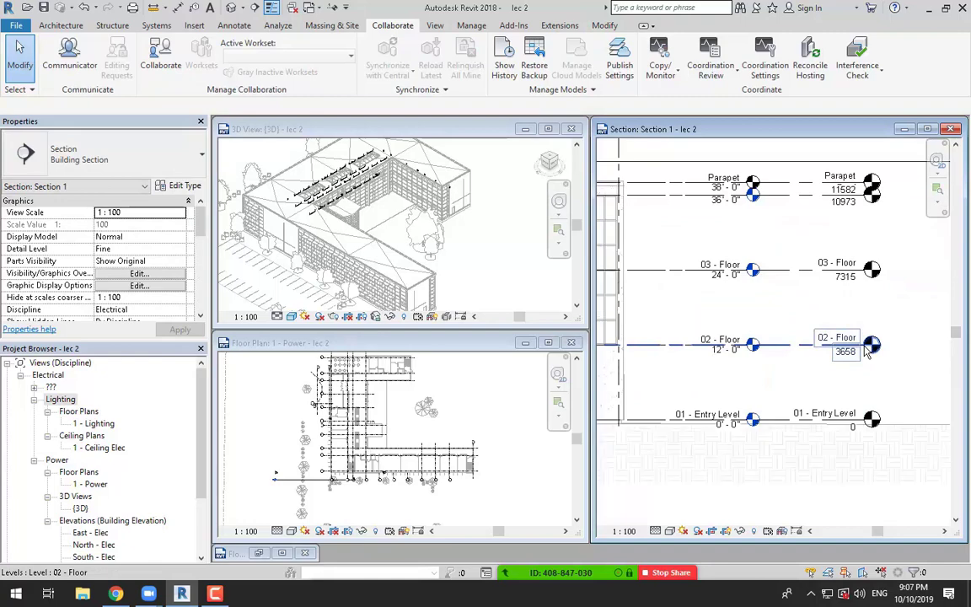
Try moving the monitored 02 - Floor level up to elevation 4700 in Section 1, and undo the move.
left_click(792, 351)
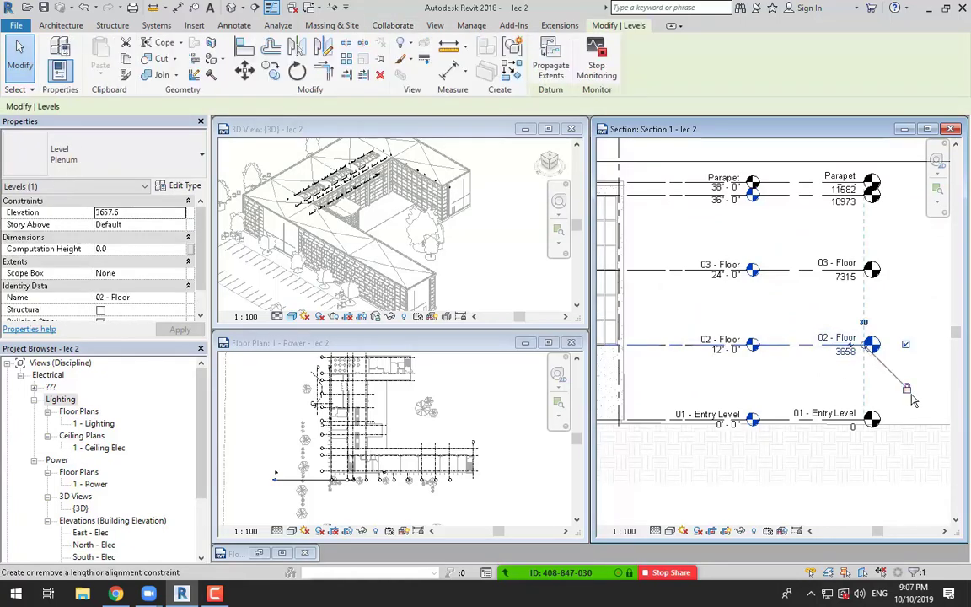
scroll(893, 371, "up", 2)
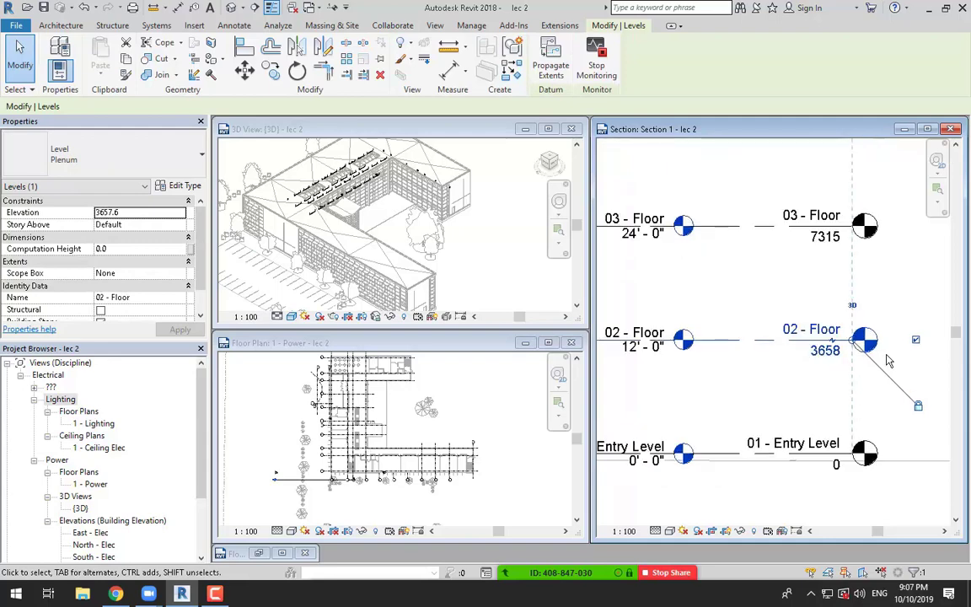
left_click_drag(763, 338, 764, 309)
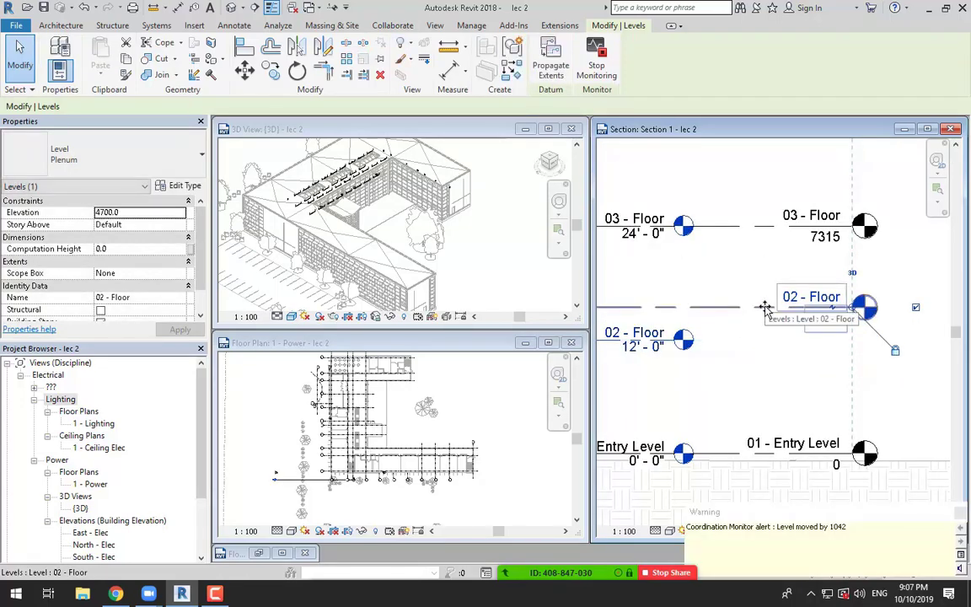
key("ctrl+z")
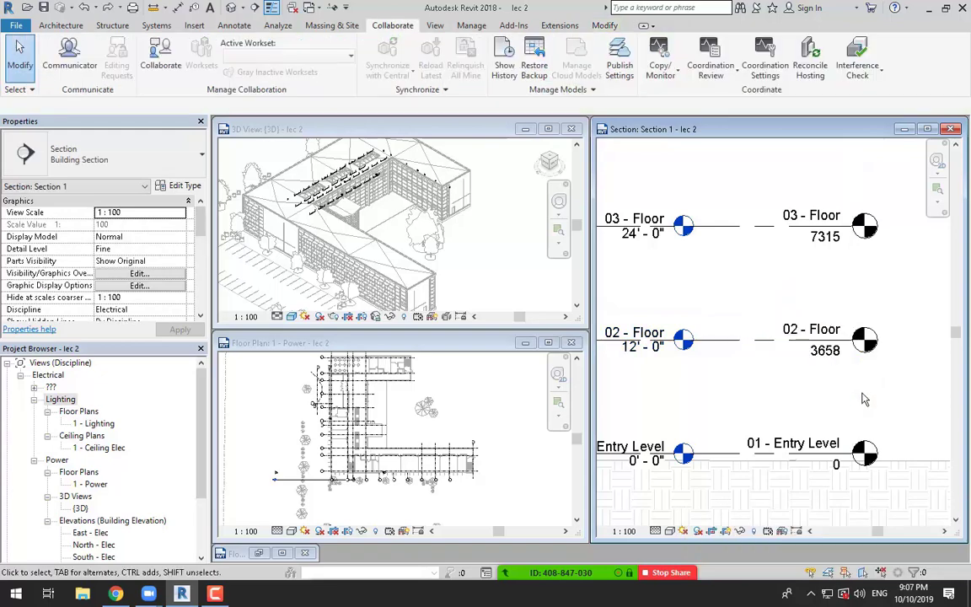
Compare the copied level names and elevations with those of the linked levels in Section 1.
left_click(215, 595)
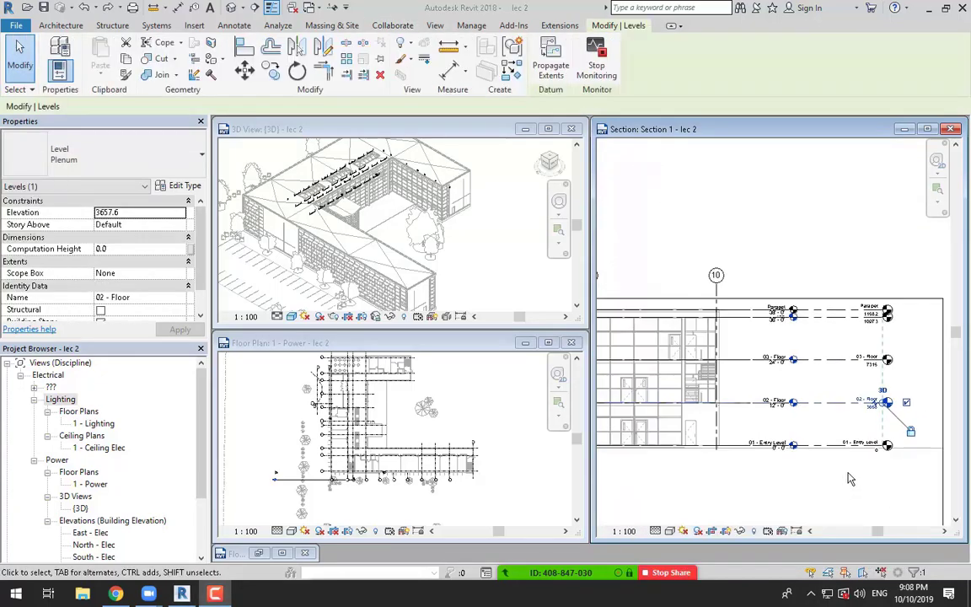
scroll(849, 479, "up", 2)
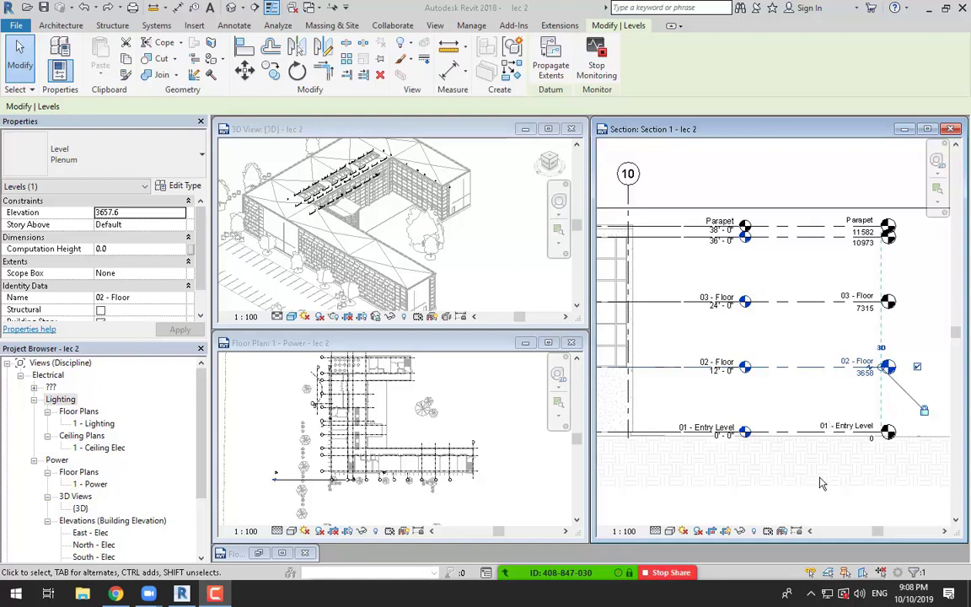
scroll(712, 442, "up", 2)
left_click(764, 428)
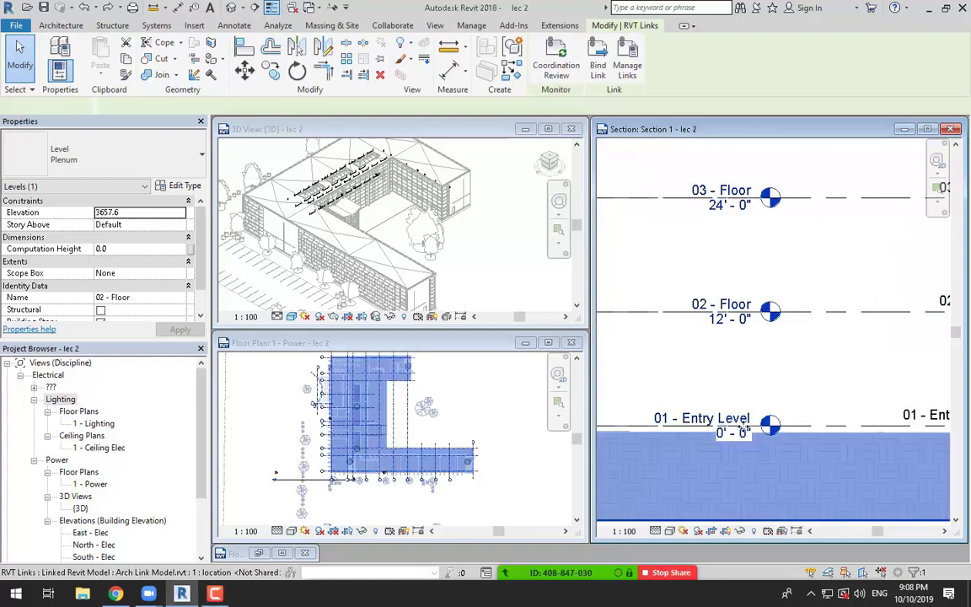
key("Escape")
scroll(782, 320, "down", 2)
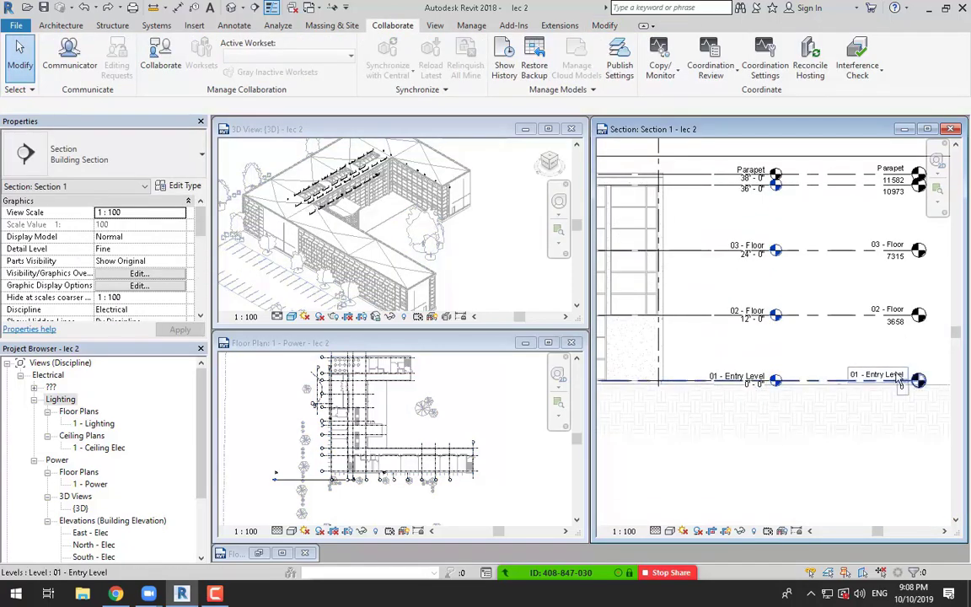
middle_click_drag(819, 457, 817, 463)
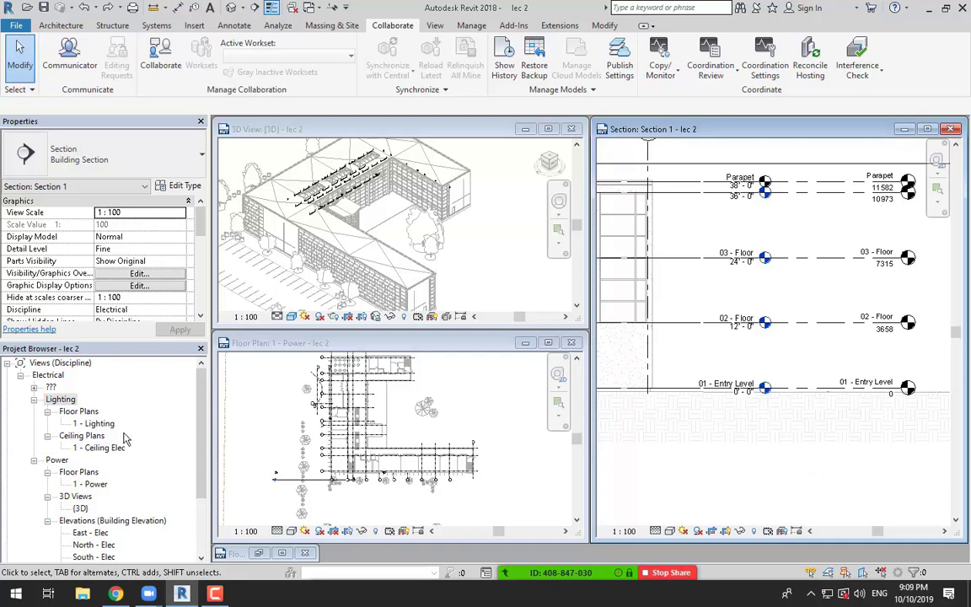
scroll(756, 386, "up", 2)
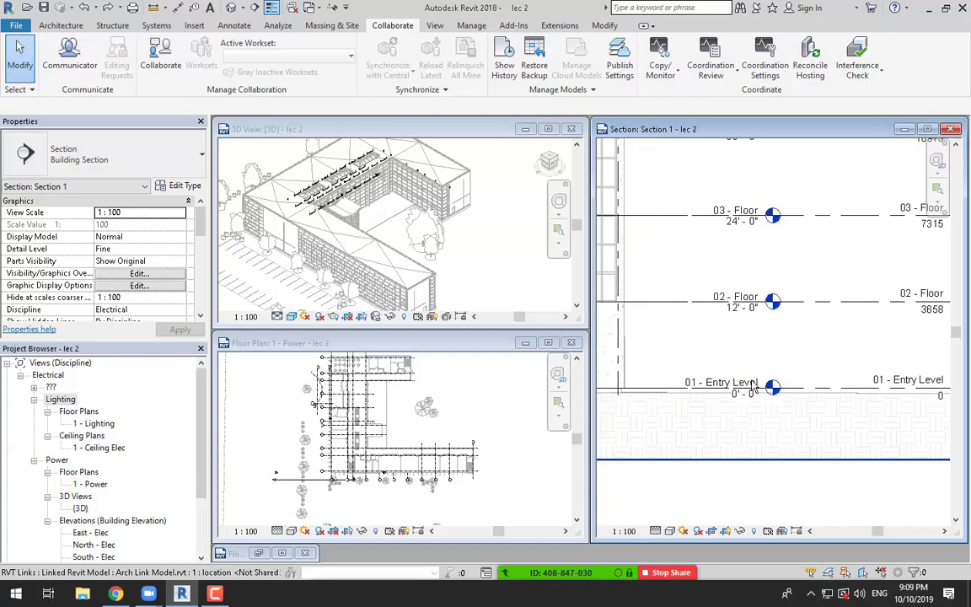
Start creating new floor plan views and select all levels, from 01 - Entry Level to Roof.
left_click(435, 26)
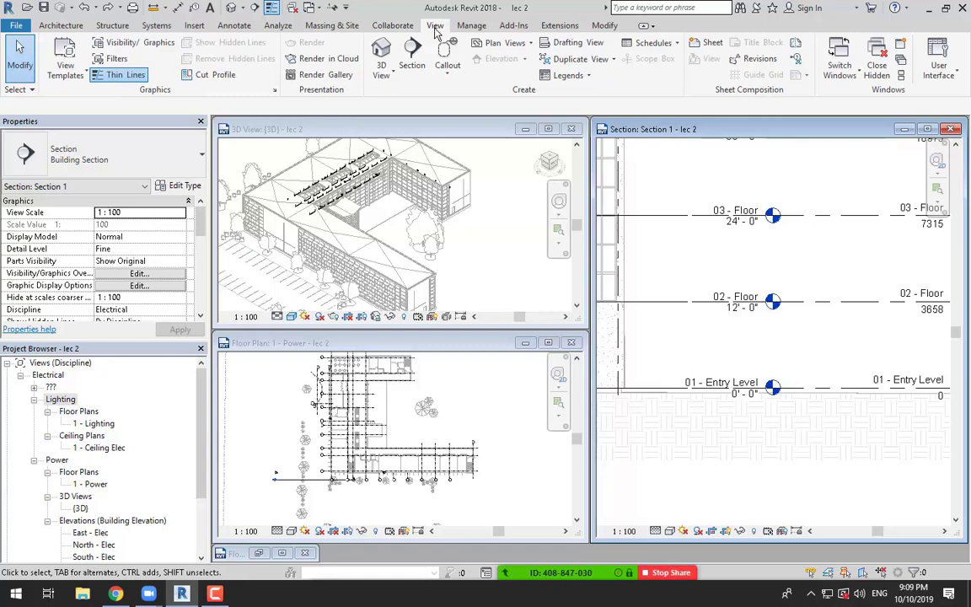
left_click(525, 45)
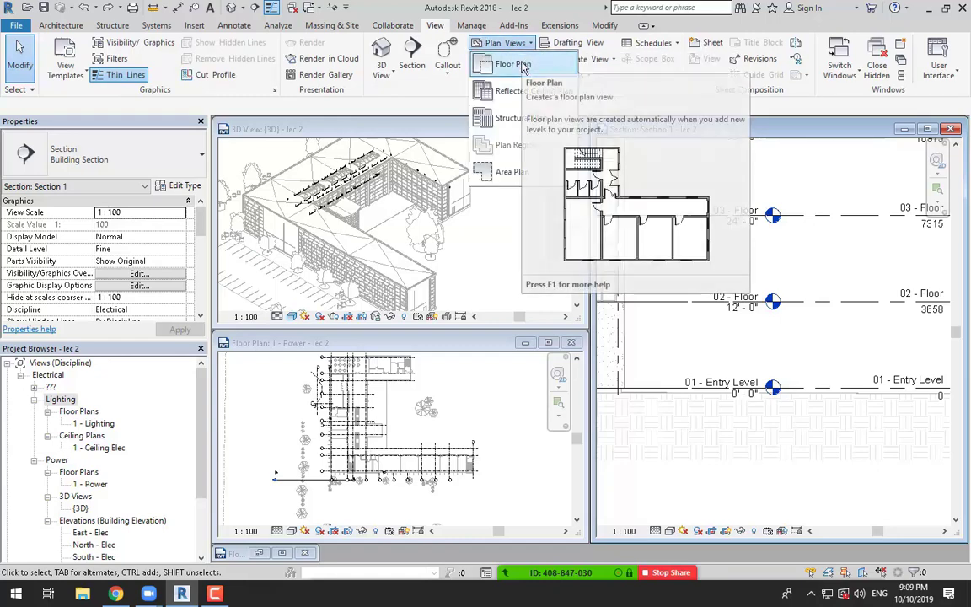
left_click(520, 65)
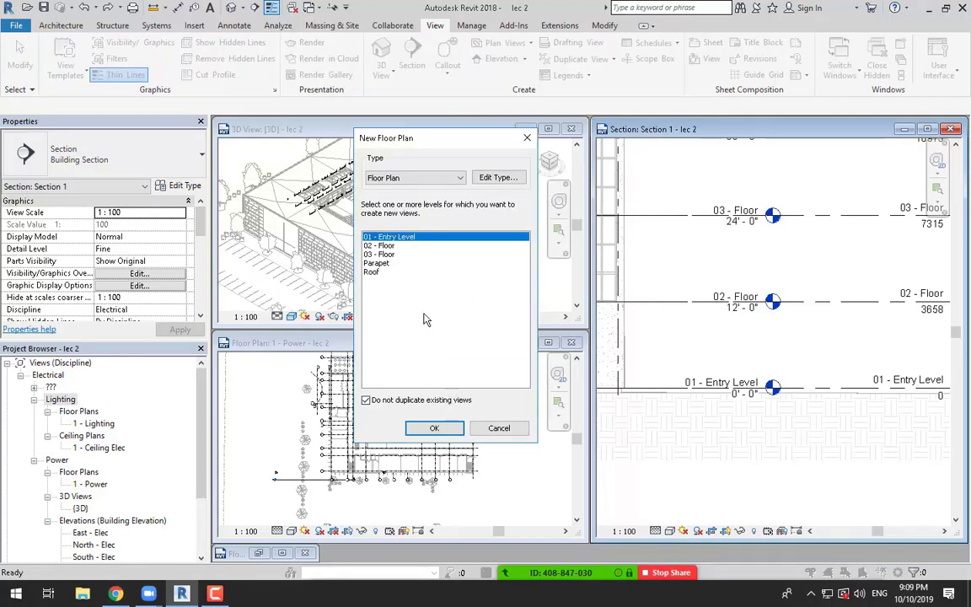
left_click(372, 273, "shift")
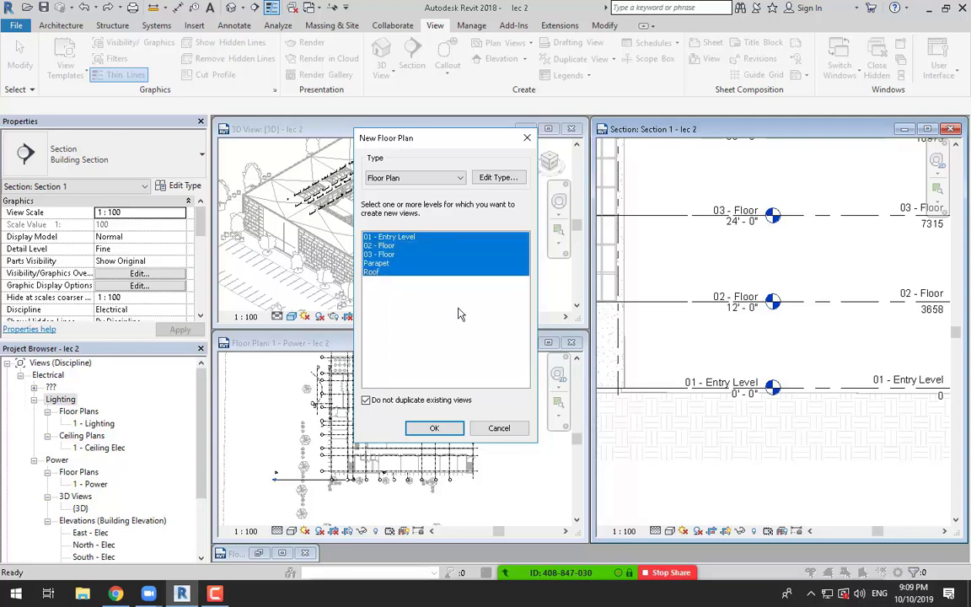
Open the Floor Plan view type's properties and the choice of view template applied to new views.
left_click(500, 178)
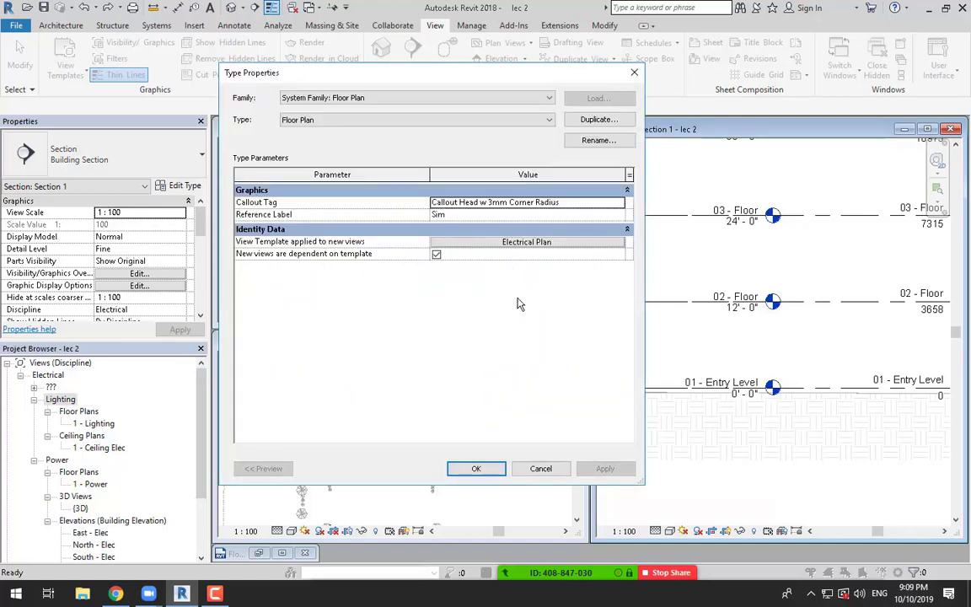
left_click_drag(467, 72, 630, 139)
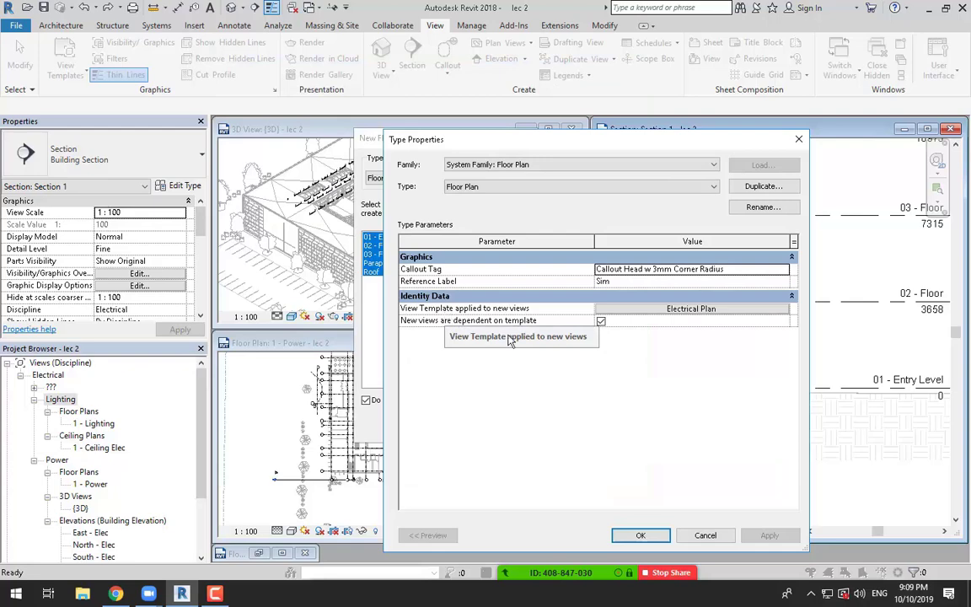
left_click(674, 310)
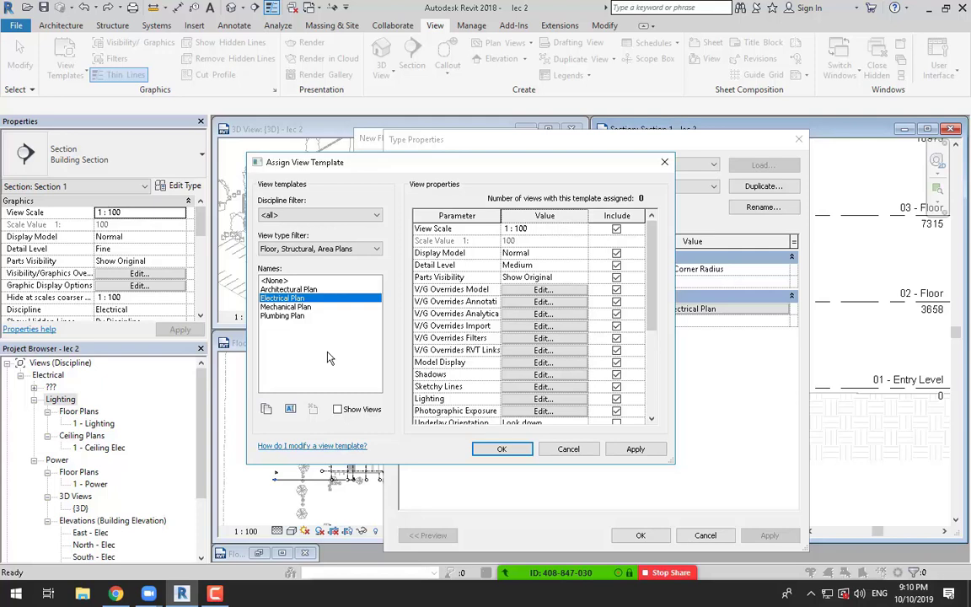
left_click(214, 594)
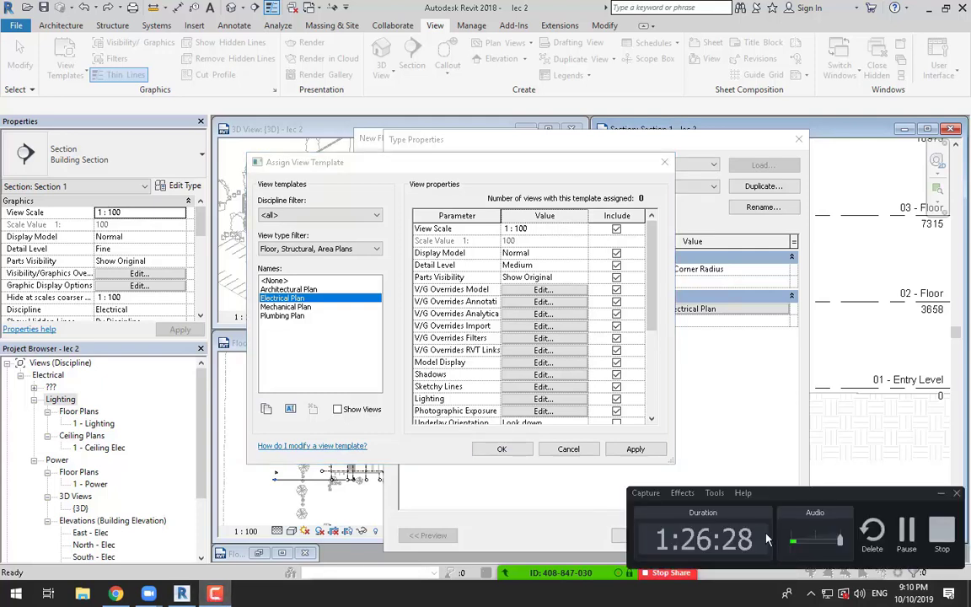
left_click(906, 535)
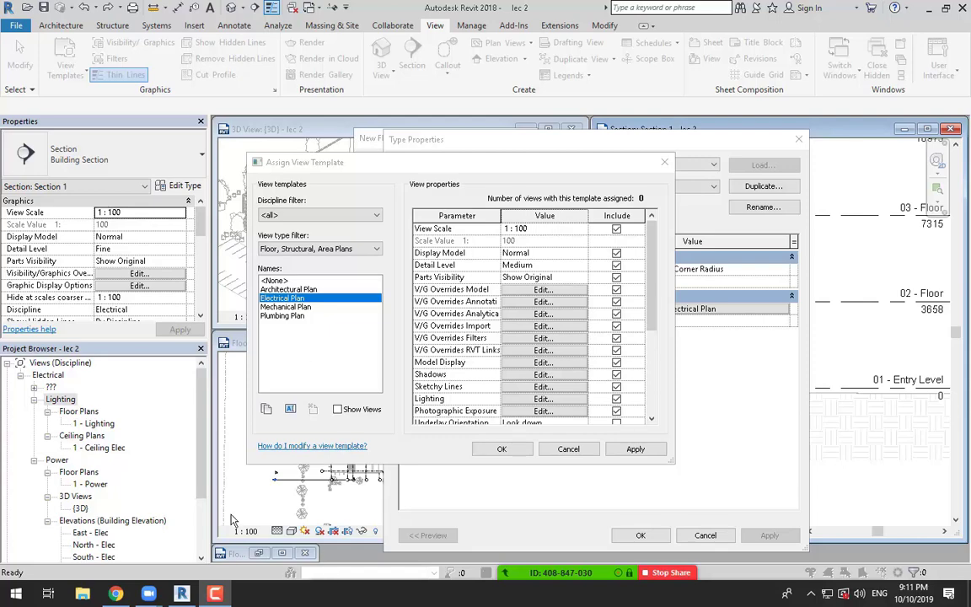
left_click(215, 593)
left_click(915, 531)
Duplicate the Electrical Plan view template under the name "lighting plan".
left_click(266, 409)
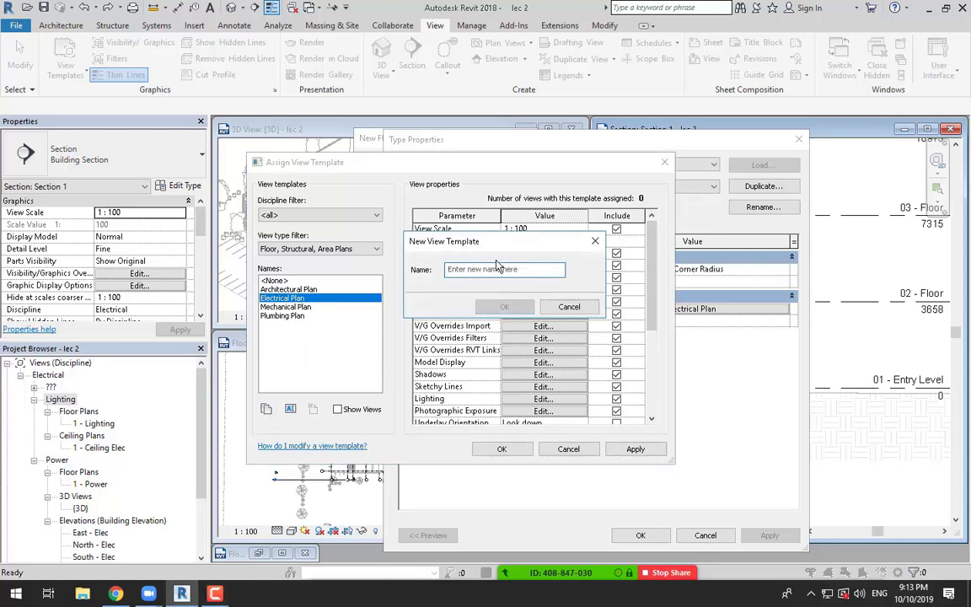
type("po")
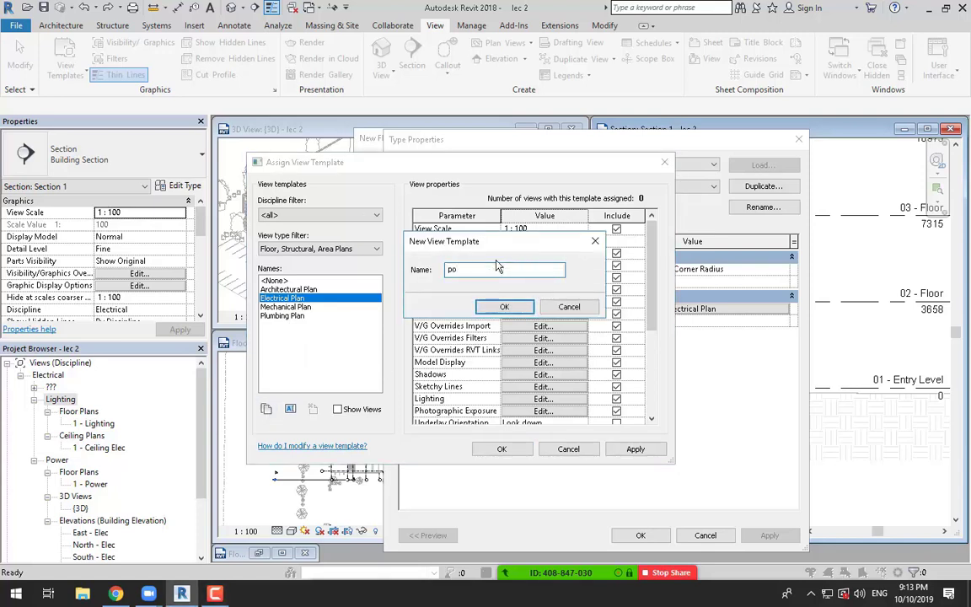
key("BackSpace")
key("BackSpace")
type("lighting plan")
left_click(504, 307)
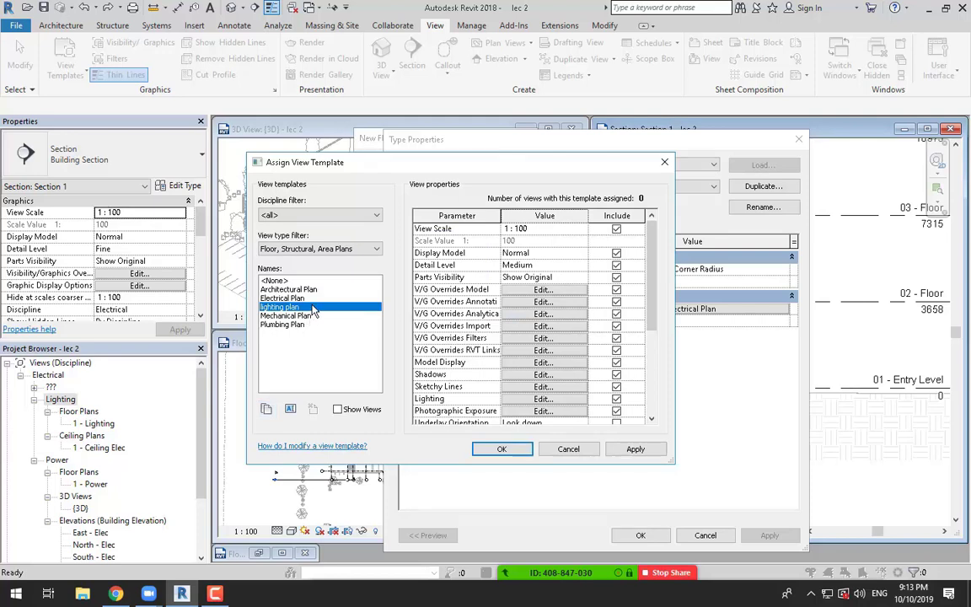
Duplicate the lighting plan view template under the name "light current plan".
left_click(266, 408)
type("light current pla")
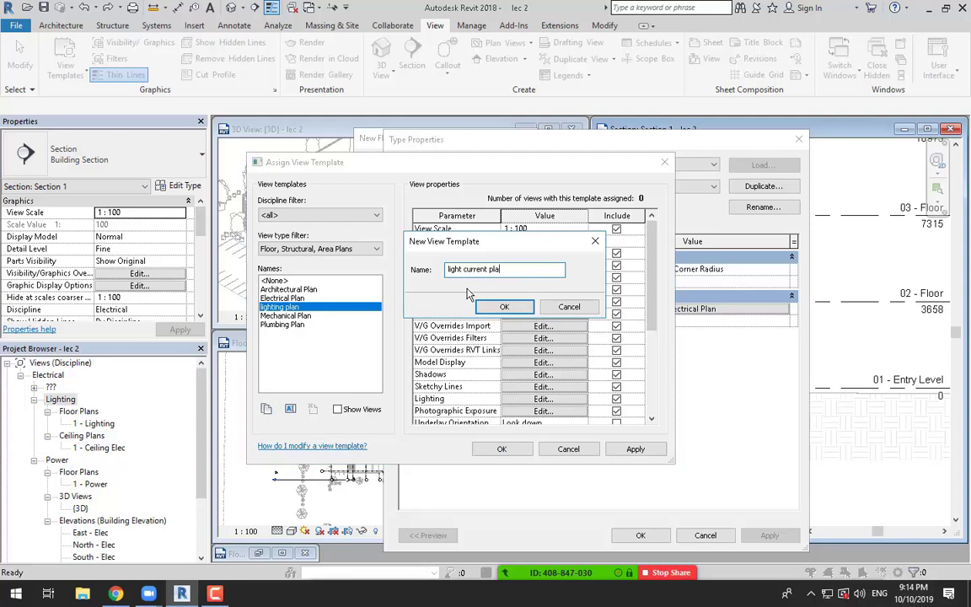
type("n")
left_click(504, 307)
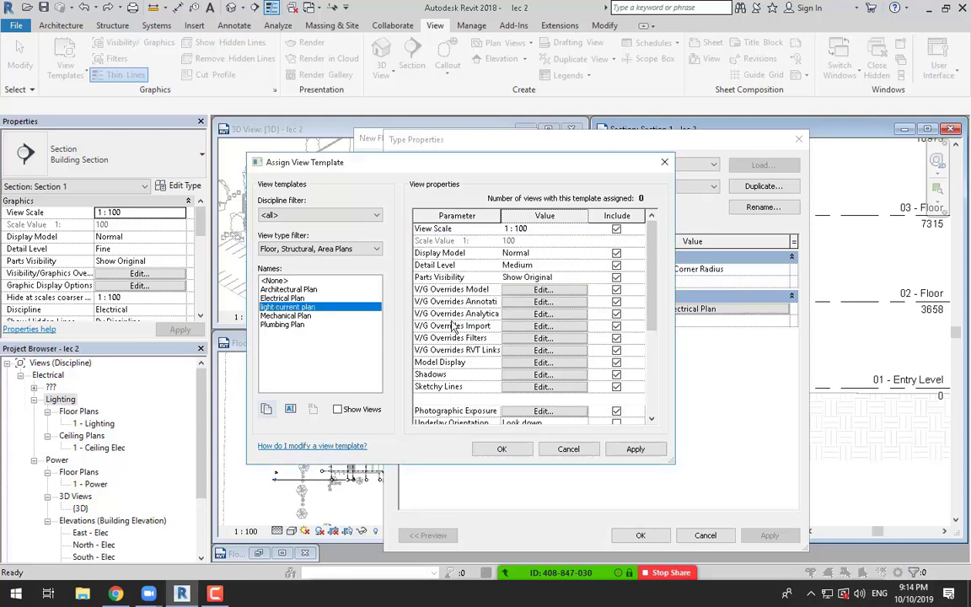
Rename the Electrical Plan view template to "power Plan".
left_click(295, 299)
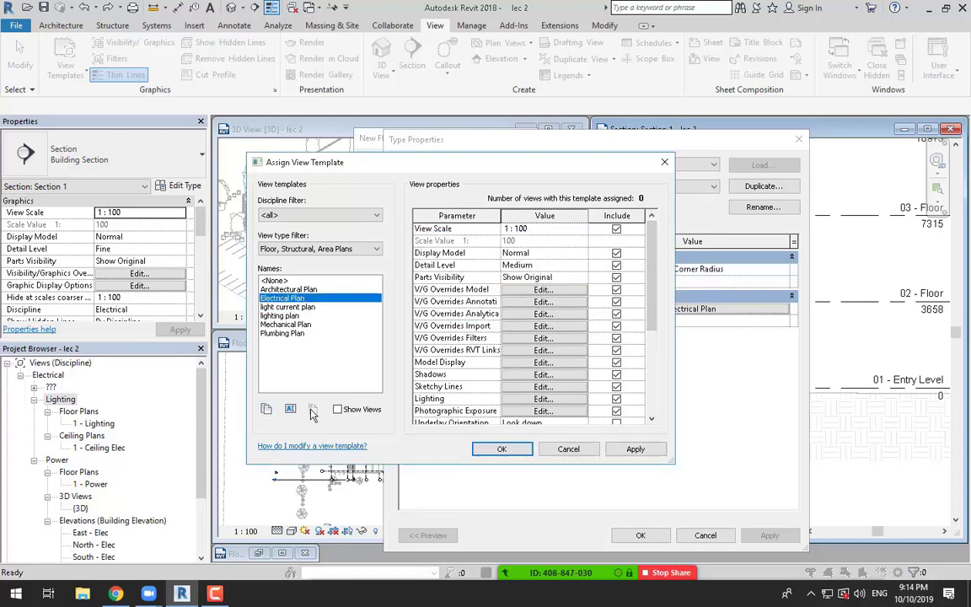
left_click(290, 409)
double_click(453, 315)
type("power Plan")
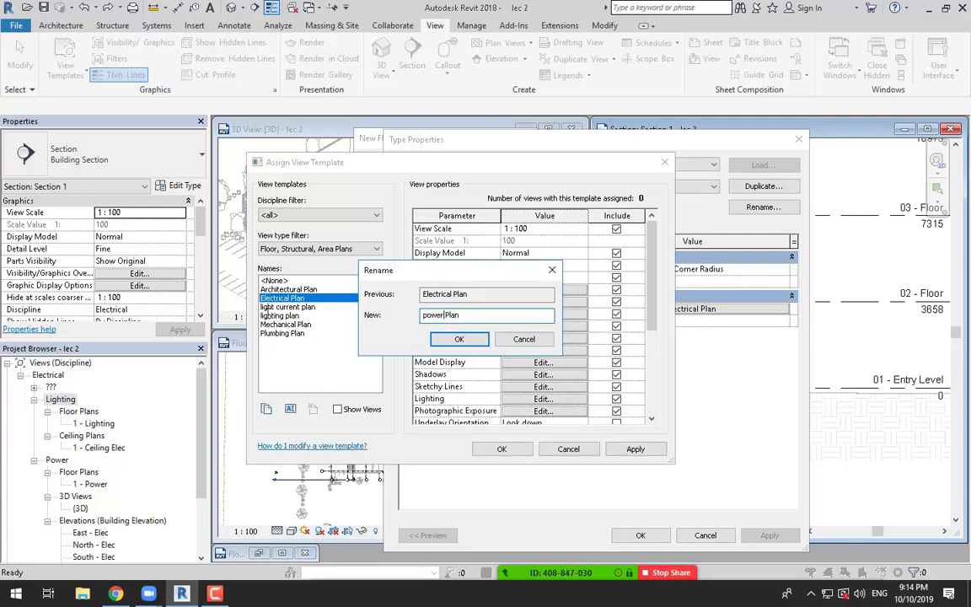
left_click(439, 341)
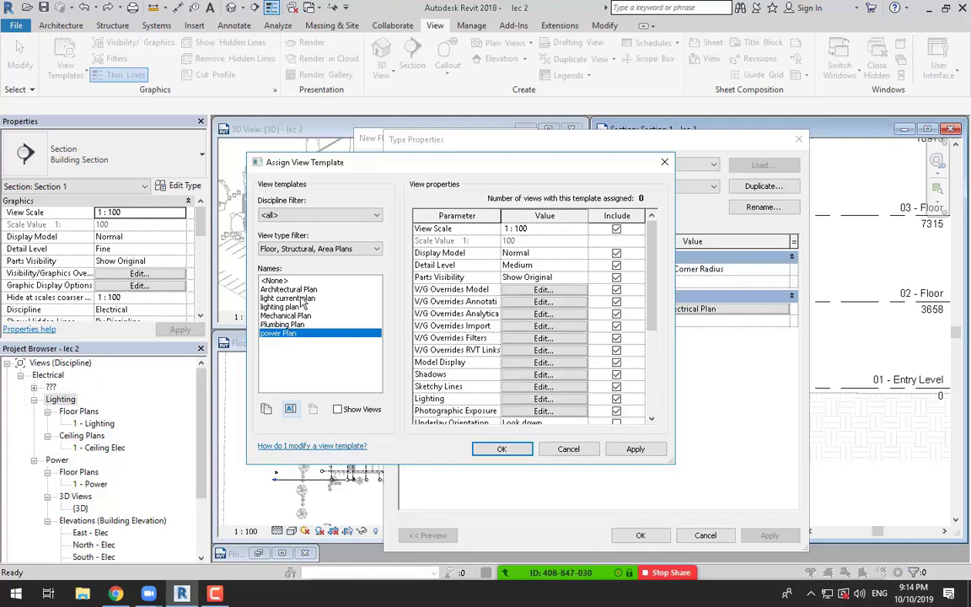
Review which model categories are visible in the power Plan view template's visibility/graphic overrides.
left_click(301, 297)
left_click(302, 307)
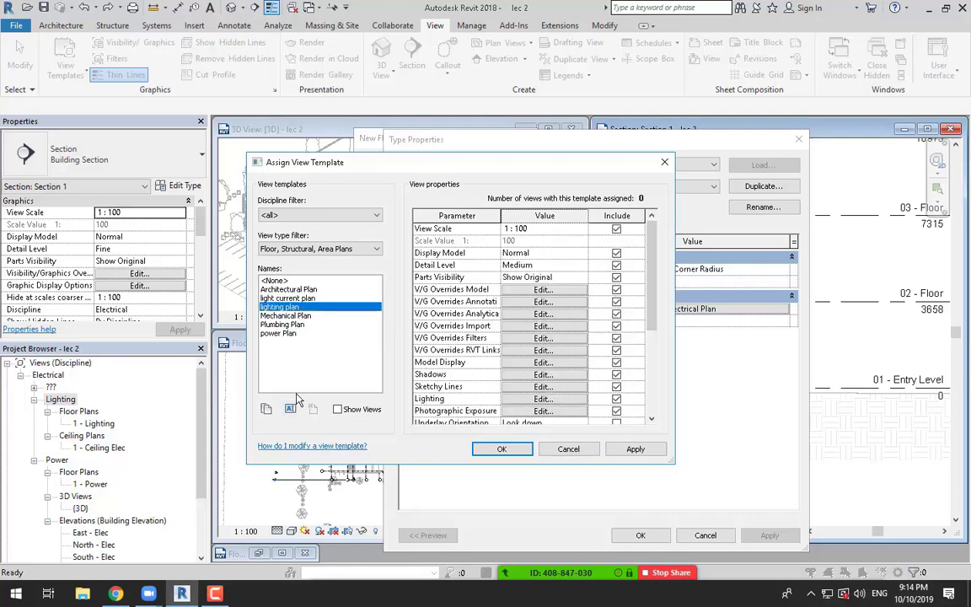
left_click(295, 334)
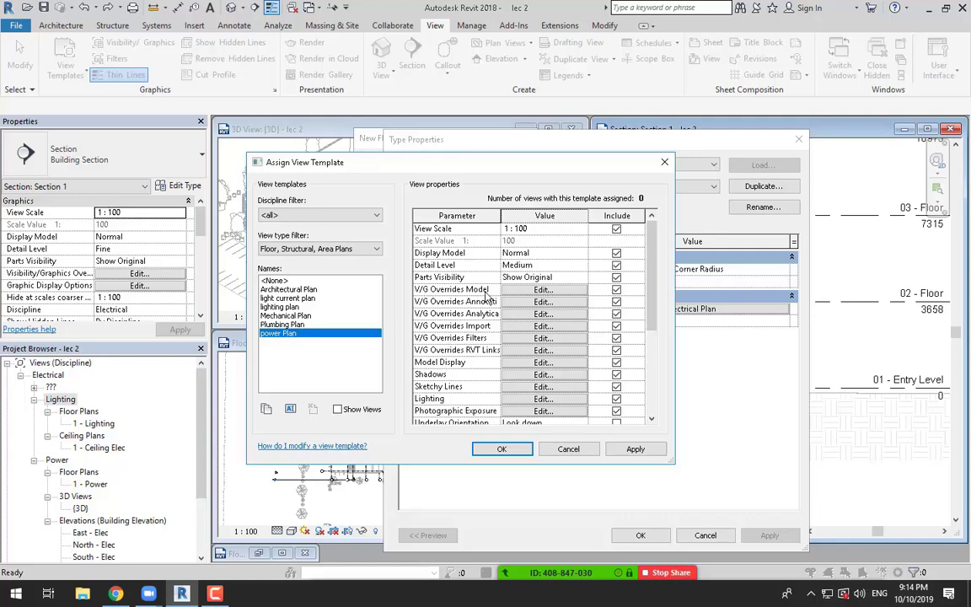
left_click(529, 292)
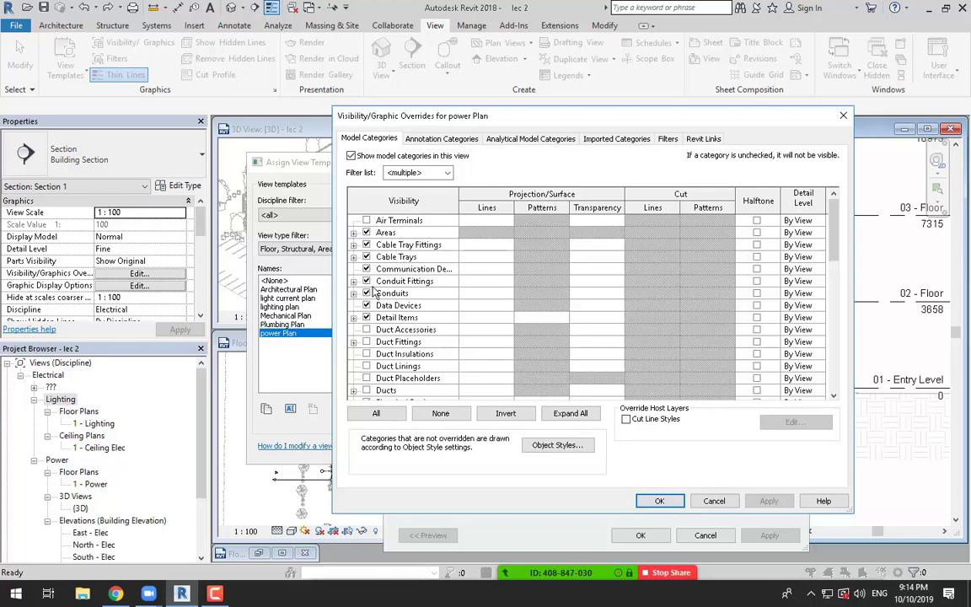
scroll(360, 296, "down", 3)
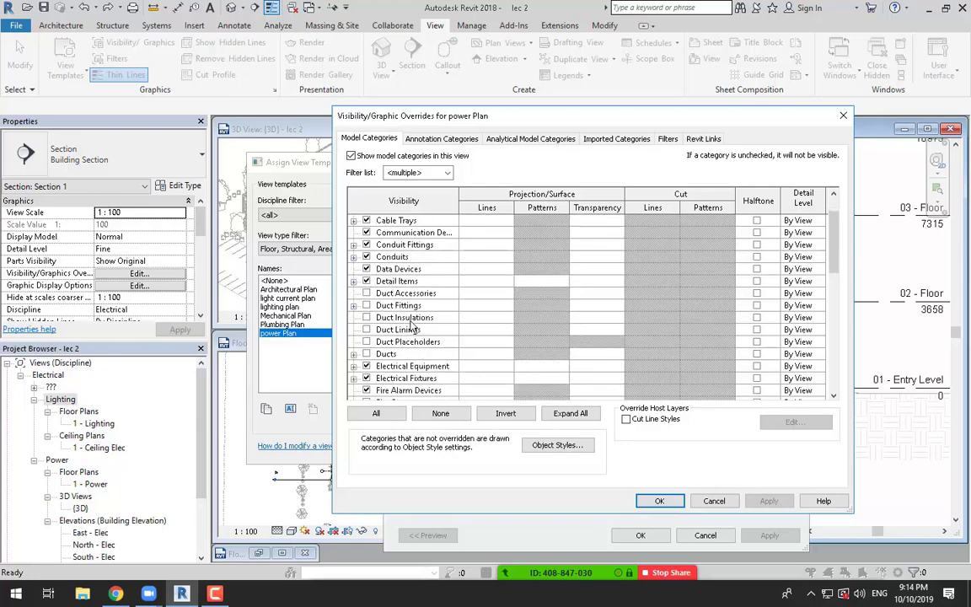
scroll(378, 285, "down", 4)
scroll(438, 331, "down", 7)
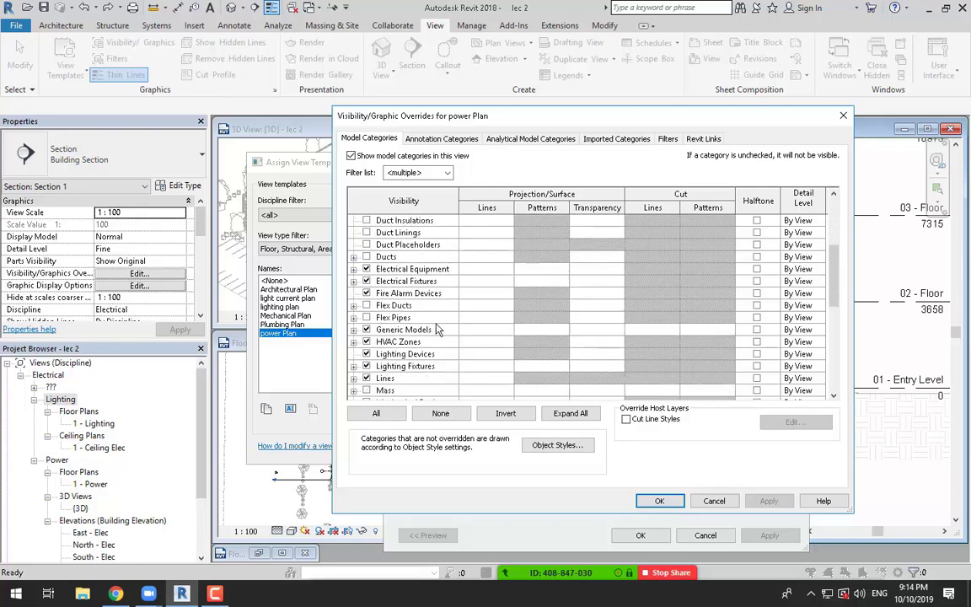
scroll(431, 324, "down", 2)
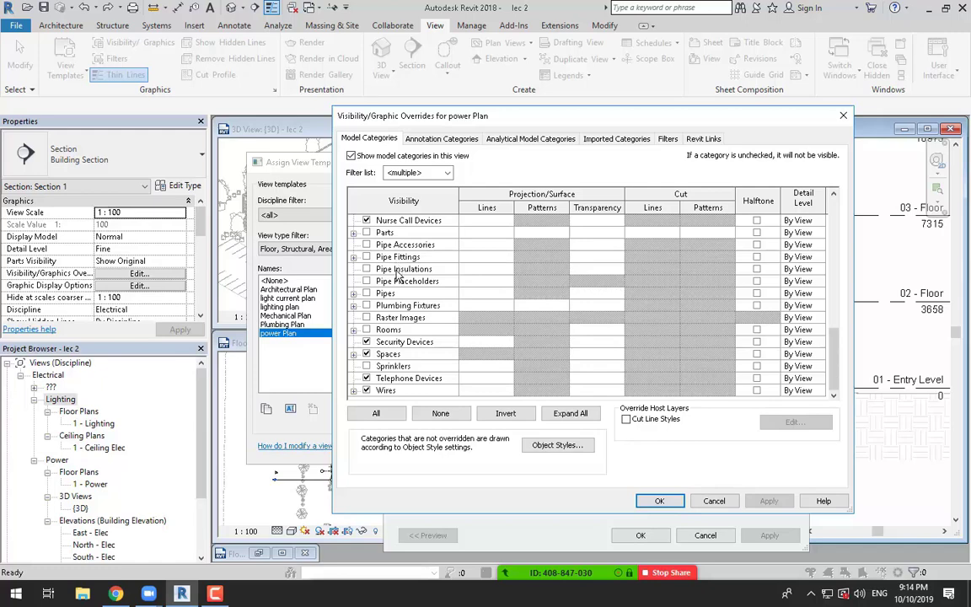
left_click(659, 502)
Hide the Cable Tray Fittings and Cable Trays model categories in the lighting plan view template.
left_click(291, 307)
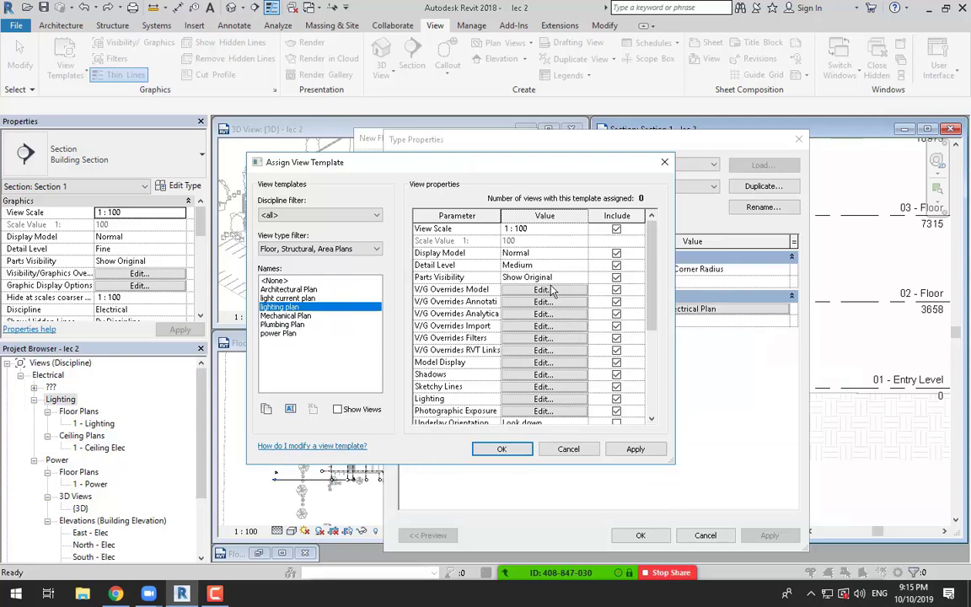
left_click(544, 290)
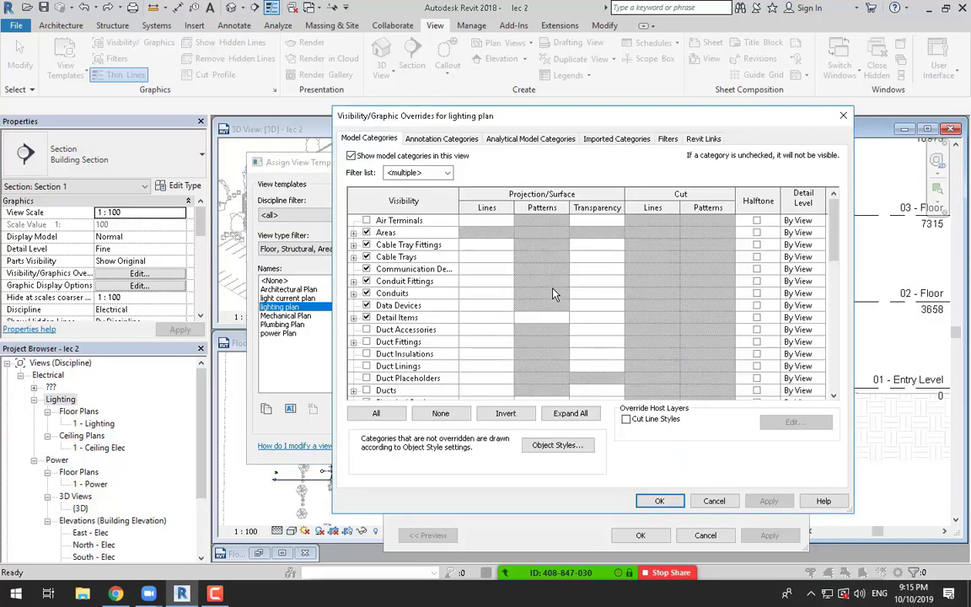
left_click(366, 245)
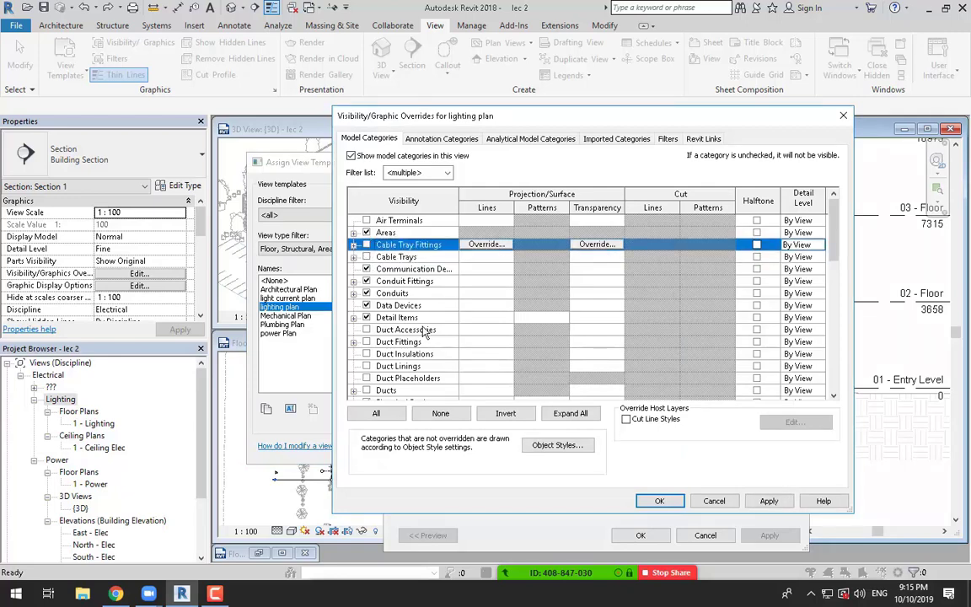
scroll(438, 337, "down", 1)
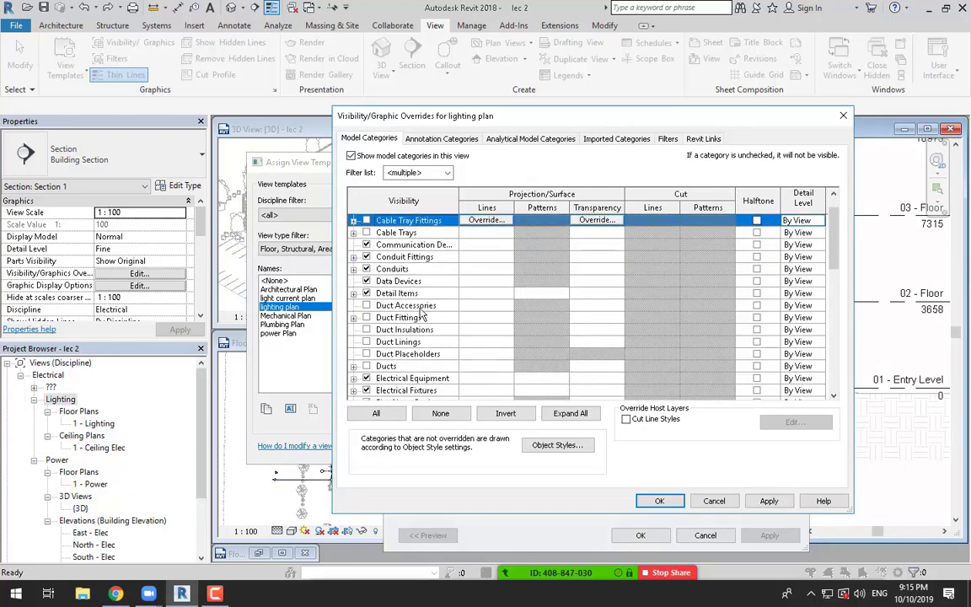
Hide the Electrical Equipment and Fire Alarm Devices model categories in the lighting plan template and accept its overrides.
scroll(424, 314, "down", 5)
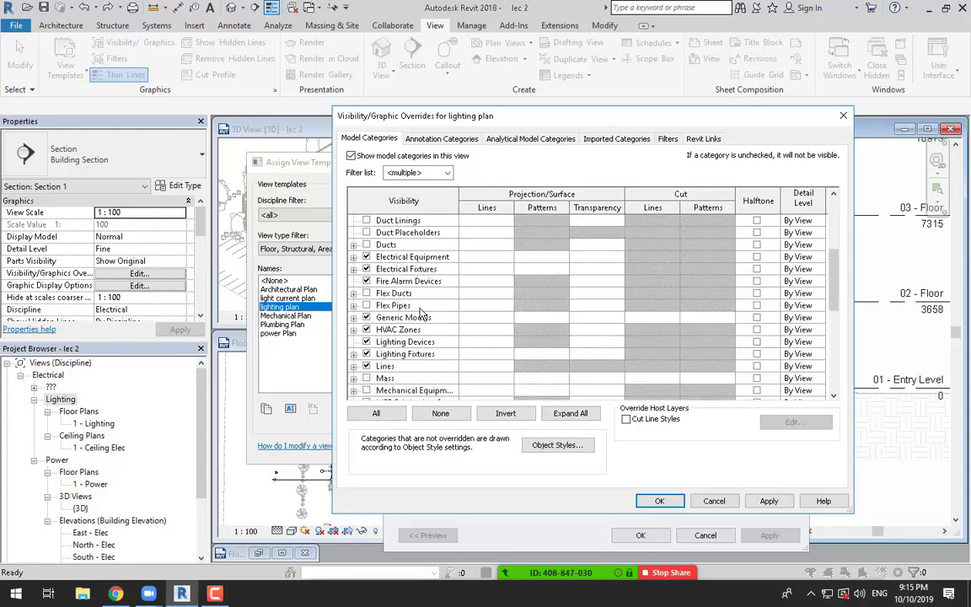
scroll(421, 314, "down", 1)
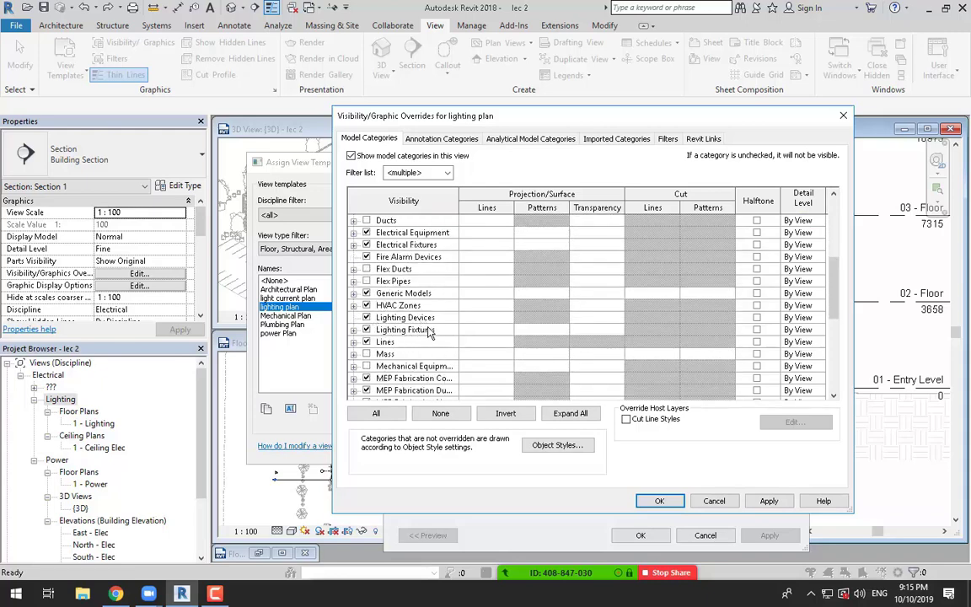
left_click(367, 233)
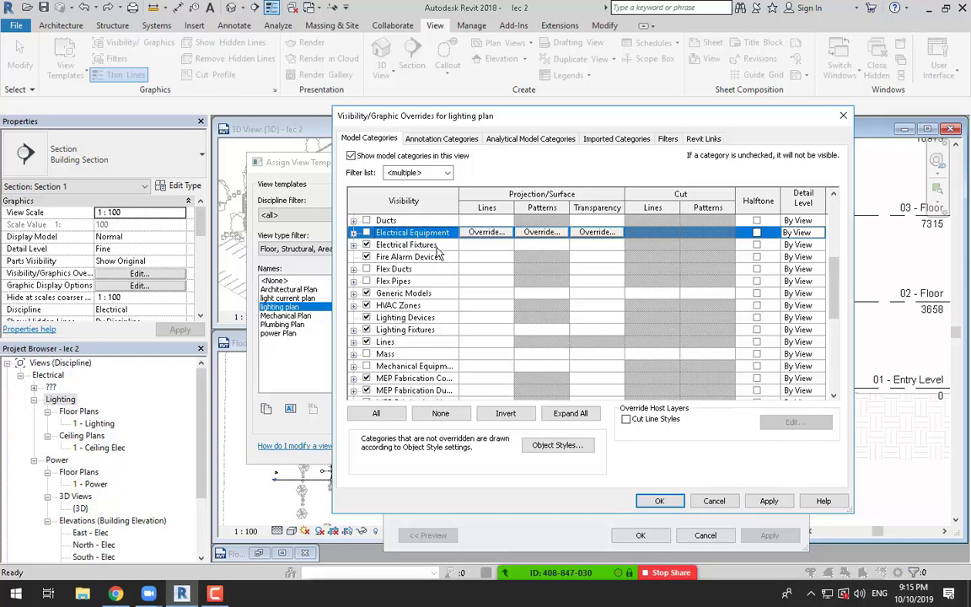
left_click(367, 256)
scroll(429, 337, "down", 2)
scroll(429, 337, "down", 3)
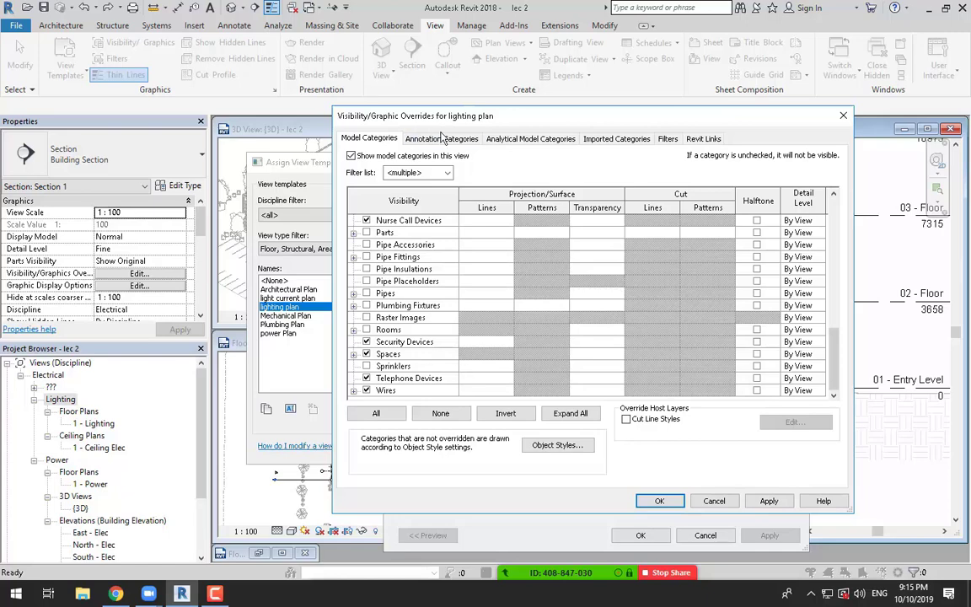
left_click(659, 501)
Hide the Cable Tray Fittings and Cable Trays model categories in the light current plan view template.
left_click(305, 300)
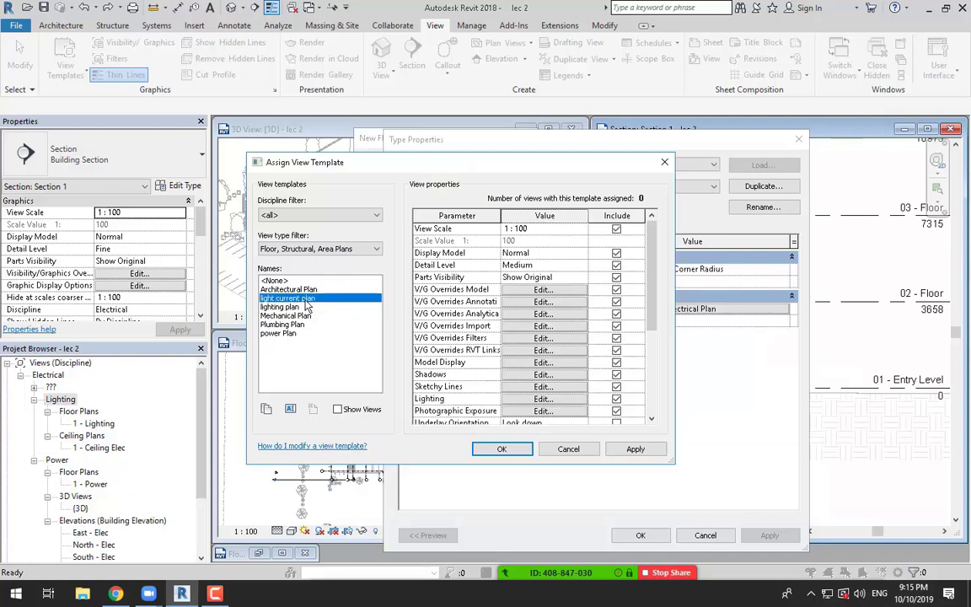
key("Return")
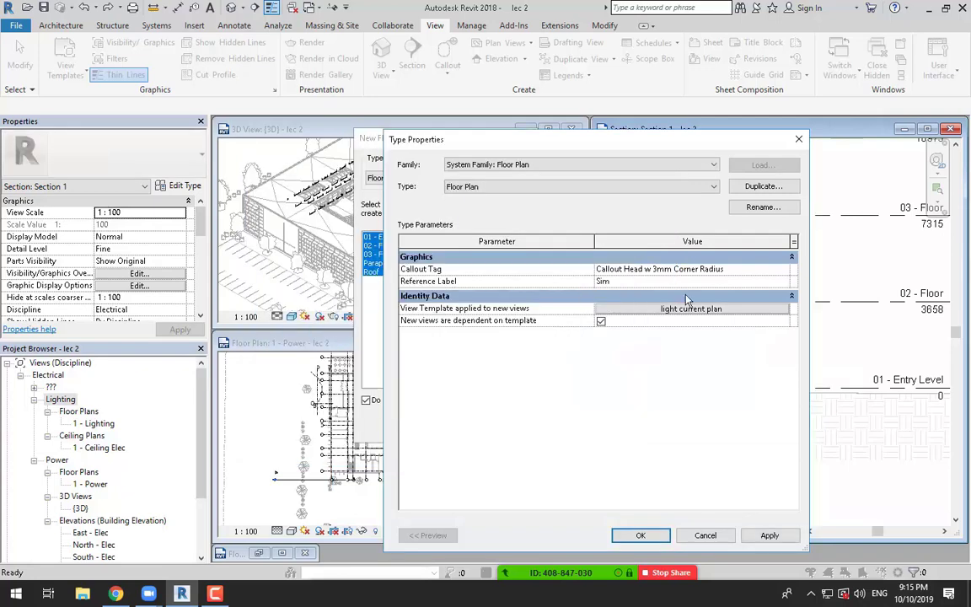
left_click(666, 308)
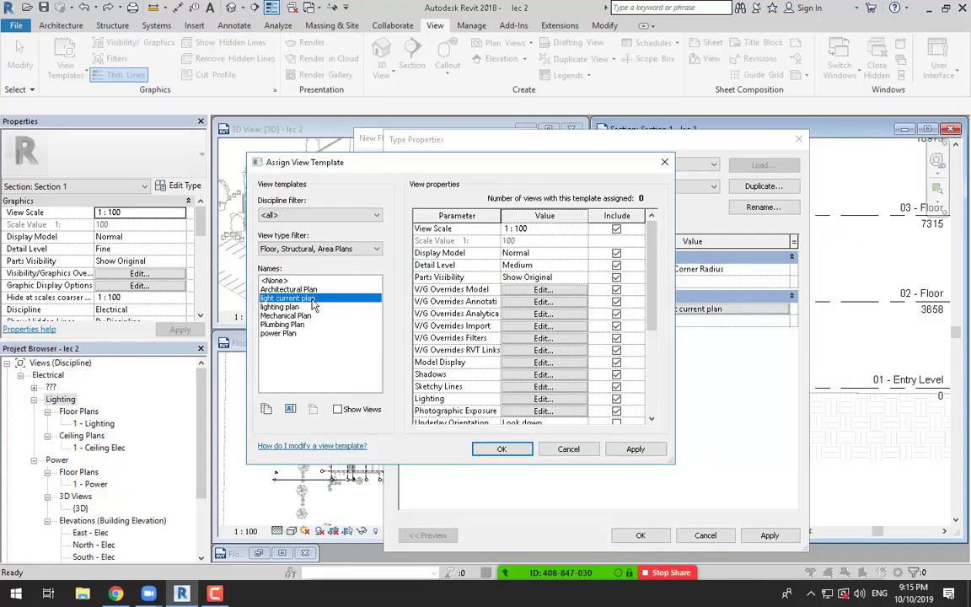
left_click(553, 290)
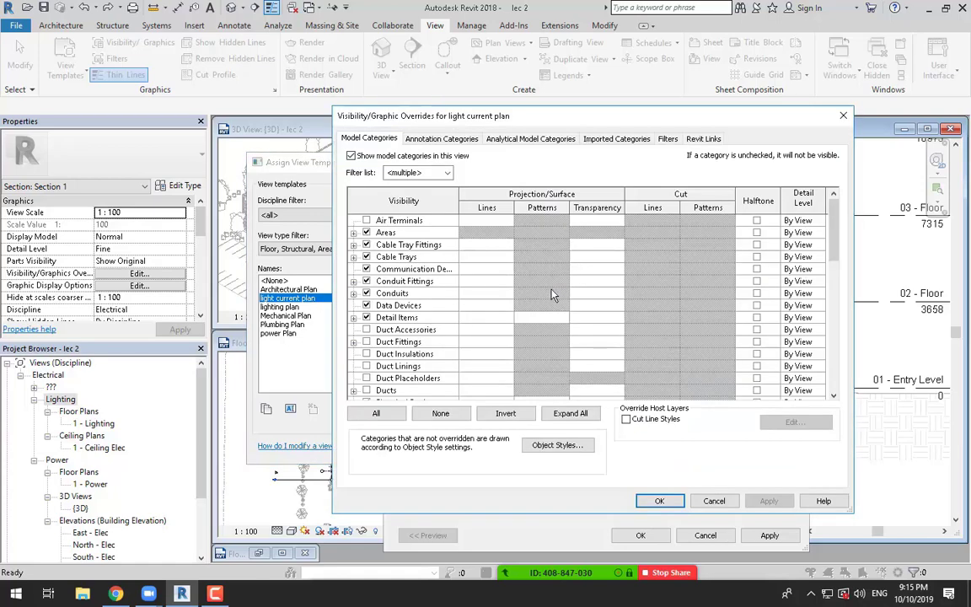
left_click(367, 244)
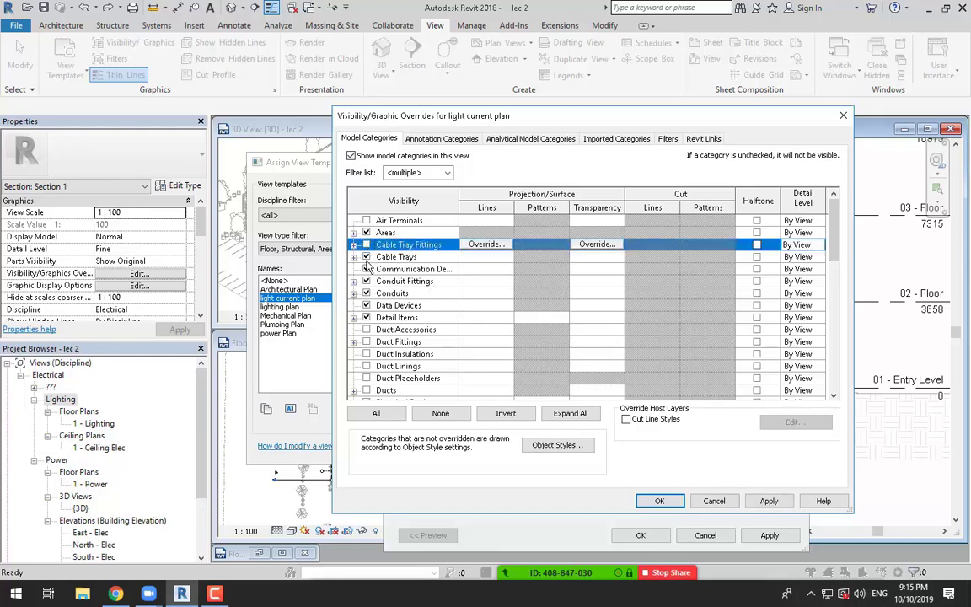
left_click(366, 256)
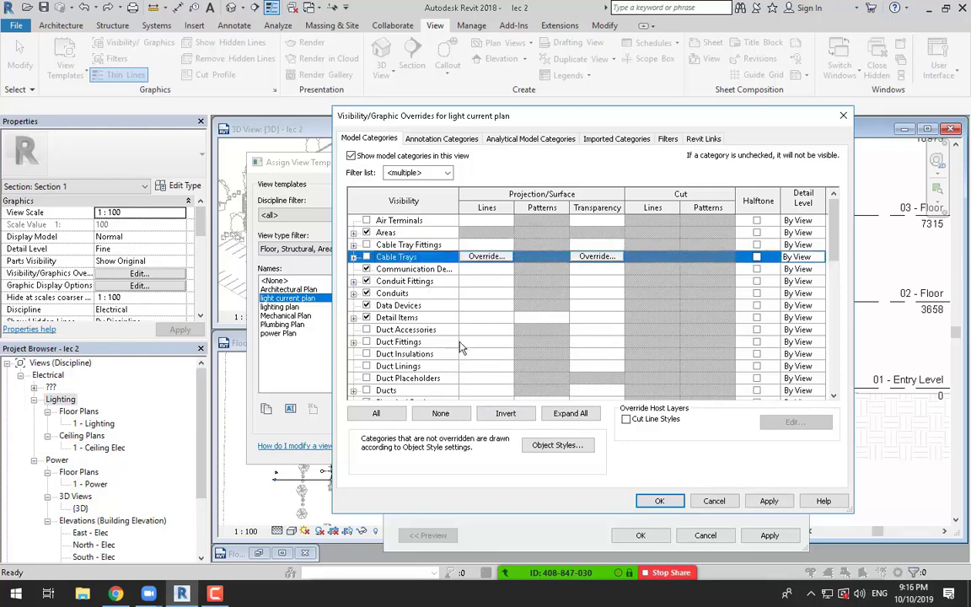
Hide the Electrical Equipment and Electrical Fixtures model categories in the light current plan template.
scroll(449, 342, "down", 3)
scroll(449, 343, "down", 3)
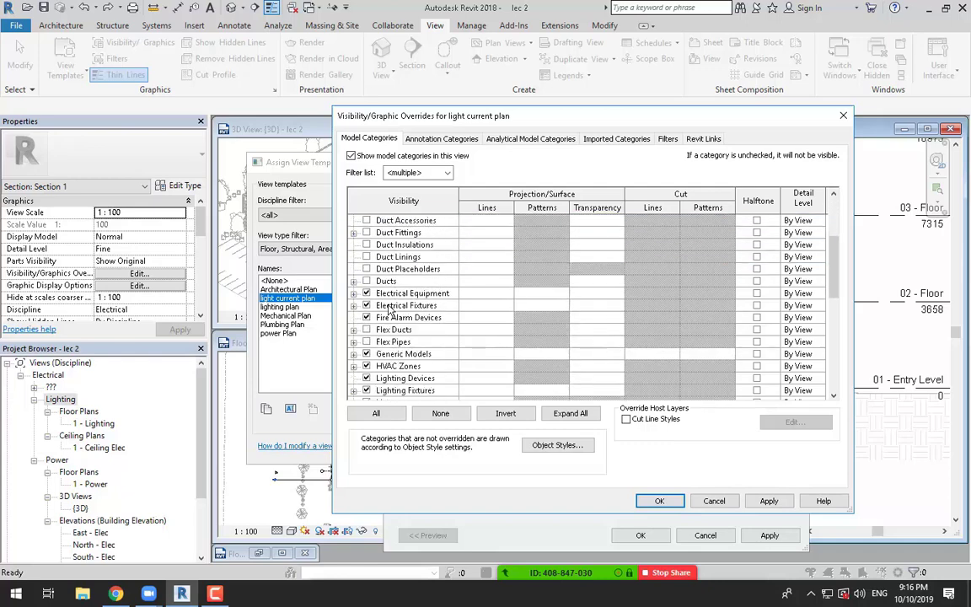
left_click(366, 293)
left_click(366, 305)
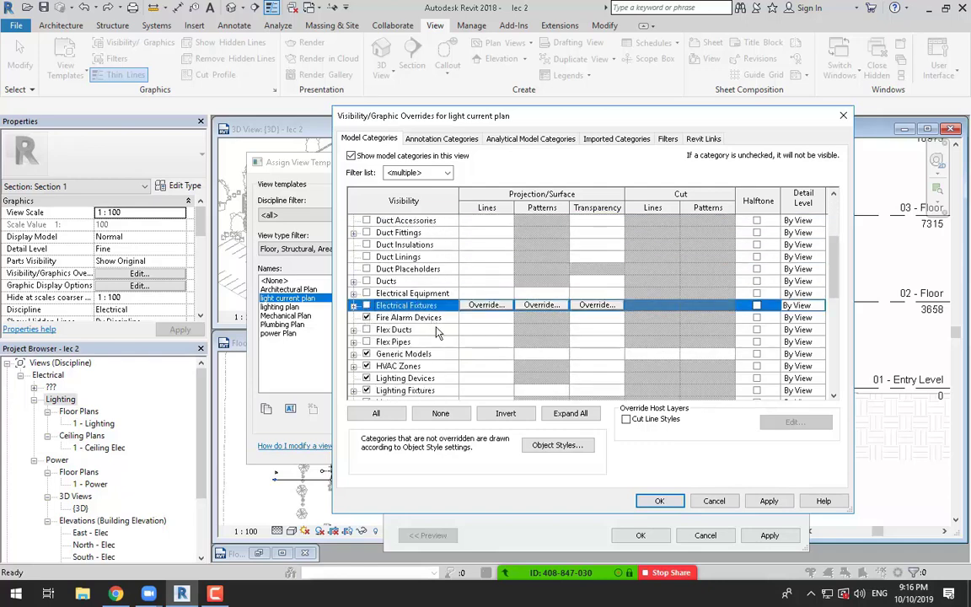
scroll(435, 329, "down", 1)
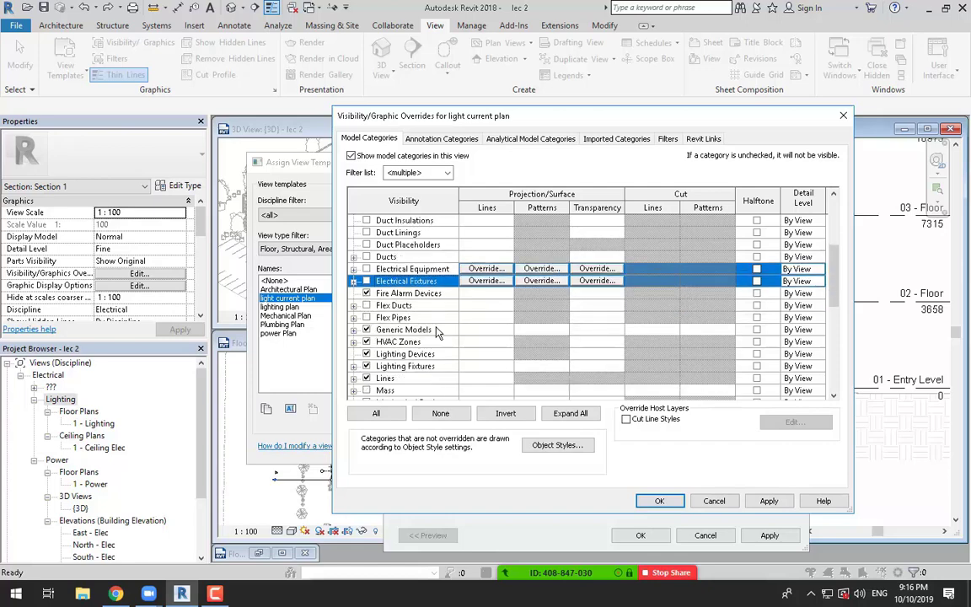
scroll(436, 331, "down", 1)
left_click(448, 173)
left_click(448, 175)
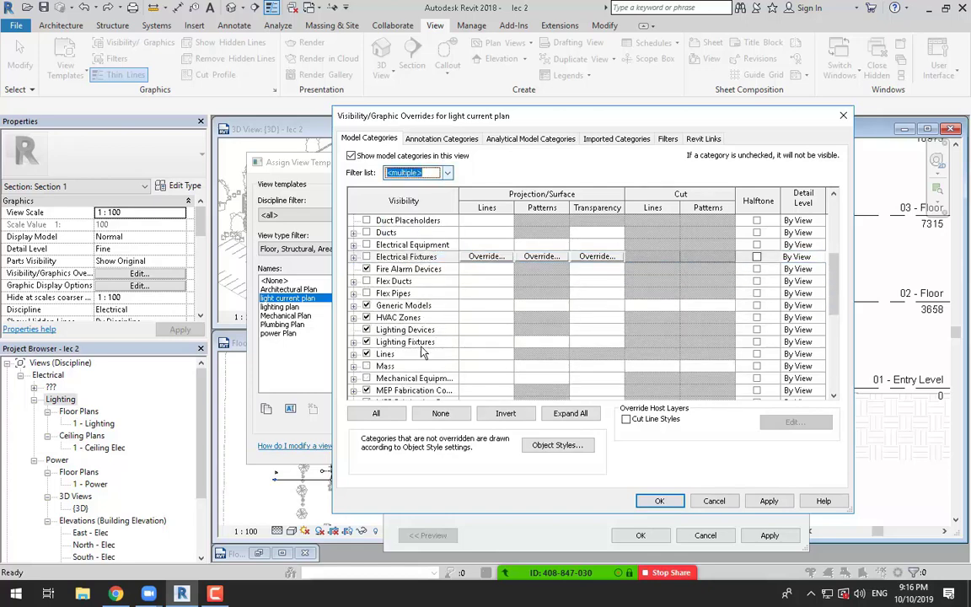
Hide the Lighting Fixtures and Lighting Devices model categories in the light current plan template and accept the model overrides.
scroll(421, 354, "down", 1)
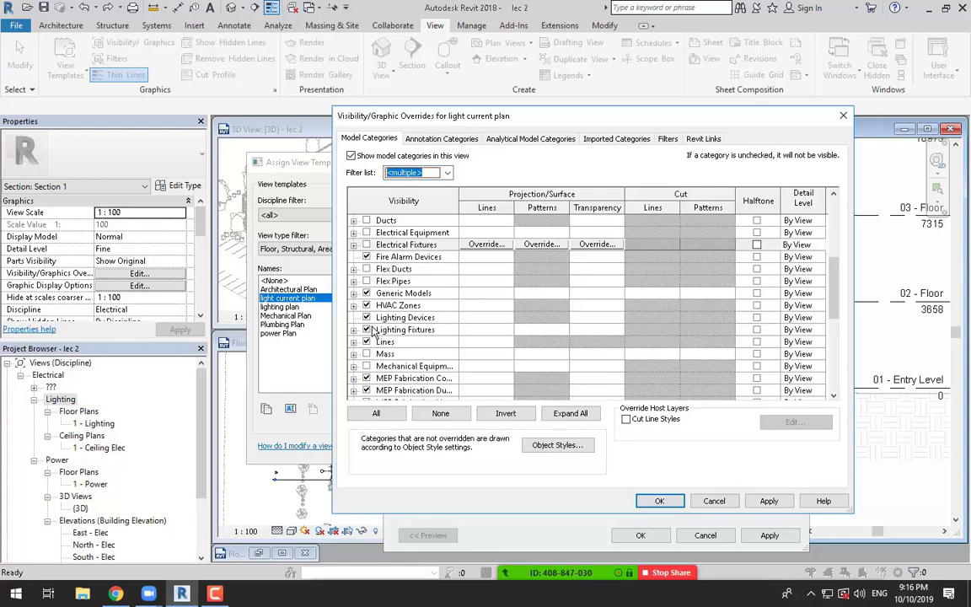
left_click(371, 328)
left_click(370, 318)
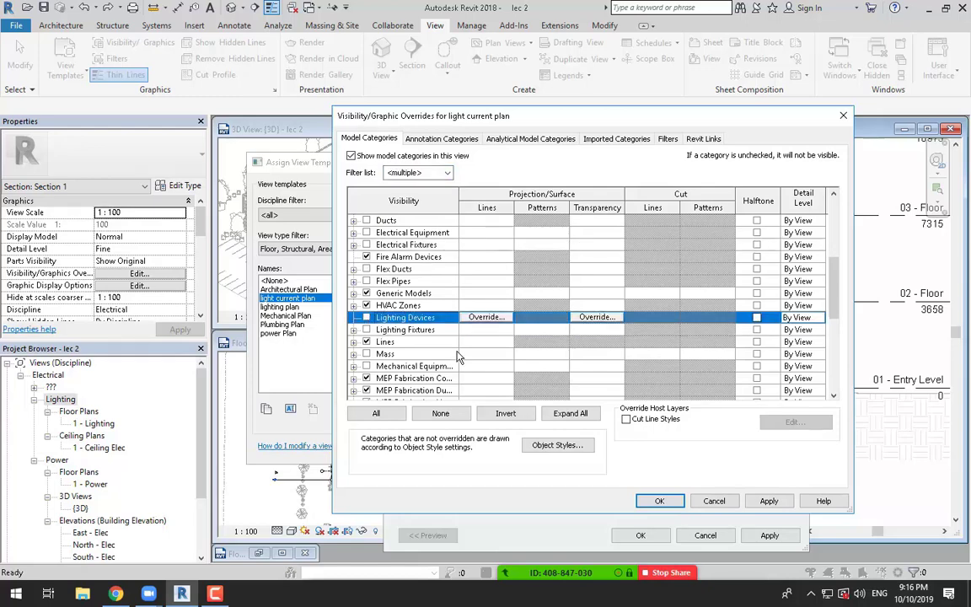
scroll(443, 331, "down", 5)
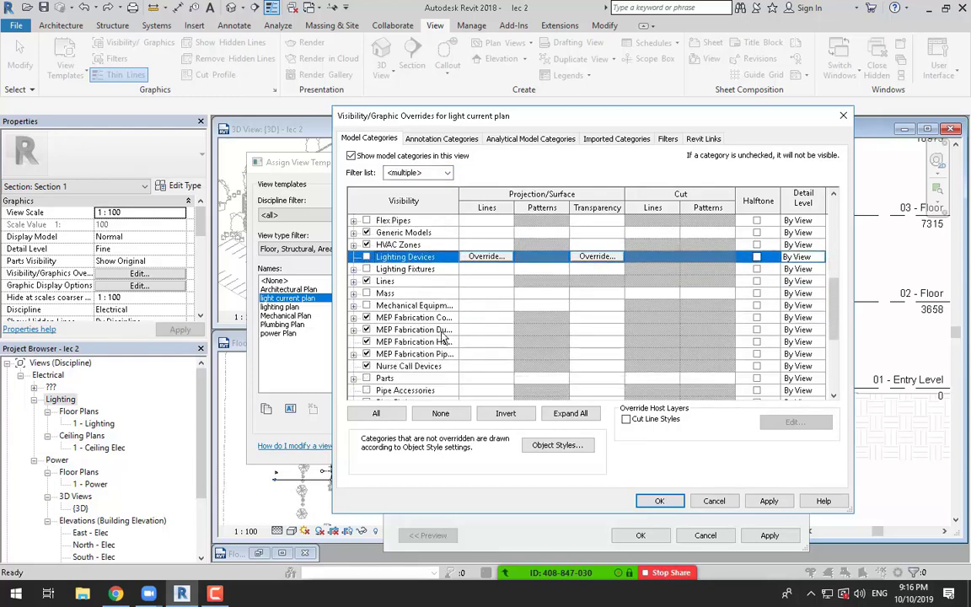
scroll(442, 335, "down", 1)
scroll(443, 335, "down", 8)
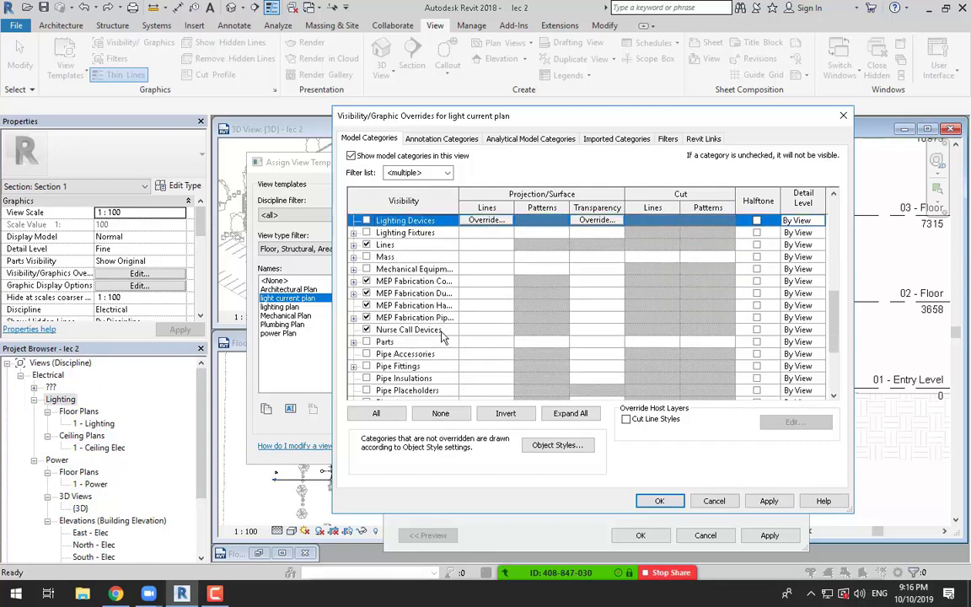
scroll(443, 335, "down", 3)
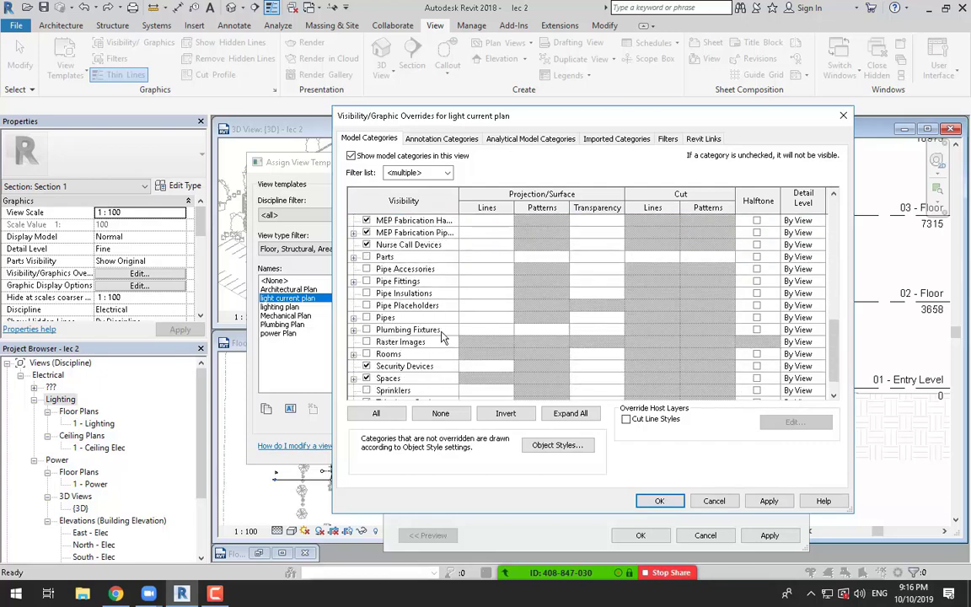
left_click(659, 500)
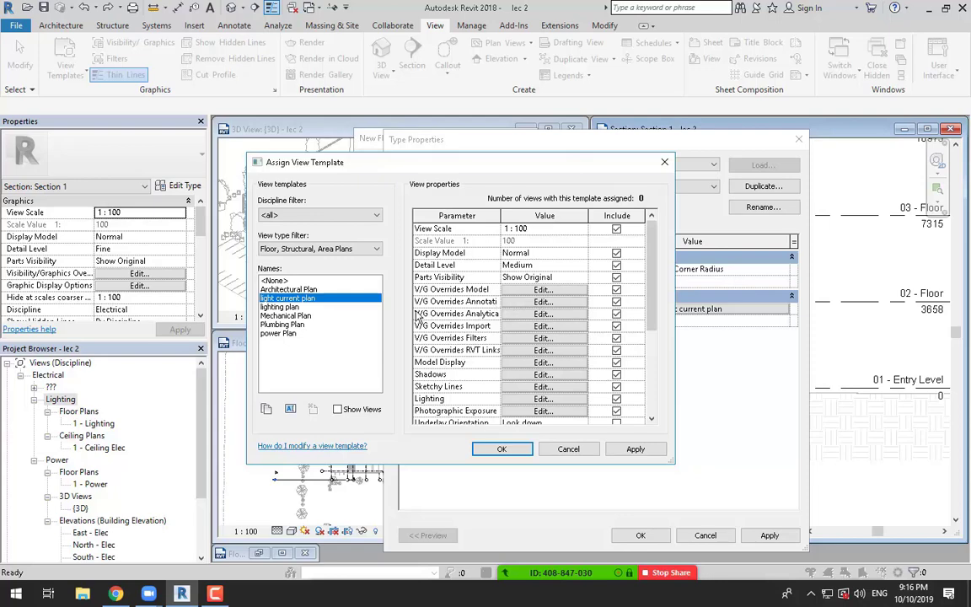
Hide the Cable Tray Tags, Cable Tray Fitting Tags and Air Terminal Tags annotation categories in the light current plan template.
left_click(515, 300)
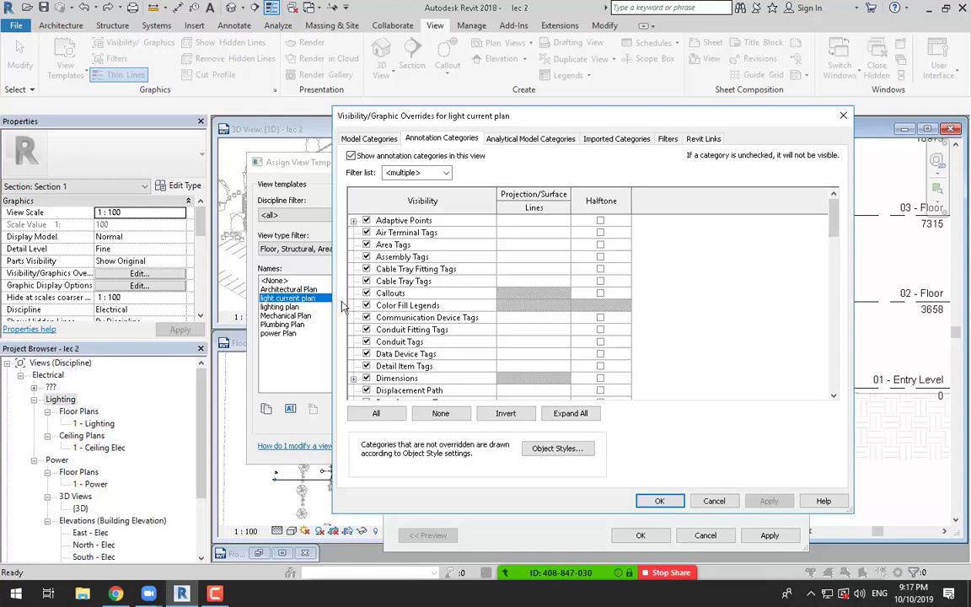
left_click(366, 281)
left_click(366, 268)
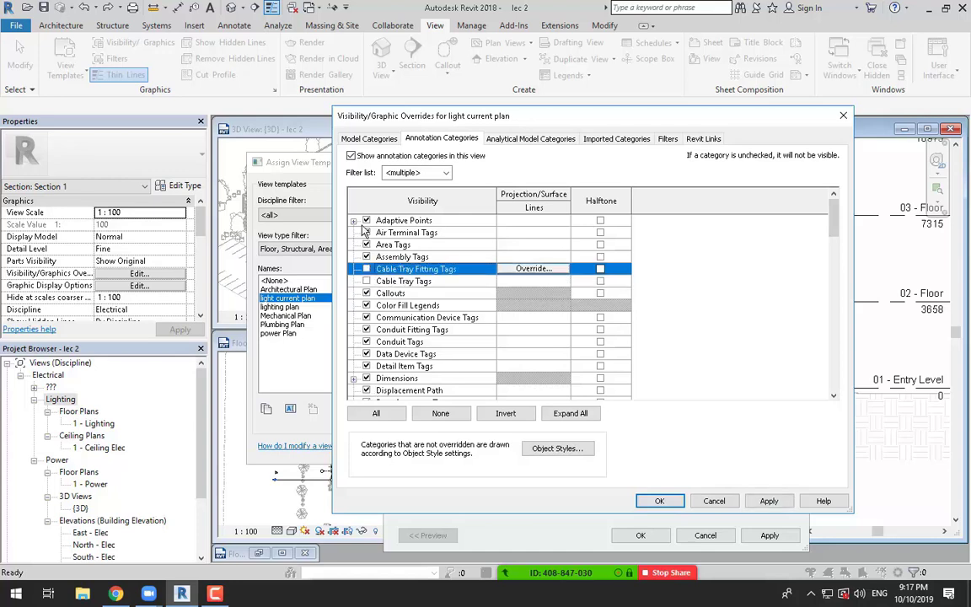
left_click(366, 231)
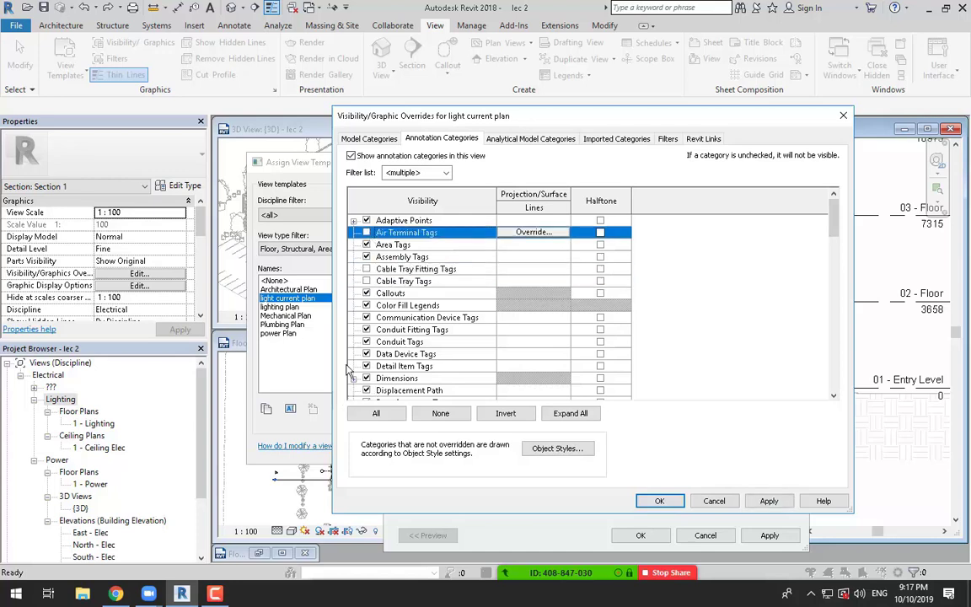
Hide every annotation category at once in the light current plan view template.
left_click(440, 413)
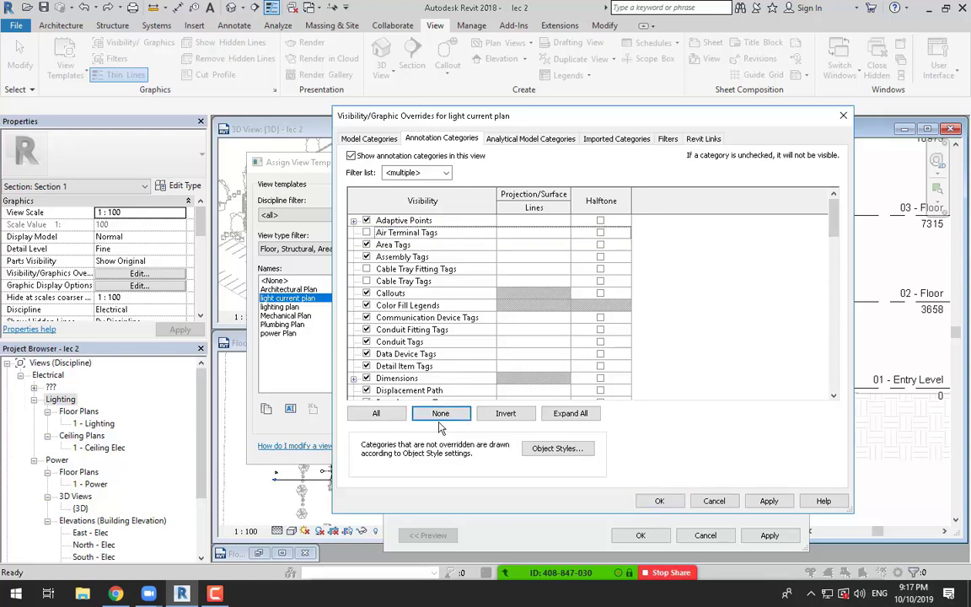
left_click(376, 413)
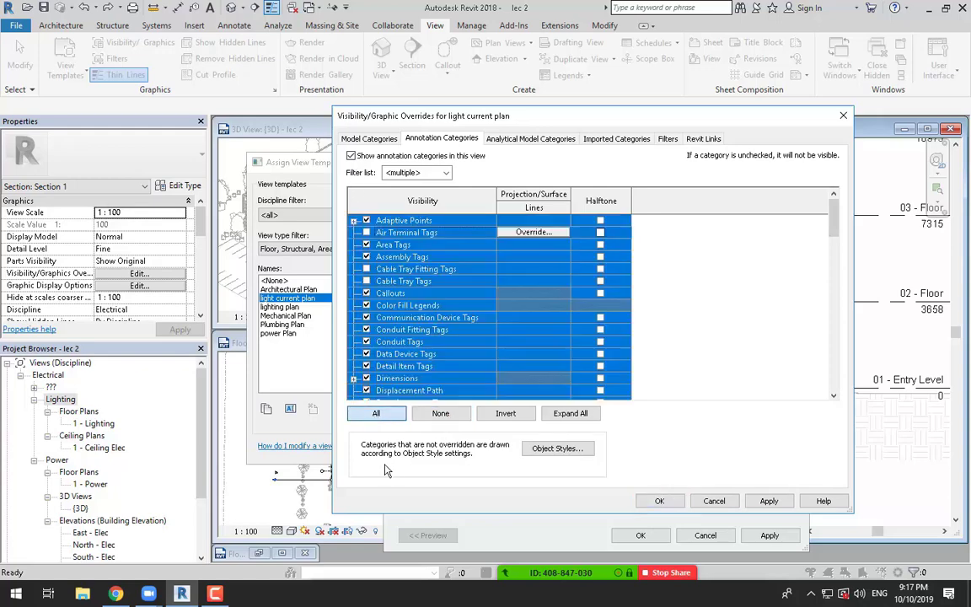
left_click(448, 417)
left_click(390, 416)
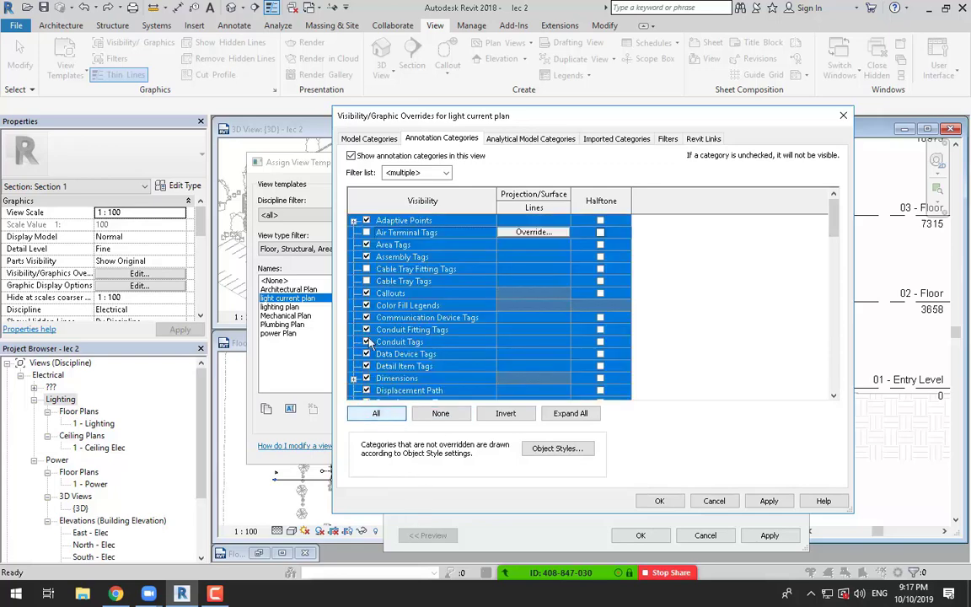
left_click(366, 221)
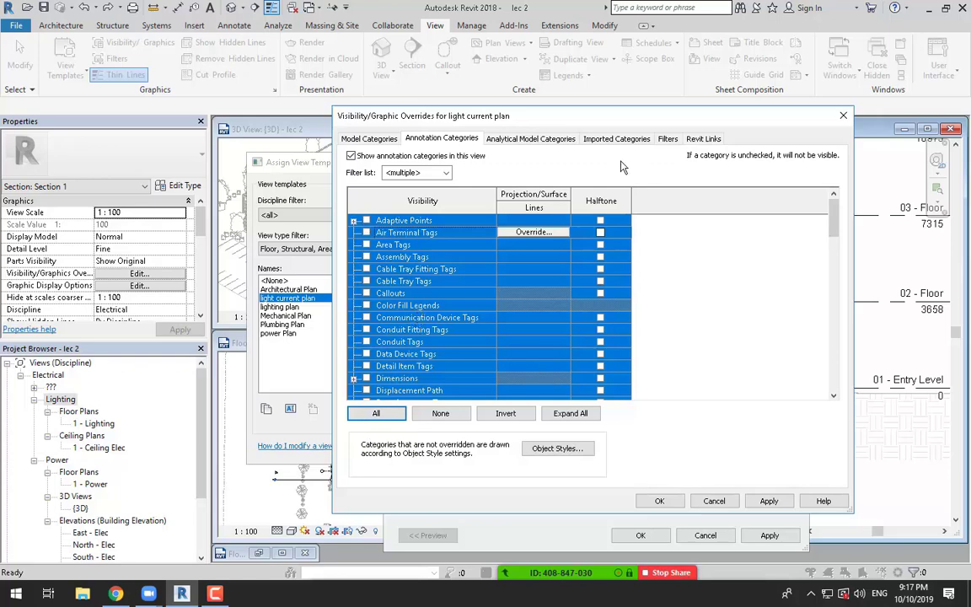
left_click(588, 193)
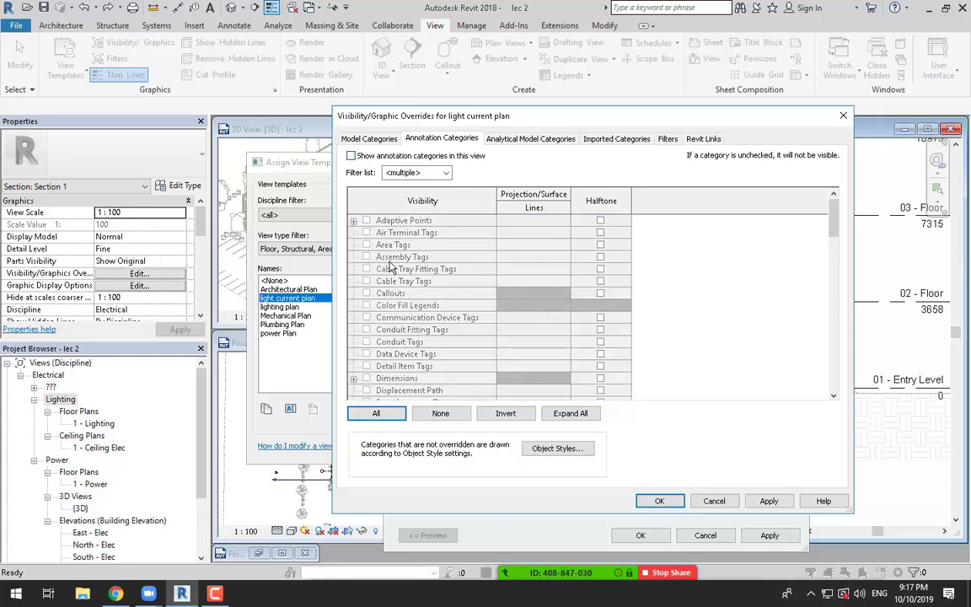
left_click(449, 175)
left_click(448, 175)
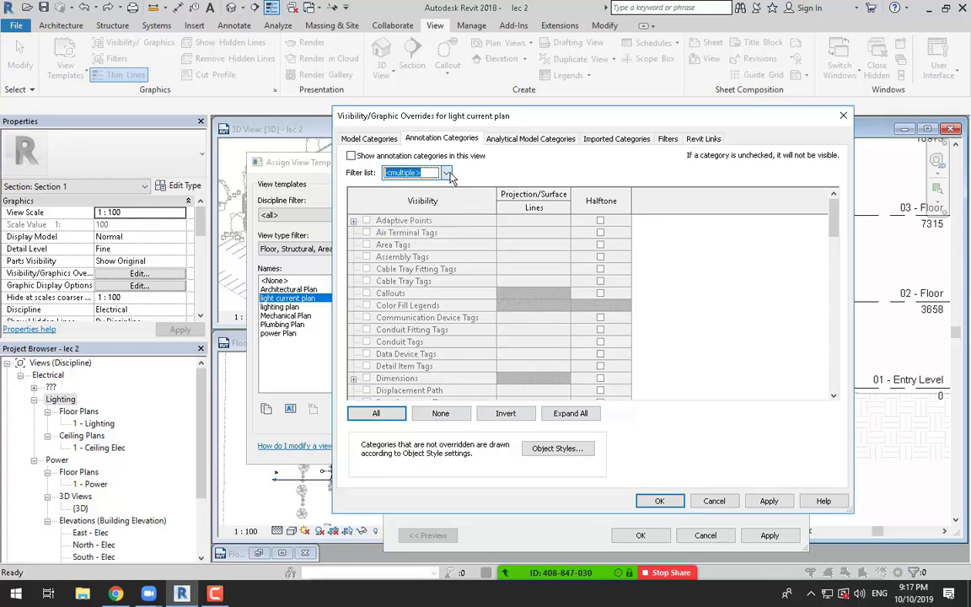
left_click(408, 280)
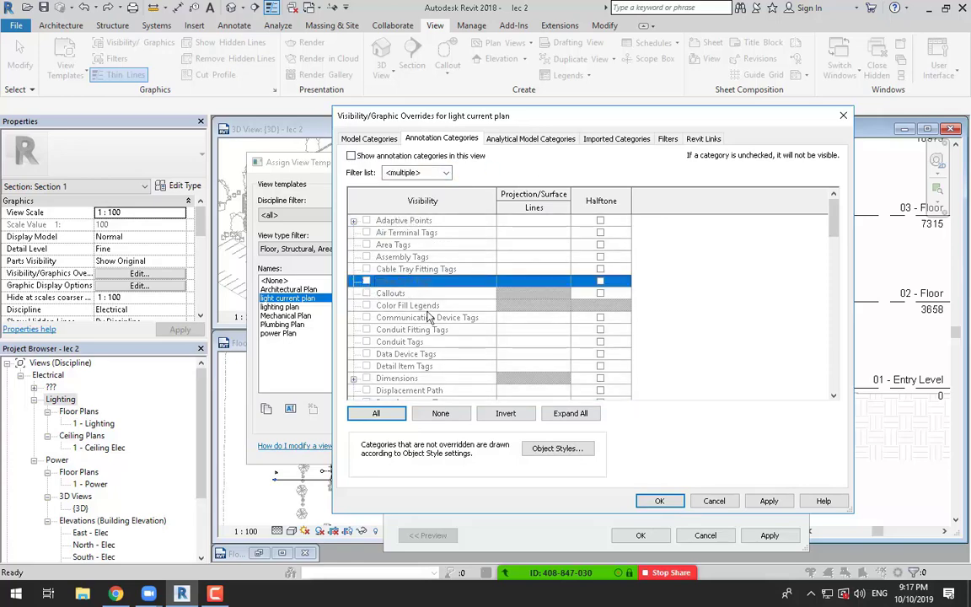
scroll(430, 316, "down", 1)
scroll(428, 316, "down", 6)
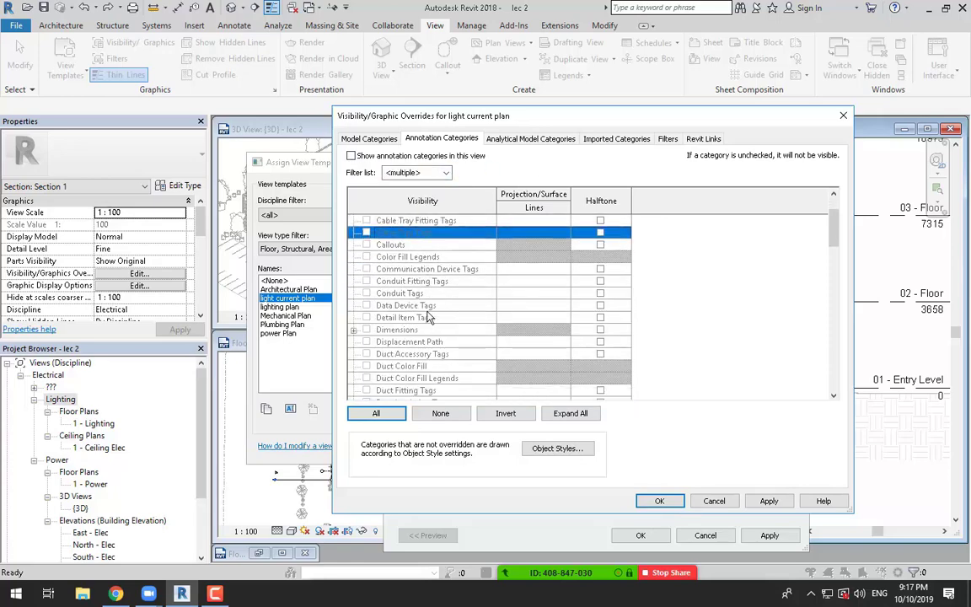
scroll(428, 316, "down", 7)
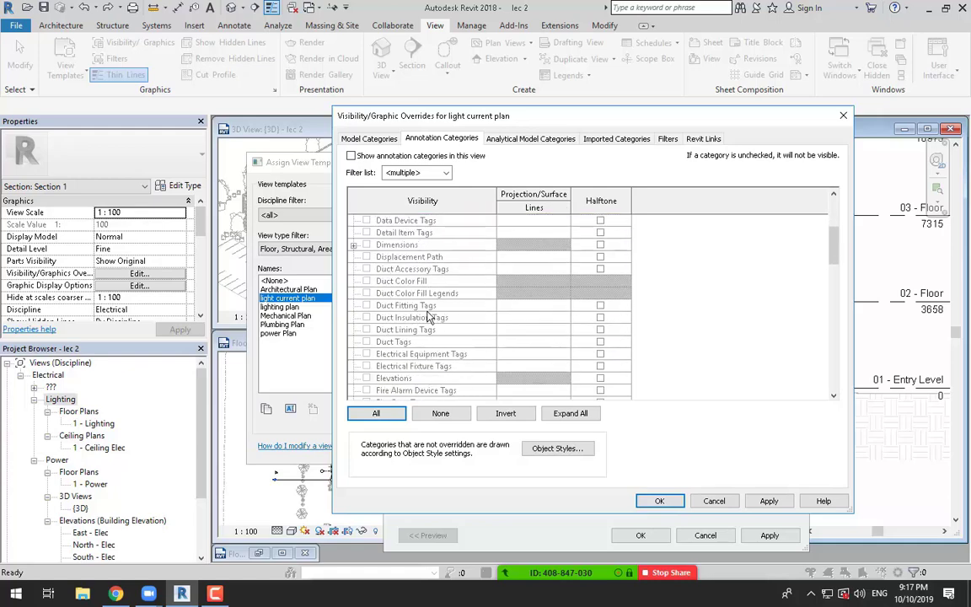
scroll(427, 318, "down", 2)
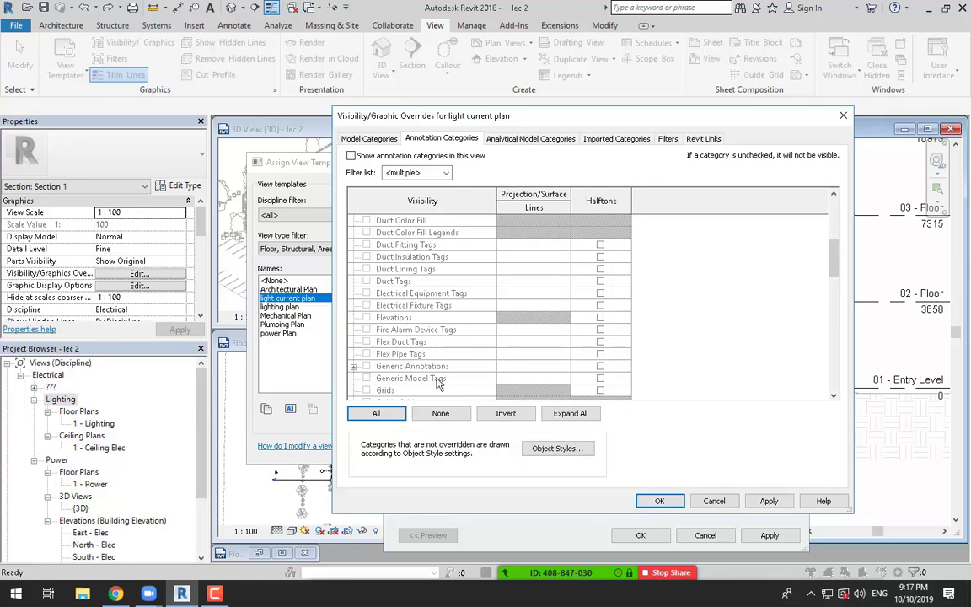
left_click(376, 413)
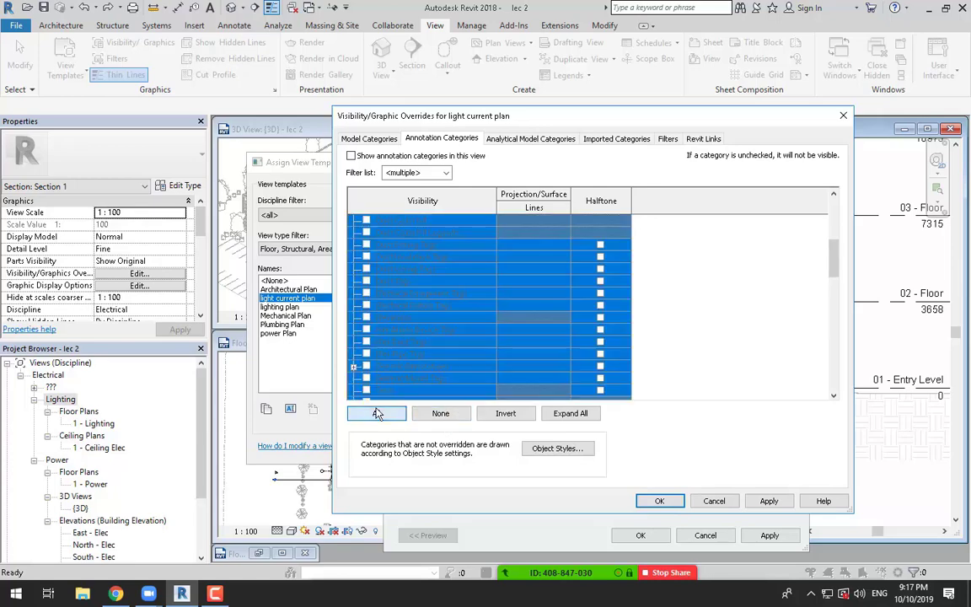
left_click(350, 156)
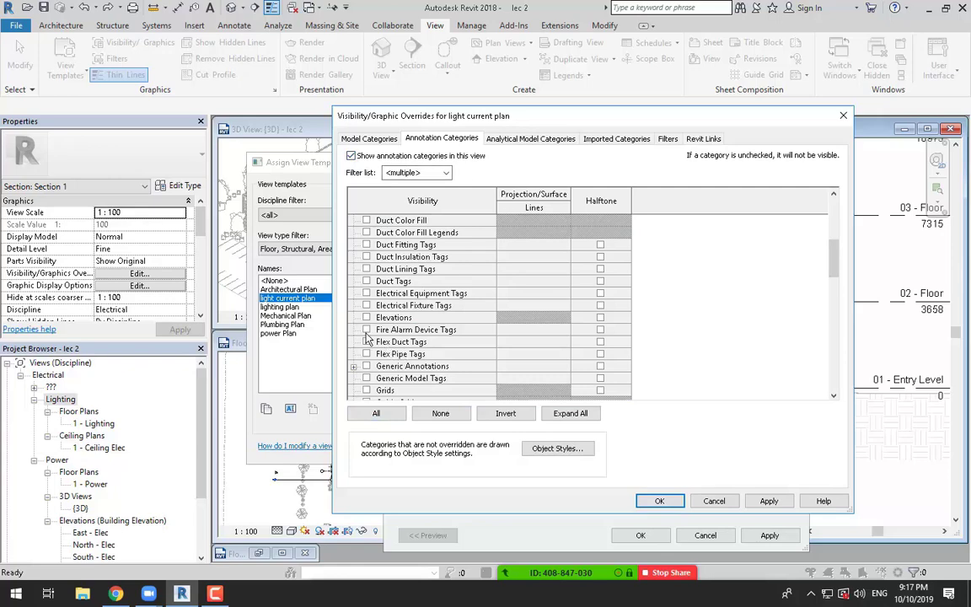
left_click(376, 413)
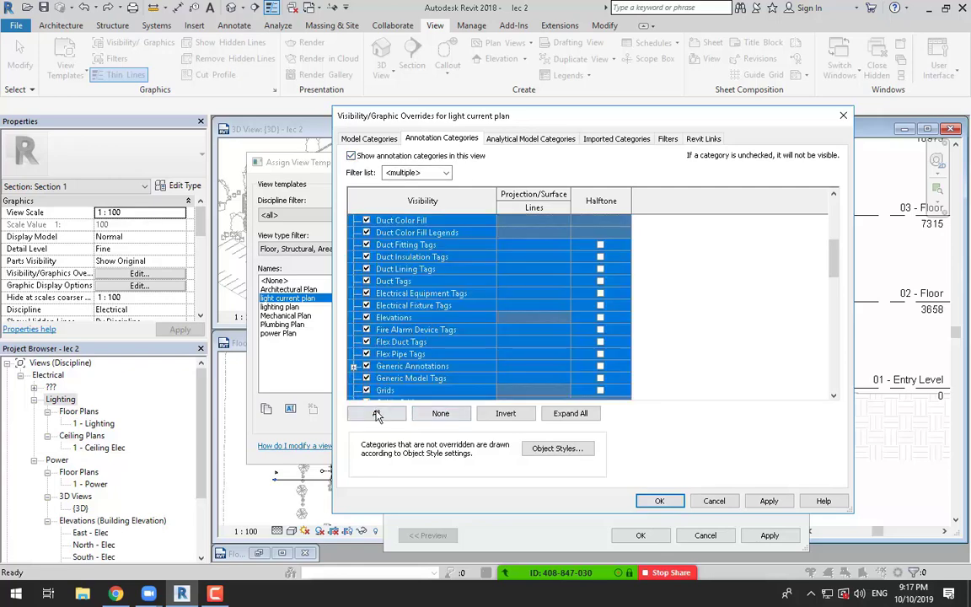
left_click(379, 293)
left_click(376, 413)
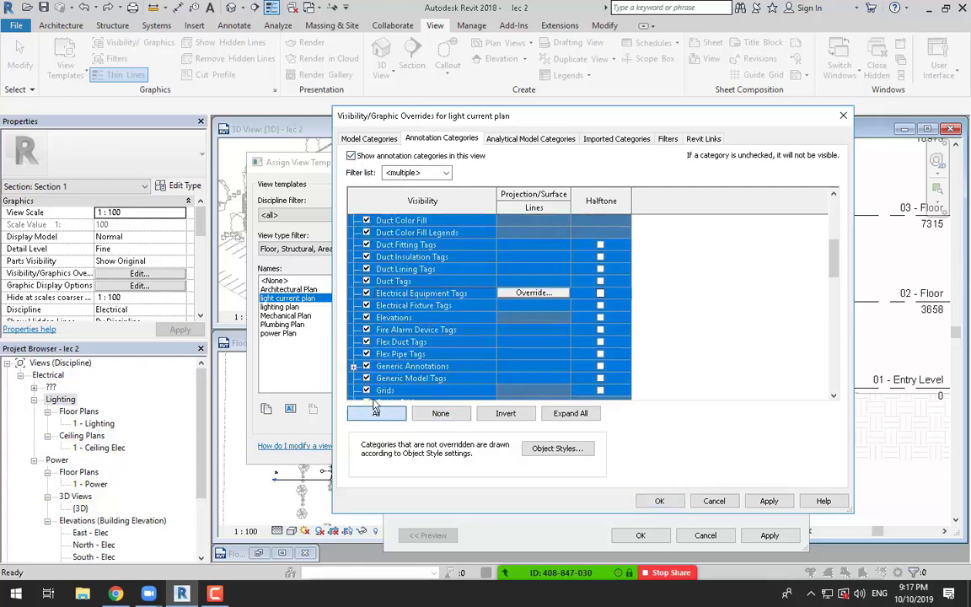
left_click(410, 341)
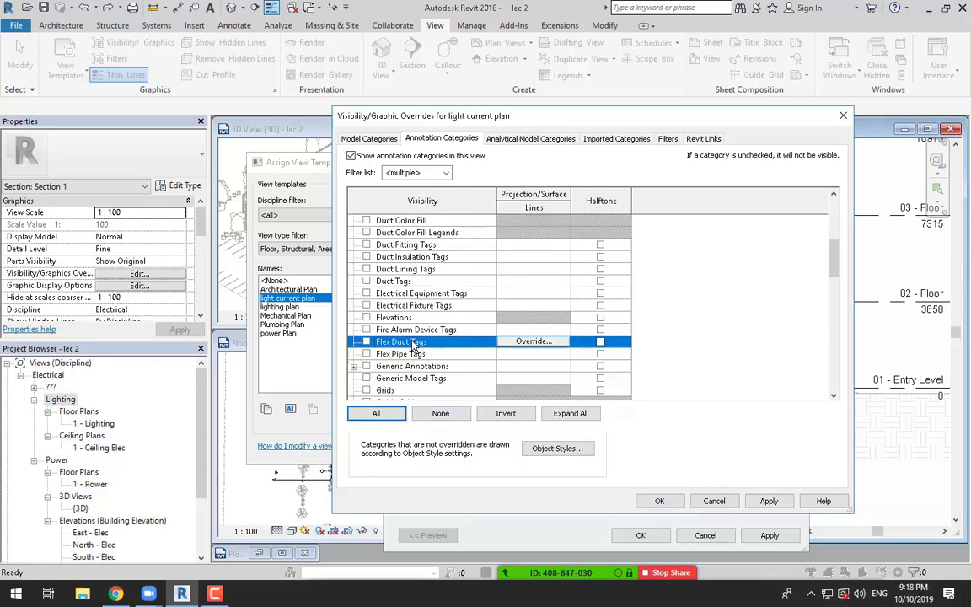
Show the Fire Alarm Device Tags and Nurse Call Device Tags annotation categories in the light current plan template.
left_click(400, 330)
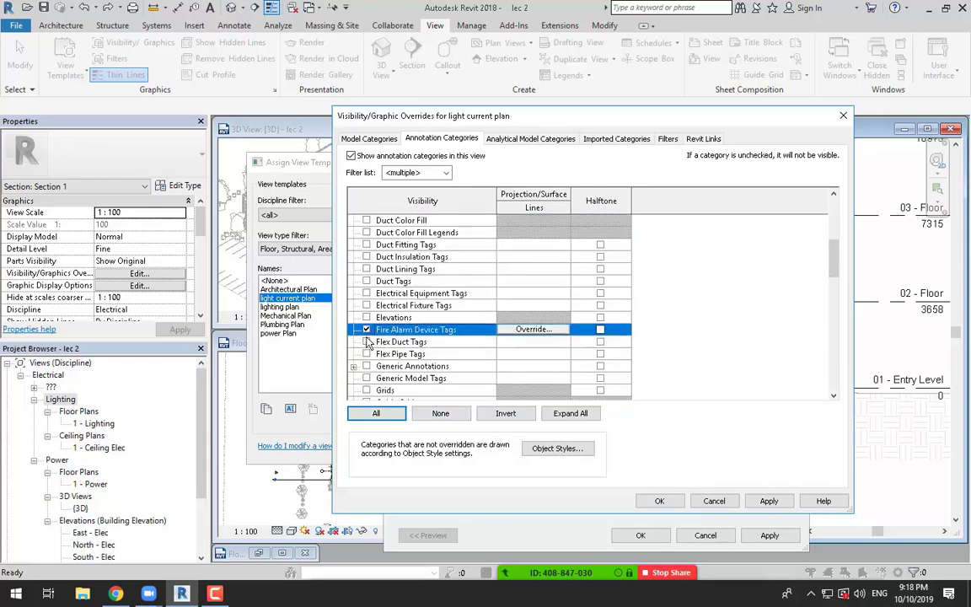
left_click(366, 330)
scroll(417, 355, "up", 1)
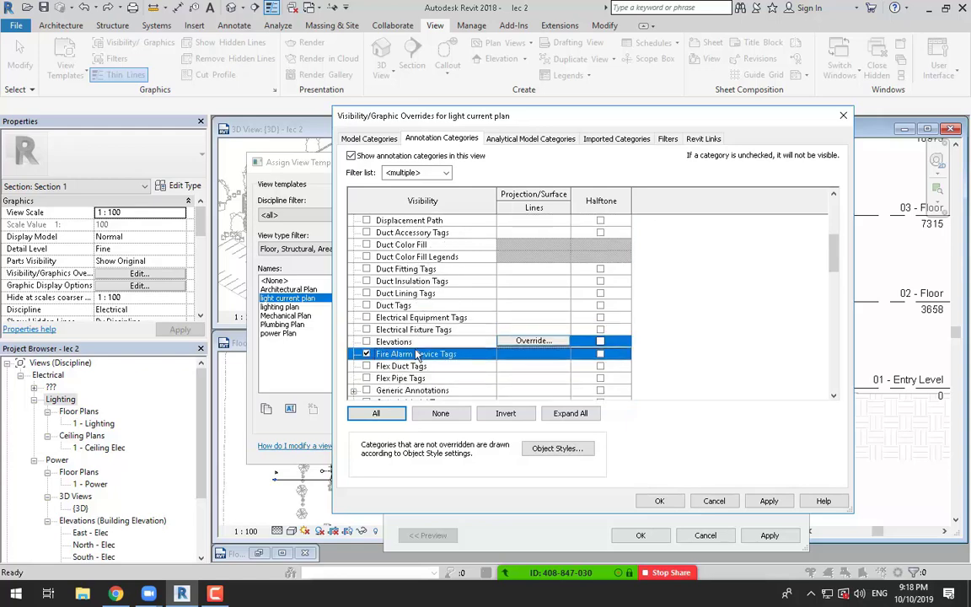
scroll(418, 355, "down", 3)
scroll(417, 355, "down", 3)
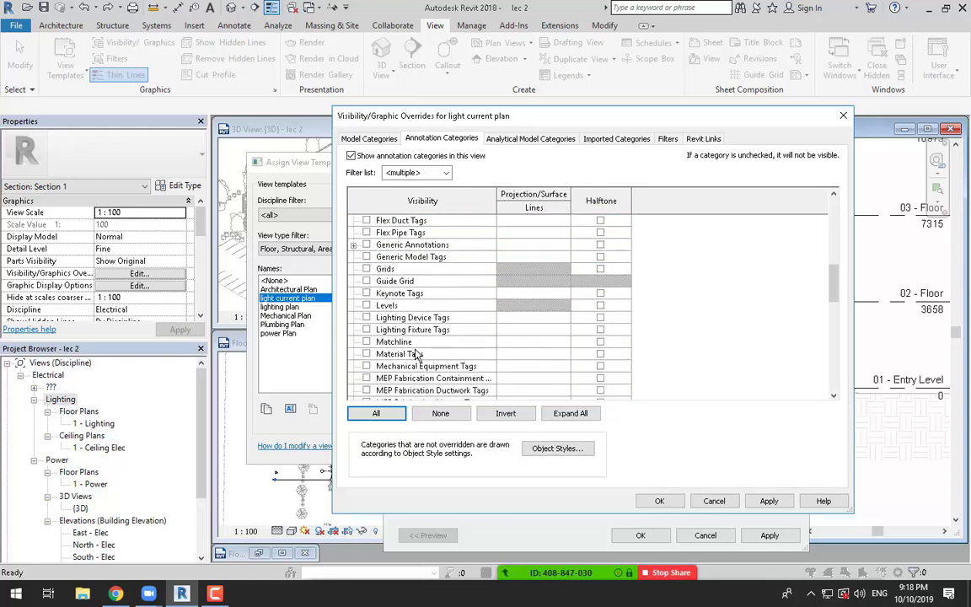
scroll(417, 355, "down", 1)
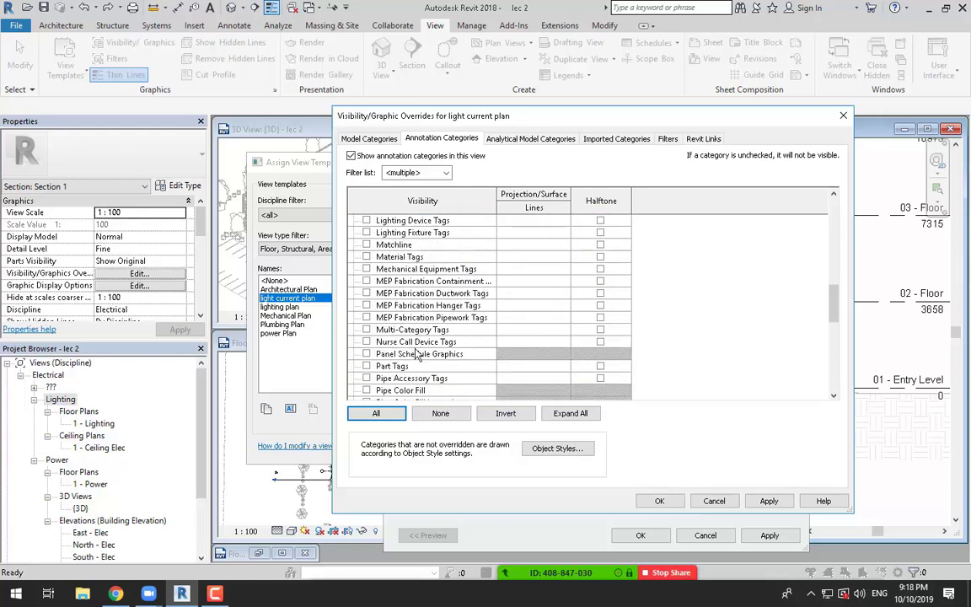
left_click(366, 341)
Show the Security Device Tags, Telephone Device Tags and Wire Tags annotation categories in the light current plan template and accept the overrides.
scroll(474, 361, "down", 3)
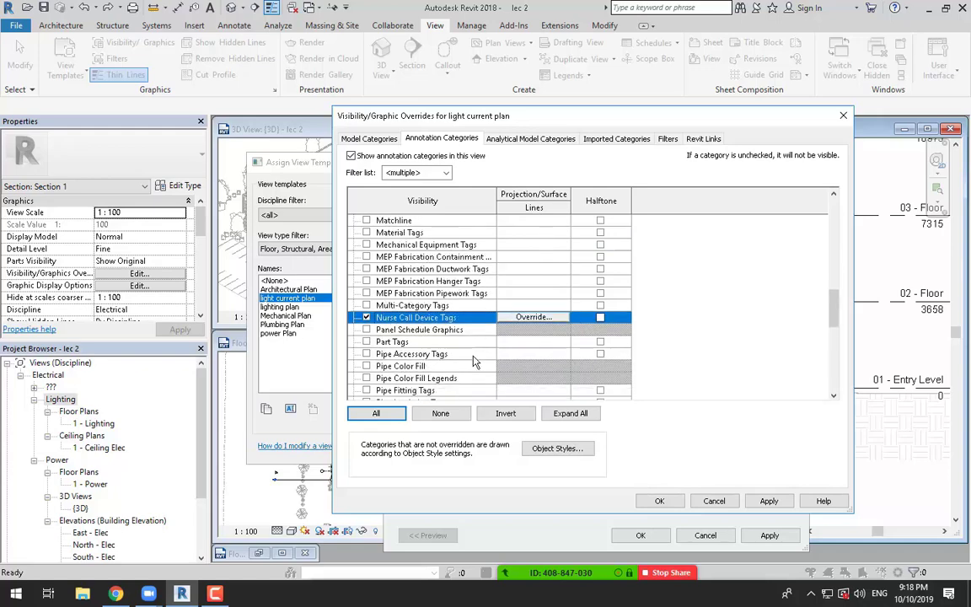
scroll(462, 358, "down", 3)
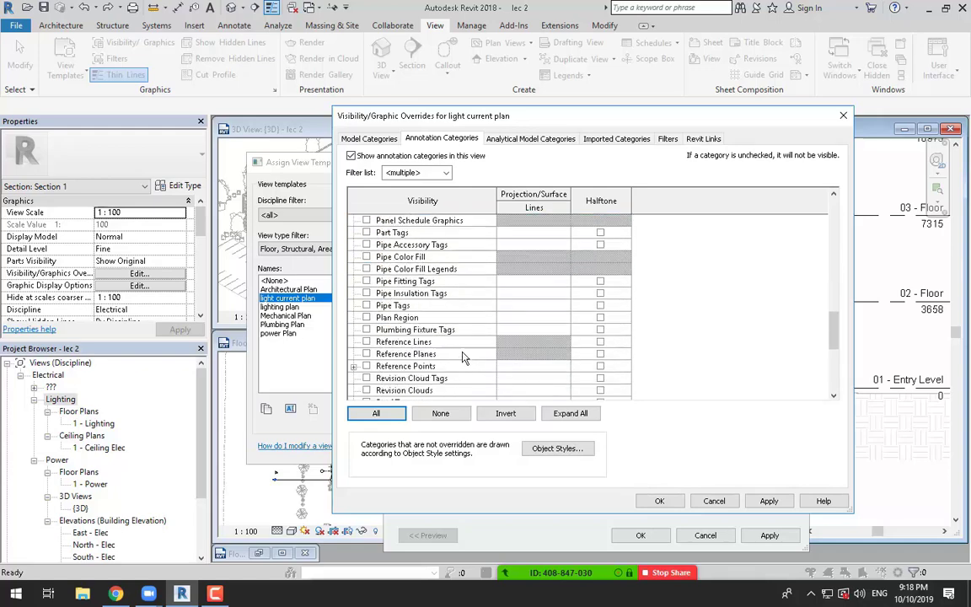
scroll(461, 359, "down", 2)
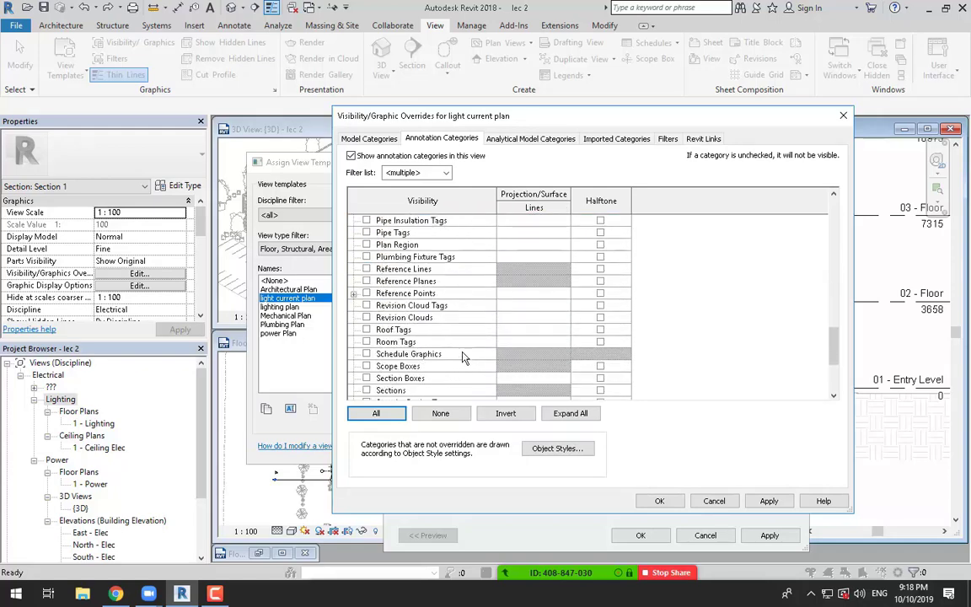
scroll(462, 358, "down", 1)
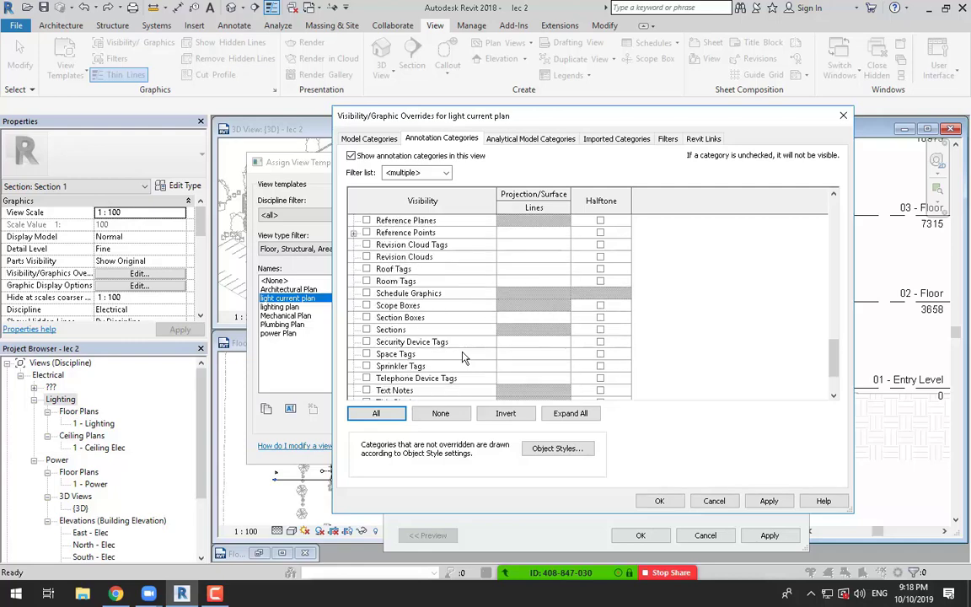
left_click(367, 318)
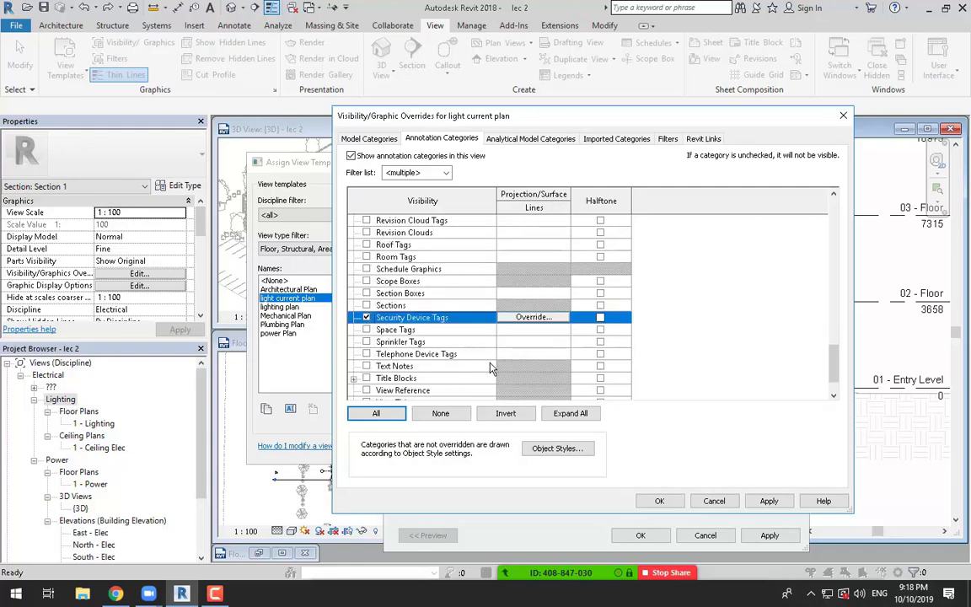
left_click(366, 354)
scroll(464, 375, "down", 1)
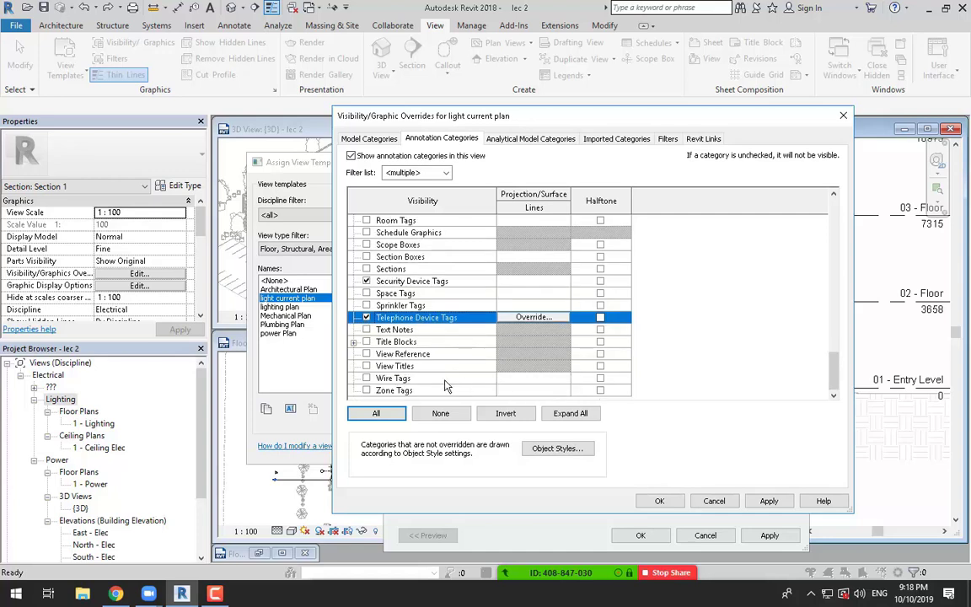
left_click(366, 377)
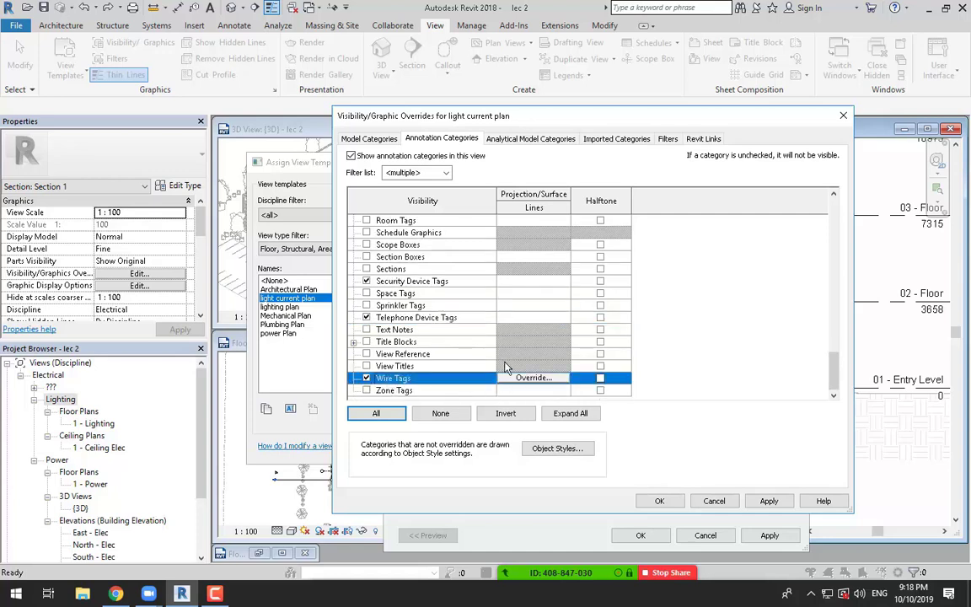
left_click(659, 500)
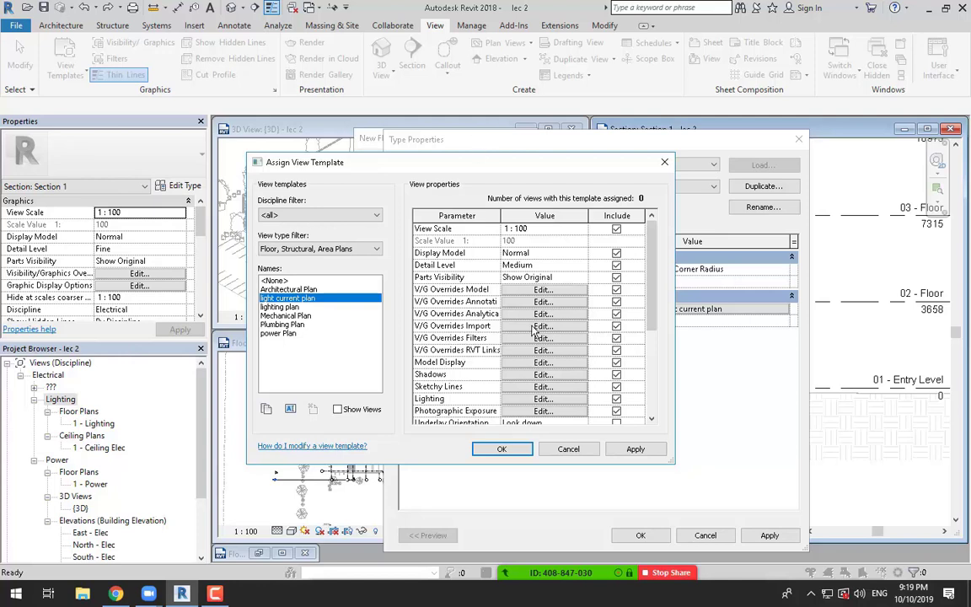
Assign the power Plan template to new floor plan views and create plans for 01 - Entry Level, 02 - Floor, 03 - Floor, Parapet and Roof.
left_click(295, 335)
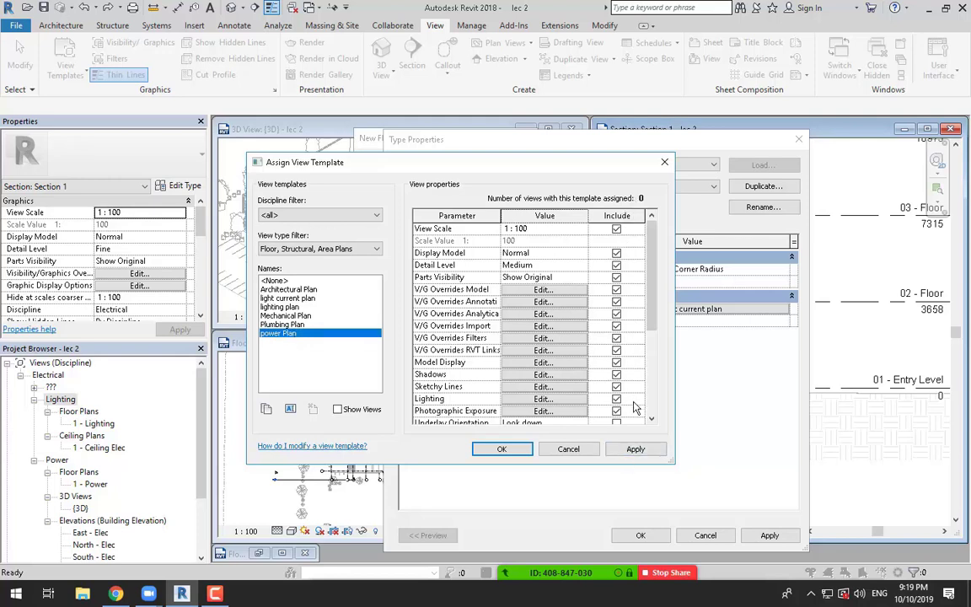
left_click(502, 451)
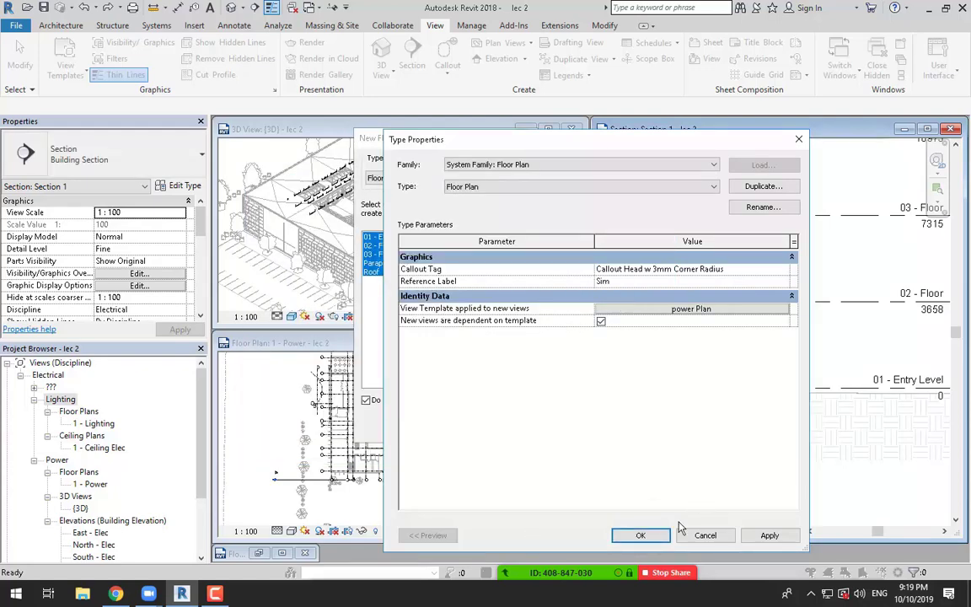
left_click(638, 536)
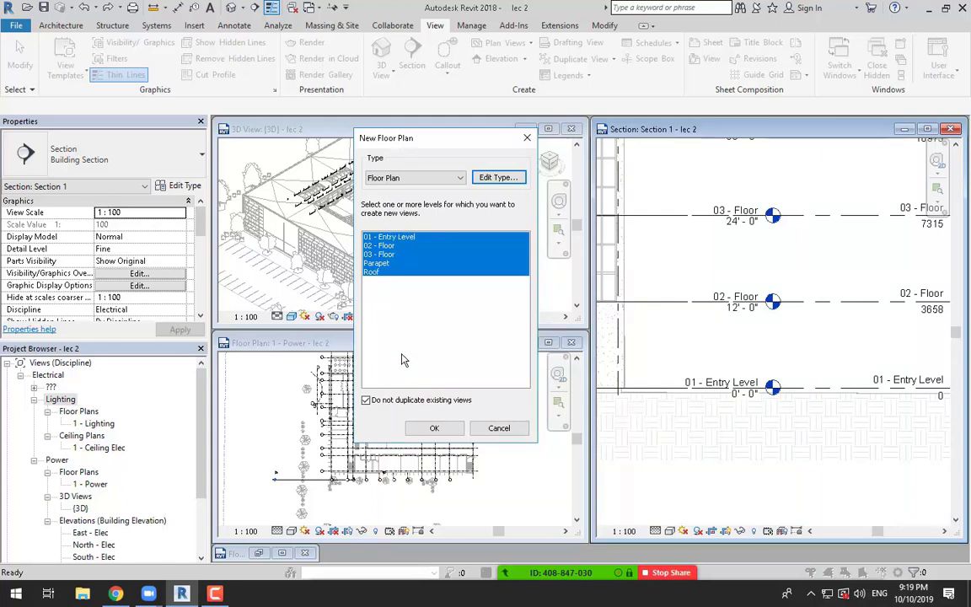
left_click(434, 428)
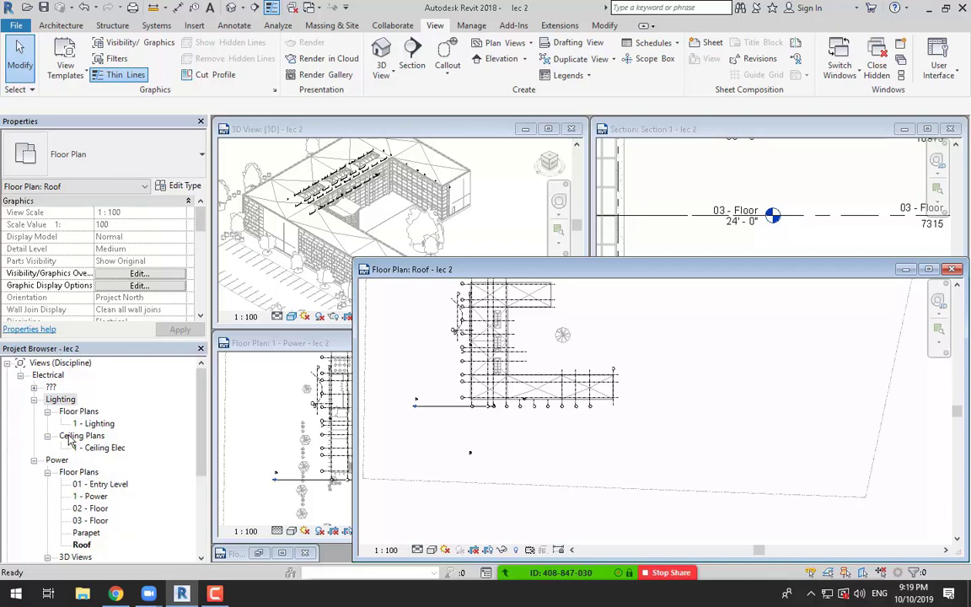
Open the new 01 - Entry Level floor plan from the Power group and maximize its view window.
double_click(113, 488)
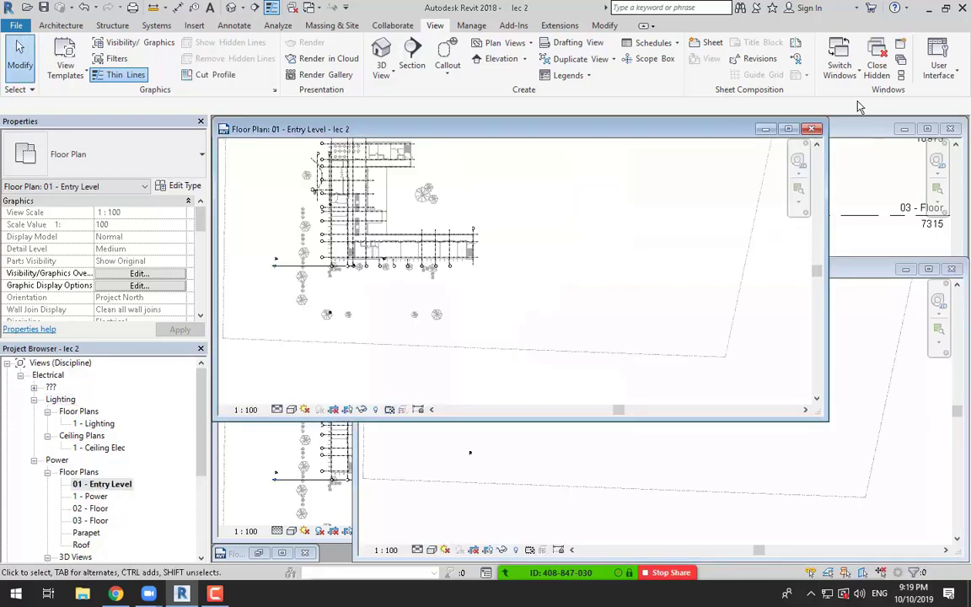
double_click(706, 126)
scroll(375, 317, "down", 2)
middle_click_drag(404, 400, 449, 474)
scroll(418, 378, "up", 3)
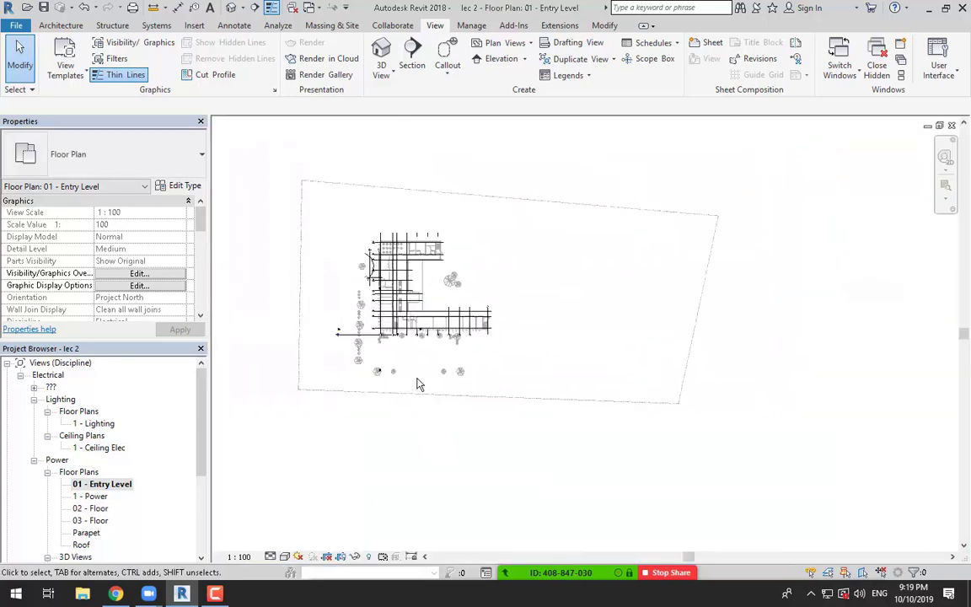
Check the view scale, visual style and assigned view template of the 01 - Entry Level power plan.
left_click(241, 556)
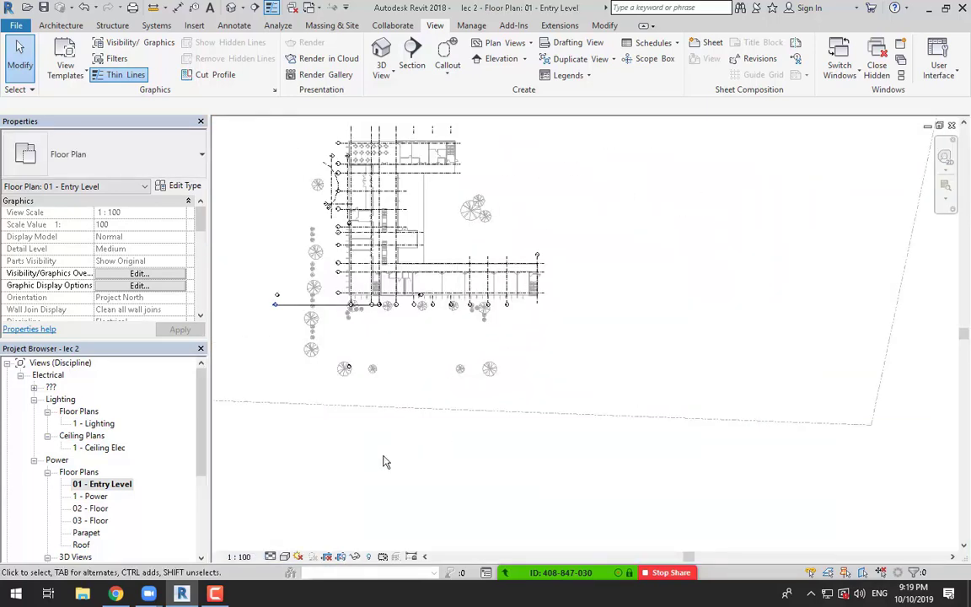
left_click(285, 557)
scroll(160, 295, "down", 6)
scroll(162, 295, "down", 1)
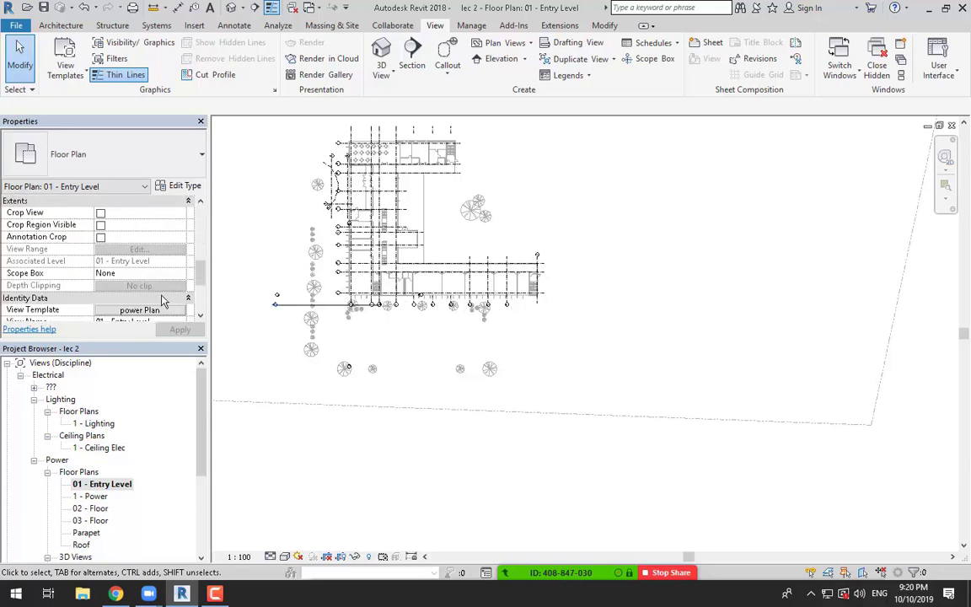
Exclude View Scale, Detail Level and Model Display from the power Plan view template and accept the changes.
left_click(164, 309)
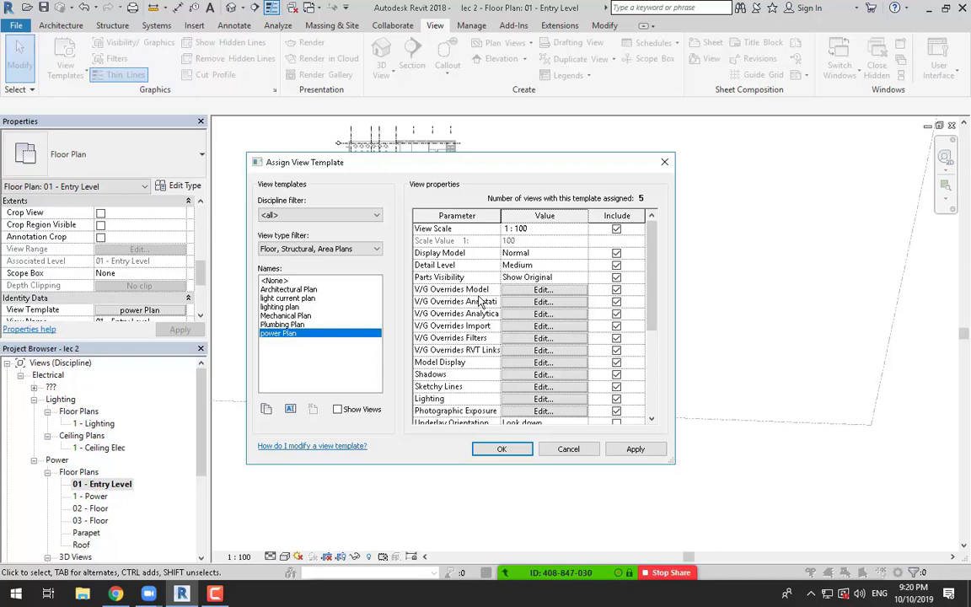
left_click(617, 229)
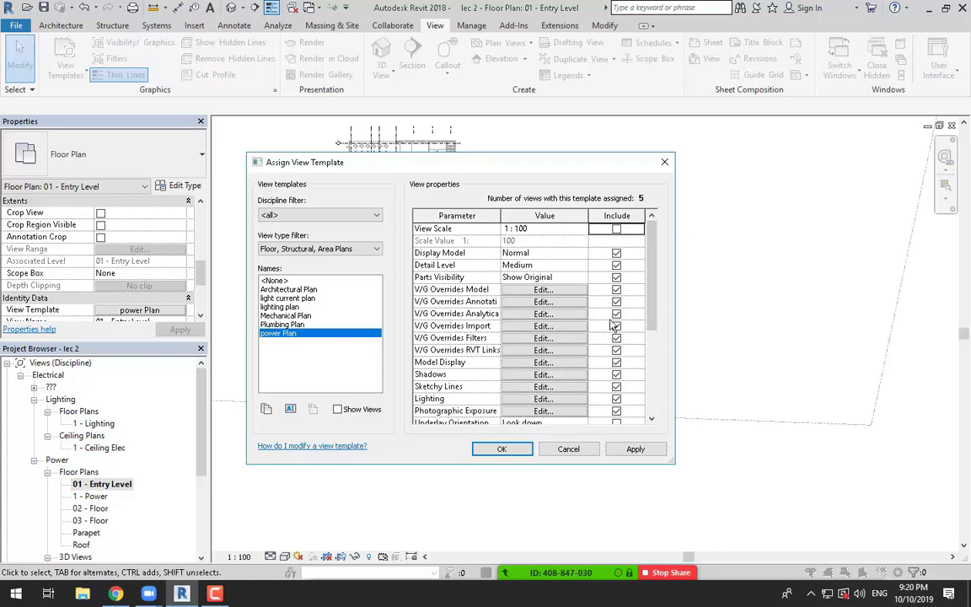
left_click(617, 266)
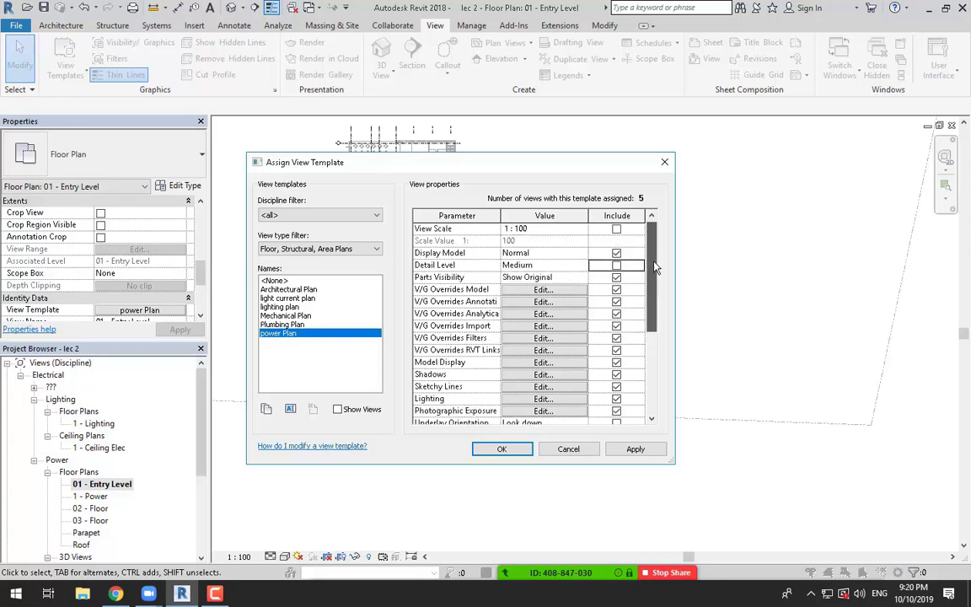
scroll(655, 349, "down", 3)
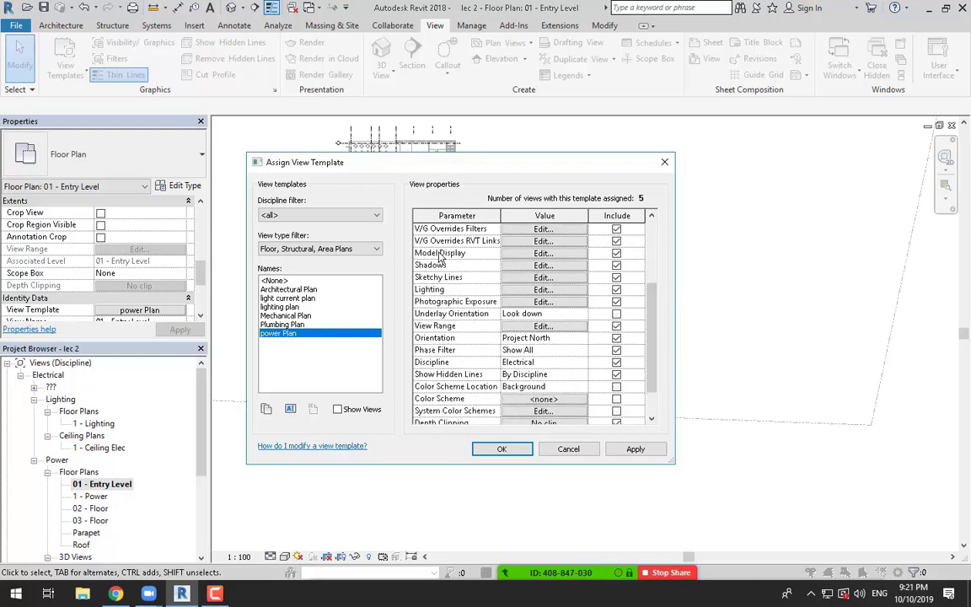
left_click(616, 253)
left_click(502, 449)
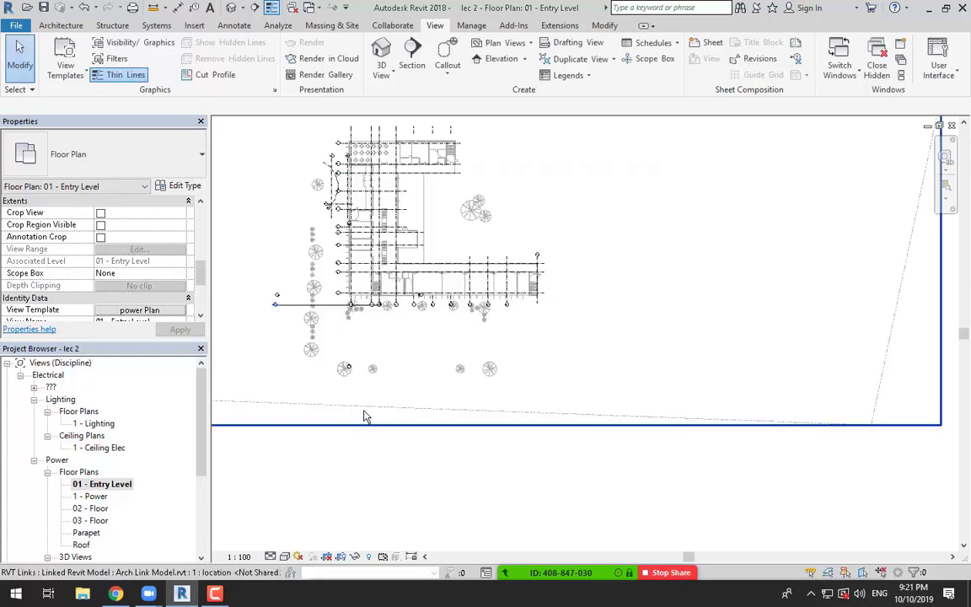
Look through the scale choices of the 01 - Entry Level power plan and set its detail level to Fine.
left_click(240, 556)
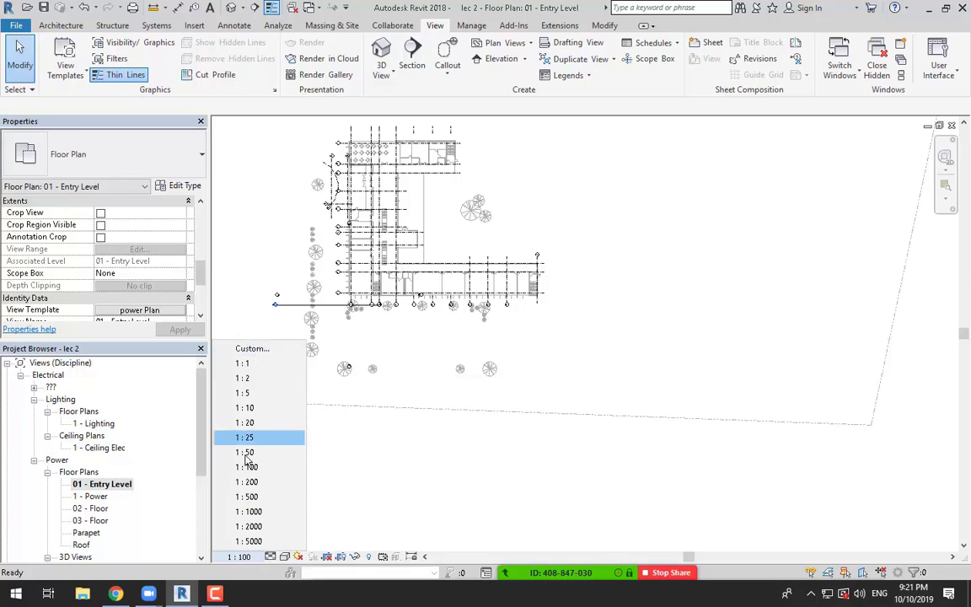
left_click(270, 556)
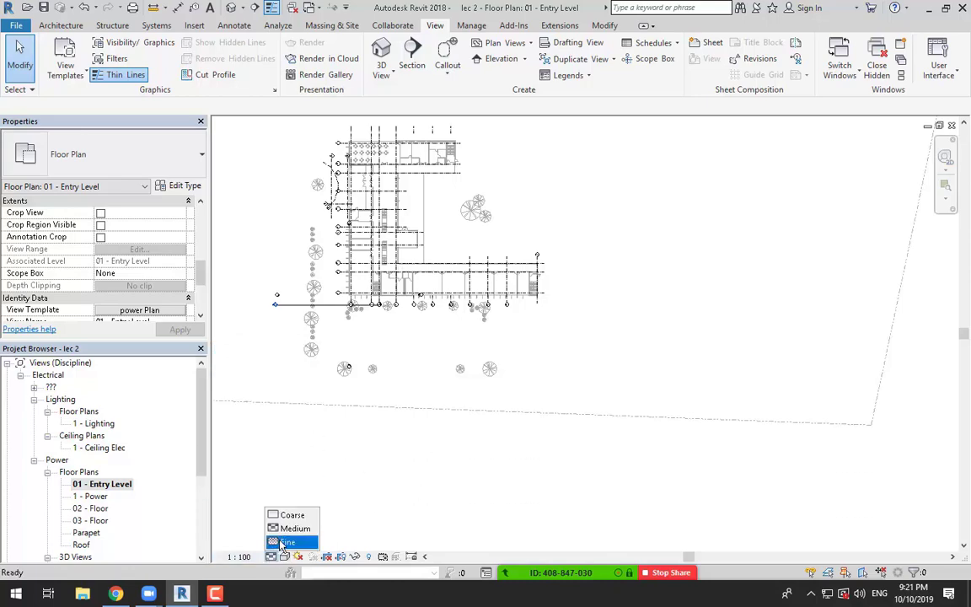
left_click(286, 542)
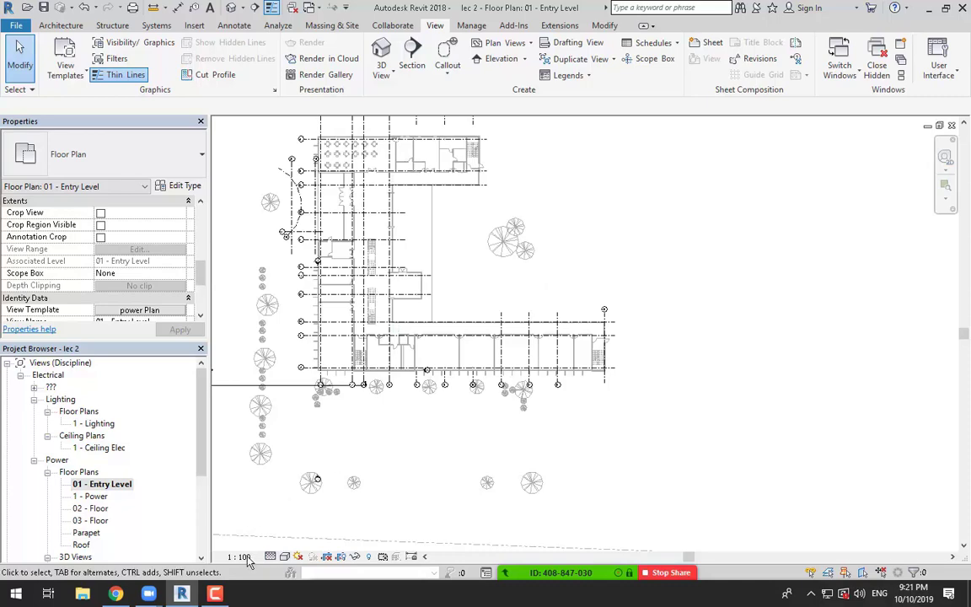
Include View Scale and Detail Level in the power Plan template again and try changing the view's scale and detail level.
left_click(140, 309)
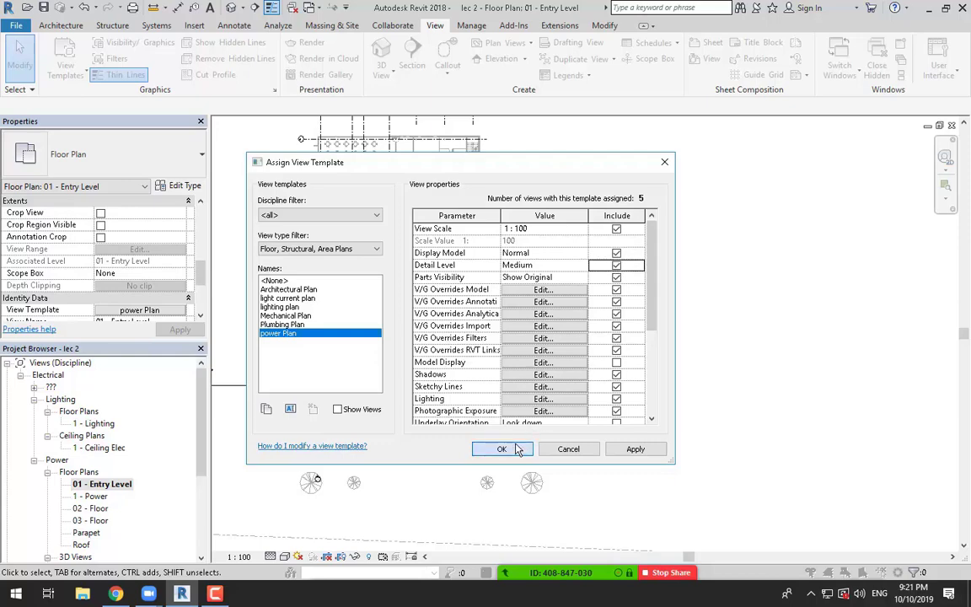
left_click(501, 449)
left_click(238, 557)
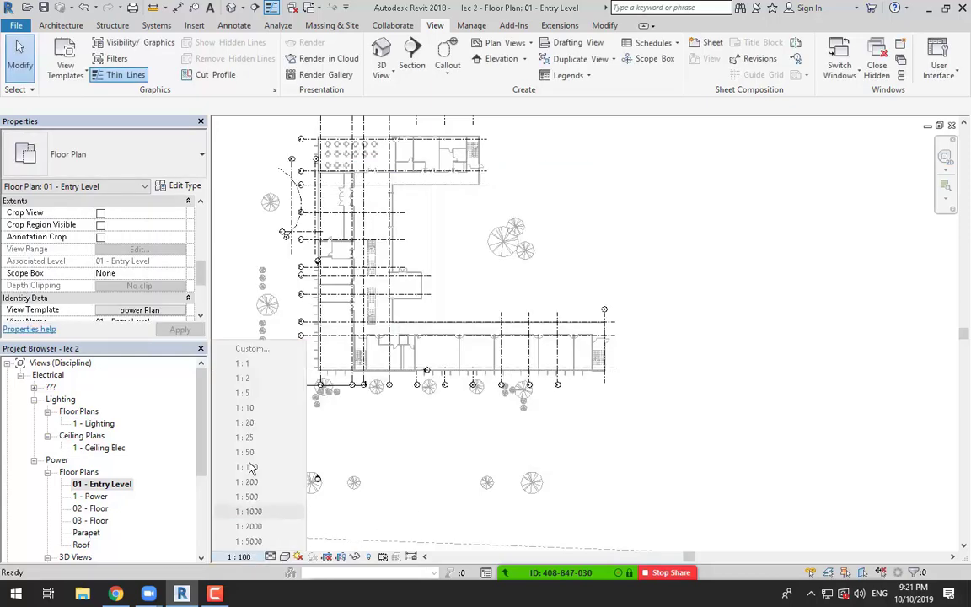
left_click(270, 556)
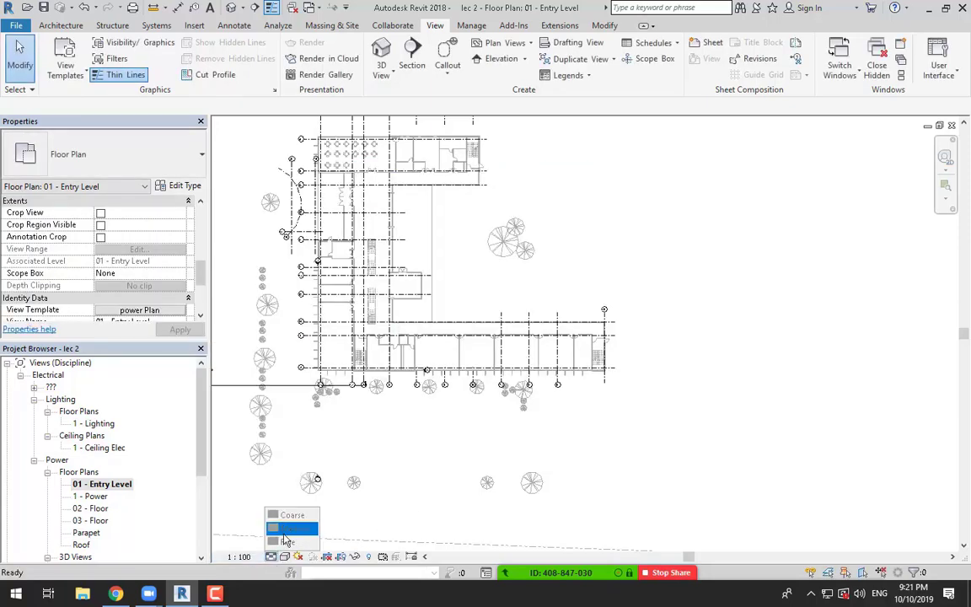
left_click(287, 531)
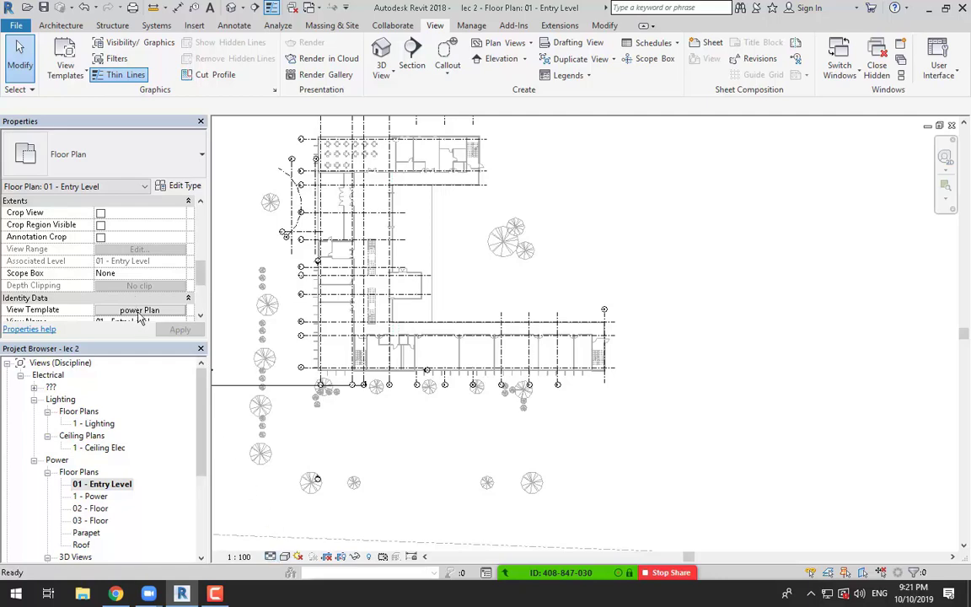
Exclude View Scale, Display Model, Detail Level and Parts Visibility from the power Plan template and accept the changes.
left_click(139, 310)
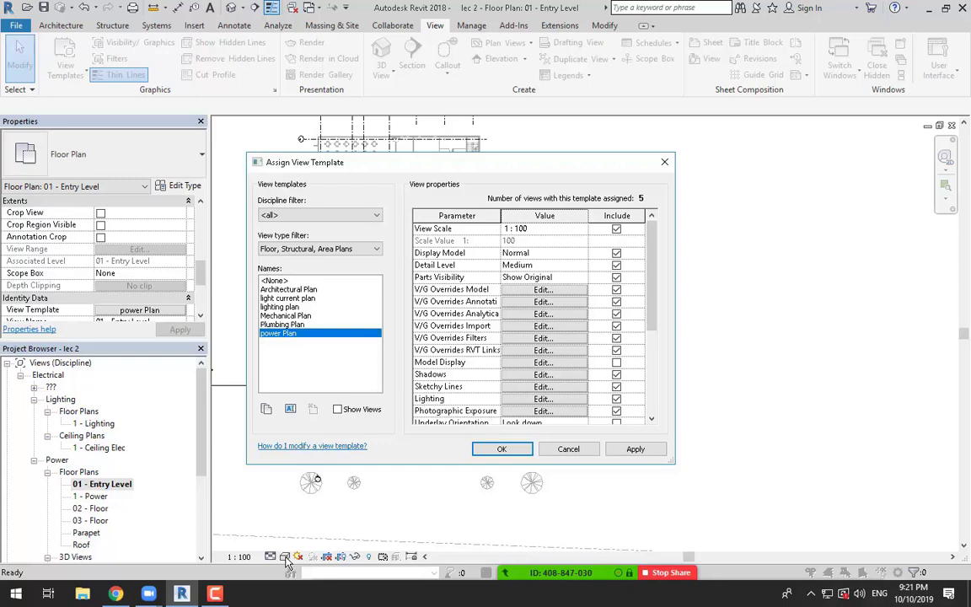
left_click(617, 229)
left_click(616, 265)
left_click(616, 278)
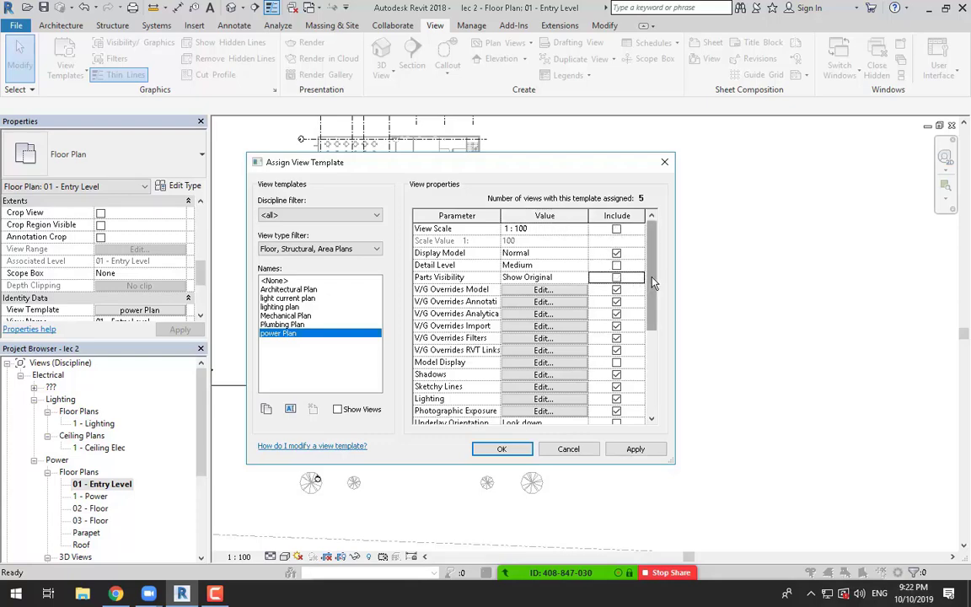
left_click(617, 253)
scroll(648, 268, "down", 5)
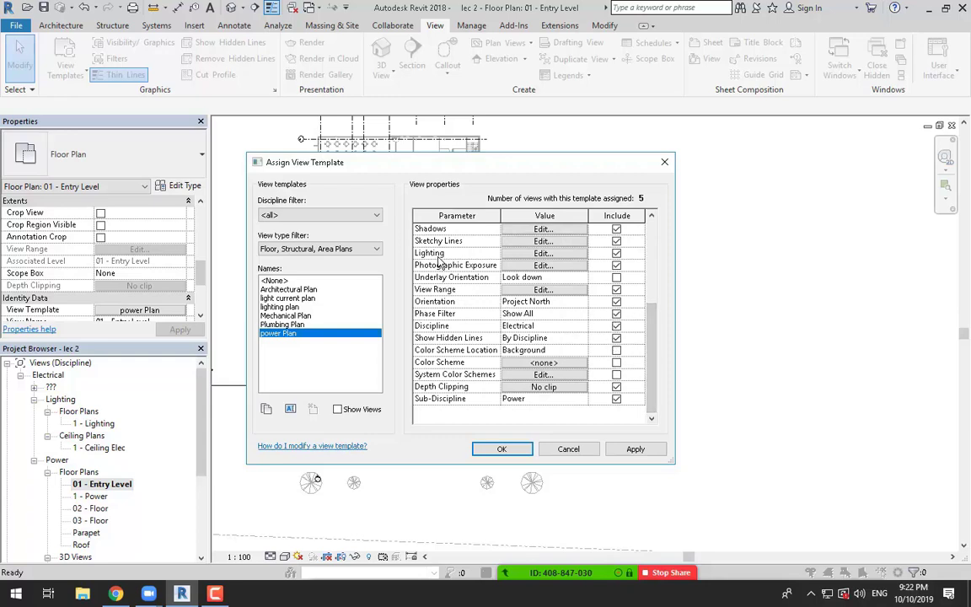
scroll(544, 310, "up", 2)
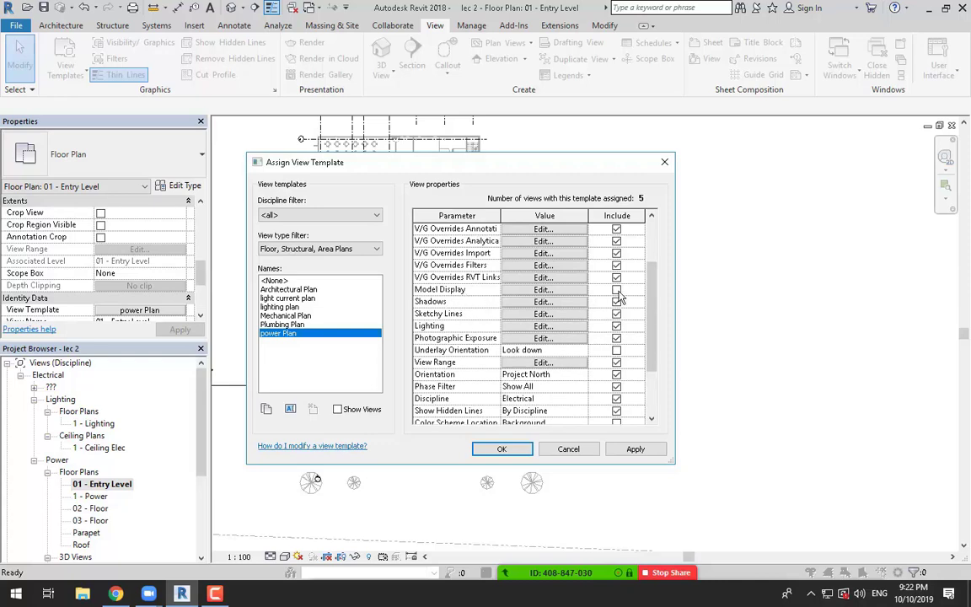
scroll(514, 325, "up", 2)
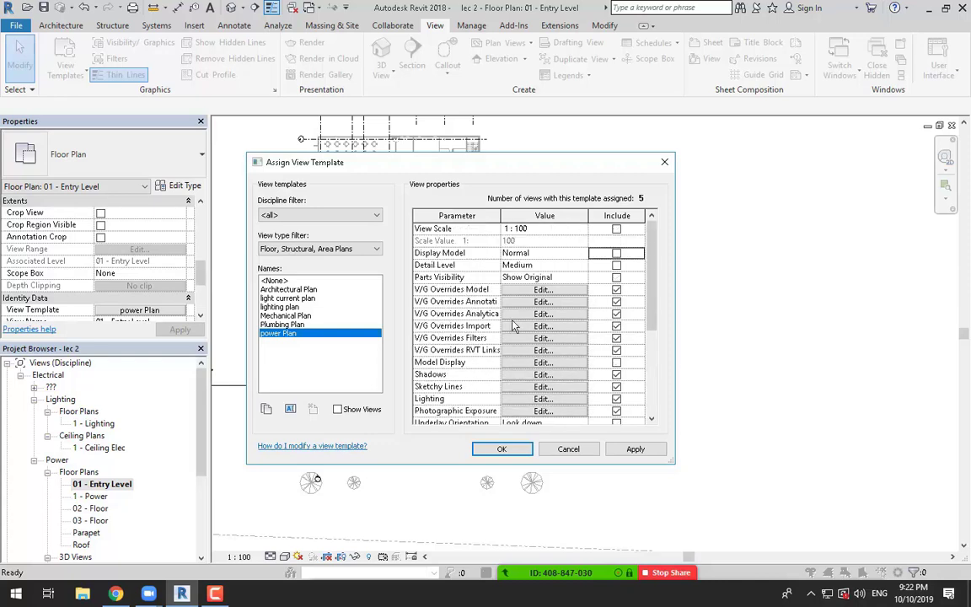
left_click(500, 454)
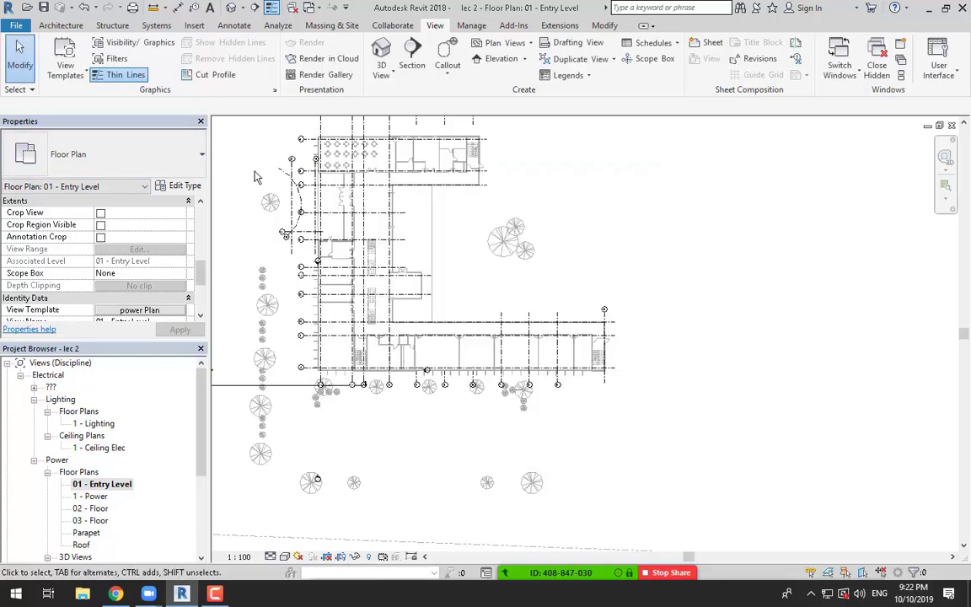
Check the model category visibility overrides of the 01 - Entry Level plan and review the properties included in its power Plan template.
left_click(145, 44)
left_click(413, 245)
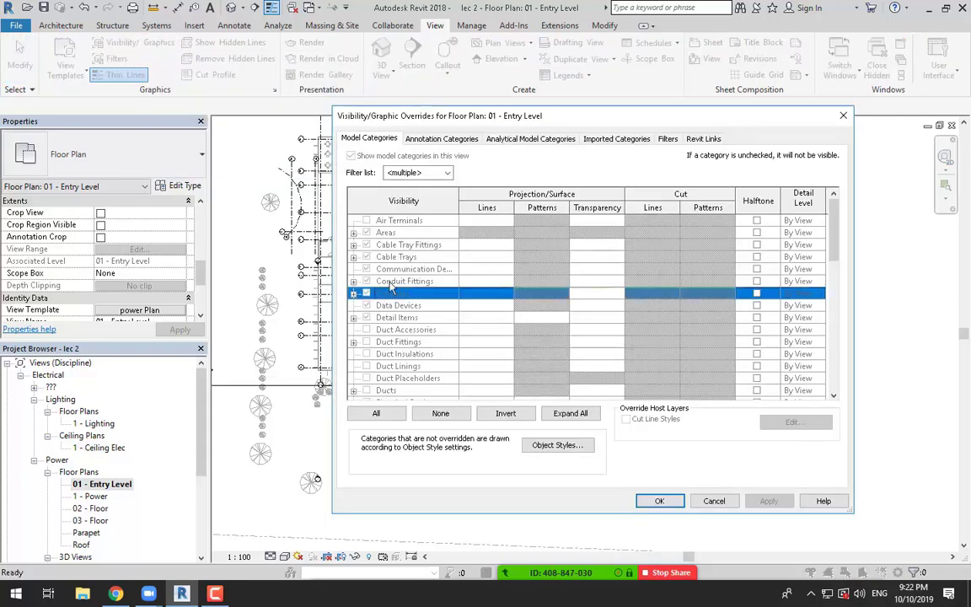
left_click(412, 330)
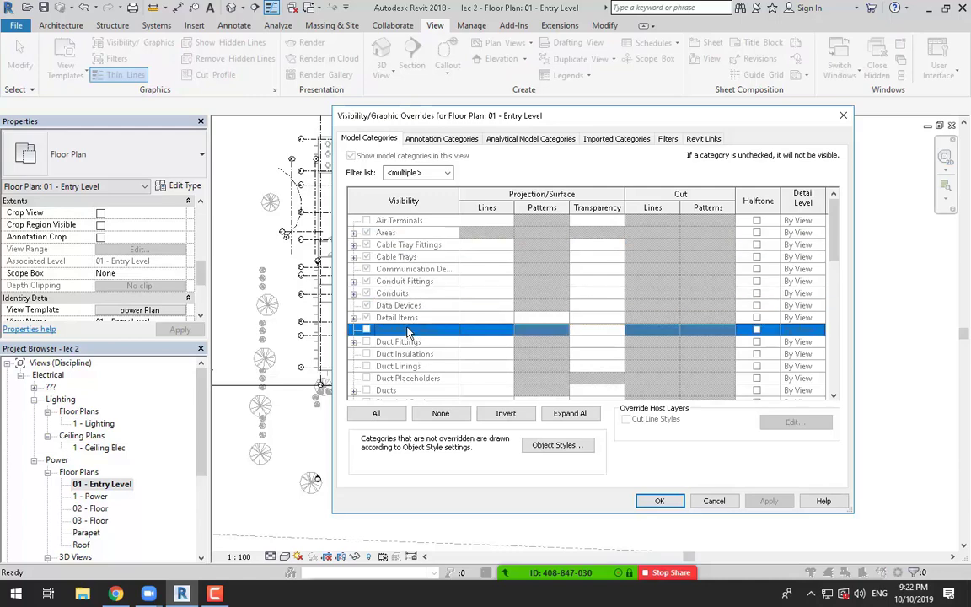
key("Escape")
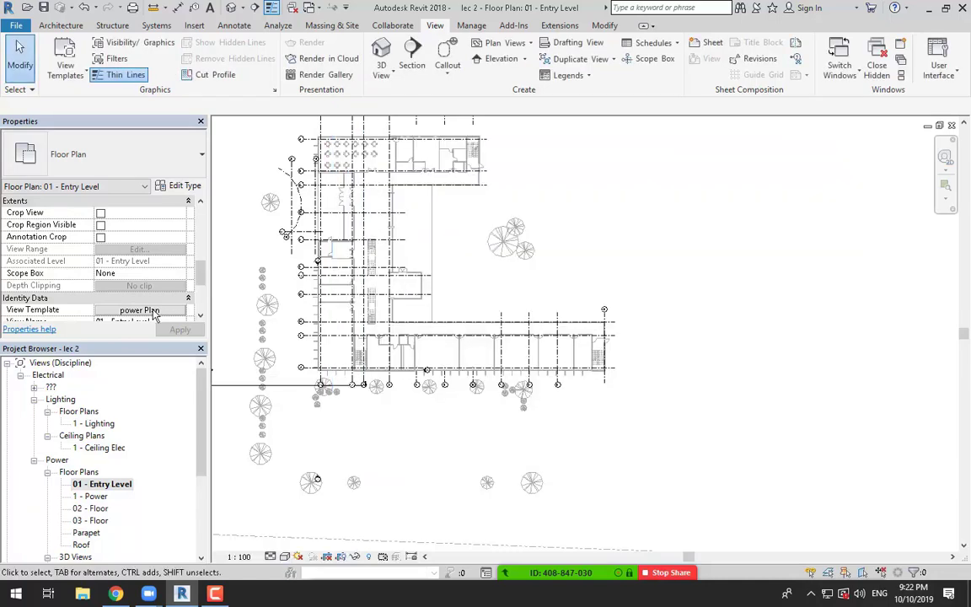
left_click(139, 309)
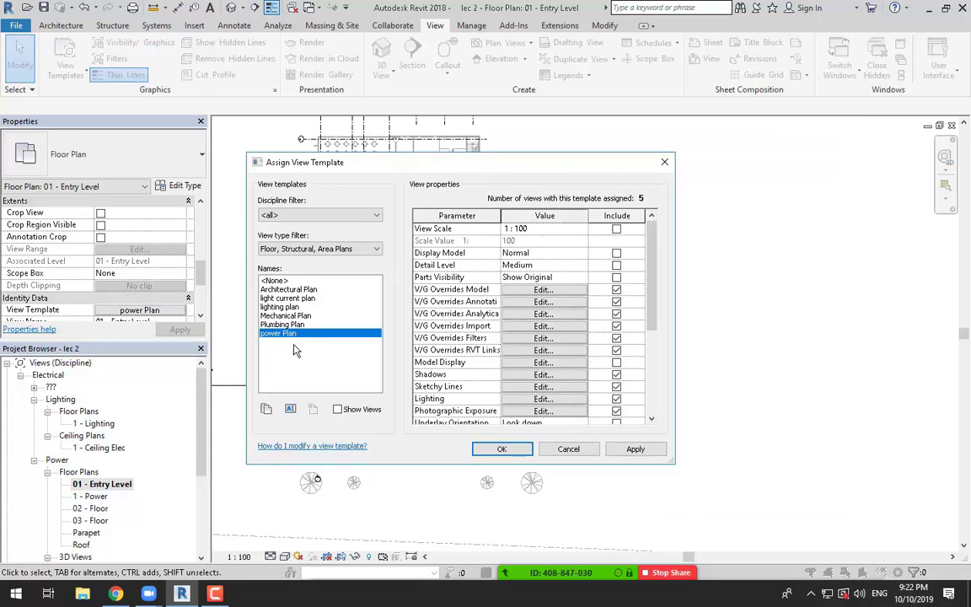
key("Return")
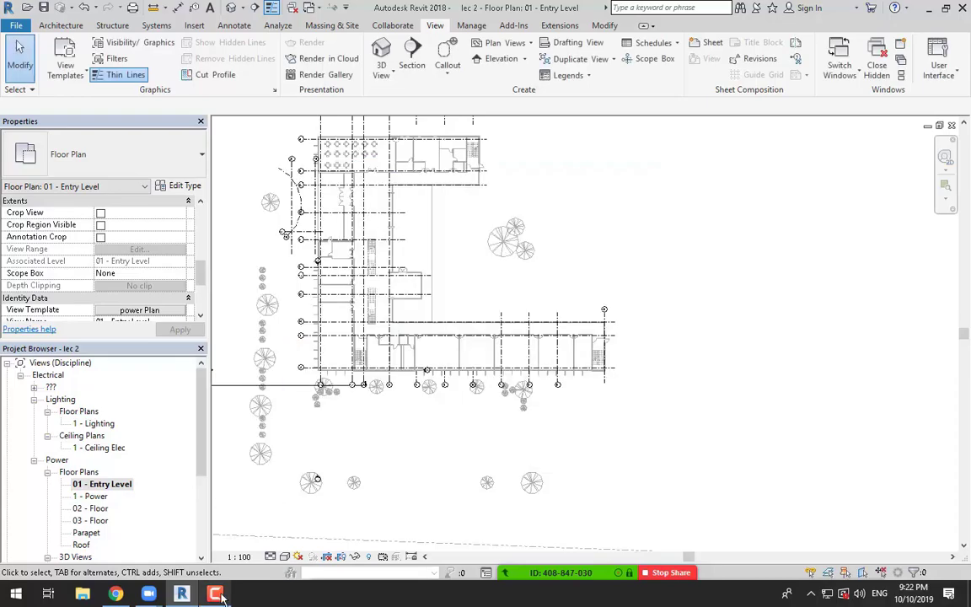